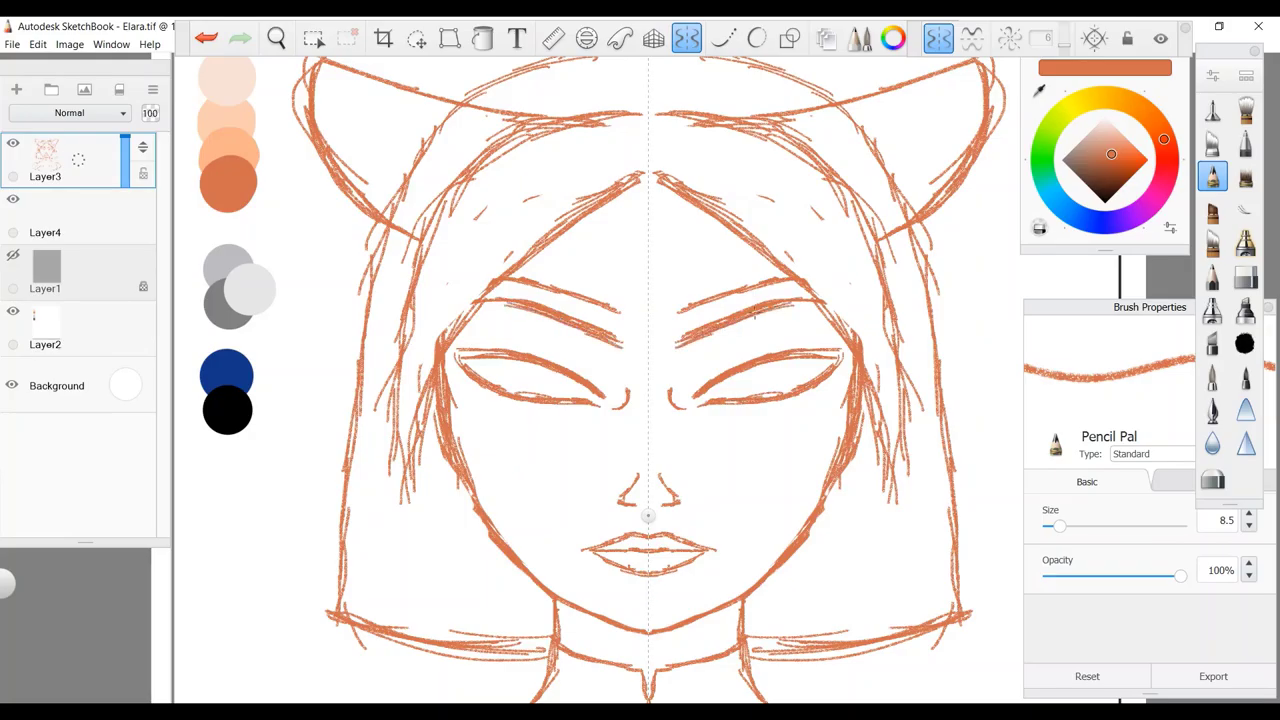
# Sketch symmetrical eyelid creases above the eyes and reinforce the nose and hairline with Pencil Pal, size 8.5.
pyautogui.moveTo(492, 342)
pyautogui.mouseDown()
pyautogui.moveTo(596, 364)
pyautogui.moveTo(450, 364)
pyautogui.mouseUp()
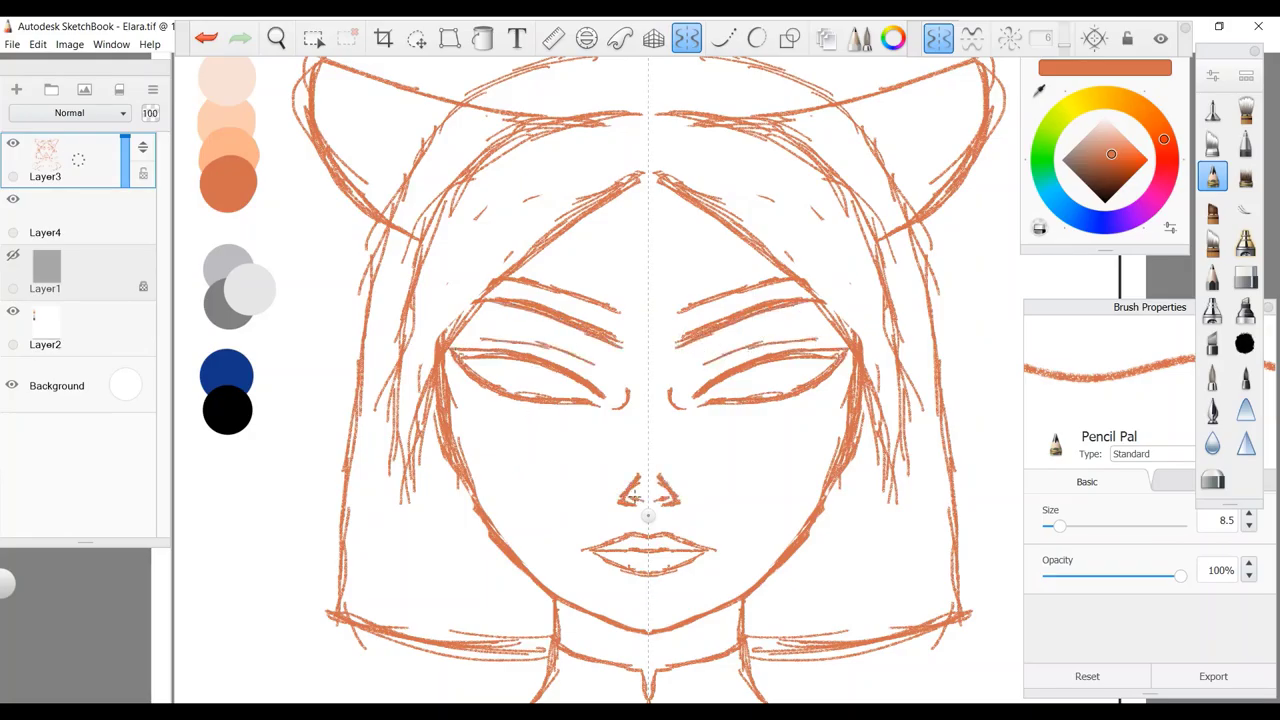
pyautogui.moveTo(640, 190); pyautogui.dragTo(566, 238)
pyautogui.moveTo(816, 516); pyautogui.dragTo(776, 366)
pyautogui.scroll(-3, 776, 366)
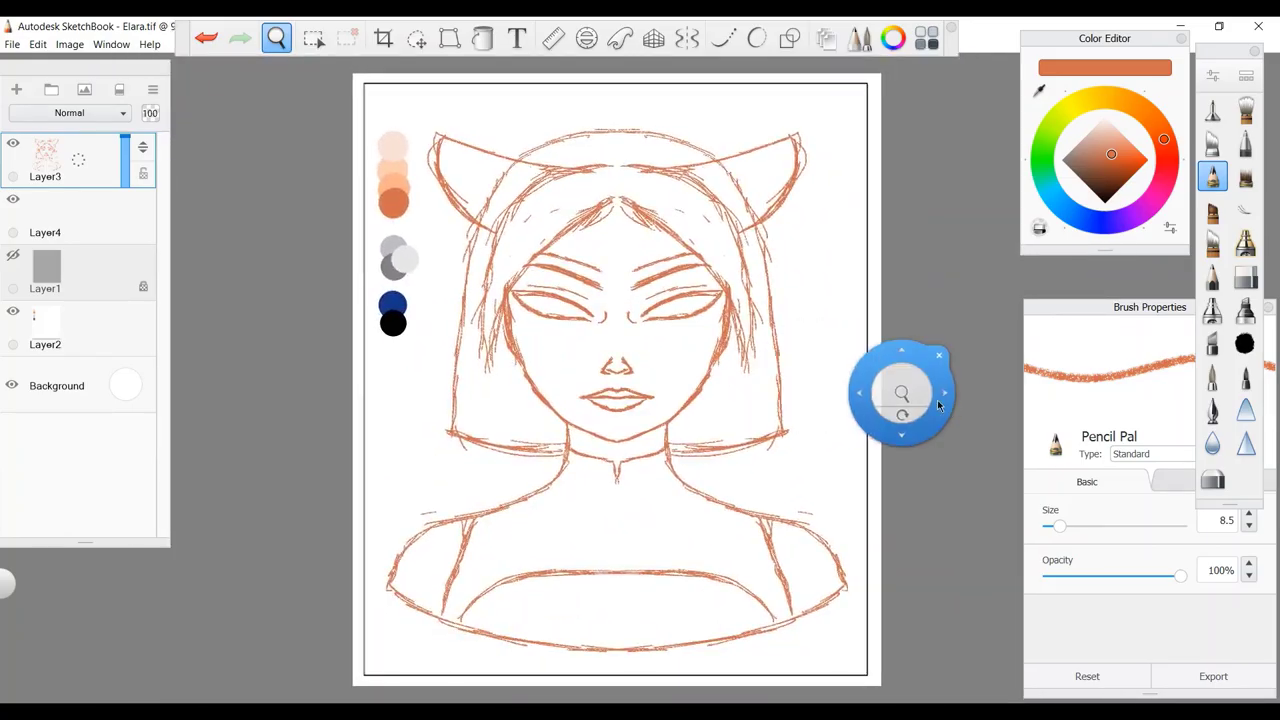
# Lasso-select the eyebrows, eyes, nose and mouth on the sketch layer for transforming.
pyautogui.scroll(2, 900, 391)
pyautogui.click(416, 40)
pyautogui.moveTo(535, 284); pyautogui.dragTo(641, 313)
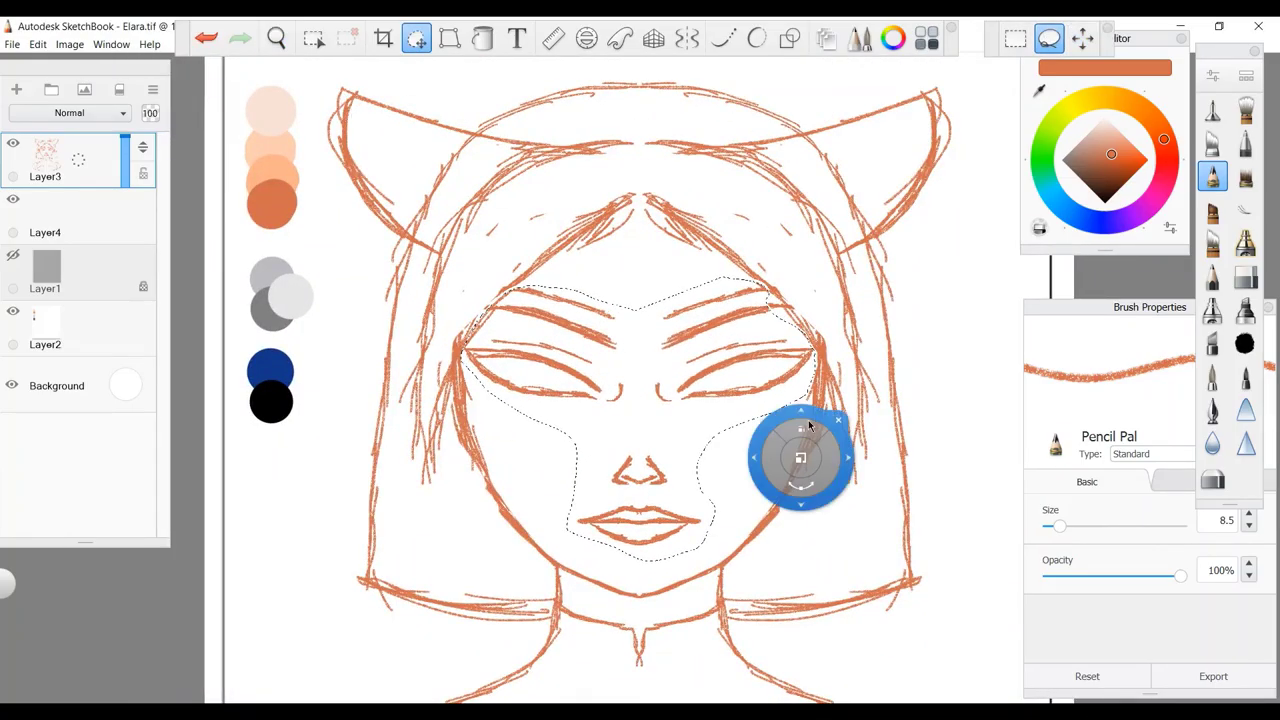
# Thin the lower eye lines, inner eye corners and nose symmetrically with the Hard Eraser at size 29.1.
pyautogui.press('x')
pyautogui.moveTo(655, 382)
pyautogui.mouseDown()
pyautogui.moveTo(660, 401)
pyautogui.moveTo(795, 362)
pyautogui.moveTo(750, 392)
pyautogui.moveTo(784, 388)
pyautogui.mouseUp()
pyautogui.press('e')
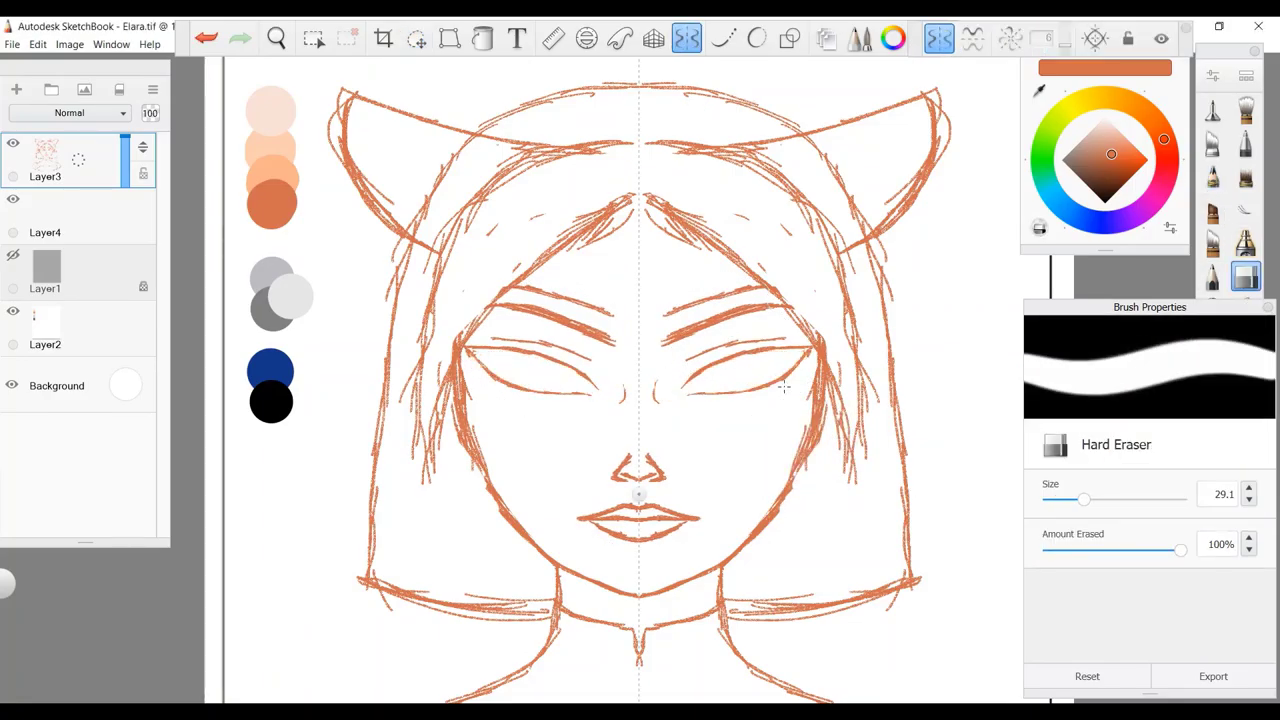
pyautogui.moveTo(630, 465); pyautogui.dragTo(610, 472)
pyautogui.scroll(5, 645, 520)
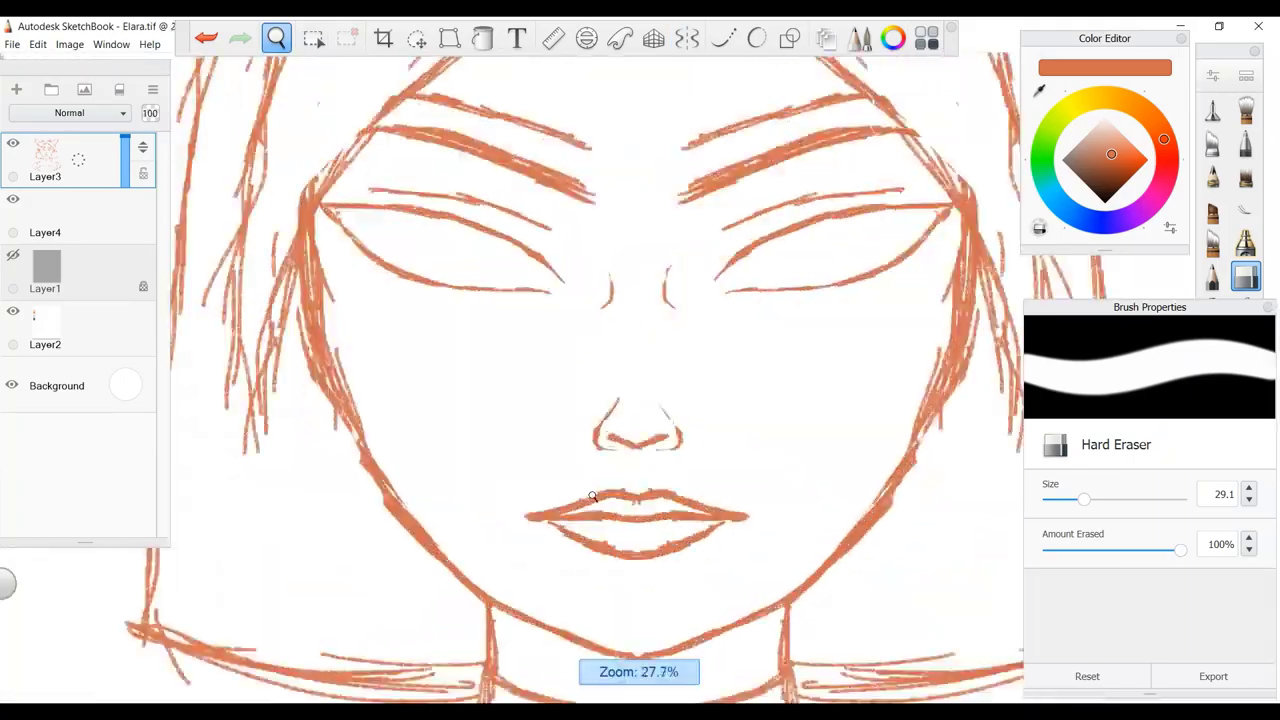
# Redraw the nose with defined nostrils and a tip line in Pencil Pal, and refine its strokes with the Hard Eraser at size 12.3.
pyautogui.click(1212, 177)
pyautogui.moveTo(548, 402); pyautogui.dragTo(562, 372)
pyautogui.moveTo(592, 332)
pyautogui.mouseDown()
pyautogui.moveTo(577, 393)
pyautogui.moveTo(598, 390)
pyautogui.mouseUp()
pyautogui.press('e')
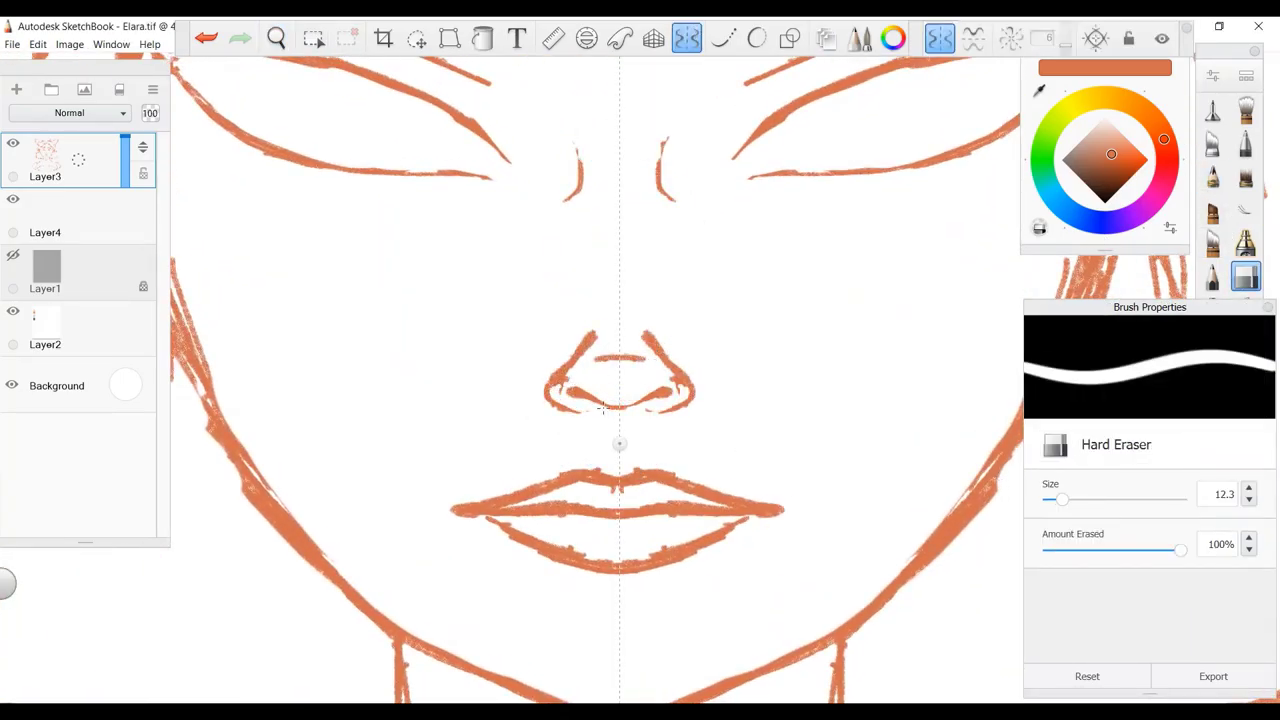
pyautogui.moveTo(646, 342); pyautogui.dragTo(658, 330)
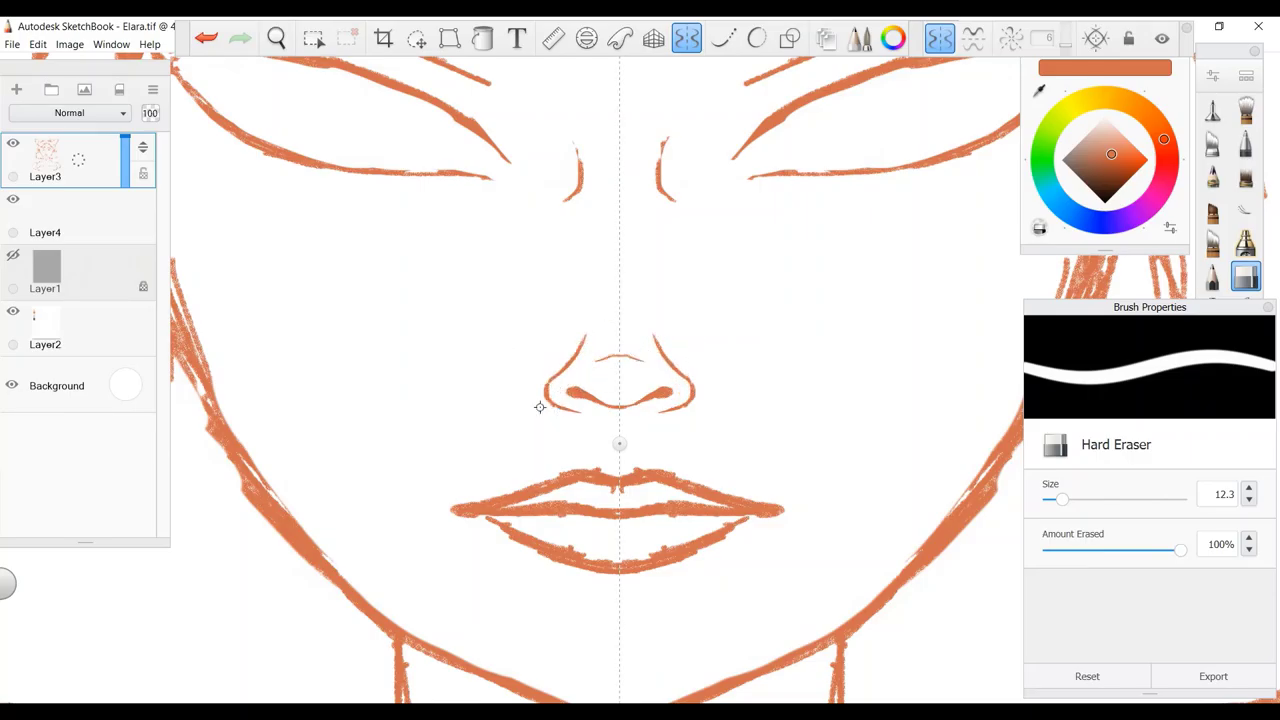
# Thin the upper, middle and lower lip lines with the Hard Eraser at size 12.3.
pyautogui.moveTo(466, 500)
pyautogui.mouseDown()
pyautogui.moveTo(624, 469)
pyautogui.moveTo(708, 486)
pyautogui.mouseUp()
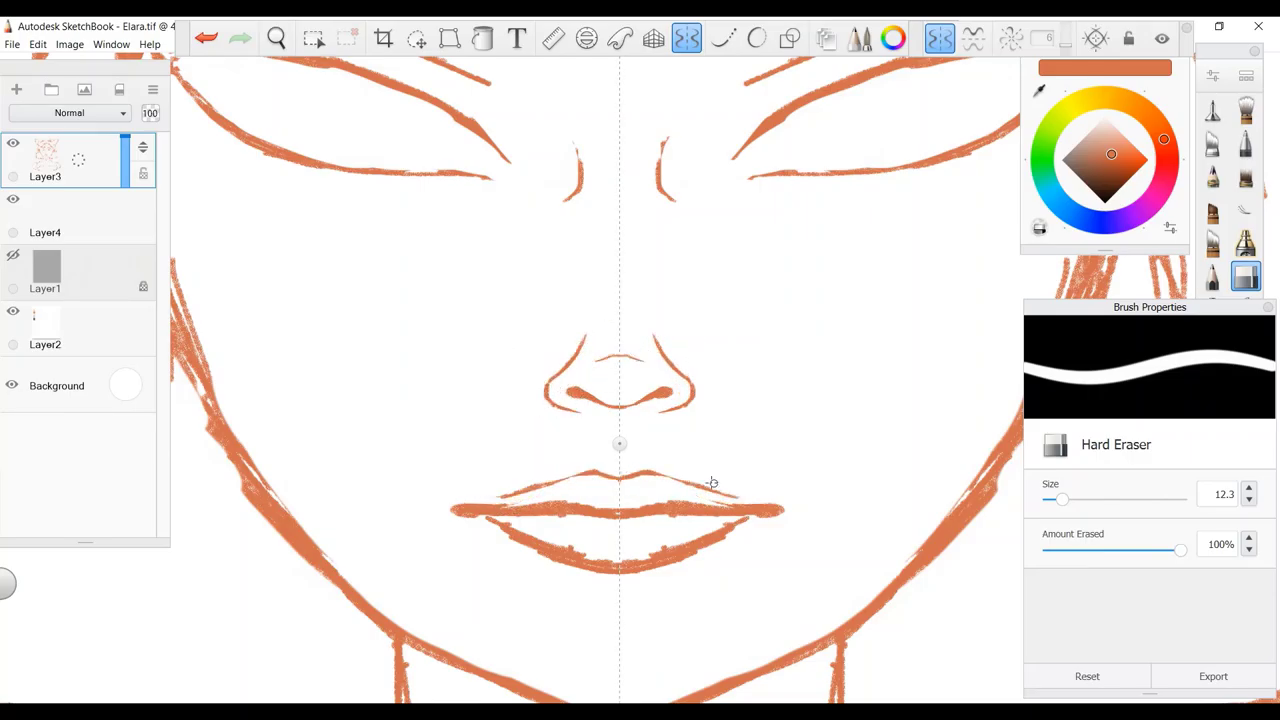
pyautogui.moveTo(558, 512)
pyautogui.mouseDown()
pyautogui.moveTo(478, 518)
pyautogui.moveTo(598, 512)
pyautogui.moveTo(495, 505)
pyautogui.moveTo(585, 555)
pyautogui.moveTo(566, 549)
pyautogui.moveTo(726, 516)
pyautogui.mouseUp()
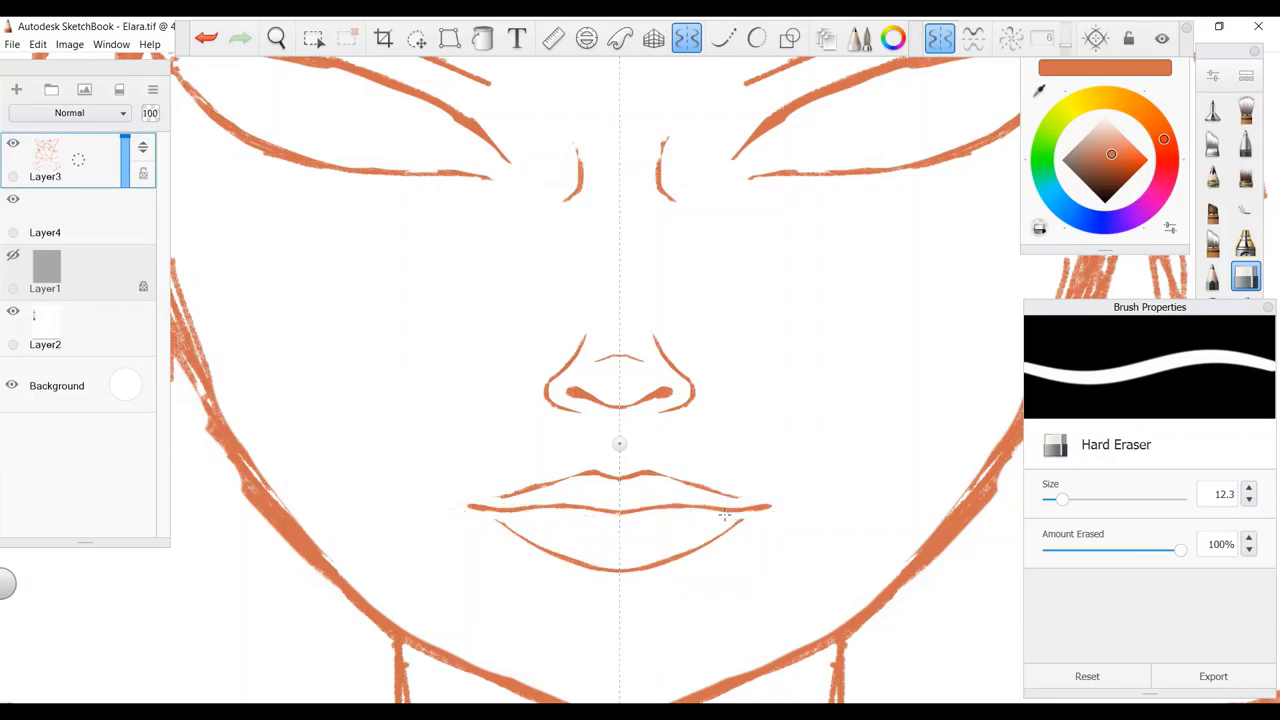
pyautogui.scroll(-5, 683, 125)
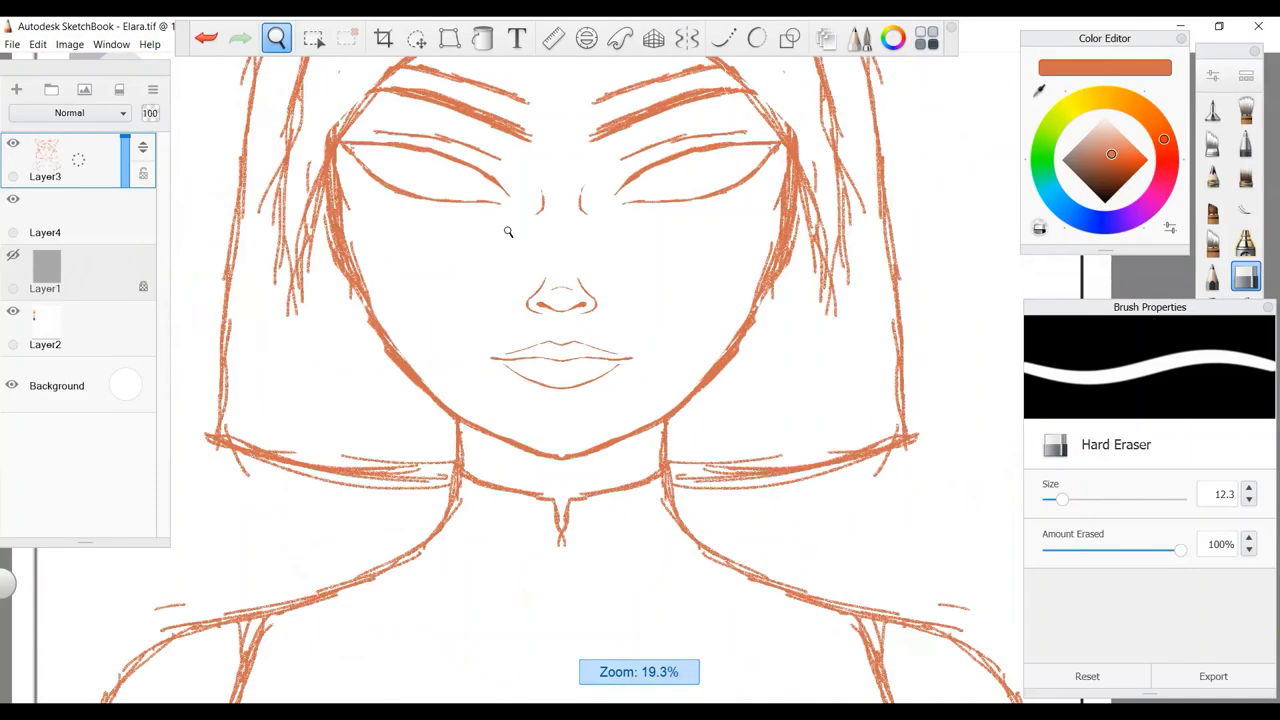
# Extend the upper eyelid lines toward the inner eye corners with Pencil Pal, size 8.5.
pyautogui.scroll(3, 683, 125)
pyautogui.press('e')
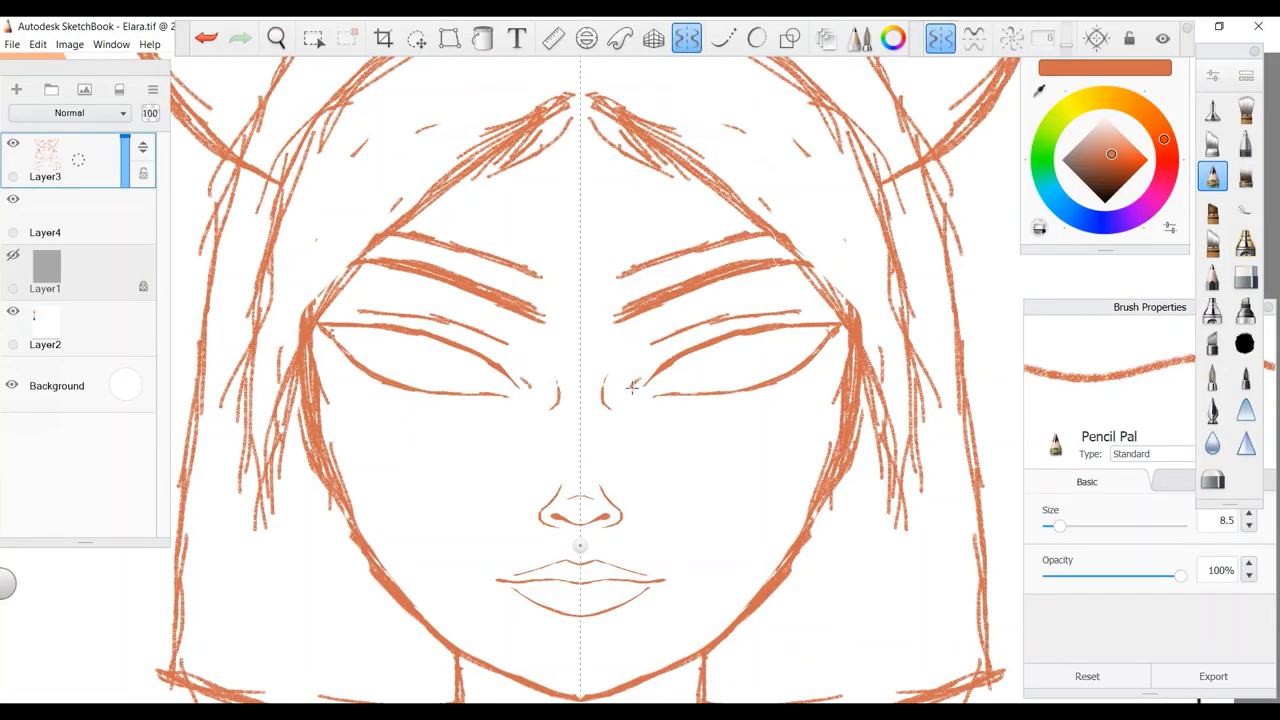
pyautogui.moveTo(632, 386)
pyautogui.mouseDown()
pyautogui.moveTo(720, 360)
pyautogui.moveTo(626, 396)
pyautogui.moveTo(700, 345)
pyautogui.moveTo(780, 318)
pyautogui.moveTo(654, 347)
pyautogui.mouseUp()
# Refine the eyelid creases, eye outlines and eyebrows with the Hard Eraser at size 18.8.
pyautogui.press('e')
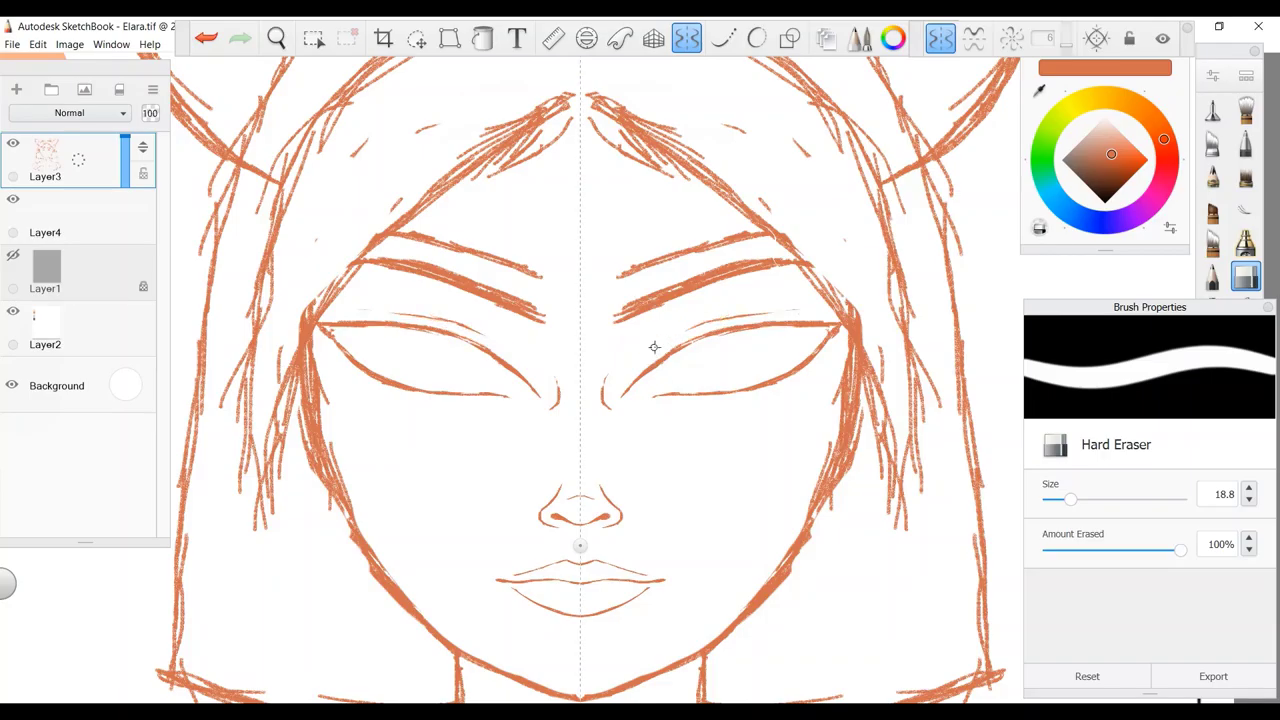
pyautogui.moveTo(334, 329); pyautogui.dragTo(403, 387)
pyautogui.moveTo(613, 313)
pyautogui.mouseDown()
pyautogui.moveTo(651, 294)
pyautogui.moveTo(614, 308)
pyautogui.moveTo(624, 267)
pyautogui.moveTo(736, 242)
pyautogui.moveTo(620, 318)
pyautogui.mouseUp()
# Clean up the jaw outline, hairline and inner hair strands with the Hard Eraser at size 43.2.
pyautogui.click(1083, 492)
pyautogui.moveTo(318, 365)
pyautogui.mouseDown()
pyautogui.moveTo(346, 510)
pyautogui.moveTo(400, 610)
pyautogui.moveTo(302, 408)
pyautogui.mouseUp()
pyautogui.moveTo(565, 100); pyautogui.dragTo(470, 152)
pyautogui.moveTo(498, 100)
pyautogui.mouseDown()
pyautogui.moveTo(310, 305)
pyautogui.moveTo(398, 130)
pyautogui.mouseUp()
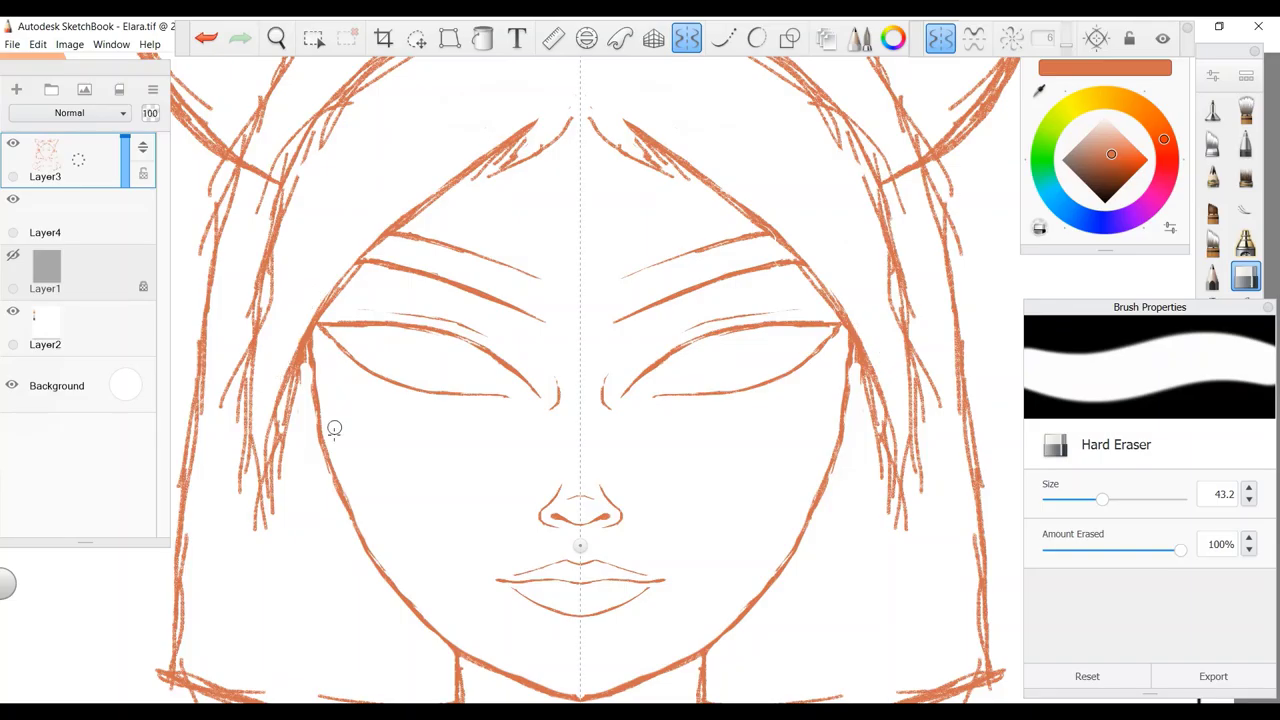
pyautogui.moveTo(335, 428)
pyautogui.mouseDown()
pyautogui.moveTo(290, 427)
pyautogui.moveTo(277, 481)
pyautogui.moveTo(236, 349)
pyautogui.moveTo(241, 463)
pyautogui.moveTo(316, 155)
pyautogui.mouseUp()
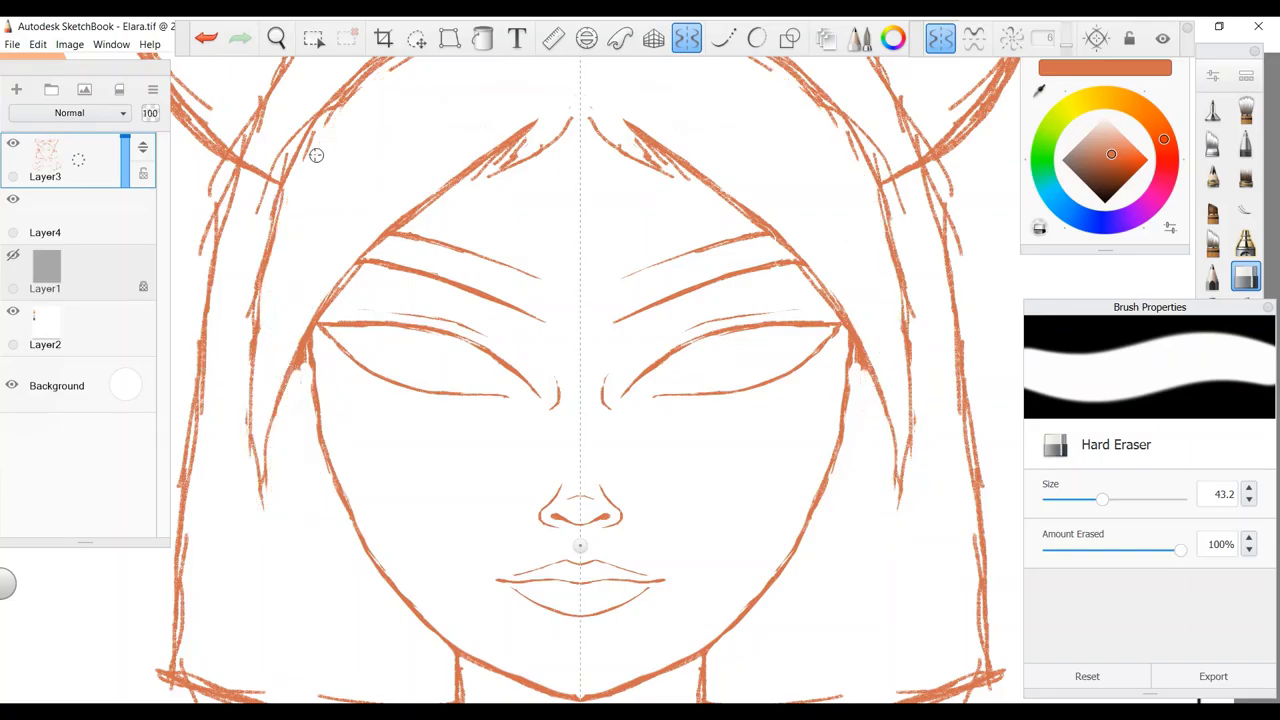
# Erase the rough overlapping strokes around the ears, outer hair and top of the head, keeping single contours.
pyautogui.scroll(-5, 316, 155)
pyautogui.moveTo(414, 300)
pyautogui.mouseDown()
pyautogui.moveTo(438, 241)
pyautogui.moveTo(374, 282)
pyautogui.moveTo(501, 226)
pyautogui.mouseUp()
pyautogui.moveTo(280, 175); pyautogui.dragTo(330, 300)
pyautogui.moveTo(594, 175); pyautogui.dragTo(636, 171)
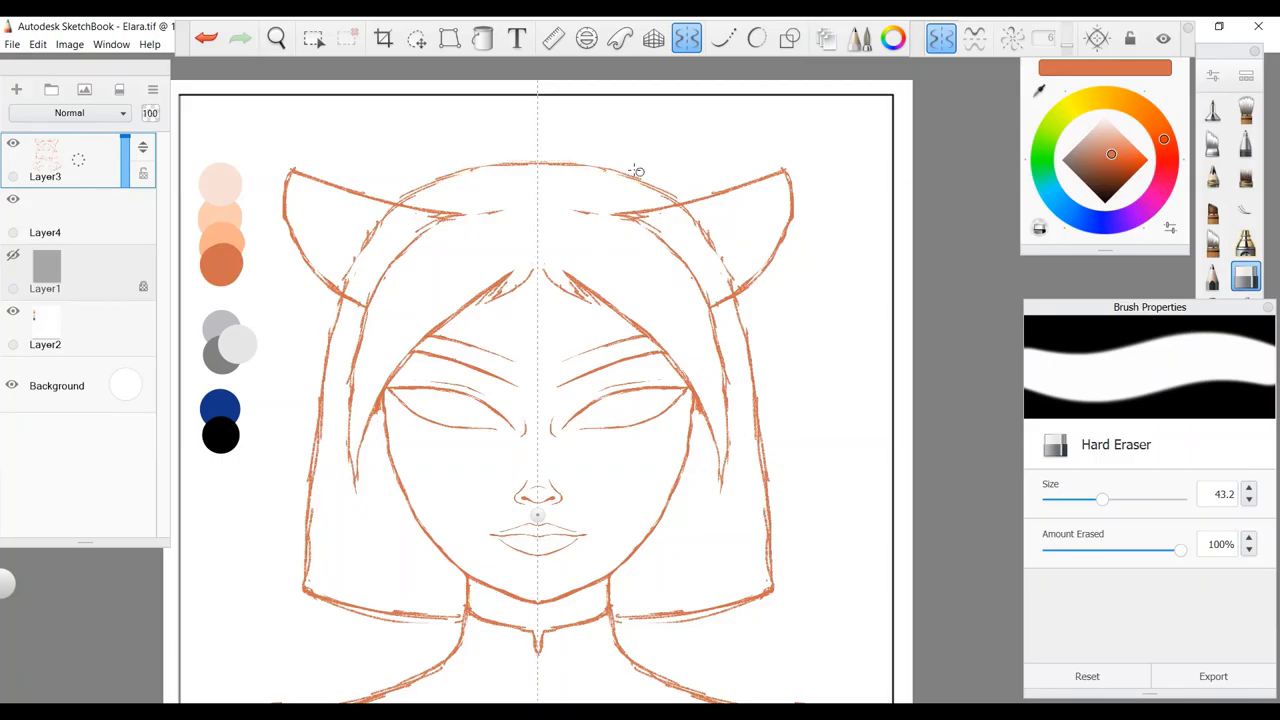
# Redraw the face contour from temples to chin with Pencil Pal and thin it with the Hard Eraser.
pyautogui.press('e')
pyautogui.moveTo(690, 400)
pyautogui.mouseDown()
pyautogui.moveTo(688, 430)
pyautogui.moveTo(605, 575)
pyautogui.moveTo(540, 603)
pyautogui.mouseUp()
pyautogui.press('e')
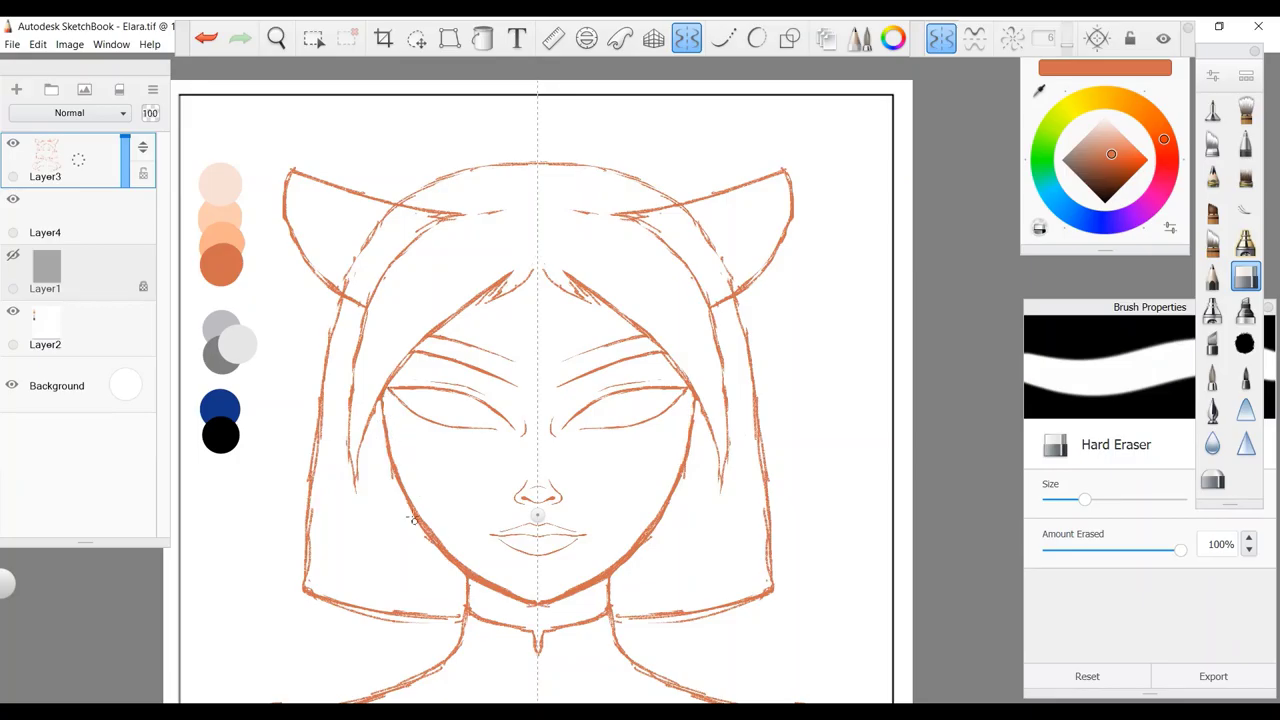
pyautogui.moveTo(411, 519); pyautogui.dragTo(405, 508)
pyautogui.moveTo(472, 566); pyautogui.dragTo(530, 600)
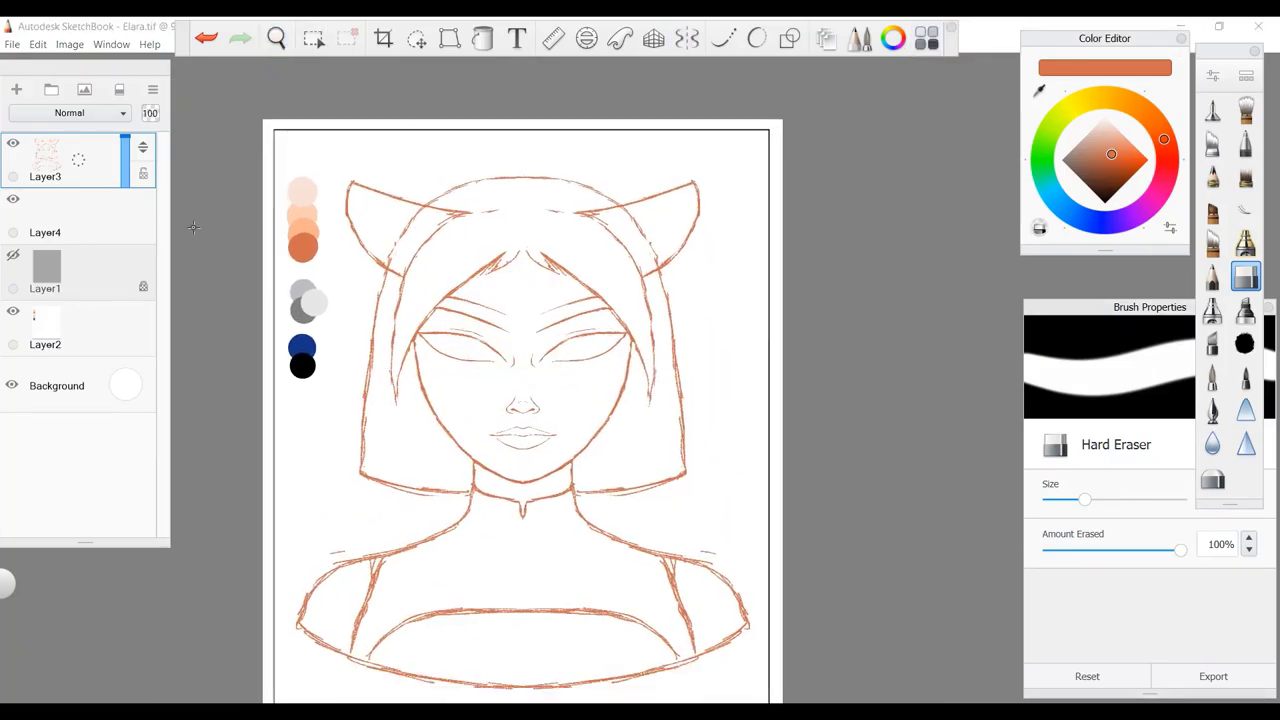
pyautogui.click(417, 38)
pyautogui.moveTo(520, 158); pyautogui.dragTo(523, 163)
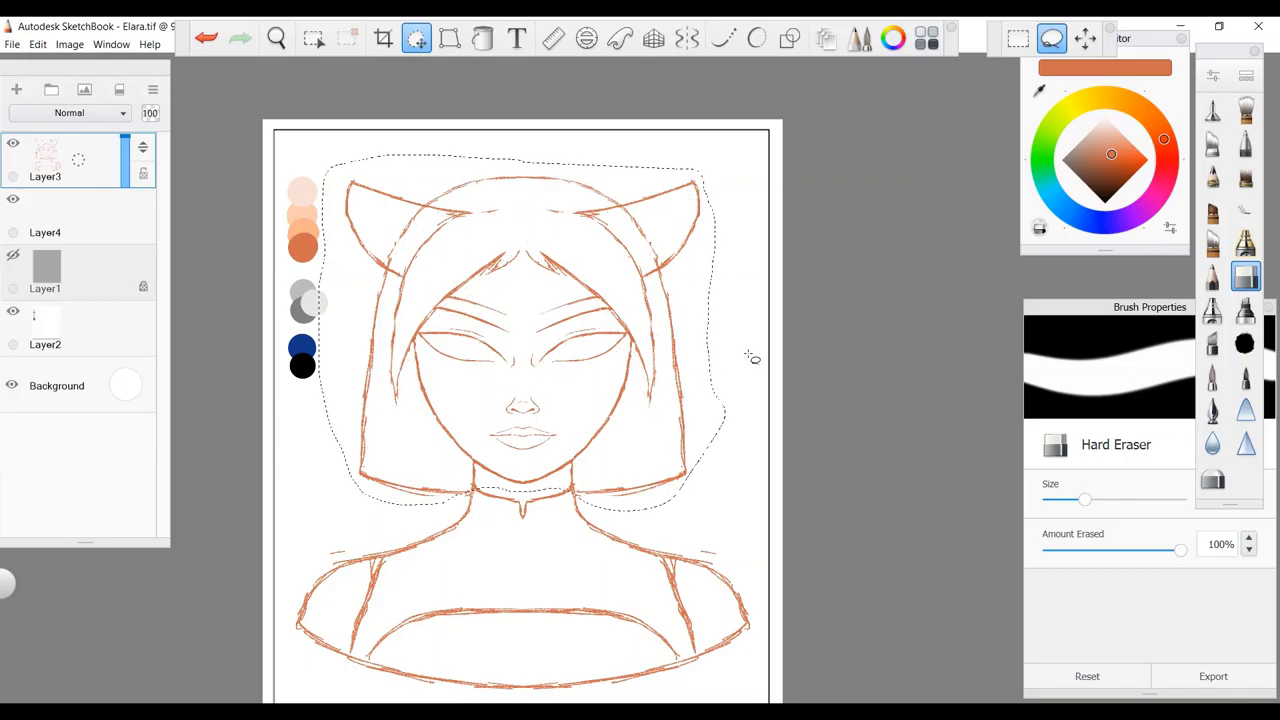
pyautogui.moveTo(800, 300); pyautogui.dragTo(812, 318)
pyautogui.click(842, 309)
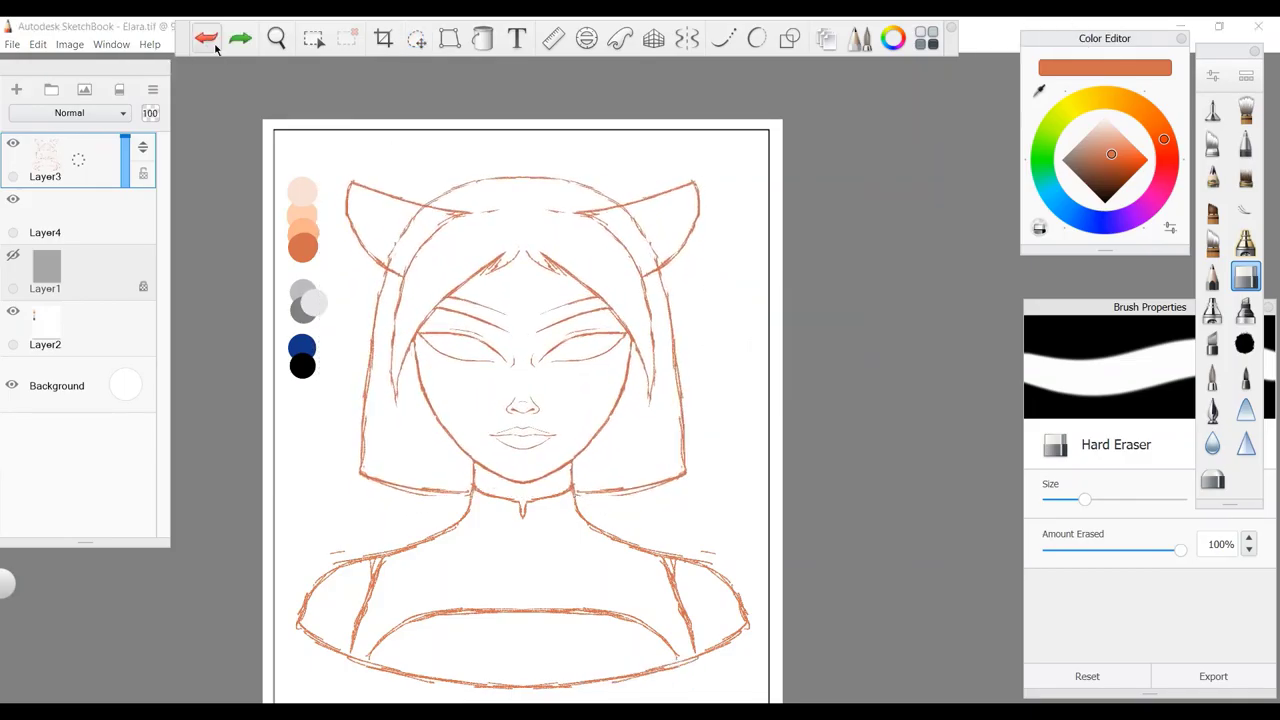
pyautogui.click(206, 38)
pyautogui.click(206, 38)
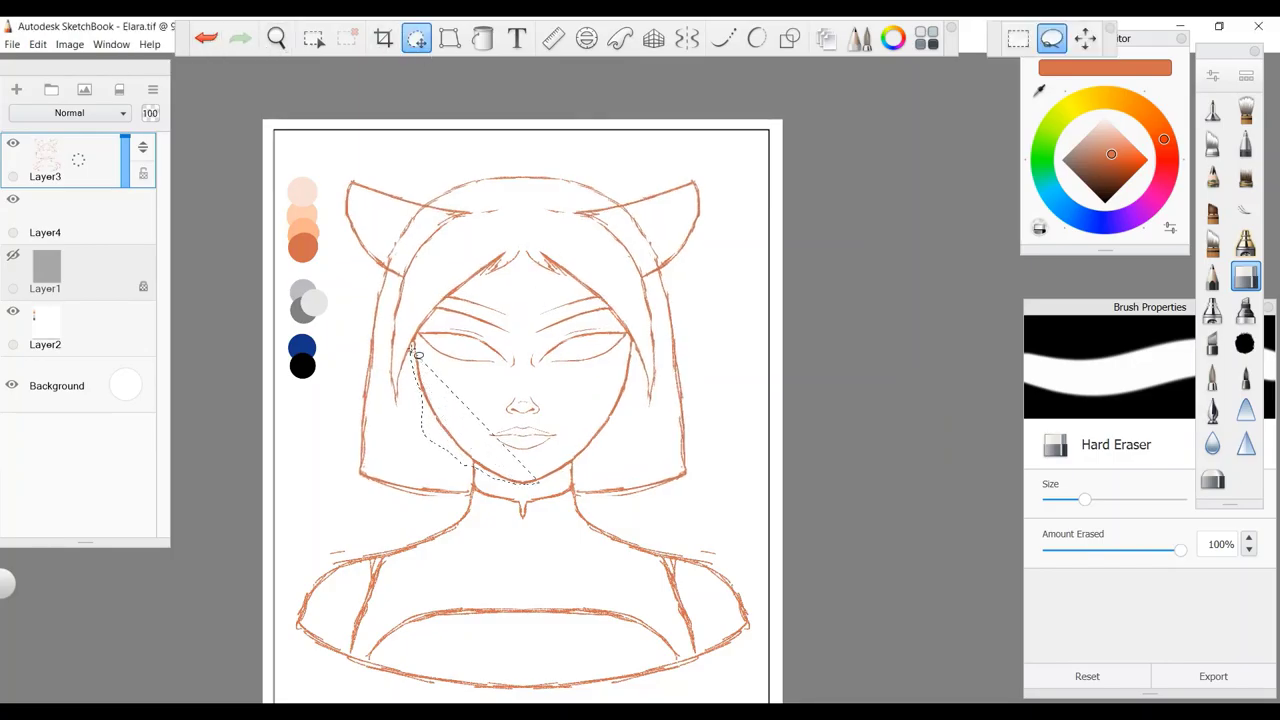
pyautogui.moveTo(418, 354); pyautogui.dragTo(455, 299)
pyautogui.moveTo(397, 420); pyautogui.dragTo(358, 430)
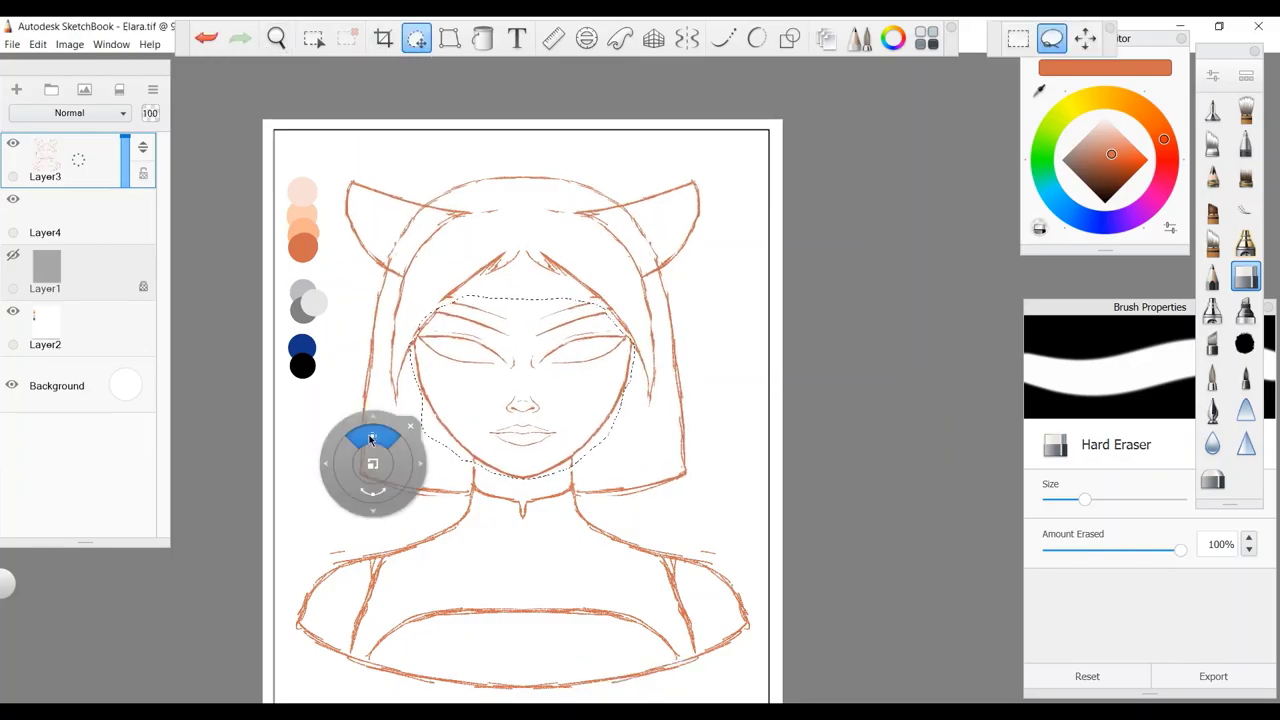
pyautogui.click(409, 428)
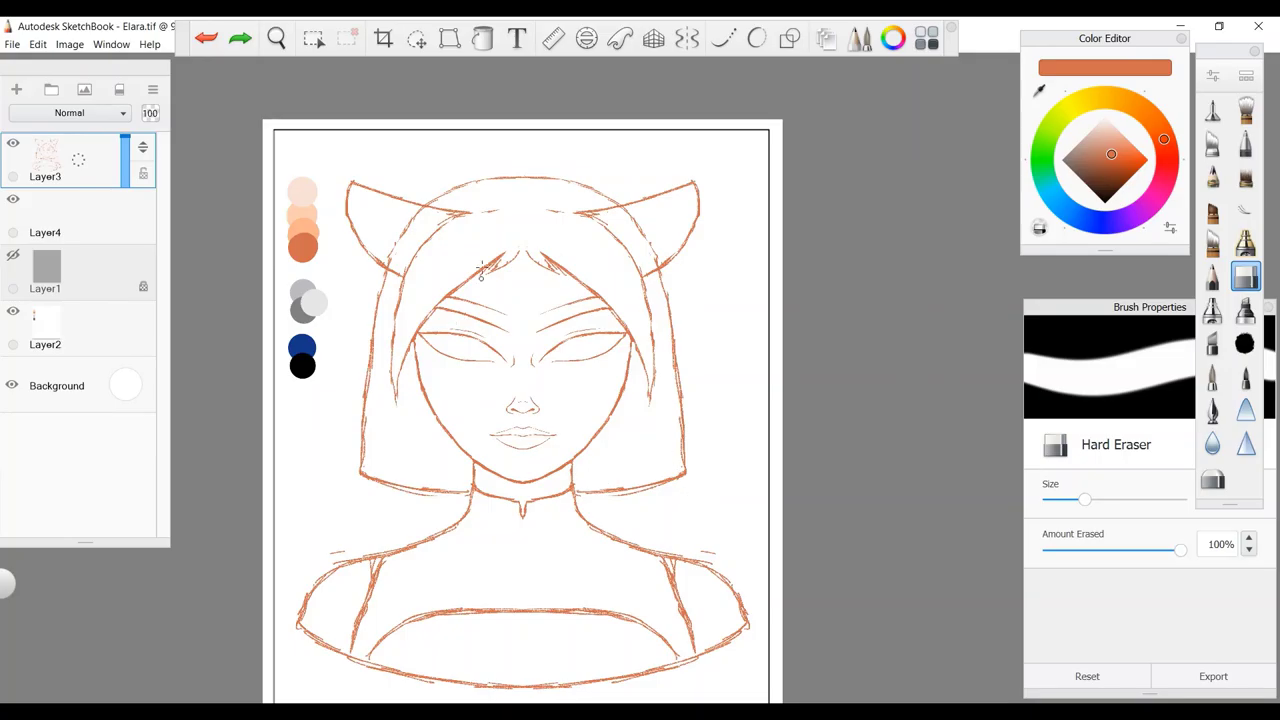
# Lasso-select the face inside the hairline and scale it down to about 99%.
pyautogui.press('l')
pyautogui.moveTo(481, 275); pyautogui.dragTo(470, 296)
pyautogui.moveTo(323, 363); pyautogui.dragTo(523, 380)
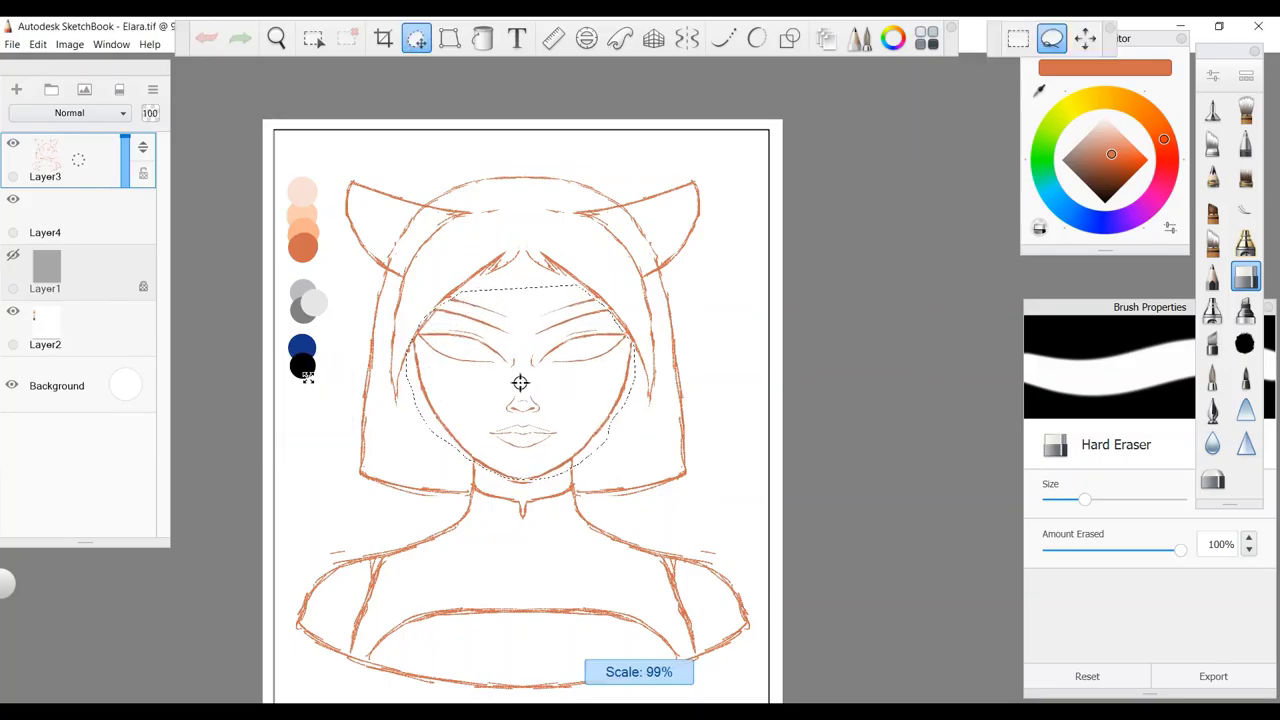
pyautogui.click(388, 375)
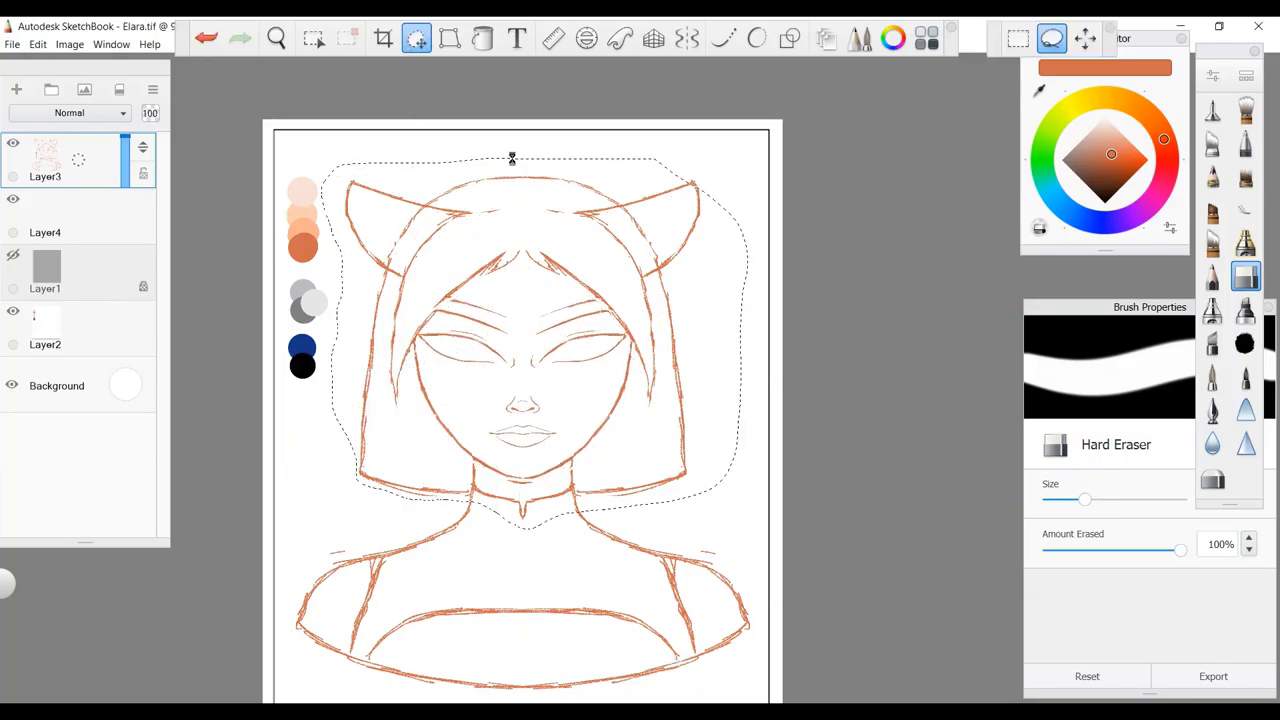
# Clean up the shoulder, strap and bust lines symmetrically with the Hard Eraser at size 80.0.
pyautogui.press('space')
pyautogui.moveTo(541, 307)
pyautogui.mouseDown()
pyautogui.moveTo(551, 267)
pyautogui.moveTo(646, 420)
pyautogui.mouseUp()
pyautogui.press('x')
pyautogui.press('e')
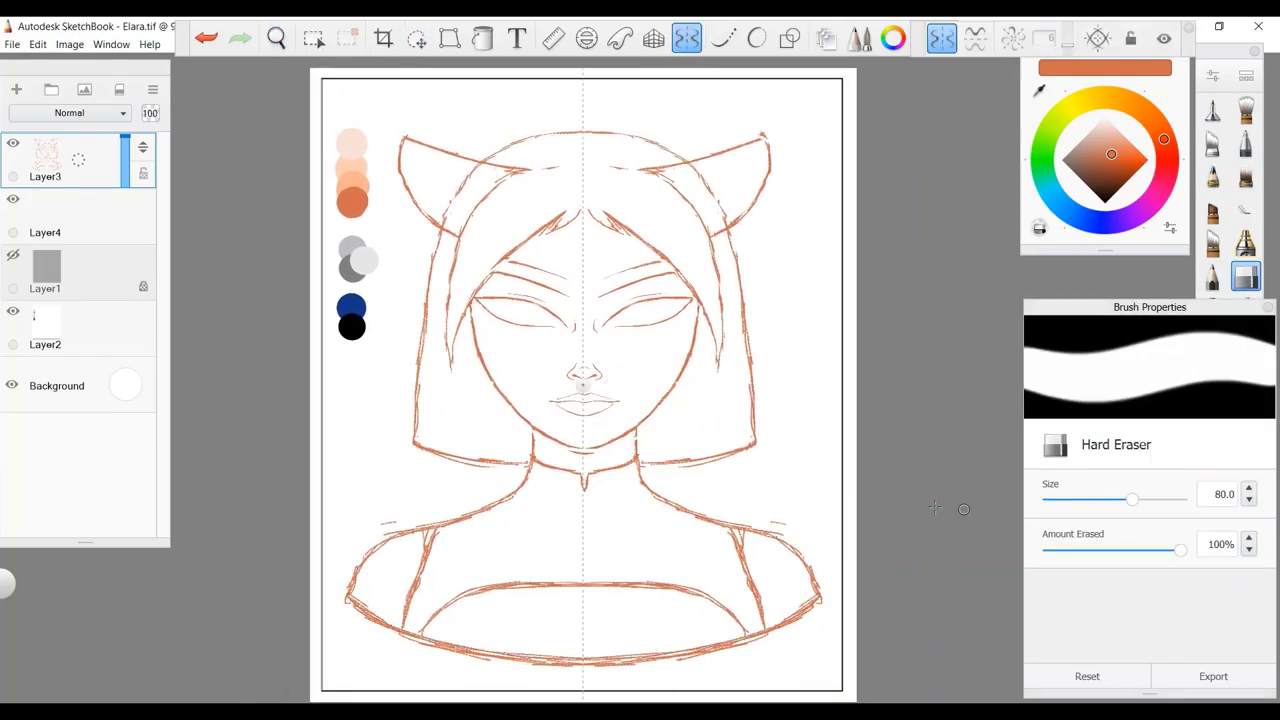
pyautogui.moveTo(673, 497)
pyautogui.mouseDown()
pyautogui.moveTo(354, 555)
pyautogui.moveTo(408, 640)
pyautogui.moveTo(524, 666)
pyautogui.moveTo(451, 657)
pyautogui.moveTo(418, 537)
pyautogui.mouseUp()
pyautogui.moveTo(491, 567); pyautogui.dragTo(525, 582)
pyautogui.scroll(4, 671, 263)
pyautogui.press('space')
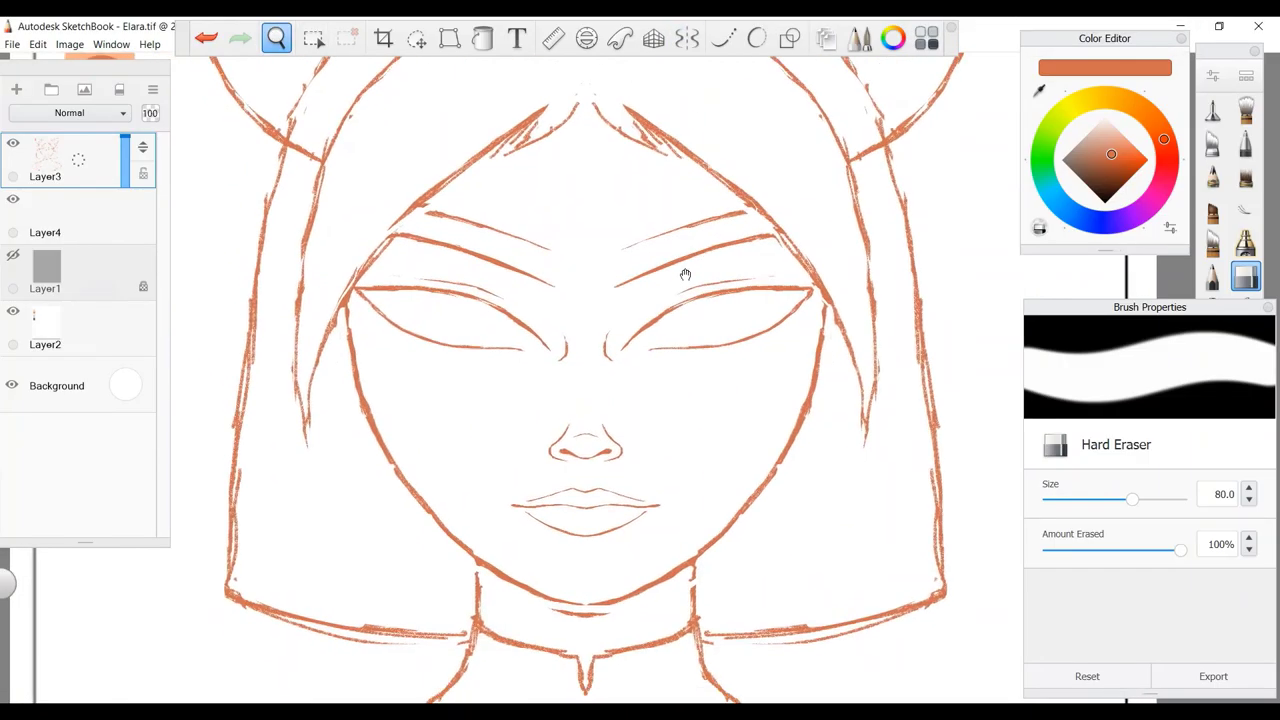
pyautogui.press('x')
pyautogui.scroll(-3, 407, 207)
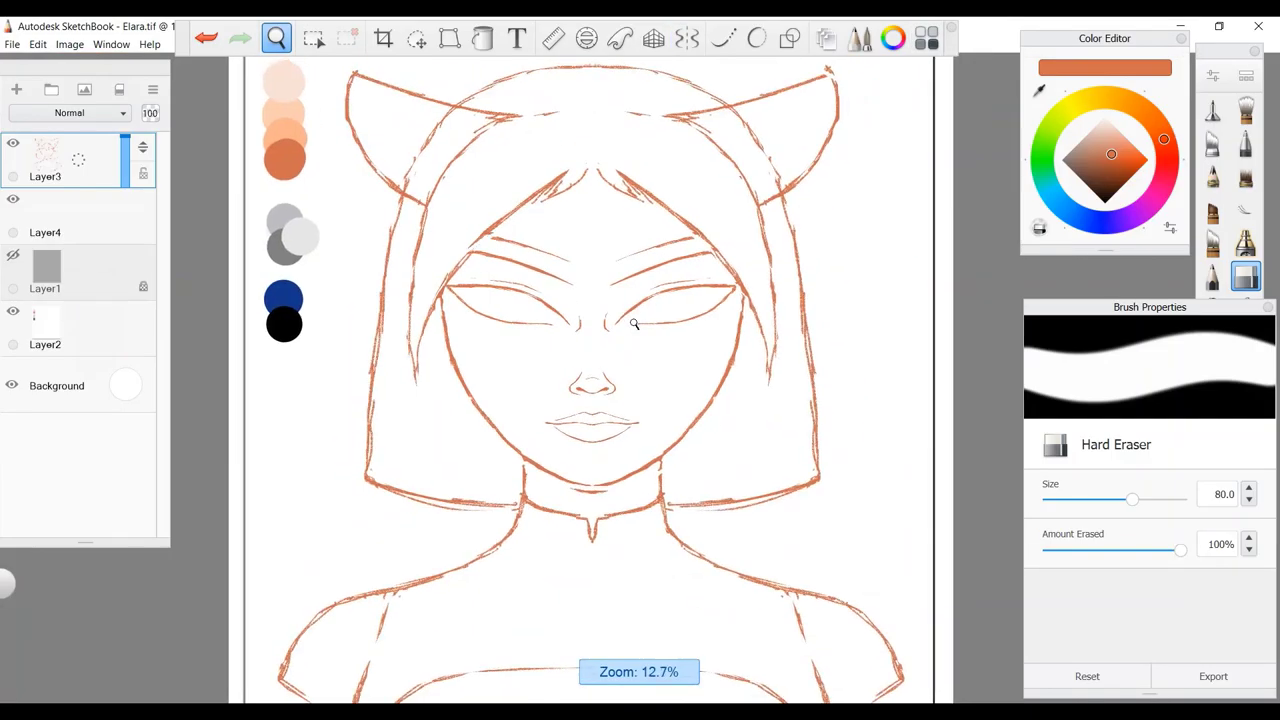
# Redraw the top of the head, the side hair contours and the hairline symmetrically with Pencil Pal, size 8.5.
pyautogui.scroll(2, 963, 177)
pyautogui.click(1212, 176)
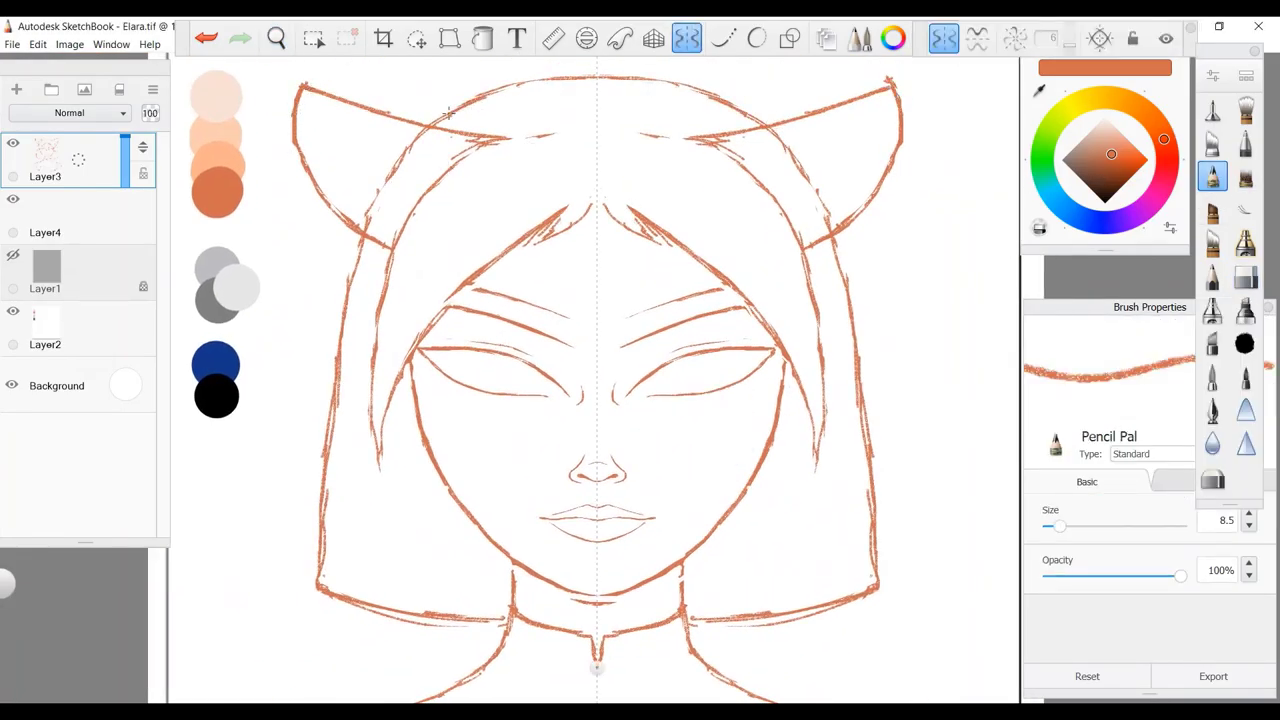
pyautogui.moveTo(470, 100); pyautogui.dragTo(556, 80)
pyautogui.moveTo(432, 130)
pyautogui.mouseDown()
pyautogui.moveTo(370, 215)
pyautogui.moveTo(385, 350)
pyautogui.mouseUp()
pyautogui.moveTo(418, 205)
pyautogui.mouseDown()
pyautogui.moveTo(537, 128)
pyautogui.moveTo(470, 168)
pyautogui.moveTo(415, 225)
pyautogui.moveTo(392, 285)
pyautogui.moveTo(466, 149)
pyautogui.moveTo(384, 265)
pyautogui.moveTo(472, 147)
pyautogui.moveTo(505, 125)
pyautogui.moveTo(555, 215)
pyautogui.moveTo(530, 238)
pyautogui.mouseUp()
# Shape short fringe tips beside the center parting and erase the surplus hairline strokes.
pyautogui.press('e')
pyautogui.press('e')
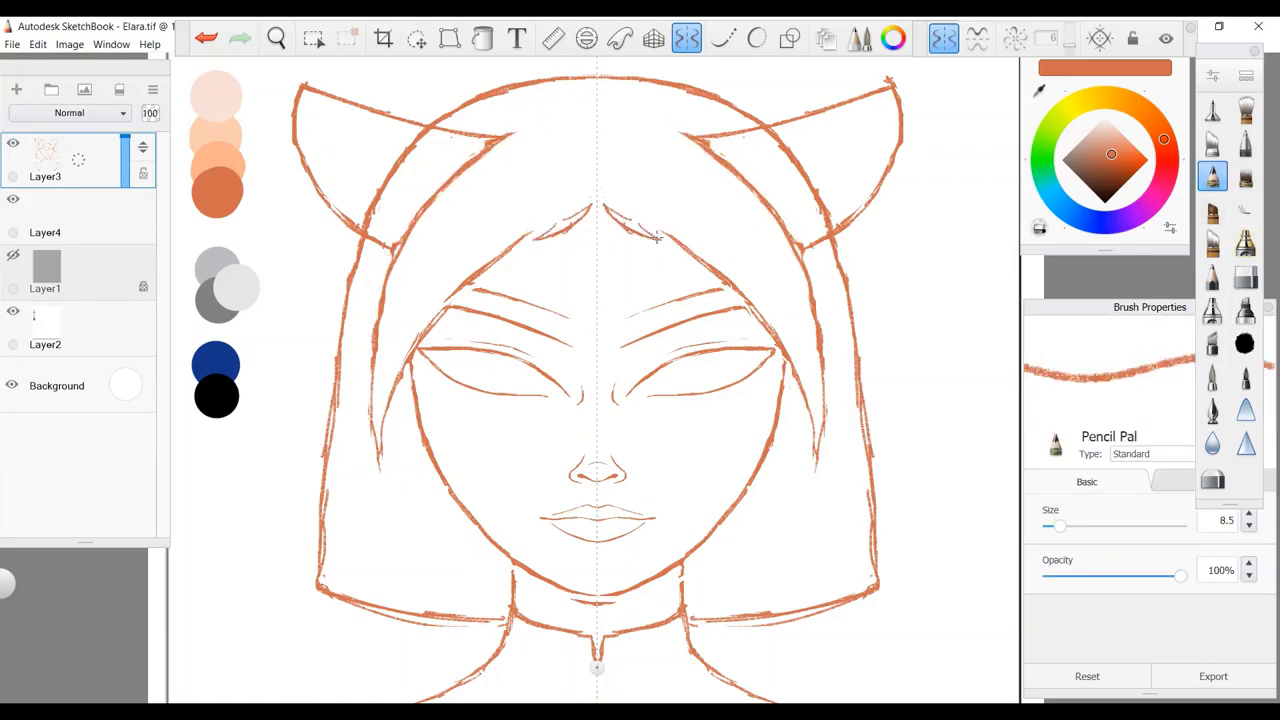
pyautogui.press('e')
pyautogui.moveTo(657, 237)
pyautogui.mouseDown()
pyautogui.moveTo(632, 224)
pyautogui.moveTo(636, 205)
pyautogui.mouseUp()
# Redraw the bottom edge of the hair slightly higher on both sides and erase the old edge and stray marks.
pyautogui.moveTo(297, 598); pyautogui.dragTo(478, 618)
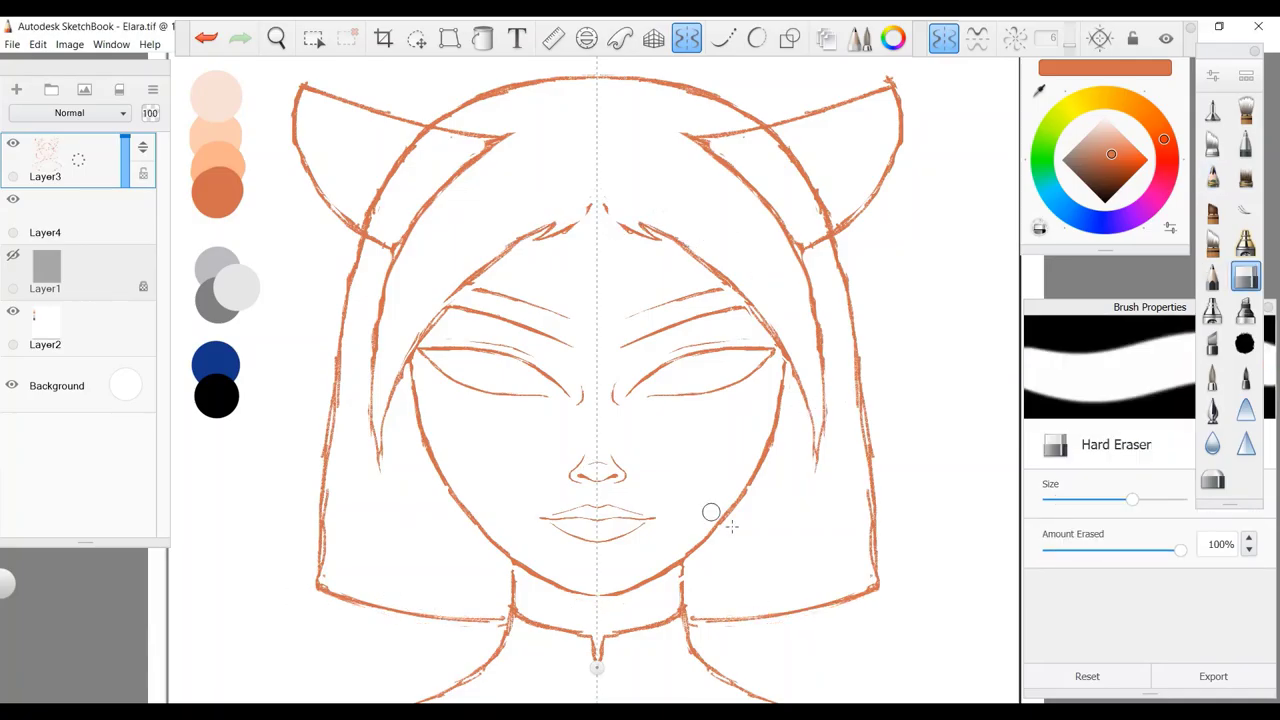
pyautogui.moveTo(704, 617)
pyautogui.mouseDown()
pyautogui.moveTo(880, 585)
pyautogui.moveTo(876, 556)
pyautogui.moveTo(684, 590)
pyautogui.mouseUp()
pyautogui.press('e')
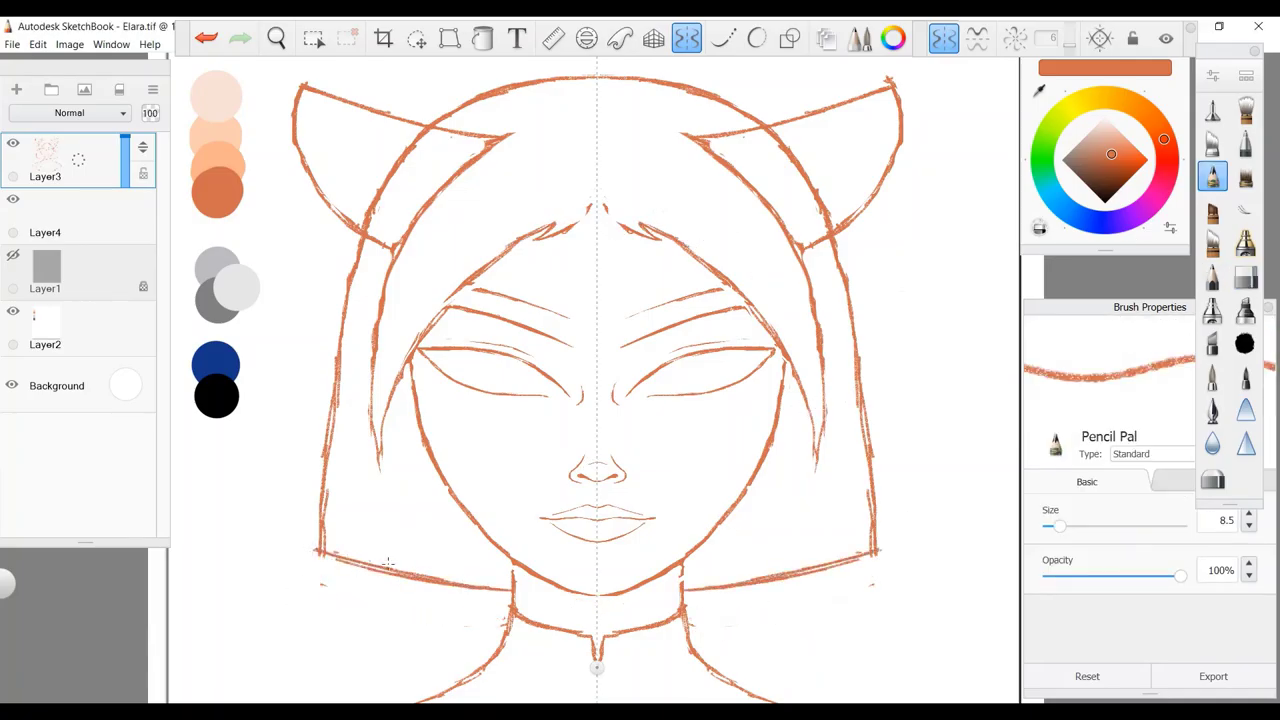
pyautogui.moveTo(864, 555); pyautogui.dragTo(820, 566)
pyautogui.press('e')
pyautogui.moveTo(512, 86); pyautogui.dragTo(431, 109)
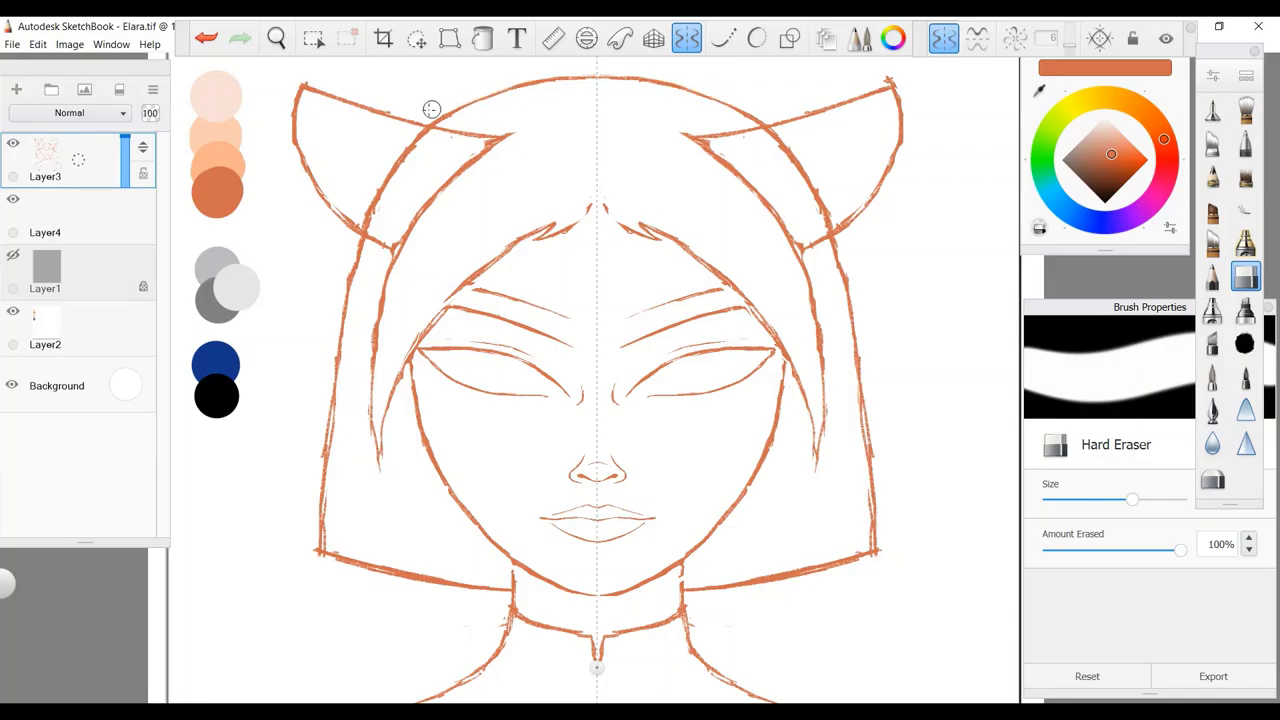
# Set the Hard Eraser to size 45.8 and refine the eyebrow ends, upper eyelids and eye corners.
pyautogui.moveTo(1132, 499); pyautogui.dragTo(1105, 499)
pyautogui.moveTo(644, 393); pyautogui.dragTo(620, 395)
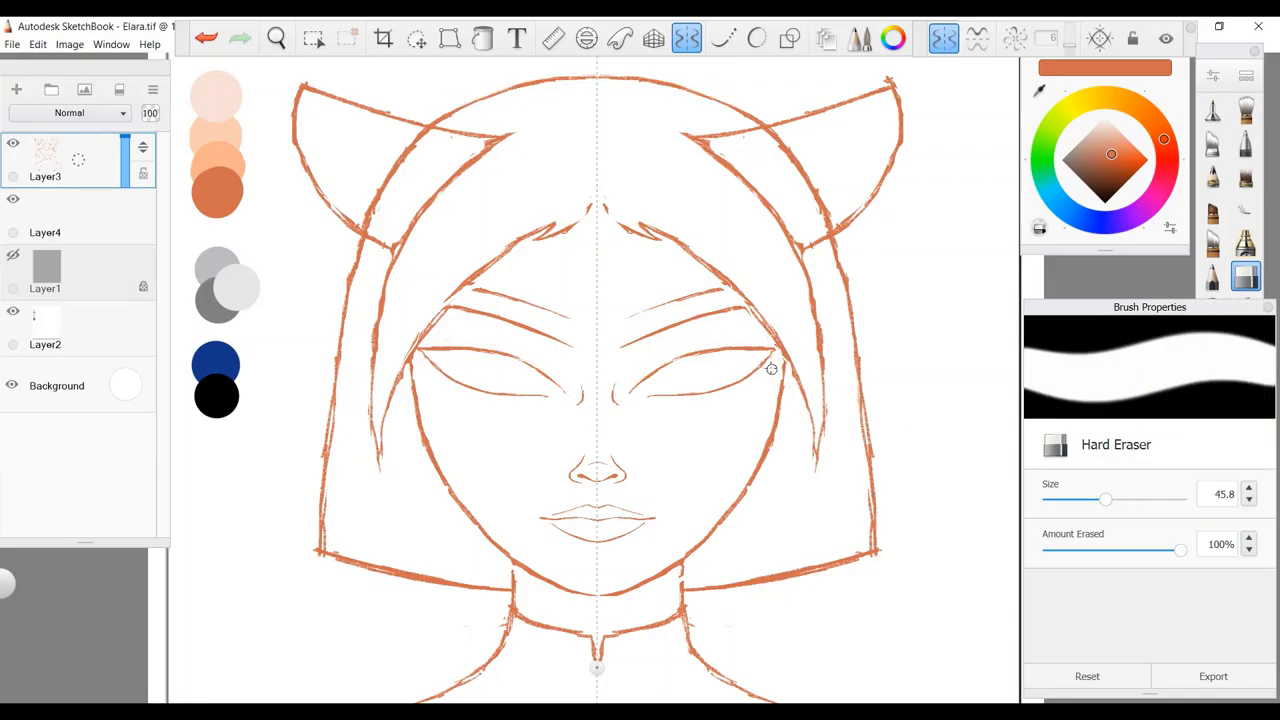
pyautogui.moveTo(419, 355); pyautogui.dragTo(434, 350)
pyautogui.press('e')
pyautogui.hotkey('ctrl', 'z')
pyautogui.press('e')
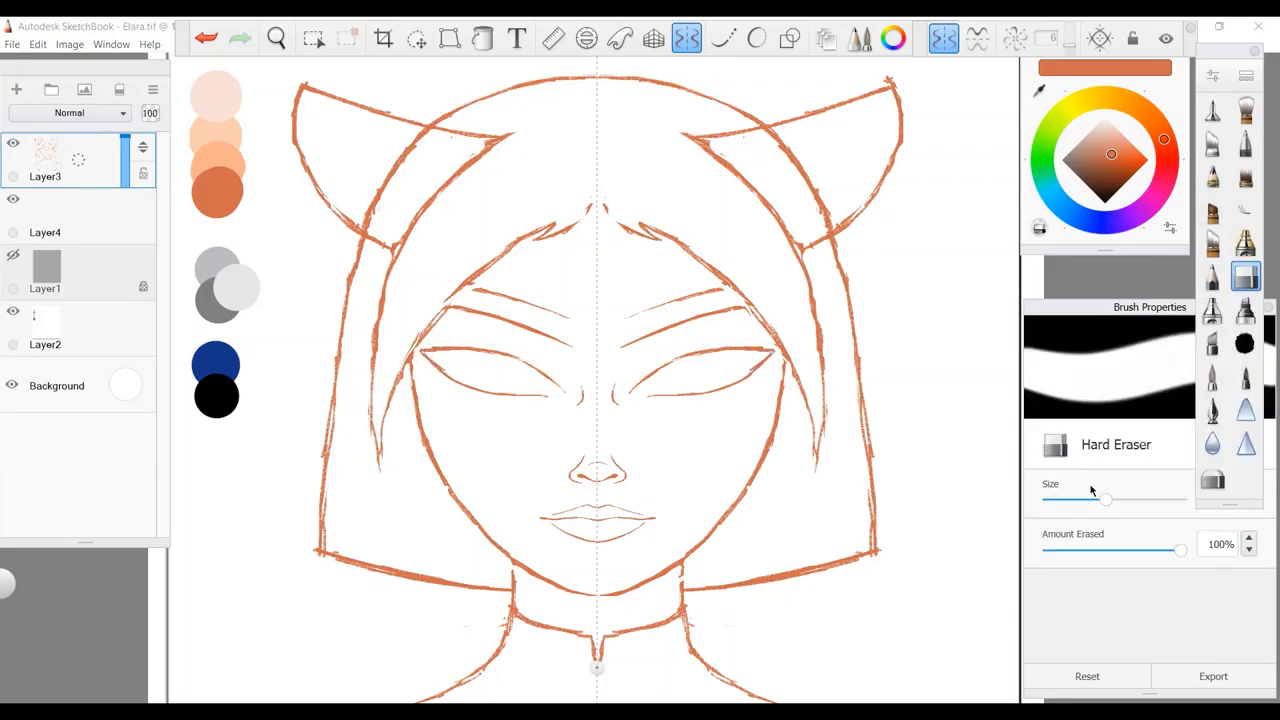
pyautogui.hotkey('ctrl', 'y')
pyautogui.press('e')
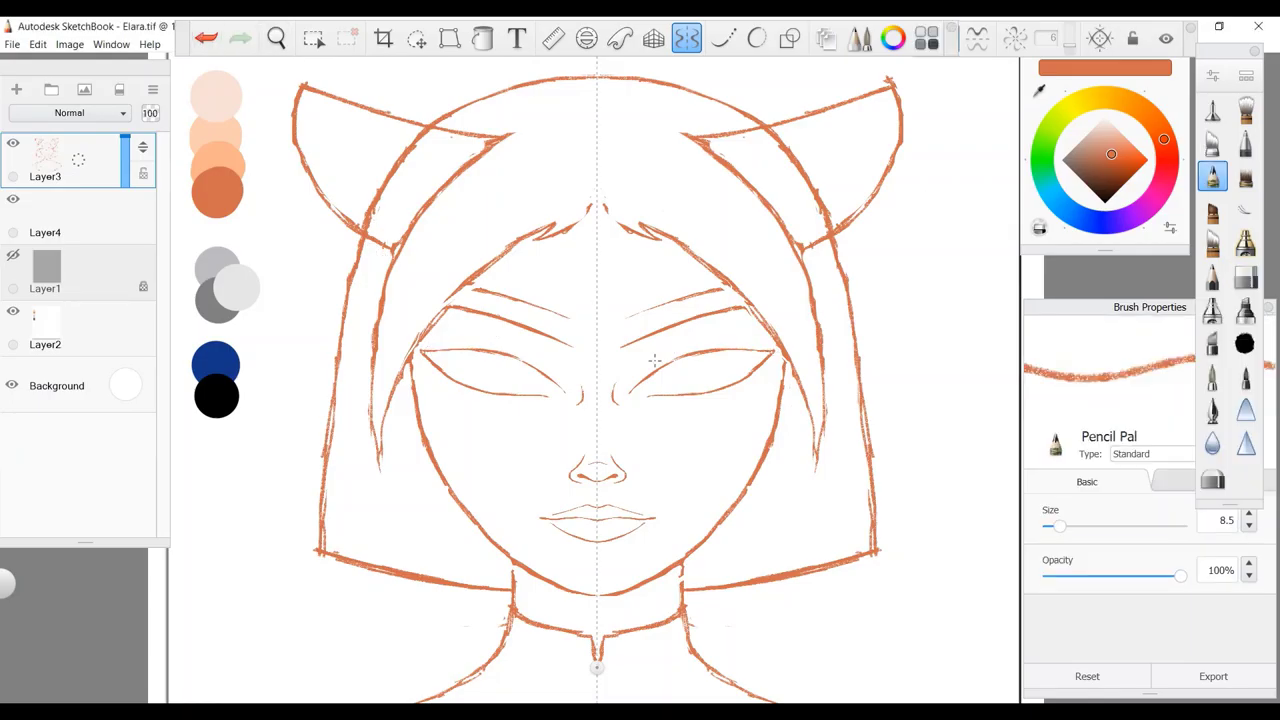
# Draw a crease line above each upper eyelid symmetrically with Pencil Pal, size 8.5.
pyautogui.hotkey('ctrl', 'z')
pyautogui.press('e')
pyautogui.hotkey('ctrl', 'y')
pyautogui.press('e')
pyautogui.moveTo(628, 370); pyautogui.dragTo(716, 336)
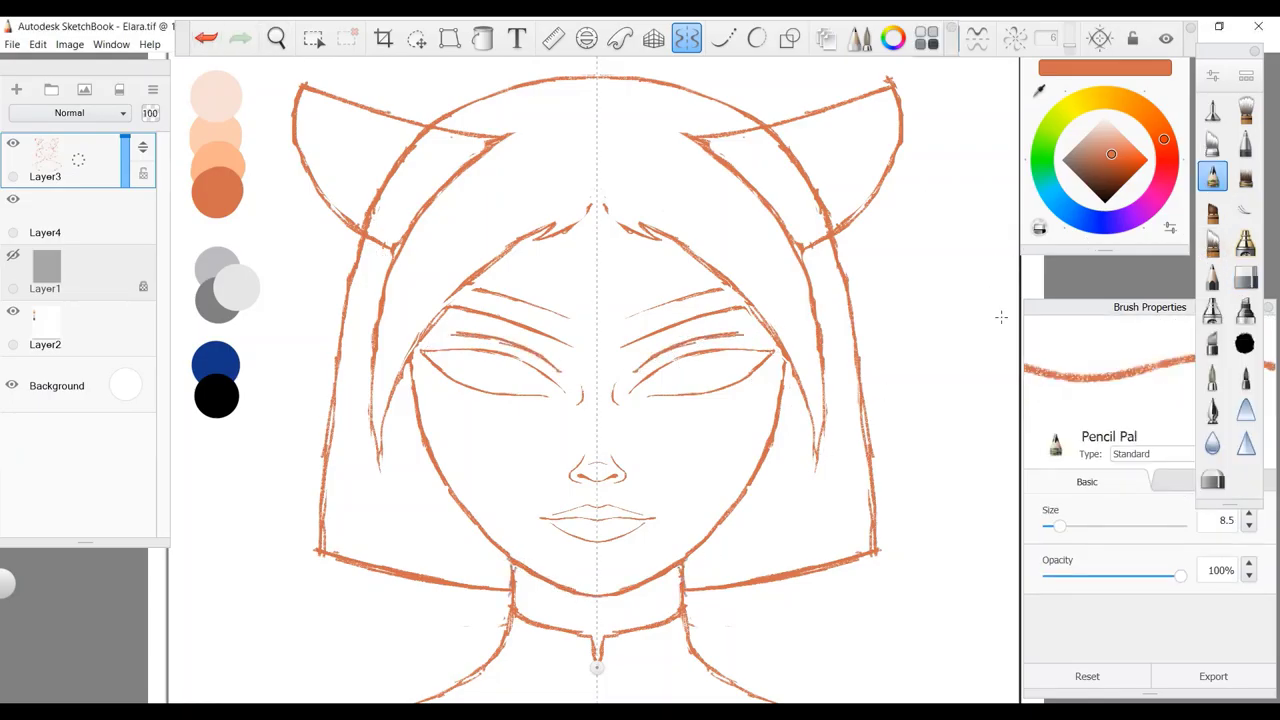
# Draw the inner edges of the side hair down past the cheeks with slanted lower ends, and trim the bottom line beside the neck.
pyautogui.moveTo(409, 368)
pyautogui.mouseDown()
pyautogui.moveTo(405, 572)
pyautogui.moveTo(494, 572)
pyautogui.moveTo(316, 549)
pyautogui.moveTo(405, 588)
pyautogui.mouseUp()
pyautogui.press('e')
pyautogui.moveTo(750, 580); pyautogui.dragTo(690, 587)
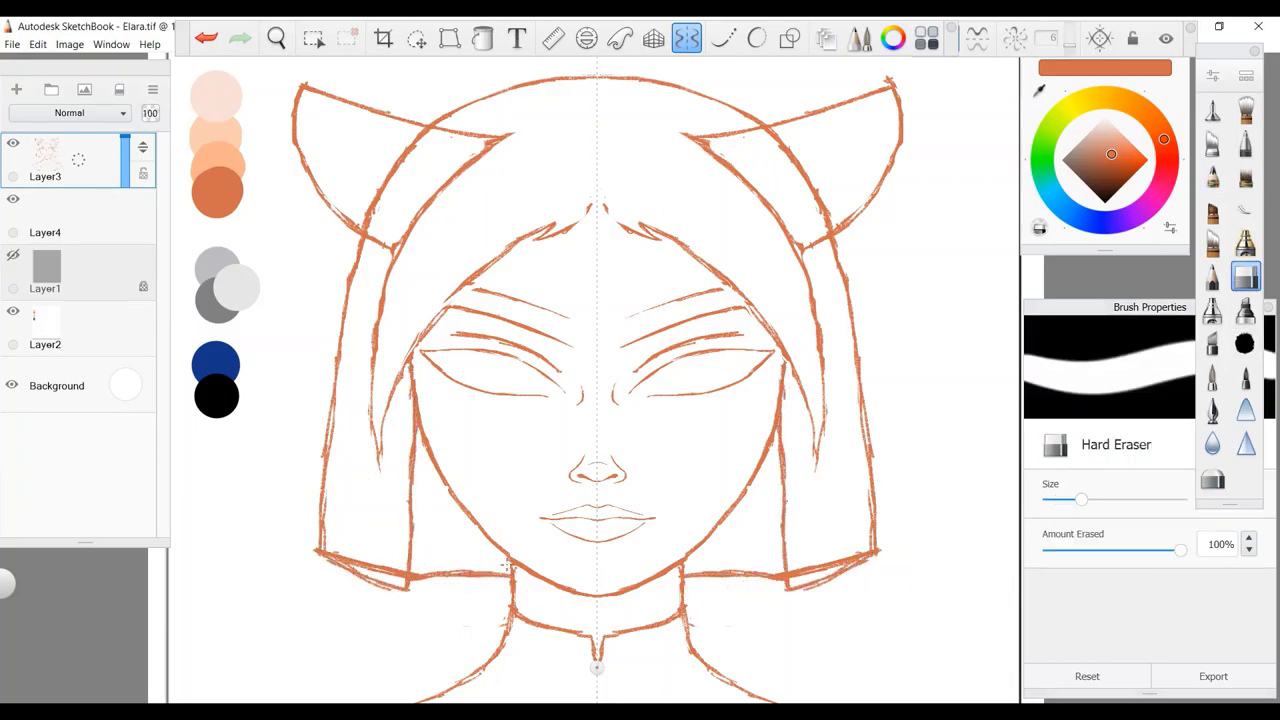
# Set the Hard Eraser to size 51.0 and erase the old bottom hair edge, rough hair strokes and outer ends of the eyelid creases.
pyautogui.hotkey('ctrl', 'z')
pyautogui.hotkey('ctrl', 'y')
pyautogui.moveTo(1077, 500); pyautogui.dragTo(1112, 499)
pyautogui.moveTo(858, 560); pyautogui.dragTo(798, 572)
pyautogui.moveTo(475, 572); pyautogui.dragTo(403, 567)
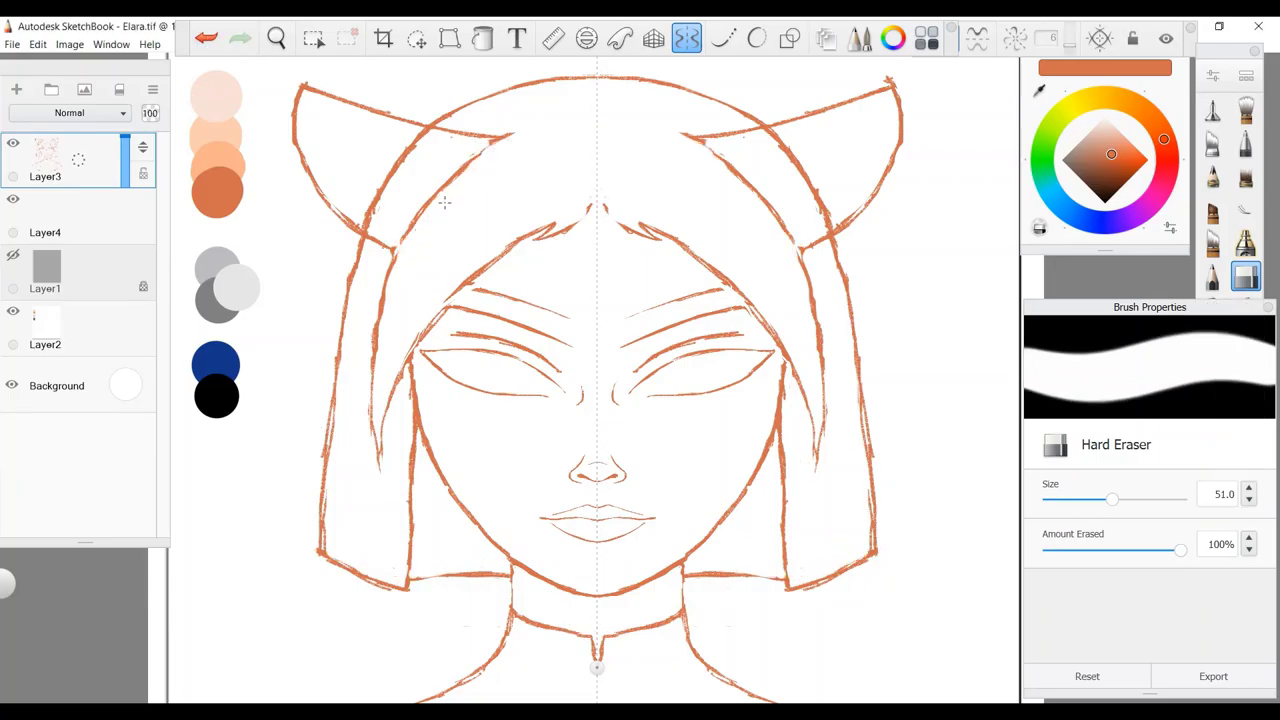
pyautogui.moveTo(746, 336); pyautogui.dragTo(704, 334)
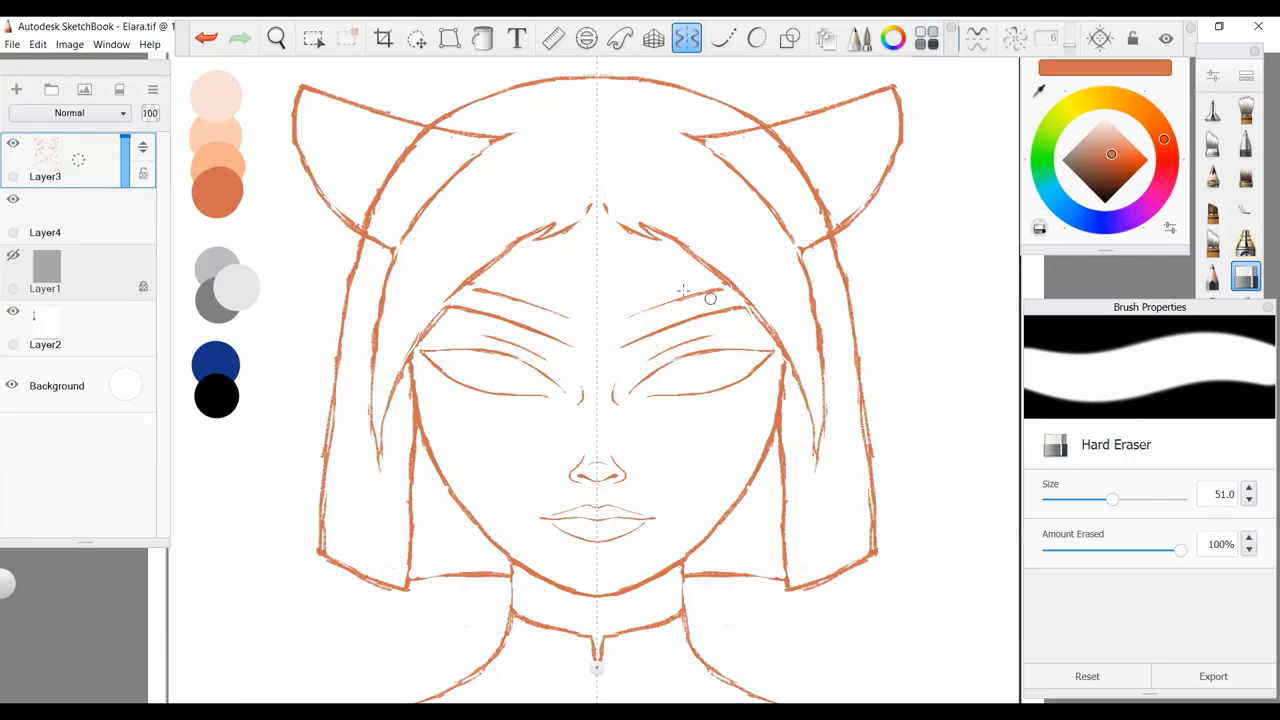
# Select the lips with the lasso and scale them slightly narrower.
pyautogui.press('space')
pyautogui.moveTo(594, 292); pyautogui.dragTo(586, 329)
pyautogui.moveTo(543, 471)
pyautogui.mouseDown()
pyautogui.moveTo(560, 420)
pyautogui.moveTo(632, 482)
pyautogui.moveTo(594, 446)
pyautogui.mouseUp()
pyautogui.click(417, 38)
pyautogui.press('space')
pyautogui.click(595, 500)
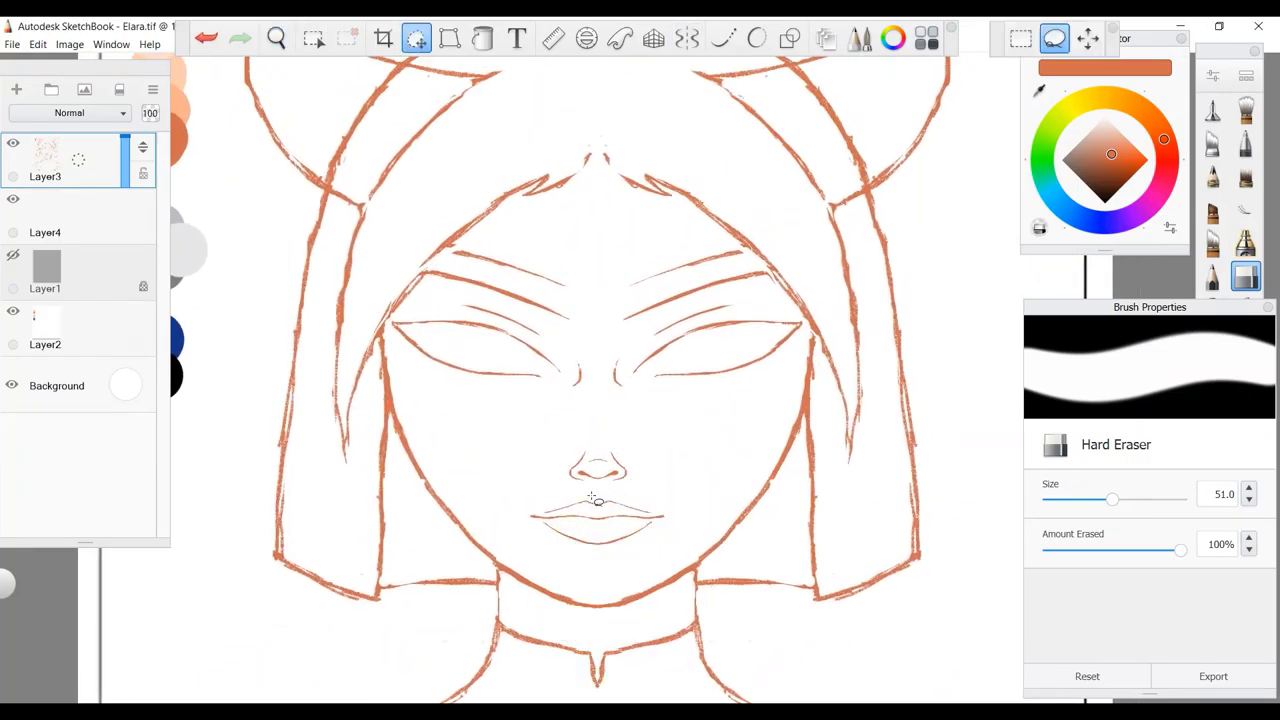
pyautogui.moveTo(604, 500); pyautogui.dragTo(597, 523)
pyautogui.press('Return')
# Turn symmetry back on and clean up the jaw and neck lines with the Hard Eraser.
pyautogui.click(686, 38)
pyautogui.moveTo(1222, 280)
pyautogui.moveTo(560, 595); pyautogui.dragTo(537, 578)
pyautogui.moveTo(768, 486); pyautogui.dragTo(742, 535)
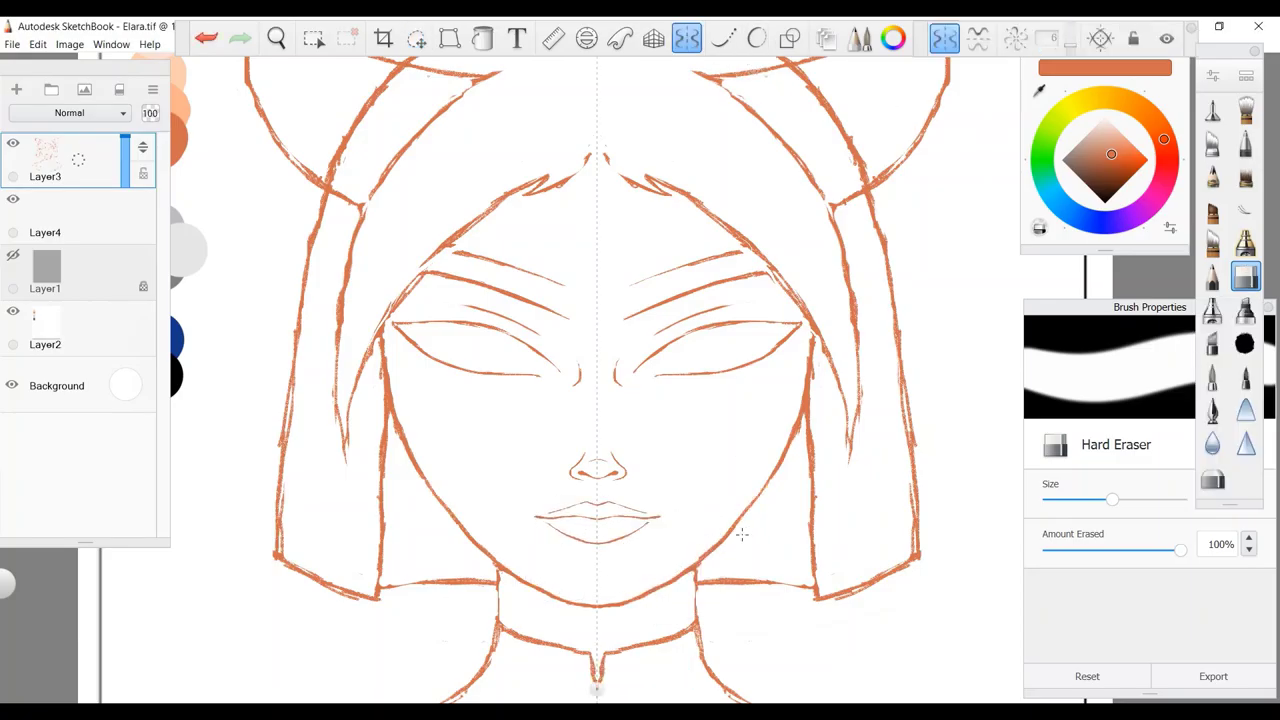
# Lasso the nose and lips and move them slightly up, and lasso the chin outline to adjust it.
pyautogui.scroll(-3, 427, 487)
pyautogui.scroll(2, 427, 487)
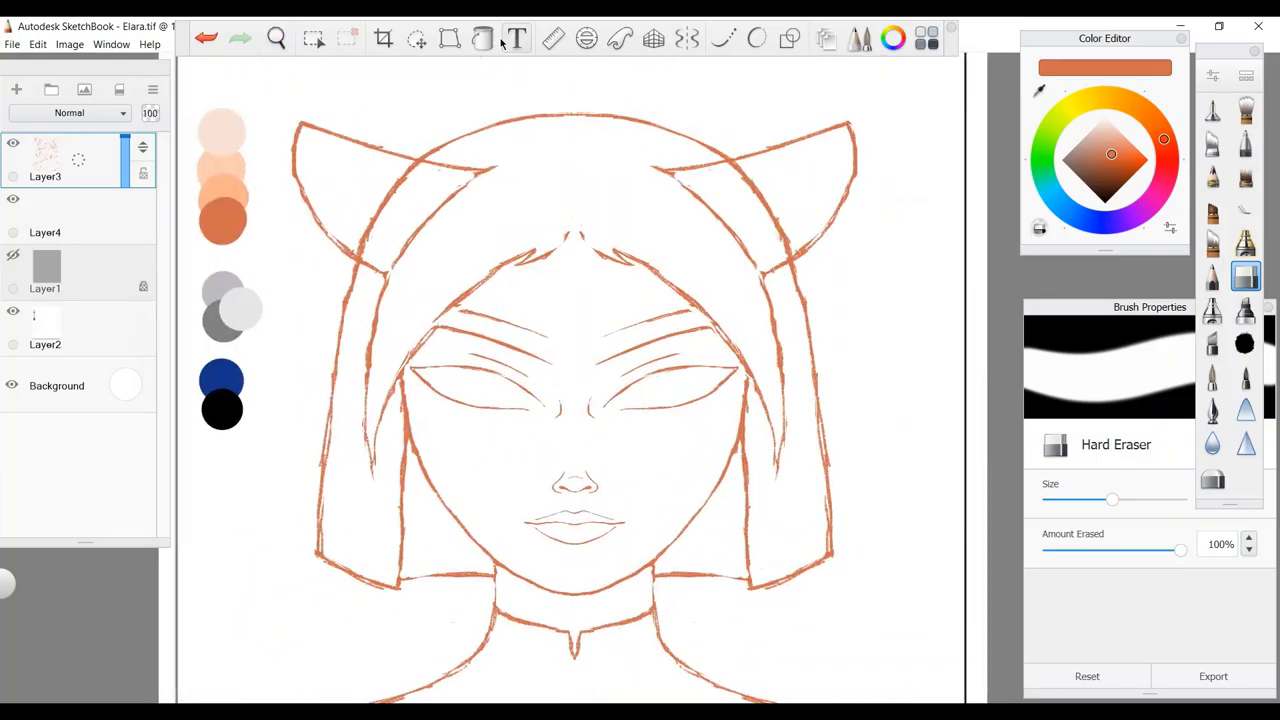
pyautogui.click(417, 38)
pyautogui.moveTo(578, 506)
pyautogui.mouseDown()
pyautogui.moveTo(525, 528)
pyautogui.moveTo(580, 507)
pyautogui.mouseUp()
pyautogui.moveTo(680, 412)
pyautogui.mouseDown()
pyautogui.moveTo(695, 402)
pyautogui.moveTo(691, 417)
pyautogui.mouseUp()
pyautogui.click(686, 423)
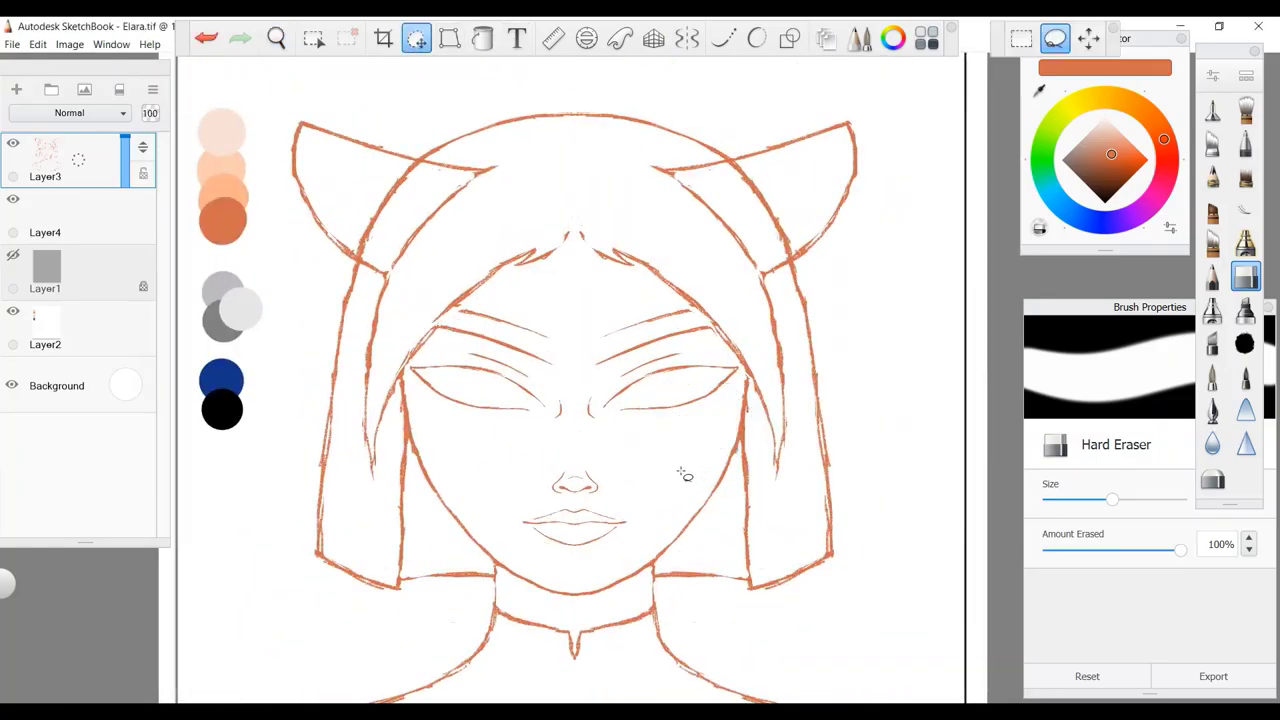
pyautogui.hotkey('ctrl', 'z')
pyautogui.hotkey('ctrl', 'z')
pyautogui.hotkey('ctrl', 'z')
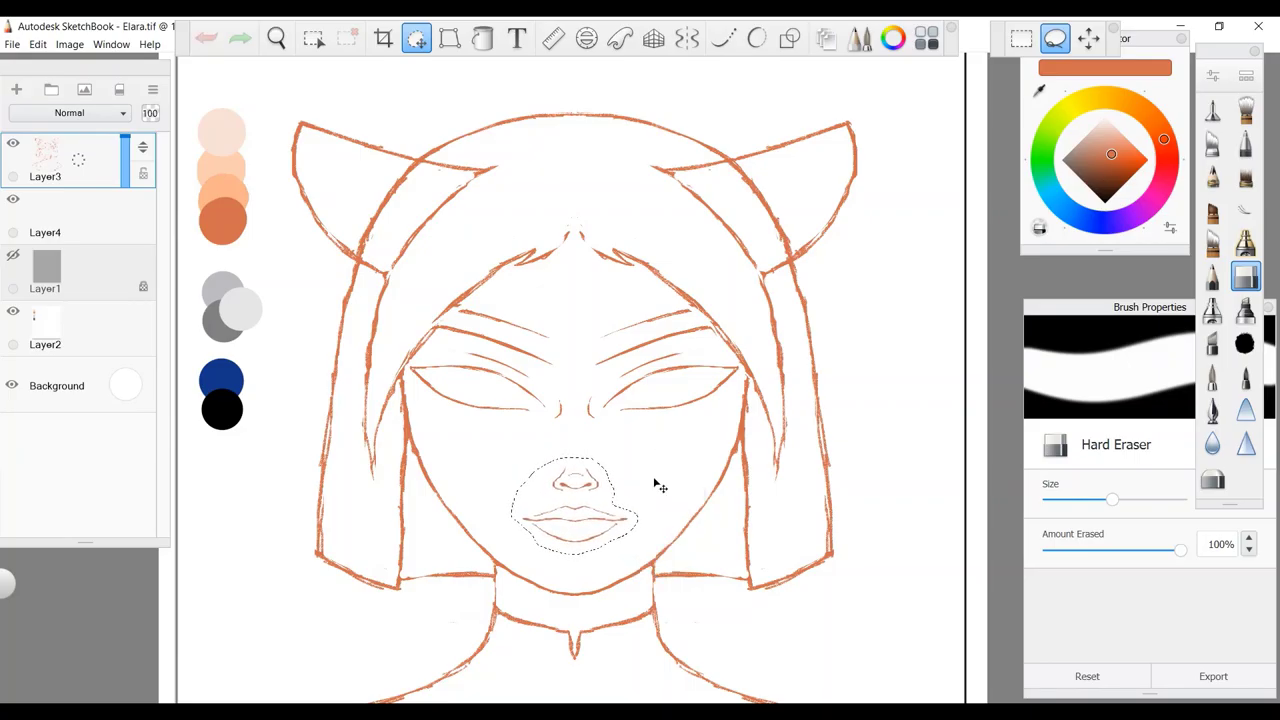
pyautogui.click(239, 41)
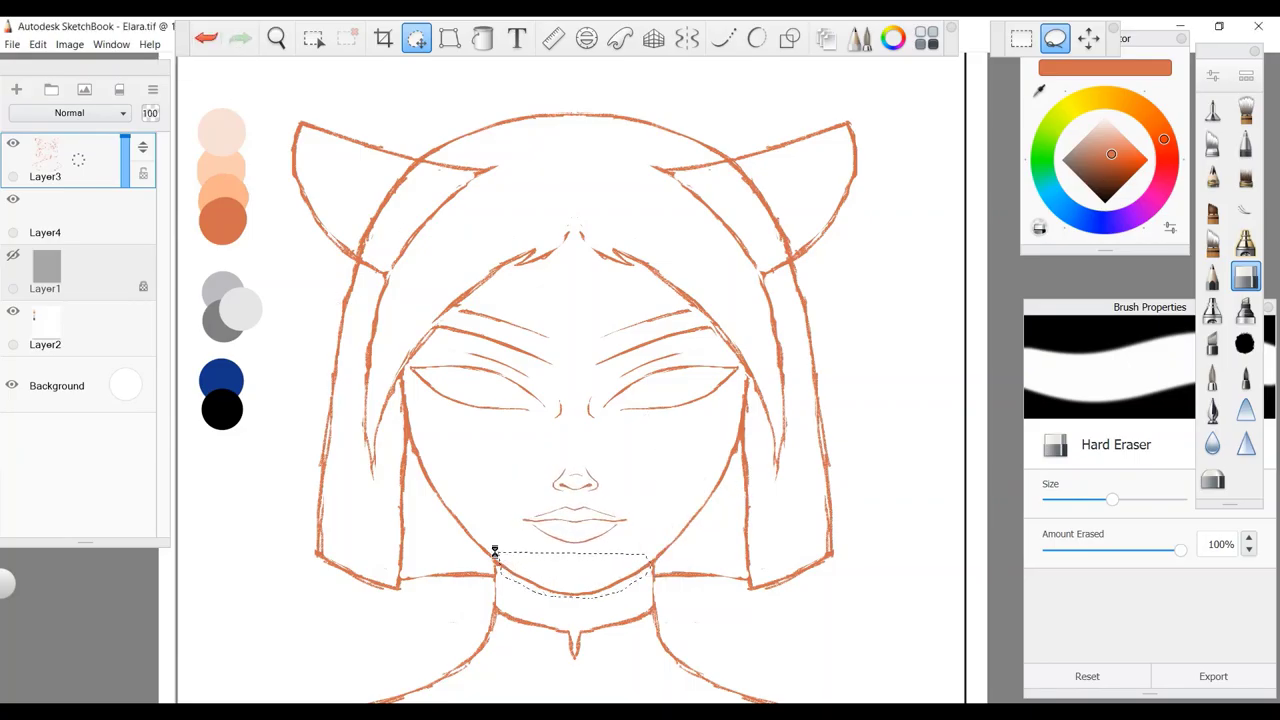
pyautogui.press('Home')
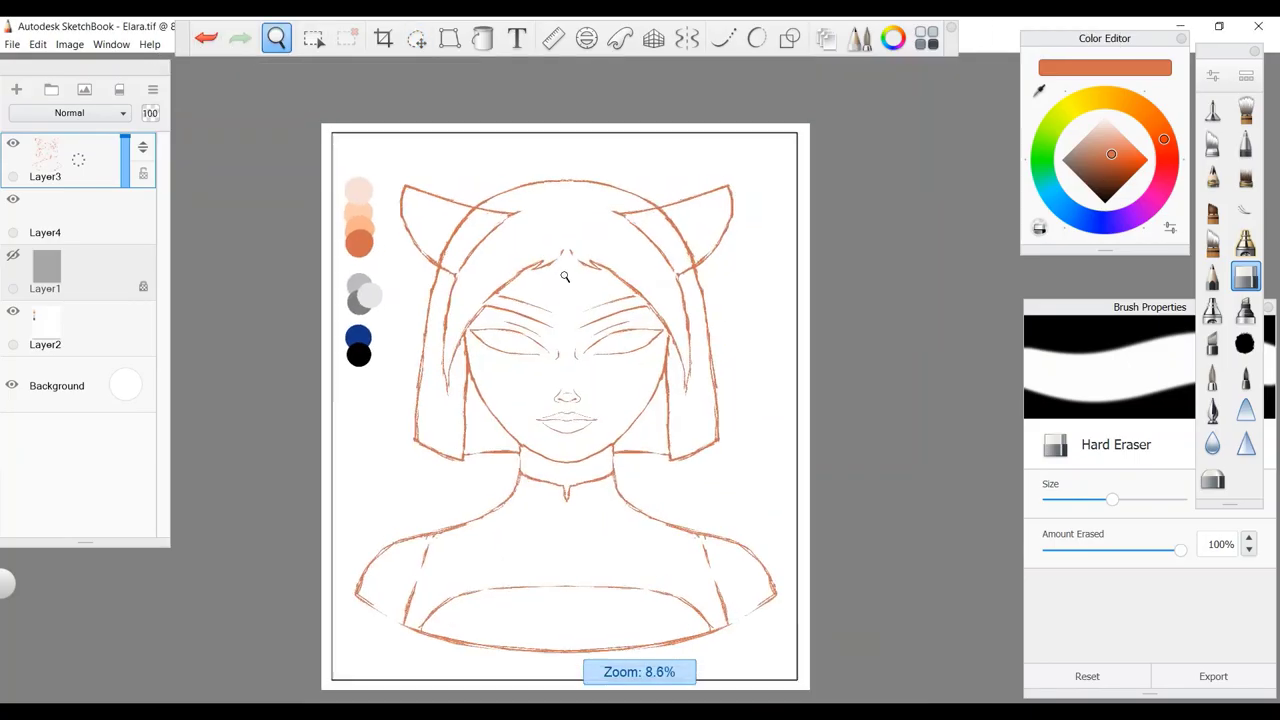
# Redraw the cheek and jaw contours symmetrically with Pencil Pal and thin them with the Hard Eraser.
pyautogui.scroll(5, 564, 277)
pyautogui.press('x')
pyautogui.press('e')
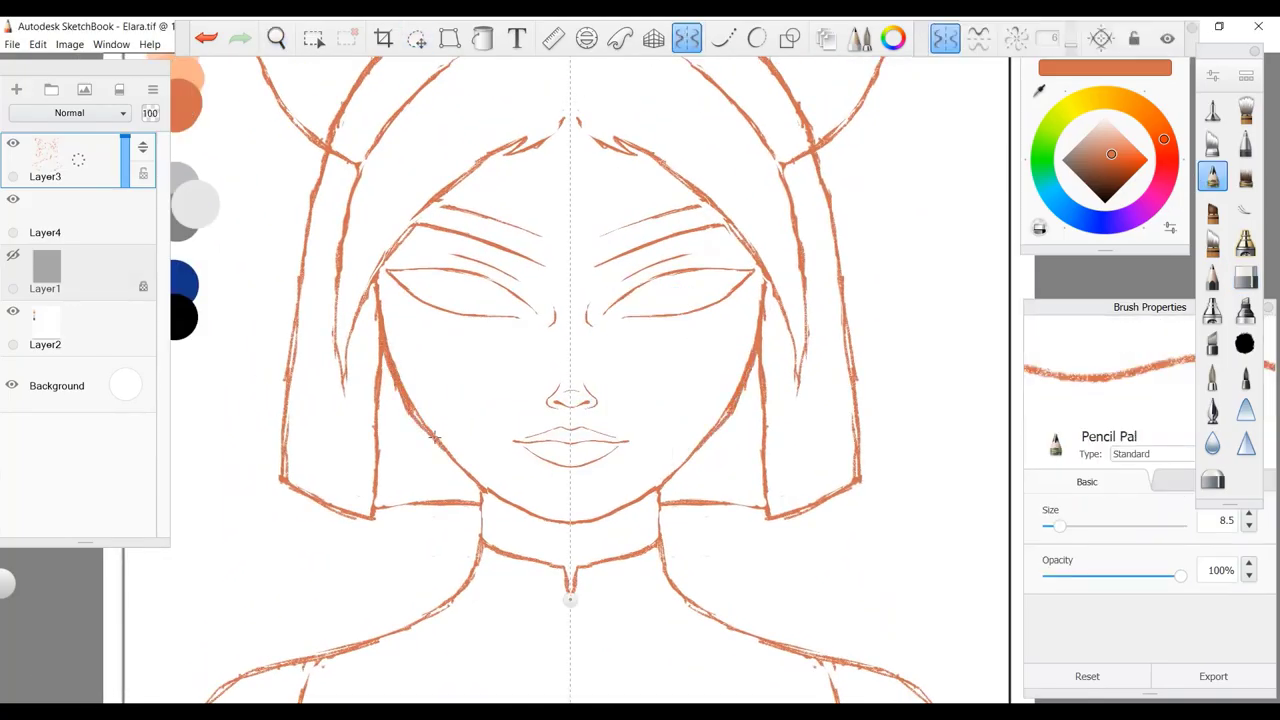
pyautogui.press('e')
pyautogui.moveTo(394, 344); pyautogui.dragTo(450, 466)
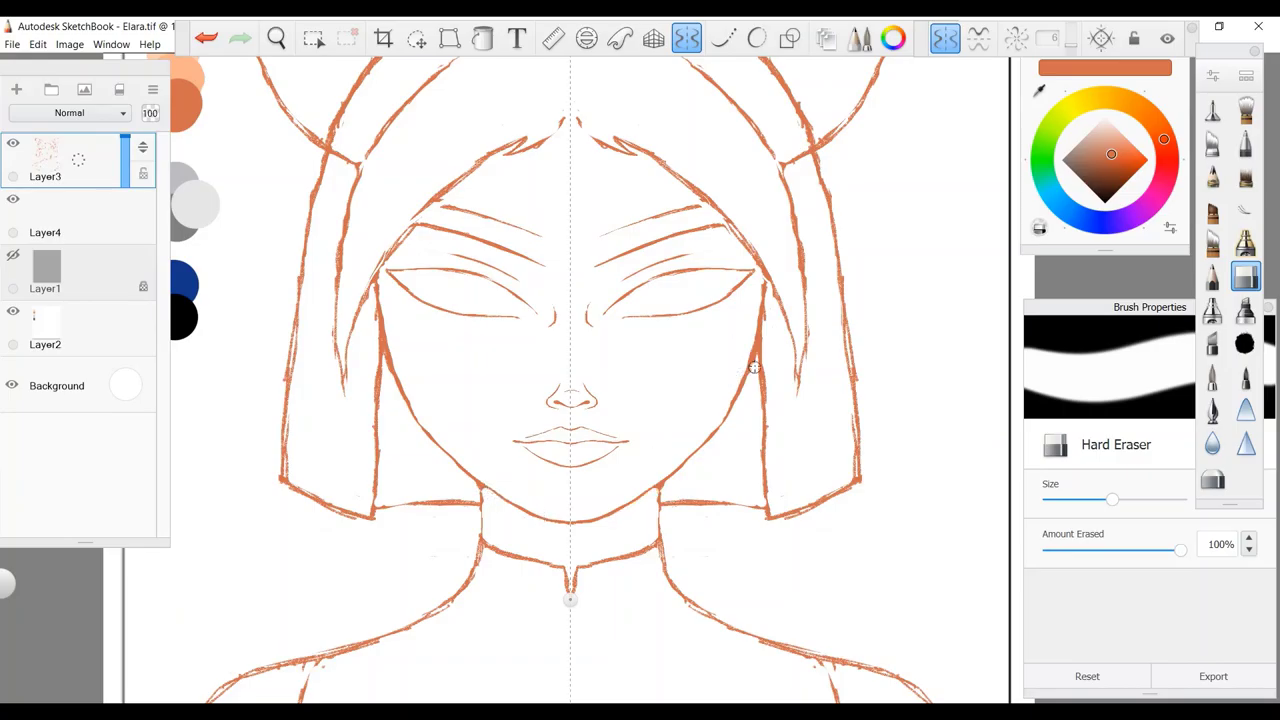
# Set the Hard Eraser to size 34.9, erase the upper ends of the inner hair edges and refine the cheek contours.
pyautogui.press('[')
pyautogui.moveTo(746, 403); pyautogui.dragTo(766, 325)
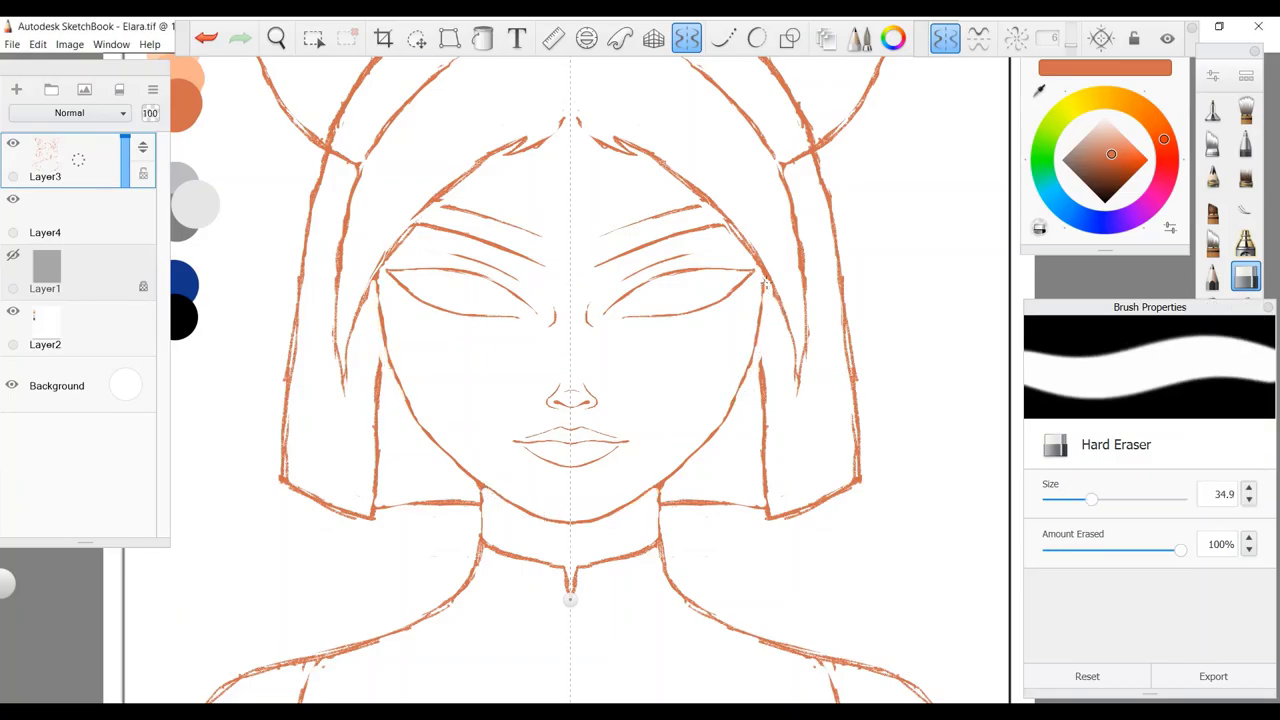
pyautogui.press('e')
pyautogui.moveTo(748, 370); pyautogui.dragTo(712, 432)
pyautogui.press('e')
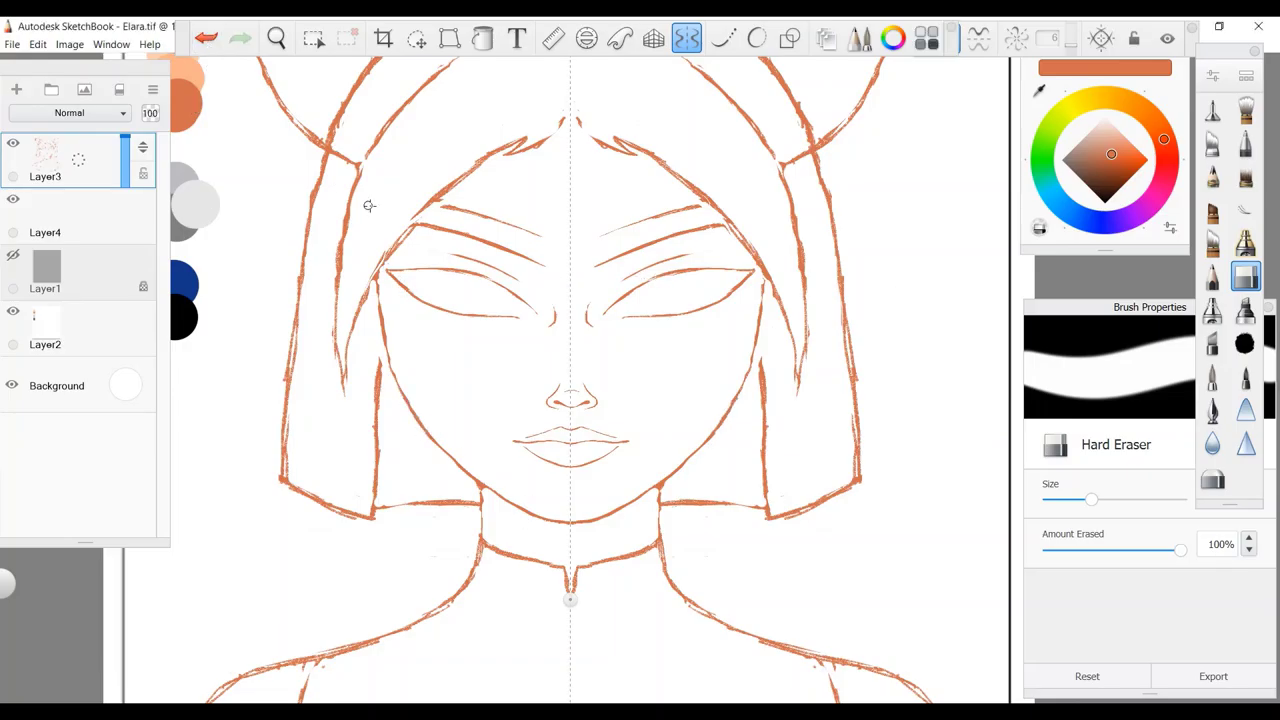
# Save the current state of the portrait drawing.
pyautogui.press('Home')
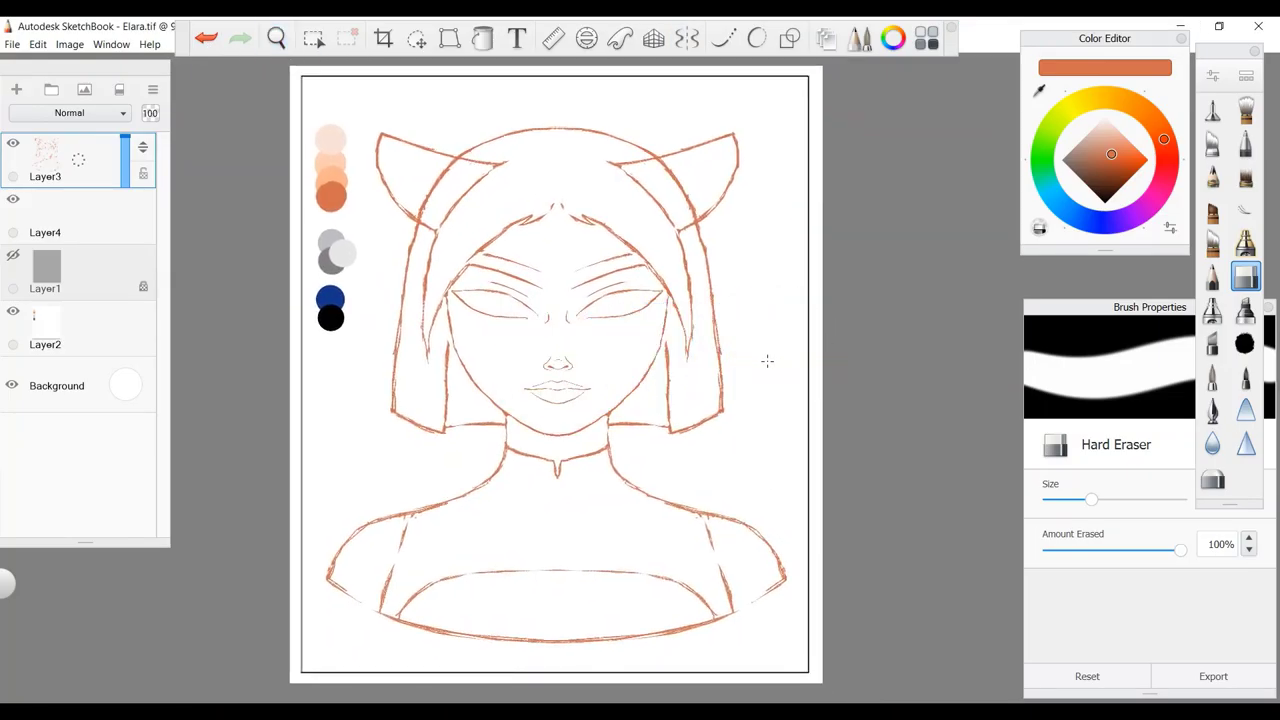
pyautogui.press('space')
pyautogui.moveTo(894, 286); pyautogui.dragTo(940, 286)
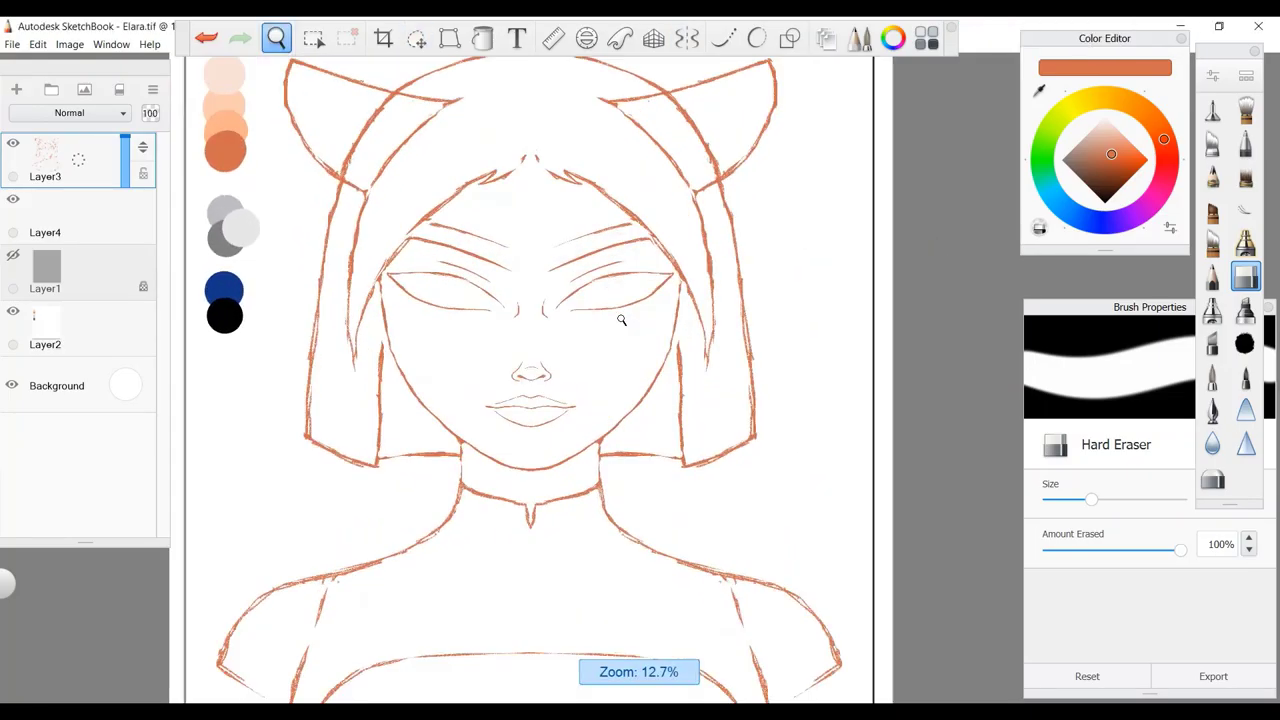
pyautogui.click(686, 38)
pyautogui.click(686, 38)
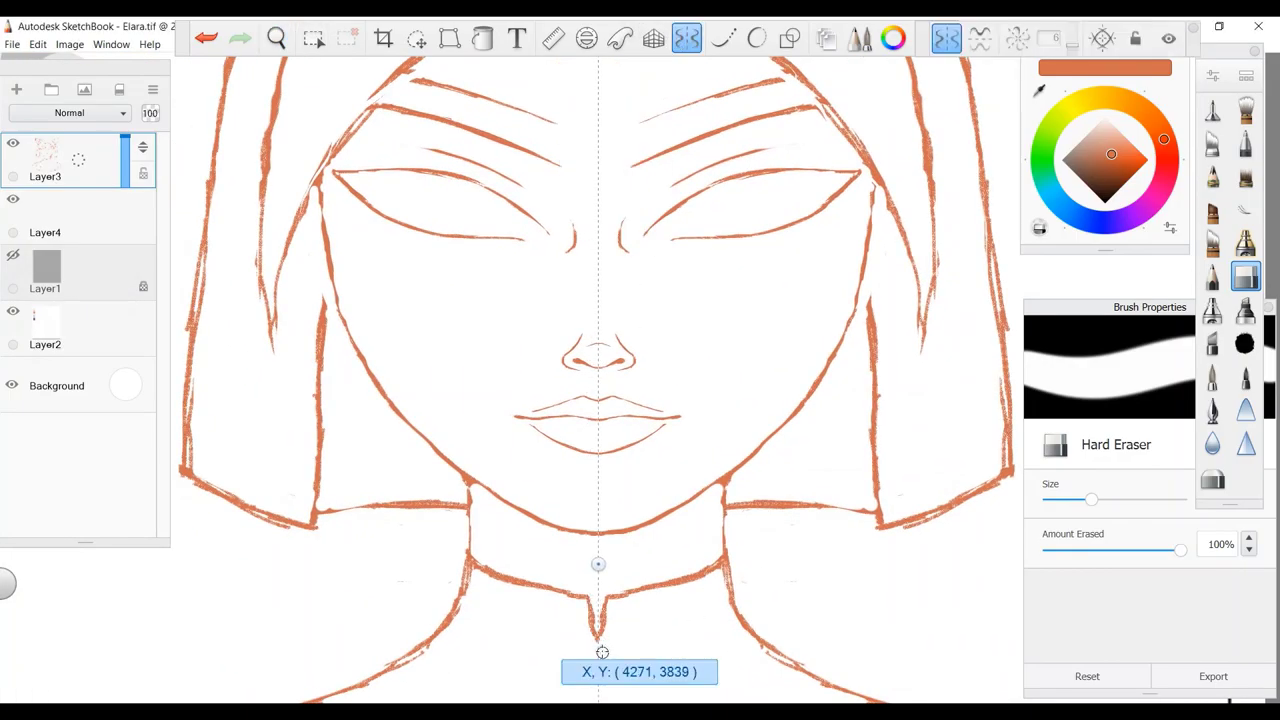
pyautogui.press('space')
pyautogui.press('Home')
pyautogui.hotkey('ctrl', 's')
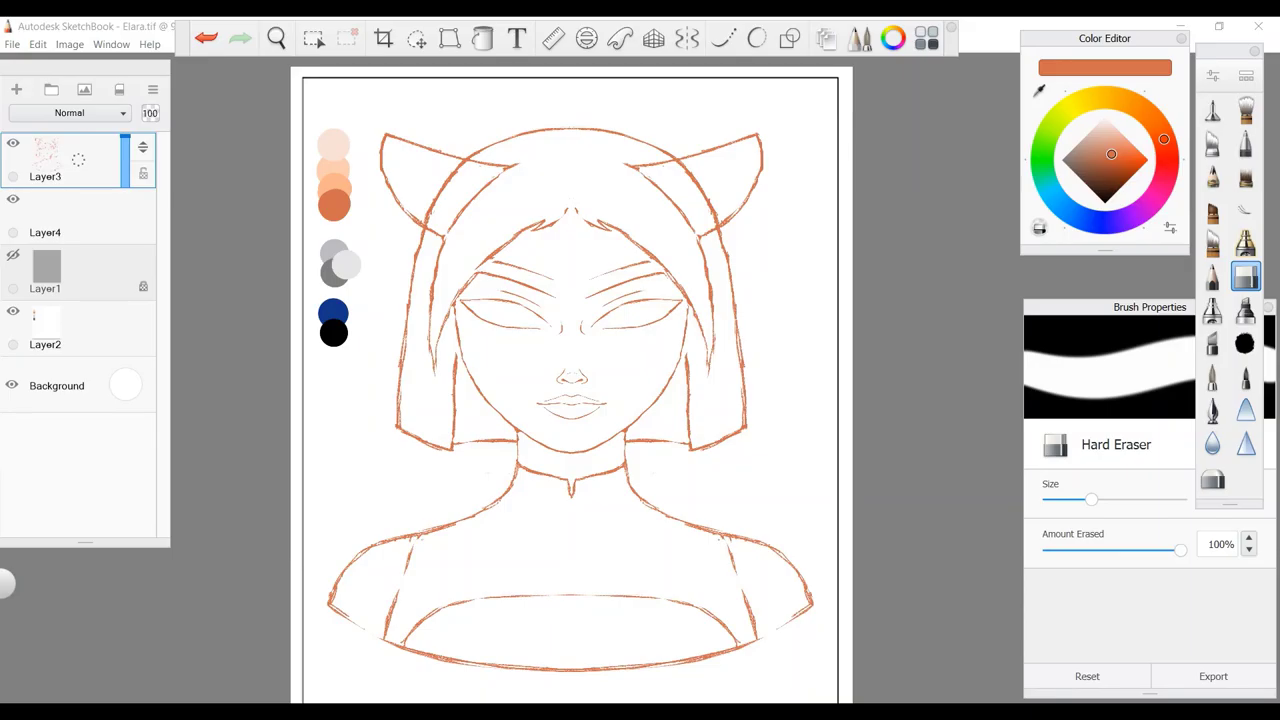
# Draw a higher neckline with a nearly flat top and slanted sides across the chest symmetrically, and erase the old curve.
pyautogui.press('e')
pyautogui.press('x')
pyautogui.moveTo(576, 562); pyautogui.dragTo(712, 612)
pyautogui.moveTo(576, 558)
pyautogui.mouseDown()
pyautogui.moveTo(674, 578)
pyautogui.moveTo(705, 615)
pyautogui.mouseUp()
pyautogui.press('e')
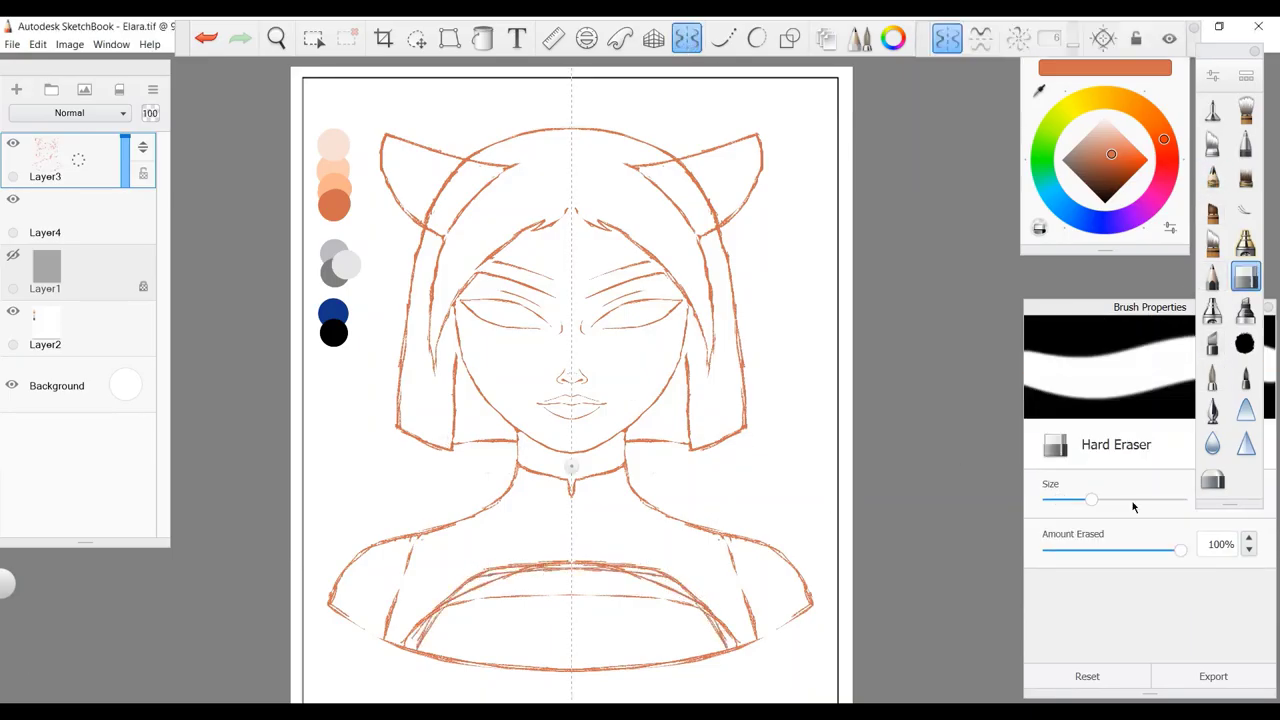
pyautogui.hotkey('ctrl', 'z')
pyautogui.moveTo(431, 620)
pyautogui.mouseDown()
pyautogui.moveTo(654, 574)
pyautogui.moveTo(692, 593)
pyautogui.moveTo(718, 630)
pyautogui.mouseUp()
pyautogui.press('e')
# Redraw the sleeve seams farther out on both shoulders, slanting outward to the lower edge, and erase the old seams.
pyautogui.moveTo(720, 534); pyautogui.dragTo(744, 592)
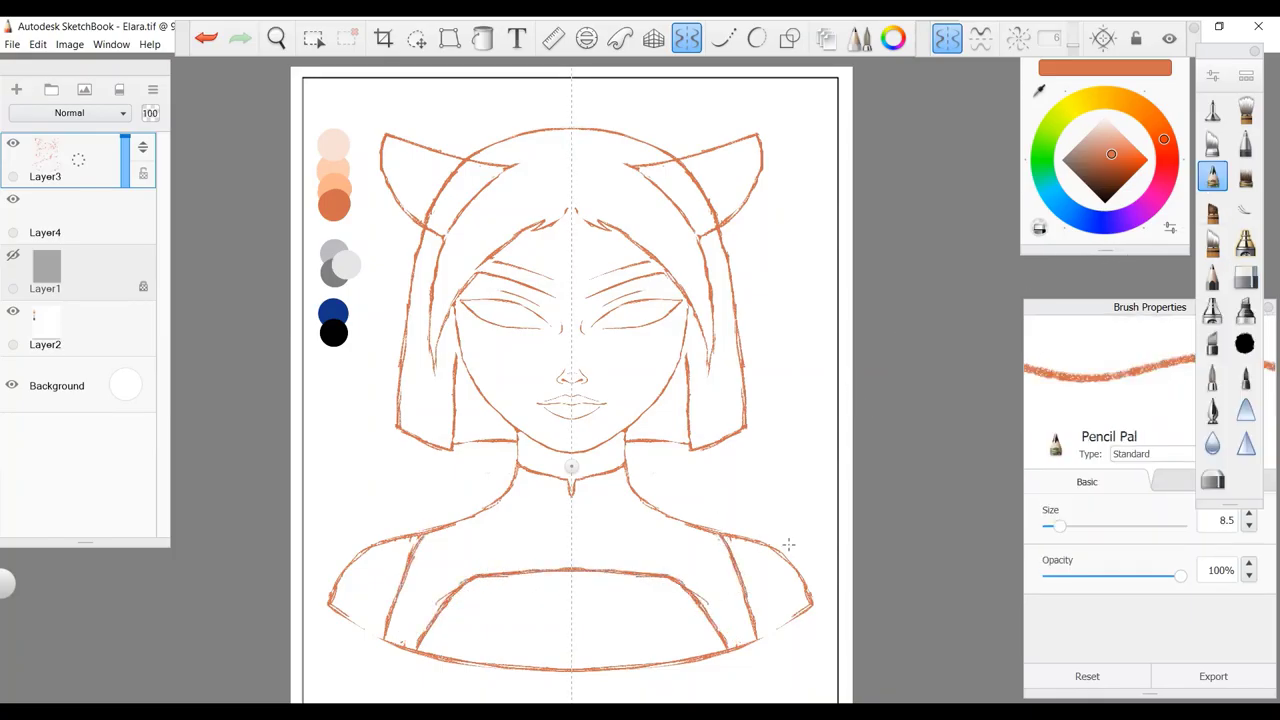
pyautogui.moveTo(412, 536)
pyautogui.mouseDown()
pyautogui.moveTo(384, 576)
pyautogui.moveTo(380, 620)
pyautogui.mouseUp()
pyautogui.moveTo(390, 566); pyautogui.dragTo(384, 634)
pyautogui.press('e')
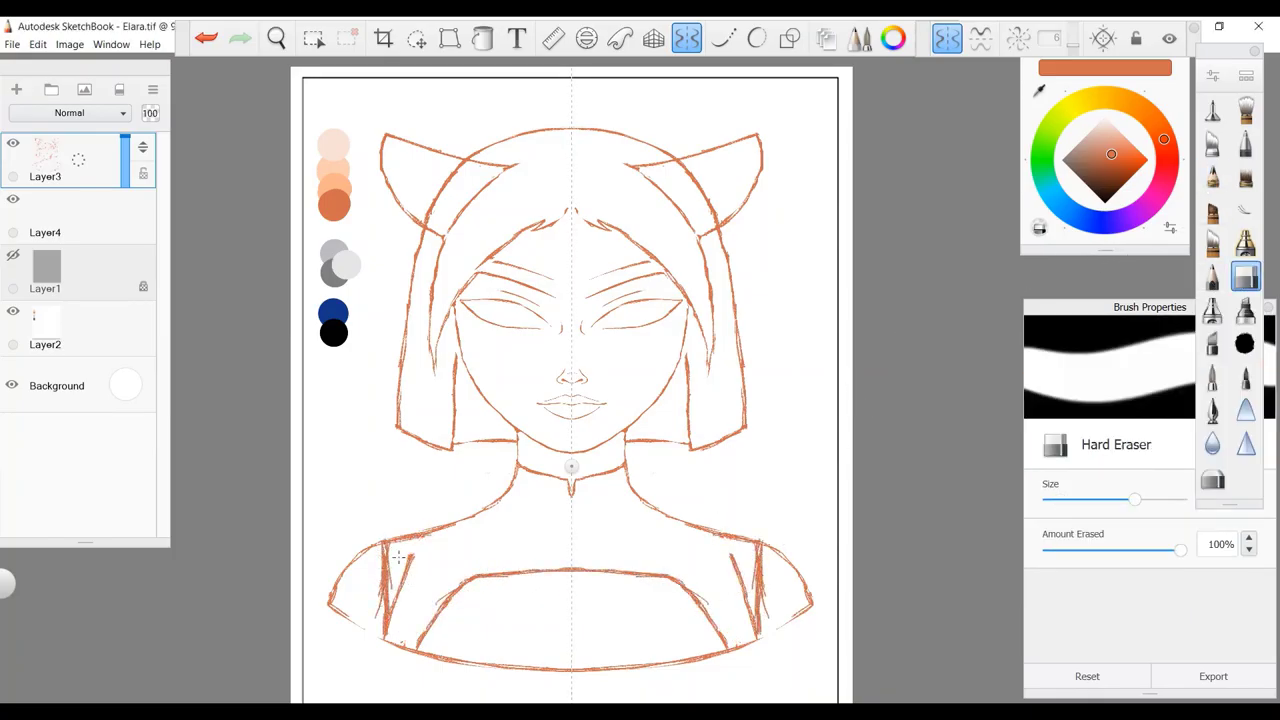
pyautogui.moveTo(398, 557)
pyautogui.mouseDown()
pyautogui.moveTo(386, 618)
pyautogui.moveTo(382, 590)
pyautogui.moveTo(400, 627)
pyautogui.mouseUp()
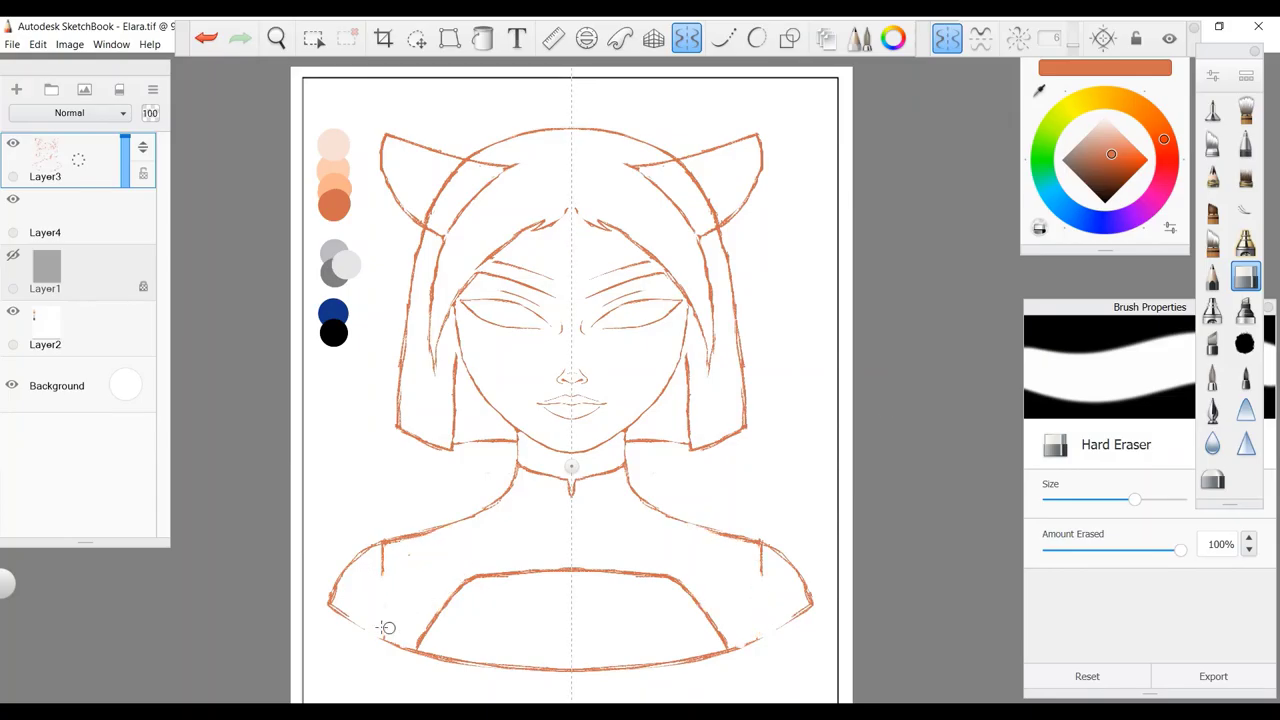
pyautogui.press('e')
pyautogui.moveTo(383, 548)
pyautogui.mouseDown()
pyautogui.moveTo(364, 616)
pyautogui.moveTo(405, 650)
pyautogui.mouseUp()
pyautogui.press('e')
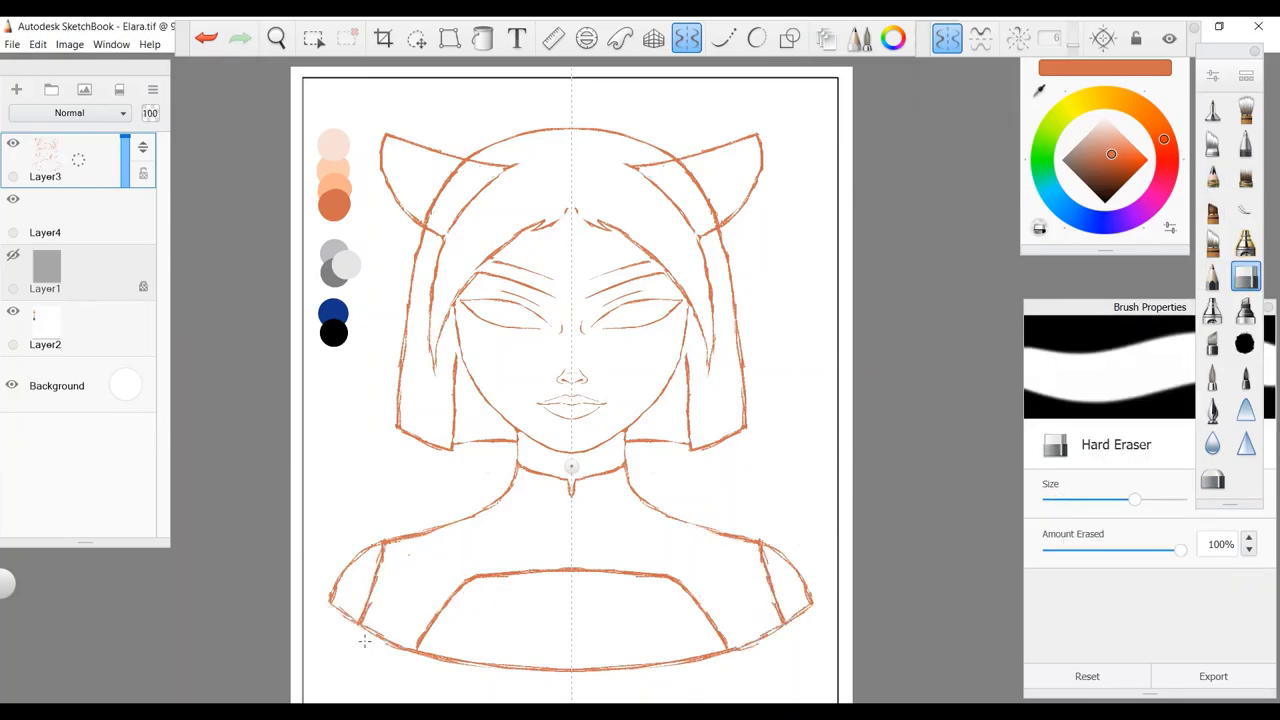
# Erase the outer eye corners with the Hard Eraser at size 26.5 and redraw them closer to the nose with Pencil Pal.
pyautogui.press('space')
pyautogui.moveTo(614, 371)
pyautogui.mouseDown()
pyautogui.moveTo(697, 420)
pyautogui.moveTo(565, 290)
pyautogui.moveTo(565, 250)
pyautogui.mouseUp()
pyautogui.press('e')
pyautogui.moveTo(705, 370); pyautogui.dragTo(820, 342)
pyautogui.press('e')
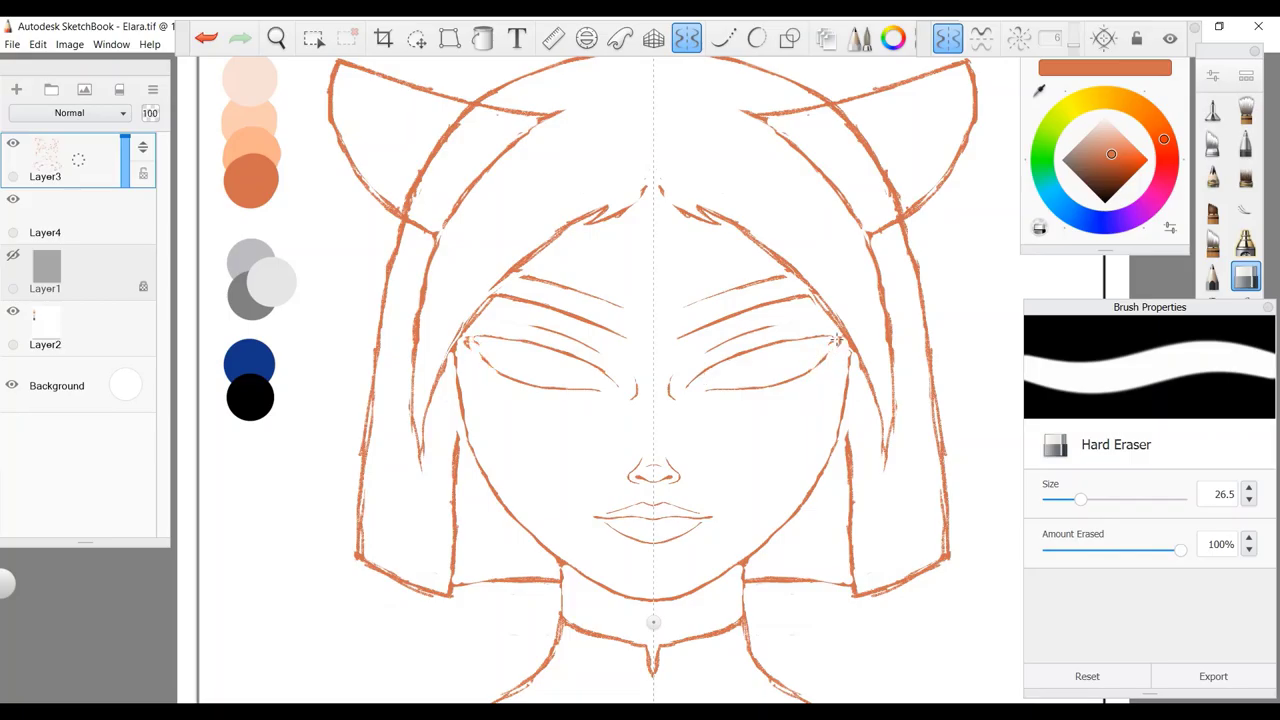
pyautogui.press('e')
pyautogui.moveTo(476, 338); pyautogui.dragTo(504, 365)
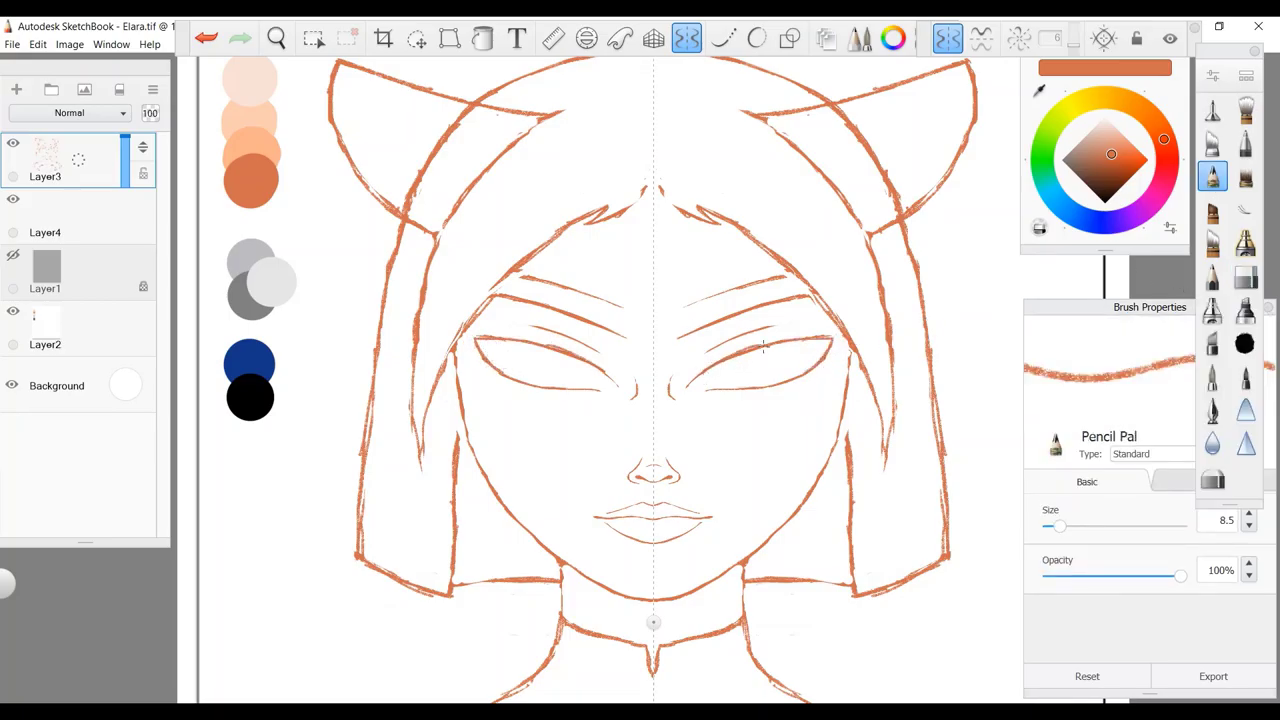
# Thin the upper eyelid lines with the Hard Eraser and reinforce the hairline at the temples with Pencil Pal.
pyautogui.press('e')
pyautogui.scroll(3, 745, 343)
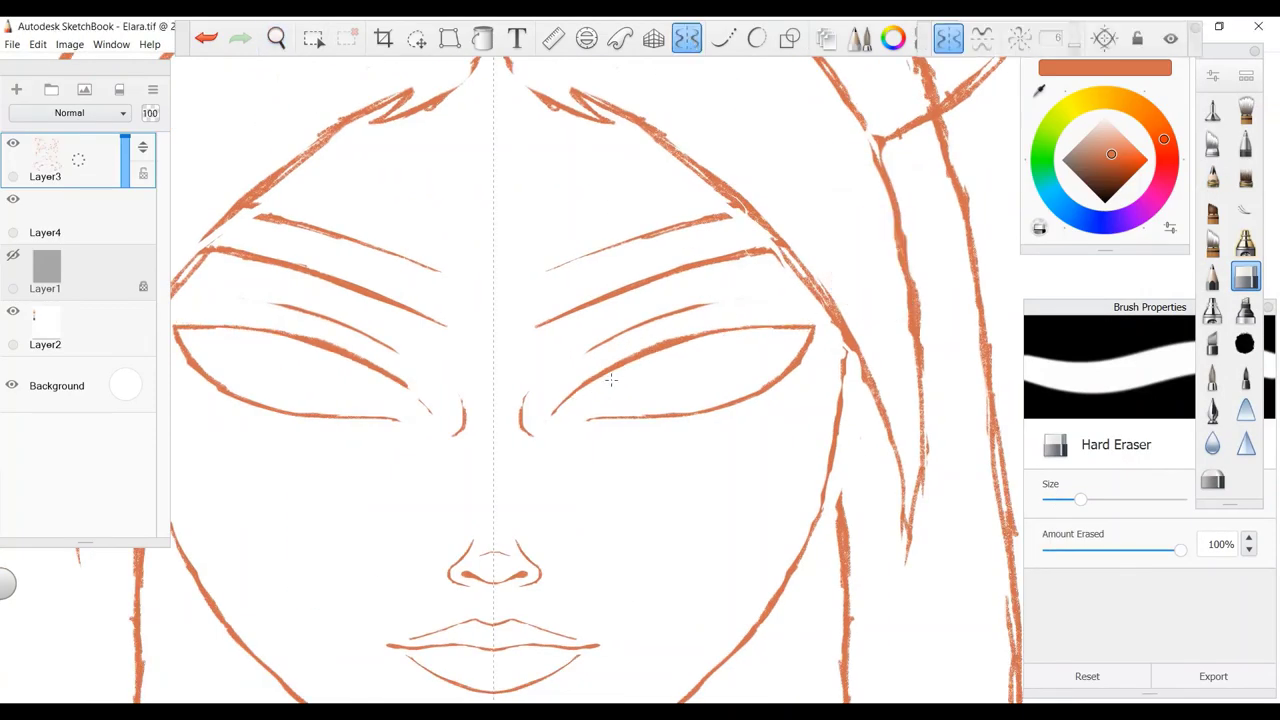
pyautogui.press('e')
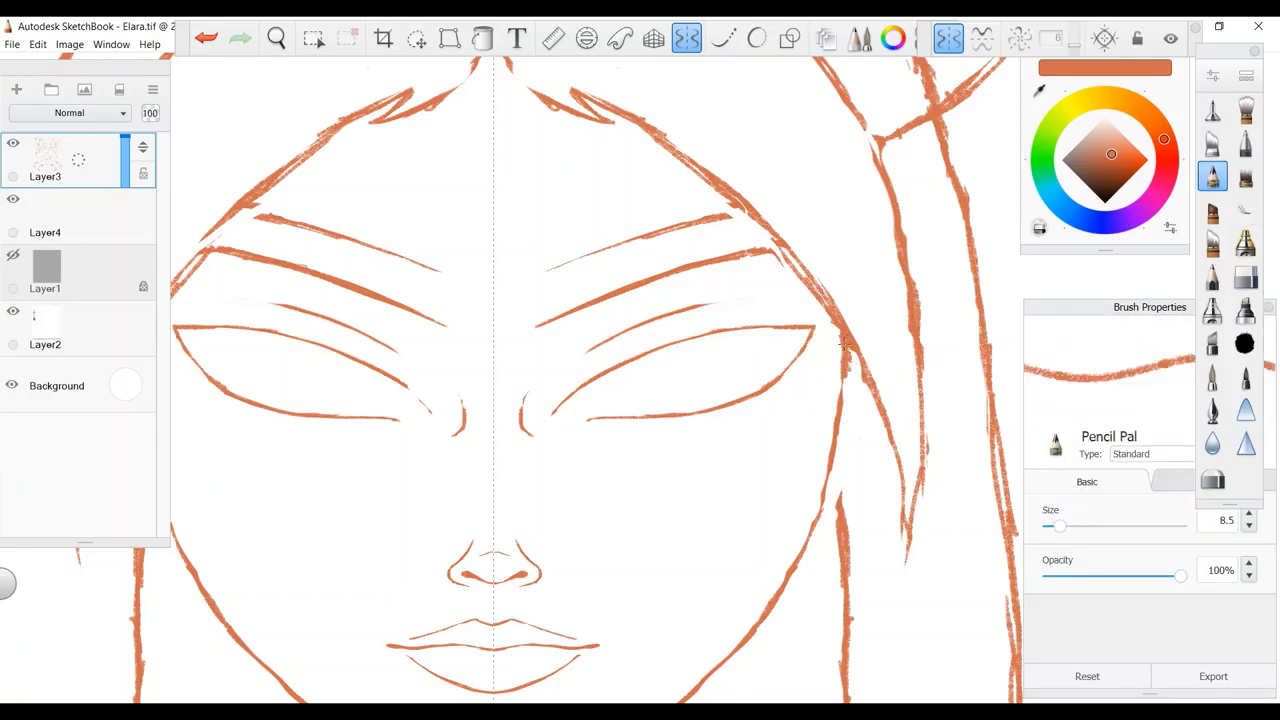
pyautogui.press('e')
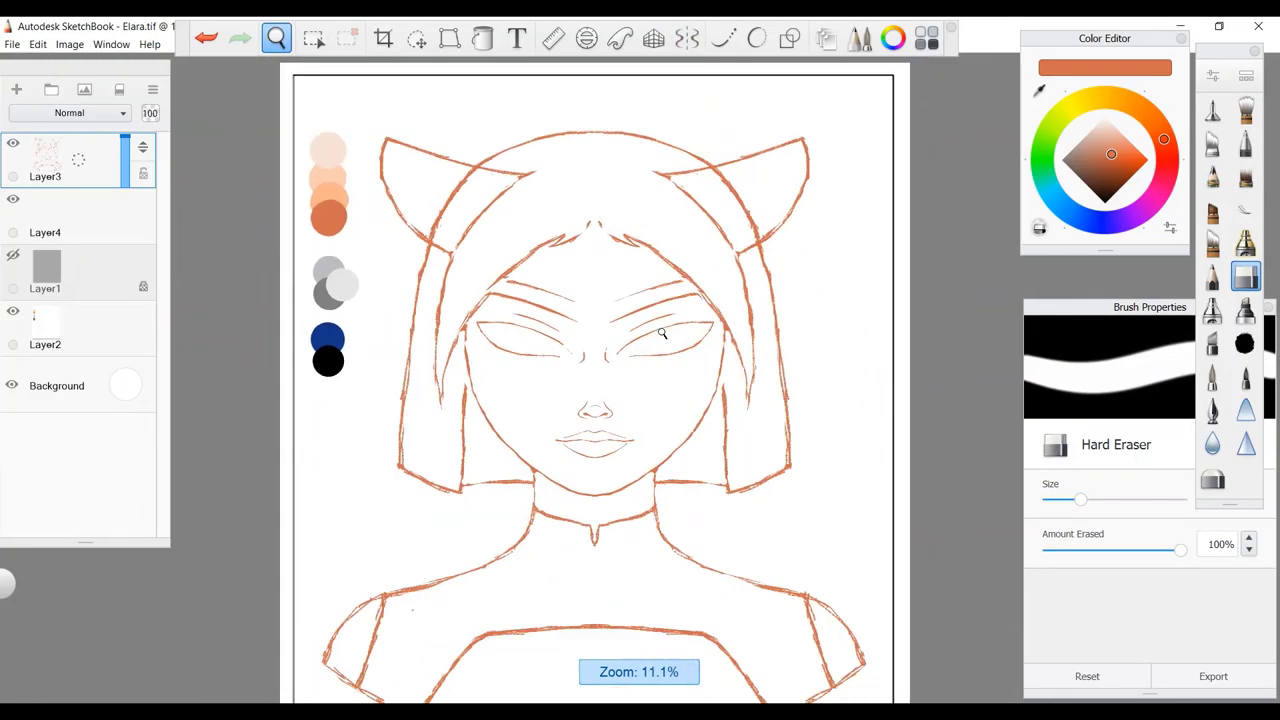
# Save the drawing, then duplicate Layer3 twice and place the hidden, locked original below Layer1.
pyautogui.click(12, 44)
pyautogui.click(40, 130)
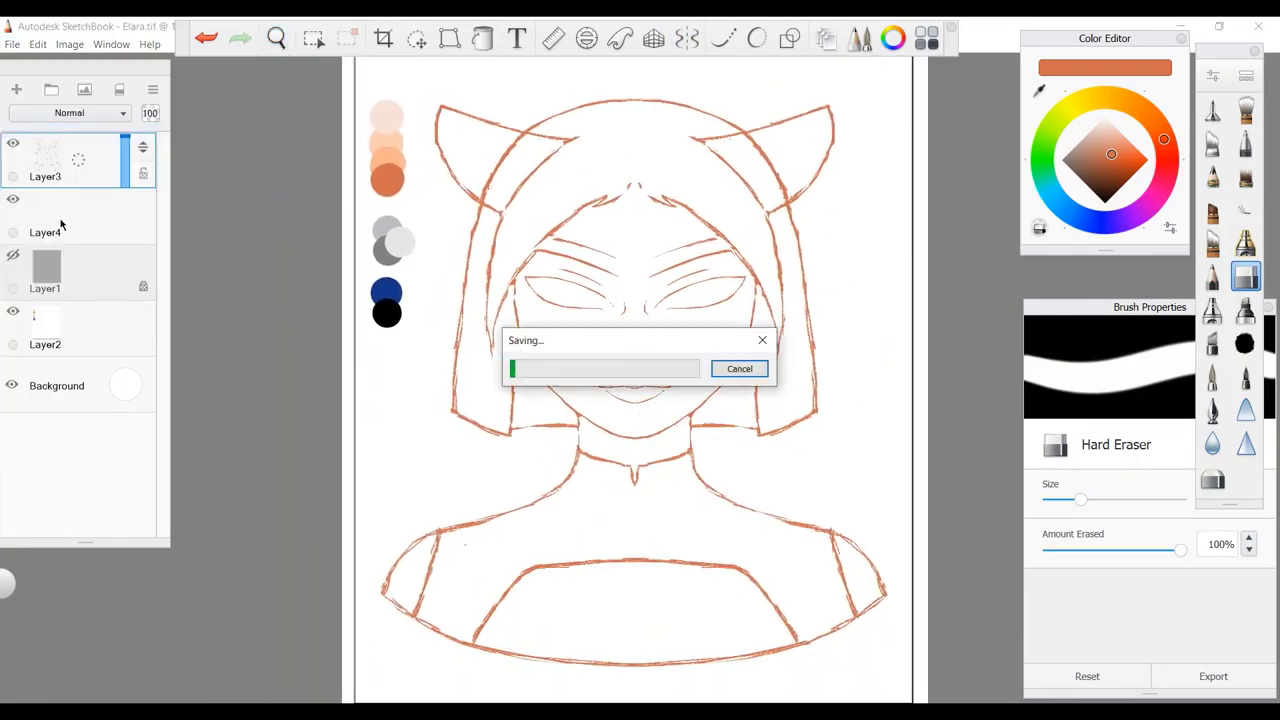
pyautogui.moveTo(84, 220); pyautogui.dragTo(84, 385)
# Set the Hard Eraser to size 511.0 and erase the head from Layer3-1, keeping the neck, shoulders and top.
pyautogui.moveTo(1080, 499); pyautogui.dragTo(1182, 499)
pyautogui.moveTo(760, 140)
pyautogui.mouseDown()
pyautogui.moveTo(680, 171)
pyautogui.moveTo(866, 286)
pyautogui.moveTo(704, 133)
pyautogui.moveTo(754, 402)
pyautogui.mouseUp()
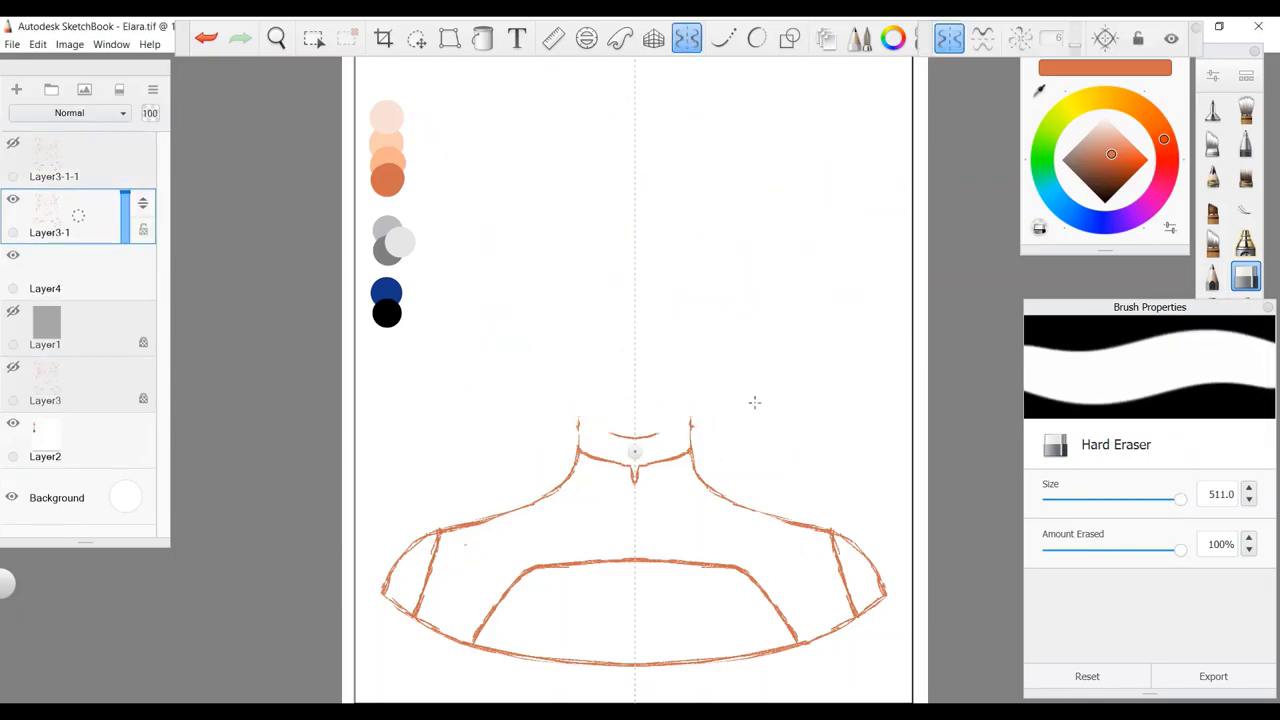
pyautogui.click(686, 37)
# Hide Layer3-1, show Layer3-1-1 and erase the shoulders and top from it, keeping the head and choker.
pyautogui.click(13, 199)
pyautogui.click(13, 143)
pyautogui.click(60, 160)
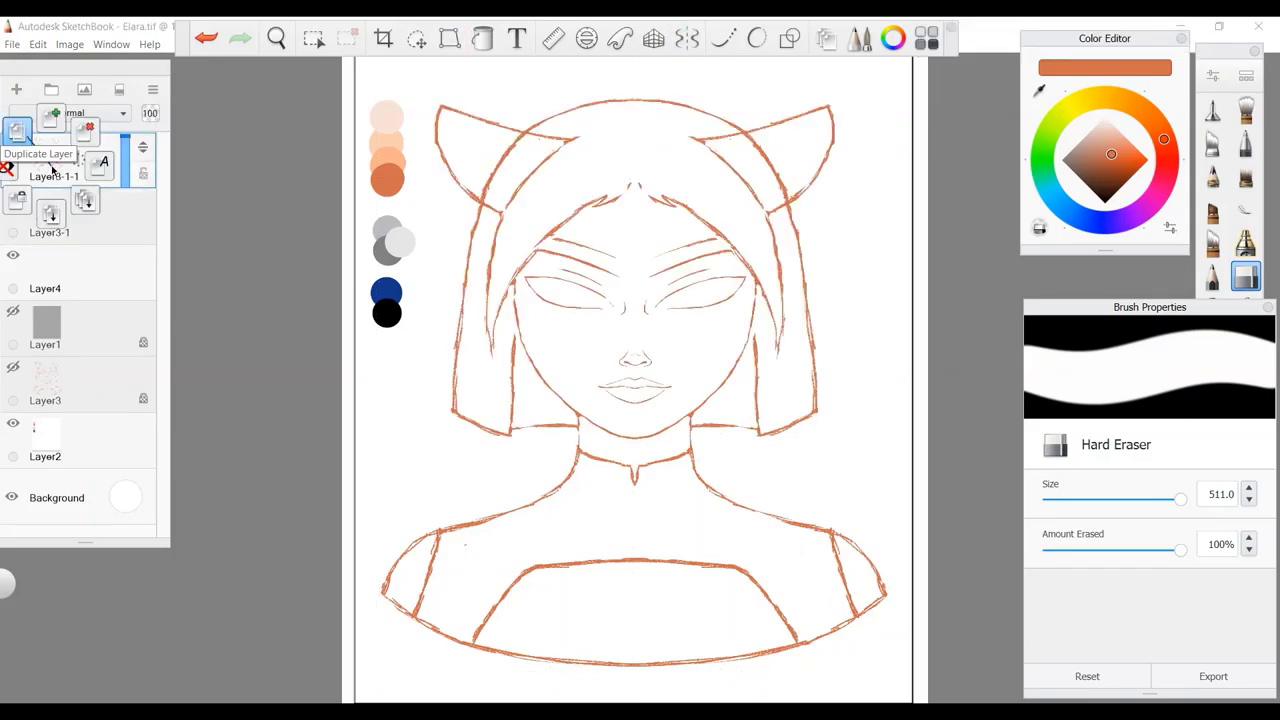
pyautogui.click(30, 150)
pyautogui.click(206, 37)
pyautogui.moveTo(560, 662); pyautogui.dragTo(380, 577)
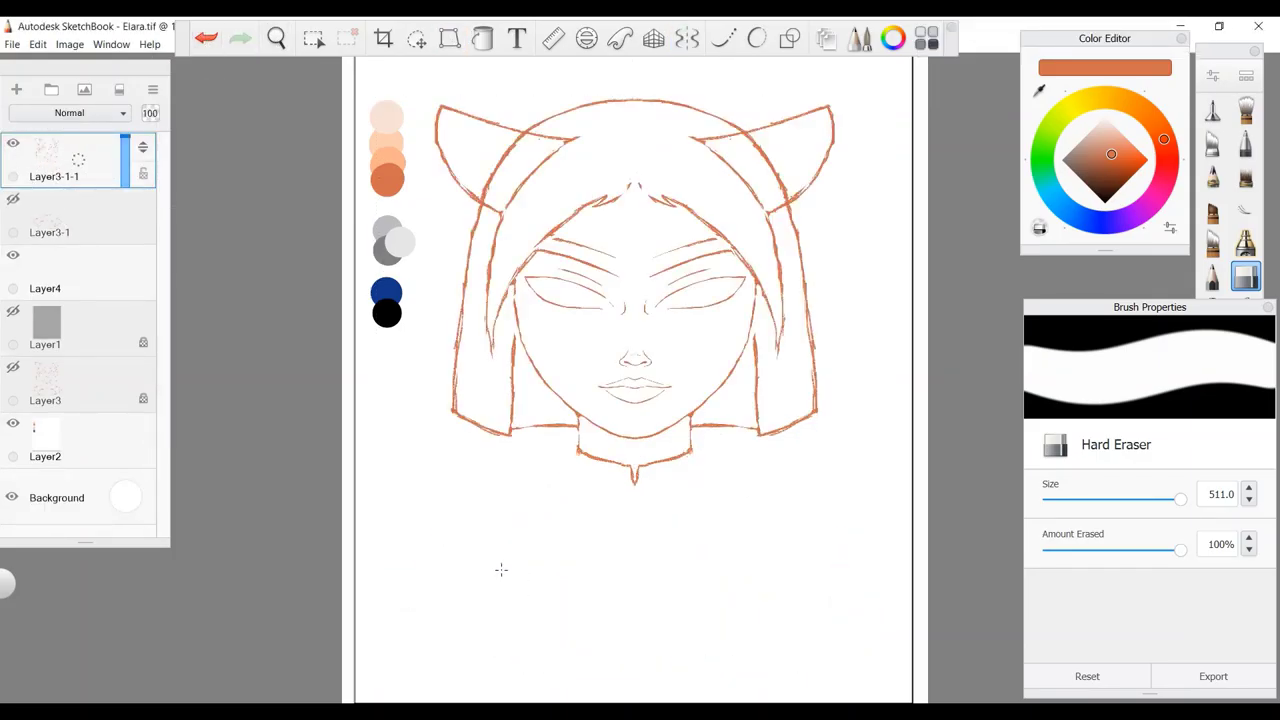
# Duplicate Layer3-1-1 and erase the facial features and neck from it, keeping the hair and ears.
pyautogui.hotkey('ctrl', 'd')
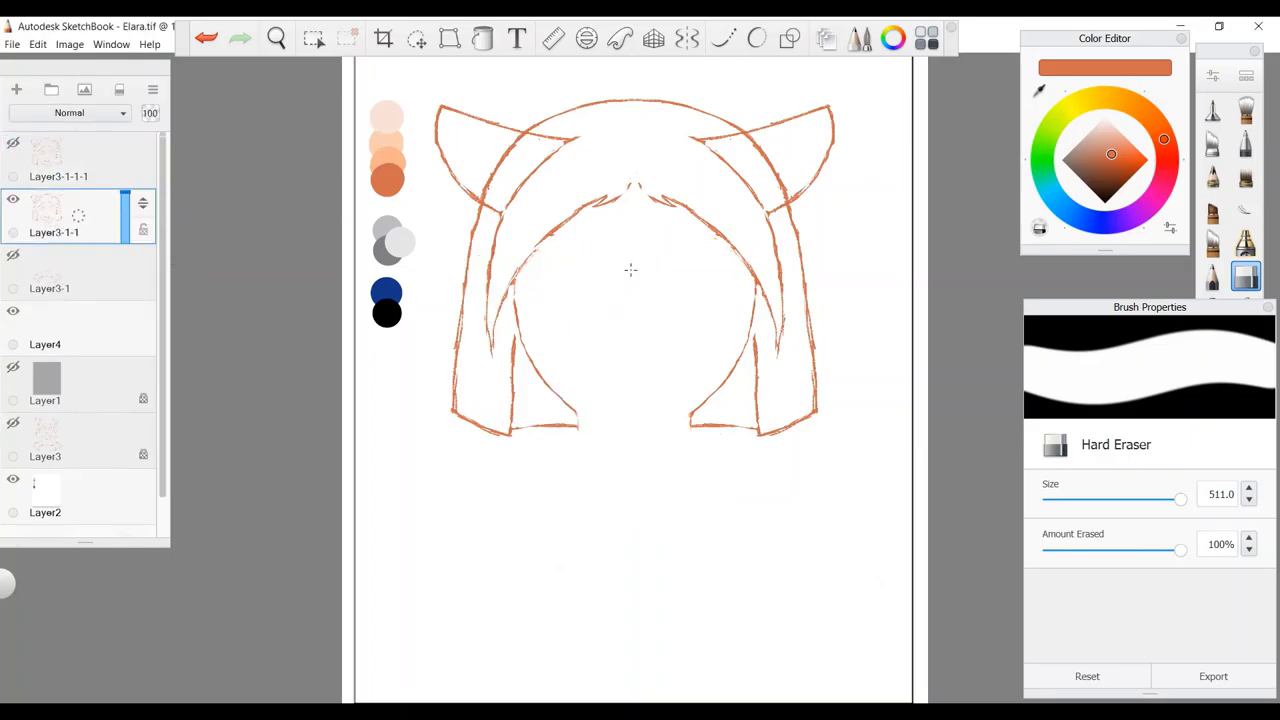
# Show Layer3-1-1-1 in place of Layer3-1-1 and symmetrically erase its hair and ears, keeping the face, neck and choker.
pyautogui.click(60, 160)
pyautogui.click(13, 143)
pyautogui.click(13, 199)
pyautogui.scroll(3, 637, 400)
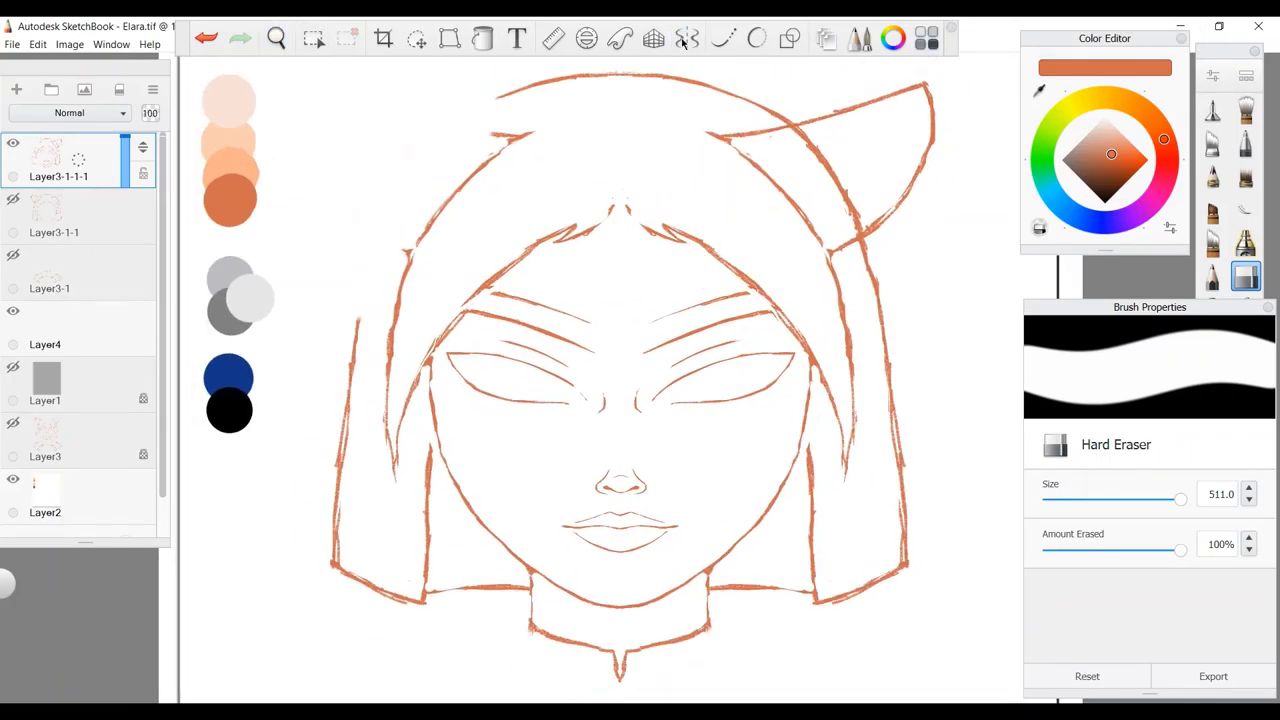
pyautogui.click(686, 37)
pyautogui.moveTo(480, 140); pyautogui.dragTo(751, 119)
pyautogui.moveTo(870, 560)
pyautogui.mouseDown()
pyautogui.moveTo(823, 597)
pyautogui.moveTo(840, 380)
pyautogui.mouseUp()
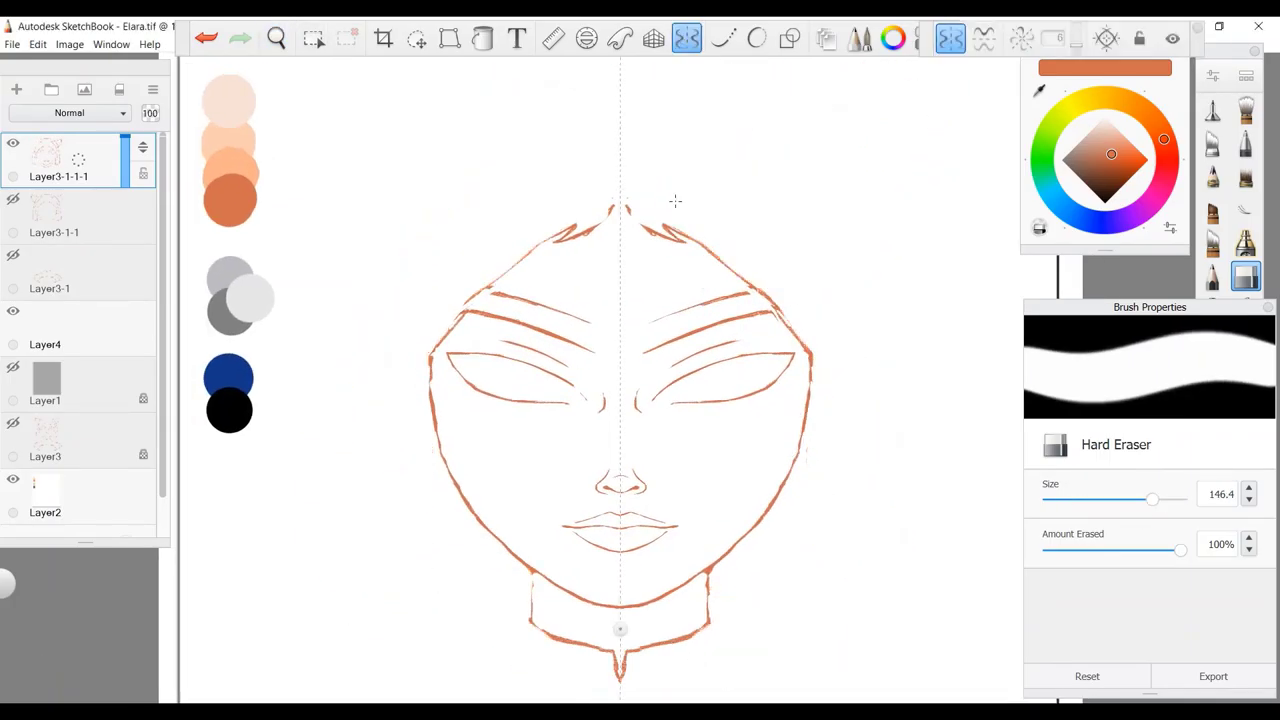
# Set the Hard Eraser size to 369.4.
pyautogui.hotkey('ctrl', 't')
pyautogui.press('Escape')
pyautogui.click(1172, 498)
pyautogui.hotkey('ctrl', 't')
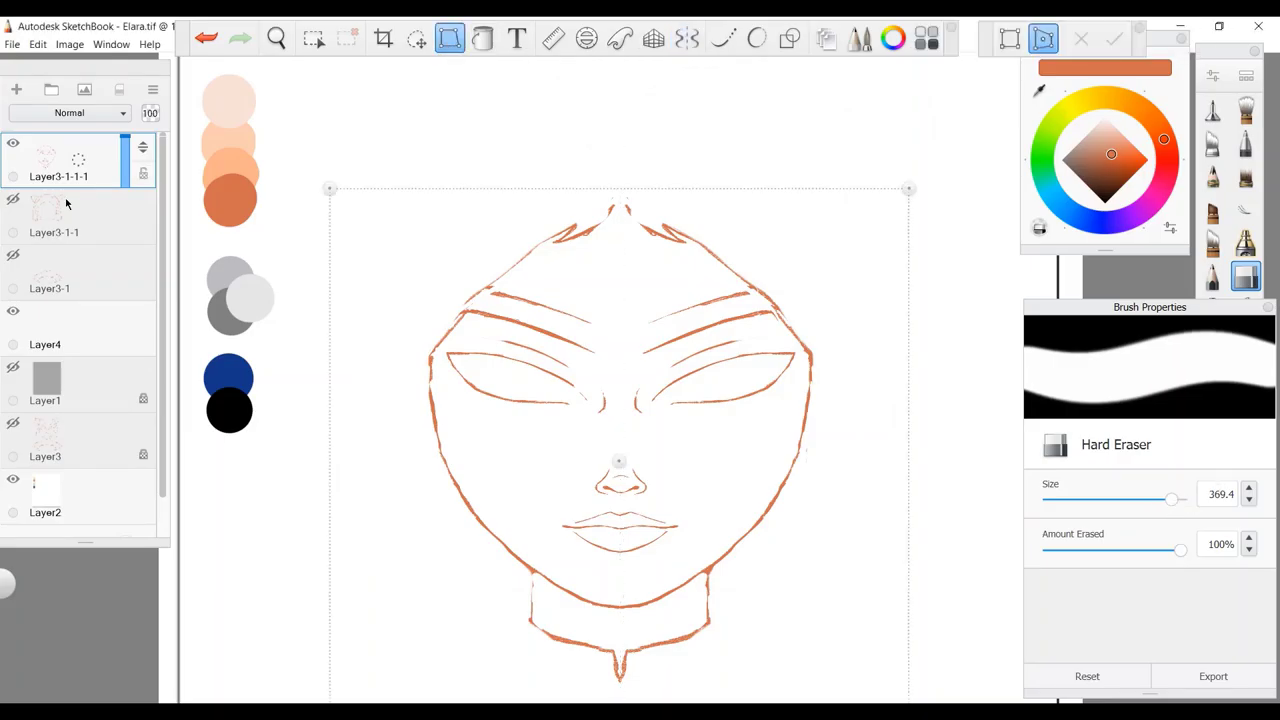
pyautogui.press('Escape')
pyautogui.scroll(-2, 614, 294)
pyautogui.hotkey('ctrl', 't')
pyautogui.press('Escape')
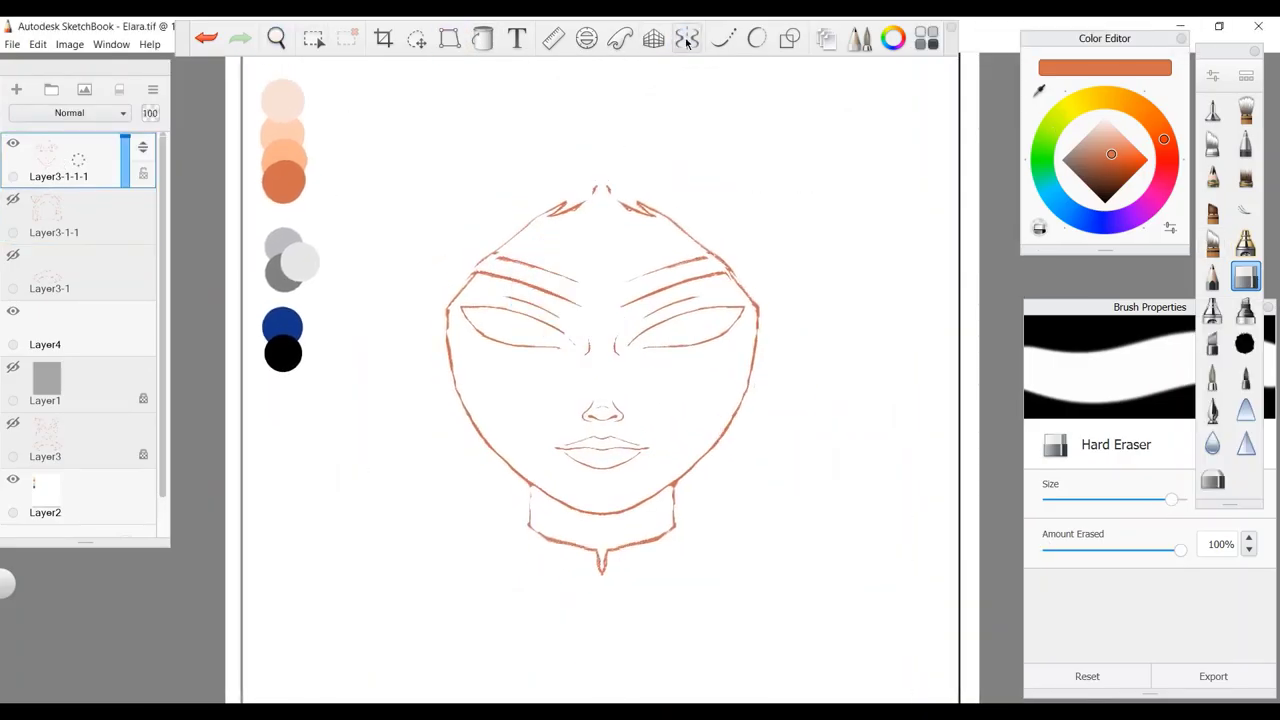
# Duplicate Layer3-1-1-1 and symmetrically erase the brows, eyes and lips from the original, keeping the face outline, nose and neck.
pyautogui.click(686, 39)
pyautogui.hotkey('ctrl', 't')
pyautogui.press('Escape')
pyautogui.hotkey('ctrl', 'd')
pyautogui.click(686, 39)
pyautogui.moveTo(569, 300)
pyautogui.mouseDown()
pyautogui.moveTo(543, 434)
pyautogui.moveTo(560, 450)
pyautogui.mouseUp()
pyautogui.click(200, 40)
# Show Layer3-1-1-1-1 in place of Layer3-1-1-1 and erase its face outline, neck, choker and nose, keeping the brows, eyes and lips.
pyautogui.click(13, 143)
pyautogui.click(60, 160)
pyautogui.click(13, 199)
pyautogui.moveTo(85, 543); pyautogui.dragTo(94, 663)
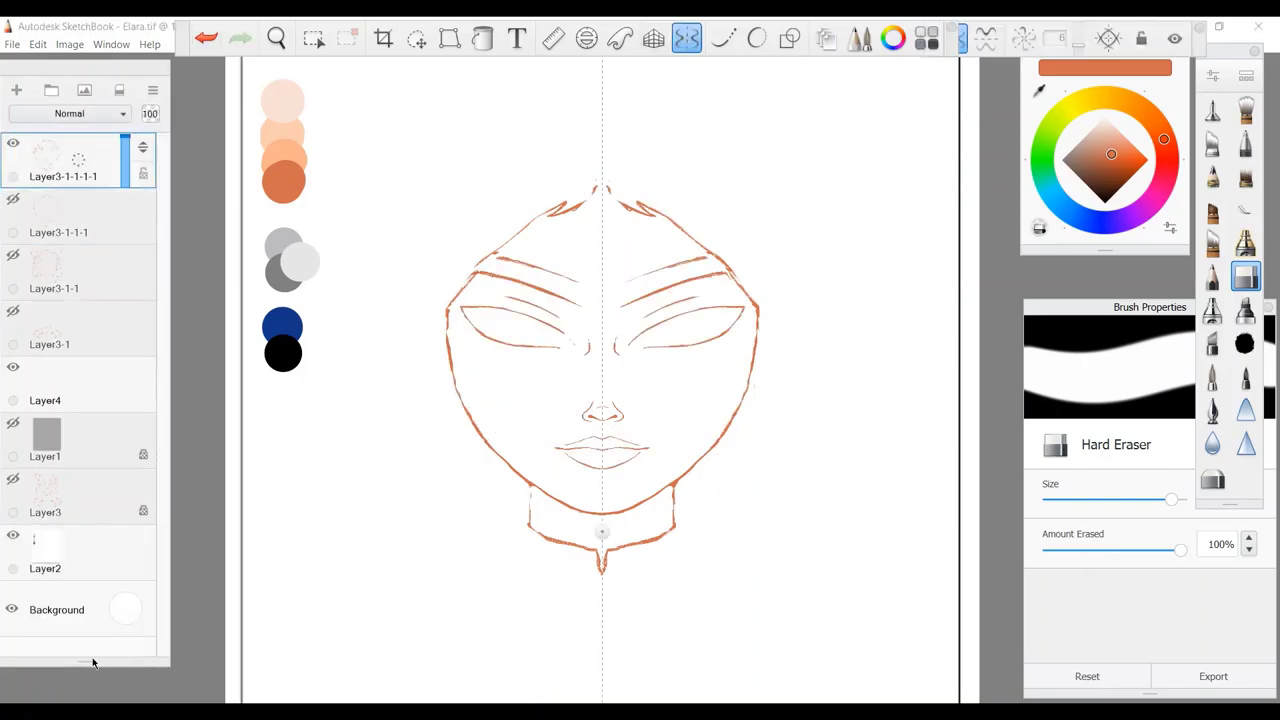
pyautogui.moveTo(570, 540); pyautogui.dragTo(480, 447)
pyautogui.moveTo(716, 215); pyautogui.dragTo(677, 174)
pyautogui.press('[')
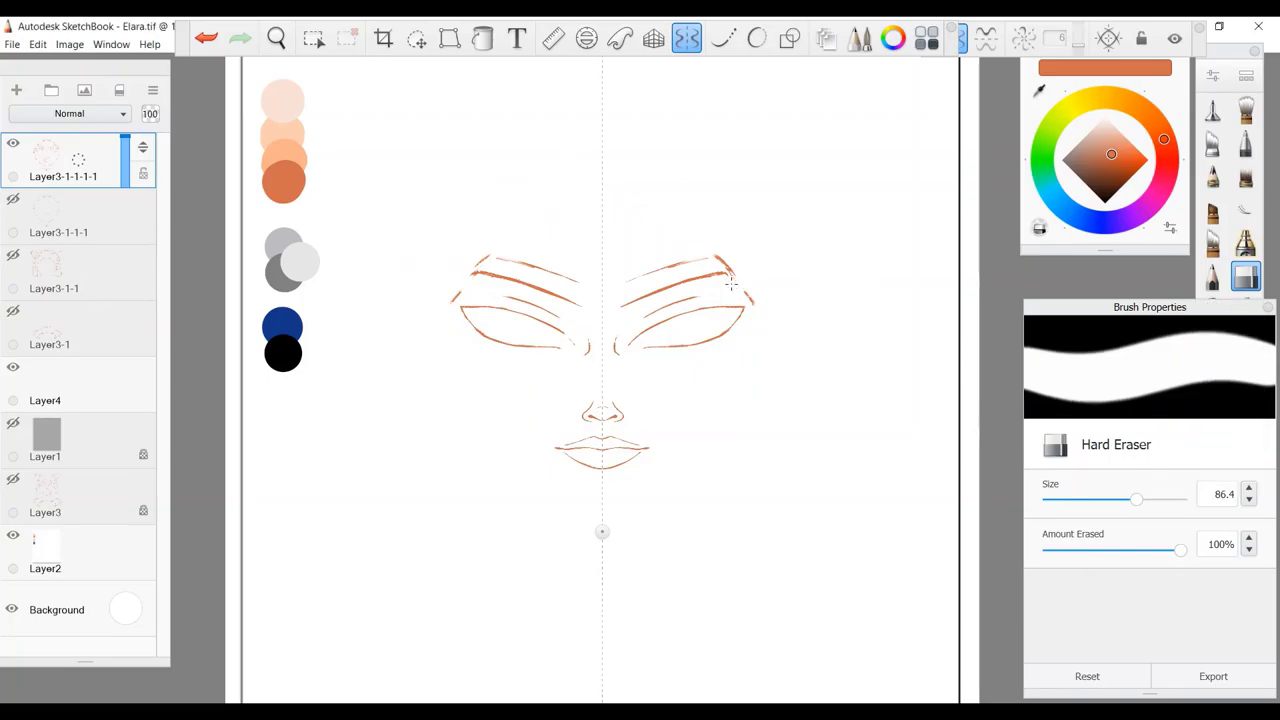
pyautogui.press(']')
pyautogui.hotkey('ctrl', 't')
pyautogui.press('Escape')
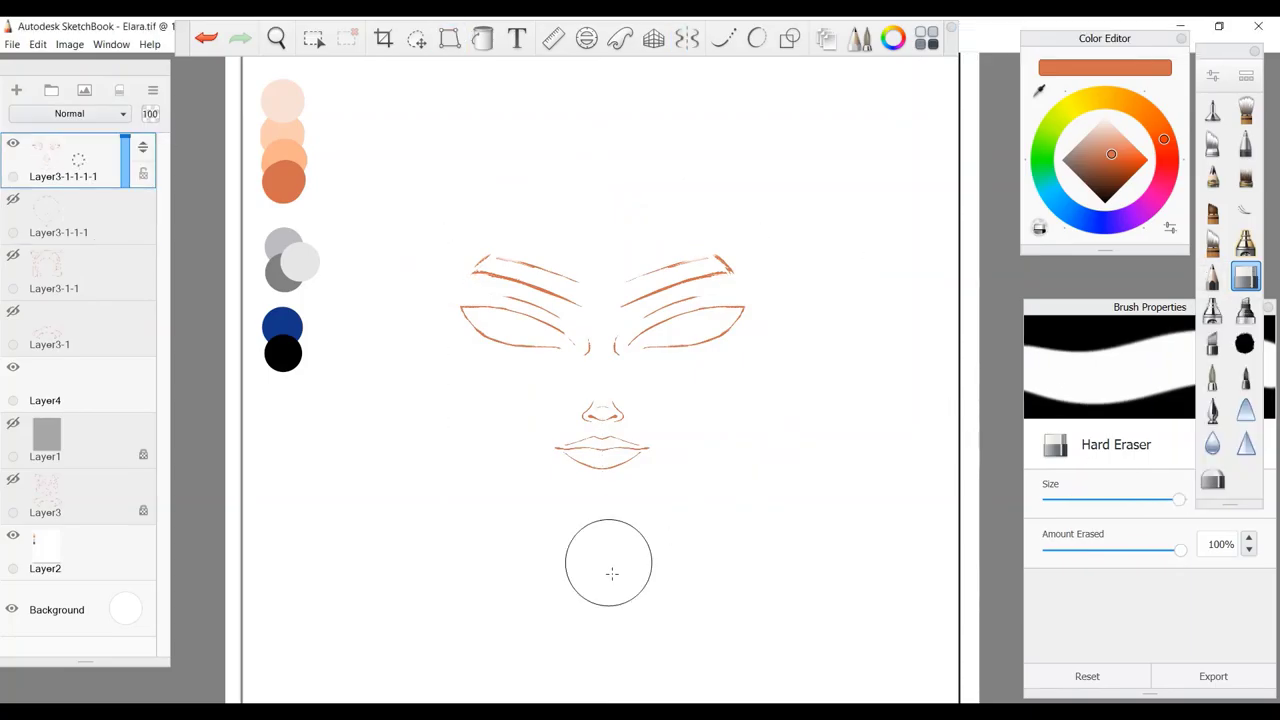
pyautogui.press('[')
pyautogui.click(600, 410)
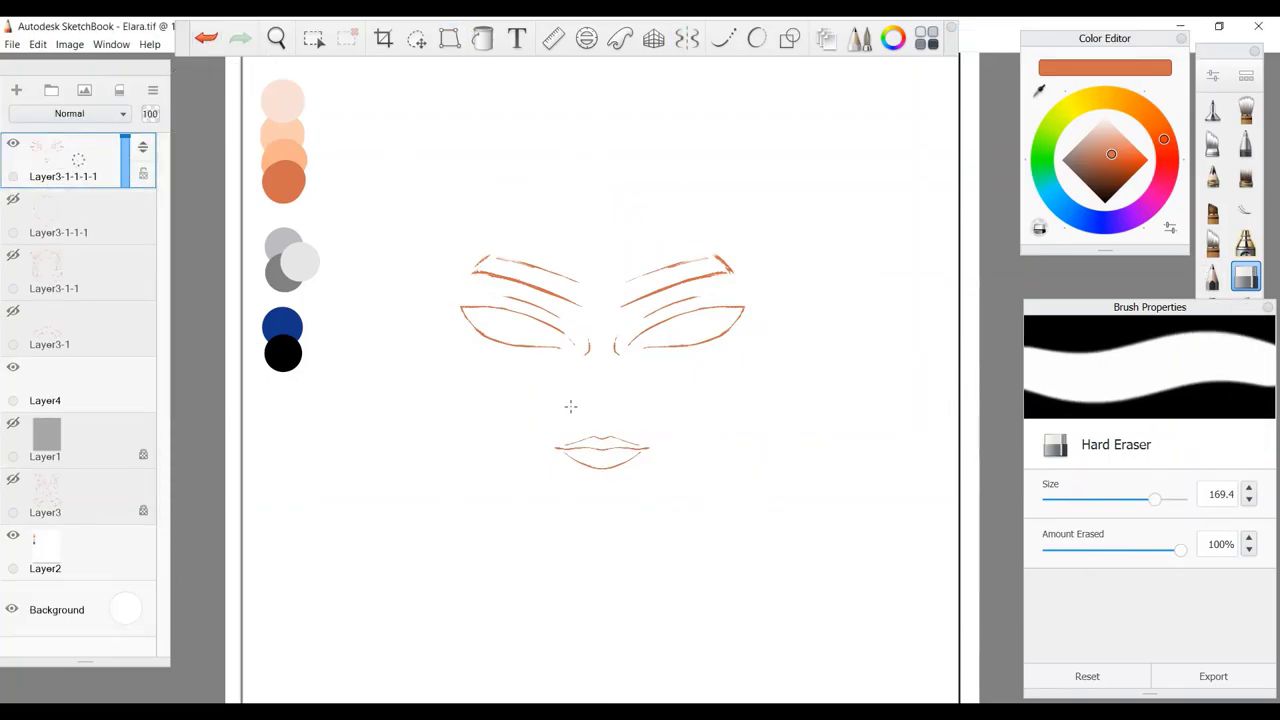
# Duplicate Layer3-1-1-1-1, hide the copy and erase the lips from the original, keeping the brows and eyes.
pyautogui.hotkey('ctrl', 'd')
pyautogui.click(17, 143)
pyautogui.press(']')
pyautogui.moveTo(630, 452); pyautogui.dragTo(514, 427)
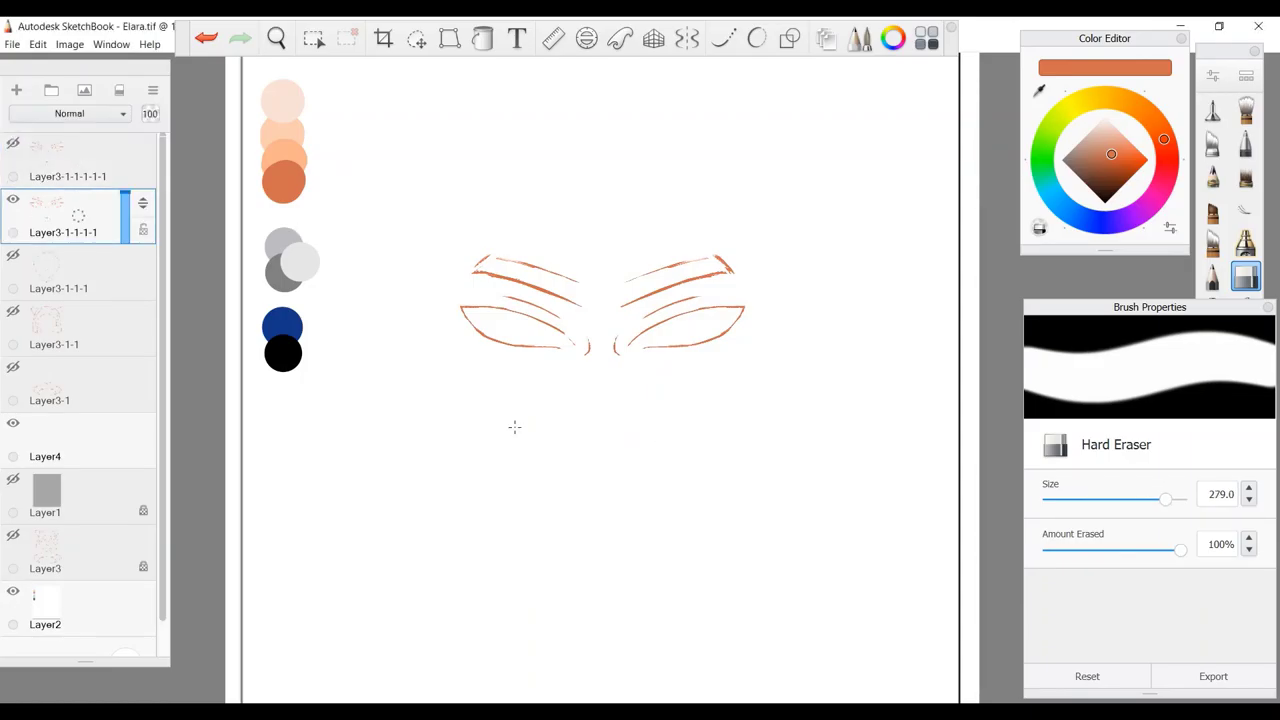
# Show Layer3-1-1-1-1-1 in place of Layer3-1-1-1-1 and symmetrically erase its brows and eyes, keeping the lips.
pyautogui.click(77, 165)
pyautogui.click(13, 143)
pyautogui.click(13, 199)
pyautogui.press(']')
pyautogui.hotkey('ctrl', 't')
pyautogui.press('Escape')
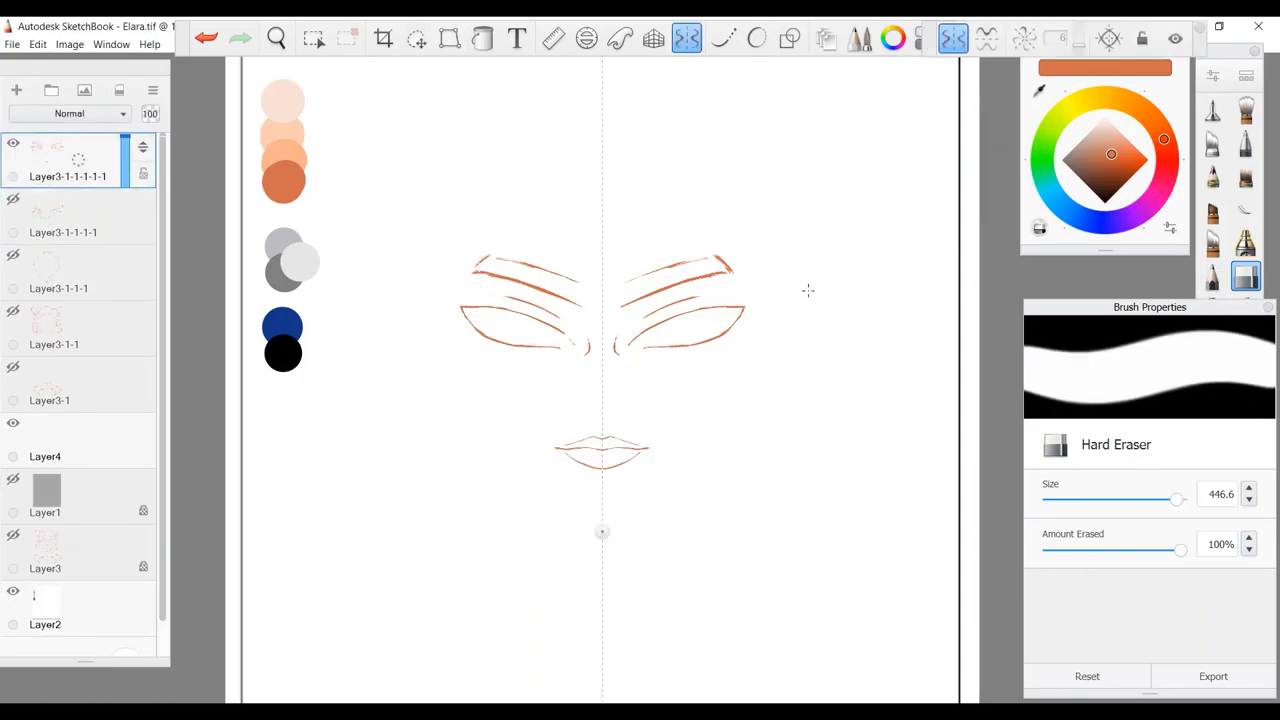
pyautogui.moveTo(808, 289); pyautogui.dragTo(725, 287)
# Show the eye, face outline, hair and body layers together with the lips layer.
pyautogui.click(13, 199)
pyautogui.click(13, 255)
pyautogui.click(13, 311)
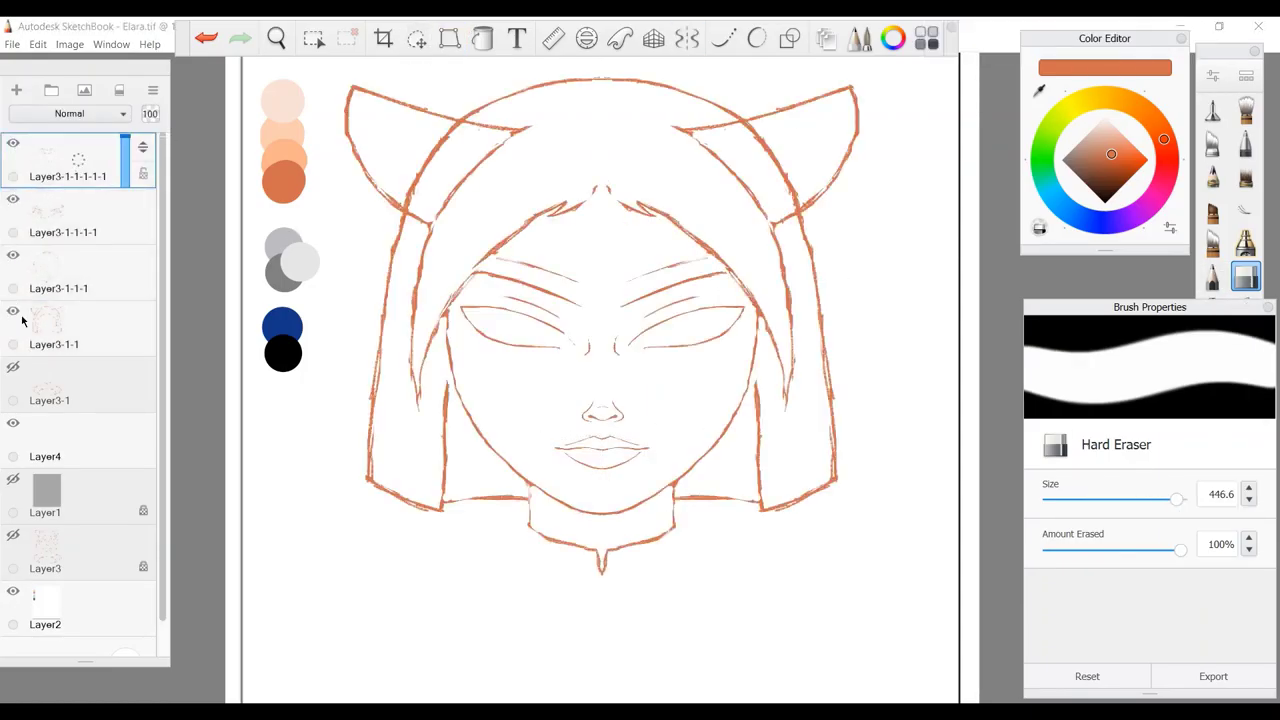
pyautogui.click(13, 367)
# Scale the body sketch on Layer3-1 to about 101% and fit it under the head.
pyautogui.click(60, 390)
pyautogui.scroll(-3, 336, 134)
pyautogui.click(417, 38)
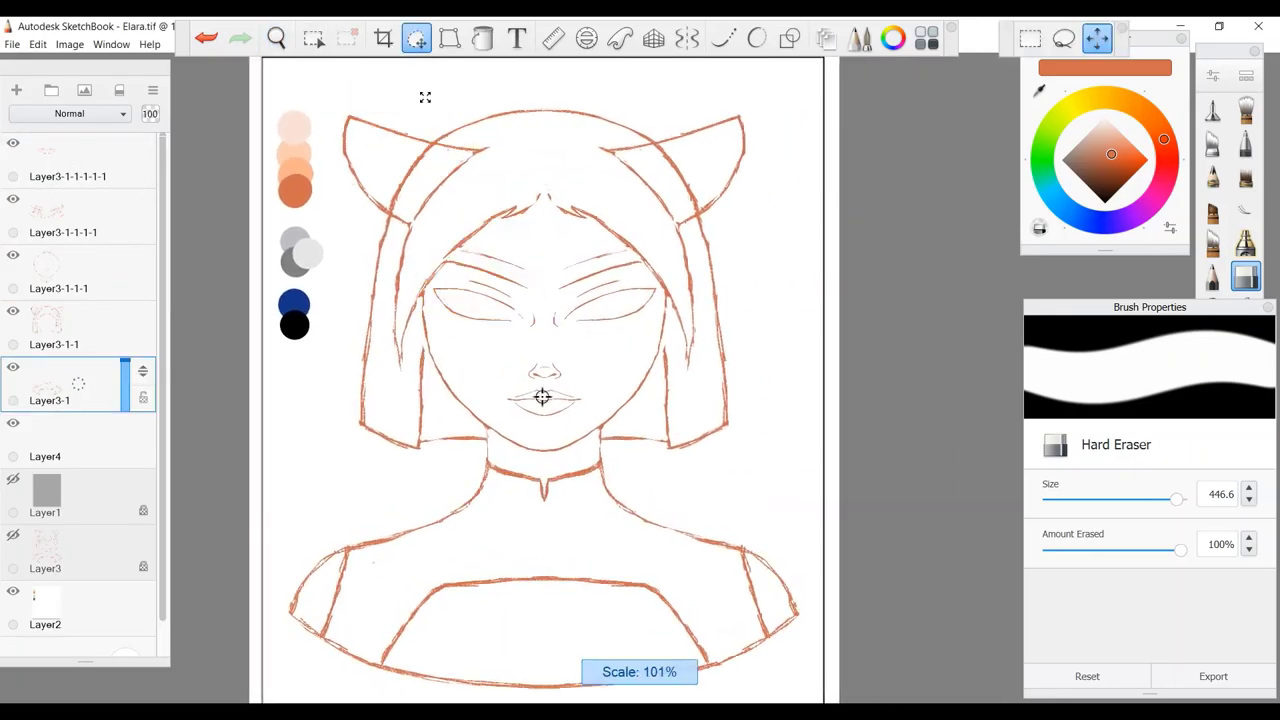
pyautogui.click(467, 101)
pyautogui.moveTo(471, 208); pyautogui.dragTo(523, 220)
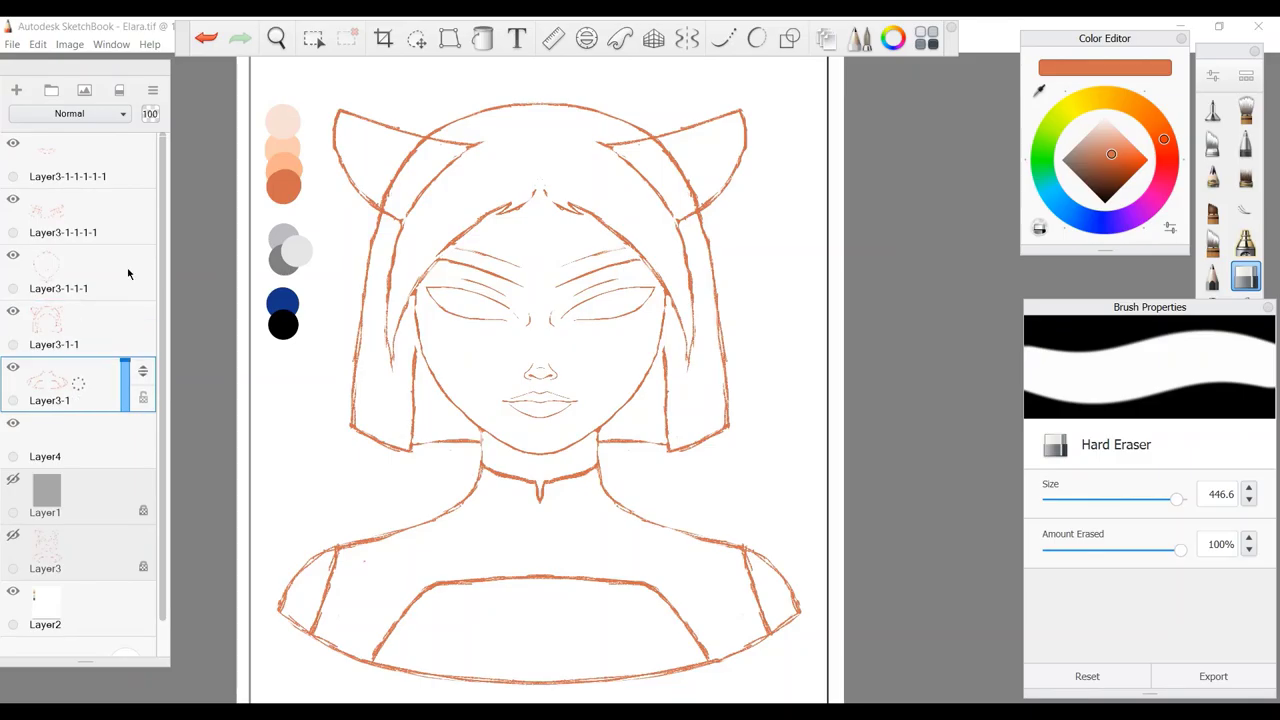
# Duplicate Layer3-1-1, hide the copy and symmetrically erase the cat ears from the original with the eraser at size 80.0.
pyautogui.click(60, 312)
pyautogui.click(57, 285)
pyautogui.click(13, 311)
pyautogui.press('x')
pyautogui.moveTo(345, 115)
pyautogui.mouseDown()
pyautogui.moveTo(317, 109)
pyautogui.moveTo(395, 207)
pyautogui.moveTo(445, 146)
pyautogui.mouseUp()
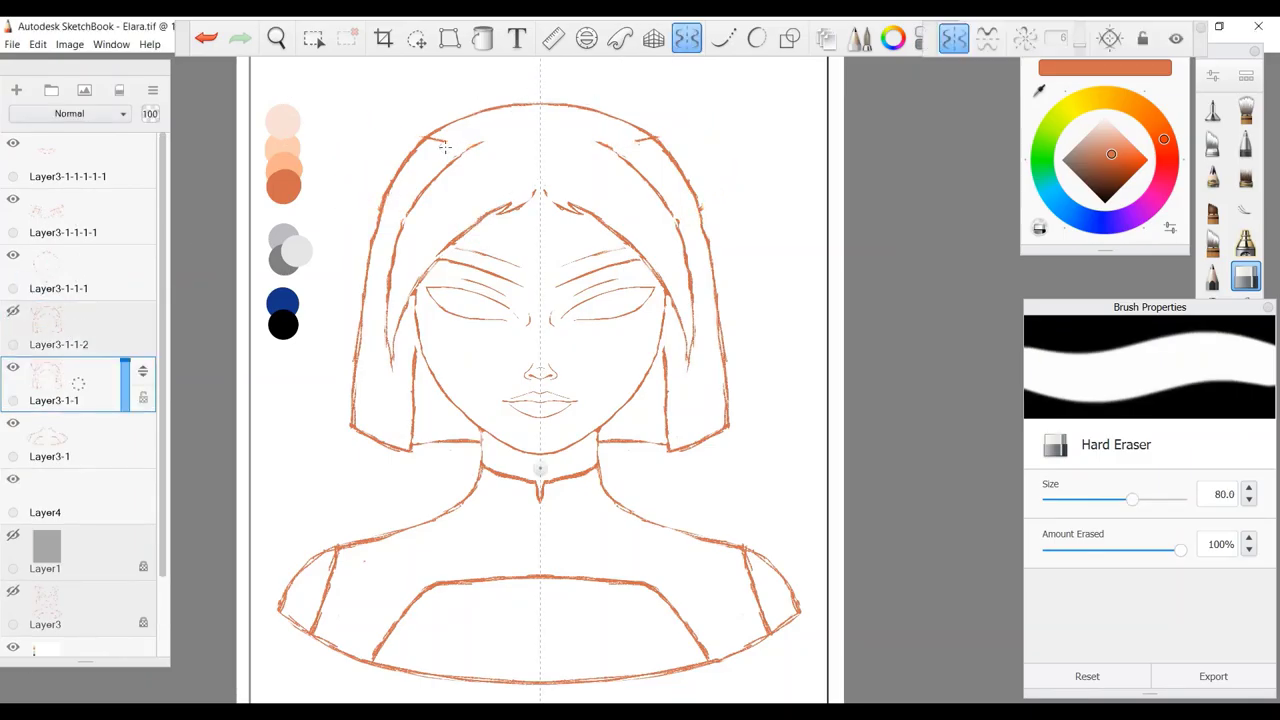
# Erase the hair from Layer3-1-1-2, keeping only the cat ears, and show Layer3-1-1 again.
pyautogui.click(13, 311)
pyautogui.click(58, 330)
pyautogui.click(13, 367)
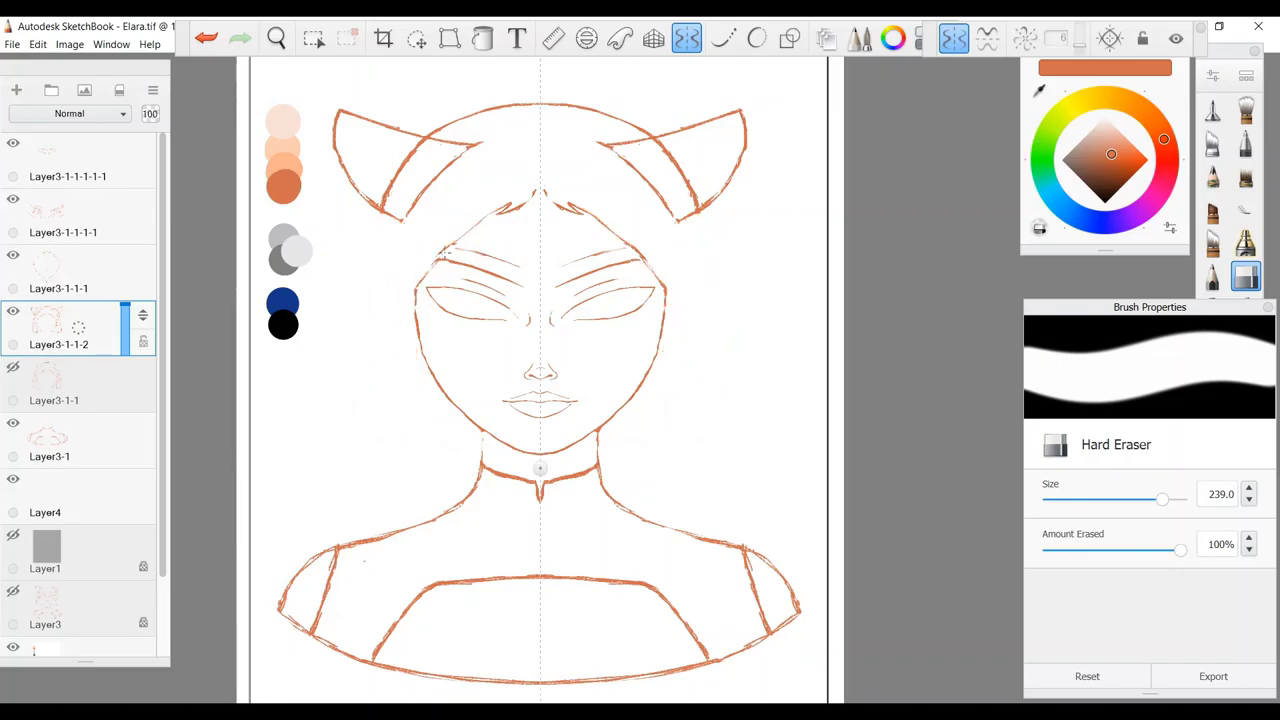
pyautogui.click(13, 367)
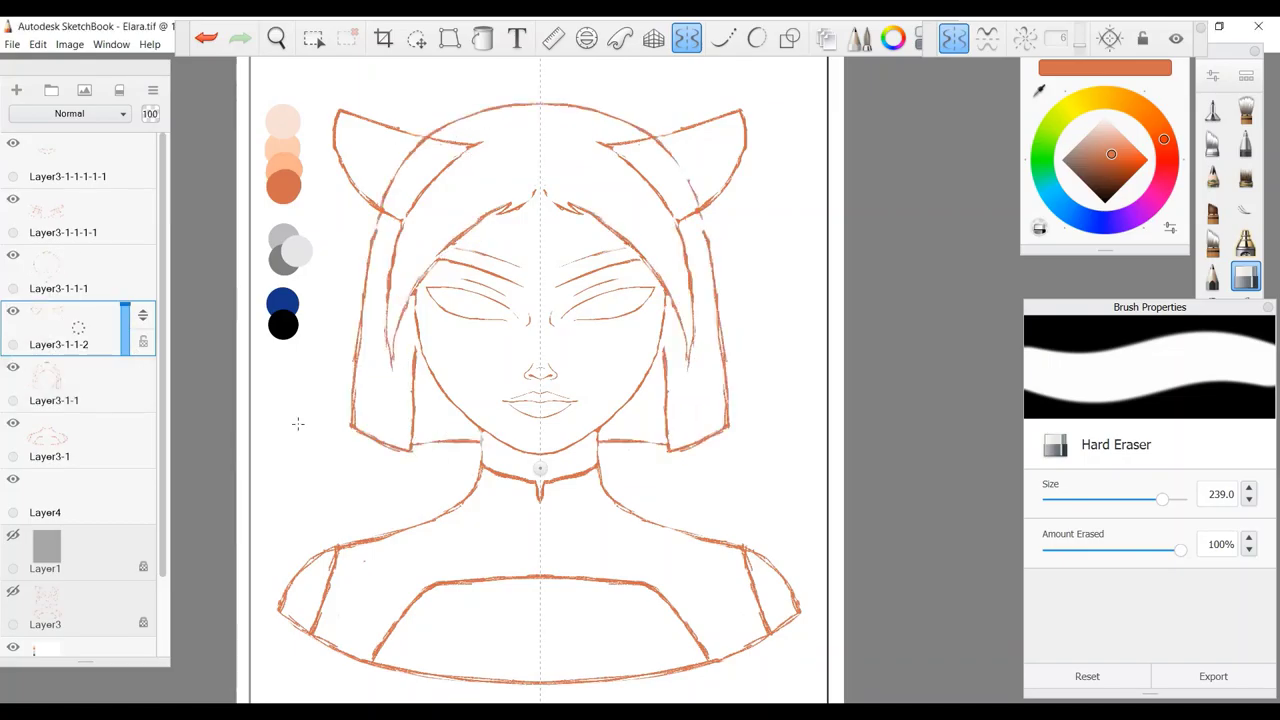
pyautogui.moveTo(1162, 498); pyautogui.dragTo(1181, 498)
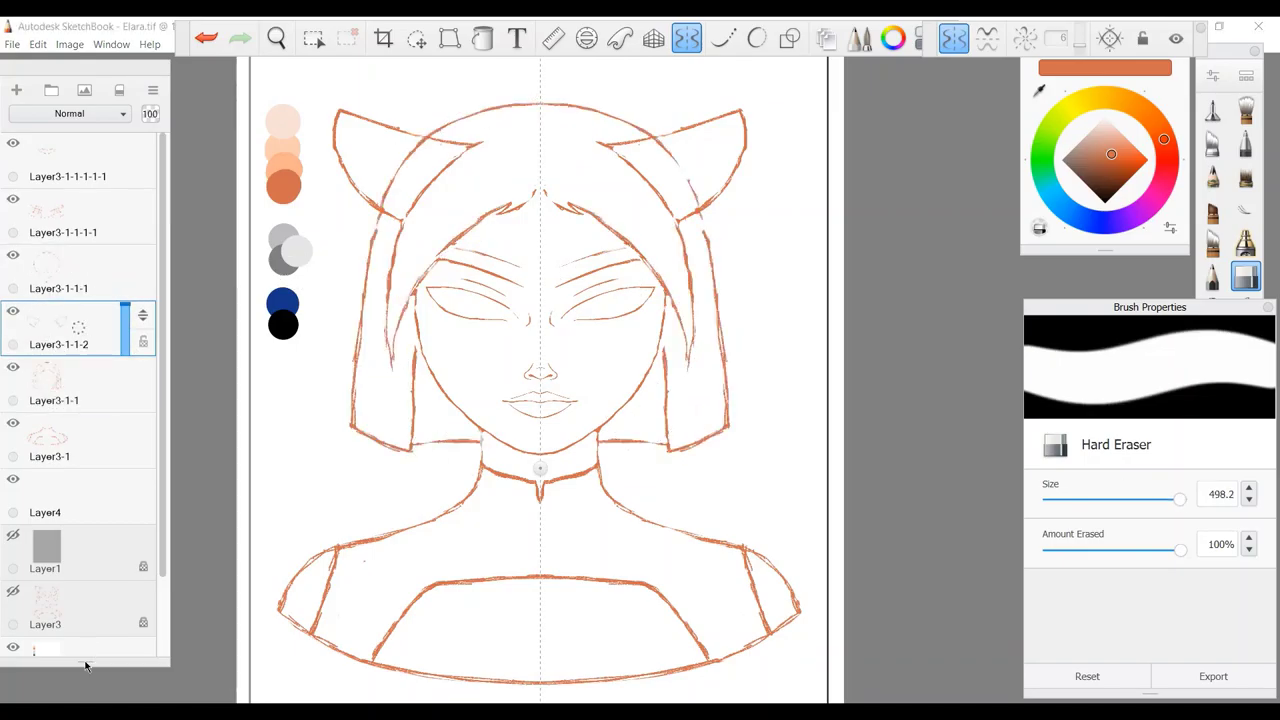
# Place the lips, eyes and face outline layers below Layer4 and paint the top's main area blue on Layer4 with the Felt Pen at size 52.5.
pyautogui.moveTo(142, 318)
pyautogui.mouseDown()
pyautogui.moveTo(123, 334)
pyautogui.moveTo(143, 434)
pyautogui.moveTo(143, 257)
pyautogui.moveTo(16, 423)
pyautogui.moveTo(16, 310)
pyautogui.mouseUp()
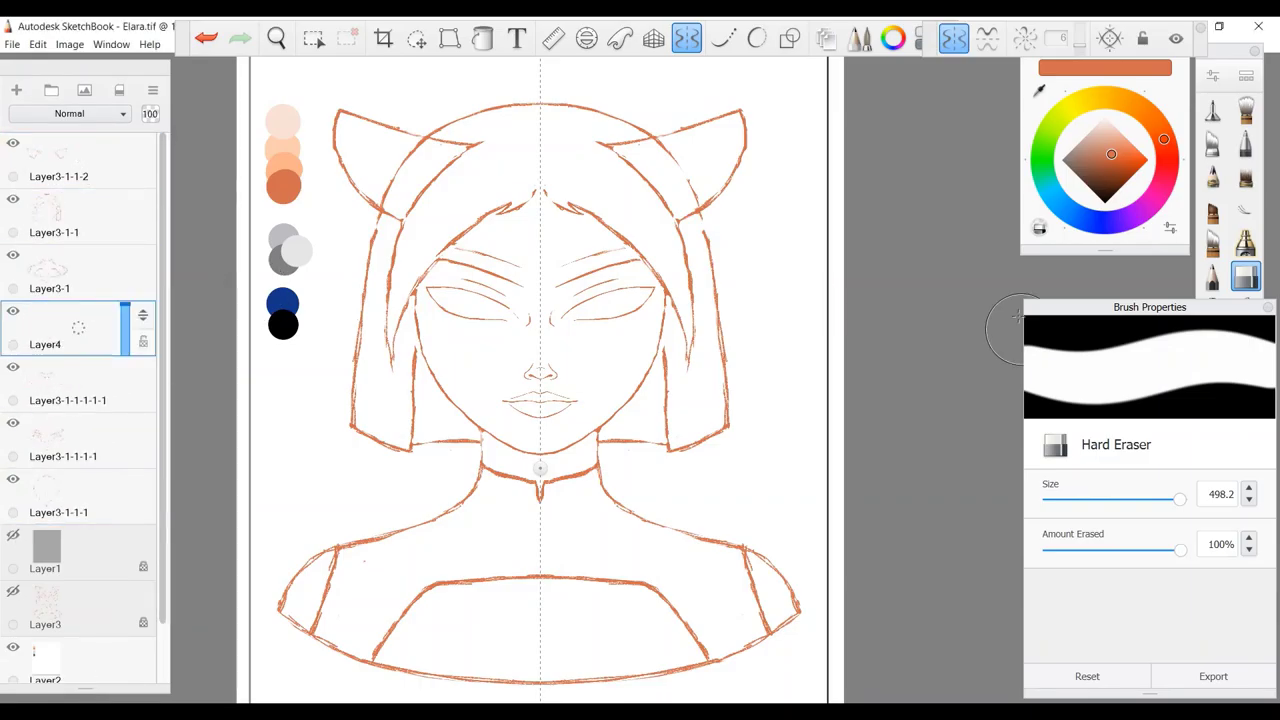
pyautogui.click(282, 300)
pyautogui.click(1212, 110)
pyautogui.moveTo(480, 475); pyautogui.dragTo(530, 540)
pyautogui.moveTo(320, 620)
pyautogui.mouseDown()
pyautogui.moveTo(541, 527)
pyautogui.moveTo(340, 600)
pyautogui.mouseUp()
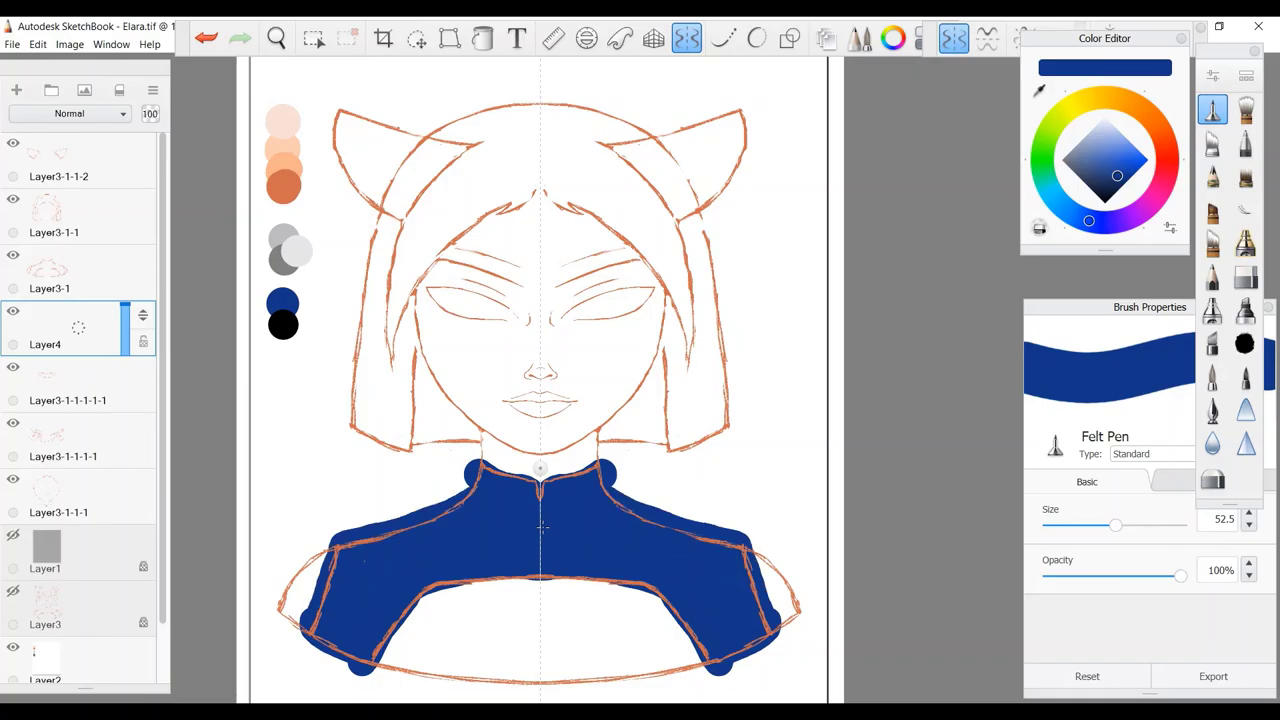
# Paint the sleeve ends and chest panel black on Layer4 and set Layer3-1 to Multiply blending.
pyautogui.keyDown('alt'); pyautogui.click(283, 325); pyautogui.keyUp('alt')
pyautogui.moveTo(305, 545)
pyautogui.mouseDown()
pyautogui.moveTo(395, 665)
pyautogui.moveTo(530, 595)
pyautogui.mouseUp()
pyautogui.moveTo(397, 665); pyautogui.dragTo(535, 620)
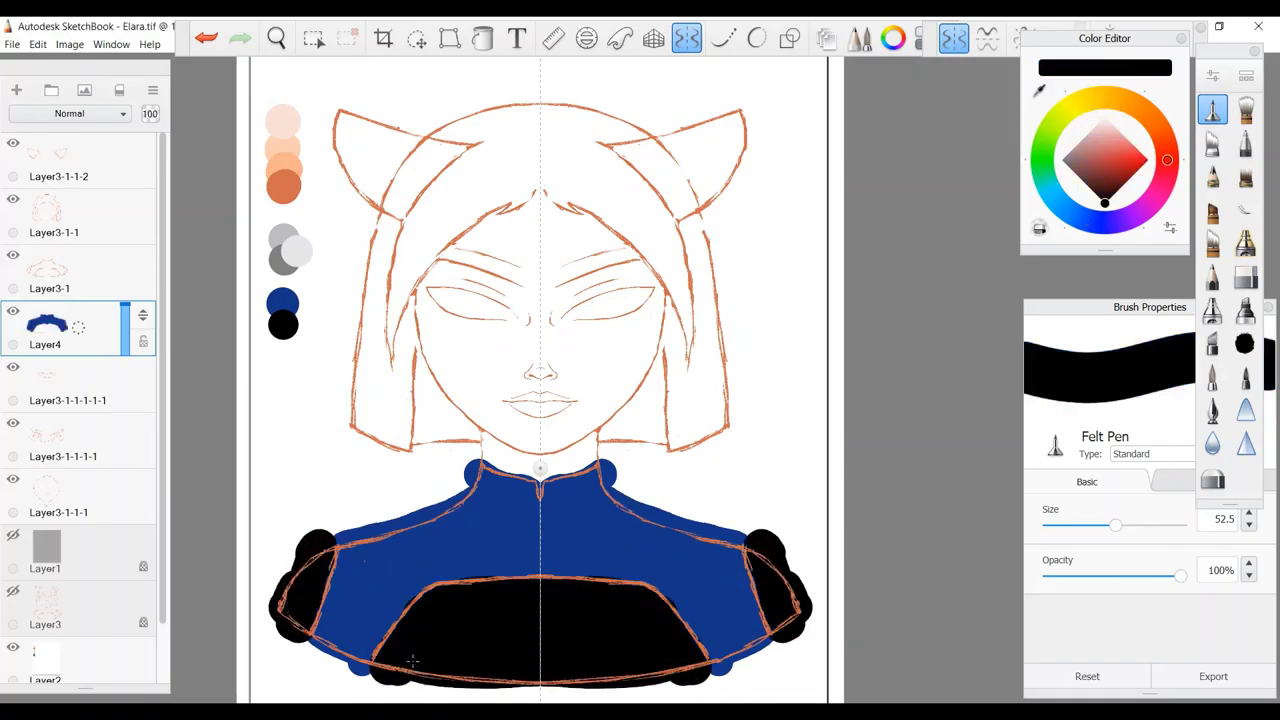
pyautogui.click(47, 270)
pyautogui.click(65, 325)
# Erase the paint outside the top's outline on Layer4 with the Hard Eraser and merge Layer3-1 into Layer4.
pyautogui.press('e')
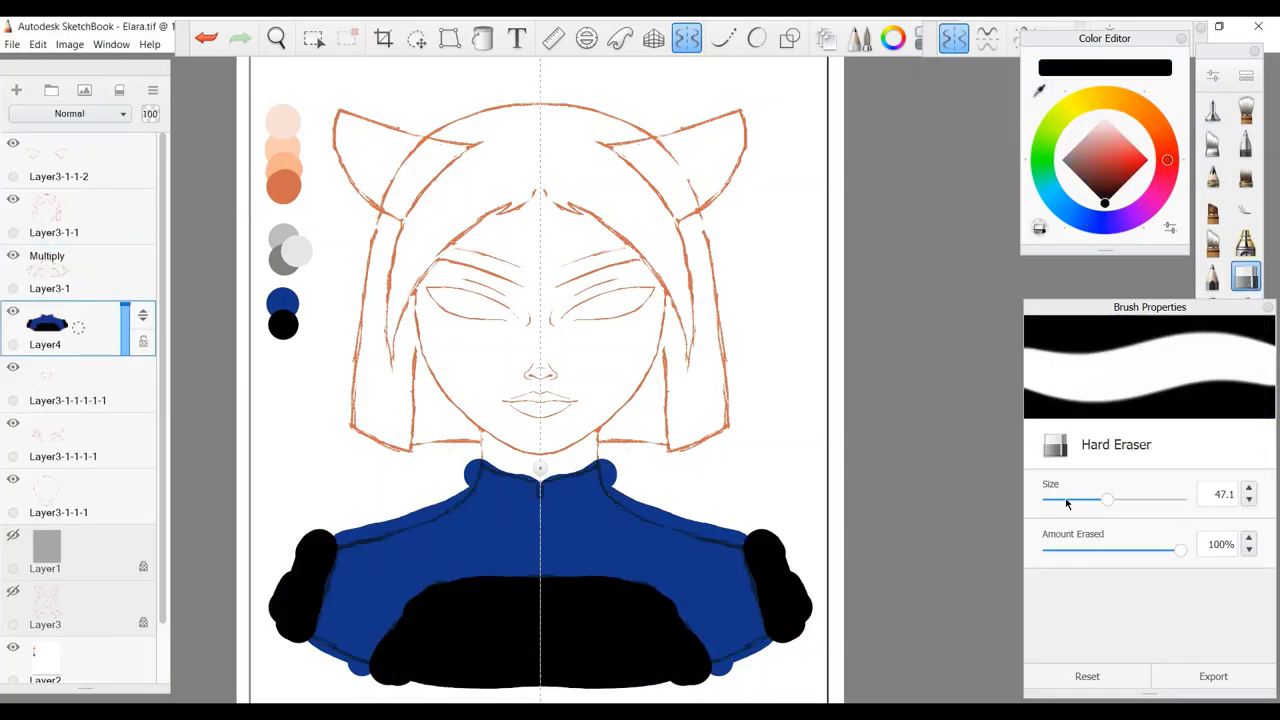
pyautogui.moveTo(640, 450); pyautogui.dragTo(714, 343)
pyautogui.moveTo(627, 337)
pyautogui.mouseDown()
pyautogui.moveTo(245, 445)
pyautogui.moveTo(215, 580)
pyautogui.moveTo(198, 553)
pyautogui.moveTo(460, 652)
pyautogui.mouseUp()
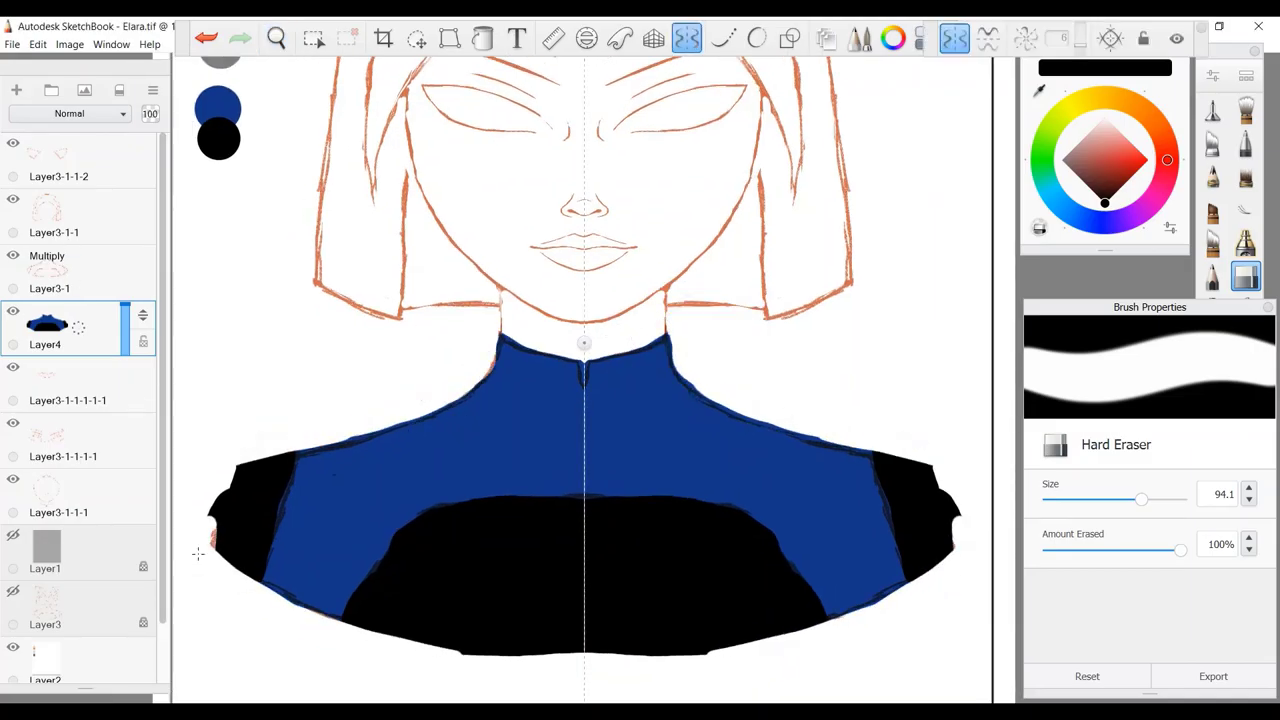
pyautogui.moveTo(195, 520); pyautogui.dragTo(228, 458)
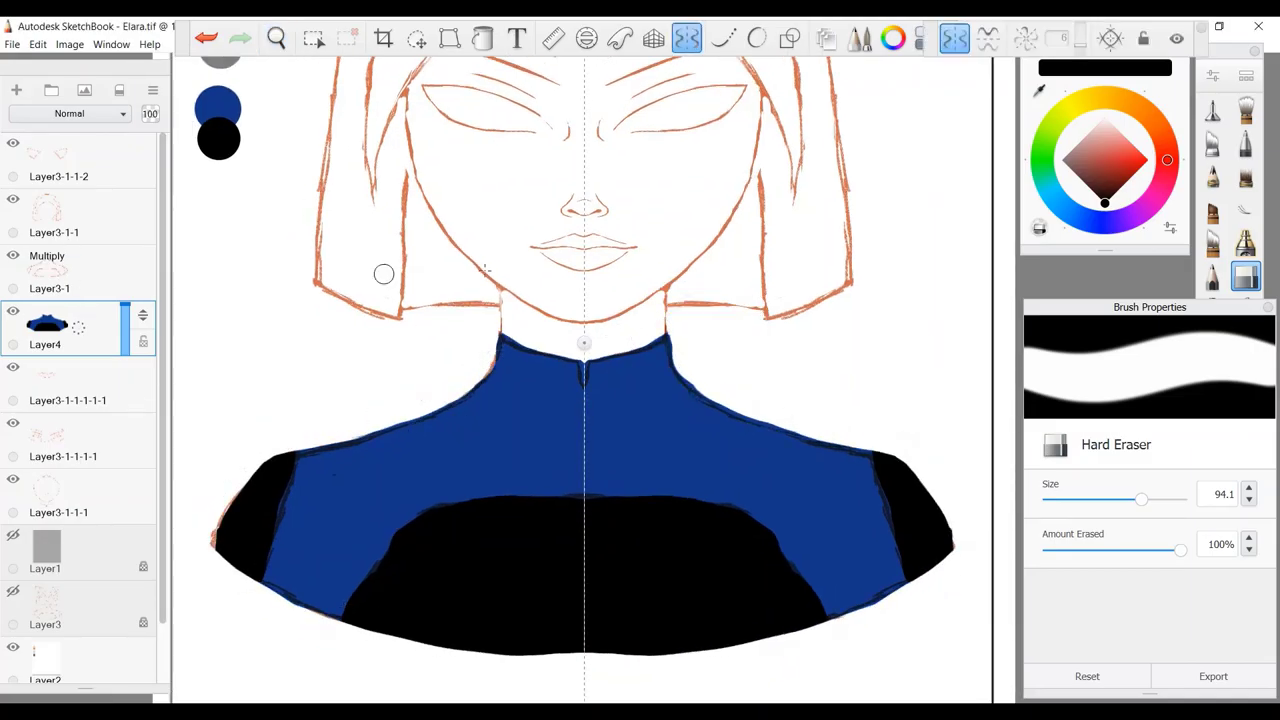
pyautogui.press('e')
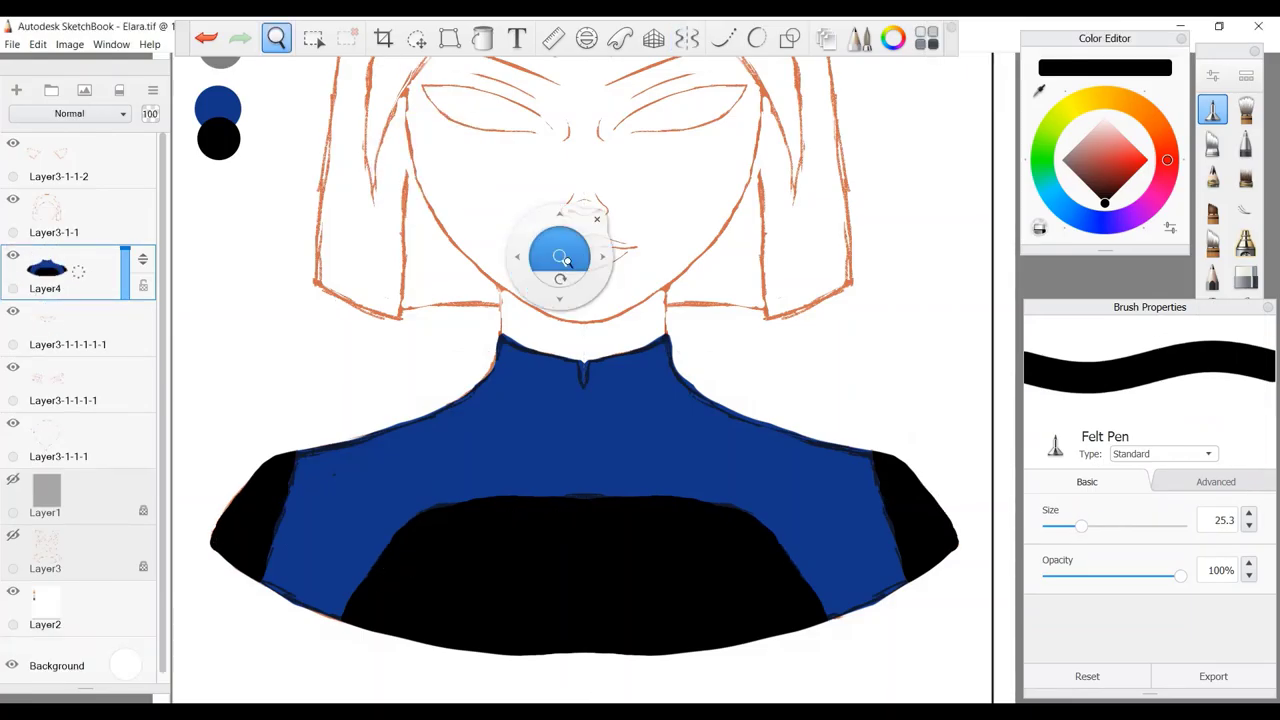
# Create Layer6 above Layer1 and paint the face and neck light peach with the symmetrical Felt Pen.
pyautogui.moveTo(557, 251); pyautogui.dragTo(700, 480)
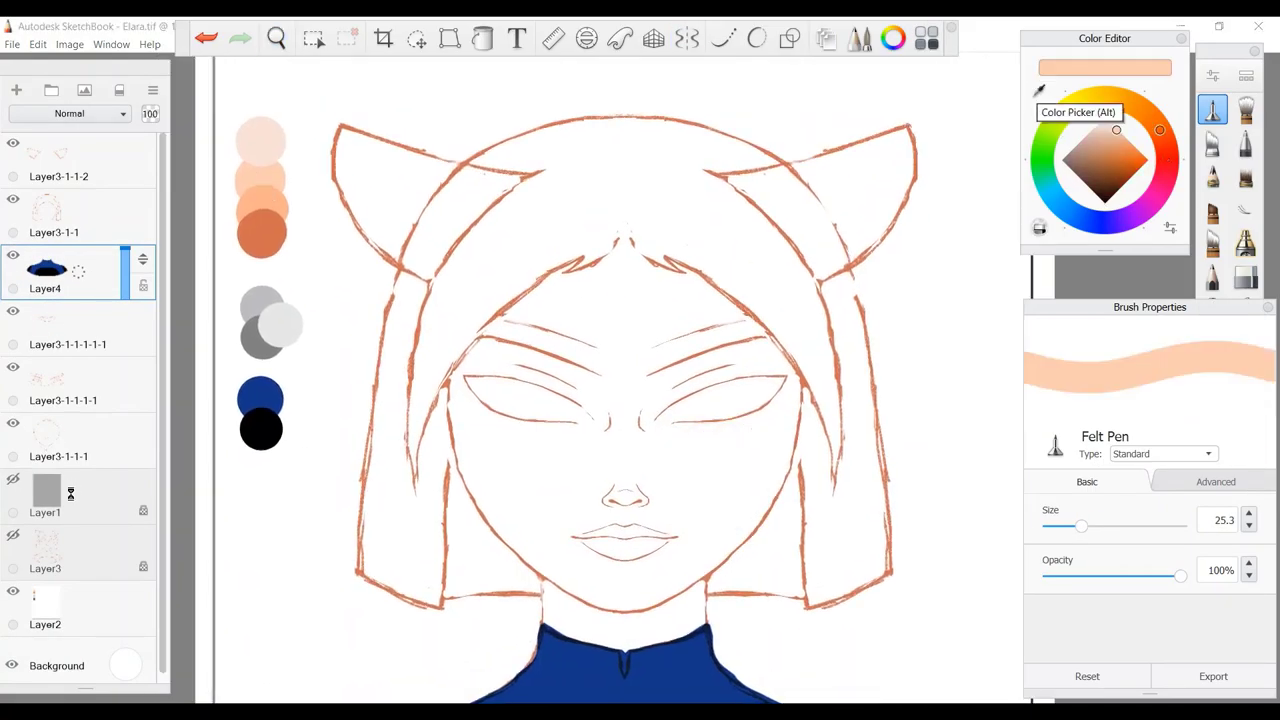
pyautogui.moveTo(600, 545)
pyautogui.mouseDown()
pyautogui.moveTo(637, 553)
pyautogui.moveTo(625, 240)
pyautogui.moveTo(490, 510)
pyautogui.moveTo(780, 500)
pyautogui.moveTo(625, 300)
pyautogui.mouseUp()
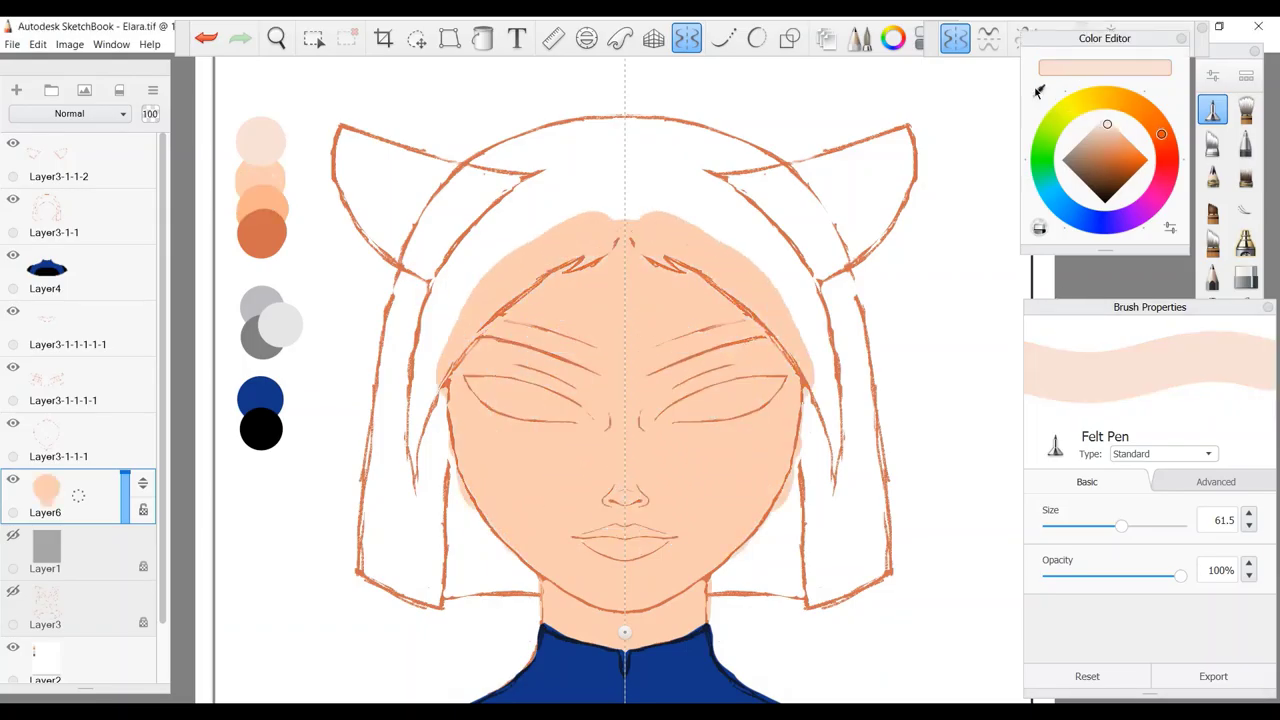
# Paint pale pink highlights on the forehead, nose bridge, brow bones, under-eyes and chin on Layer6.
pyautogui.moveTo(686, 486)
pyautogui.mouseDown()
pyautogui.moveTo(742, 483)
pyautogui.moveTo(724, 453)
pyautogui.mouseUp()
pyautogui.press('x')
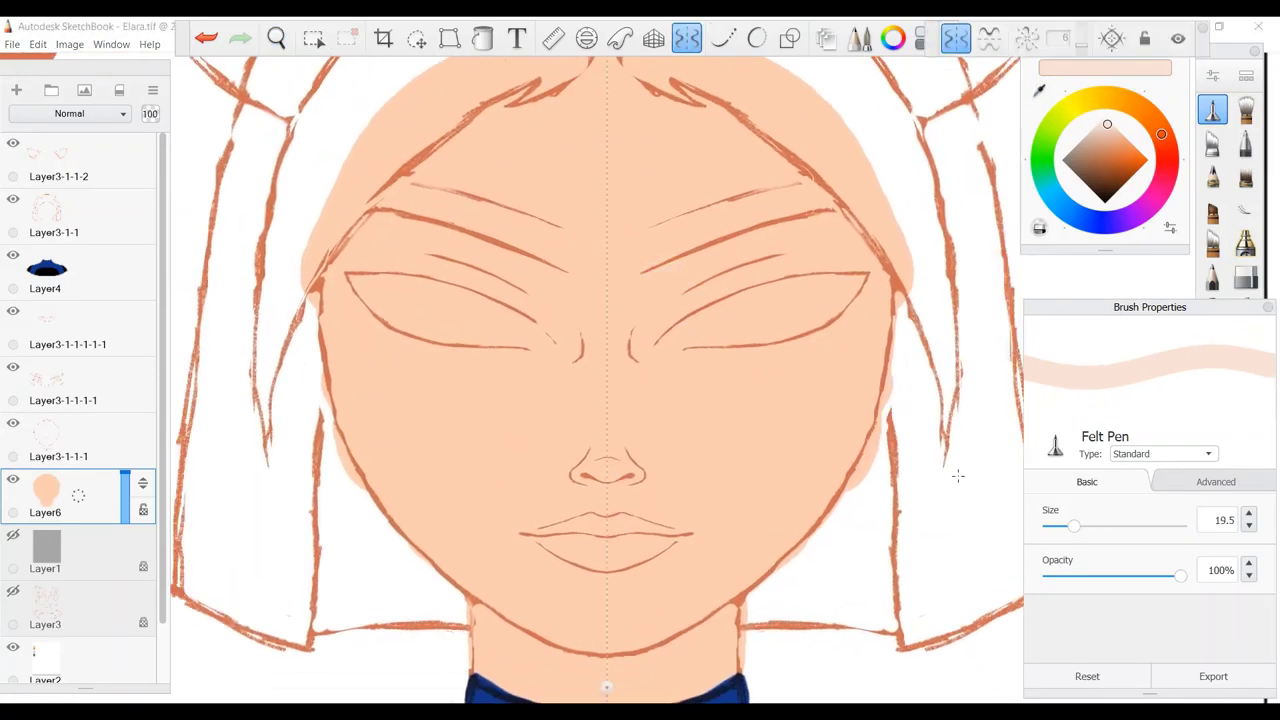
pyautogui.moveTo(572, 350)
pyautogui.mouseDown()
pyautogui.moveTo(370, 222)
pyautogui.moveTo(470, 250)
pyautogui.mouseUp()
pyautogui.moveTo(520, 185)
pyautogui.mouseDown()
pyautogui.moveTo(576, 199)
pyautogui.moveTo(608, 330)
pyautogui.moveTo(607, 470)
pyautogui.moveTo(660, 450)
pyautogui.moveTo(681, 367)
pyautogui.moveTo(700, 400)
pyautogui.mouseUp()
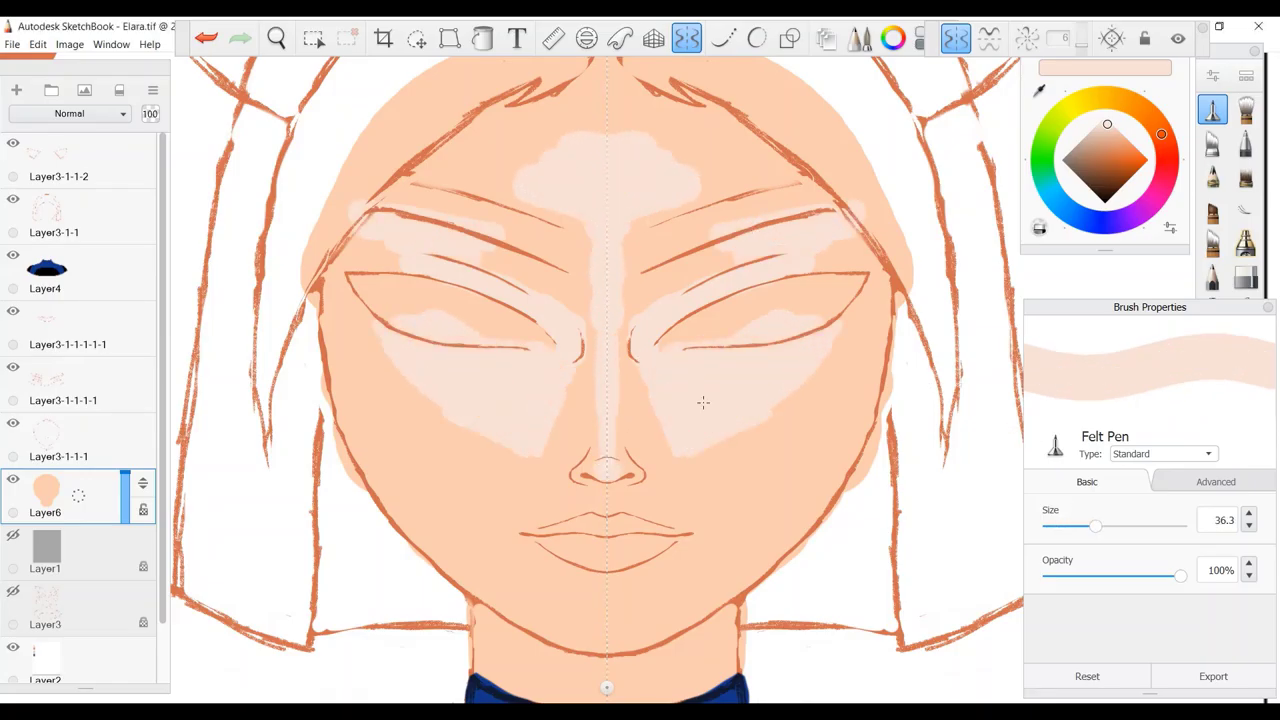
pyautogui.moveTo(620, 600)
pyautogui.mouseDown()
pyautogui.moveTo(630, 630)
pyautogui.moveTo(640, 620)
pyautogui.mouseUp()
# Paint darker peach shading along the hairline, inner brows, cheekbones and neck on Layer6.
pyautogui.click(276, 38)
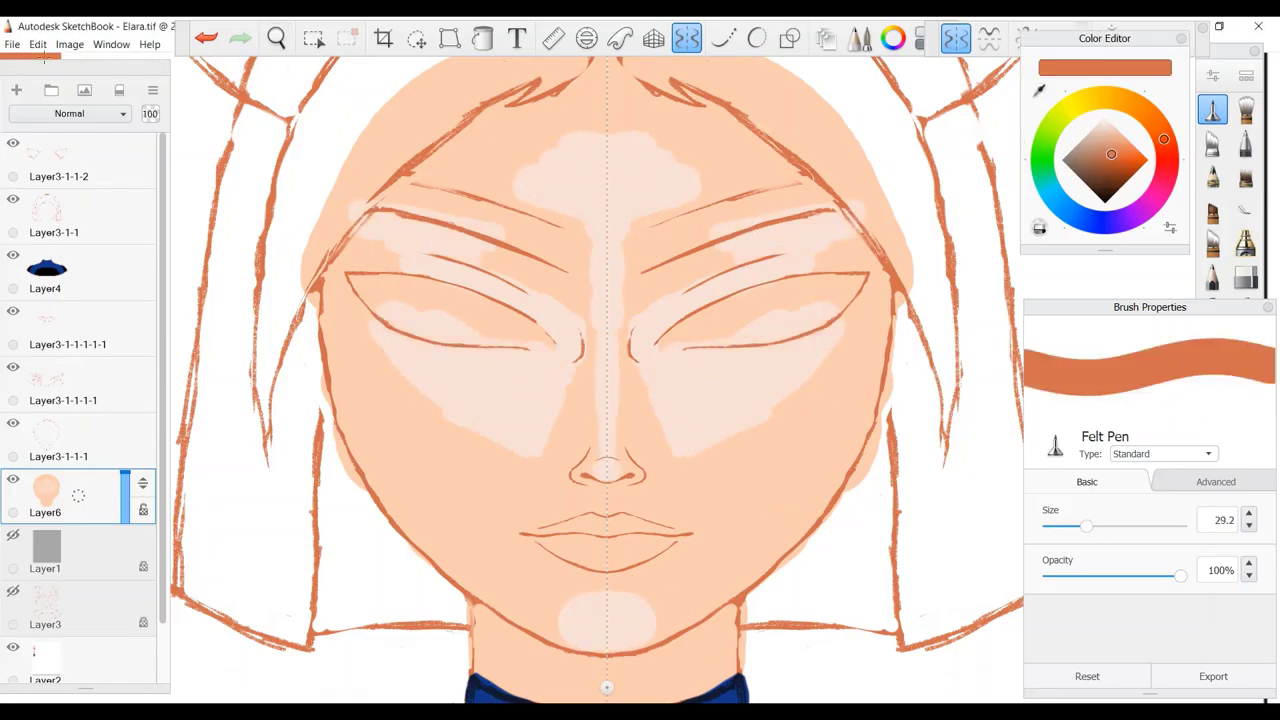
pyautogui.moveTo(420, 300)
pyautogui.mouseDown()
pyautogui.moveTo(491, 197)
pyautogui.moveTo(470, 250)
pyautogui.mouseUp()
pyautogui.moveTo(455, 390)
pyautogui.mouseDown()
pyautogui.moveTo(417, 446)
pyautogui.moveTo(560, 530)
pyautogui.moveTo(500, 230)
pyautogui.moveTo(640, 160)
pyautogui.moveTo(450, 350)
pyautogui.mouseUp()
pyautogui.moveTo(575, 625); pyautogui.dragTo(580, 642)
pyautogui.press('[')
pyautogui.press('[')
pyautogui.press('[')
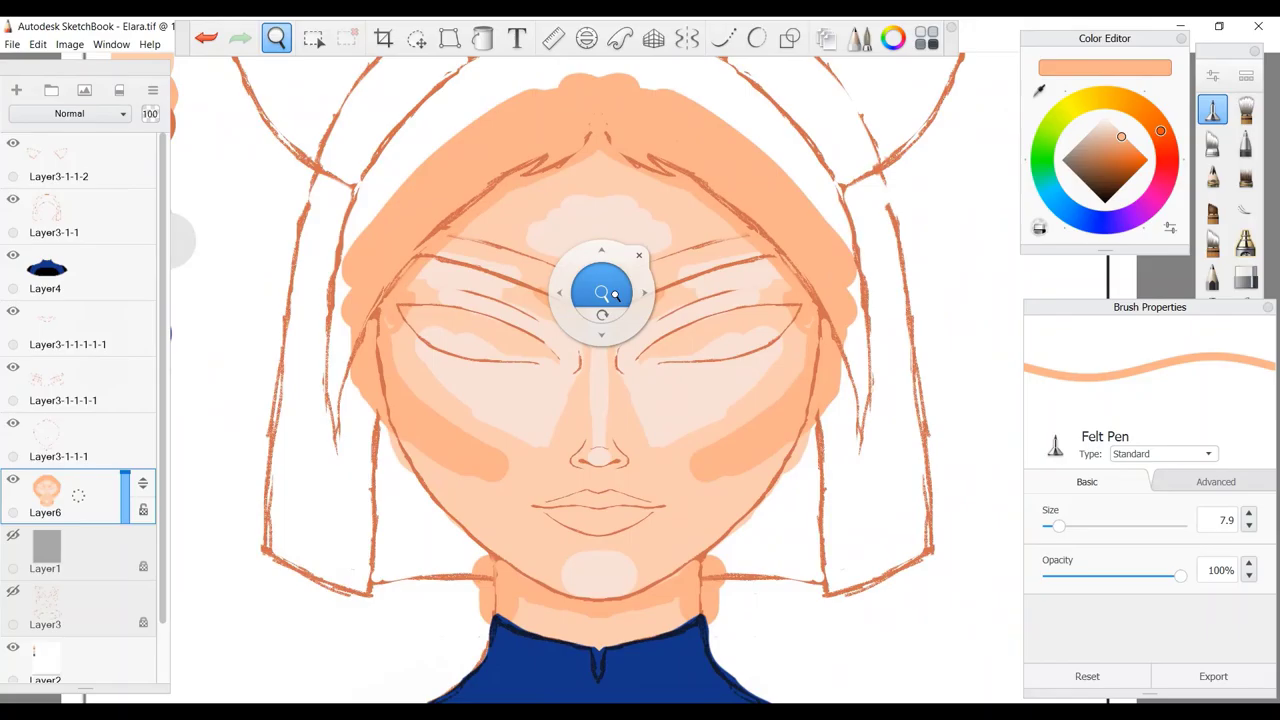
# Blend the forehead and brow bone shading with the Wash smudge brush at size 96.5.
pyautogui.moveTo(600, 286)
pyautogui.mouseDown()
pyautogui.moveTo(709, 280)
pyautogui.moveTo(733, 200)
pyautogui.mouseUp()
pyautogui.click(1245, 110)
pyautogui.press(']')
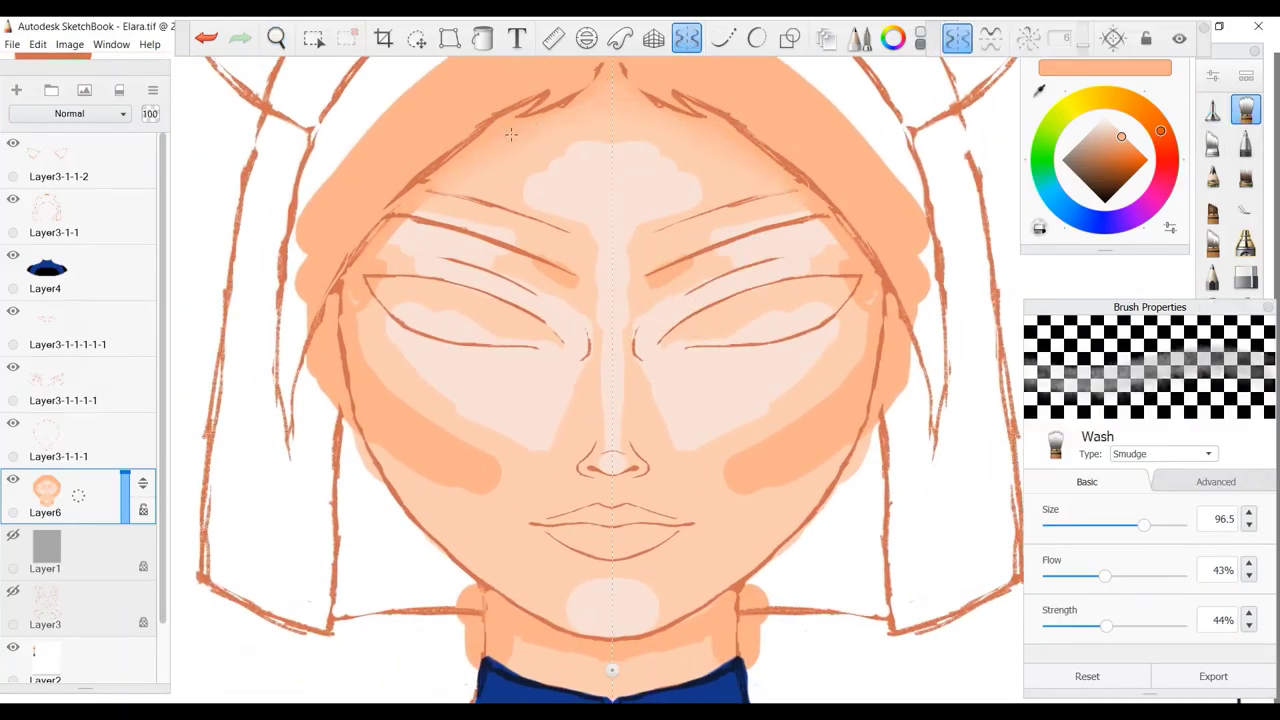
pyautogui.moveTo(411, 221); pyautogui.dragTo(391, 234)
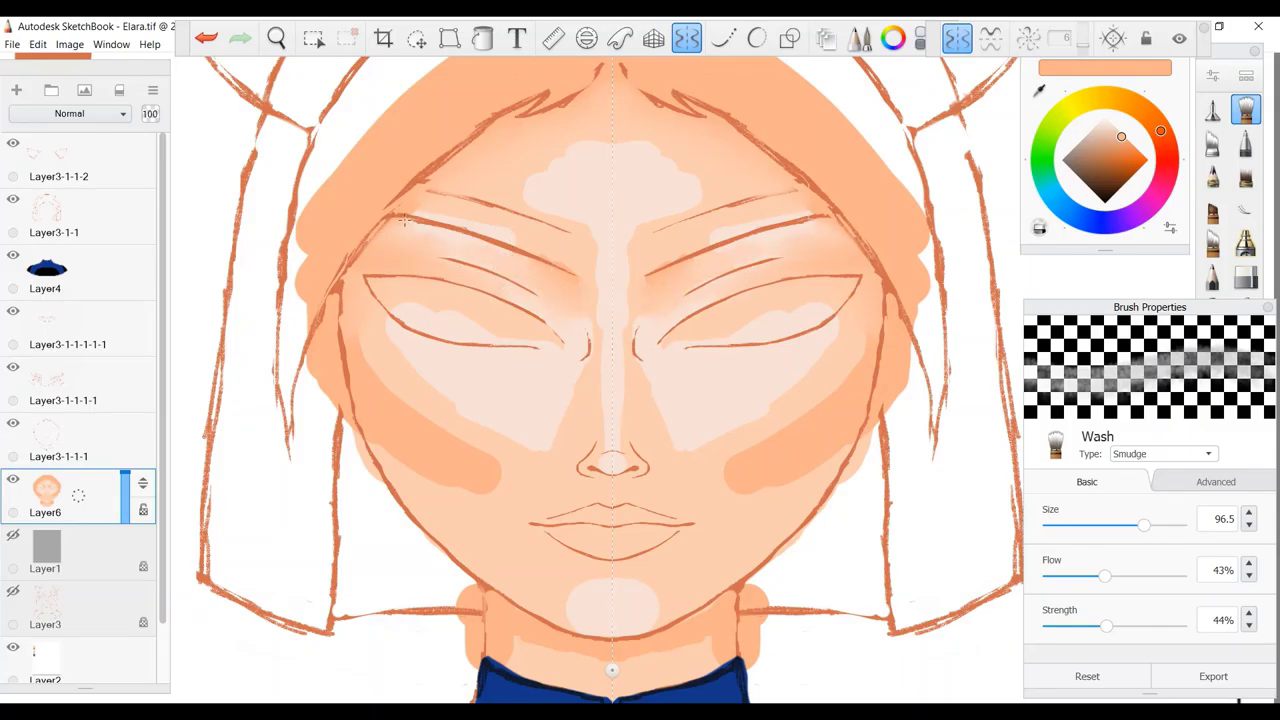
# Blend the nose bridge with the Wash brush at size 49.2 and the neck shading at size 66.7.
pyautogui.press('[')
pyautogui.press('[')
pyautogui.press('[')
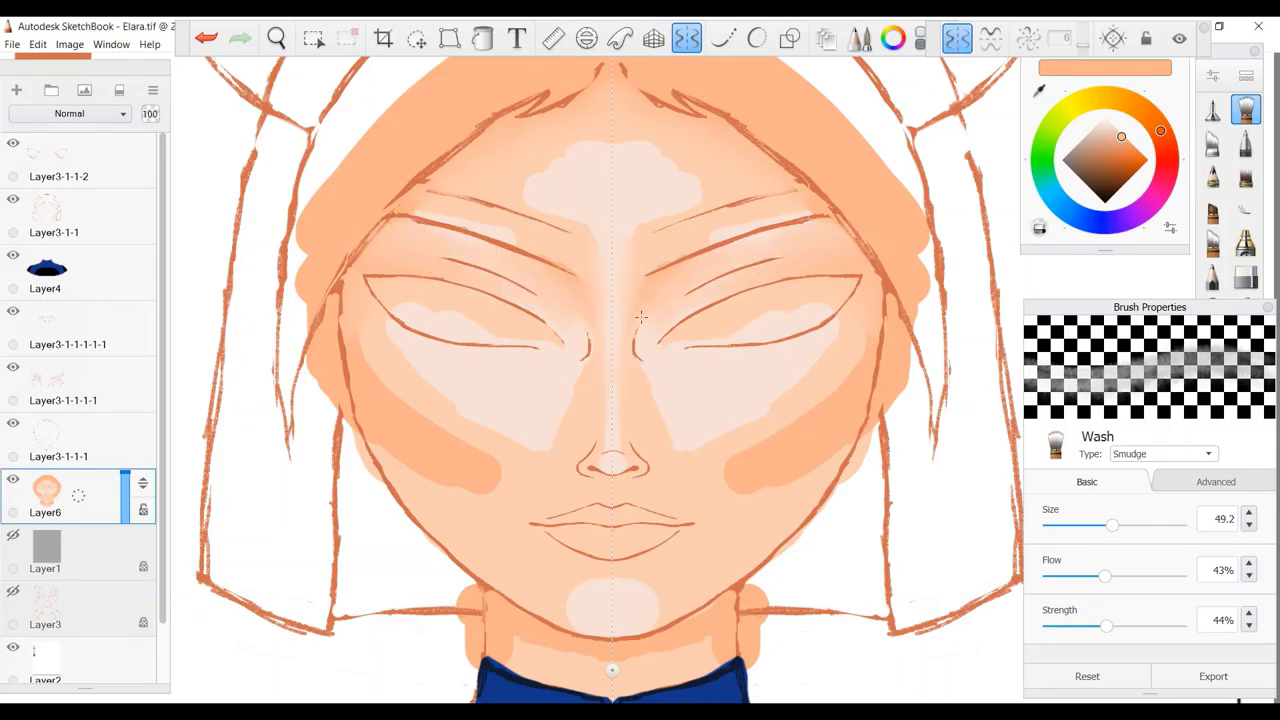
pyautogui.press(']')
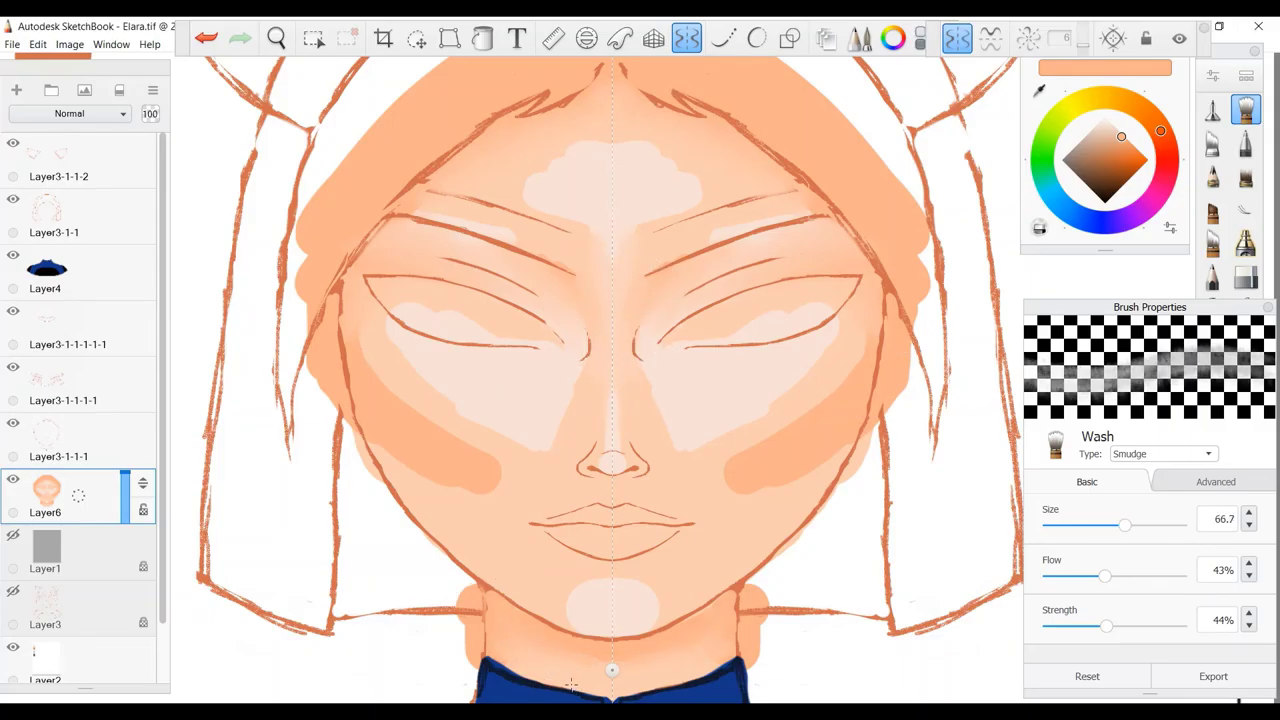
# Blend the under-eye highlights into the cheeks and nose with the Wash brush at size 191.6.
pyautogui.press(']')
pyautogui.press(']')
pyautogui.press(']')
pyautogui.press(']')
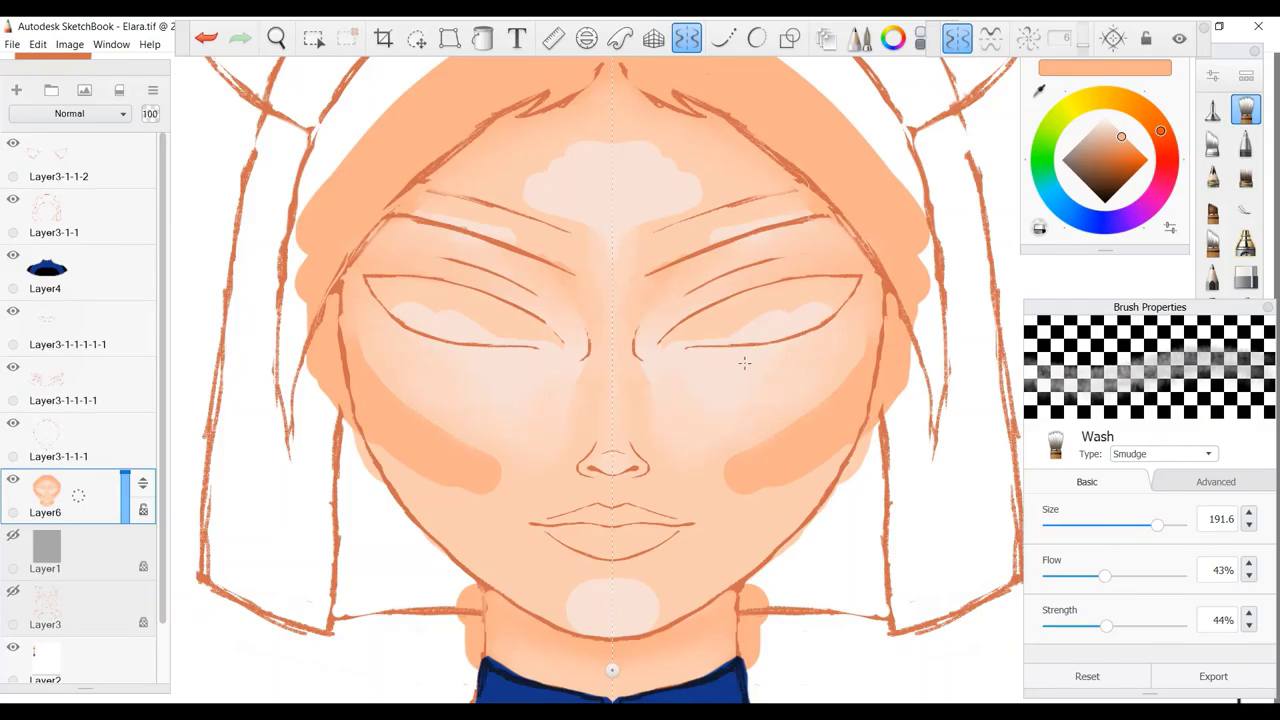
# Blend the cheekbone shading and the forehead and chin highlights into the face with the Wash brush at size 191.6.
pyautogui.moveTo(740, 371)
pyautogui.mouseDown()
pyautogui.moveTo(500, 449)
pyautogui.moveTo(466, 423)
pyautogui.moveTo(400, 440)
pyautogui.moveTo(425, 424)
pyautogui.mouseUp()
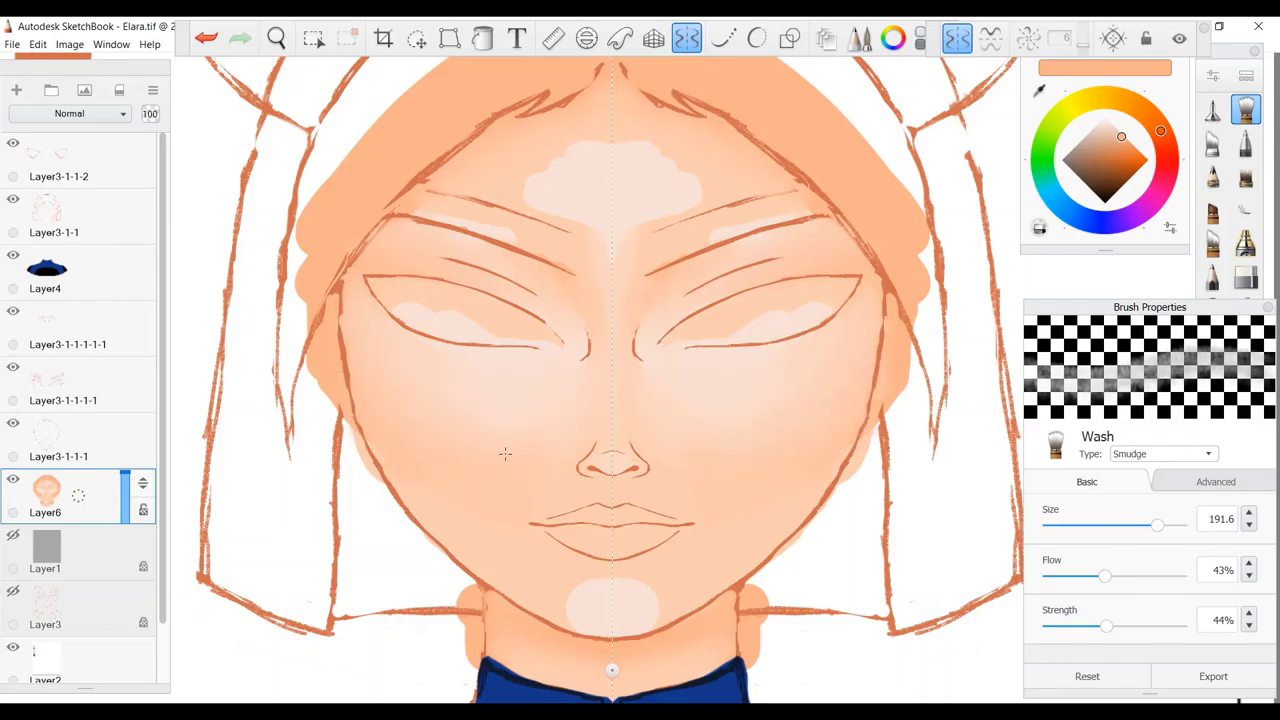
pyautogui.moveTo(655, 565); pyautogui.dragTo(786, 514)
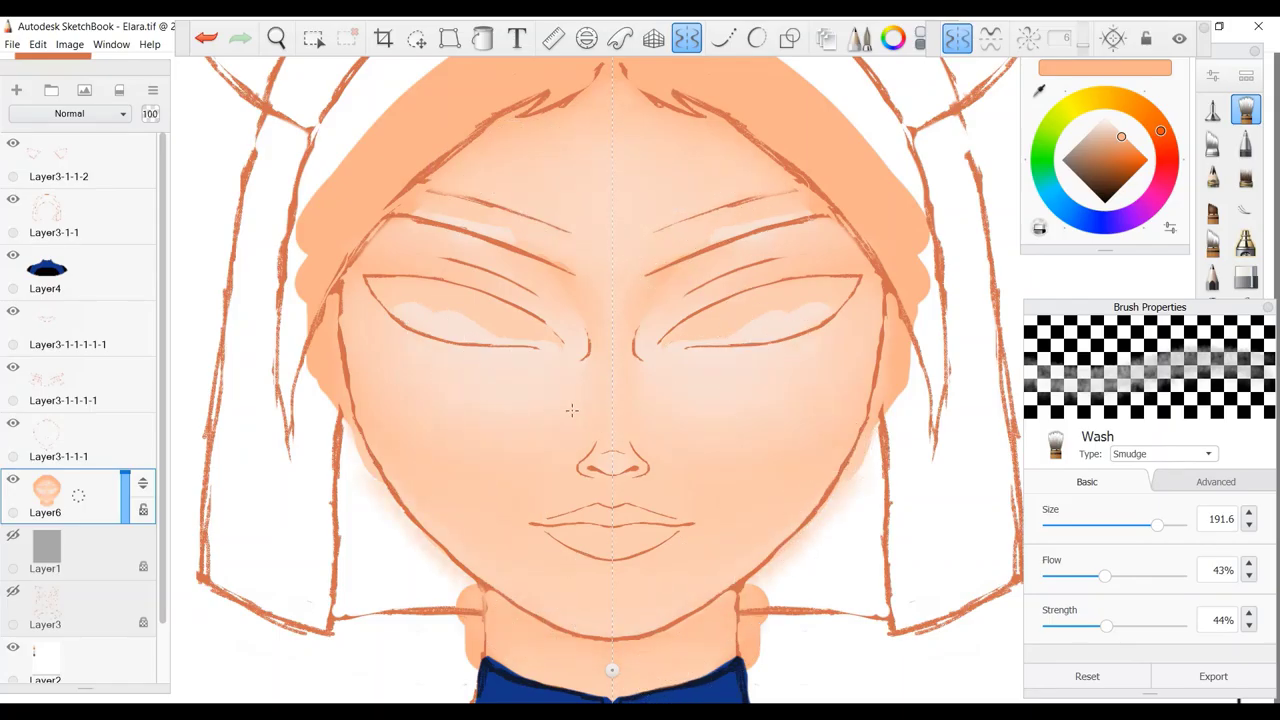
# Paint dark orange-brown shading along the hairline, outer cheeks and neck sides on Layer6 with the Felt Pen.
pyautogui.scroll(-5, 538, 451)
pyautogui.click(1212, 110)
pyautogui.scroll(3, 538, 451)
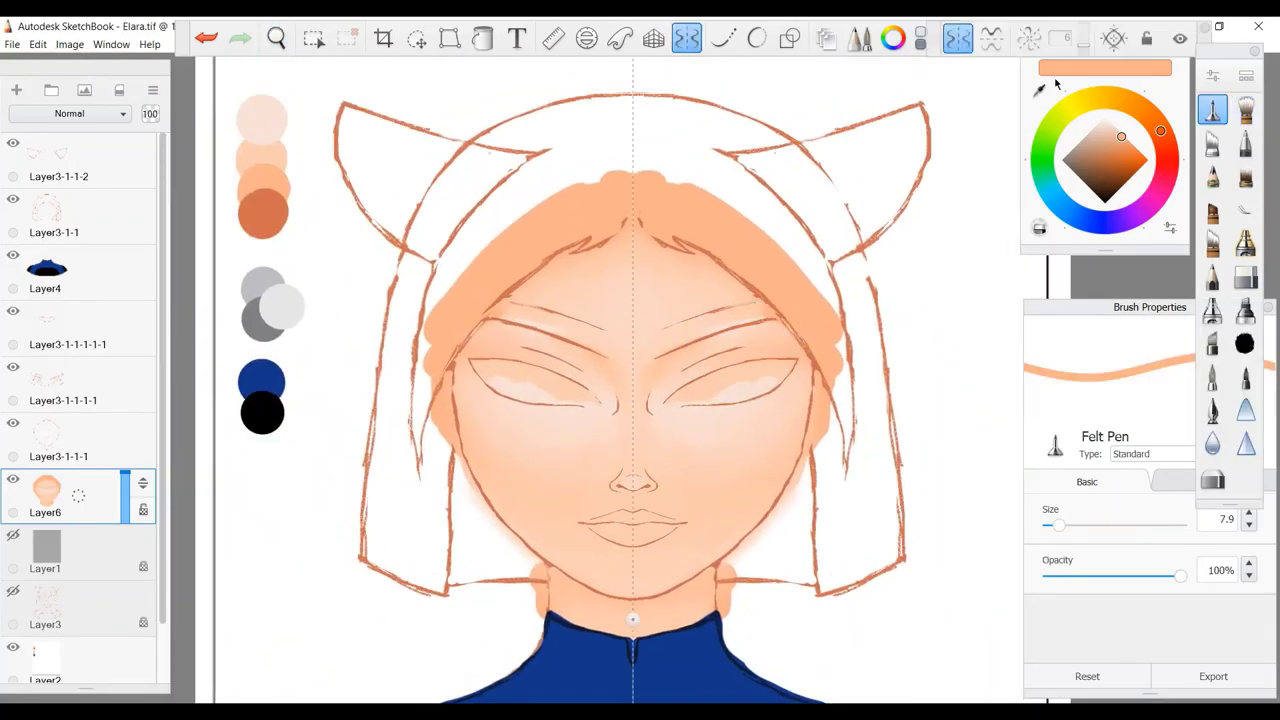
pyautogui.moveTo(470, 455)
pyautogui.mouseDown()
pyautogui.moveTo(462, 432)
pyautogui.moveTo(488, 466)
pyautogui.mouseUp()
pyautogui.moveTo(574, 248); pyautogui.dragTo(507, 284)
pyautogui.moveTo(549, 570); pyautogui.dragTo(551, 608)
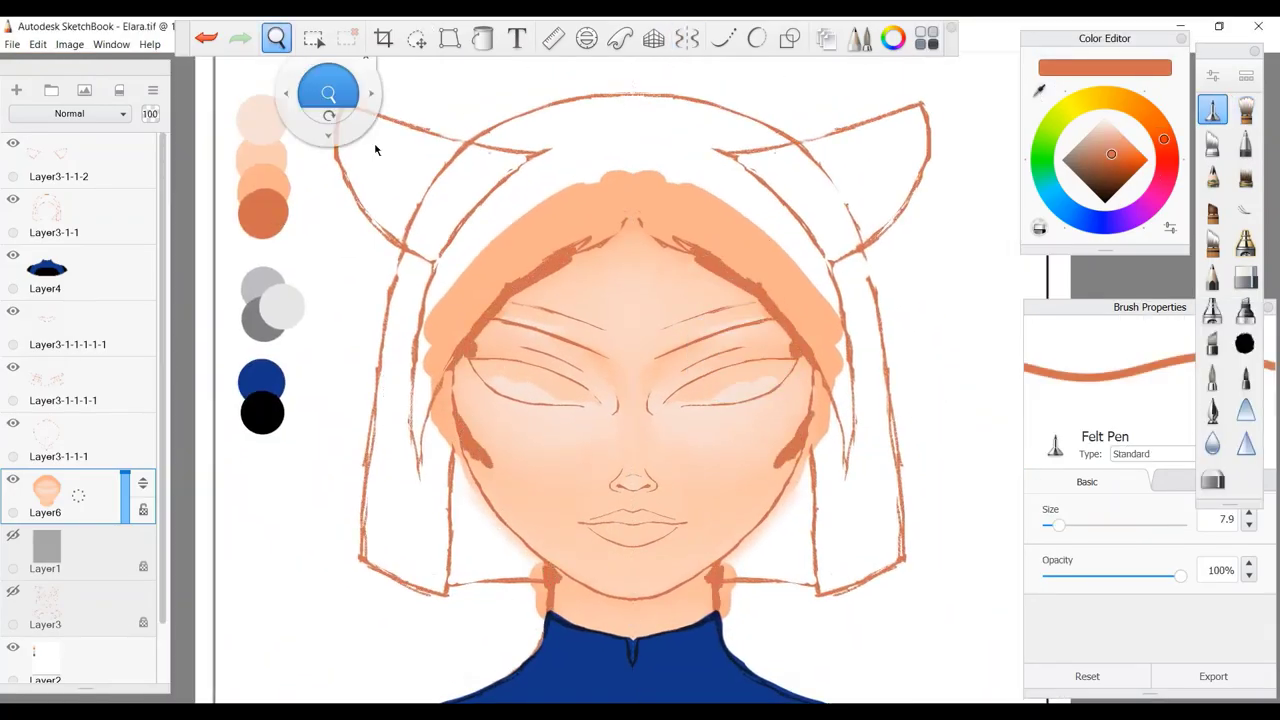
# Blend the dark hairline, cheek and neck shading into the skin with the Wash brush at sizes 92.6 and 183.7.
pyautogui.scroll(3, 691, 491)
pyautogui.click(1245, 110)
pyautogui.moveTo(677, 591)
pyautogui.mouseDown()
pyautogui.moveTo(498, 580)
pyautogui.moveTo(488, 622)
pyautogui.mouseUp()
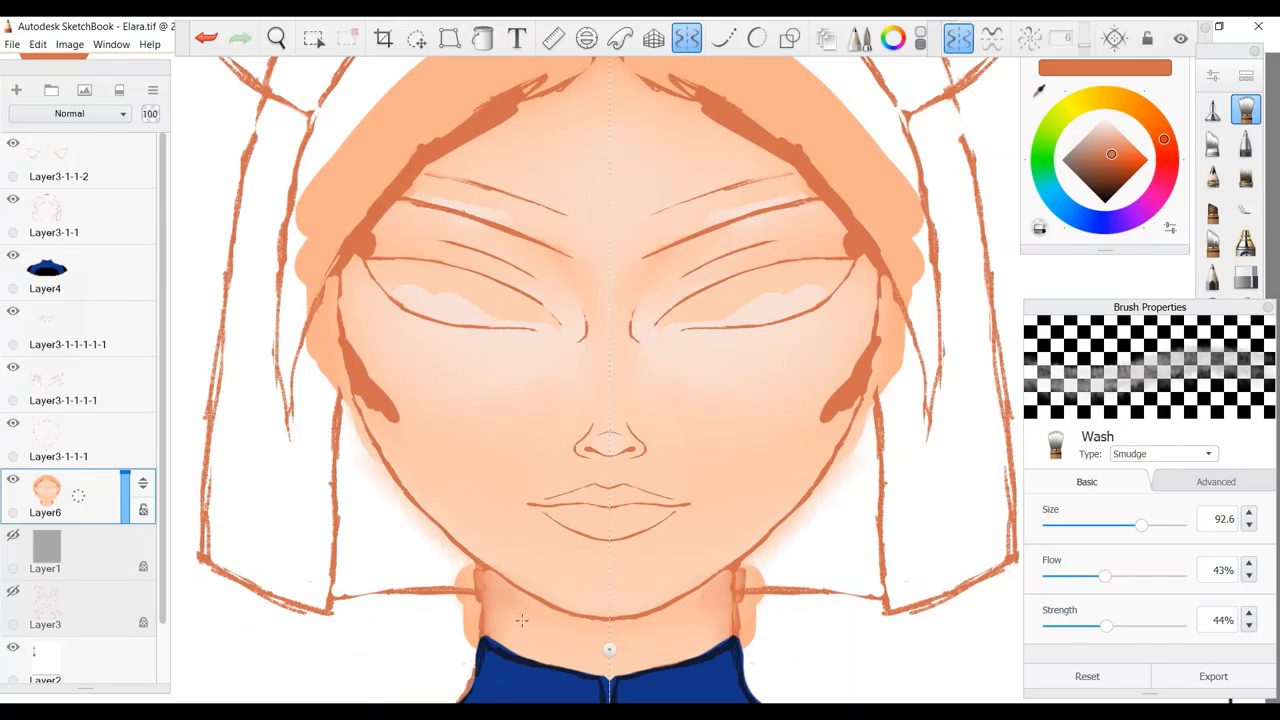
pyautogui.moveTo(510, 115)
pyautogui.mouseDown()
pyautogui.moveTo(465, 133)
pyautogui.moveTo(541, 101)
pyautogui.moveTo(419, 185)
pyautogui.moveTo(458, 147)
pyautogui.moveTo(392, 213)
pyautogui.mouseUp()
pyautogui.moveTo(351, 291)
pyautogui.mouseDown()
pyautogui.moveTo(350, 377)
pyautogui.moveTo(408, 421)
pyautogui.mouseUp()
pyautogui.press(']')
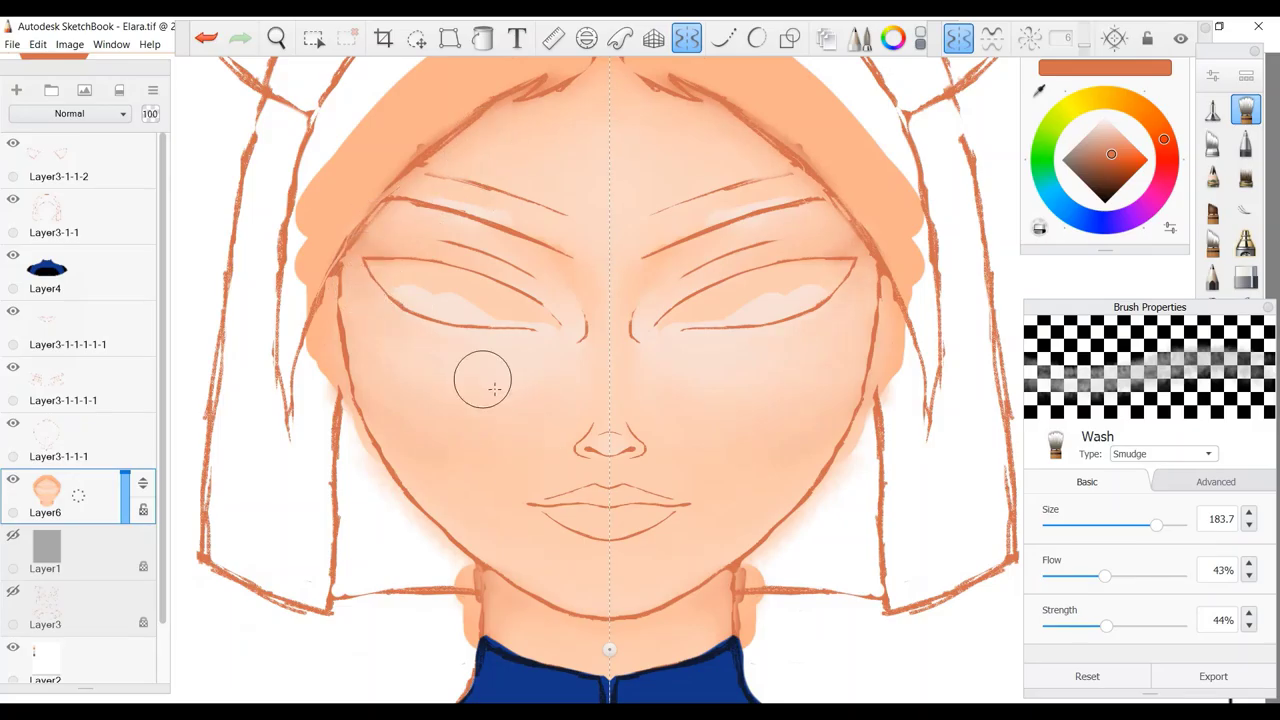
pyautogui.click(686, 38)
pyautogui.press('[')
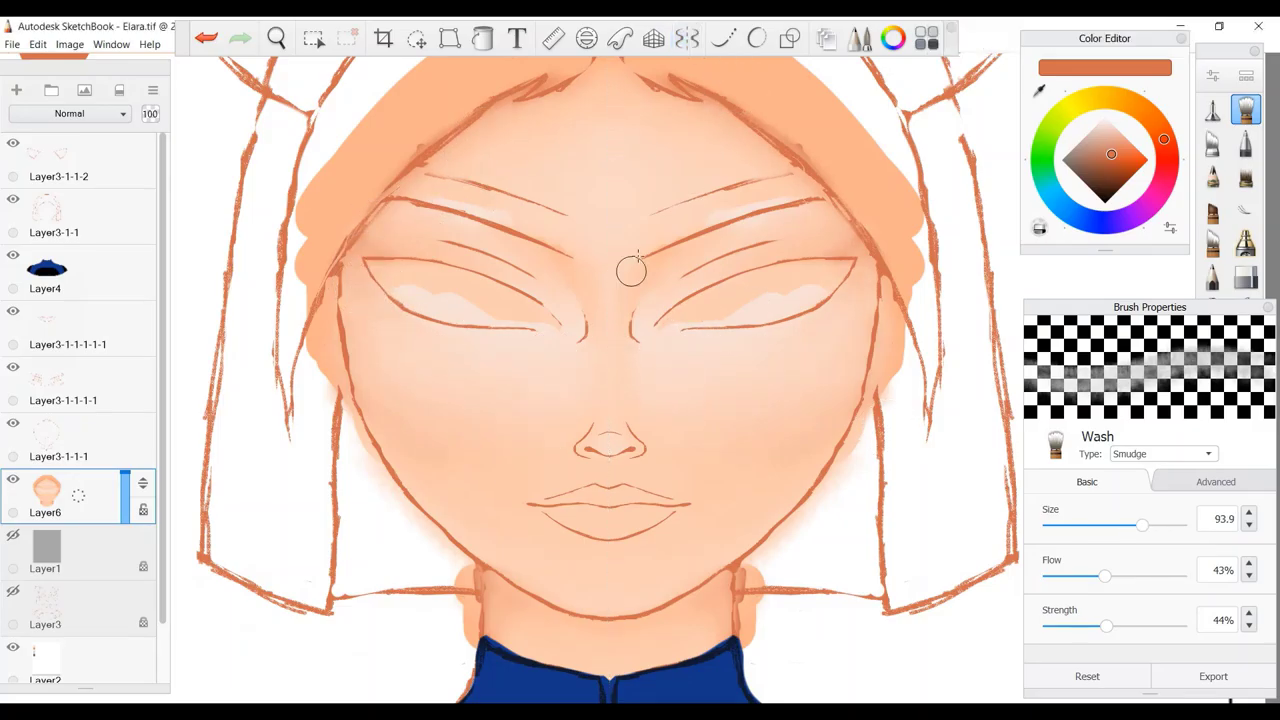
# Erase the skin colour spilling over both sides of the neck with the Hard Eraser, using symmetry.
pyautogui.press('e')
pyautogui.click(686, 38)
pyautogui.moveTo(750, 570); pyautogui.dragTo(761, 653)
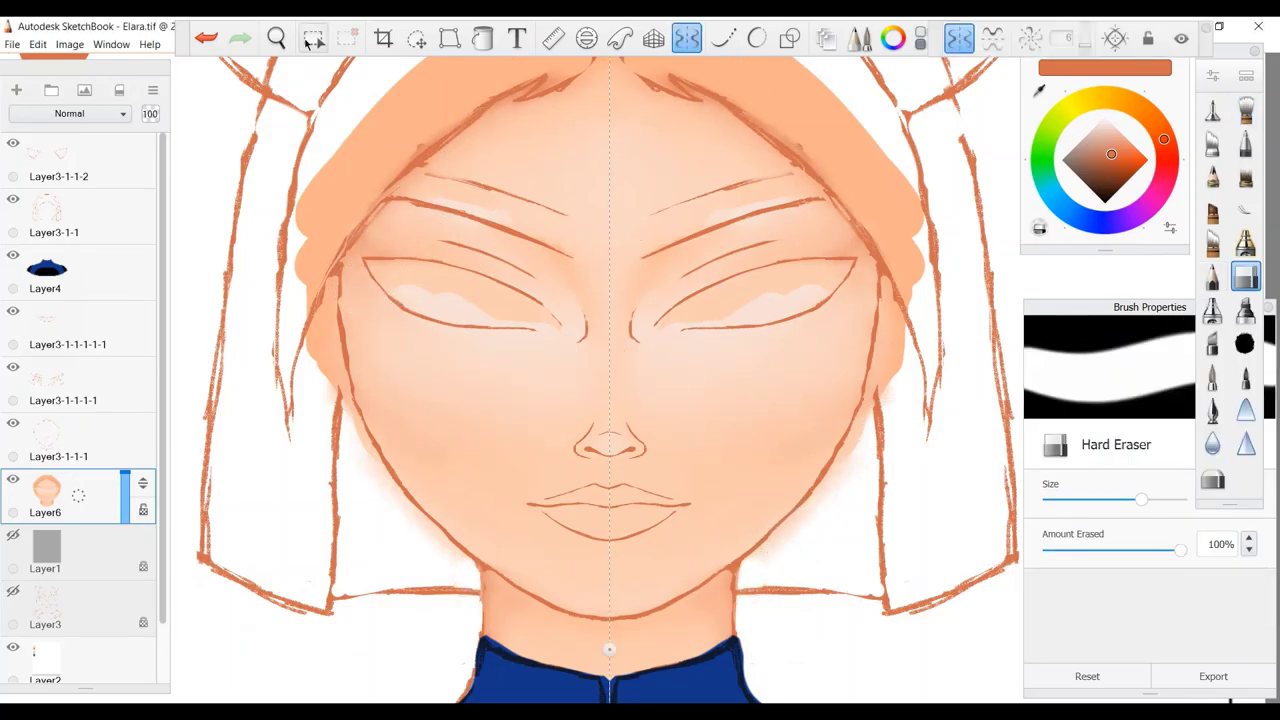
pyautogui.press('x')
# Show the grey background on Layer1 and add a new layer above the blue clothing layer.
pyautogui.scroll(-3, 429, 414)
pyautogui.scroll(4, 429, 414)
pyautogui.click(13, 535)
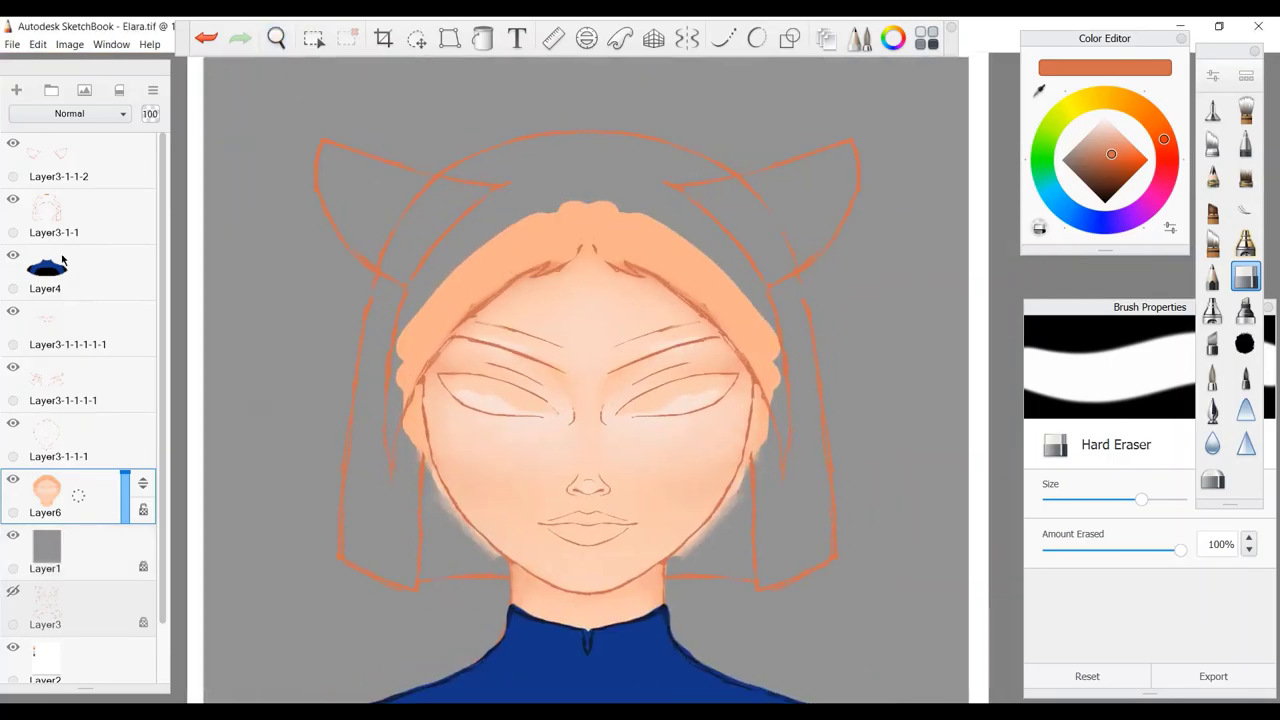
pyautogui.click(62, 260)
pyautogui.click(16, 90)
# Block in near-black hair over the crown and both sides of the head with the Felt Pen at size 56.4.
pyautogui.click(1213, 108)
pyautogui.click(1091, 189)
pyautogui.press('x')
pyautogui.moveTo(606, 249)
pyautogui.mouseDown()
pyautogui.moveTo(599, 192)
pyautogui.moveTo(720, 260)
pyautogui.moveTo(766, 437)
pyautogui.moveTo(766, 417)
pyautogui.mouseUp()
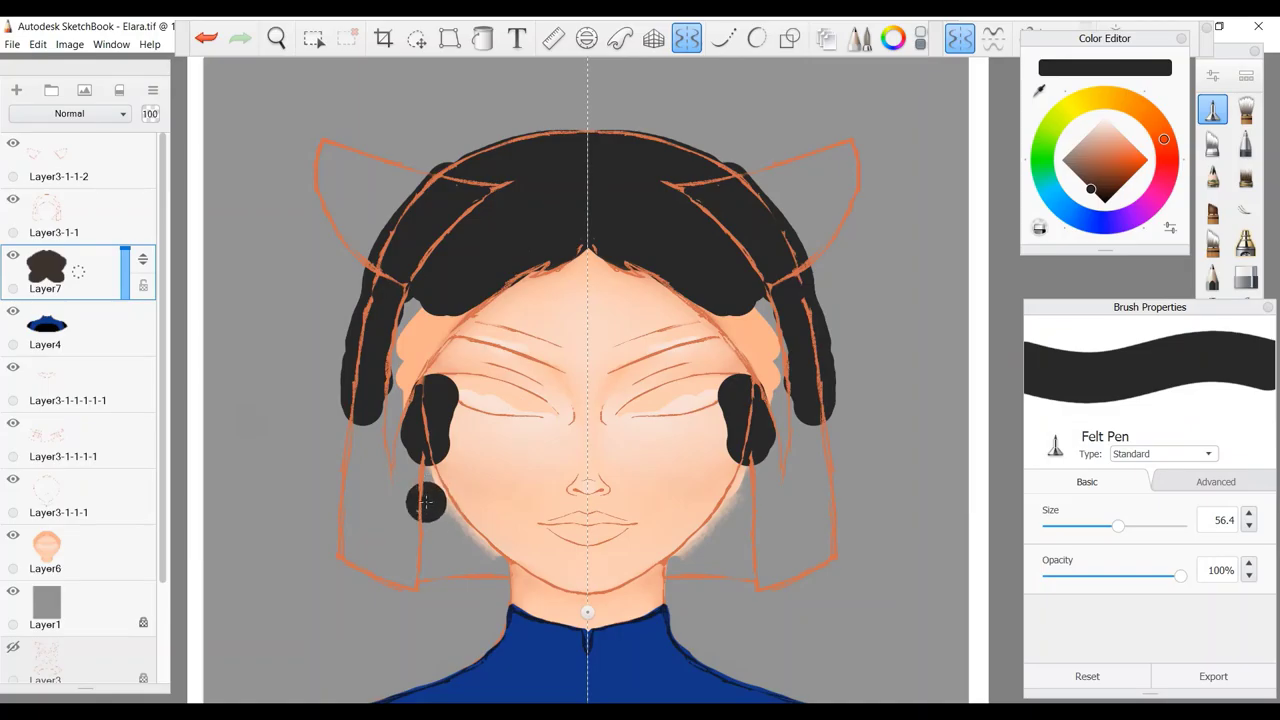
pyautogui.moveTo(425, 503); pyautogui.dragTo(495, 545)
# Fill the lower ends of the hair with dark grey using the Felt Pen at size 31.1.
pyautogui.press('[')
pyautogui.moveTo(843, 466); pyautogui.dragTo(829, 409)
pyautogui.click(777, 558)
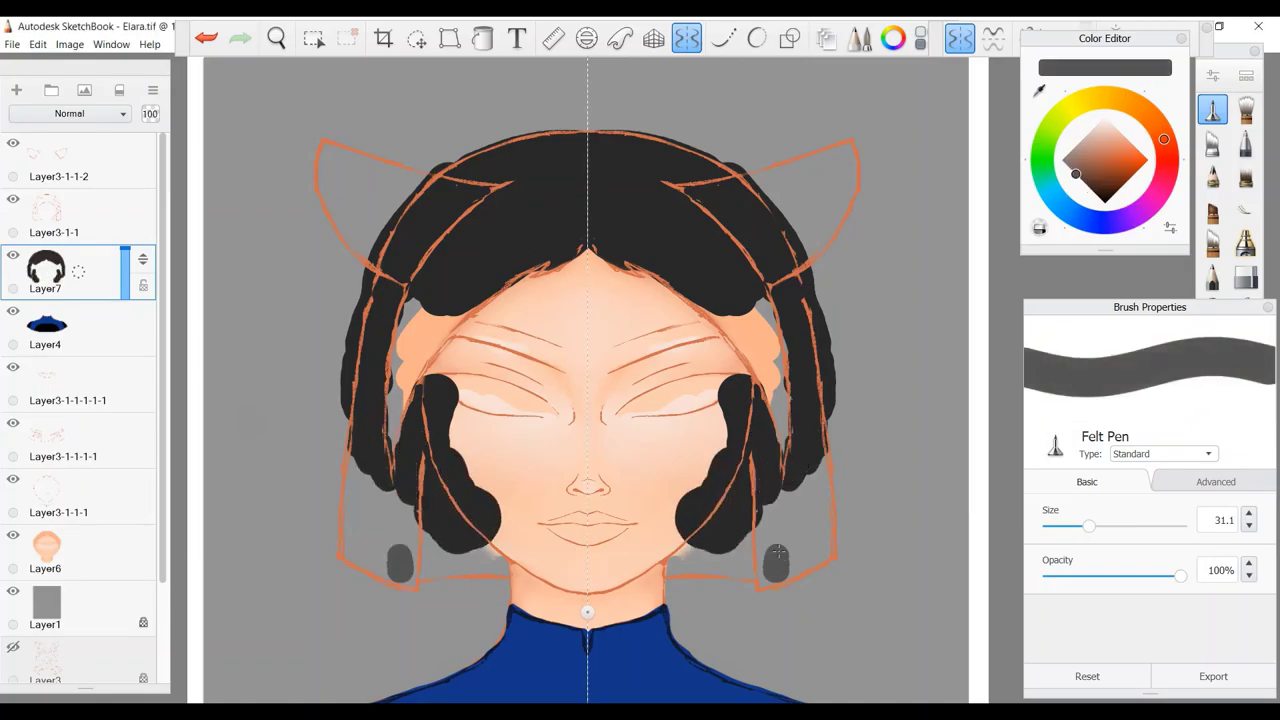
pyautogui.moveTo(777, 551)
pyautogui.mouseDown()
pyautogui.moveTo(822, 478)
pyautogui.moveTo(760, 330)
pyautogui.moveTo(792, 495)
pyautogui.moveTo(745, 540)
pyautogui.moveTo(728, 520)
pyautogui.moveTo(734, 504)
pyautogui.mouseUp()
# Blend the black and grey hair with the Hair copy smudge brush and erase the stray marks beside the eyes.
pyautogui.click(1213, 143)
pyautogui.click(1213, 243)
pyautogui.moveTo(378, 432)
pyautogui.mouseDown()
pyautogui.moveTo(411, 341)
pyautogui.moveTo(435, 344)
pyautogui.moveTo(405, 381)
pyautogui.moveTo(466, 265)
pyautogui.moveTo(402, 384)
pyautogui.moveTo(599, 367)
pyautogui.moveTo(715, 378)
pyautogui.moveTo(453, 380)
pyautogui.mouseUp()
pyautogui.press('e')
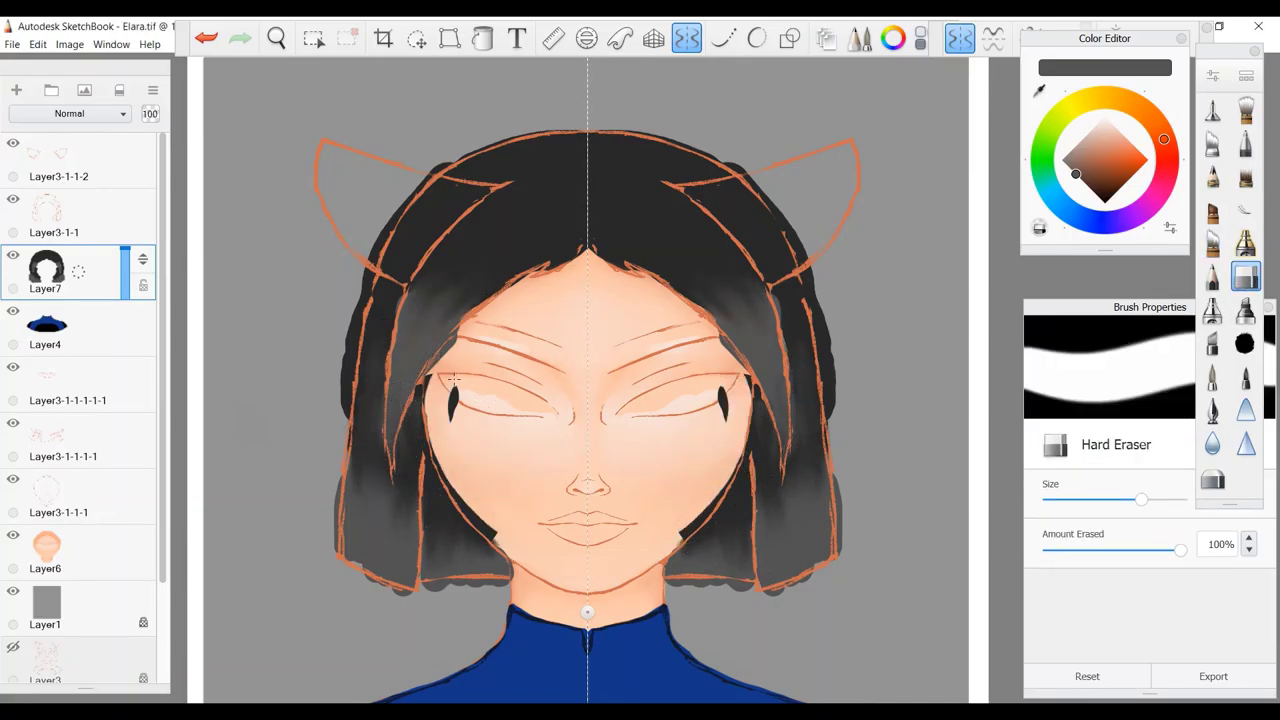
# Set the hair line art on Layer3-1-1 to Multiply and fill gaps along the hairline and outer hair edges.
pyautogui.click(55, 201)
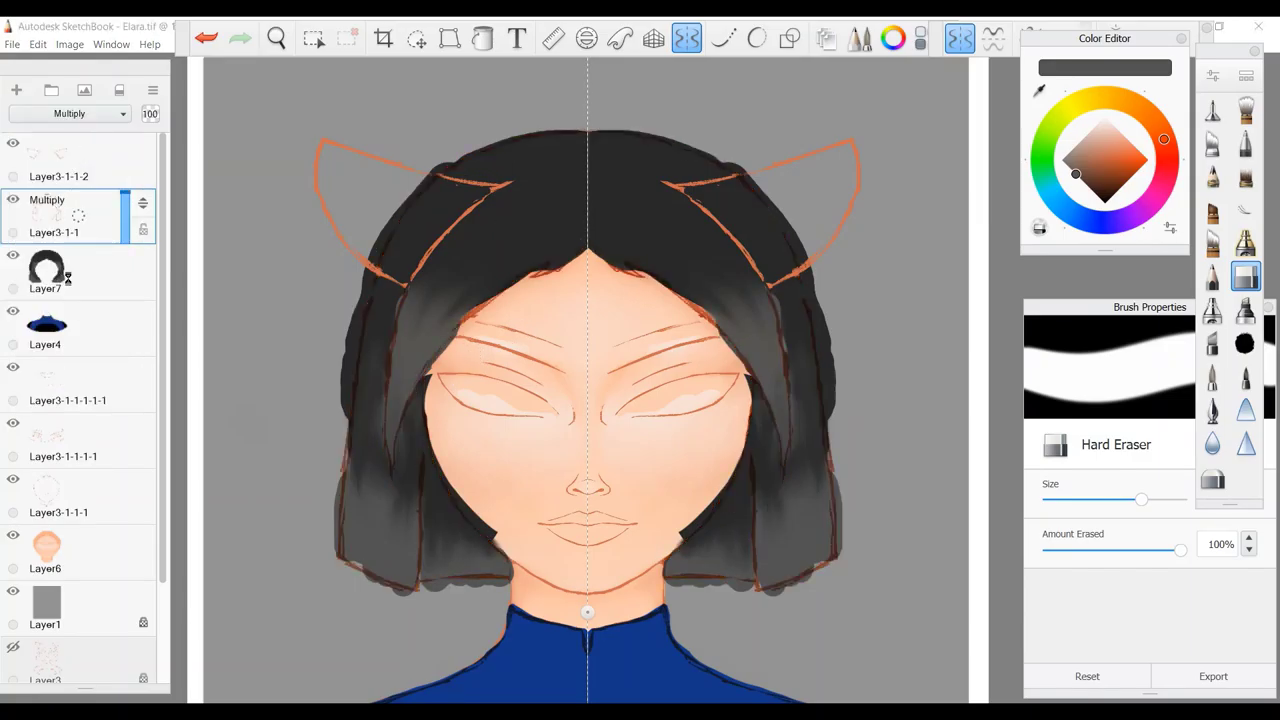
pyautogui.press('e')
pyautogui.moveTo(828, 477); pyautogui.dragTo(836, 440)
pyautogui.moveTo(460, 325); pyautogui.dragTo(530, 280)
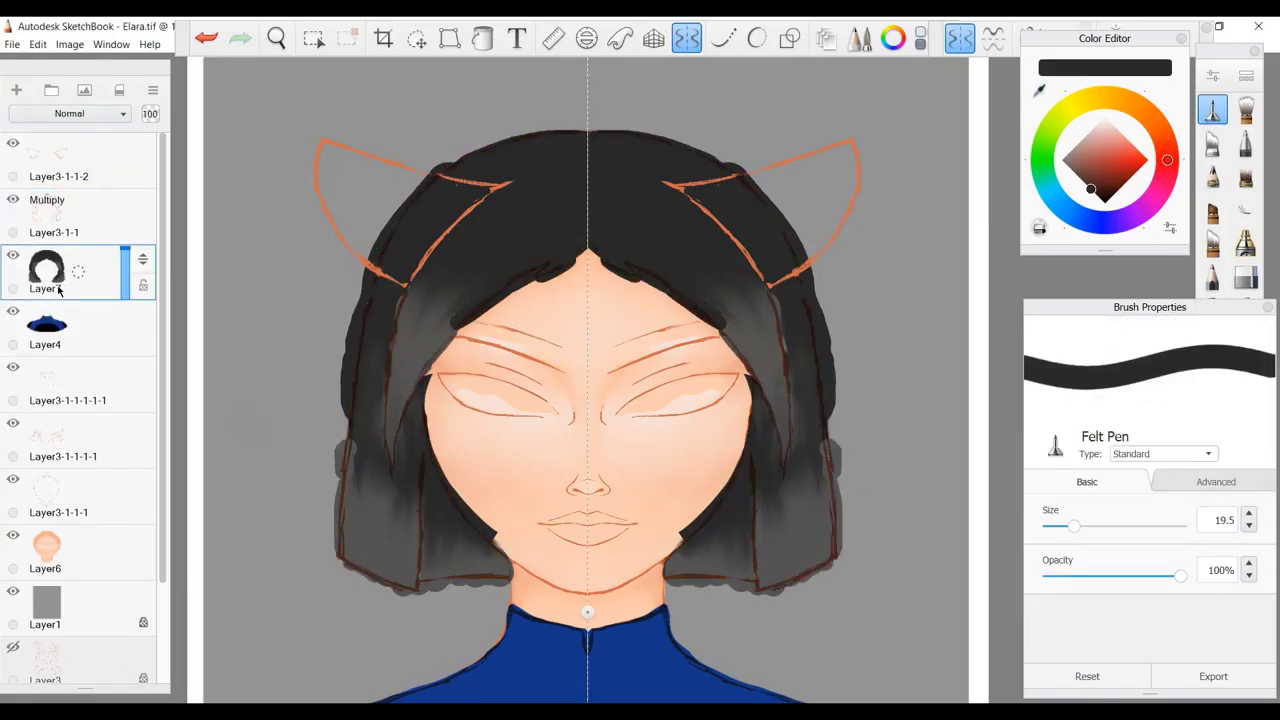
# Merge the hair line art into Layer7 and blend its lines with the Hair copy brush at size 69.3.
pyautogui.click(53, 265)
pyautogui.press('e')
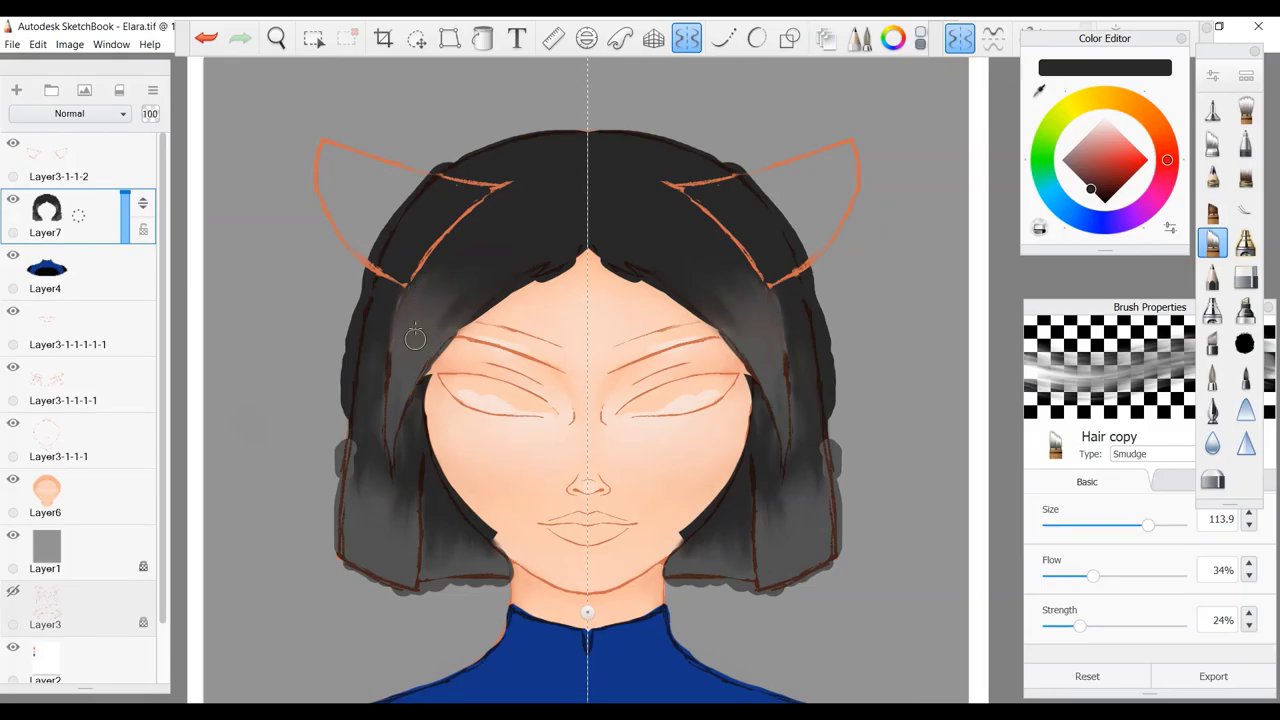
pyautogui.moveTo(1148, 525); pyautogui.dragTo(1126, 525)
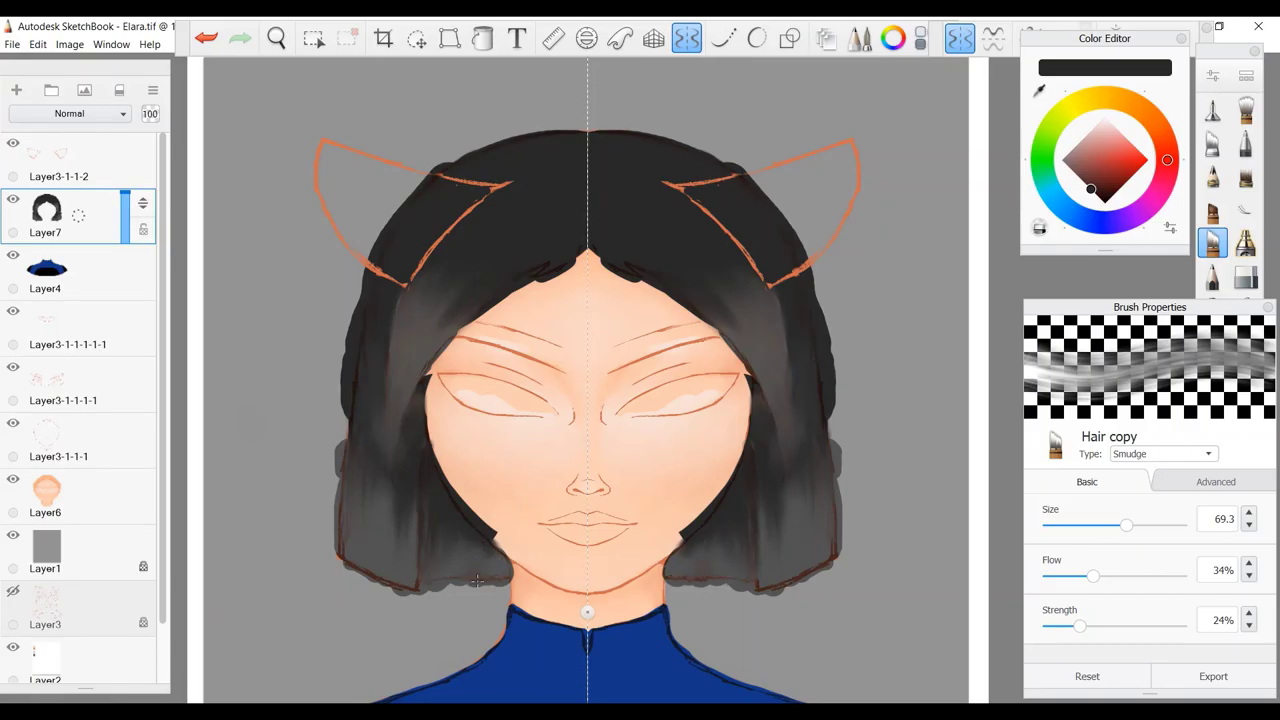
# Clean up the hair's outer edges, lower ends and jawline border with the Hard Eraser.
pyautogui.press('e')
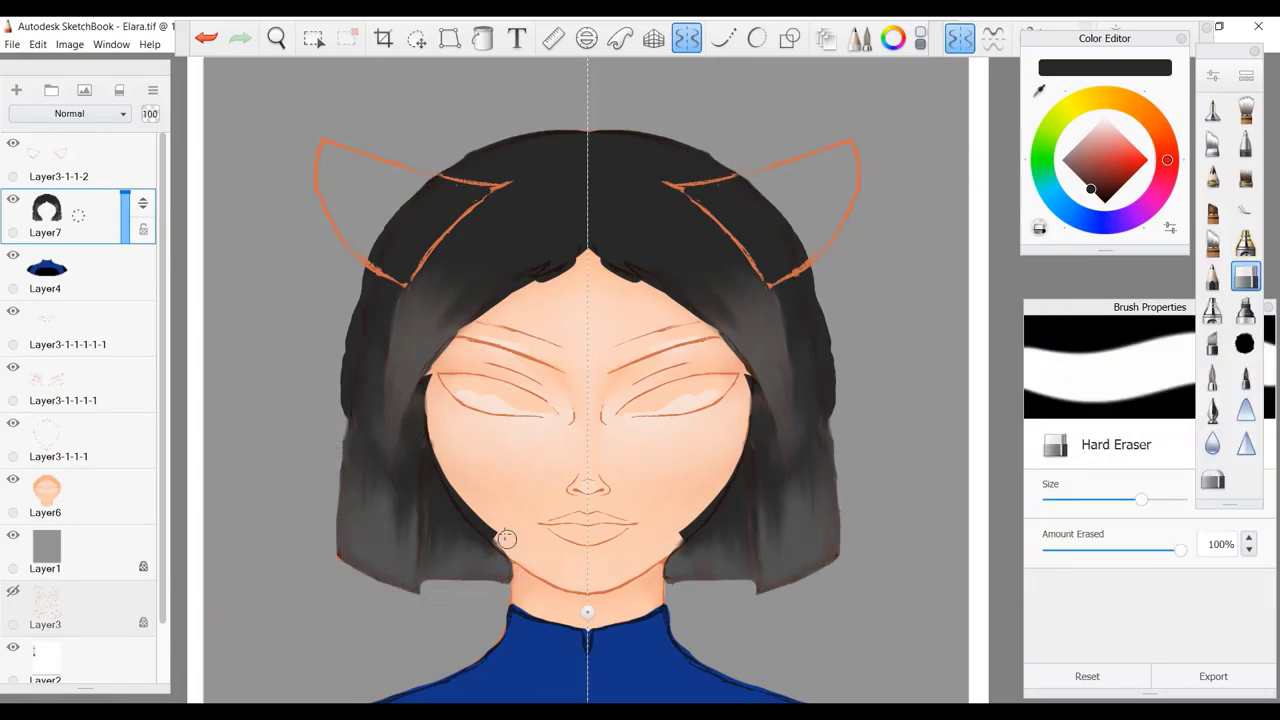
pyautogui.moveTo(506, 538); pyautogui.dragTo(440, 462)
pyautogui.moveTo(348, 322); pyautogui.dragTo(331, 424)
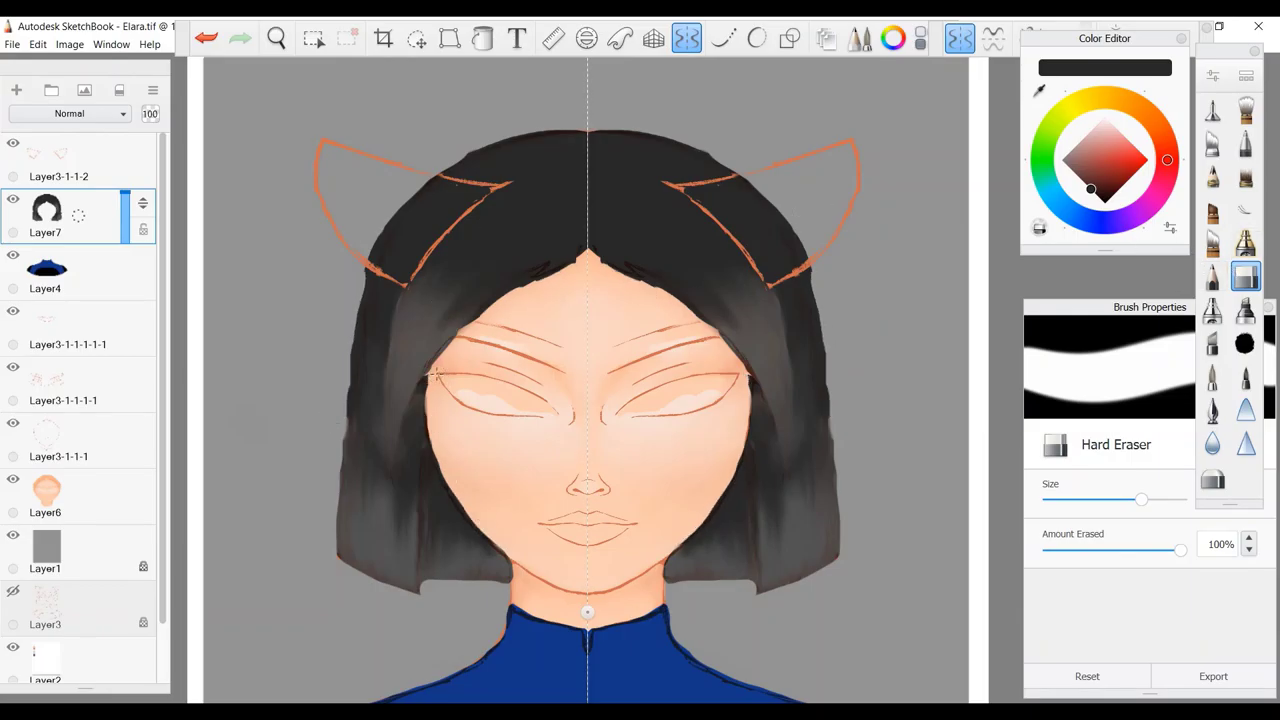
# Sketch grey highlight strands on the front locks and lower hair ends with Pencil Pal at size 8.5.
pyautogui.press('e')
pyautogui.keyDown('alt'); pyautogui.click(395, 420); pyautogui.keyUp('alt')
pyautogui.moveTo(410, 390); pyautogui.dragTo(388, 455)
pyautogui.moveTo(398, 340); pyautogui.dragTo(383, 400)
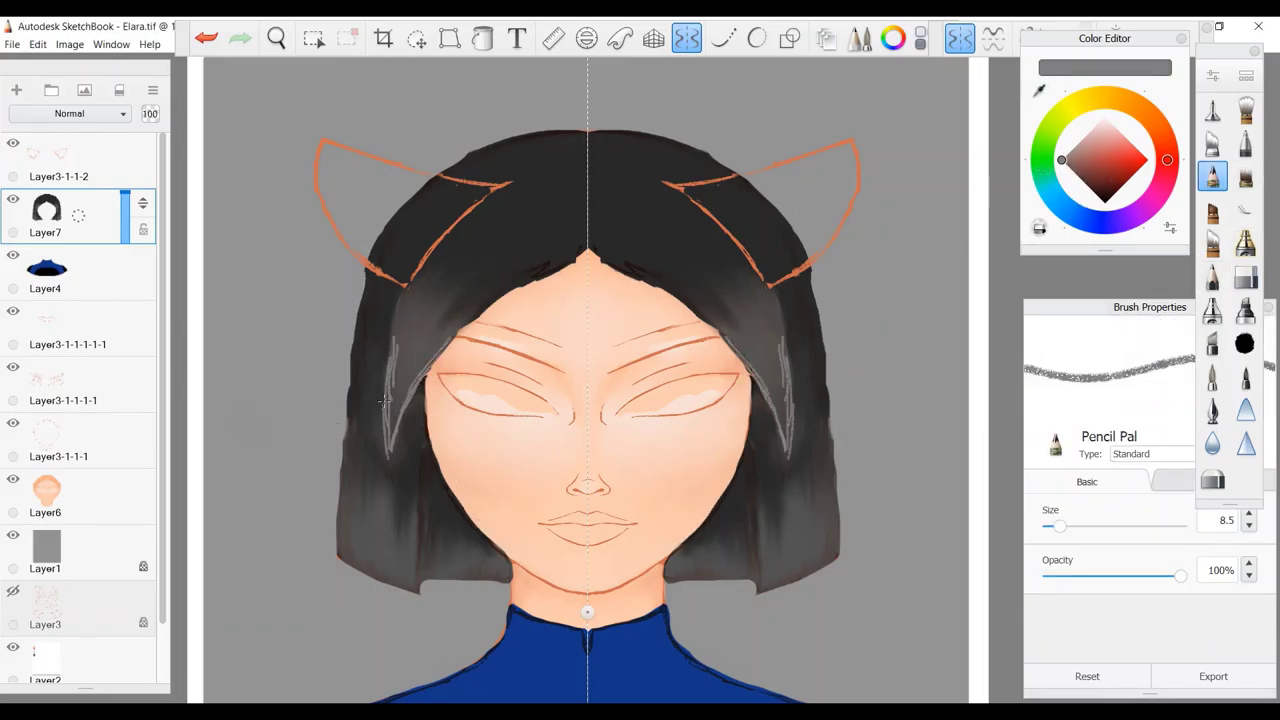
pyautogui.moveTo(367, 567)
pyautogui.mouseDown()
pyautogui.moveTo(470, 575)
pyautogui.moveTo(462, 555)
pyautogui.mouseUp()
# Draw black strands over the crown, parting and sides of the hair with Pencil Pal at size 8.5.
pyautogui.keyDown('alt'); pyautogui.click(560, 210); pyautogui.keyUp('alt')
pyautogui.moveTo(560, 215); pyautogui.dragTo(545, 262)
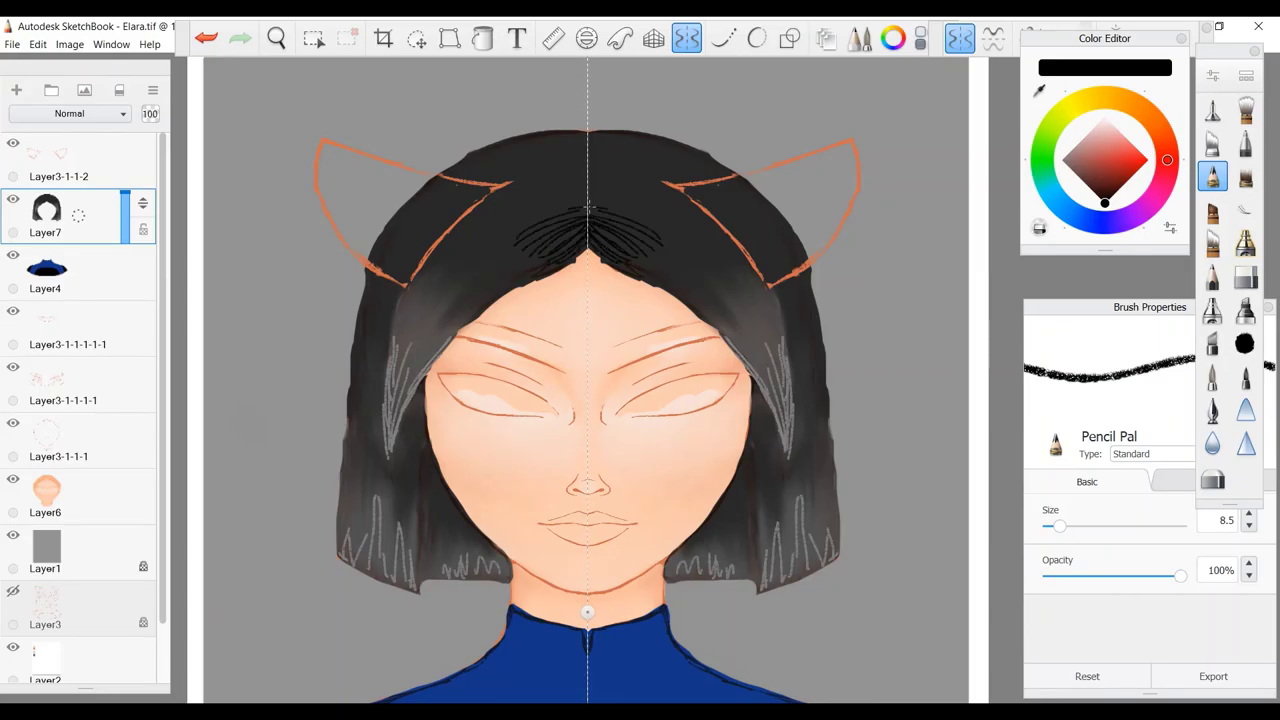
pyautogui.moveTo(555, 175); pyautogui.dragTo(590, 172)
pyautogui.moveTo(530, 140); pyautogui.dragTo(490, 178)
pyautogui.moveTo(405, 280)
pyautogui.mouseDown()
pyautogui.moveTo(378, 345)
pyautogui.moveTo(372, 458)
pyautogui.mouseUp()
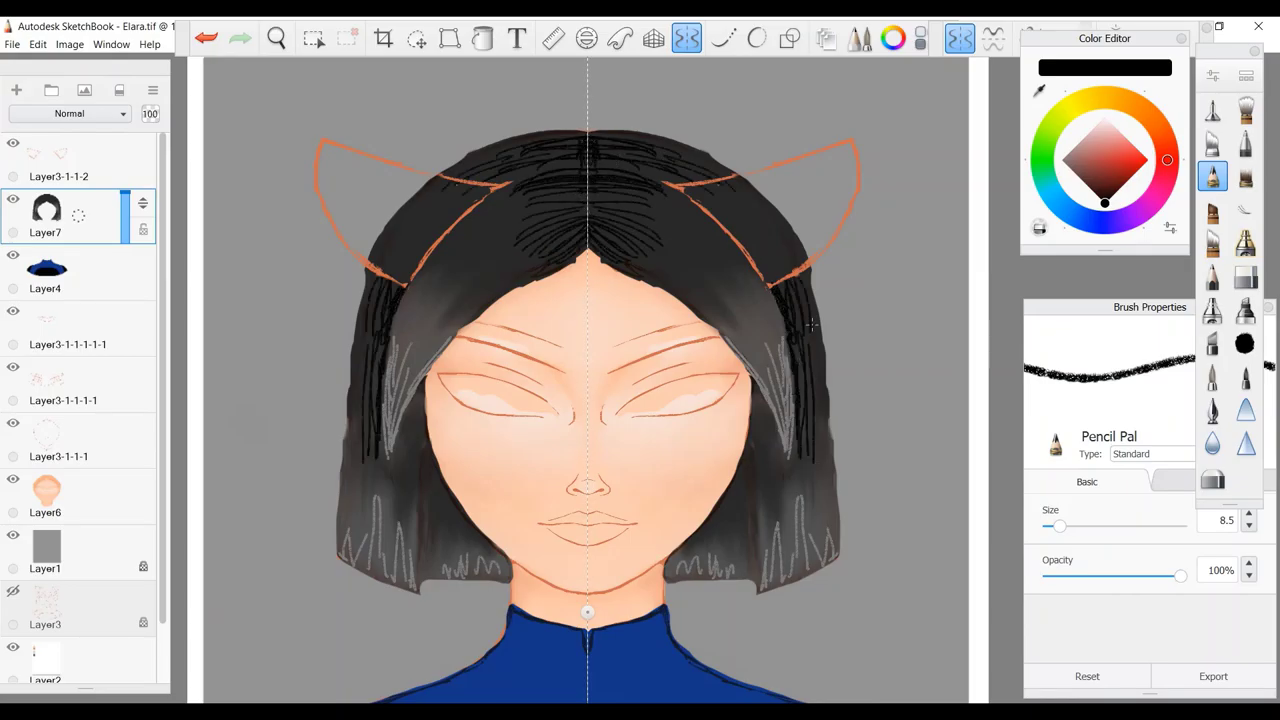
pyautogui.moveTo(400, 390); pyautogui.dragTo(404, 437)
# Smudge the hair ends, front locks and side strands with the Hair copy brush at size 69.3.
pyautogui.click(1212, 242)
pyautogui.moveTo(771, 455); pyautogui.dragTo(771, 490)
pyautogui.moveTo(772, 408); pyautogui.dragTo(764, 583)
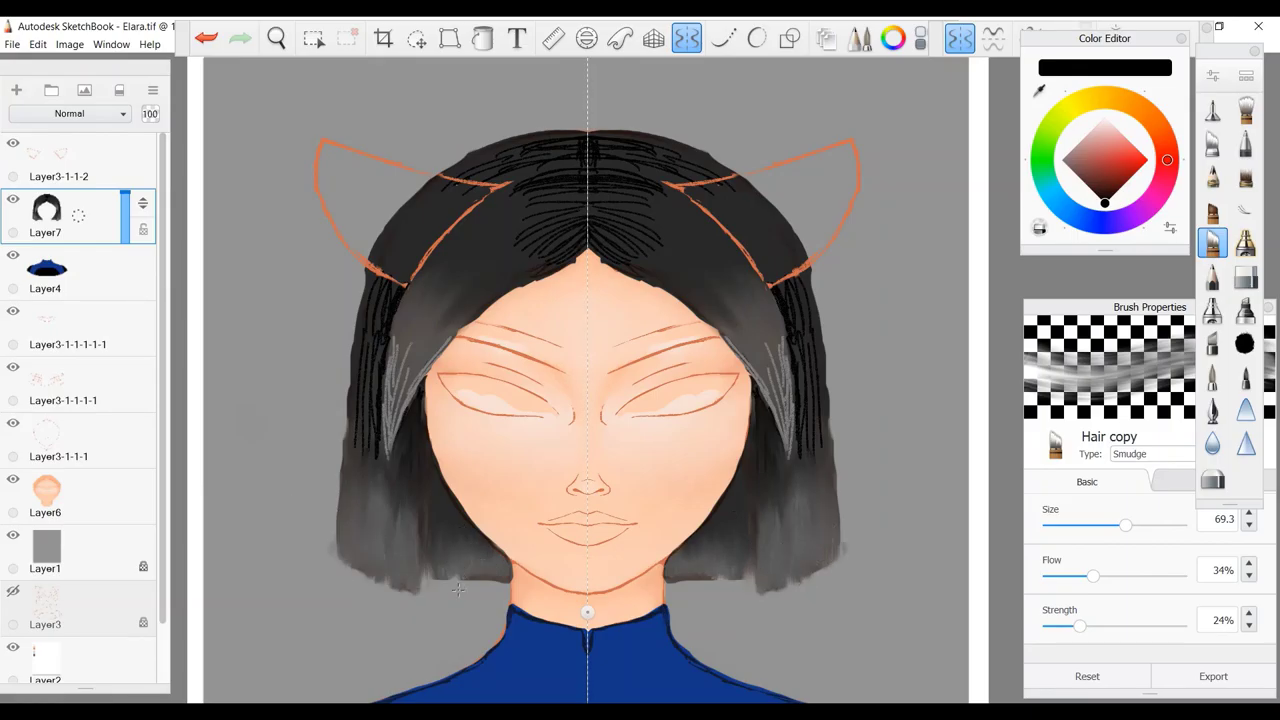
pyautogui.moveTo(405, 340); pyautogui.dragTo(410, 425)
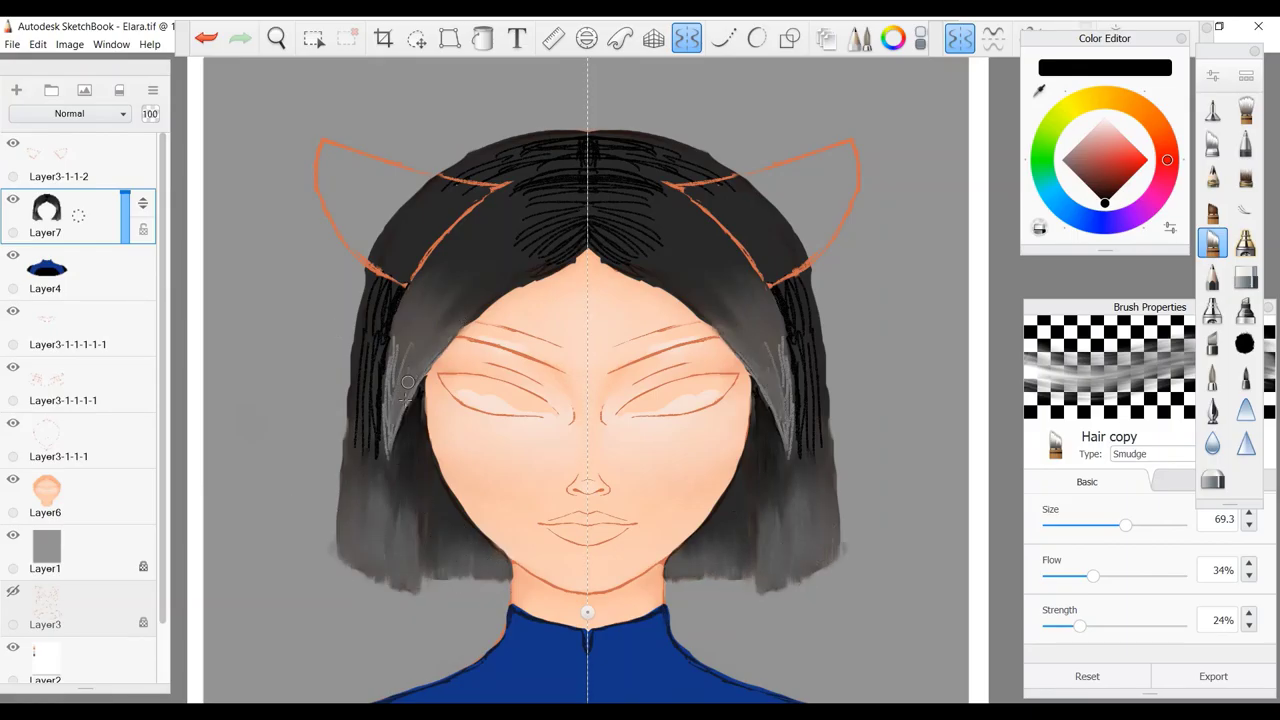
pyautogui.moveTo(395, 285); pyautogui.dragTo(395, 430)
pyautogui.moveTo(375, 375); pyautogui.dragTo(365, 460)
pyautogui.moveTo(380, 285); pyautogui.dragTo(371, 377)
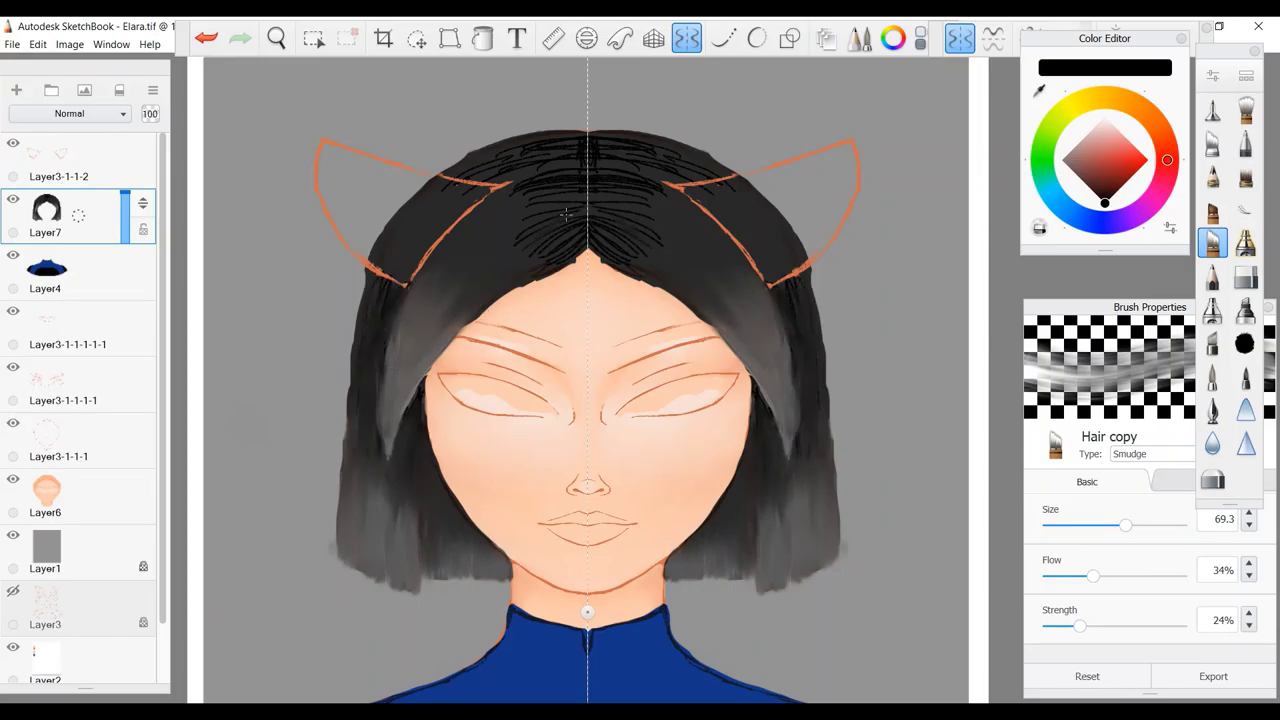
# Blend the crown strands with the Hair copy brush at size 137.1 and feather the hairline at size 42.1.
pyautogui.moveTo(565, 215); pyautogui.dragTo(598, 213)
pyautogui.press(']')
pyautogui.moveTo(595, 158); pyautogui.dragTo(666, 167)
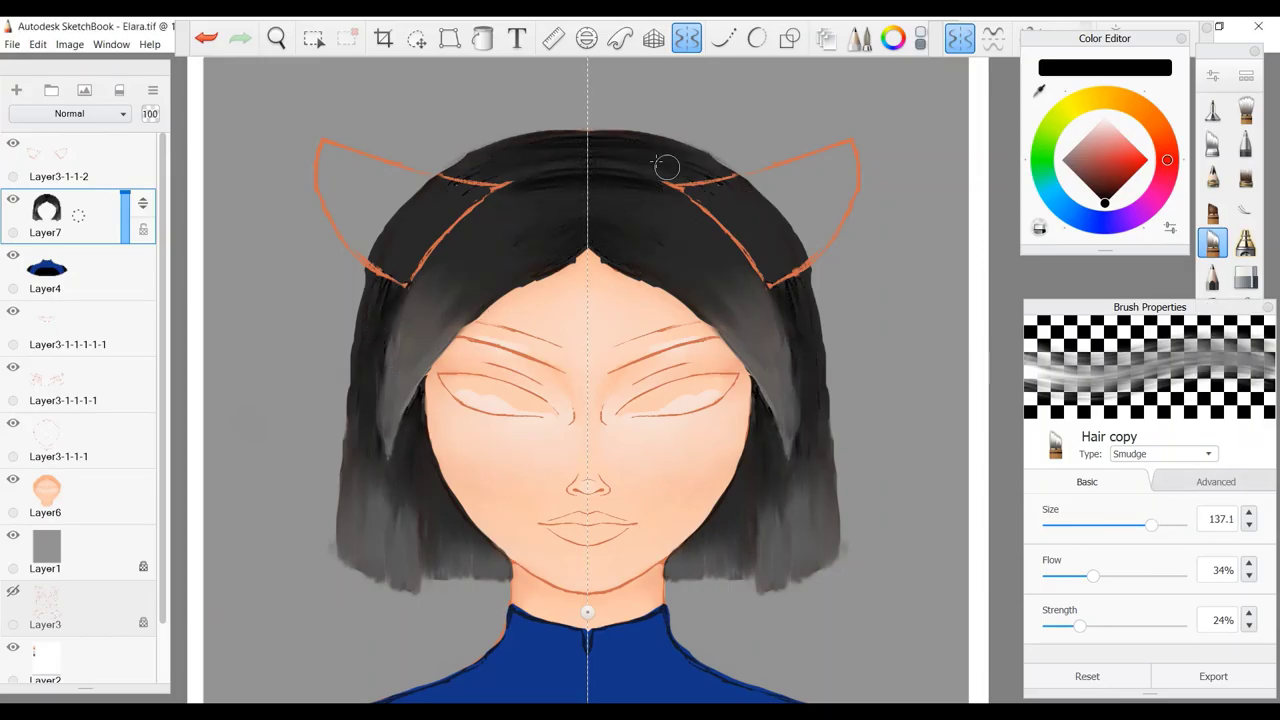
pyautogui.press('[')
pyautogui.moveTo(505, 295); pyautogui.dragTo(568, 258)
pyautogui.press('x')
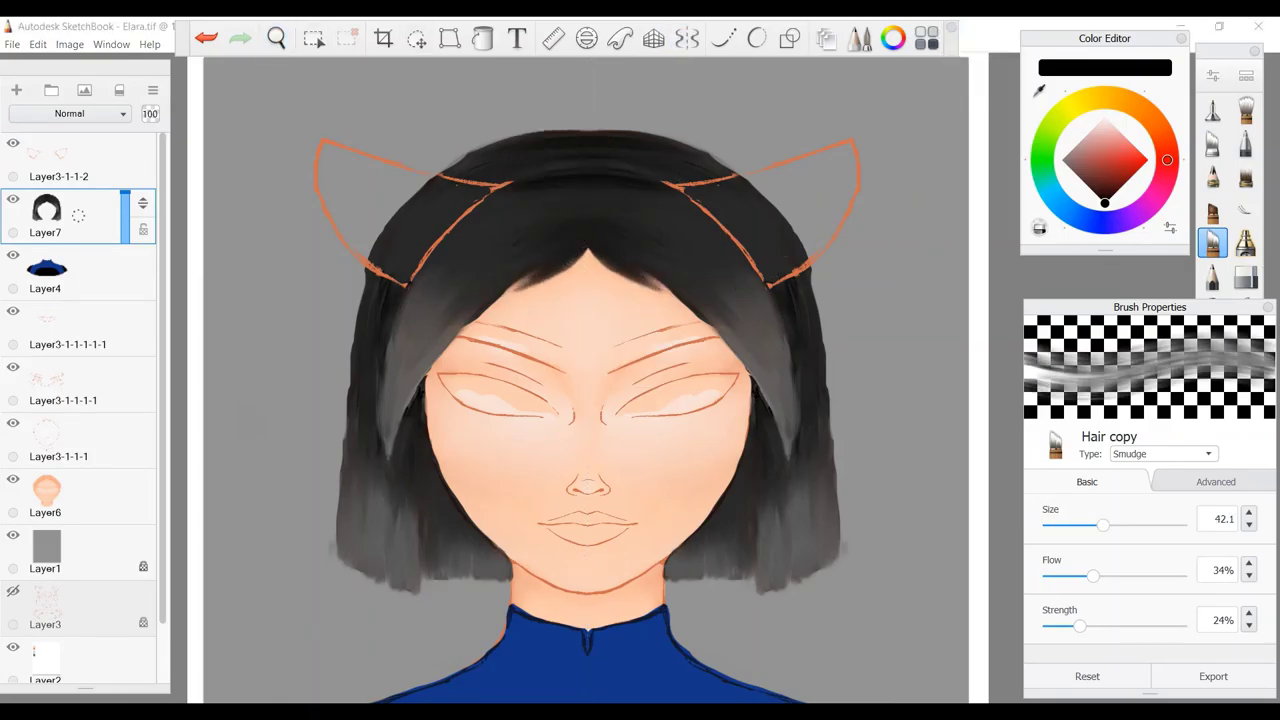
# Paint long dark grey front locks down to the hair ends and blend them with the Hair copy brush.
pyautogui.press('x')
pyautogui.moveTo(412, 375)
pyautogui.mouseDown()
pyautogui.moveTo(382, 460)
pyautogui.moveTo(397, 385)
pyautogui.mouseUp()
pyautogui.click(1074, 173)
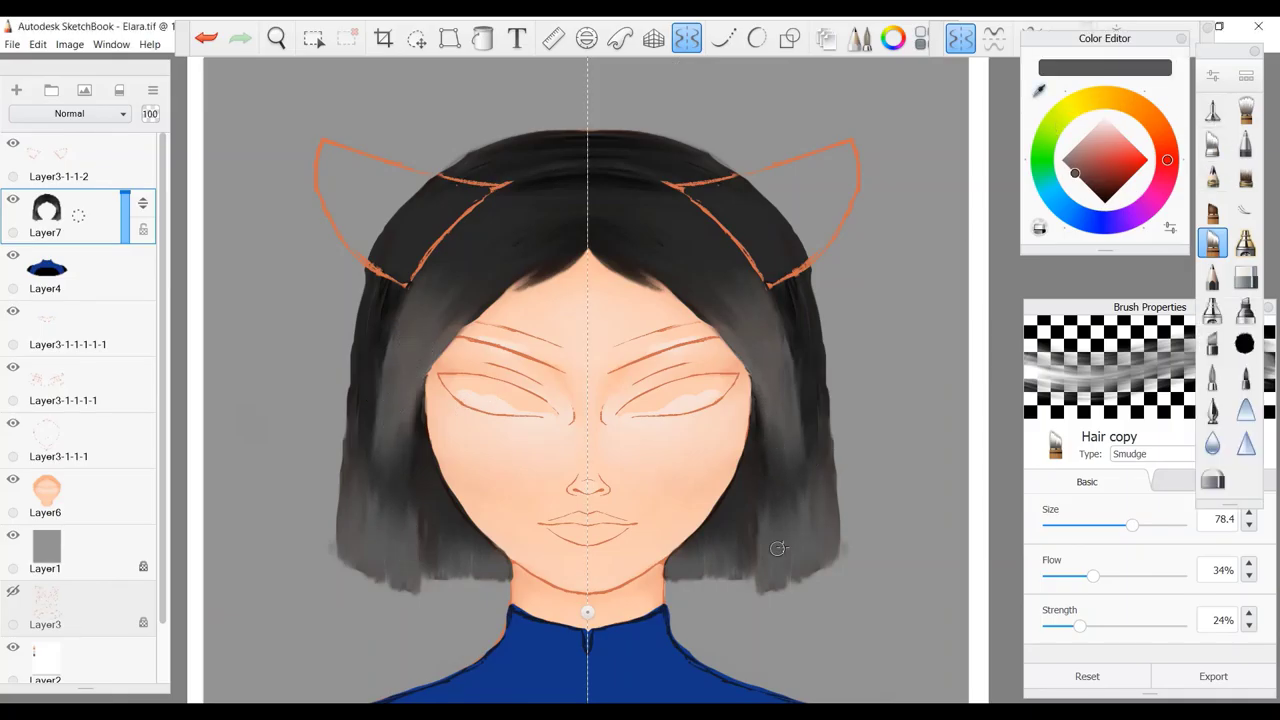
pyautogui.click(1212, 110)
pyautogui.moveTo(801, 440); pyautogui.dragTo(801, 476)
pyautogui.moveTo(767, 395); pyautogui.dragTo(770, 530)
# Add darker strands on the hair sides with the Felt Pen at size 19.5 and smudge them with Hair copy at size 78.4.
pyautogui.keyDown('alt'); pyautogui.click(784, 432); pyautogui.keyUp('alt')
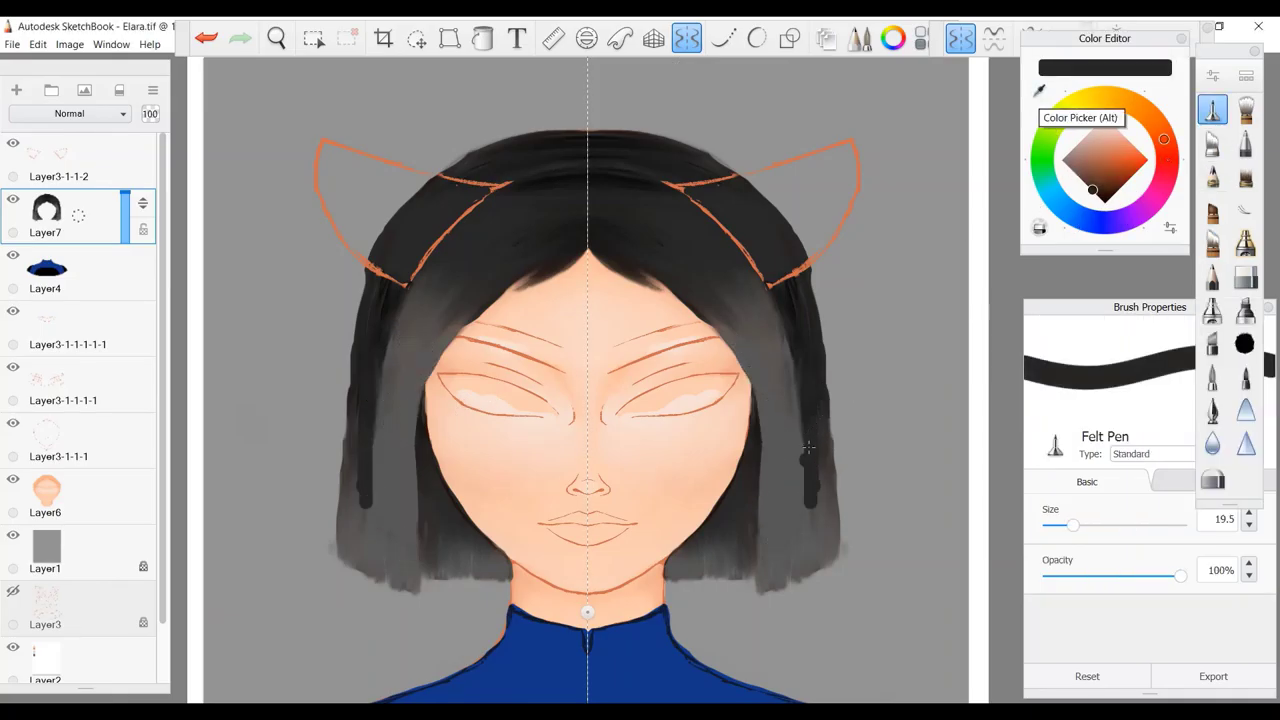
pyautogui.moveTo(812, 492)
pyautogui.mouseDown()
pyautogui.moveTo(810, 562)
pyautogui.moveTo(810, 517)
pyautogui.moveTo(772, 470)
pyautogui.mouseUp()
pyautogui.hotkey('ctrl', 'z')
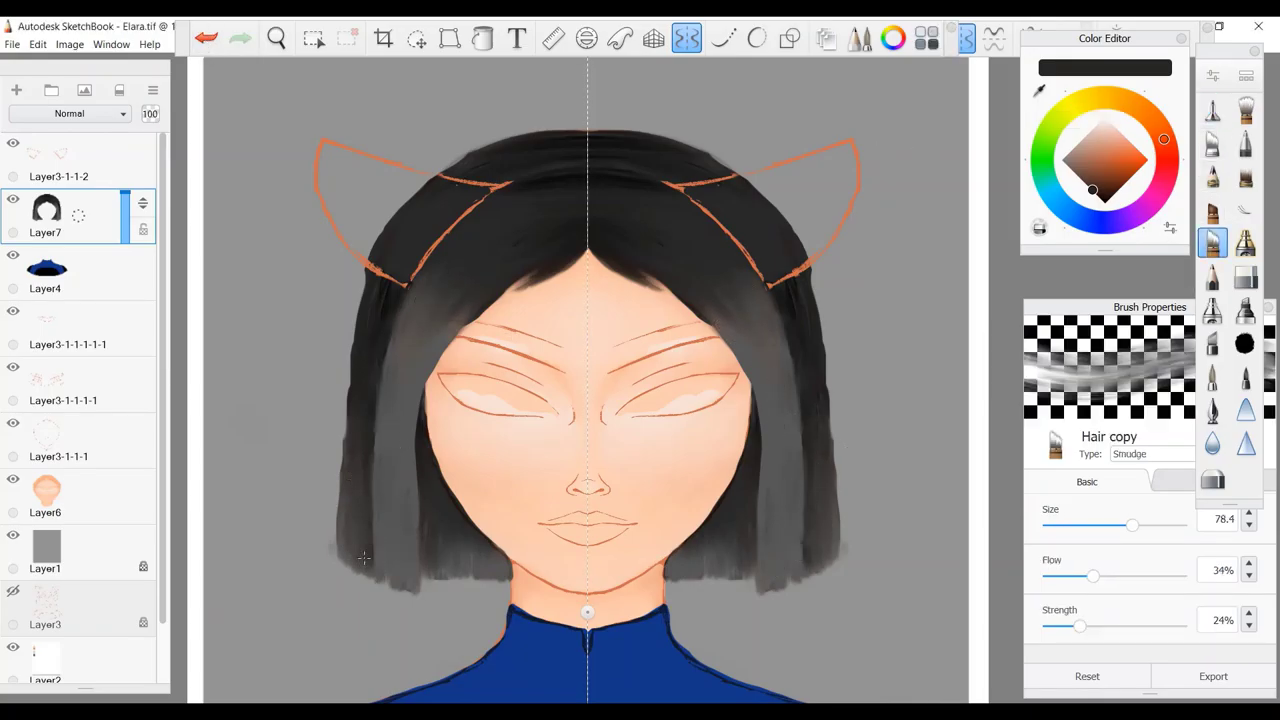
pyautogui.moveTo(406, 386); pyautogui.dragTo(414, 498)
pyautogui.moveTo(430, 415); pyautogui.dragTo(428, 360)
# Soften the hair's outer contour, crown and forehead hairline with the Hair copy brush at size 78.4.
pyautogui.click(1212, 110)
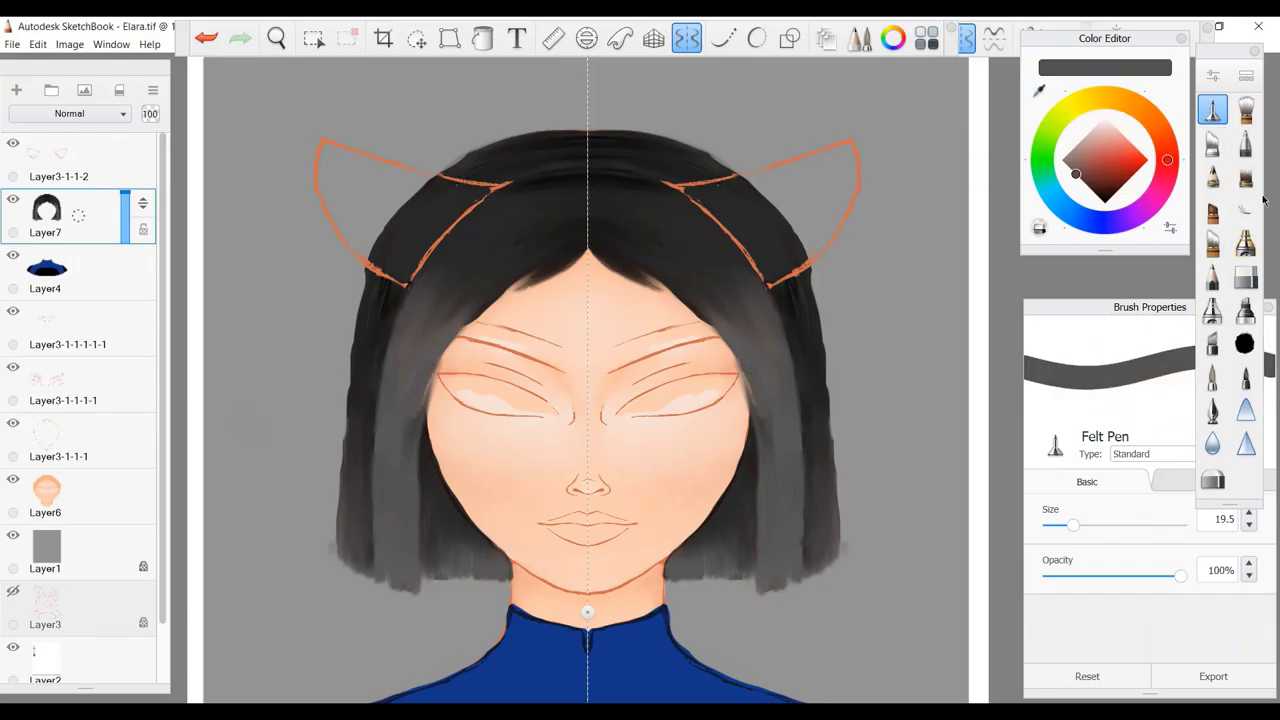
pyautogui.click(1212, 243)
pyautogui.moveTo(366, 320)
pyautogui.mouseDown()
pyautogui.moveTo(374, 251)
pyautogui.moveTo(357, 463)
pyautogui.moveTo(394, 237)
pyautogui.moveTo(502, 157)
pyautogui.mouseUp()
pyautogui.moveTo(588, 142)
pyautogui.mouseDown()
pyautogui.moveTo(655, 139)
pyautogui.moveTo(748, 208)
pyautogui.mouseUp()
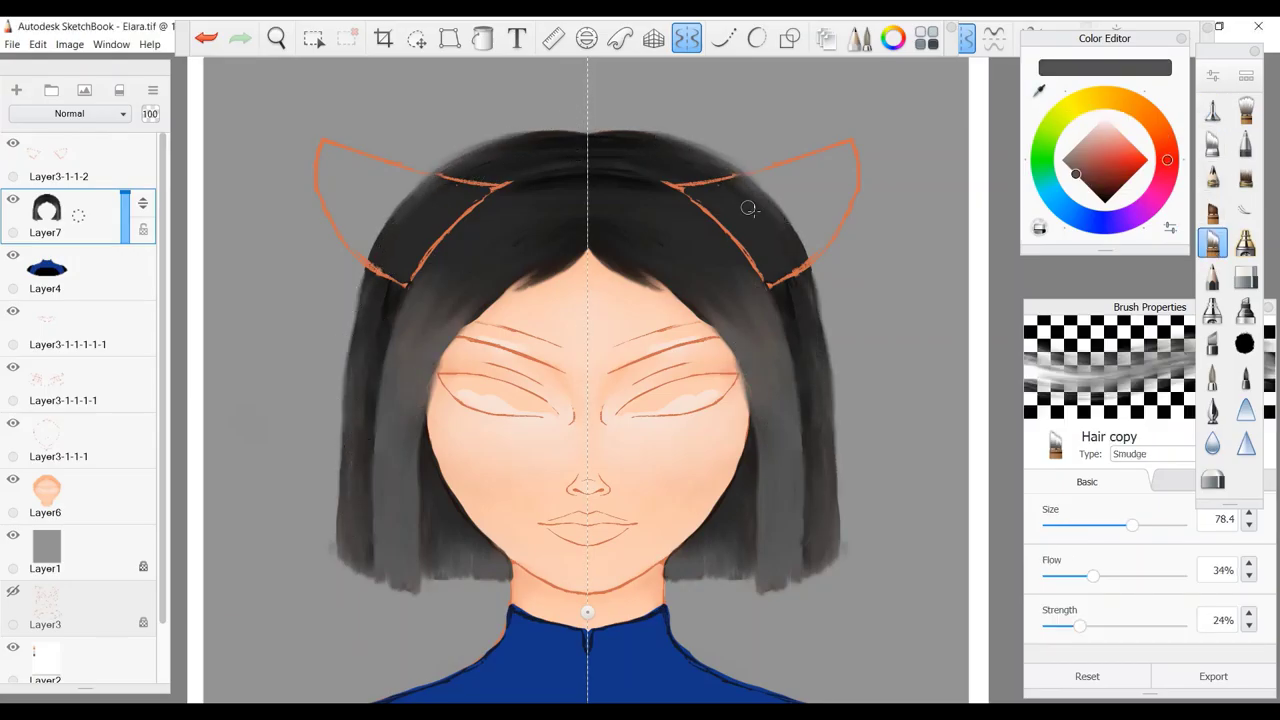
pyautogui.moveTo(468, 333)
pyautogui.mouseDown()
pyautogui.moveTo(554, 268)
pyautogui.moveTo(472, 316)
pyautogui.mouseUp()
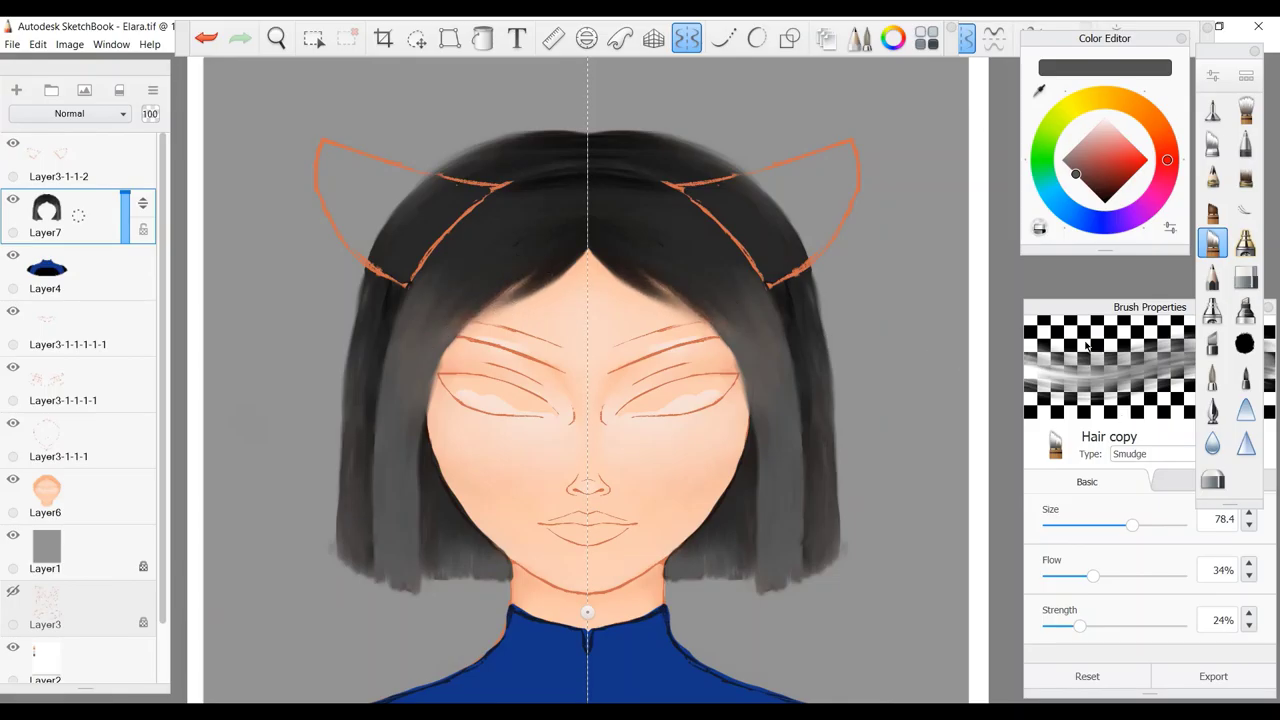
# Pull fine strands over the hairline and centre parting with Hair copy at 52% flow and 49% strength, without symmetry at the parting.
pyautogui.scroll(3, 434, 149)
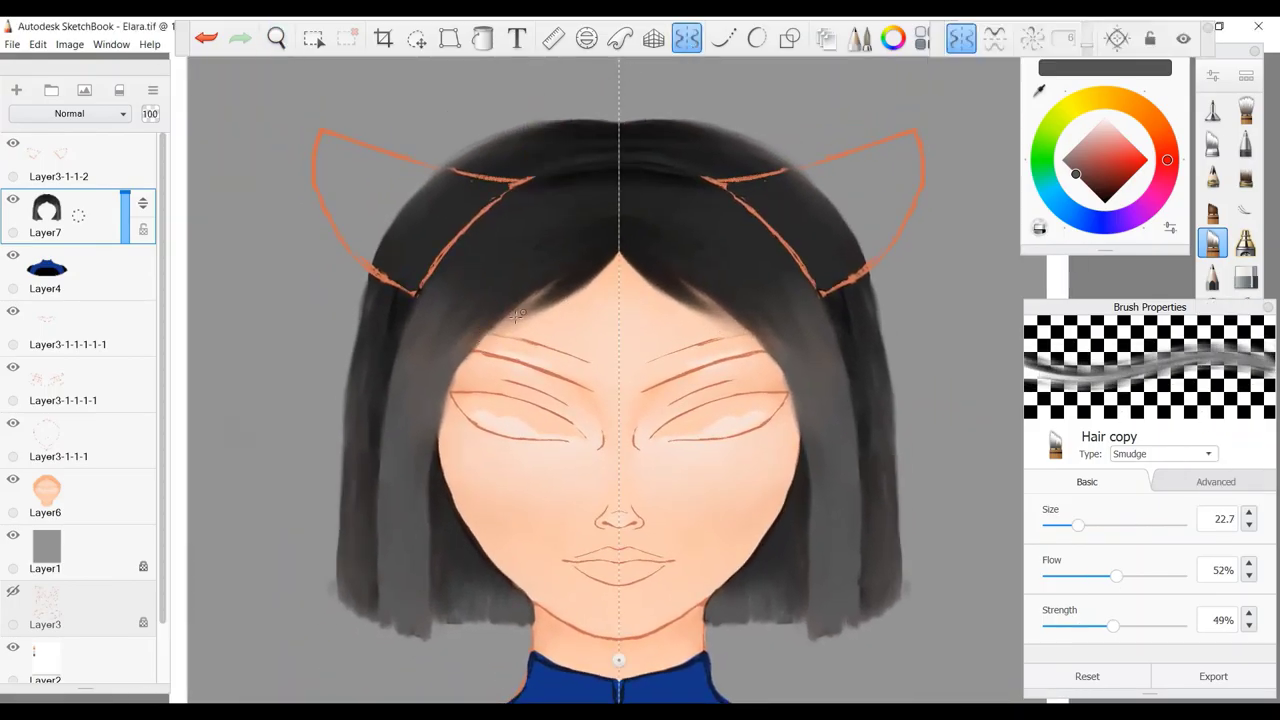
pyautogui.moveTo(470, 360)
pyautogui.mouseDown()
pyautogui.moveTo(520, 302)
pyautogui.moveTo(558, 306)
pyautogui.mouseUp()
pyautogui.click(686, 38)
pyautogui.moveTo(631, 250)
pyautogui.mouseDown()
pyautogui.moveTo(637, 261)
pyautogui.moveTo(562, 302)
pyautogui.mouseUp()
pyautogui.moveTo(600, 264); pyautogui.dragTo(546, 310)
pyautogui.moveTo(640, 255); pyautogui.dragTo(624, 284)
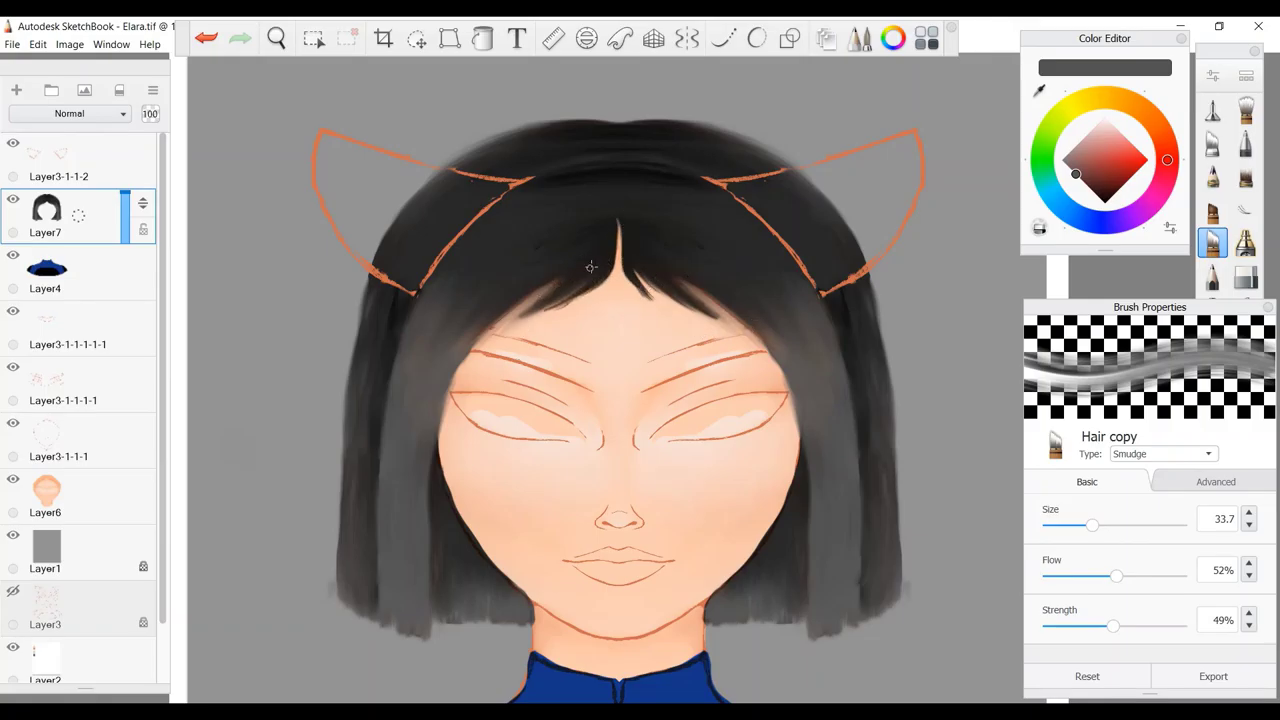
# Smudge the forehead hairline and the upper front locks on both sides with the Hair copy brush at size 64.1.
pyautogui.press(']')
pyautogui.press(']')
pyautogui.press(']')
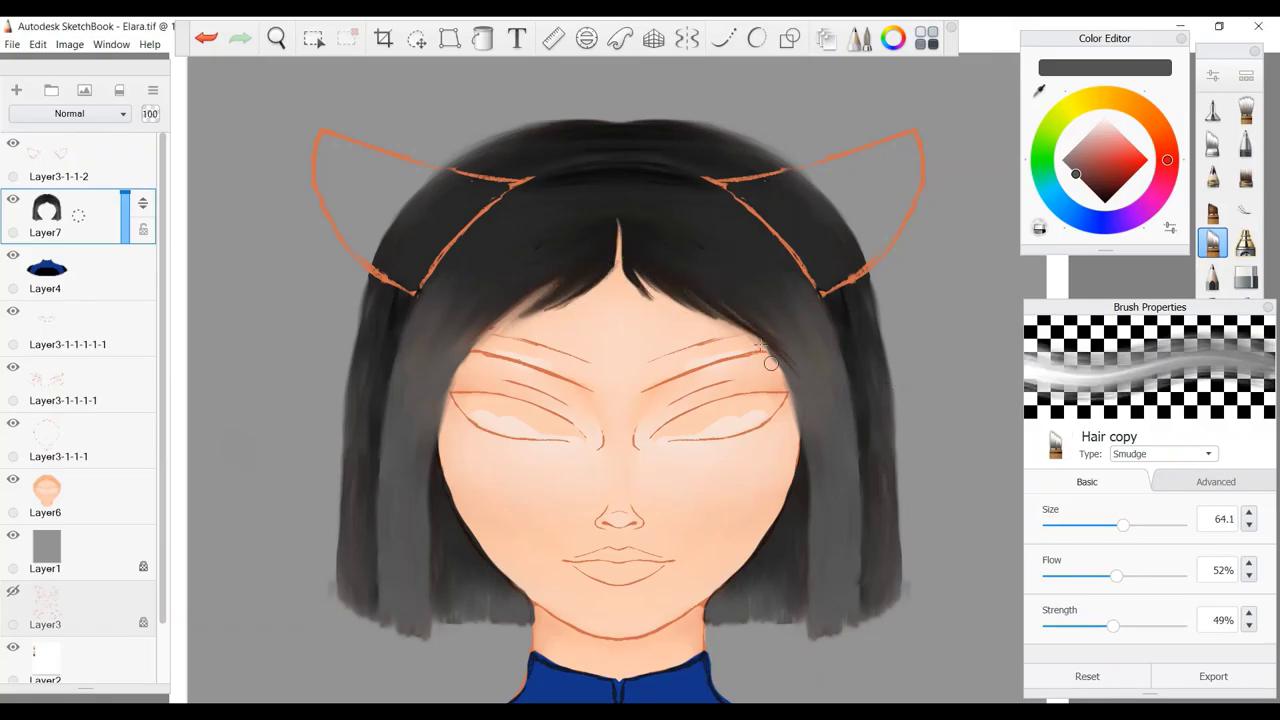
pyautogui.moveTo(555, 285); pyautogui.dragTo(470, 345)
pyautogui.moveTo(580, 270); pyautogui.dragTo(455, 350)
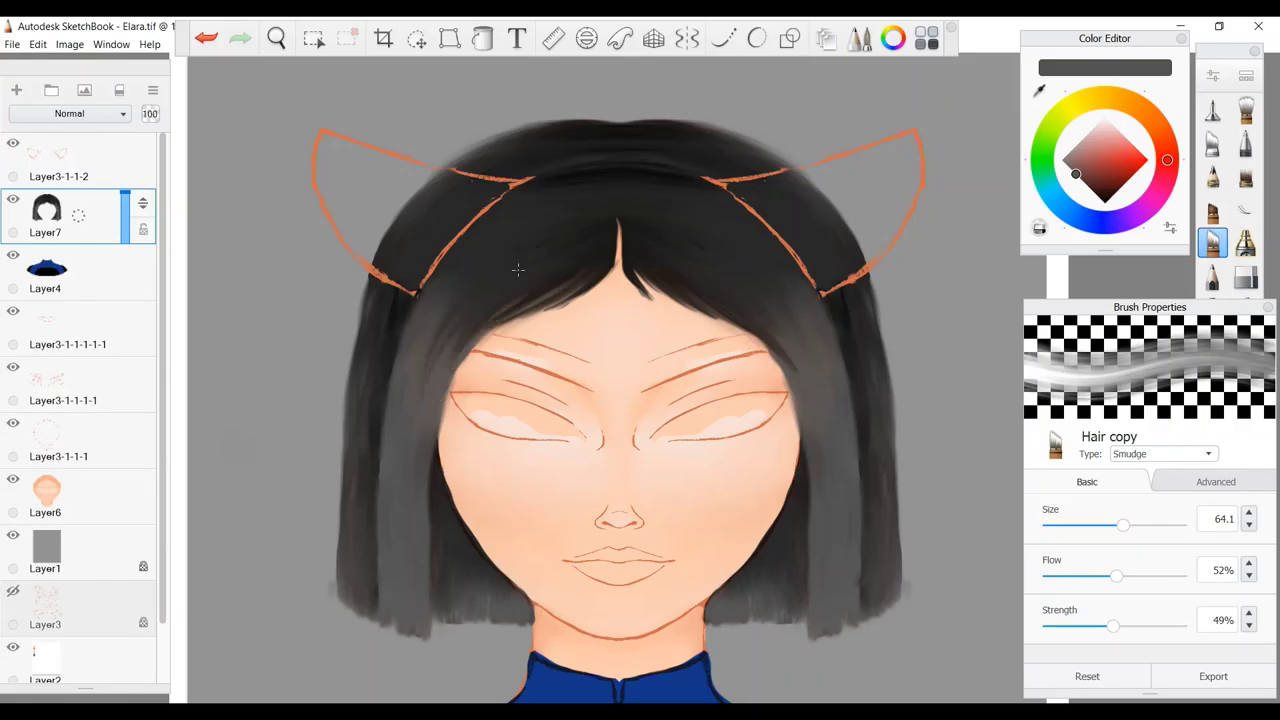
pyautogui.moveTo(445, 290); pyautogui.dragTo(415, 385)
pyautogui.moveTo(418, 318); pyautogui.dragTo(405, 430)
pyautogui.moveTo(812, 298); pyautogui.dragTo(792, 412)
# Lengthen the loose strand beside the centre parting with the Hair copy brush at size 46.7.
pyautogui.press('[')
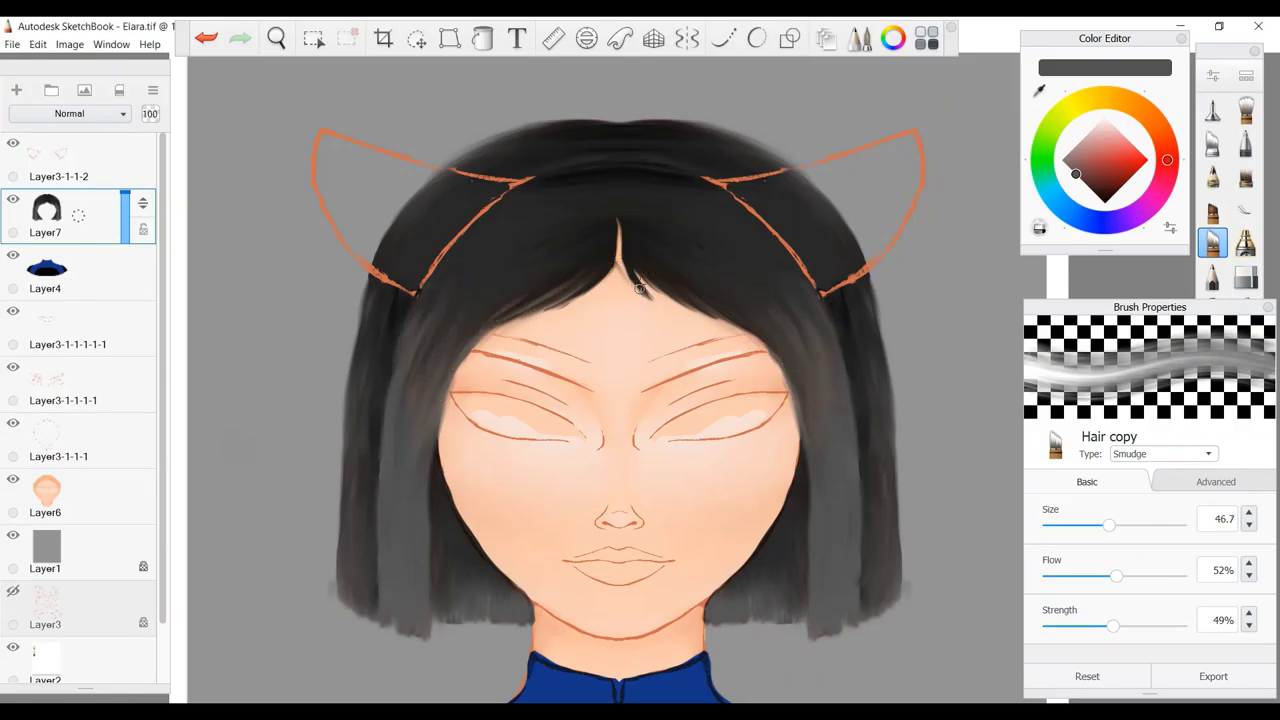
pyautogui.press('e')
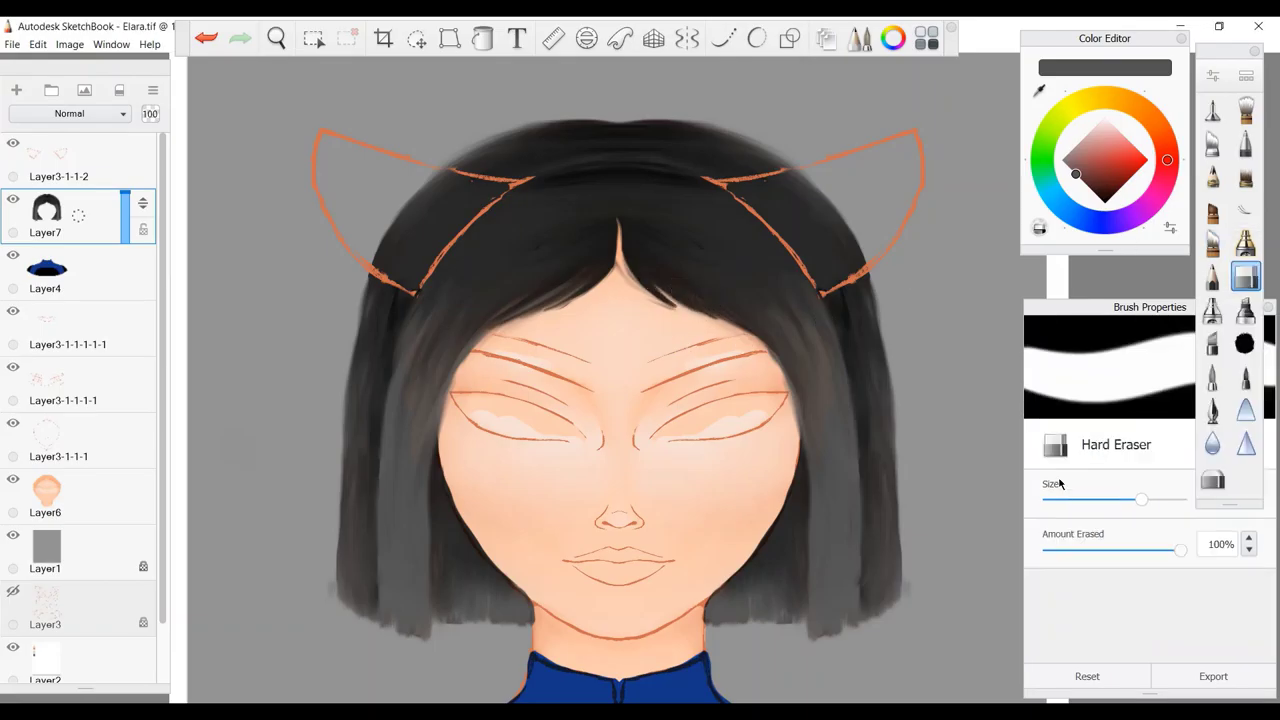
pyautogui.press('e')
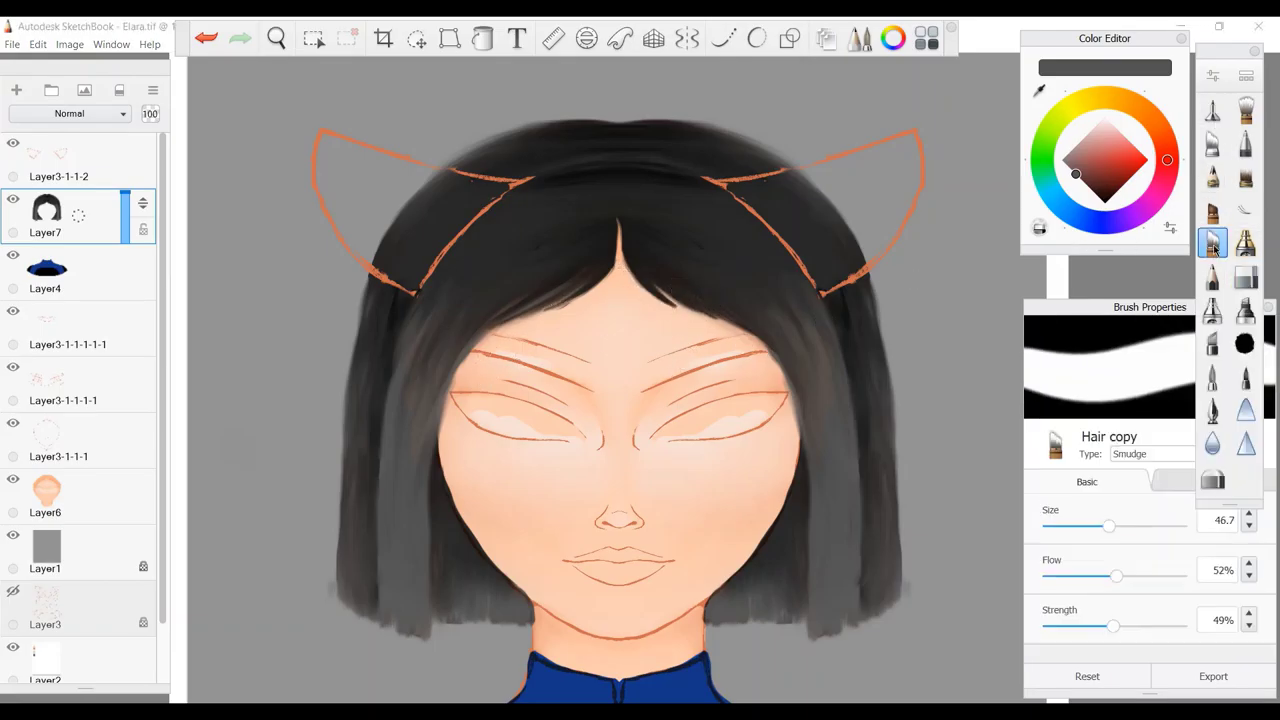
pyautogui.click(1268, 320)
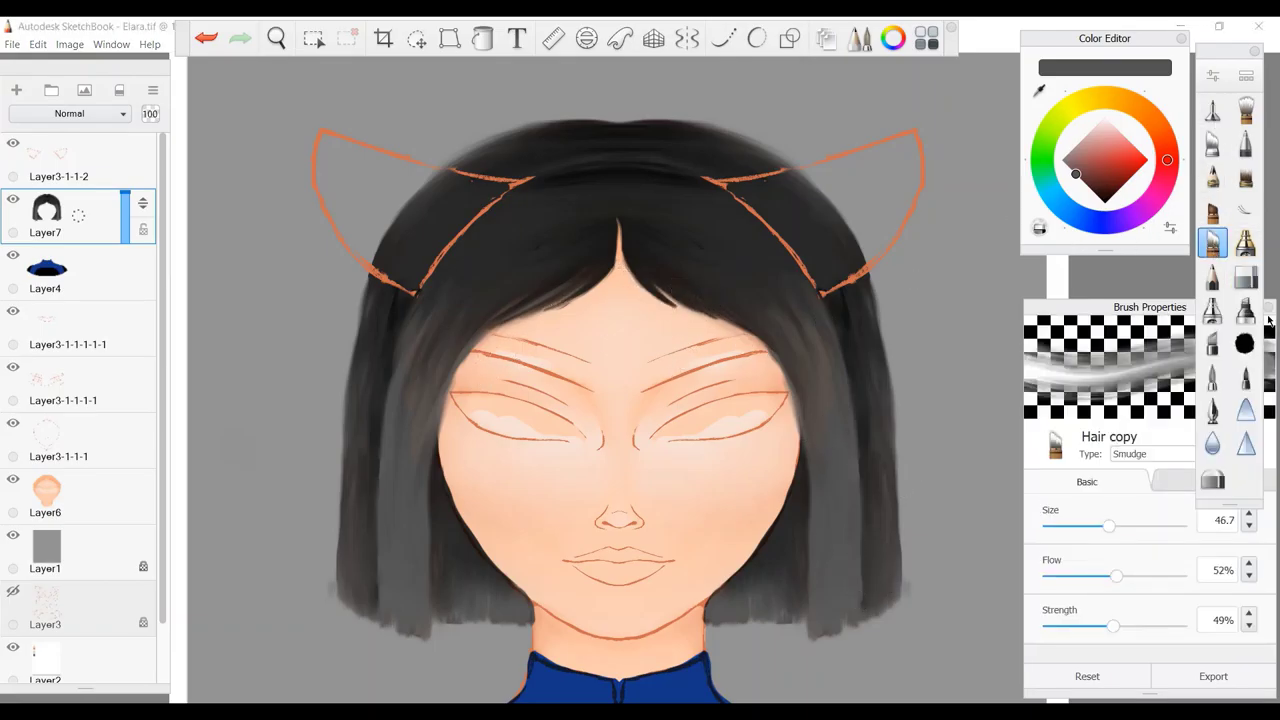
# Dab black Felt Pen patches on the crown, parting, hair sides and below the ears, plus grey dabs on the outer sides.
pyautogui.click(1212, 110)
pyautogui.click(1104, 203)
pyautogui.moveTo(628, 158)
pyautogui.mouseDown()
pyautogui.moveTo(612, 235)
pyautogui.moveTo(600, 130)
pyautogui.mouseUp()
pyautogui.click(842, 298)
pyautogui.moveTo(838, 285); pyautogui.dragTo(856, 306)
pyautogui.moveTo(873, 392); pyautogui.dragTo(874, 440)
pyautogui.keyDown('alt'); pyautogui.click(357, 553); pyautogui.keyUp('alt')
pyautogui.moveTo(357, 400); pyautogui.dragTo(357, 430)
pyautogui.click(1104, 203)
pyautogui.moveTo(380, 280); pyautogui.dragTo(385, 320)
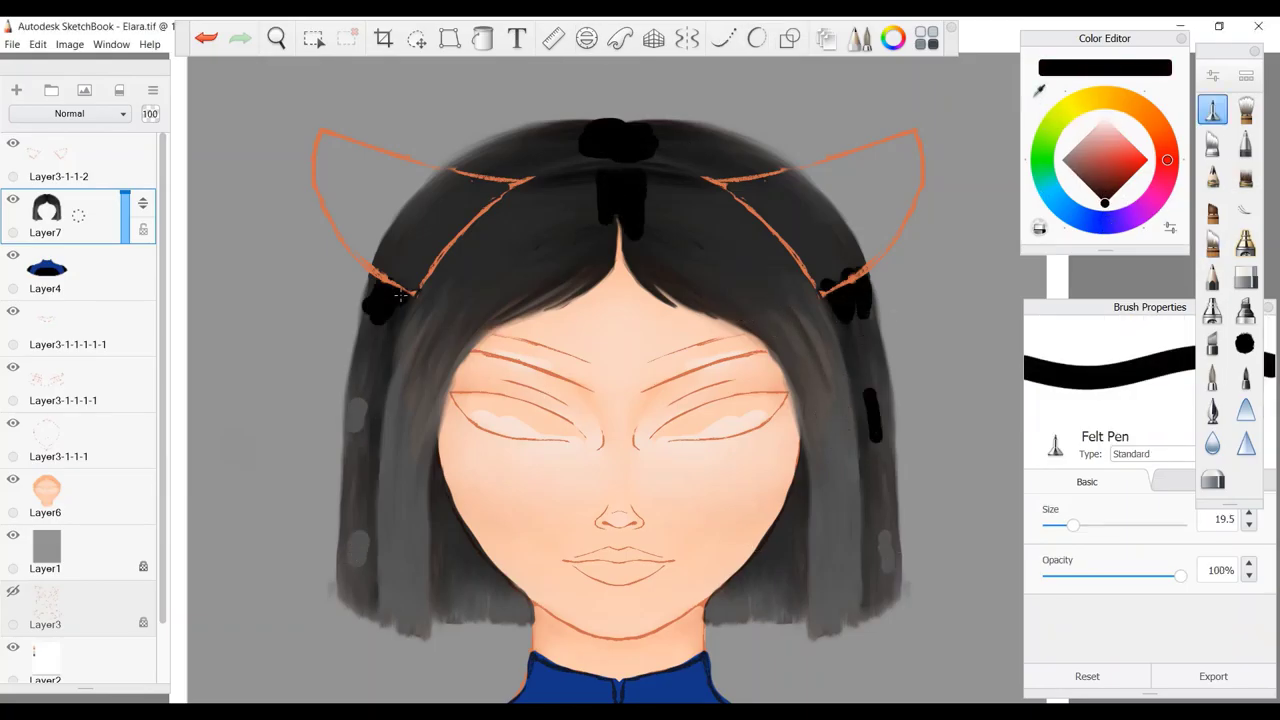
pyautogui.moveTo(370, 385); pyautogui.dragTo(370, 410)
# Smudge the black and grey side patches down into long strands with Hair copy at size 73.2.
pyautogui.click(1213, 243)
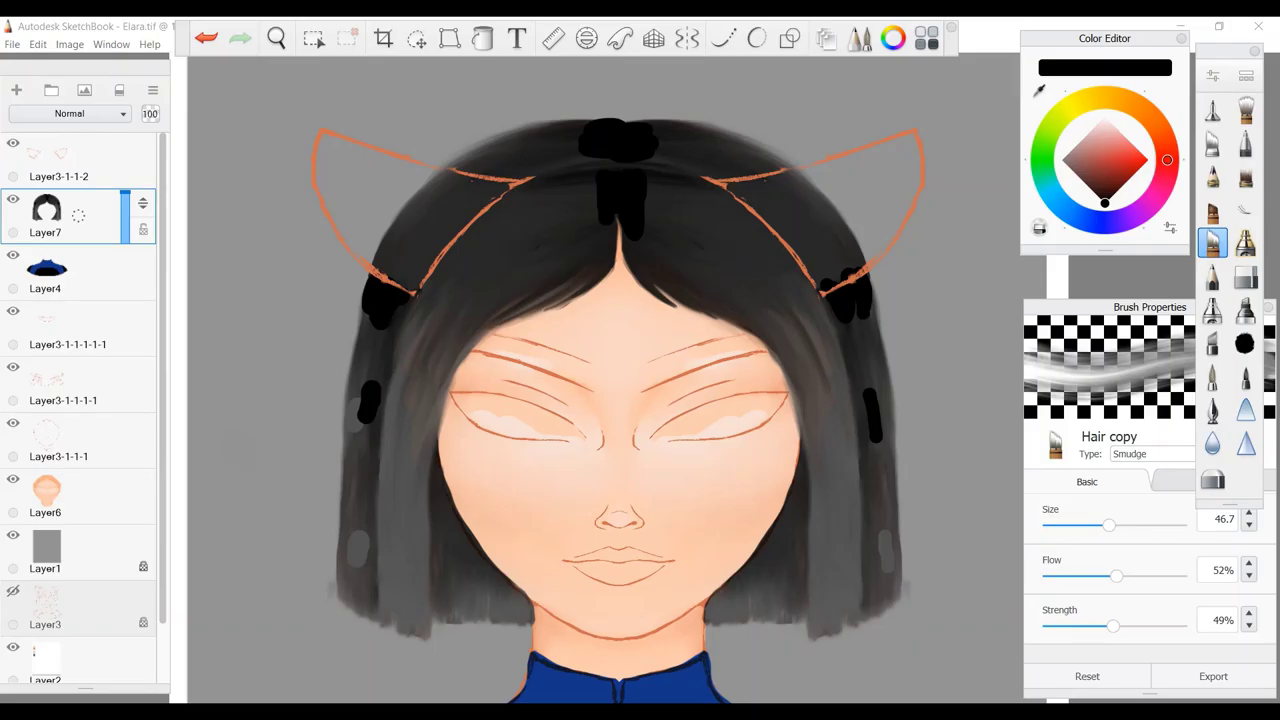
pyautogui.press(']')
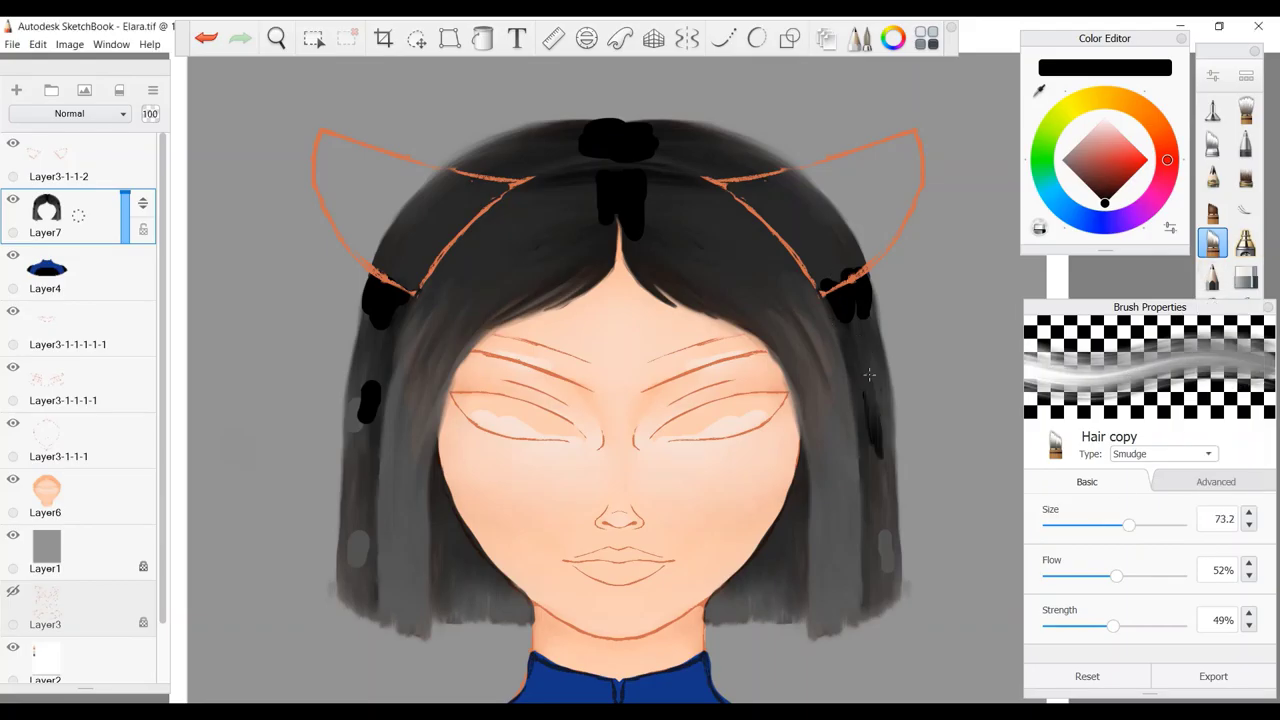
pyautogui.moveTo(866, 360)
pyautogui.mouseDown()
pyautogui.moveTo(882, 507)
pyautogui.moveTo(875, 430)
pyautogui.mouseUp()
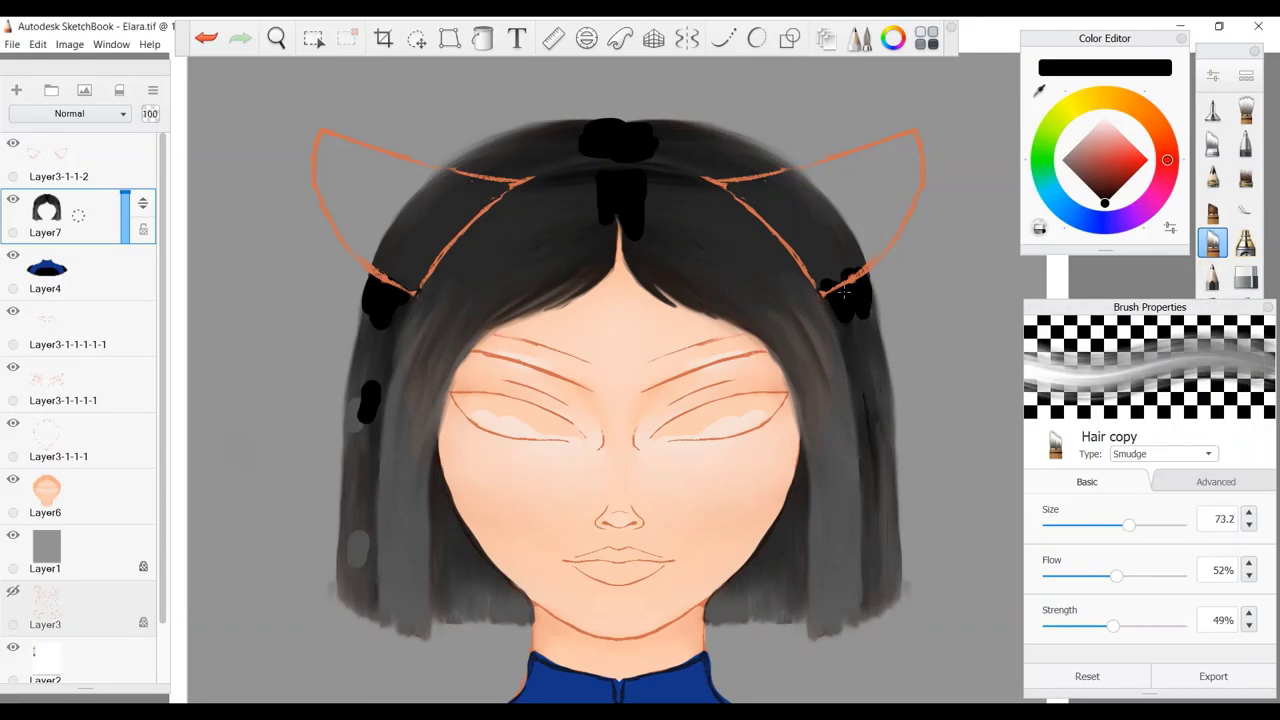
pyautogui.moveTo(848, 290)
pyautogui.mouseDown()
pyautogui.moveTo(871, 364)
pyautogui.moveTo(868, 401)
pyautogui.moveTo(883, 397)
pyautogui.moveTo(862, 306)
pyautogui.moveTo(896, 548)
pyautogui.mouseUp()
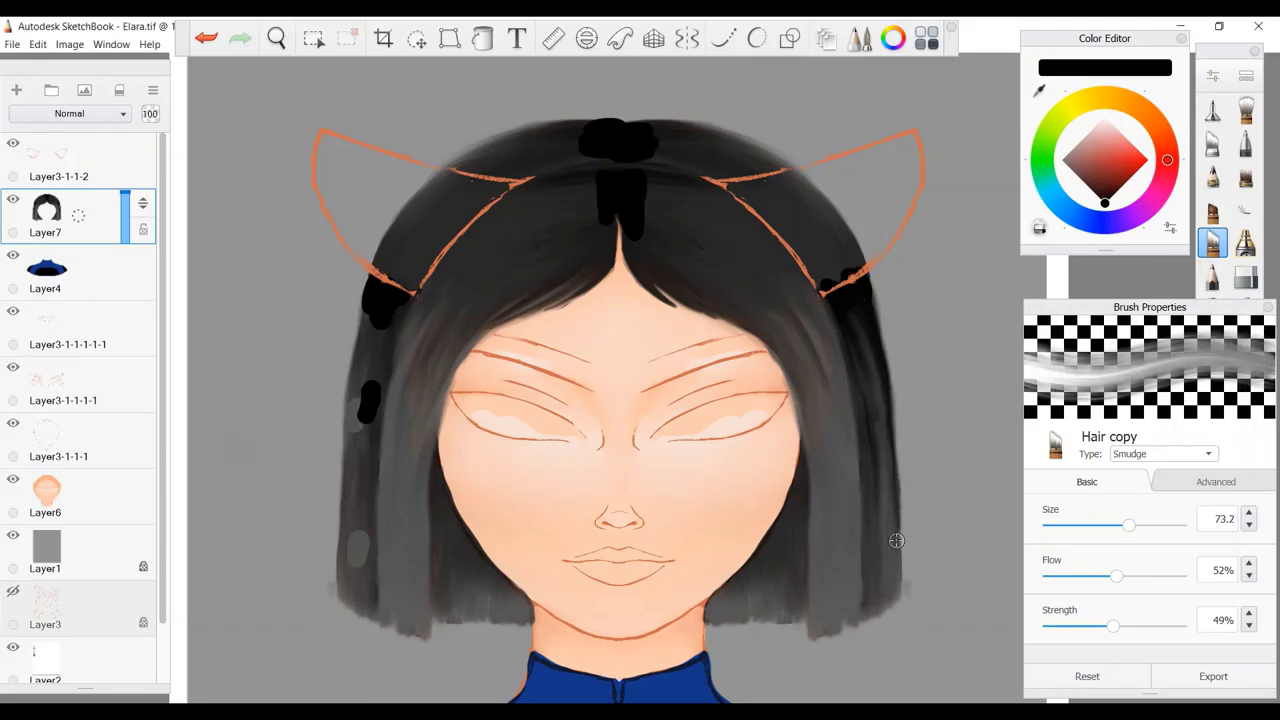
pyautogui.moveTo(880, 362); pyautogui.dragTo(886, 540)
pyautogui.moveTo(868, 335); pyautogui.dragTo(880, 562)
pyautogui.moveTo(372, 392)
pyautogui.mouseDown()
pyautogui.moveTo(389, 281)
pyautogui.moveTo(365, 345)
pyautogui.moveTo(360, 520)
pyautogui.moveTo(383, 487)
pyautogui.mouseUp()
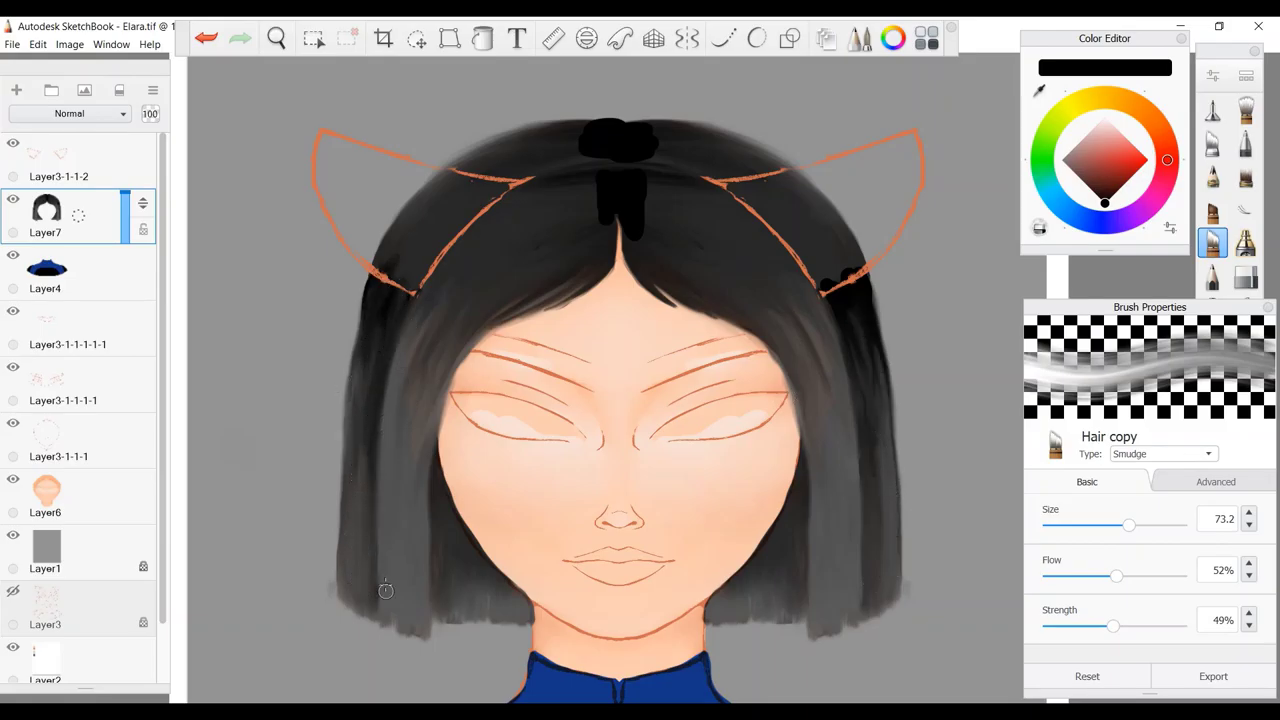
# Blend the black parting and crown patches outward along the hair with Hair copy at size 73.2.
pyautogui.moveTo(690, 224)
pyautogui.mouseDown()
pyautogui.moveTo(651, 240)
pyautogui.moveTo(735, 215)
pyautogui.moveTo(672, 261)
pyautogui.mouseUp()
pyautogui.moveTo(812, 348)
pyautogui.mouseDown()
pyautogui.moveTo(684, 255)
pyautogui.moveTo(557, 197)
pyautogui.moveTo(501, 261)
pyautogui.moveTo(600, 219)
pyautogui.moveTo(401, 380)
pyautogui.moveTo(405, 364)
pyautogui.moveTo(399, 400)
pyautogui.moveTo(439, 287)
pyautogui.moveTo(404, 357)
pyautogui.moveTo(548, 192)
pyautogui.moveTo(472, 285)
pyautogui.moveTo(402, 443)
pyautogui.moveTo(493, 276)
pyautogui.moveTo(518, 256)
pyautogui.moveTo(437, 323)
pyautogui.mouseUp()
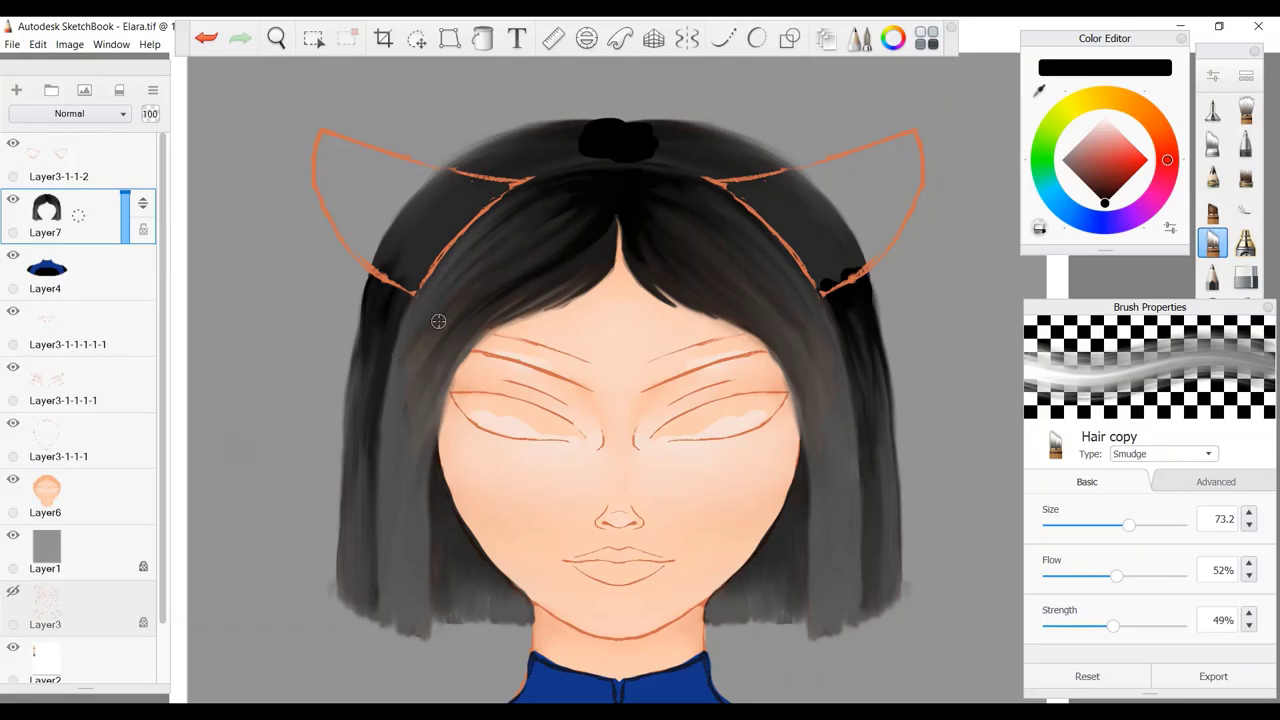
pyautogui.moveTo(650, 150)
pyautogui.mouseDown()
pyautogui.moveTo(606, 147)
pyautogui.moveTo(702, 187)
pyautogui.moveTo(646, 172)
pyautogui.moveTo(654, 164)
pyautogui.moveTo(609, 218)
pyautogui.moveTo(611, 238)
pyautogui.moveTo(457, 341)
pyautogui.moveTo(569, 262)
pyautogui.moveTo(522, 290)
pyautogui.moveTo(436, 387)
pyautogui.moveTo(556, 281)
pyautogui.moveTo(608, 347)
pyautogui.moveTo(843, 290)
pyautogui.moveTo(393, 298)
pyautogui.mouseUp()
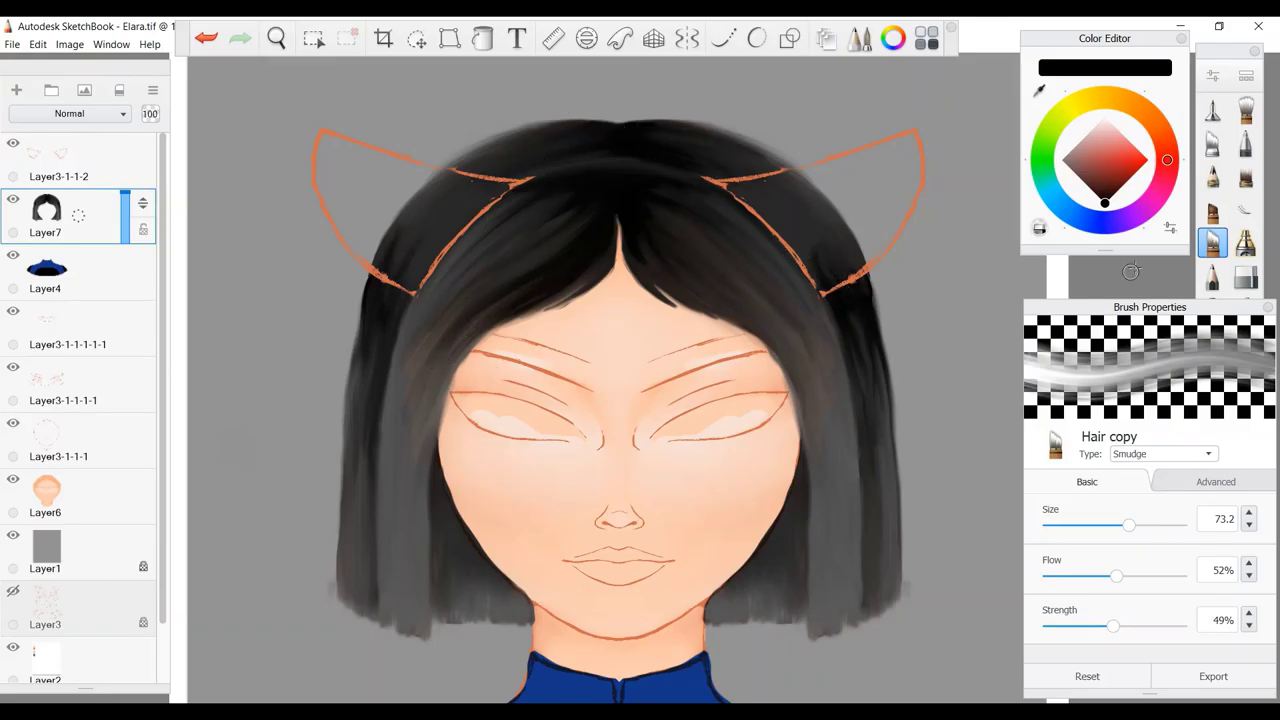
# Draw thin dark strands on the grey front locks and smudge them in with Hair copy at size 73.2.
pyautogui.click(1212, 278)
pyautogui.click(686, 38)
pyautogui.moveTo(842, 465); pyautogui.dragTo(836, 585)
pyautogui.click(686, 38)
pyautogui.moveTo(826, 418)
pyautogui.mouseDown()
pyautogui.moveTo(840, 550)
pyautogui.moveTo(823, 623)
pyautogui.mouseUp()
pyautogui.click(1212, 243)
pyautogui.moveTo(880, 444); pyautogui.dragTo(884, 557)
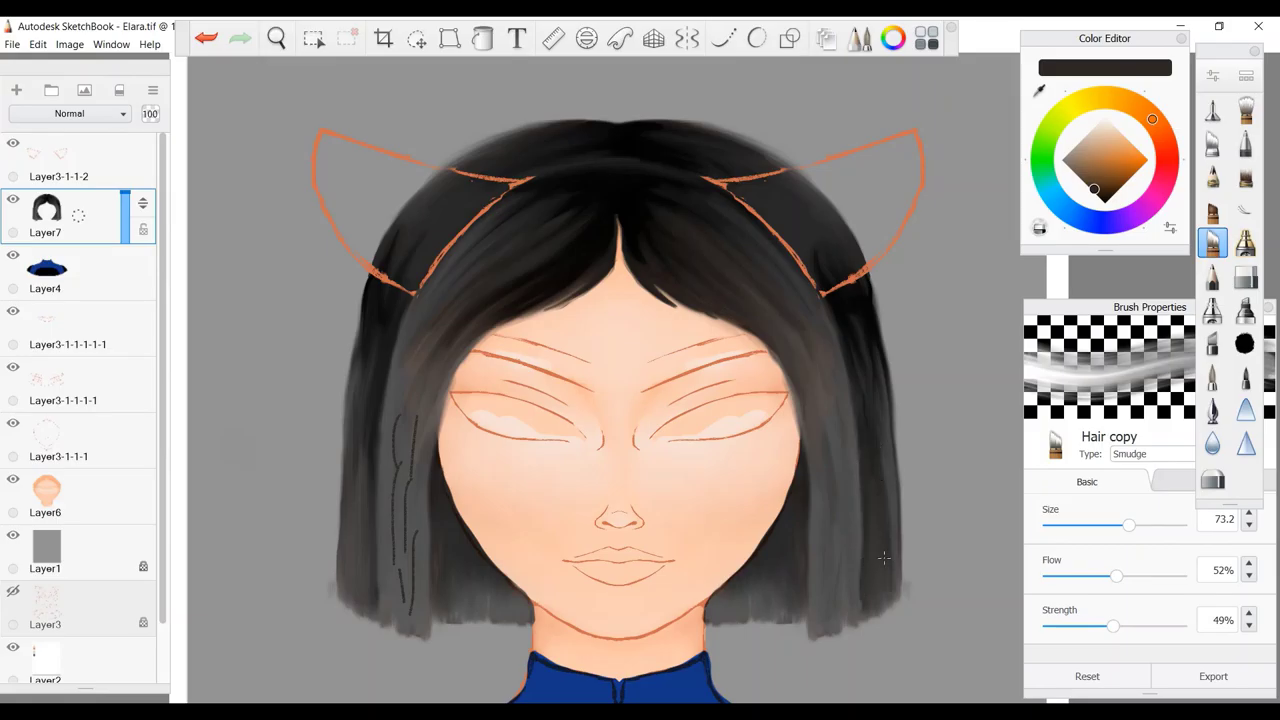
pyautogui.moveTo(406, 416); pyautogui.dragTo(411, 558)
# Add a layer beneath the hair layer and paint a symmetrical black Felt Pen backing behind the hair.
pyautogui.click(47, 210)
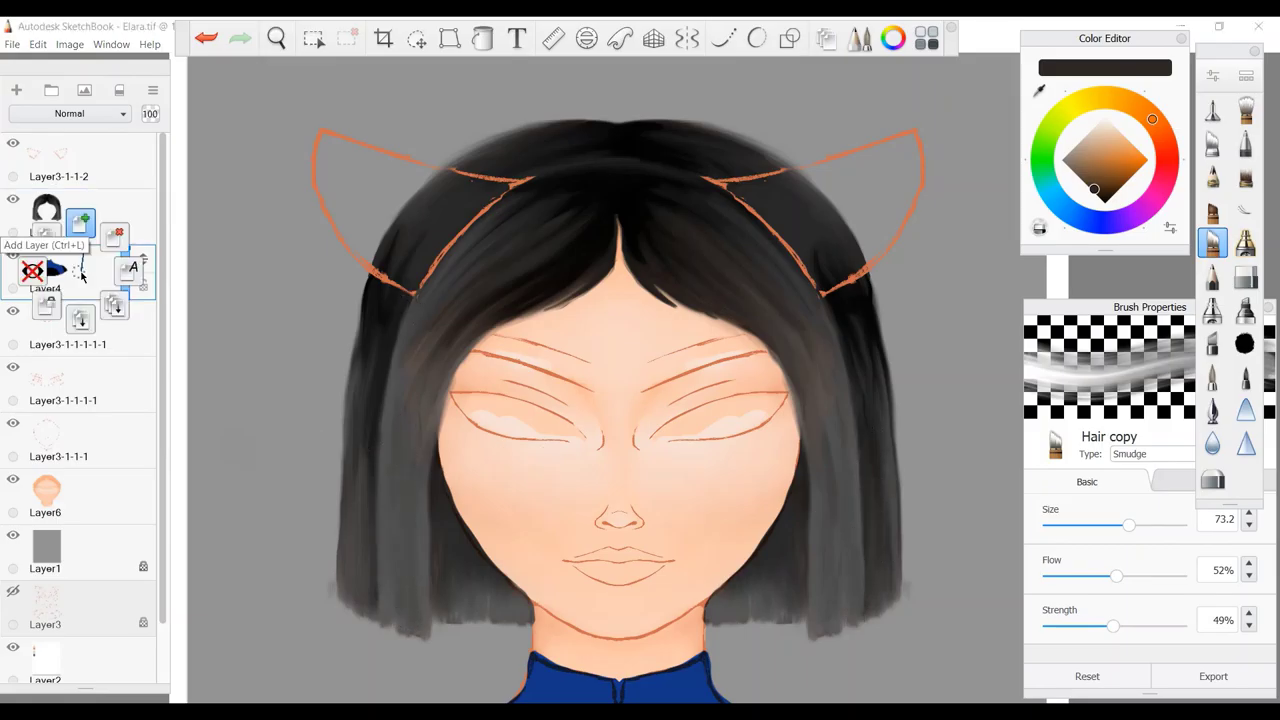
pyautogui.click(110, 230)
pyautogui.click(1212, 108)
pyautogui.click(686, 38)
pyautogui.moveTo(805, 630)
pyautogui.mouseDown()
pyautogui.moveTo(749, 581)
pyautogui.moveTo(790, 285)
pyautogui.moveTo(650, 110)
pyautogui.mouseUp()
# Erase the black backing over the face, outside the hair contour and at the parting with the Hard Eraser at sizes 169.4 and 50.3.
pyautogui.click(1246, 276)
pyautogui.moveTo(470, 420)
pyautogui.mouseDown()
pyautogui.moveTo(520, 590)
pyautogui.moveTo(455, 420)
pyautogui.moveTo(570, 300)
pyautogui.moveTo(535, 402)
pyautogui.moveTo(455, 440)
pyautogui.moveTo(535, 610)
pyautogui.moveTo(309, 606)
pyautogui.moveTo(310, 630)
pyautogui.mouseUp()
pyautogui.moveTo(232, 413)
pyautogui.mouseDown()
pyautogui.moveTo(373, 179)
pyautogui.moveTo(344, 277)
pyautogui.moveTo(582, 102)
pyautogui.moveTo(630, 108)
pyautogui.mouseUp()
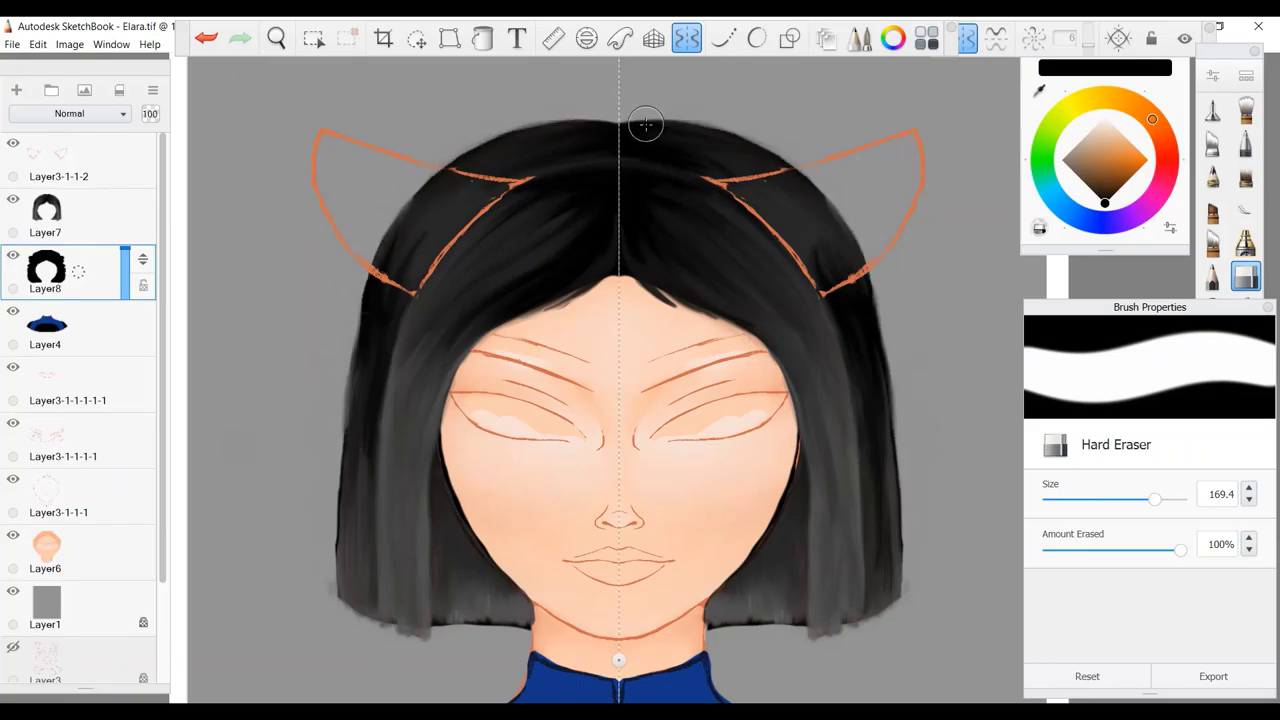
pyautogui.moveTo(619, 270); pyautogui.dragTo(618, 220)
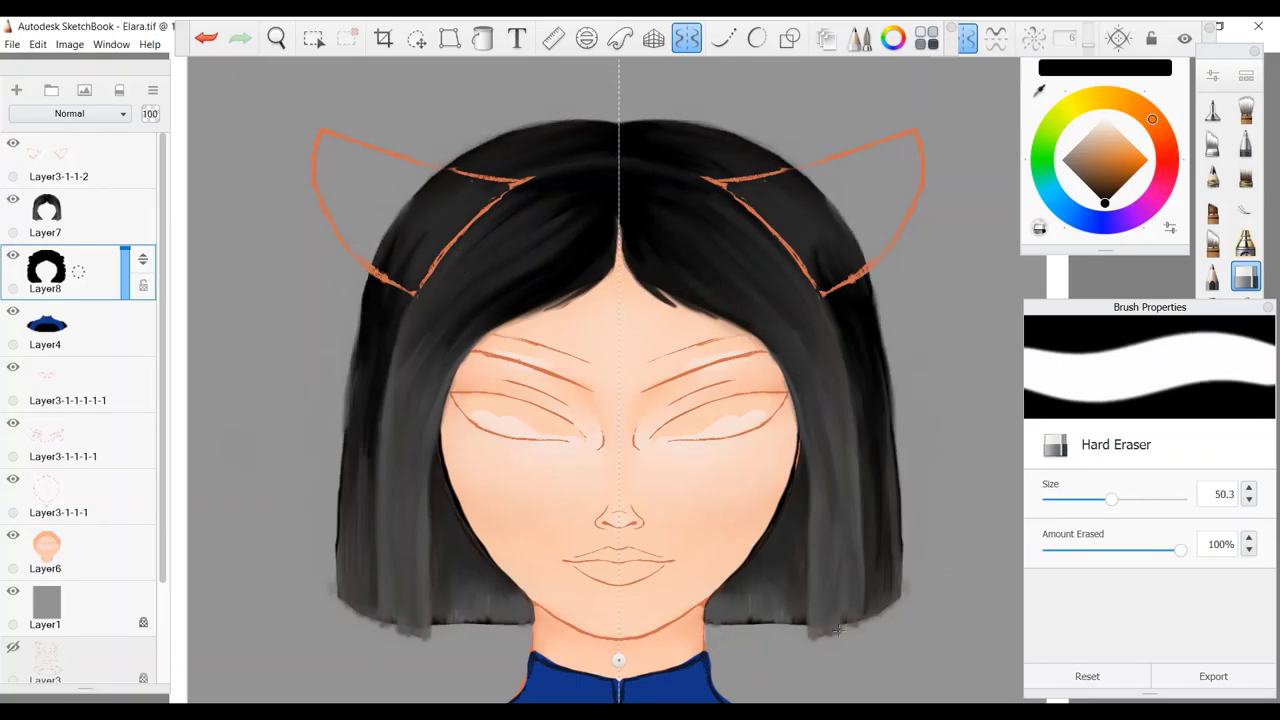
# Merge the two hair layers and smudge the outer sides and lower hair ends with Hair copy at size 73.2, without symmetry.
pyautogui.hotkey('ctrl', 'e')
pyautogui.press('x')
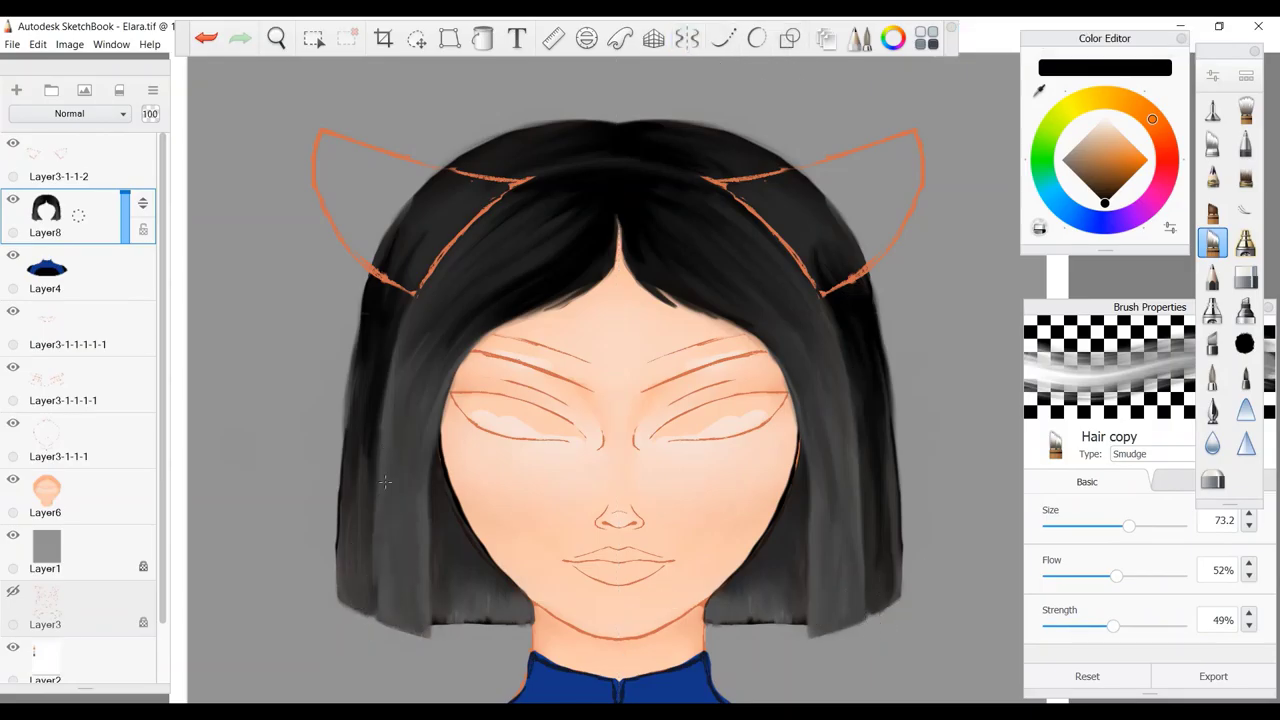
pyautogui.moveTo(352, 440)
pyautogui.mouseDown()
pyautogui.moveTo(371, 340)
pyautogui.moveTo(344, 588)
pyautogui.mouseUp()
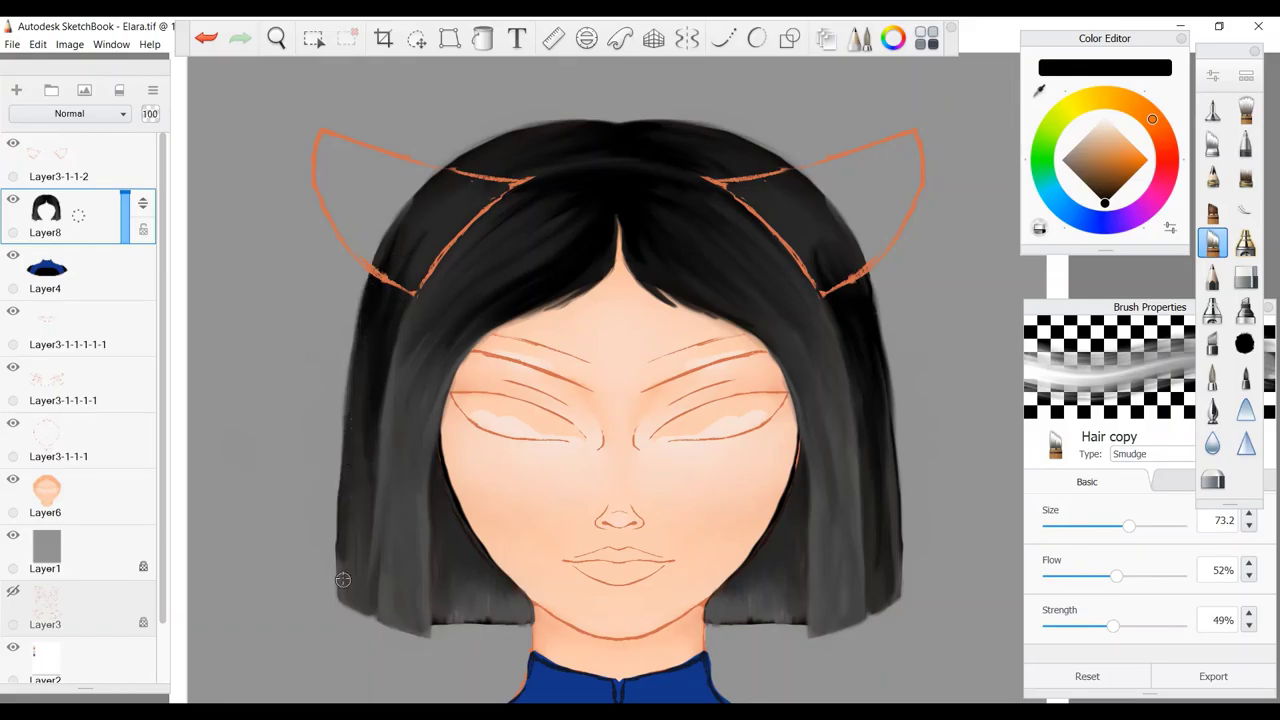
pyautogui.moveTo(888, 388); pyautogui.dragTo(890, 580)
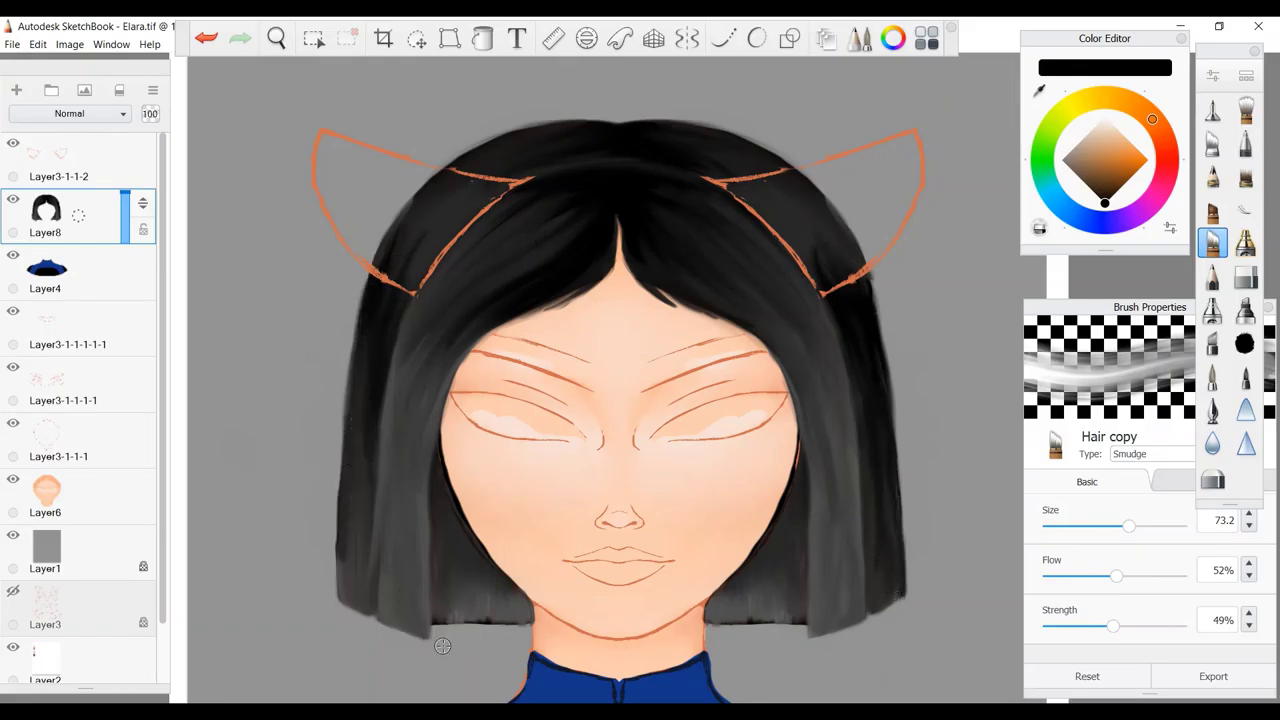
pyautogui.moveTo(714, 607)
pyautogui.mouseDown()
pyautogui.moveTo(753, 572)
pyautogui.moveTo(766, 615)
pyautogui.mouseUp()
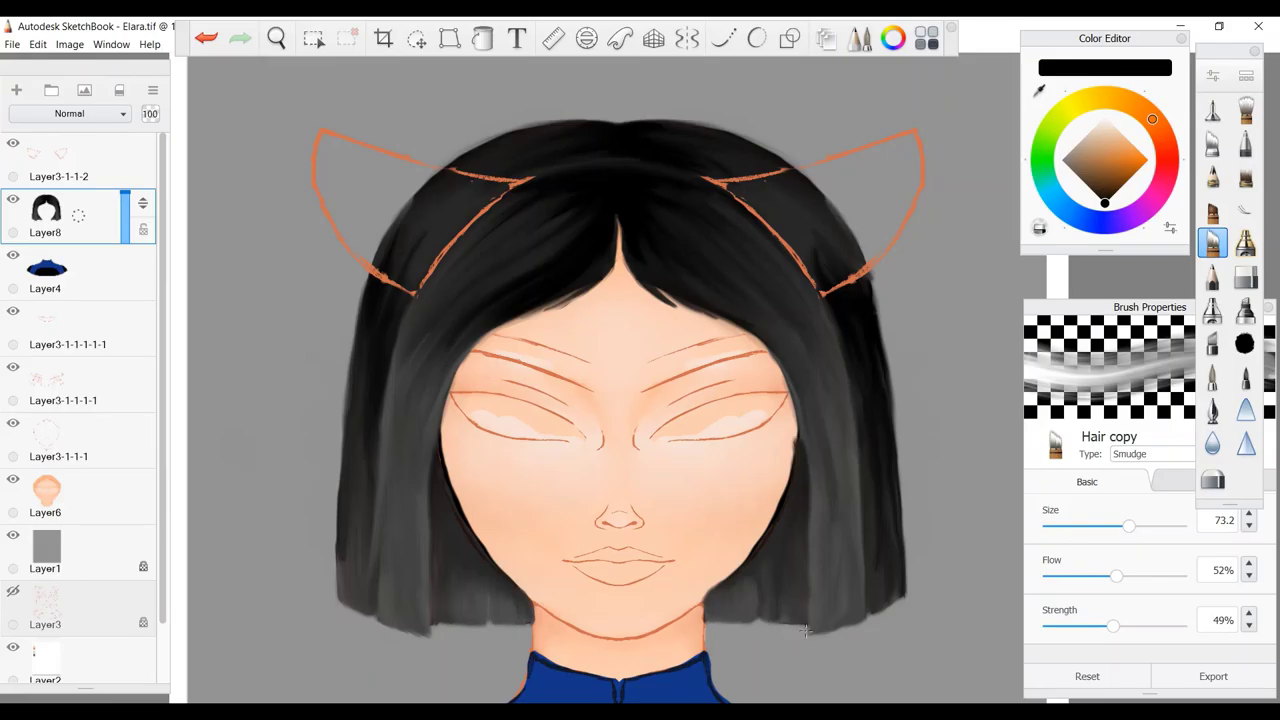
# Smooth the forehead hairline on both sides of the parting with Hair copy at size 50.5.
pyautogui.press('[')
pyautogui.press('[')
pyautogui.press('[')
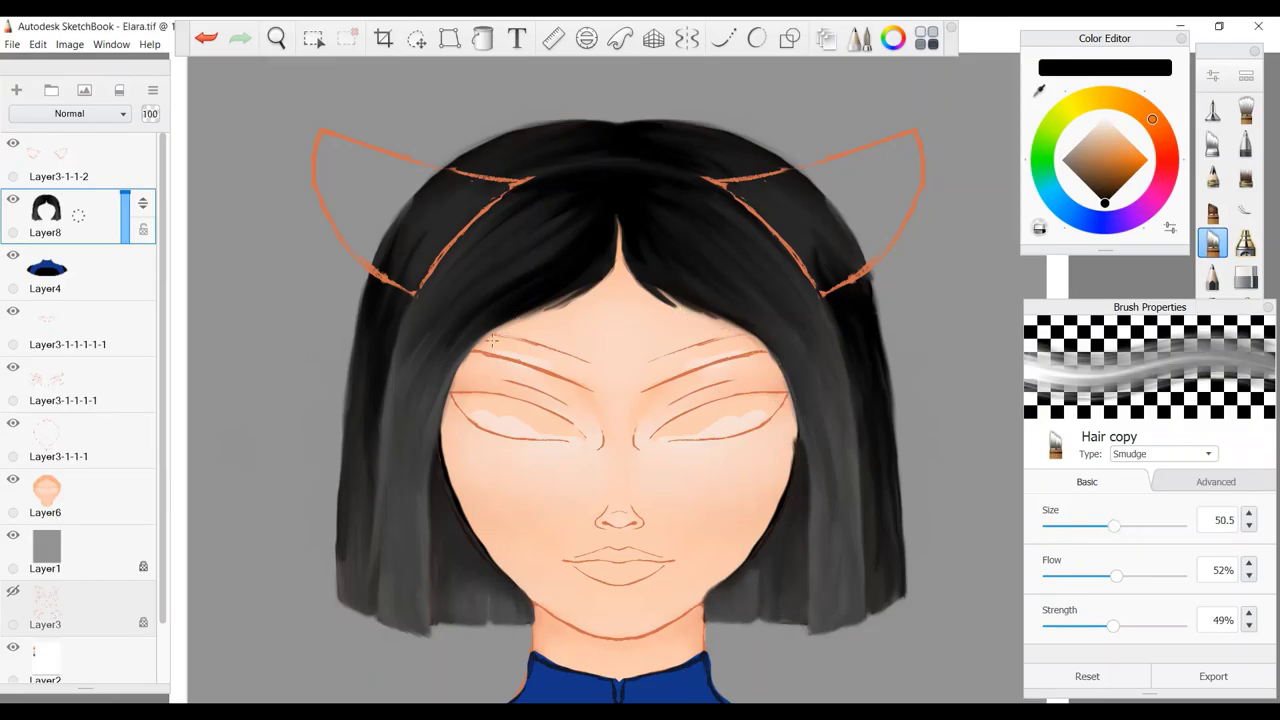
pyautogui.moveTo(551, 301)
pyautogui.mouseDown()
pyautogui.moveTo(589, 273)
pyautogui.moveTo(492, 340)
pyautogui.moveTo(632, 245)
pyautogui.moveTo(694, 310)
pyautogui.moveTo(668, 290)
pyautogui.mouseUp()
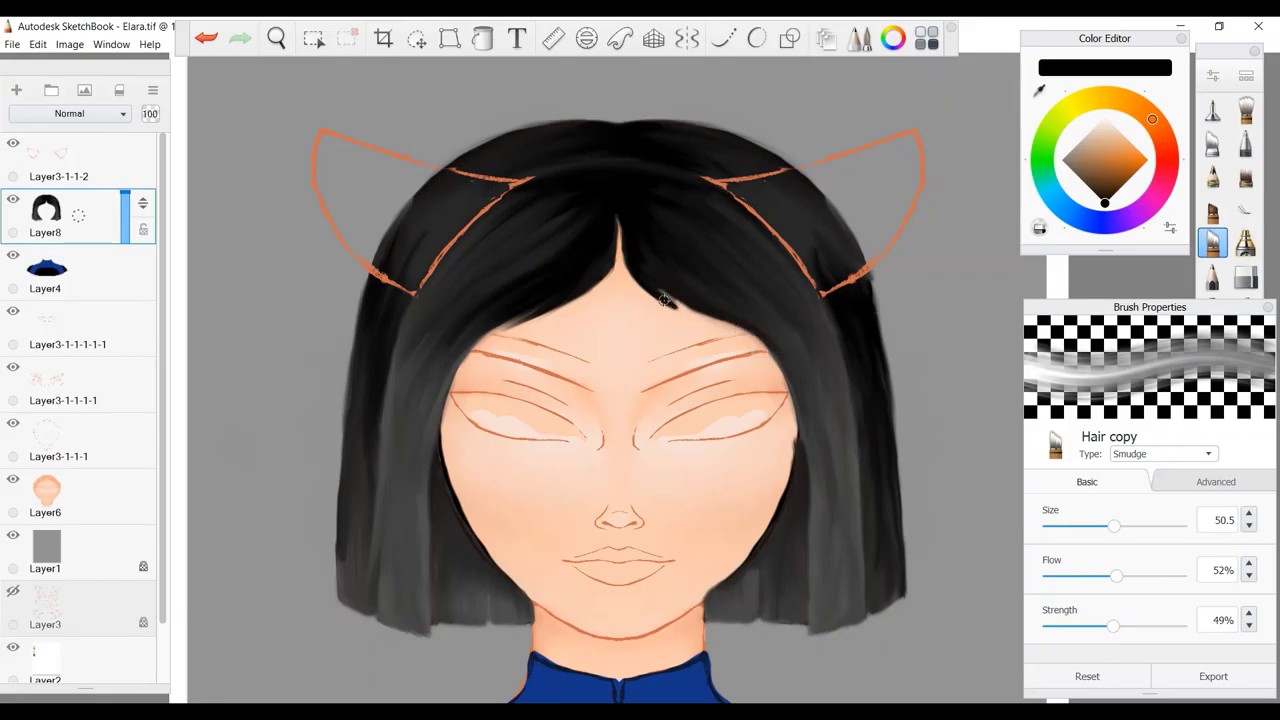
# Pull fine strands at the parting and forehead hairline with Hair copy at size 18.2, 25% flow and 20% strength.
pyautogui.press('space')
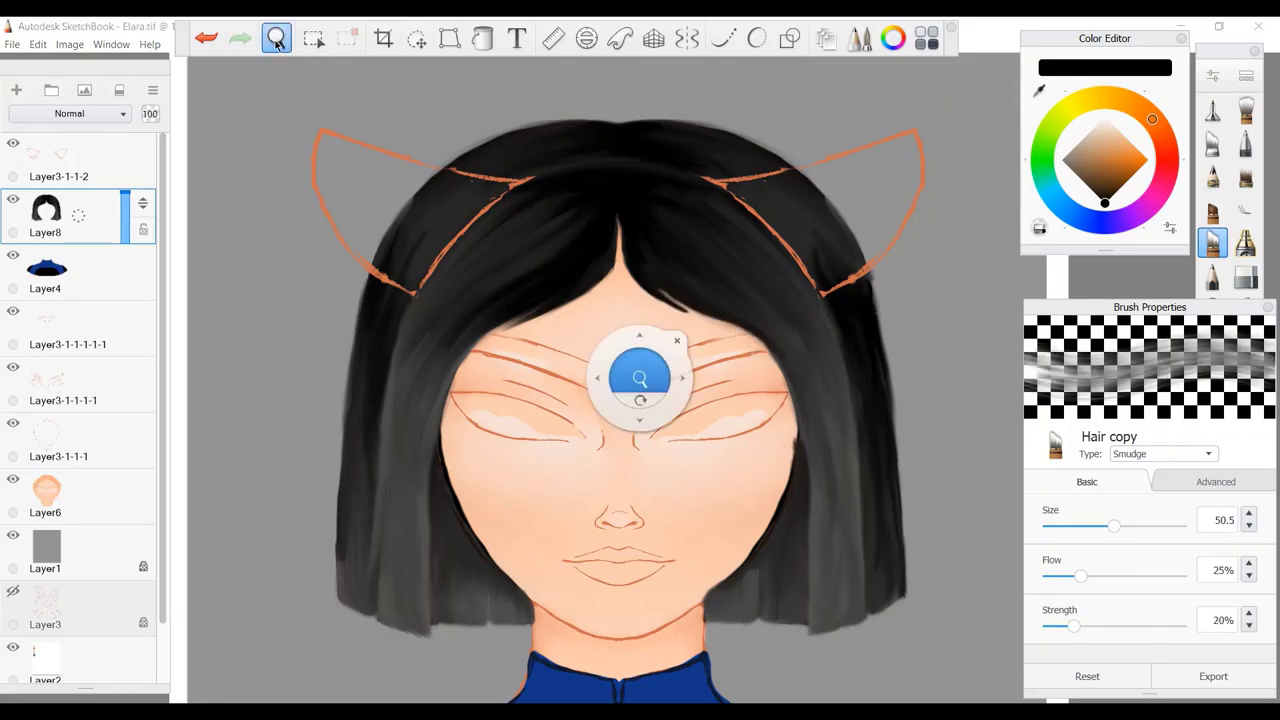
pyautogui.moveTo(643, 371)
pyautogui.mouseDown()
pyautogui.moveTo(698, 355)
pyautogui.moveTo(712, 280)
pyautogui.moveTo(727, 345)
pyautogui.moveTo(692, 318)
pyautogui.moveTo(675, 370)
pyautogui.mouseUp()
pyautogui.press('[')
pyautogui.press('[')
pyautogui.press('[')
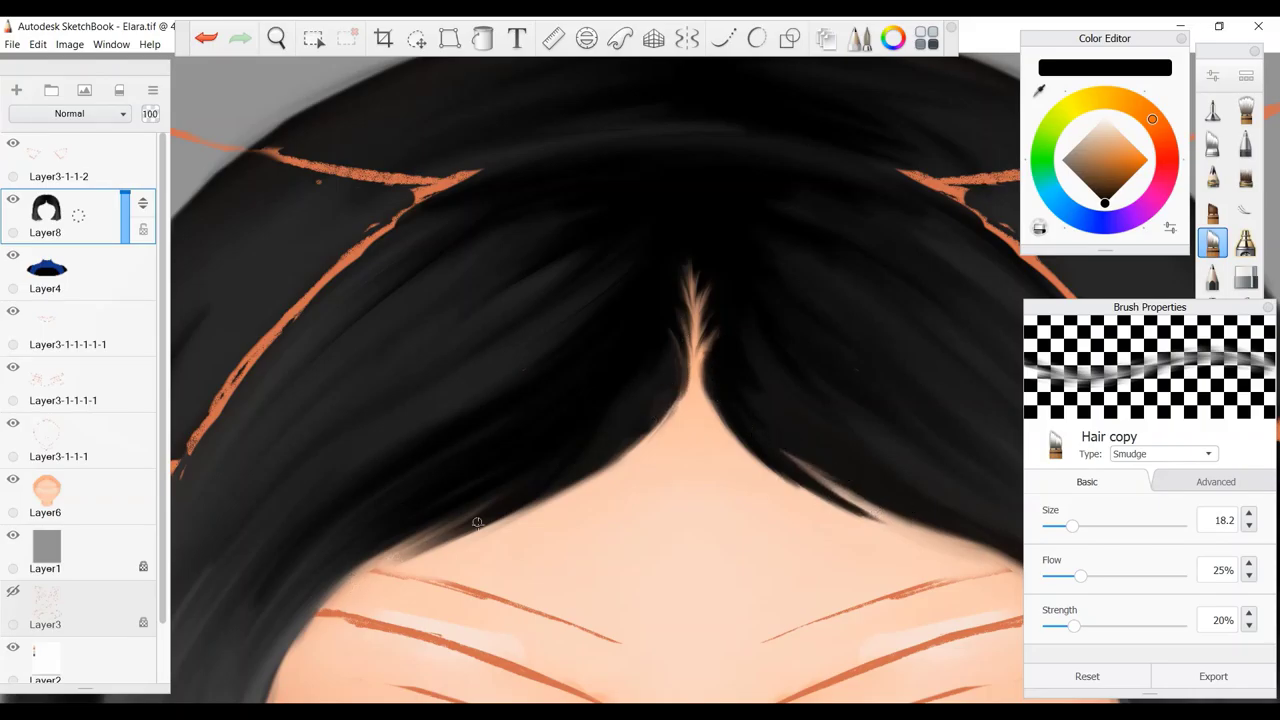
pyautogui.moveTo(477, 522)
pyautogui.mouseDown()
pyautogui.moveTo(393, 552)
pyautogui.moveTo(465, 533)
pyautogui.mouseUp()
pyautogui.press('e')
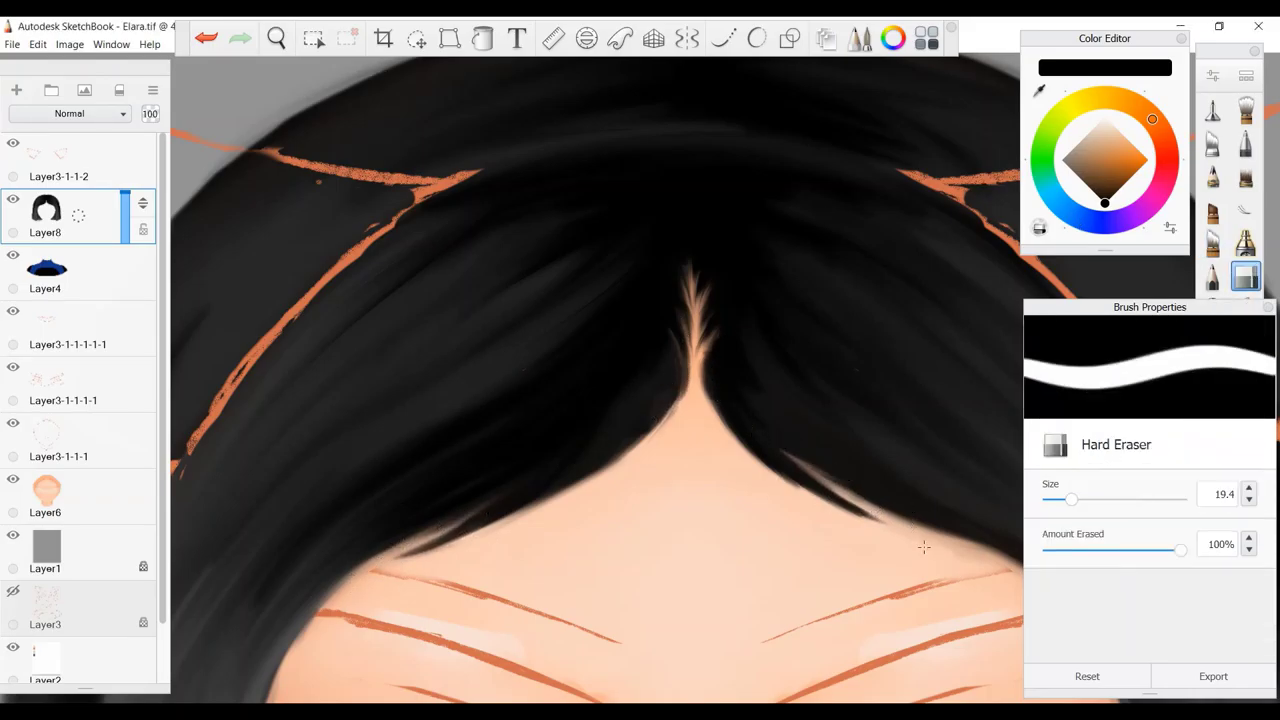
pyautogui.press('e')
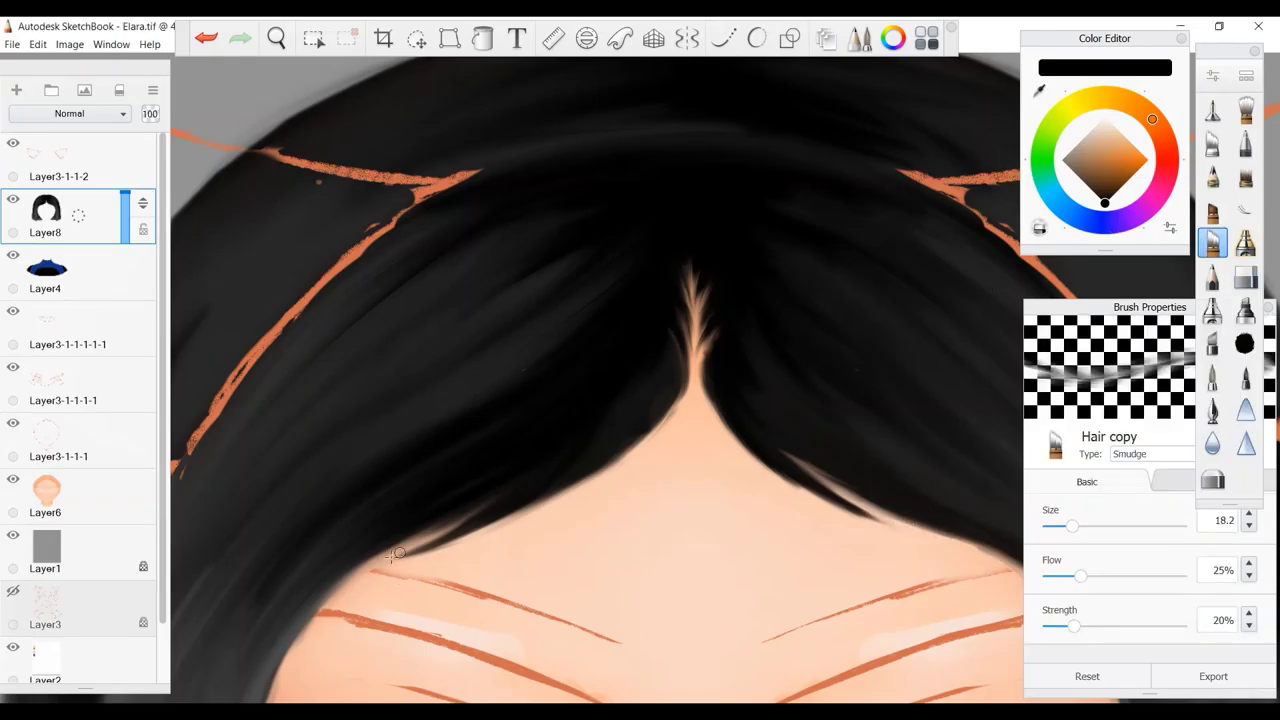
pyautogui.moveTo(395, 553); pyautogui.dragTo(520, 505)
# Soften the hair edges beside the face and along the outer contour with Hair copy at sizes 52.5, 28.6 and 59.0.
pyautogui.moveTo(1100, 480)
pyautogui.mouseDown()
pyautogui.moveTo(780, 410)
pyautogui.moveTo(727, 351)
pyautogui.mouseUp()
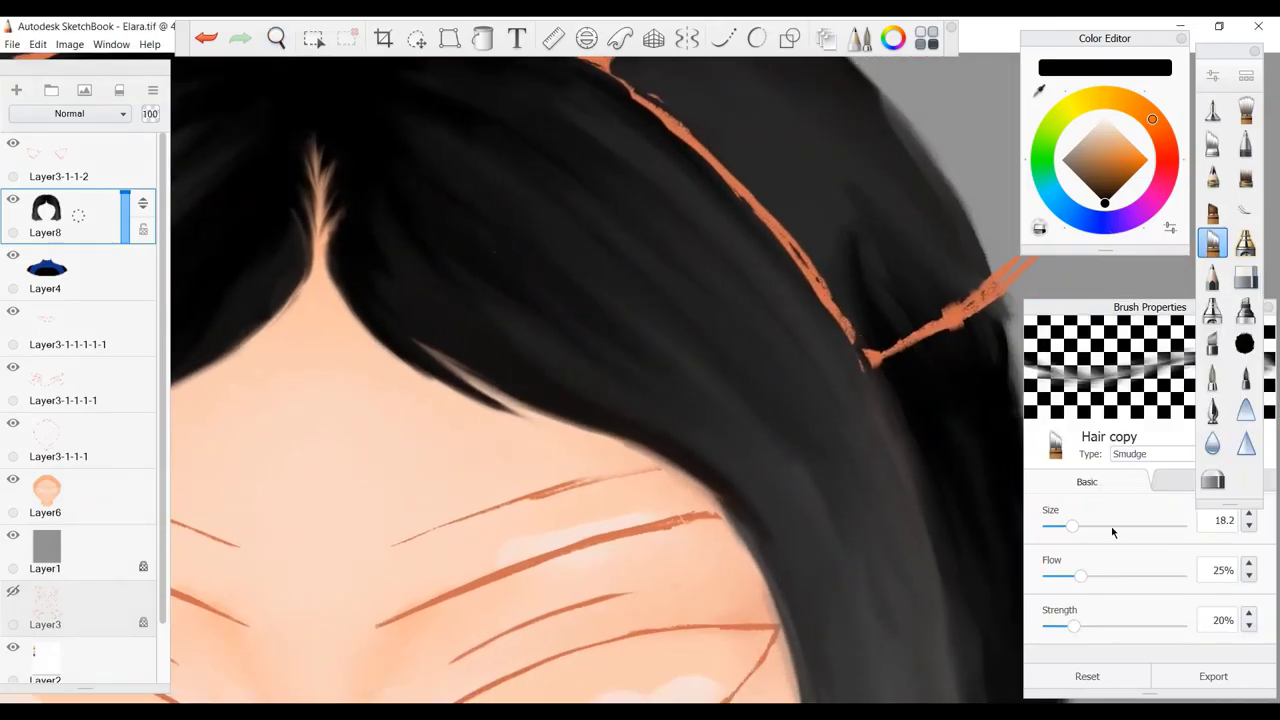
pyautogui.click(1112, 527)
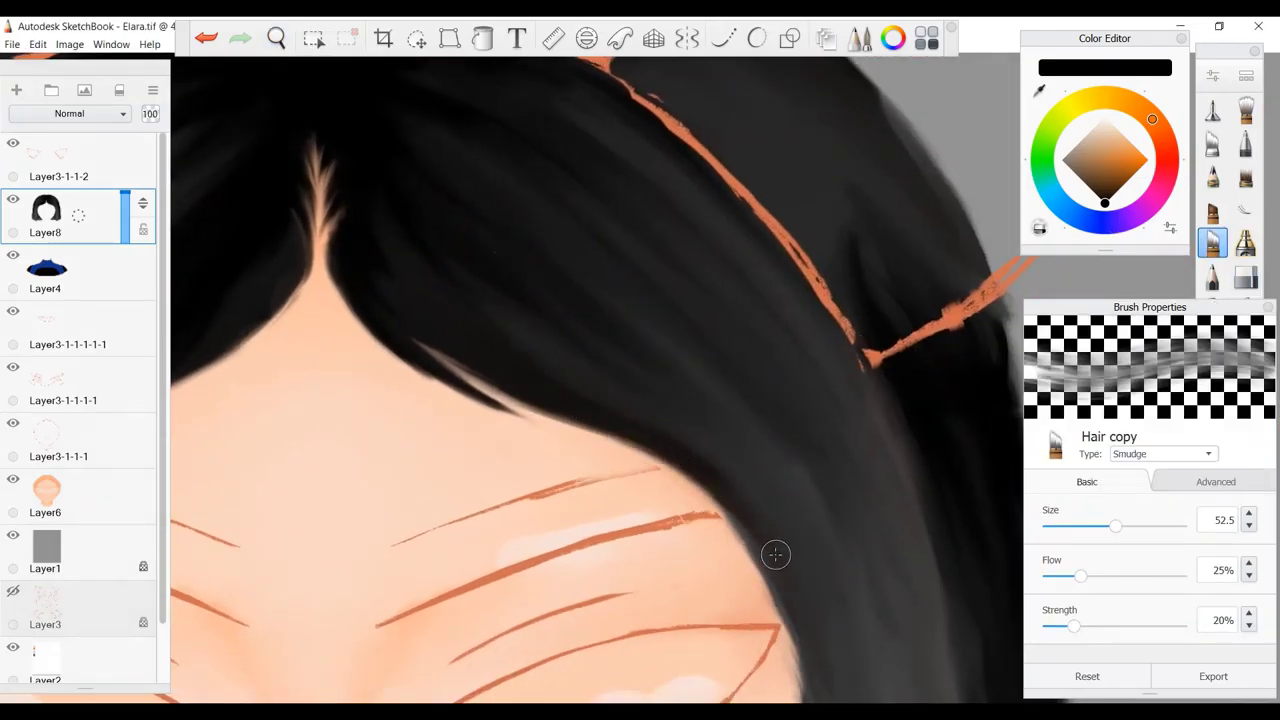
pyautogui.click(278, 46)
pyautogui.click(1085, 527)
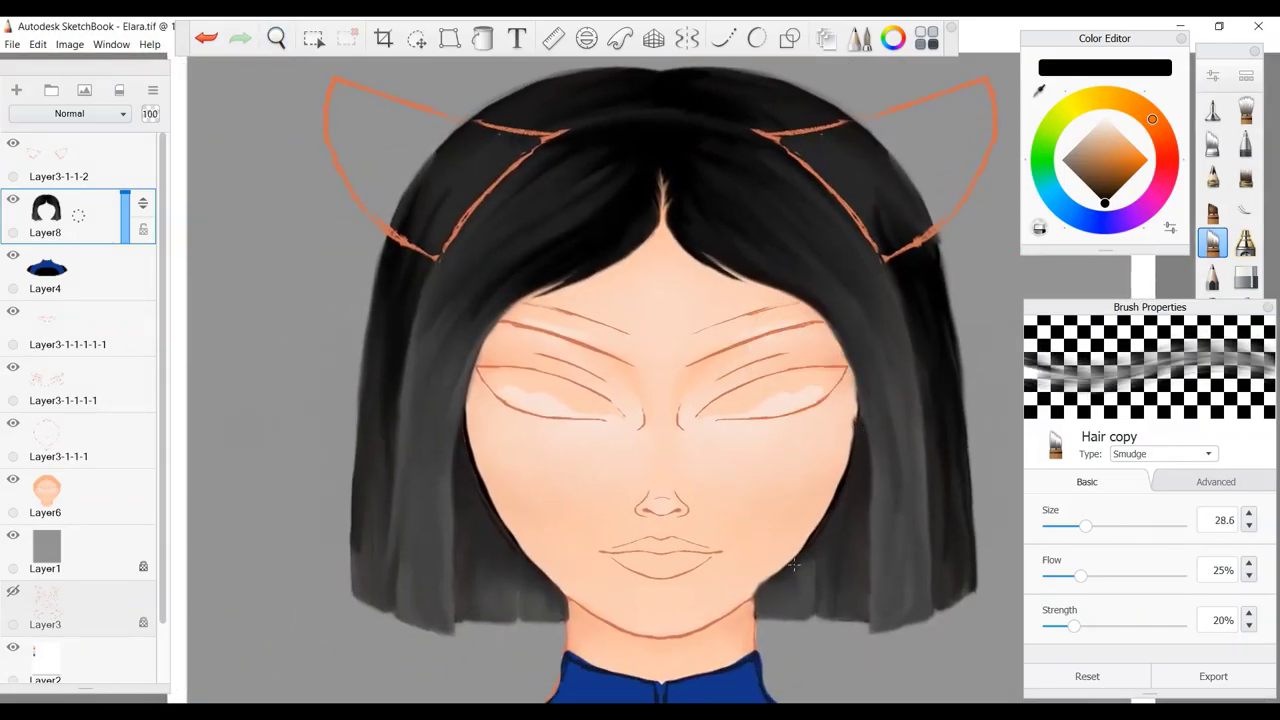
pyautogui.click(1119, 526)
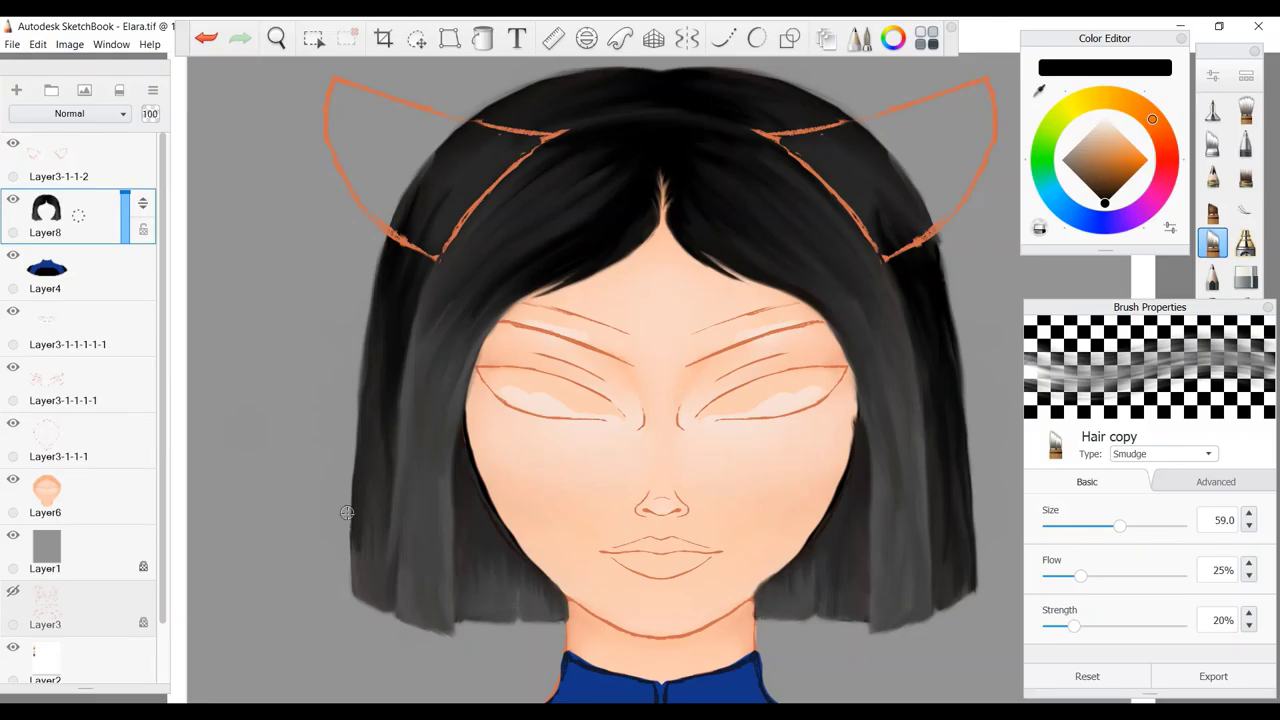
# Add a layer above the hair and paint both cat ears symmetrically with the Felt Pen, from dark bases to light grey tips.
pyautogui.scroll(-5, 946, 521)
pyautogui.scroll(5, 771, 337)
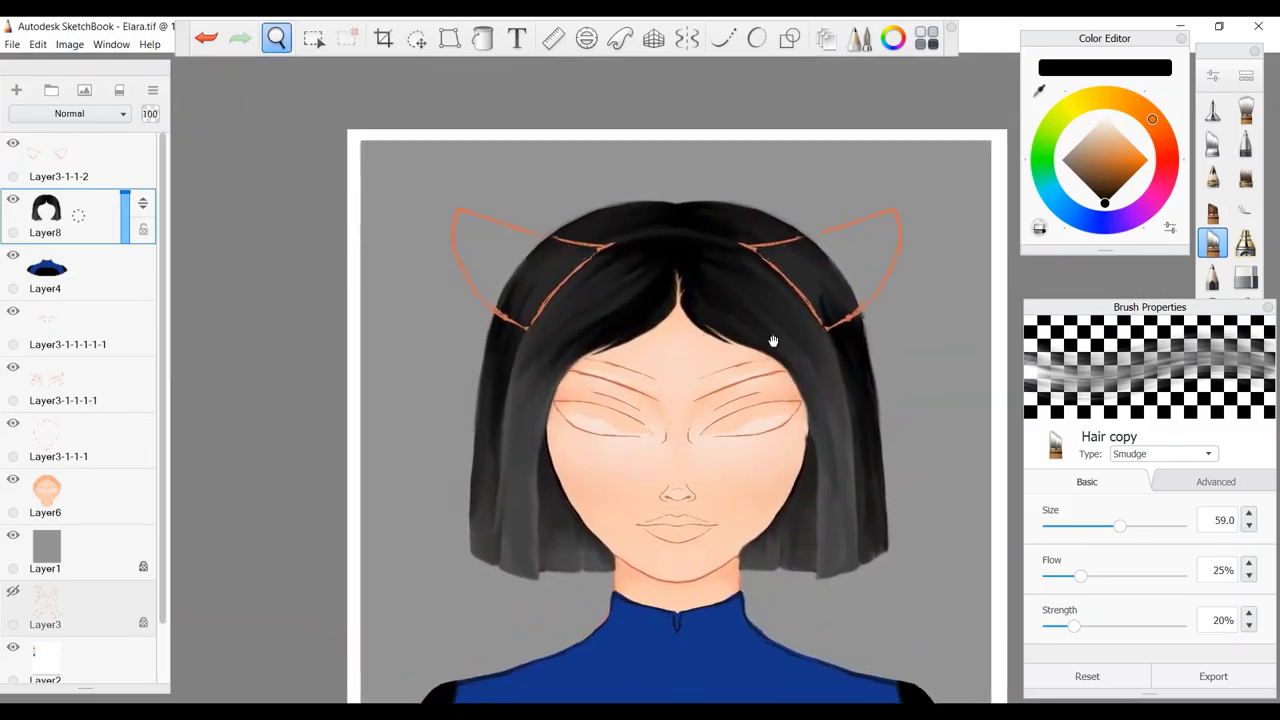
pyautogui.hotkey('ctrl', 'shift', 'n')
pyautogui.click(1212, 110)
pyautogui.click(1036, 92)
pyautogui.click(686, 38)
pyautogui.moveTo(790, 330); pyautogui.dragTo(938, 198)
pyautogui.click(938, 198)
# Blend the ear shades with Hair copy at size 168.3 and trim paint outside the ear outlines with the Hard Eraser at 100.6.
pyautogui.click(1245, 210)
pyautogui.moveTo(445, 215); pyautogui.dragTo(470, 238)
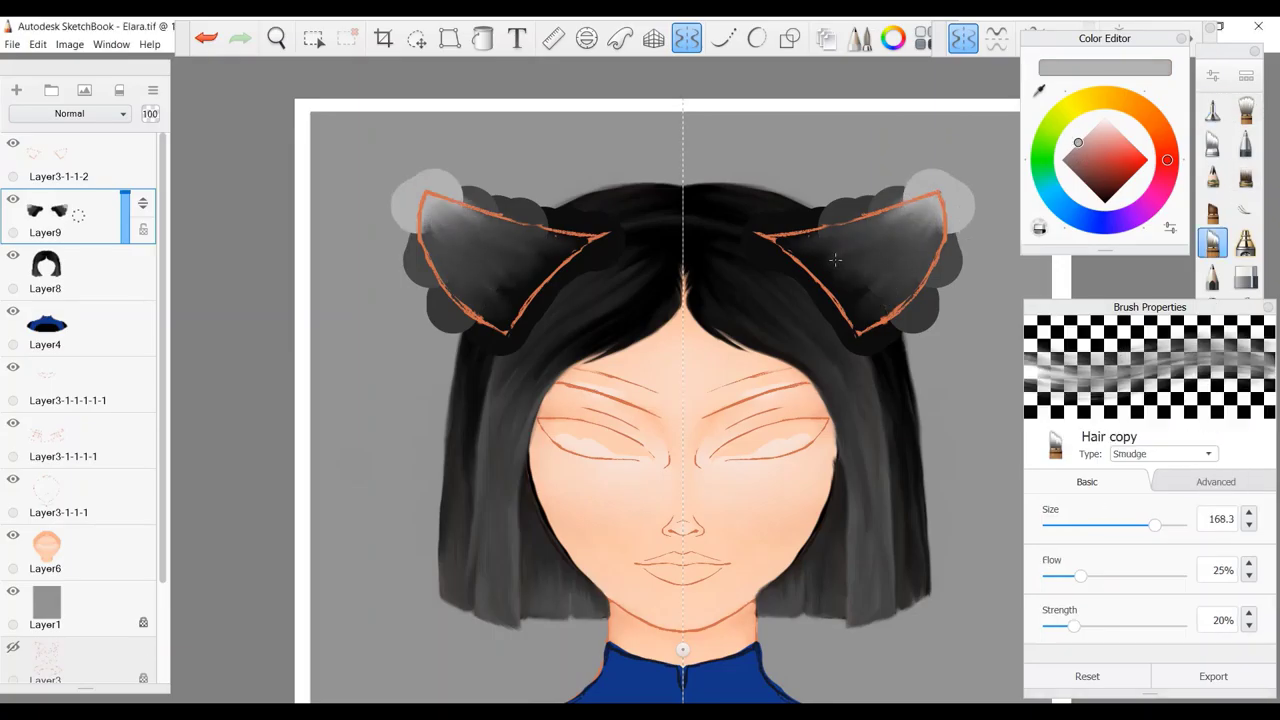
pyautogui.click(1245, 277)
pyautogui.moveTo(530, 360)
pyautogui.mouseDown()
pyautogui.moveTo(575, 280)
pyautogui.moveTo(560, 331)
pyautogui.moveTo(405, 210)
pyautogui.moveTo(450, 300)
pyautogui.moveTo(470, 190)
pyautogui.moveTo(430, 175)
pyautogui.mouseUp()
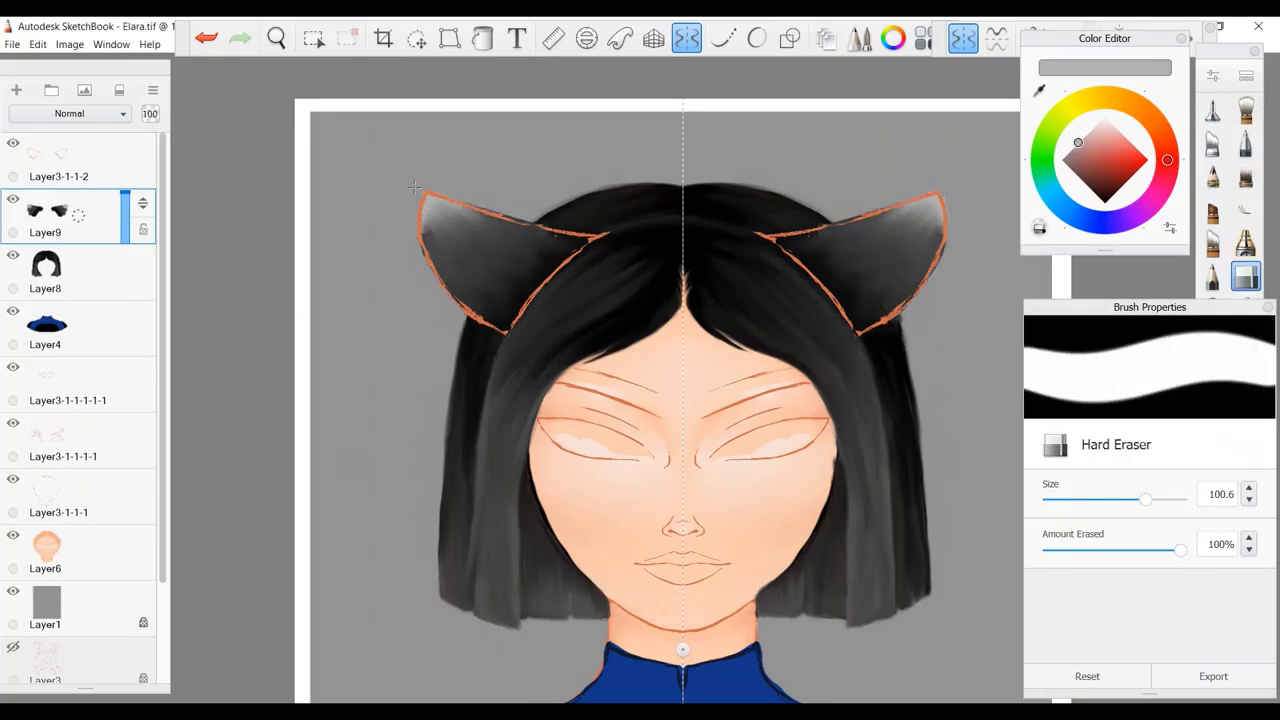
# Merge the ear line art into the painted ear layer and cover the inner base lines with black Felt Pen at size 82.3.
pyautogui.click(84, 160)
pyautogui.click(45, 215)
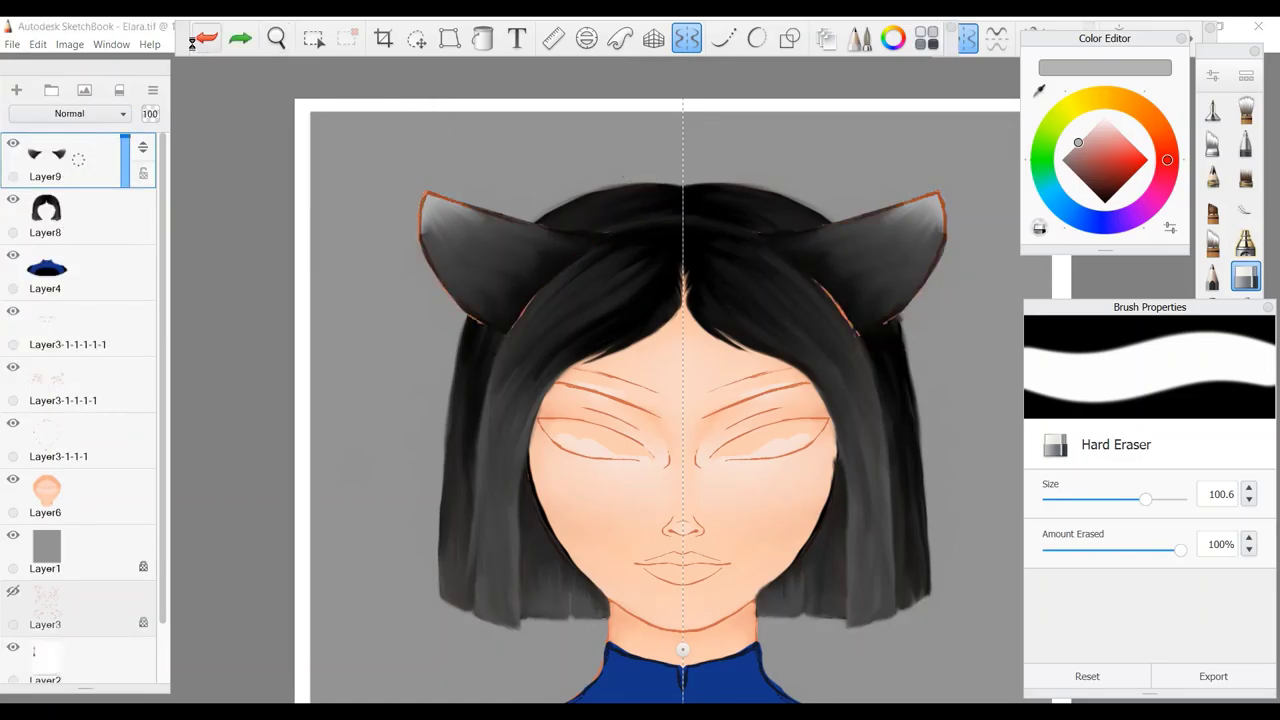
pyautogui.click(1212, 110)
pyautogui.click(1109, 197)
pyautogui.moveTo(597, 262); pyautogui.dragTo(517, 336)
# Clean up and blend the black ear bases into the hair with Hair copy at size 49.9, 25% flow and 20% strength.
pyautogui.hotkey('ctrl', 'z')
pyautogui.hotkey('ctrl', 'z')
pyautogui.hotkey('ctrl', 'z')
pyautogui.hotkey('ctrl', 'z')
pyautogui.hotkey('ctrl', 'z')
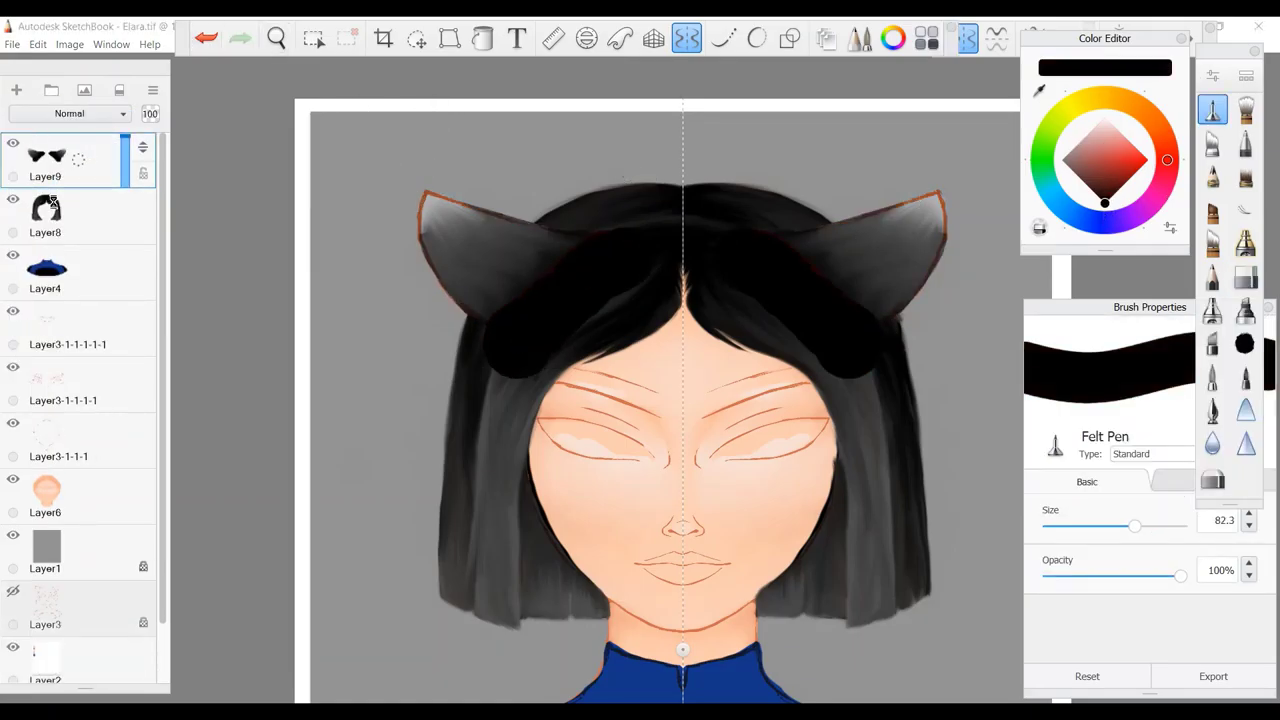
pyautogui.hotkey('ctrl', 'z')
pyautogui.hotkey('ctrl', 'z')
pyautogui.hotkey('ctrl', 'z')
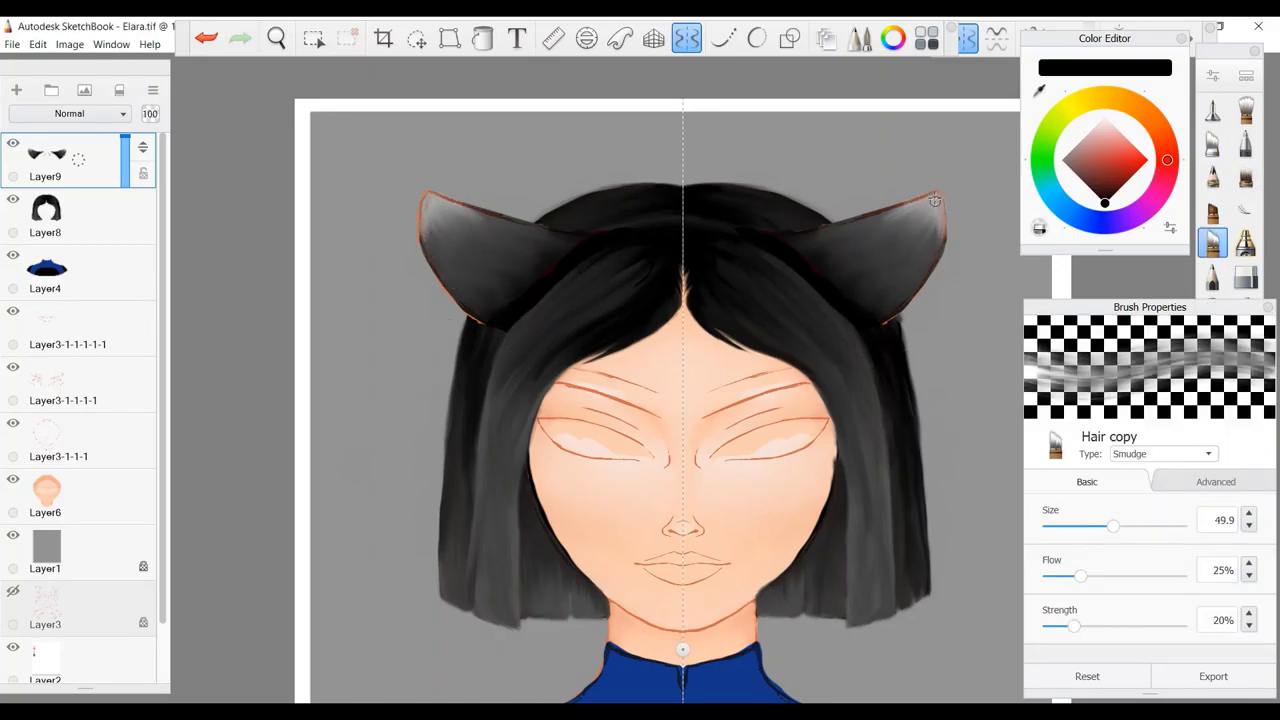
# Draw fine near-white fur strokes fanning inward from both ear tips with Pencil Pal at size 8.5.
pyautogui.hotkey('ctrl', 'y')
pyautogui.hotkey('ctrl', 'y')
pyautogui.hotkey('ctrl', 'y')
pyautogui.hotkey('ctrl', 'y')
pyautogui.hotkey('ctrl', 'y')
pyautogui.hotkey('ctrl', 'y')
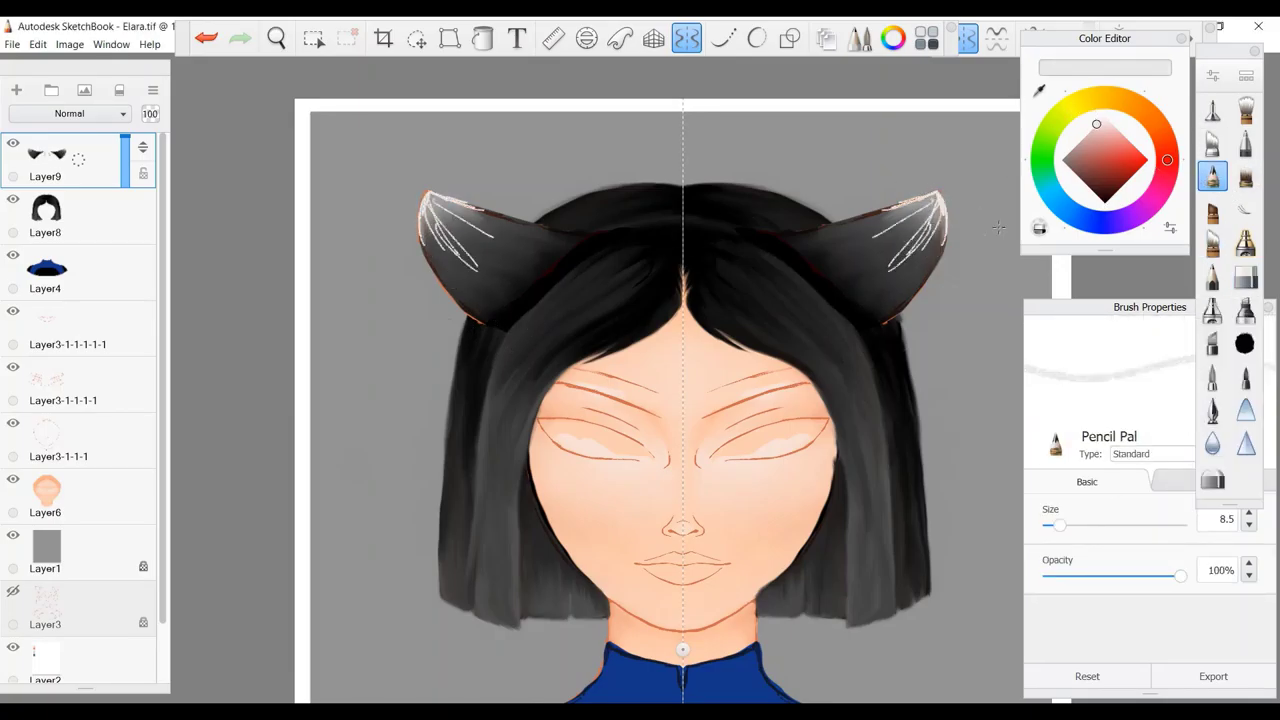
# Cover the leftover orange outline along the lower ear edges with near-black paint.
pyautogui.hotkey('ctrl', 'z')
pyautogui.hotkey('ctrl', 'z')
pyautogui.hotkey('ctrl', 'z')
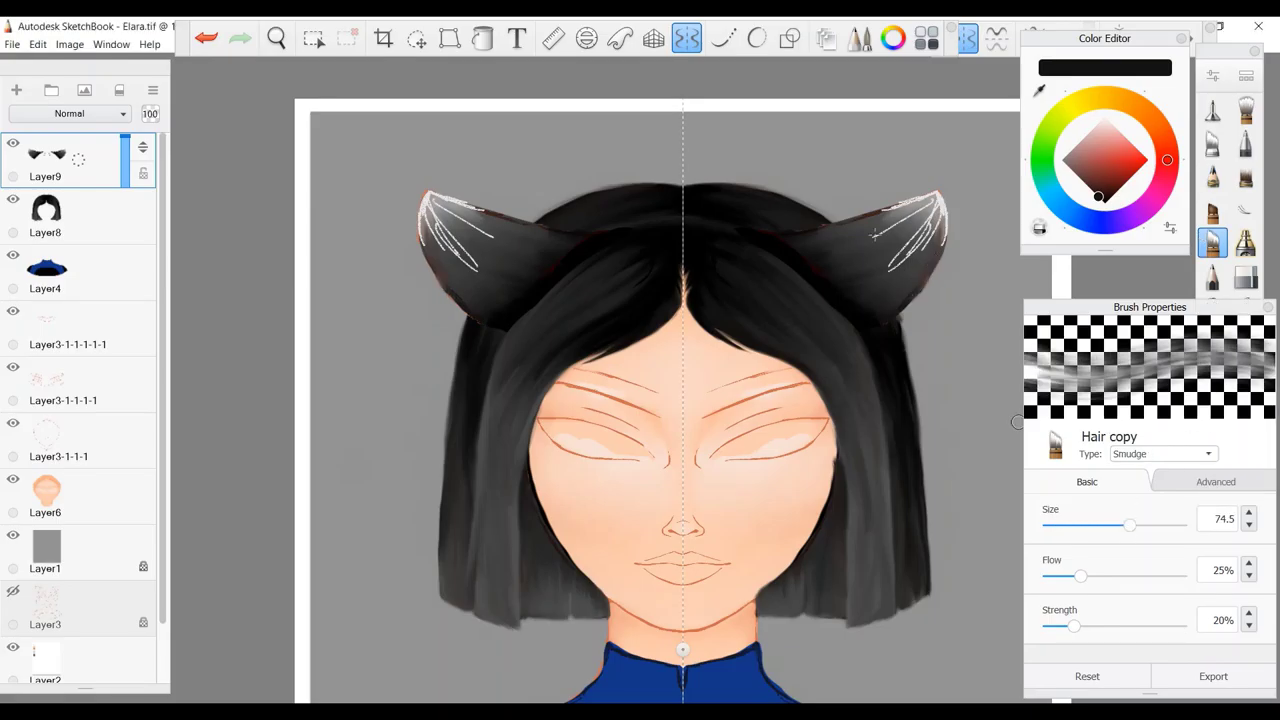
# Blend the near-white fur strokes into the ear tips with Hair copy at size 74.5, 25% flow and 20% strength.
pyautogui.hotkey('ctrl', 'y')
pyautogui.hotkey('ctrl', 'z')
pyautogui.hotkey('ctrl', 'z')
pyautogui.hotkey('ctrl', 'z')
pyautogui.hotkey('ctrl', 'z')
pyautogui.hotkey('ctrl', 'z')
pyautogui.hotkey('ctrl', 'z')
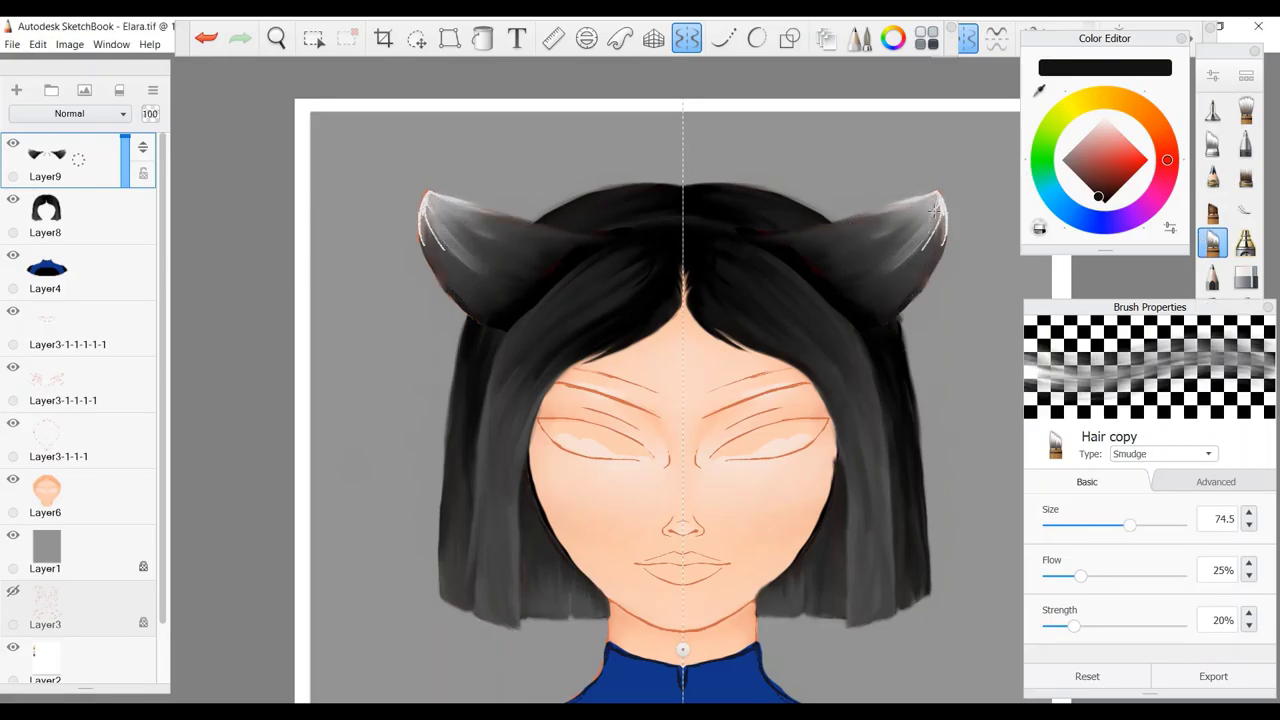
pyautogui.hotkey('ctrl', 'z')
pyautogui.hotkey('ctrl', 'z')
pyautogui.hotkey('ctrl', 'z')
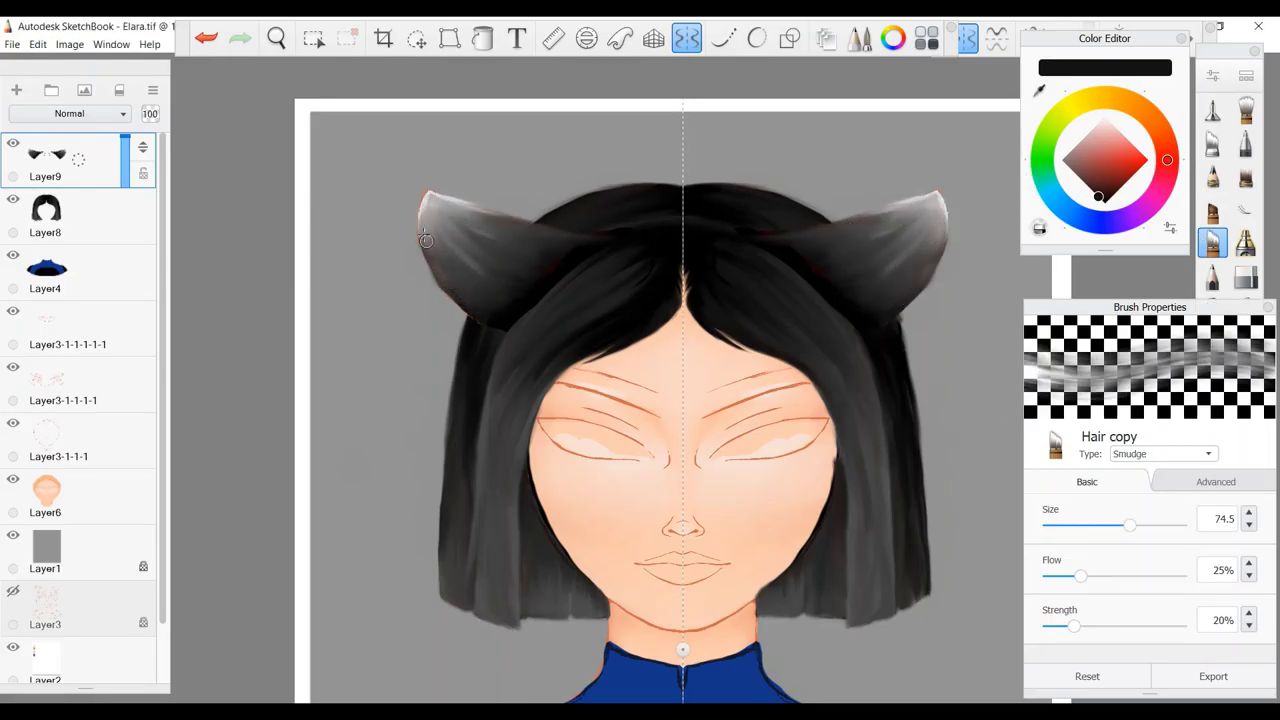
# Clean the ears' outer contour with the Hard Eraser and soften it with Hair copy at size 57.7.
pyautogui.press('e')
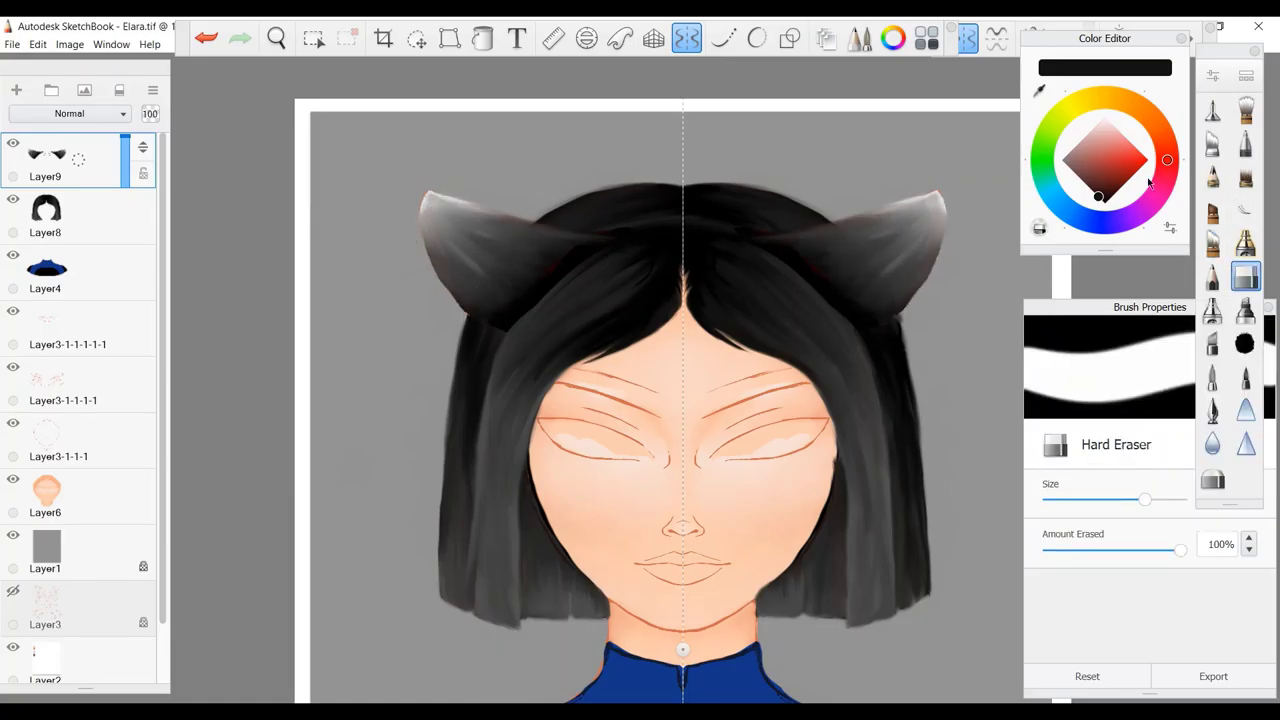
pyautogui.click(1212, 243)
pyautogui.moveTo(1124, 526); pyautogui.dragTo(1118, 526)
pyautogui.moveTo(455, 305); pyautogui.dragTo(432, 248)
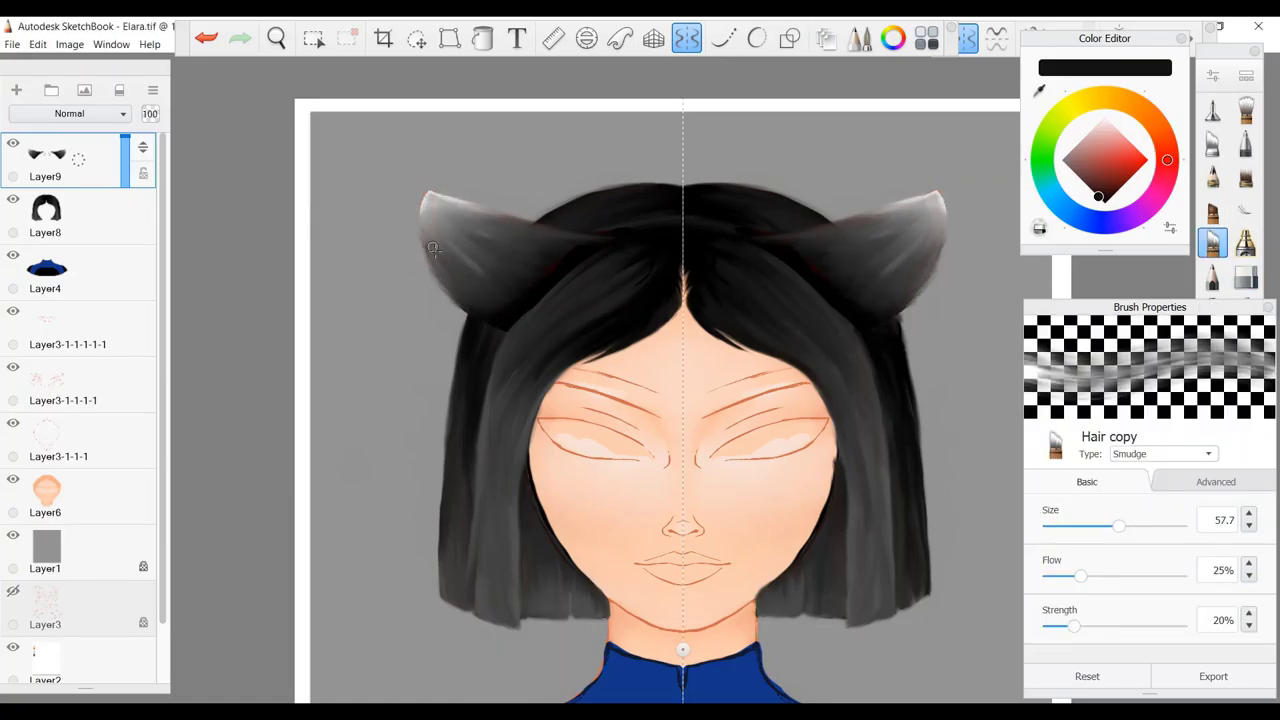
pyautogui.press('e')
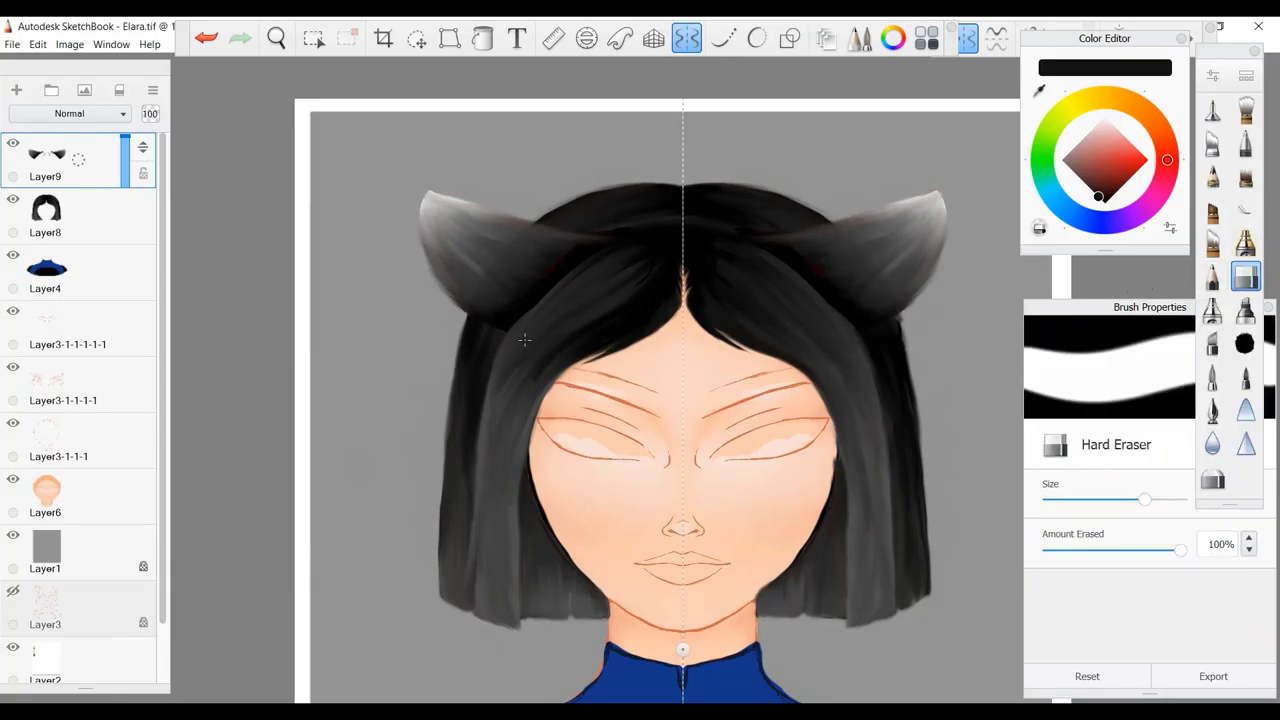
# Paint near-black shading inside both ears with the Felt Pen and blend it with Hair copy at sizes 26.0 and 75.8.
pyautogui.click(1212, 110)
pyautogui.moveTo(1145, 526); pyautogui.dragTo(1085, 526)
pyautogui.moveTo(925, 238)
pyautogui.mouseDown()
pyautogui.moveTo(857, 300)
pyautogui.moveTo(900, 250)
pyautogui.mouseUp()
pyautogui.click(1212, 243)
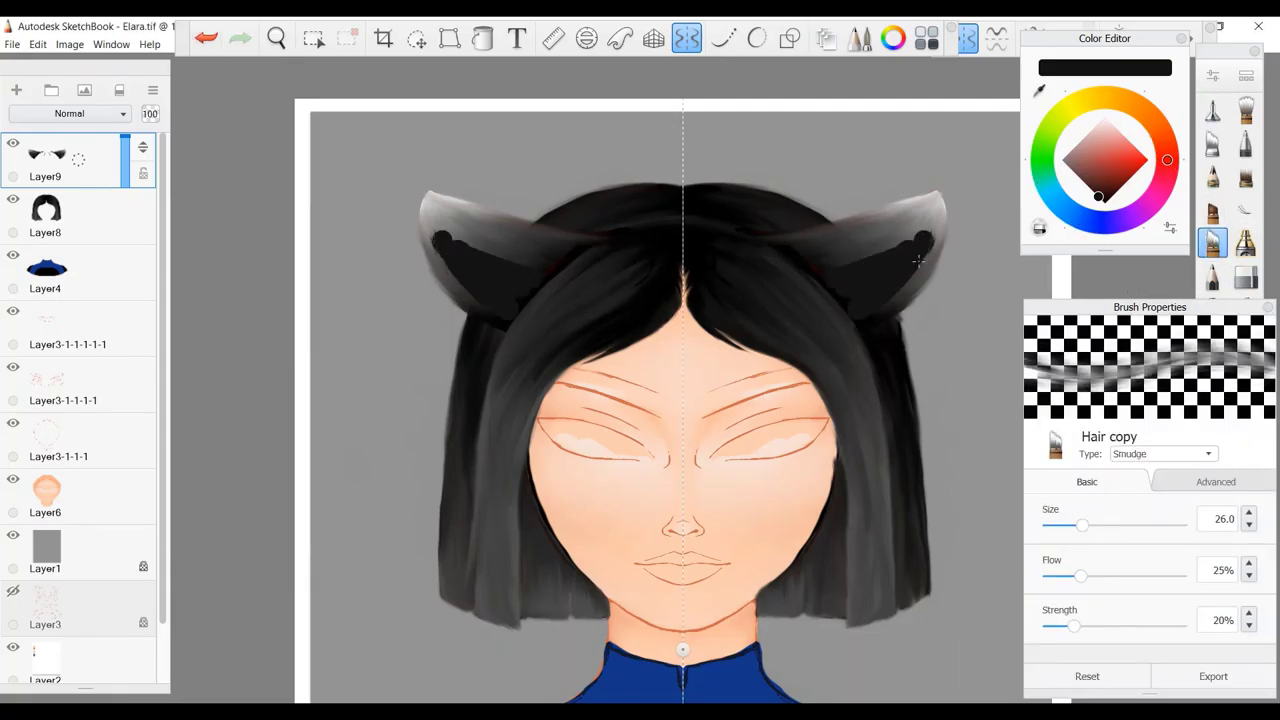
pyautogui.moveTo(1118, 526); pyautogui.dragTo(1130, 526)
pyautogui.moveTo(935, 212); pyautogui.dragTo(923, 243)
pyautogui.moveTo(440, 210)
pyautogui.mouseDown()
pyautogui.moveTo(475, 250)
pyautogui.moveTo(437, 207)
pyautogui.moveTo(560, 255)
pyautogui.mouseUp()
# Draw dark grey fur strands across the middle of the ears with Pencil Pal at 8.5 and smudge them with Hair copy at 75.8.
pyautogui.click(1073, 172)
pyautogui.click(1212, 176)
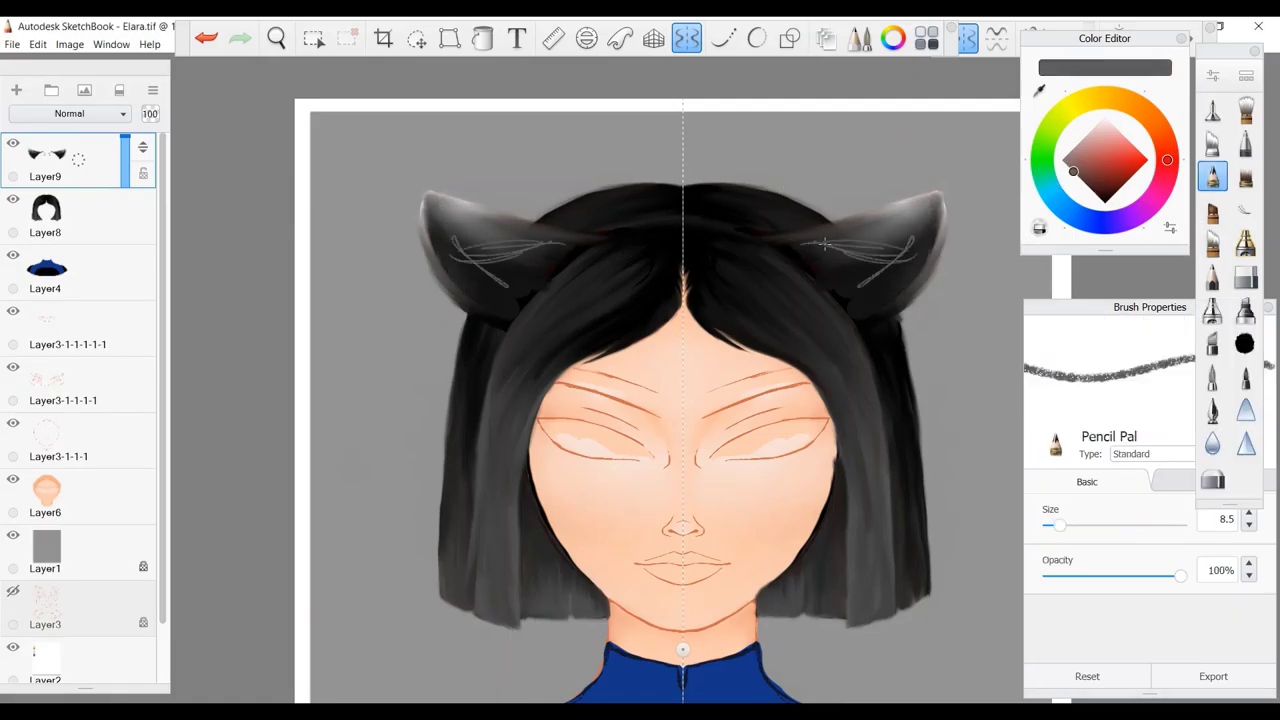
pyautogui.moveTo(440, 245); pyautogui.dragTo(535, 232)
pyautogui.click(1212, 243)
pyautogui.moveTo(850, 250)
pyautogui.mouseDown()
pyautogui.moveTo(915, 235)
pyautogui.moveTo(883, 247)
pyautogui.mouseUp()
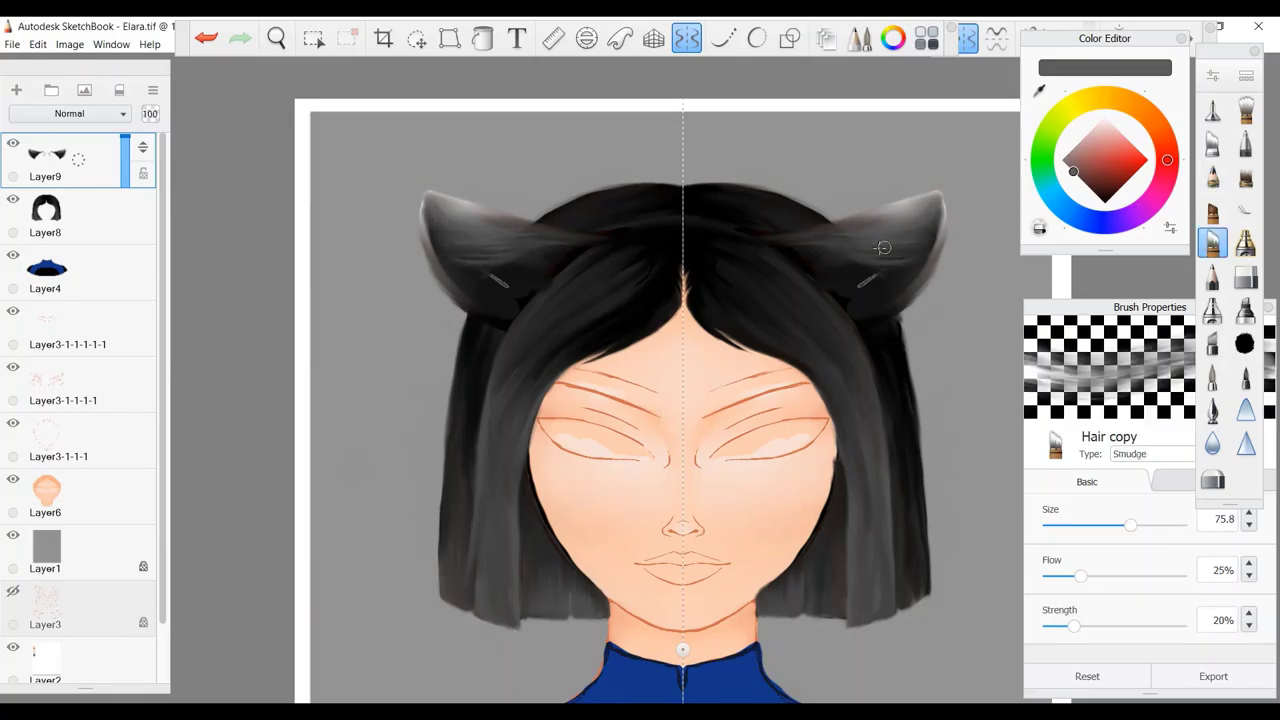
# Add grey fur strands at the ear bases beside the hair with Pencil Pal and blend them with Hair copy at 75.8.
pyautogui.click(1212, 176)
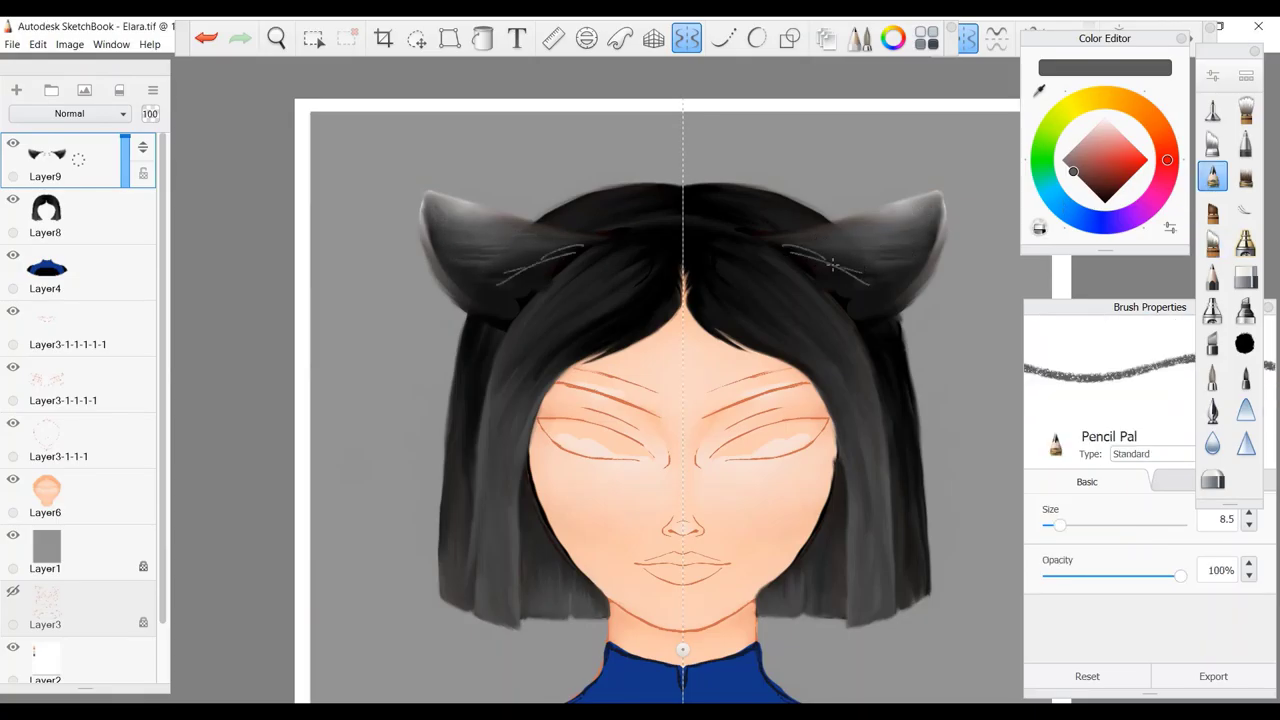
pyautogui.moveTo(840, 290); pyautogui.dragTo(880, 284)
pyautogui.click(1212, 243)
pyautogui.moveTo(815, 255); pyautogui.dragTo(848, 274)
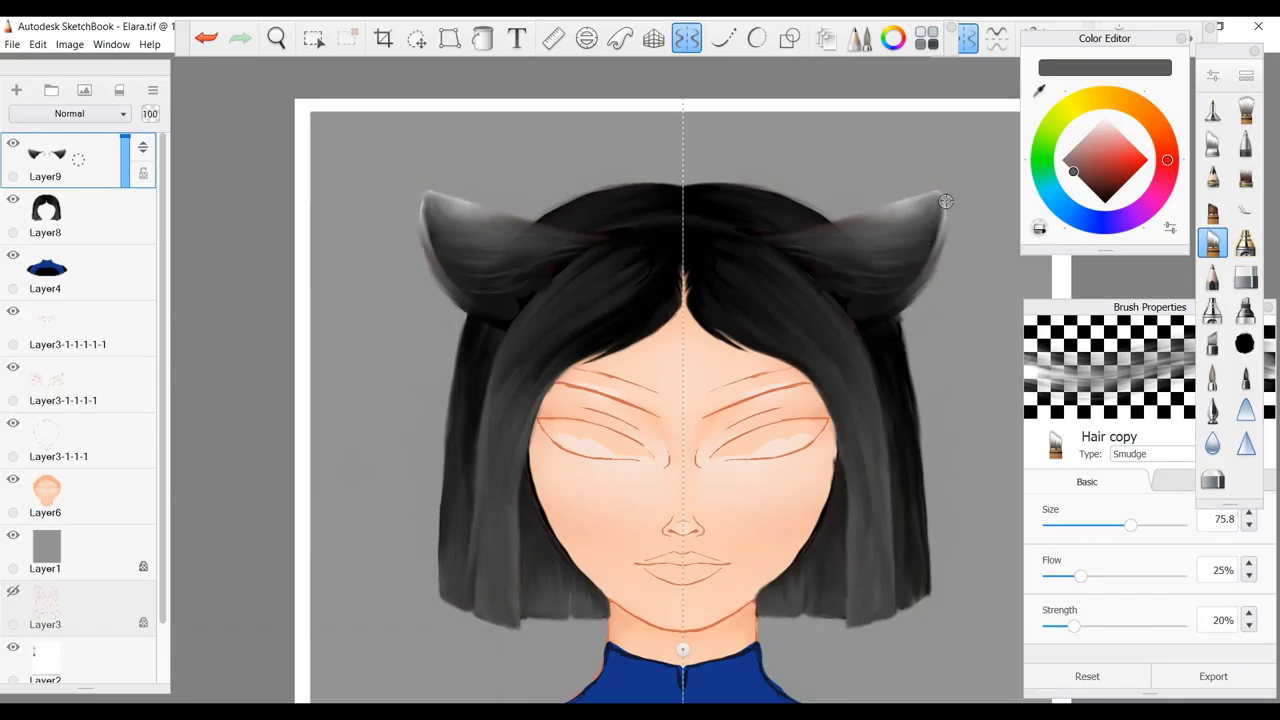
# Extend both ear tips outward into points with grey Pencil Pal strokes, smoothing them with Hair copy at 55.1 and the Hard Eraser.
pyautogui.click(1212, 176)
pyautogui.moveTo(440, 246)
pyautogui.mouseDown()
pyautogui.moveTo(412, 192)
pyautogui.moveTo(423, 193)
pyautogui.mouseUp()
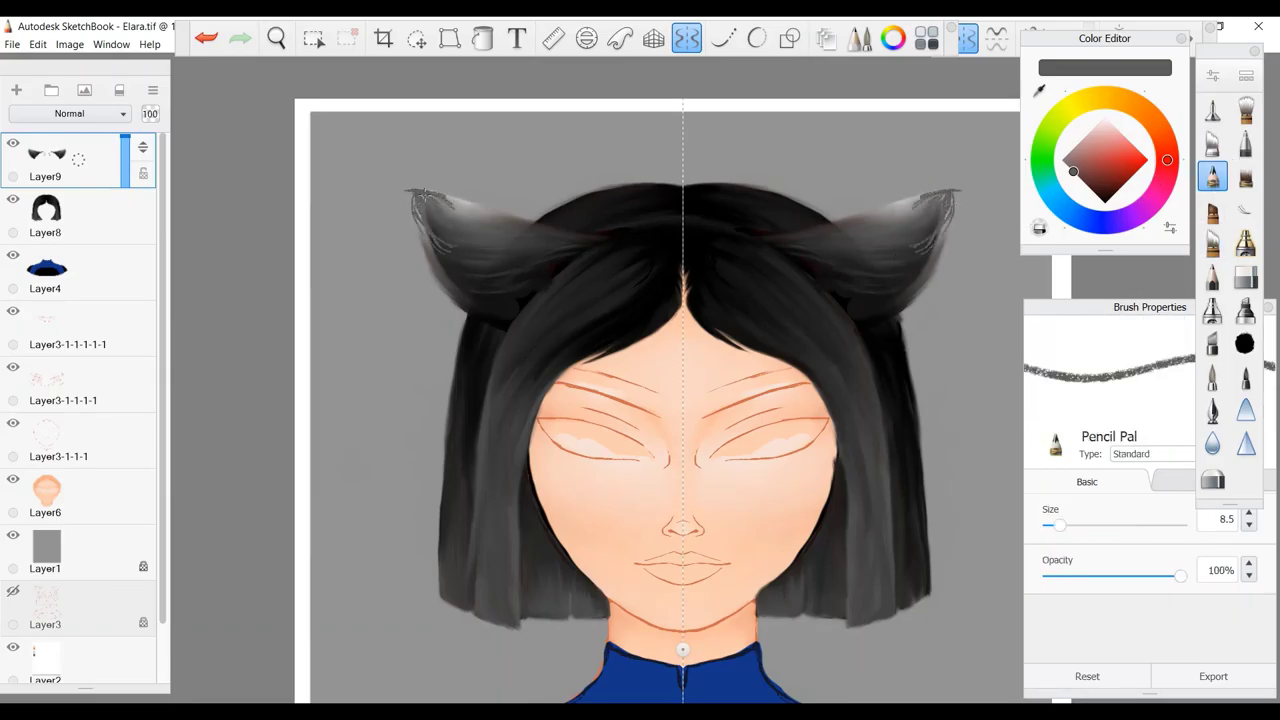
pyautogui.click(1212, 243)
pyautogui.moveTo(440, 248)
pyautogui.mouseDown()
pyautogui.moveTo(428, 215)
pyautogui.moveTo(455, 200)
pyautogui.mouseUp()
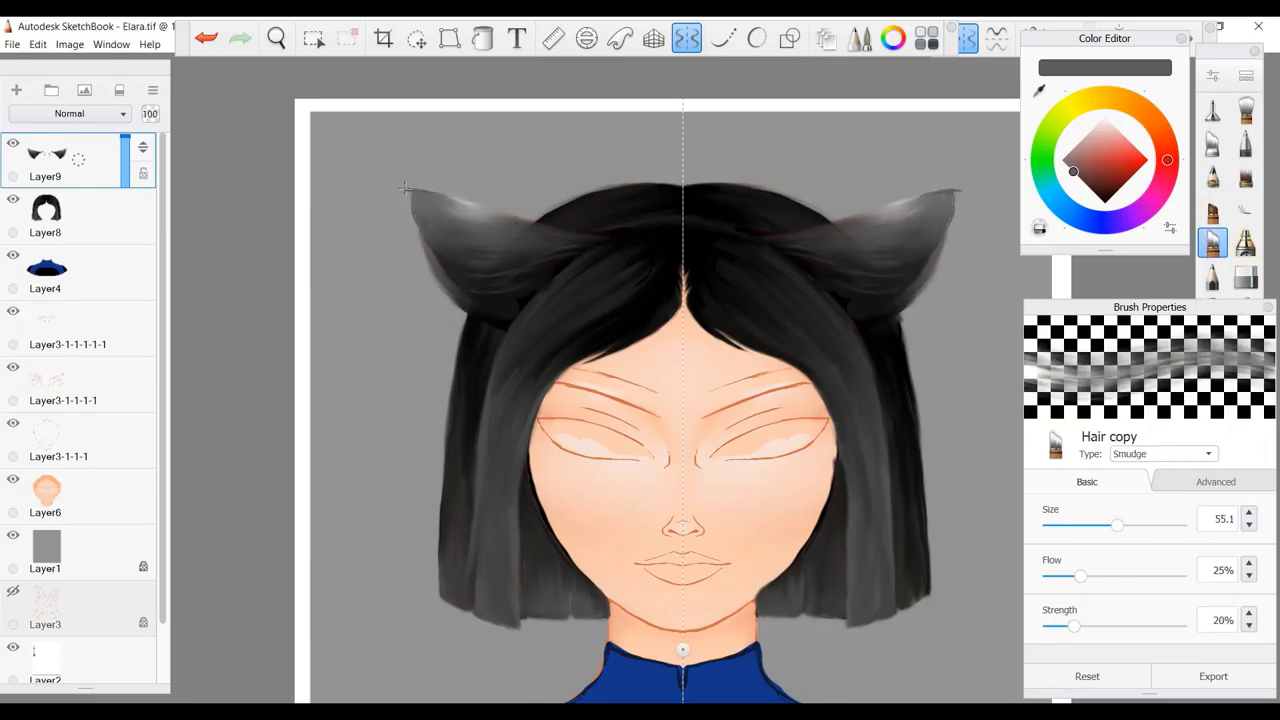
pyautogui.press('e')
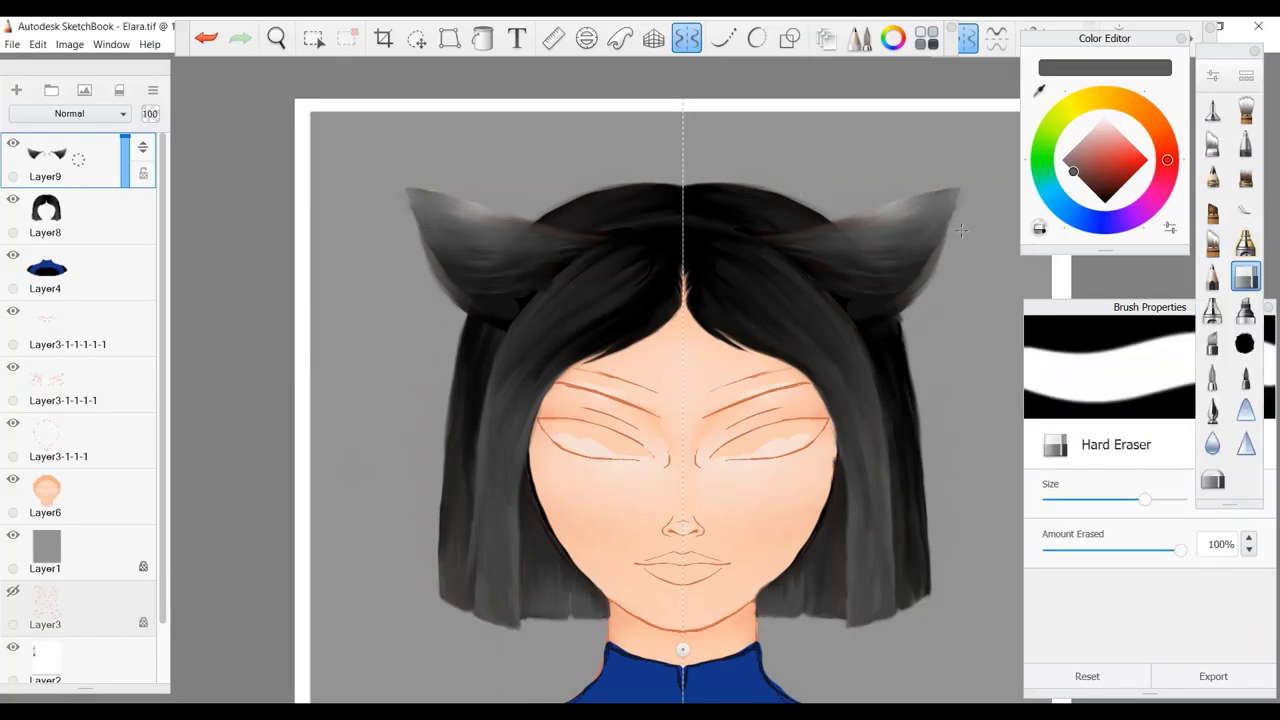
# Draw a light grey highlight along the lower outer edge of the ears with Pencil Pal.
pyautogui.click(1212, 177)
pyautogui.click(1095, 127)
pyautogui.moveTo(895, 305)
pyautogui.mouseDown()
pyautogui.moveTo(862, 330)
pyautogui.moveTo(936, 256)
pyautogui.mouseUp()
# Blend the lower-edge highlight with Hair copy at sizes 44.1 and 30.5, trimming its outside with the Hard Eraser at 25.2.
pyautogui.click(1212, 243)
pyautogui.scroll(3, 760, 250)
pyautogui.click(686, 38)
pyautogui.click(686, 38)
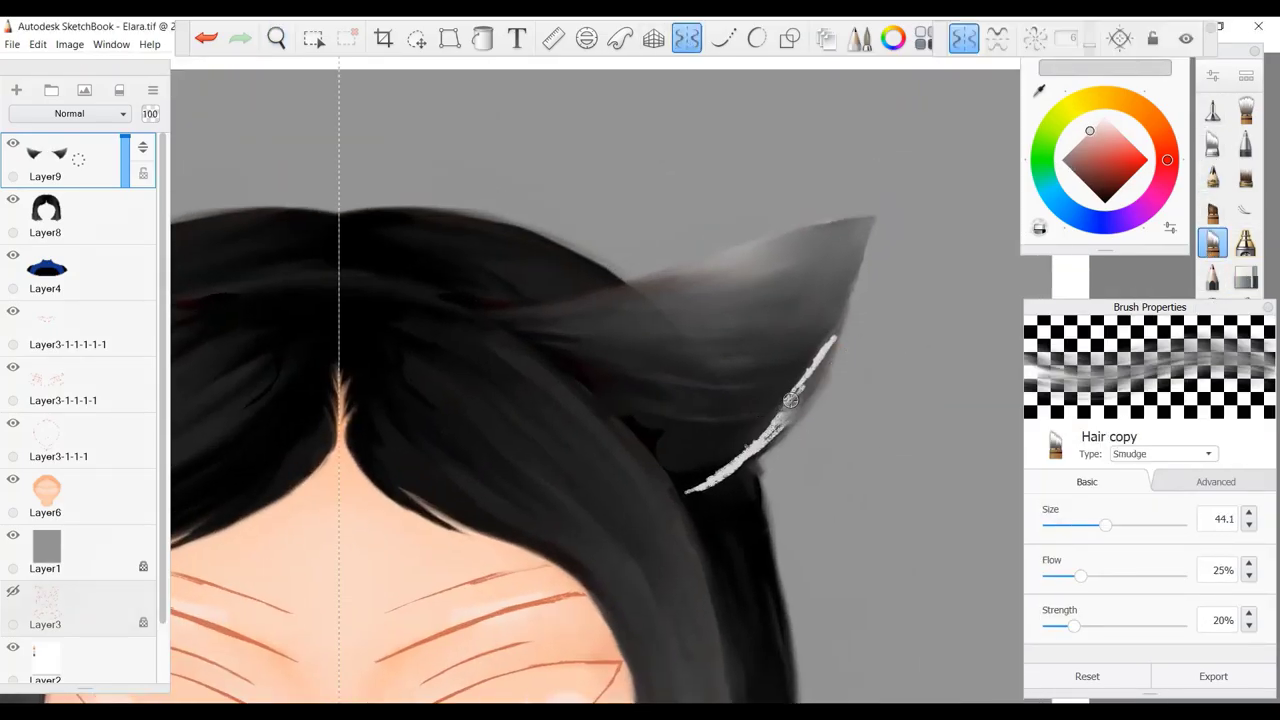
pyautogui.moveTo(800, 400); pyautogui.dragTo(825, 350)
pyautogui.moveTo(750, 450)
pyautogui.mouseDown()
pyautogui.moveTo(700, 488)
pyautogui.moveTo(771, 432)
pyautogui.mouseUp()
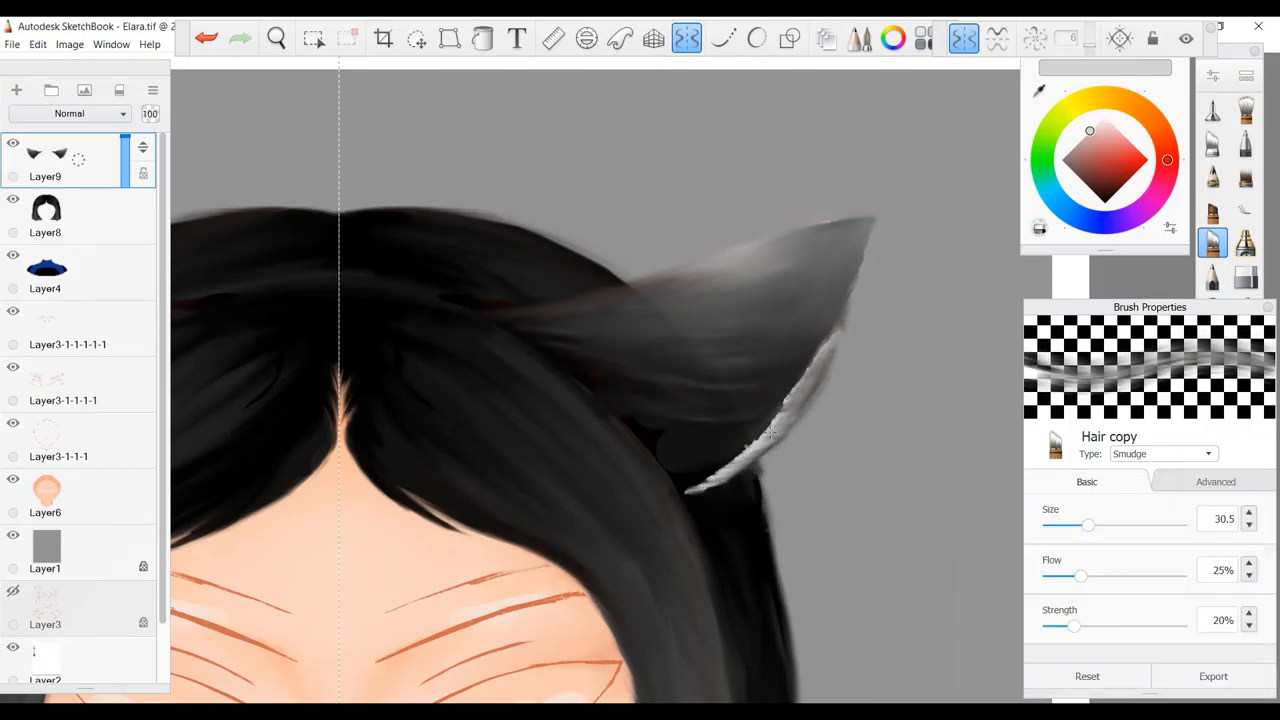
pyautogui.moveTo(705, 493); pyautogui.dragTo(737, 444)
pyautogui.moveTo(780, 405); pyautogui.dragTo(835, 328)
pyautogui.press('e')
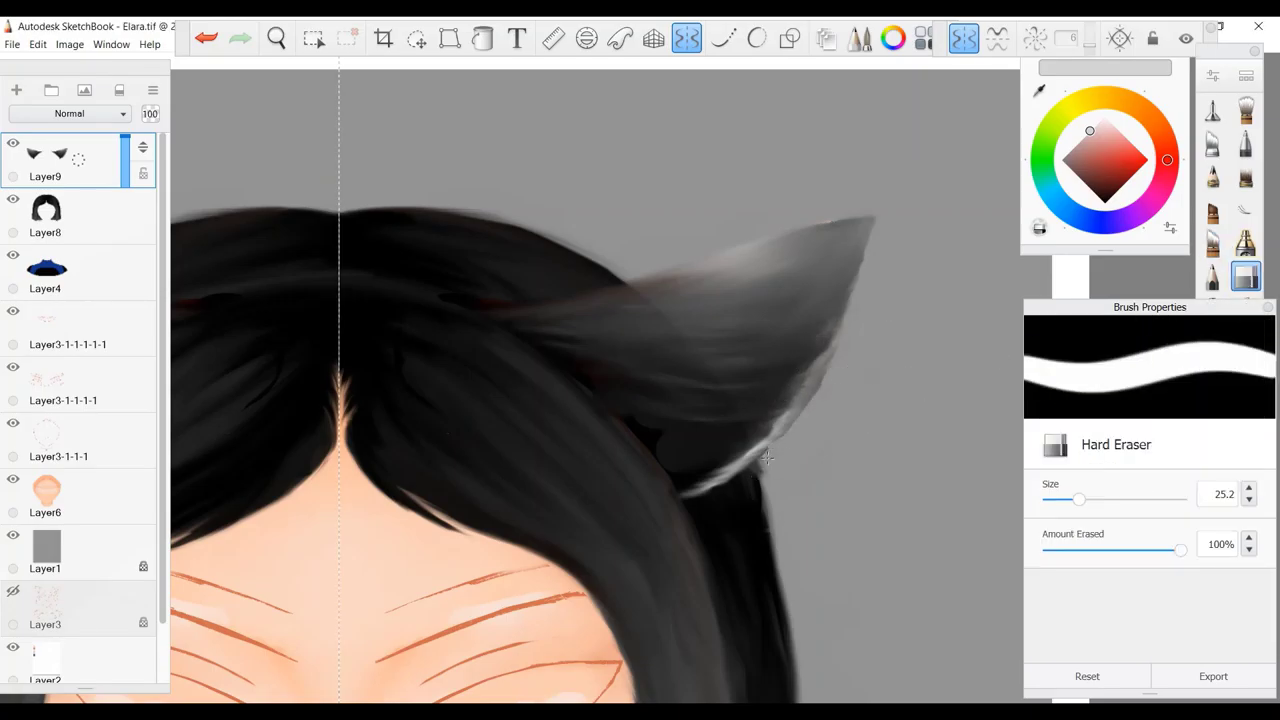
# Draw fine light hairs along the ears' lower outer edge and base with the Pencil at 14B/14.0 and 100% opacity.
pyautogui.press('p')
pyautogui.moveTo(690, 495)
pyautogui.mouseDown()
pyautogui.moveTo(788, 422)
pyautogui.moveTo(748, 456)
pyautogui.moveTo(826, 350)
pyautogui.mouseUp()
pyautogui.press('s')
pyautogui.moveTo(700, 492); pyautogui.dragTo(788, 424)
pyautogui.press('p')
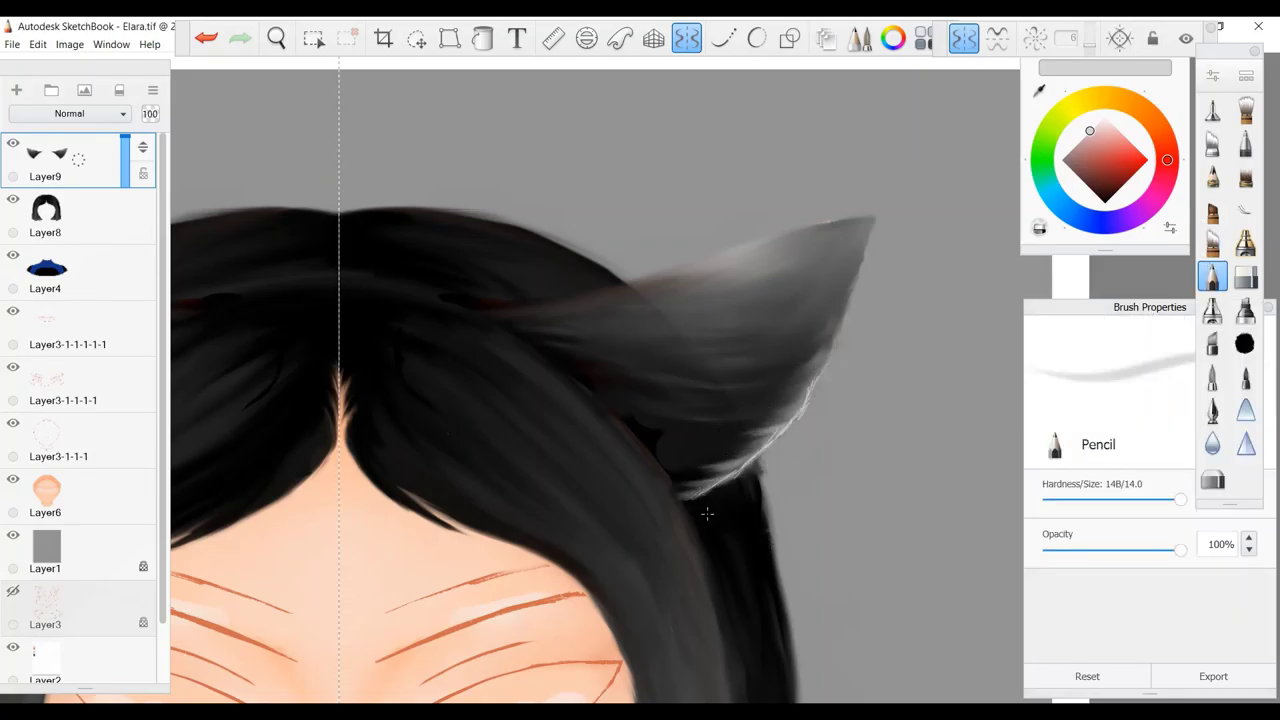
pyautogui.moveTo(696, 520); pyautogui.dragTo(760, 450)
pyautogui.moveTo(762, 444); pyautogui.dragTo(784, 425)
# Smudge the light hairs into the lower ear fur with Hair copy at sizes 35.7 and 33.1, 25% flow and 20% strength.
pyautogui.press('b')
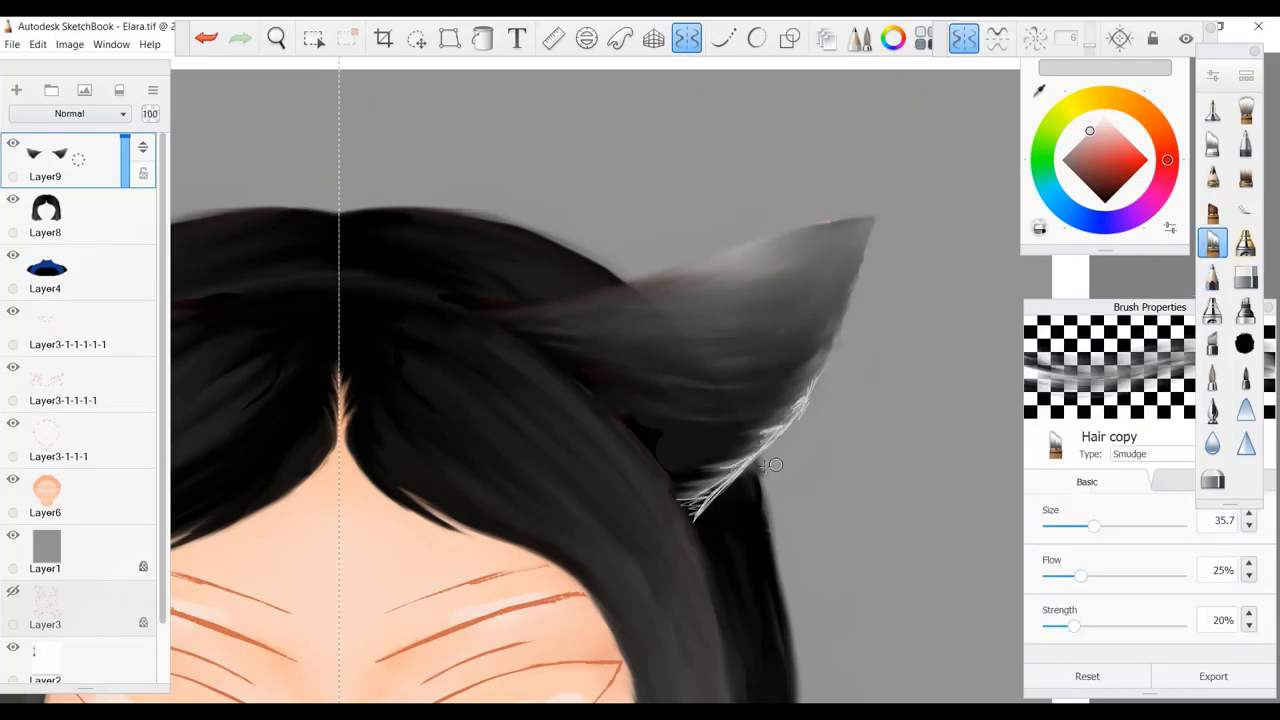
pyautogui.moveTo(712, 472)
pyautogui.mouseDown()
pyautogui.moveTo(763, 419)
pyautogui.moveTo(798, 425)
pyautogui.mouseUp()
pyautogui.moveTo(1092, 530); pyautogui.dragTo(1089, 529)
pyautogui.moveTo(798, 404); pyautogui.dragTo(768, 428)
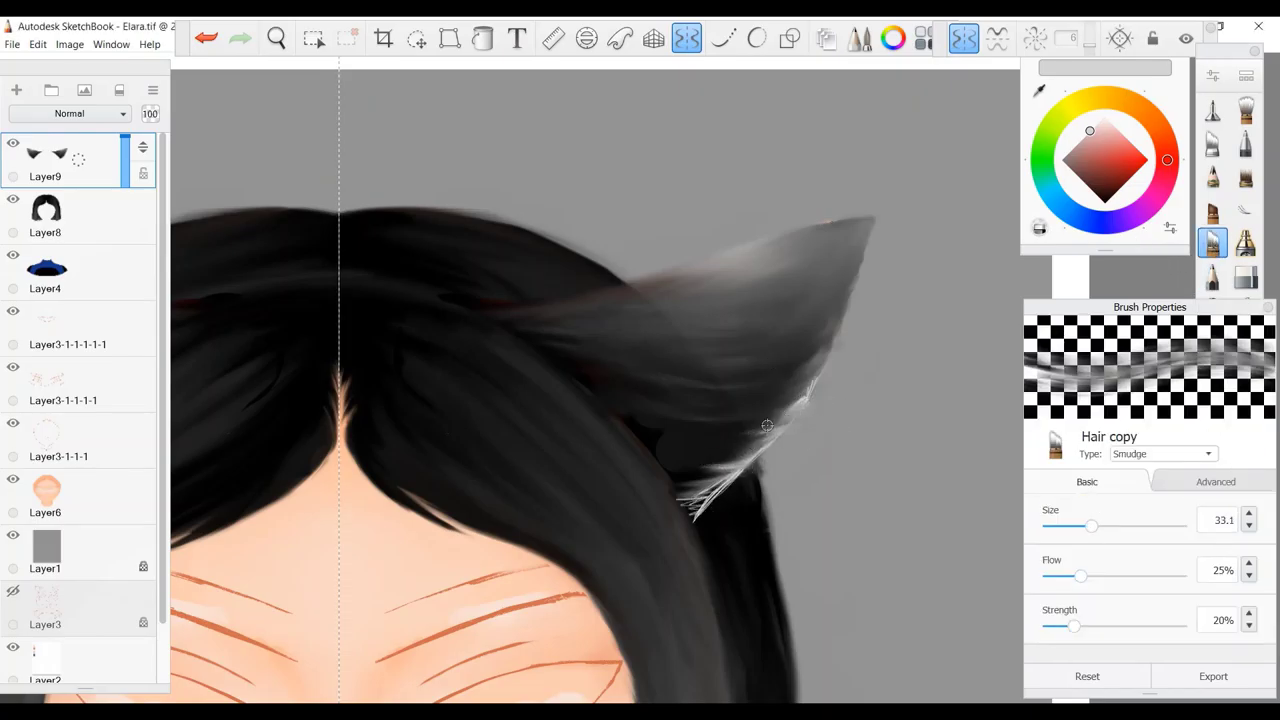
pyautogui.moveTo(812, 378); pyautogui.dragTo(779, 401)
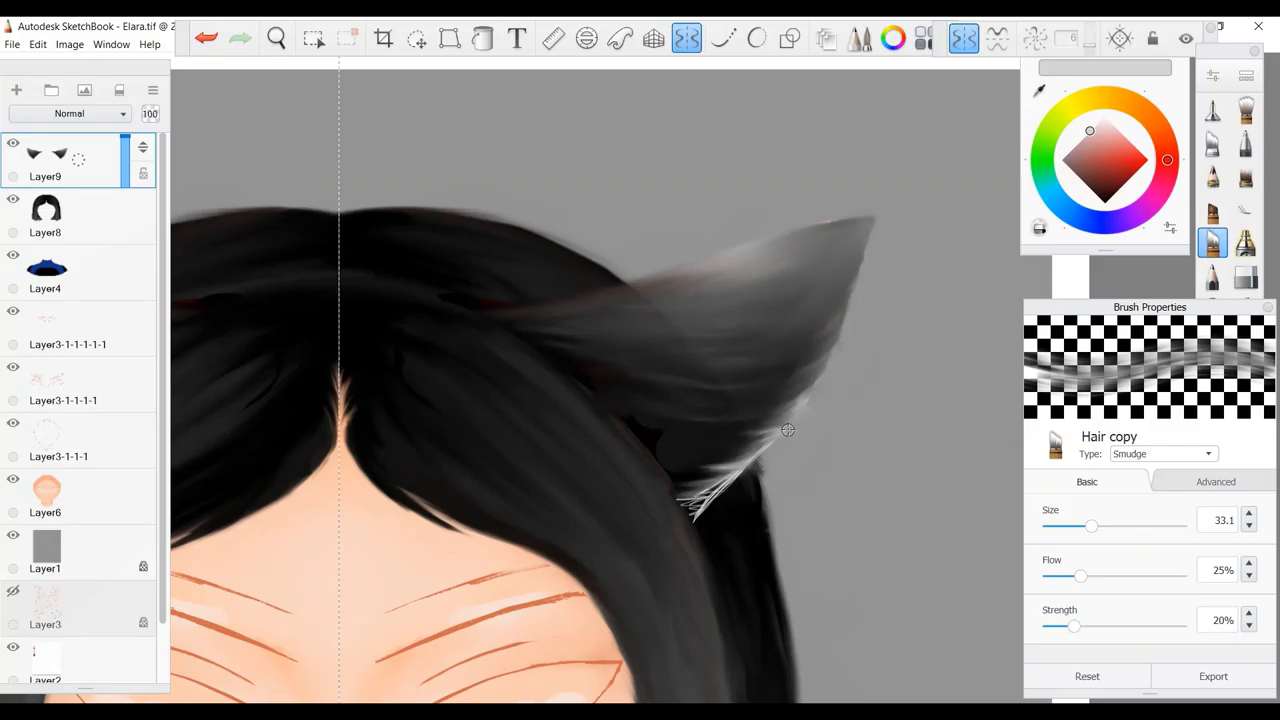
pyautogui.moveTo(728, 495)
pyautogui.mouseDown()
pyautogui.moveTo(677, 491)
pyautogui.moveTo(742, 497)
pyautogui.mouseUp()
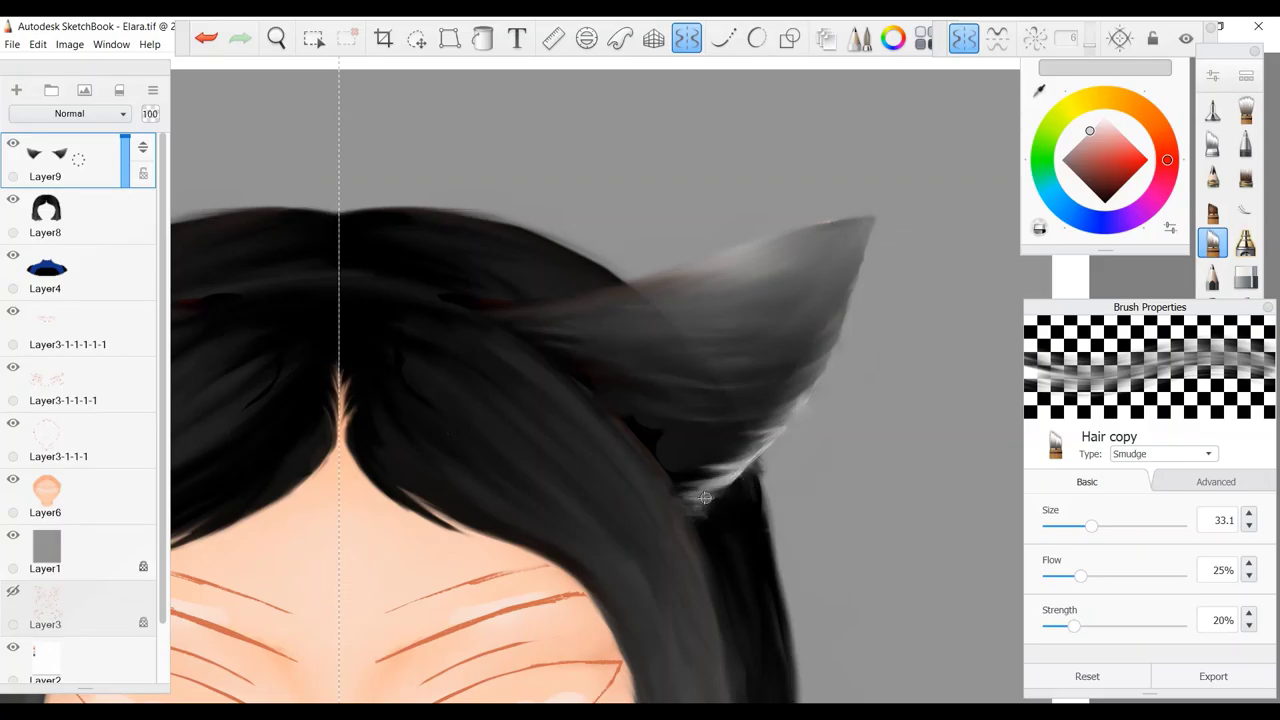
# Sketch dark strands in a sampled near-black along the ears' upper outer edge, blending with Hair copy at 33.1 and the Hard Eraser.
pyautogui.press('b')
pyautogui.keyDown('alt'); pyautogui.click(755, 458); pyautogui.keyUp('alt')
pyautogui.moveTo(796, 384)
pyautogui.mouseDown()
pyautogui.moveTo(857, 250)
pyautogui.moveTo(812, 330)
pyautogui.mouseUp()
pyautogui.press('b')
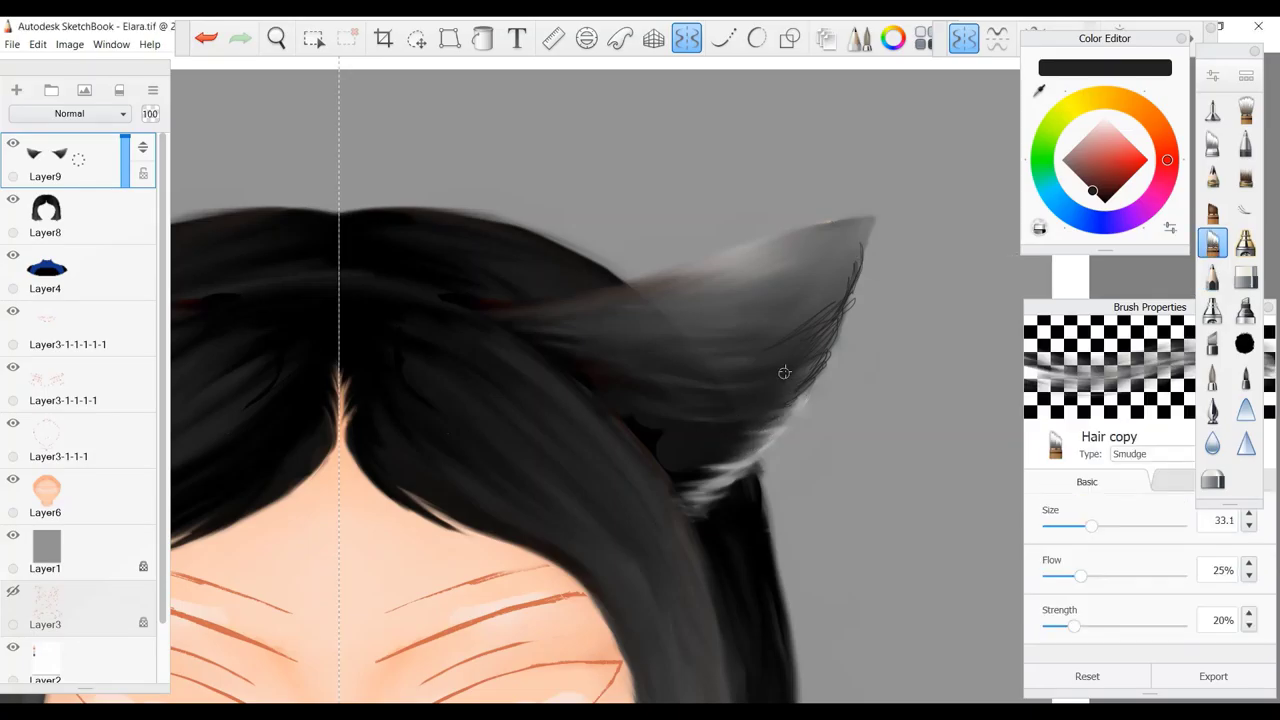
pyautogui.moveTo(800, 400); pyautogui.dragTo(827, 307)
pyautogui.press('e')
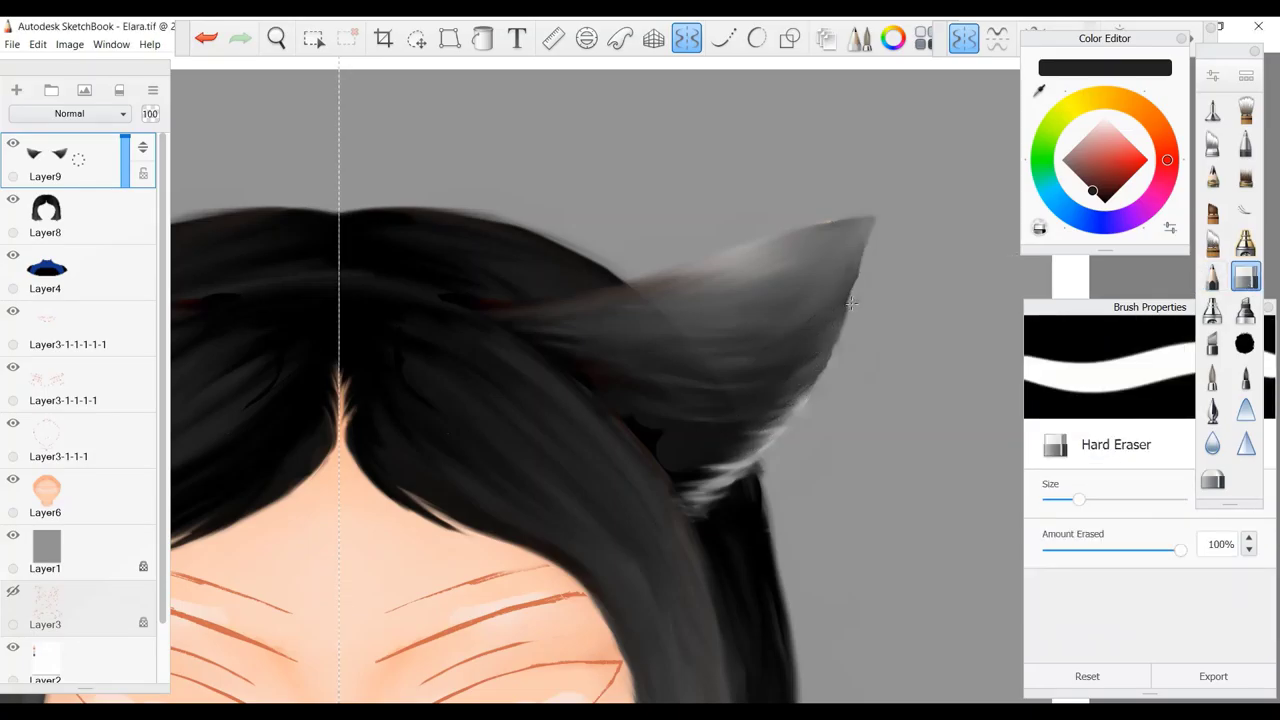
# Add a layer between the ears and the hair and paint a black backing around the ear outlines with the Felt Pen.
pyautogui.click(45, 160)
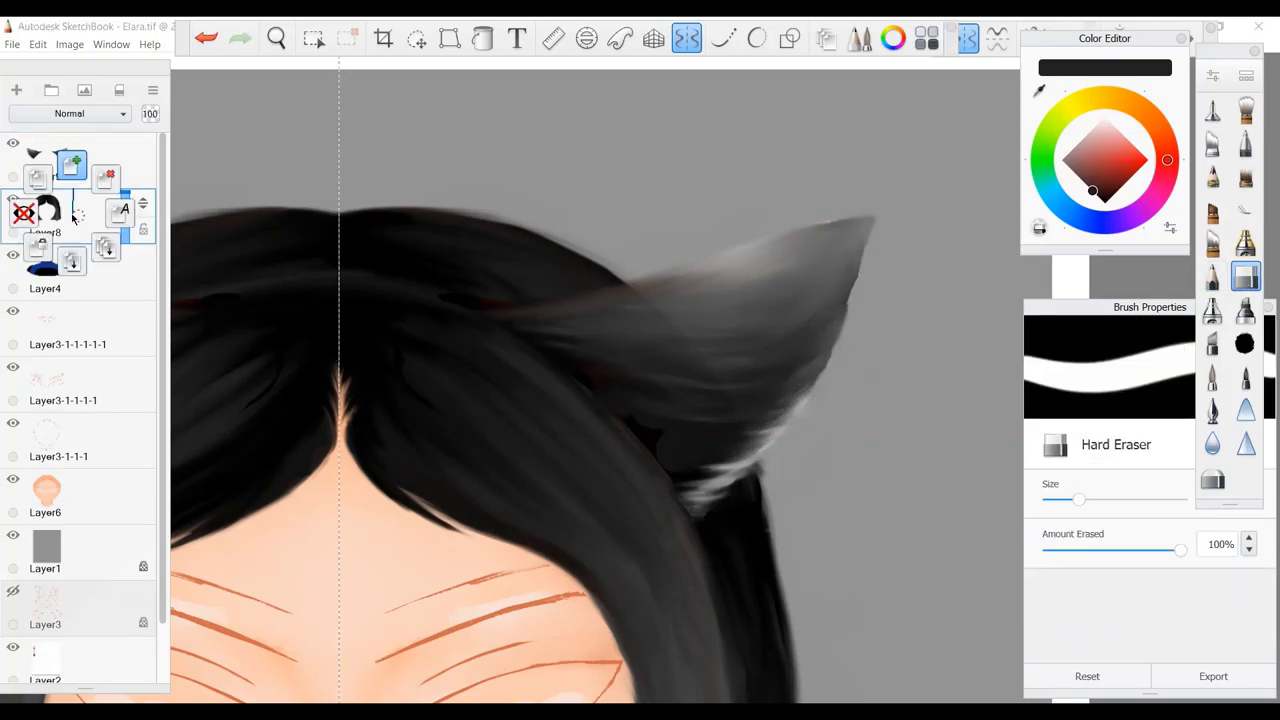
pyautogui.click(69, 166)
pyautogui.click(1212, 110)
pyautogui.moveTo(875, 218); pyautogui.dragTo(541, 335)
# Trim the black backing to the ears' contour with the Hard Eraser.
pyautogui.press('e')
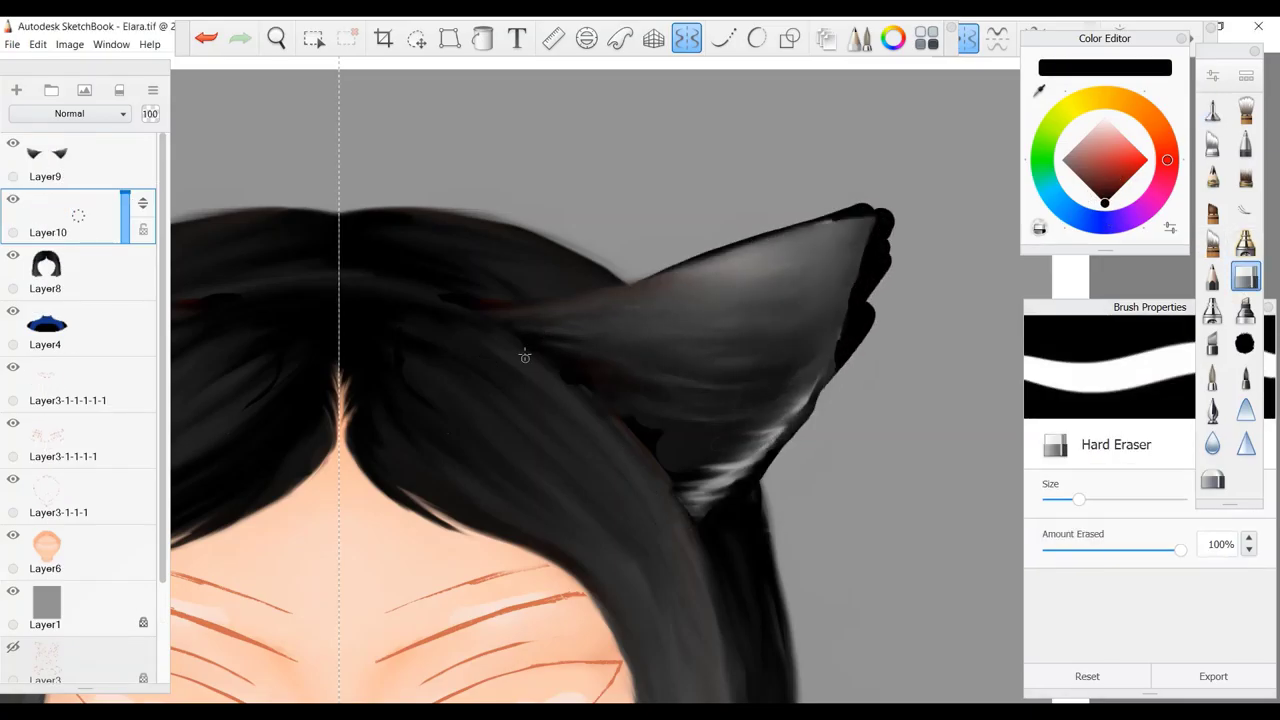
pyautogui.moveTo(636, 279)
pyautogui.mouseDown()
pyautogui.moveTo(838, 213)
pyautogui.moveTo(884, 214)
pyautogui.mouseUp()
pyautogui.moveTo(712, 548)
pyautogui.mouseDown()
pyautogui.moveTo(800, 440)
pyautogui.moveTo(860, 250)
pyautogui.moveTo(818, 434)
pyautogui.mouseUp()
# Soften the backing's edges from tip to base with Hair copy at size 68.0, 15% flow and 15% strength.
pyautogui.click(1212, 242)
pyautogui.moveTo(885, 225); pyautogui.dragTo(880, 251)
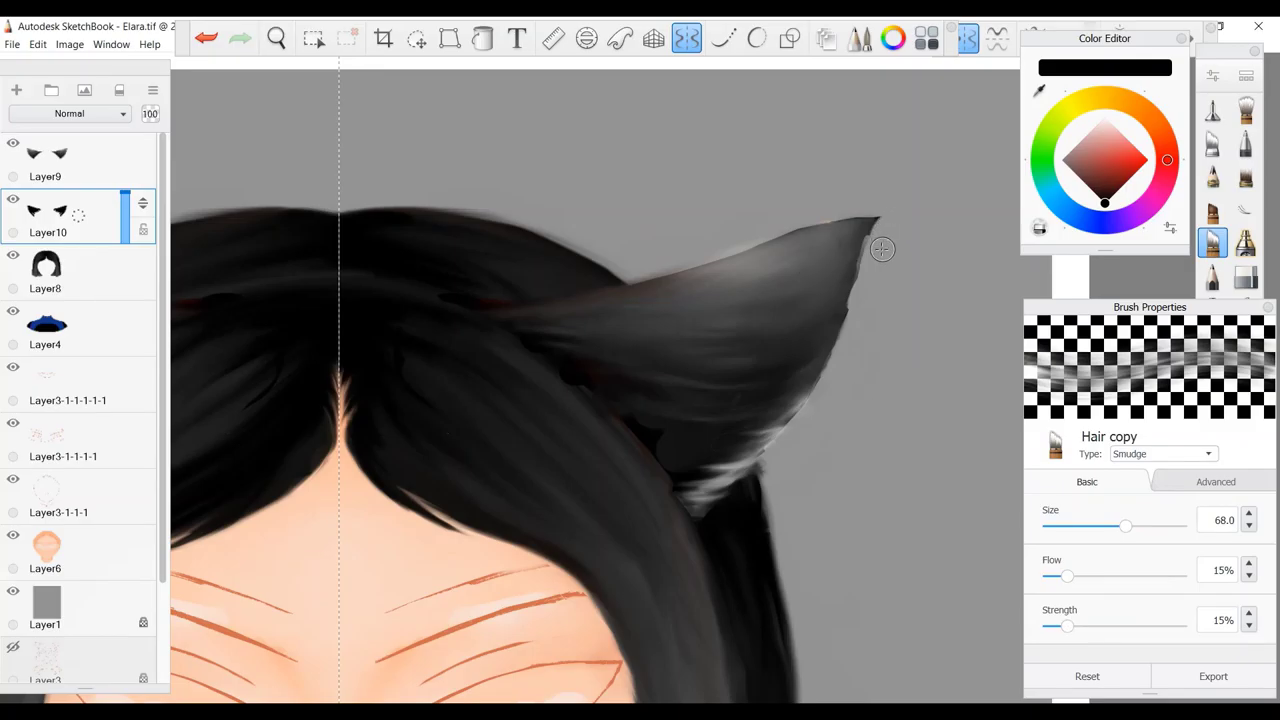
pyautogui.moveTo(523, 311)
pyautogui.mouseDown()
pyautogui.moveTo(851, 207)
pyautogui.moveTo(845, 360)
pyautogui.moveTo(760, 460)
pyautogui.mouseUp()
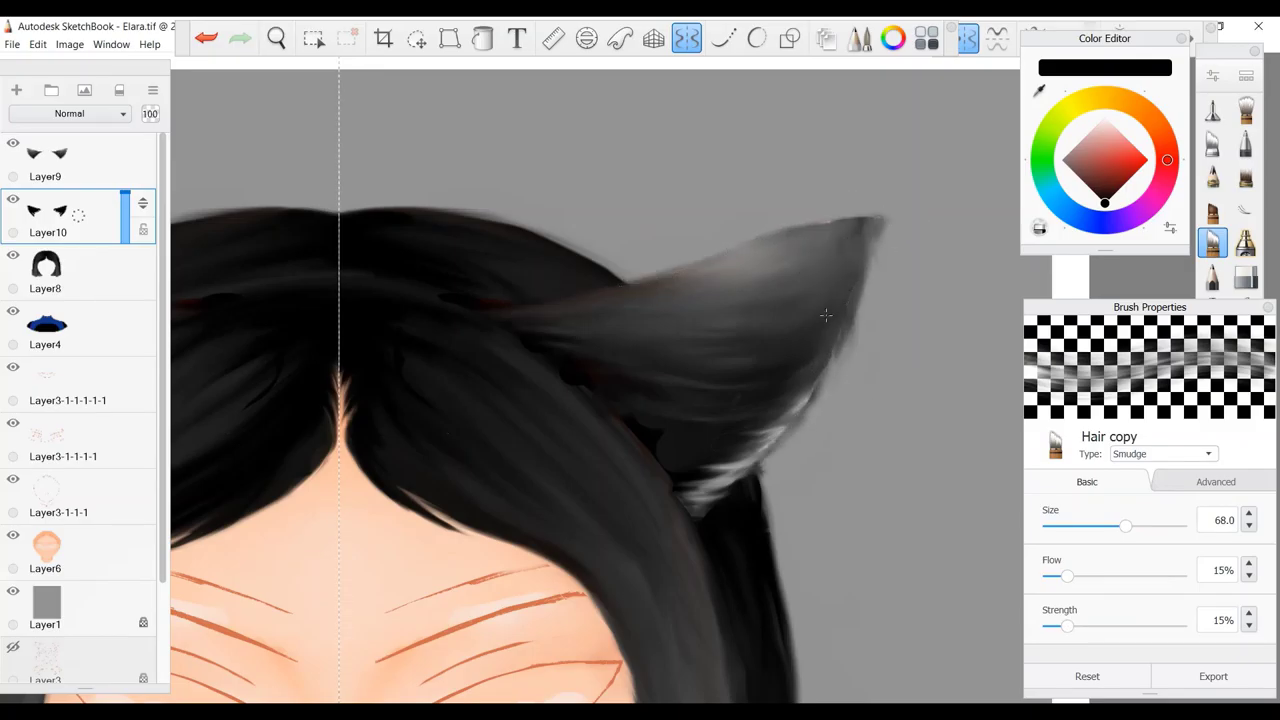
# Trim the ear tips and outer edges with the eraser and refine them with Hair copy at size 29.8.
pyautogui.press('e')
pyautogui.hotkey('ctrl', 'z')
pyautogui.hotkey('ctrl', 'z')
pyautogui.press('e')
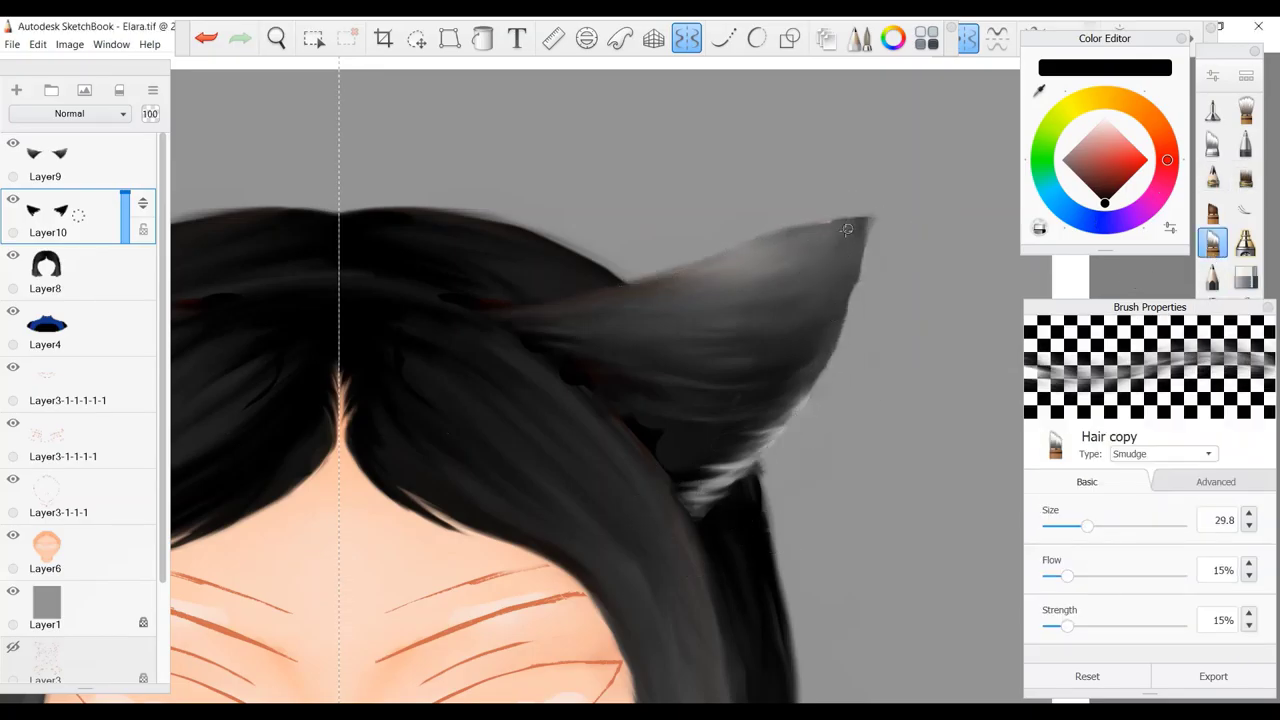
# Merge the ears' top layer into the black backing layer and smudge the ear's lower part with Hair copy at size 44.7.
pyautogui.hotkey('ctrl', 'z')
pyautogui.press('e')
pyautogui.press('e')
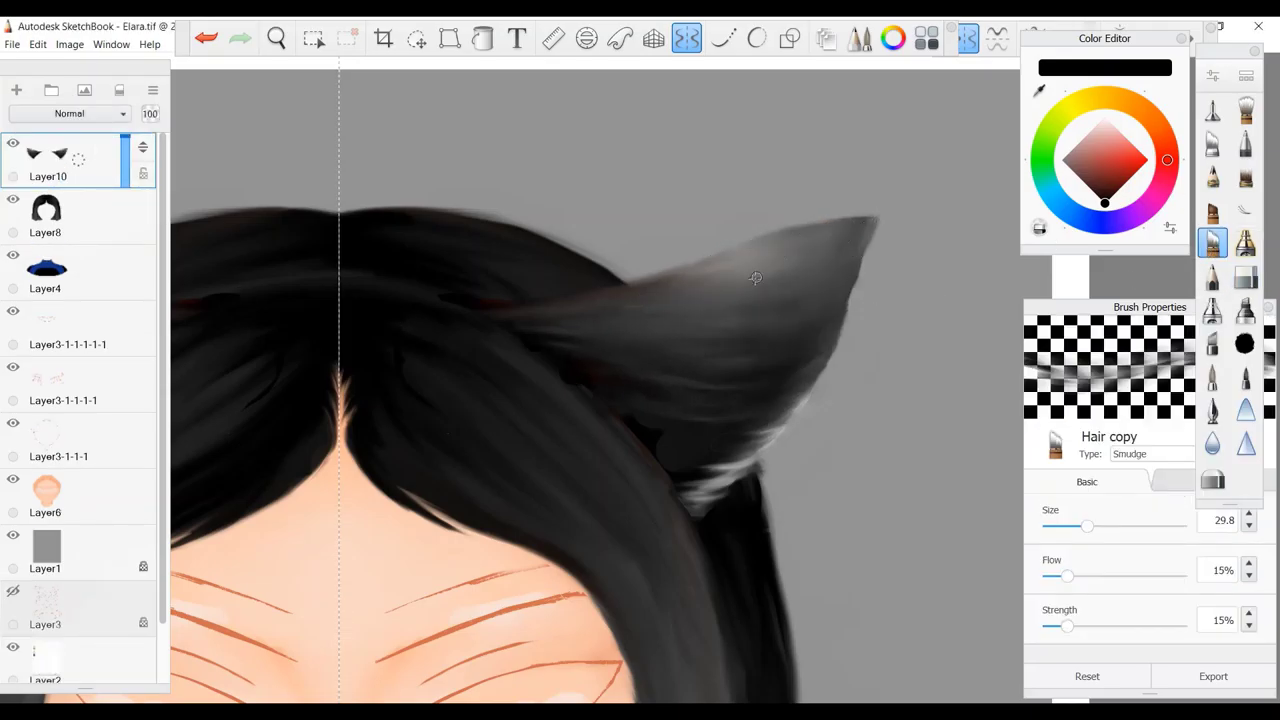
pyautogui.press(']')
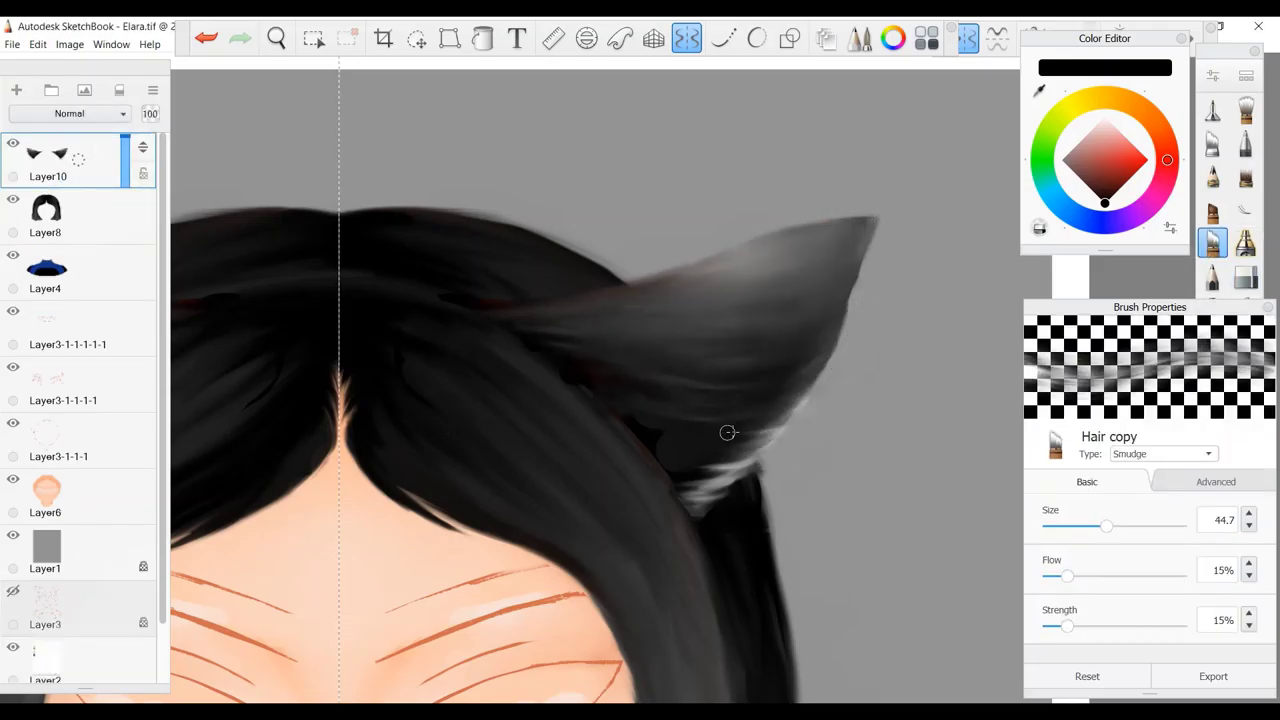
pyautogui.moveTo(727, 432)
pyautogui.mouseDown()
pyautogui.moveTo(709, 471)
pyautogui.moveTo(673, 482)
pyautogui.mouseUp()
# Draw thin black fur strokes across both ears from the tips and outer edges inward, using symmetry.
pyautogui.click(274, 38)
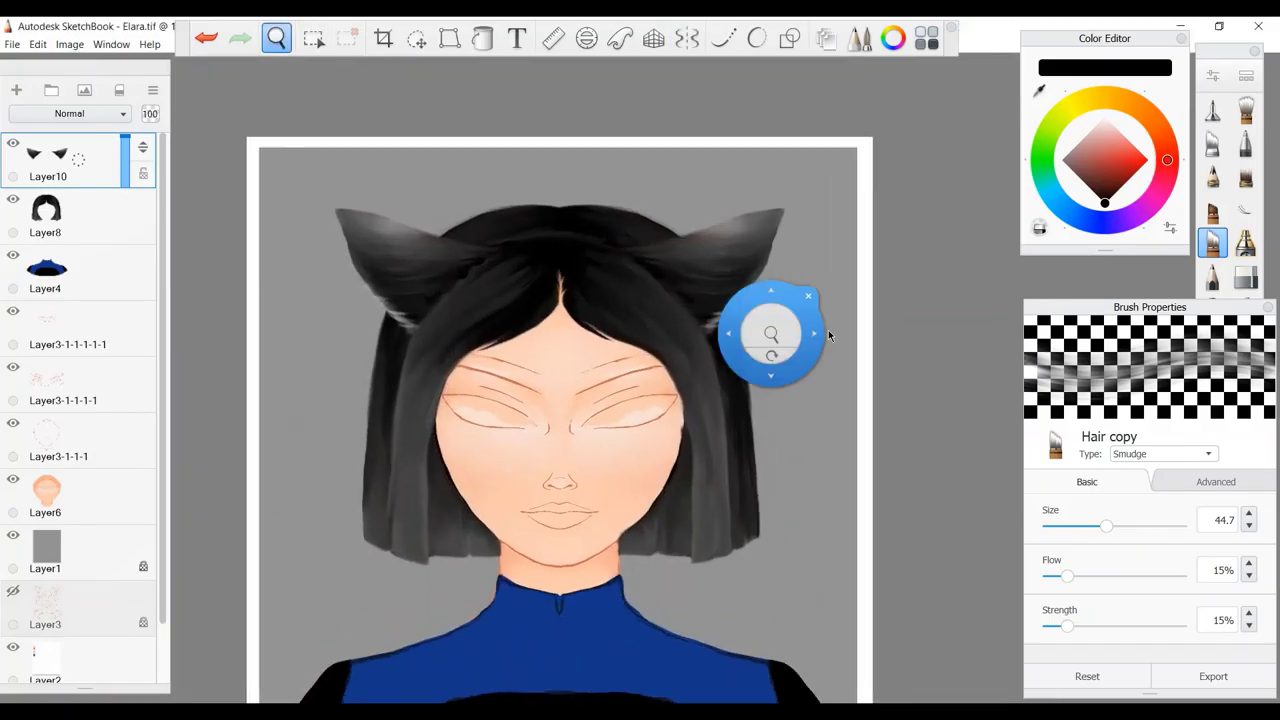
pyautogui.moveTo(828, 334); pyautogui.dragTo(737, 290)
pyautogui.click(1212, 176)
pyautogui.moveTo(902, 316); pyautogui.dragTo(832, 322)
pyautogui.moveTo(944, 268)
pyautogui.mouseDown()
pyautogui.moveTo(852, 326)
pyautogui.moveTo(886, 366)
pyautogui.mouseUp()
pyautogui.moveTo(940, 322); pyautogui.dragTo(790, 334)
# Blend the black fur strokes into the ears with Hair copy at sizes 64.1 and 91.3, 15% flow and 15% strength.
pyautogui.click(1212, 243)
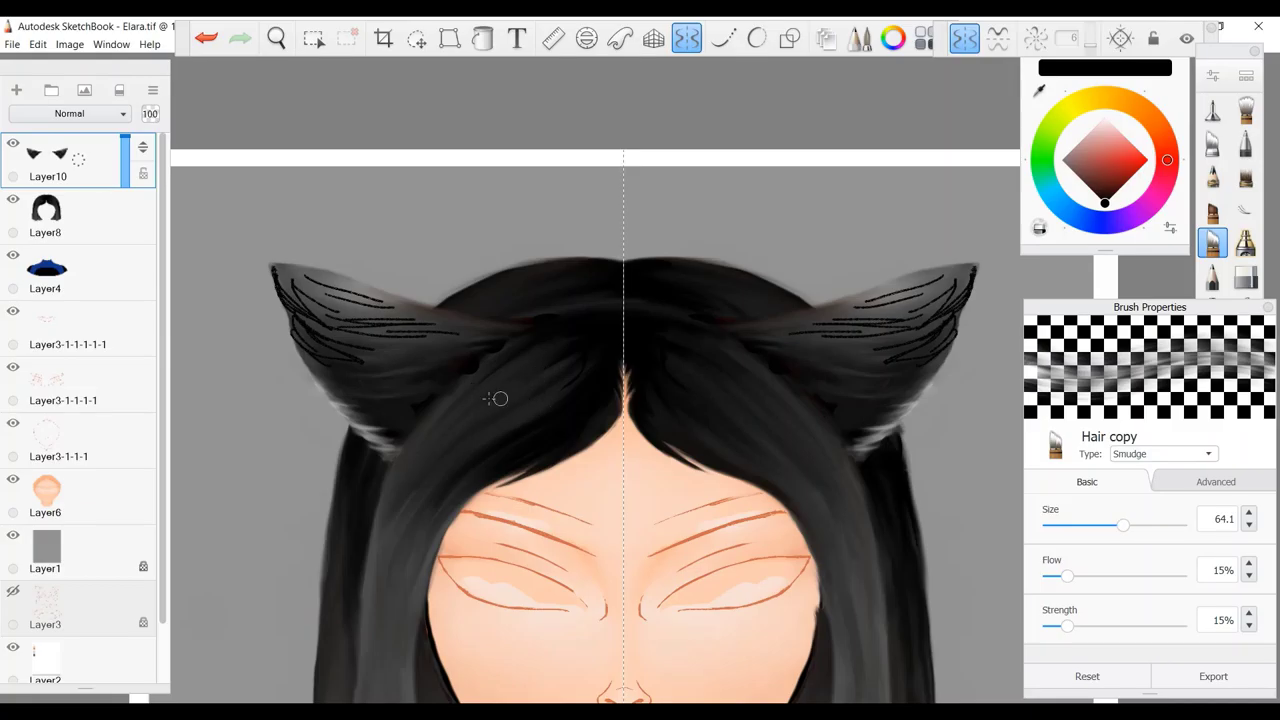
pyautogui.moveTo(365, 355); pyautogui.dragTo(318, 340)
pyautogui.moveTo(282, 285)
pyautogui.mouseDown()
pyautogui.moveTo(328, 335)
pyautogui.moveTo(335, 312)
pyautogui.moveTo(384, 300)
pyautogui.moveTo(428, 334)
pyautogui.moveTo(448, 331)
pyautogui.mouseUp()
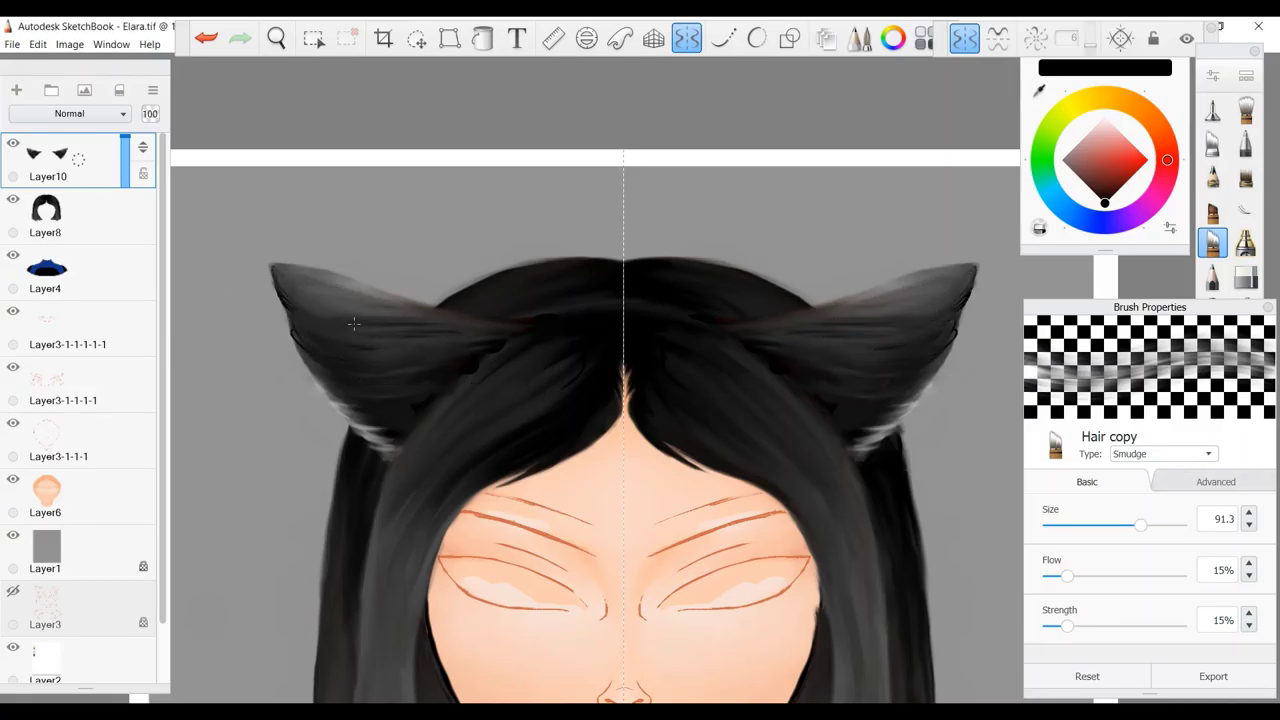
# Smudge the ears' outer edges and extend the tips with Hair copy at size 39.5, 49% flow and 46% strength.
pyautogui.press('e')
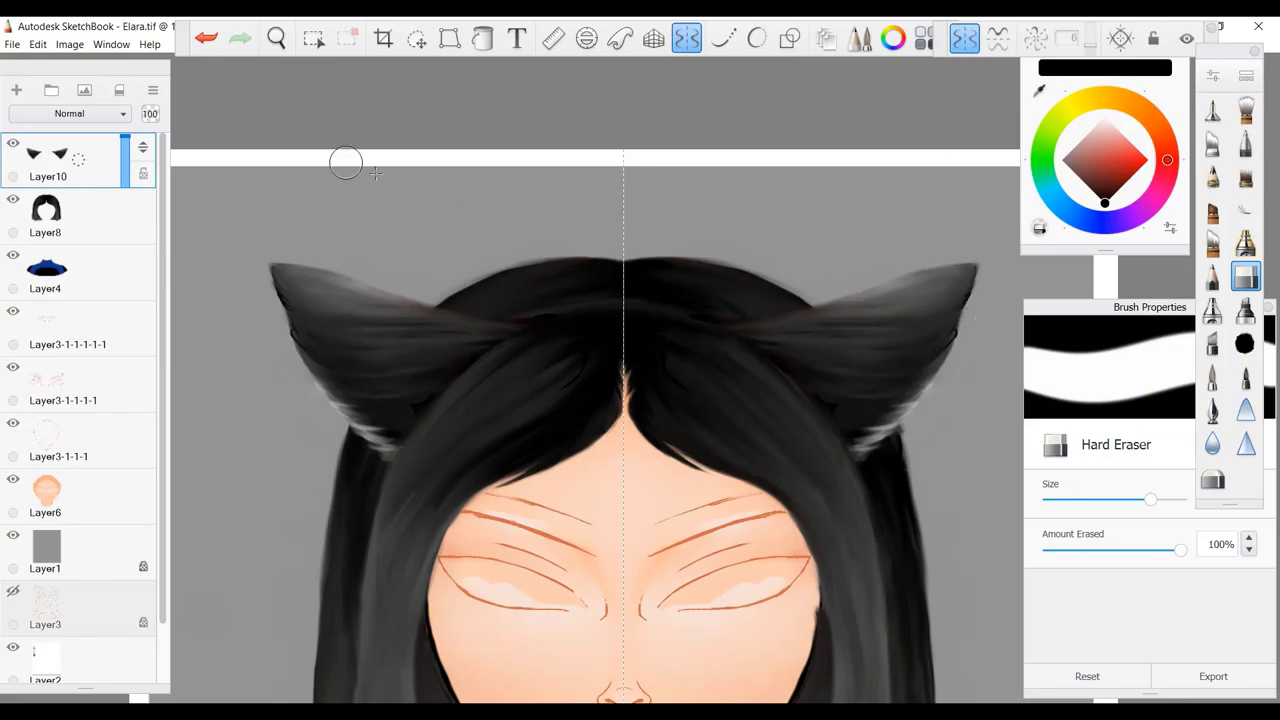
pyautogui.press('e')
pyautogui.moveTo(952, 334); pyautogui.dragTo(966, 276)
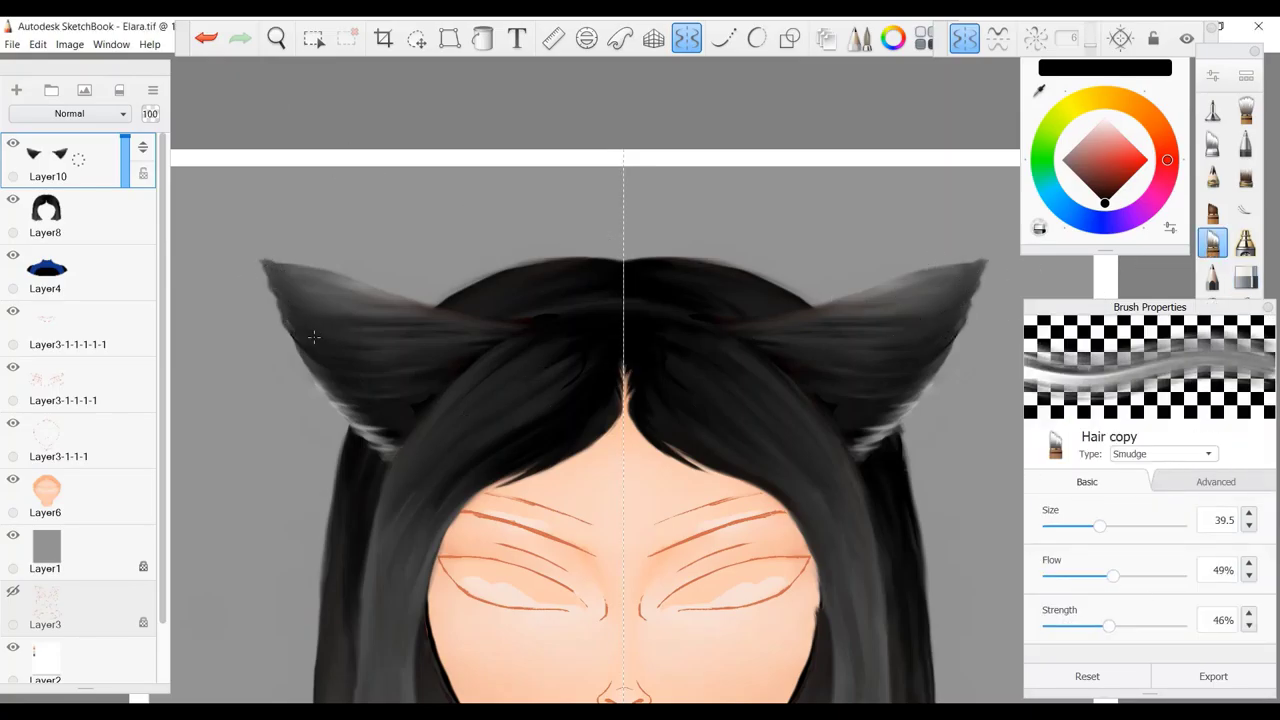
pyautogui.moveTo(313, 337)
pyautogui.mouseDown()
pyautogui.moveTo(281, 272)
pyautogui.moveTo(335, 272)
pyautogui.mouseUp()
# Clean up the ears' upper edges toward the tips, alternating the Hard Eraser with a larger Hair copy smudge.
pyautogui.press('e')
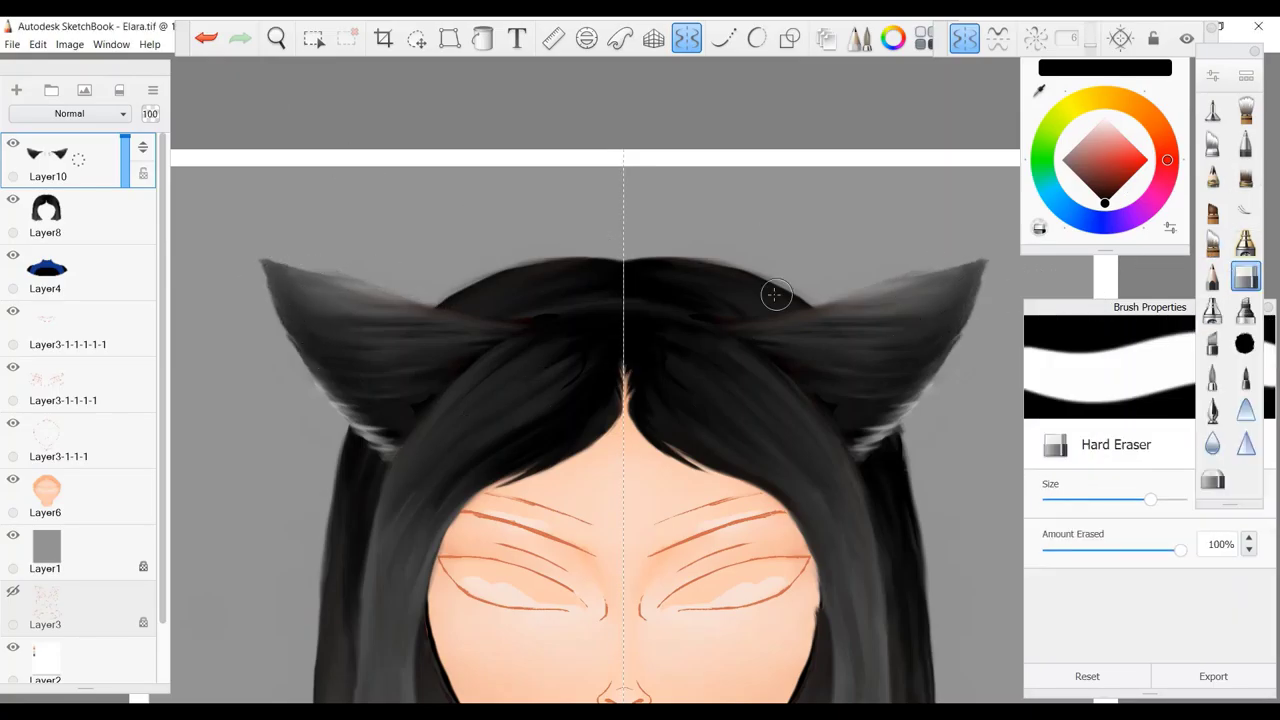
pyautogui.moveTo(771, 294); pyautogui.dragTo(900, 280)
pyautogui.press('e')
pyautogui.moveTo(1099, 526); pyautogui.dragTo(1127, 526)
pyautogui.moveTo(915, 280); pyautogui.dragTo(960, 255)
pyautogui.press('e')
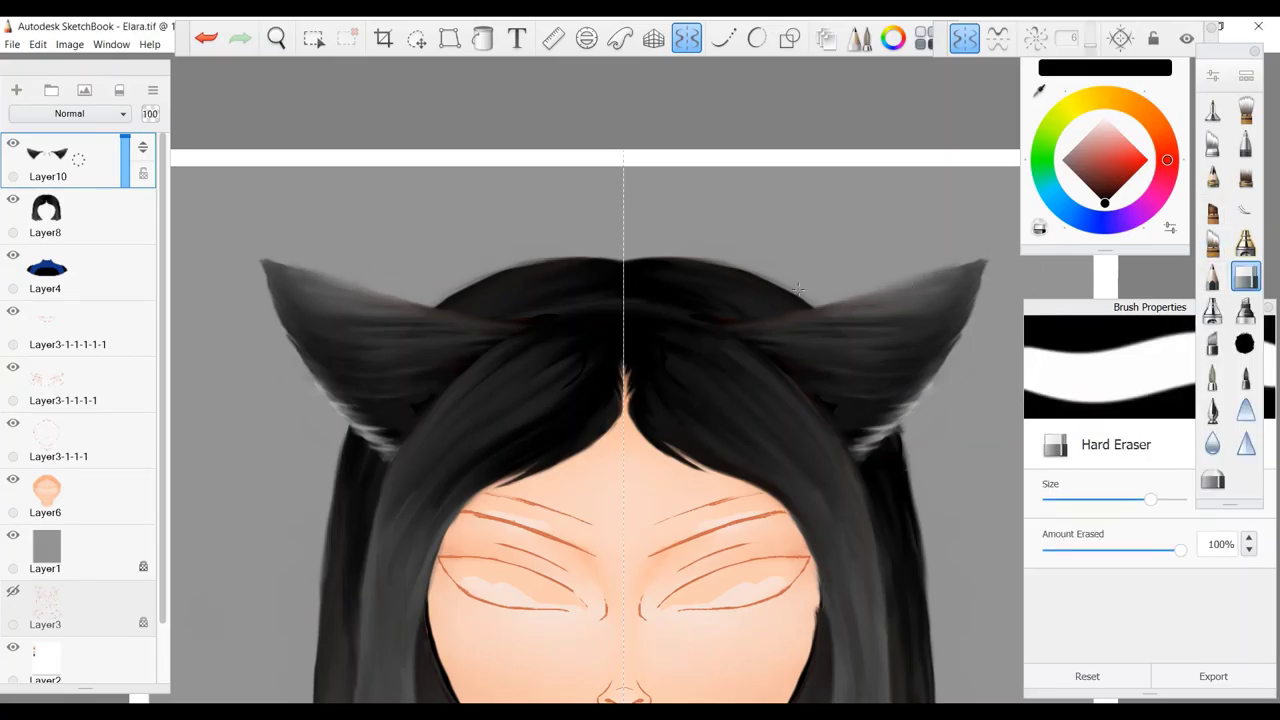
pyautogui.moveTo(878, 290); pyautogui.dragTo(968, 265)
pyautogui.press('space')
pyautogui.press('Home')
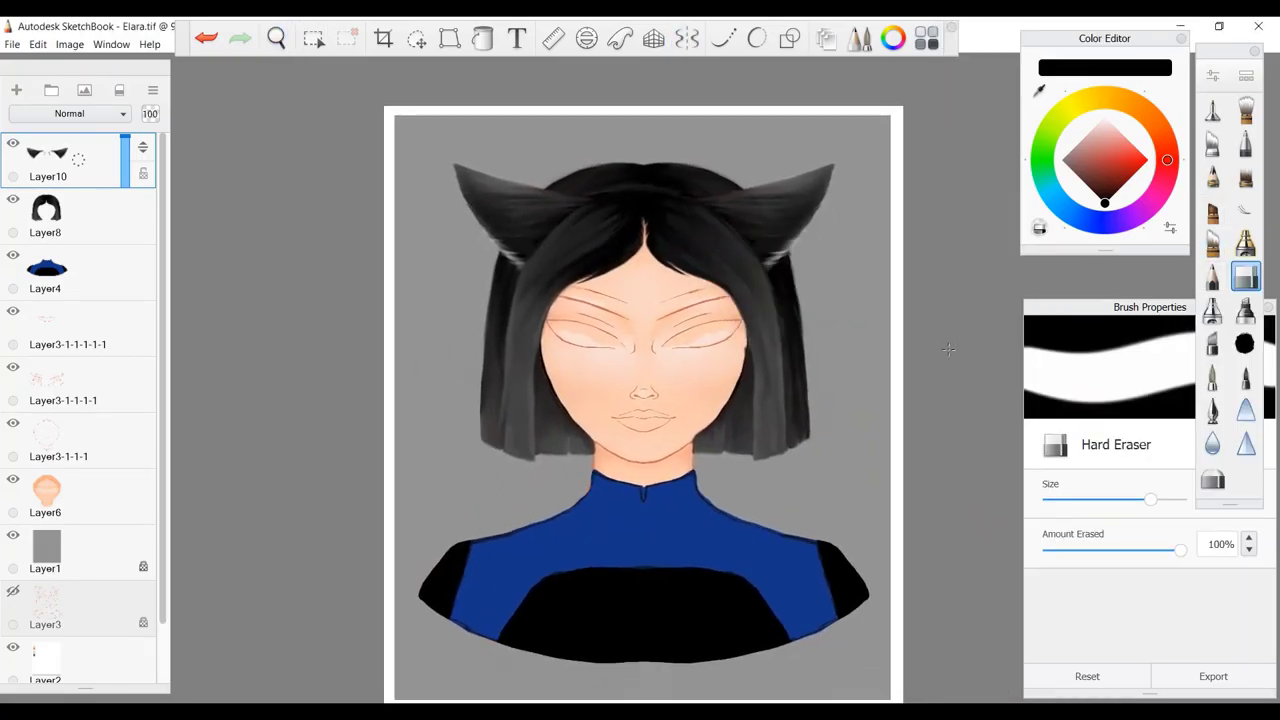
# Duplicate the facial line-art layer Layer3-1-1-1-1 and erase on both copies to separate the eyebrow and eye lines.
pyautogui.click(60, 372)
pyautogui.hotkey('ctrl', 'd')
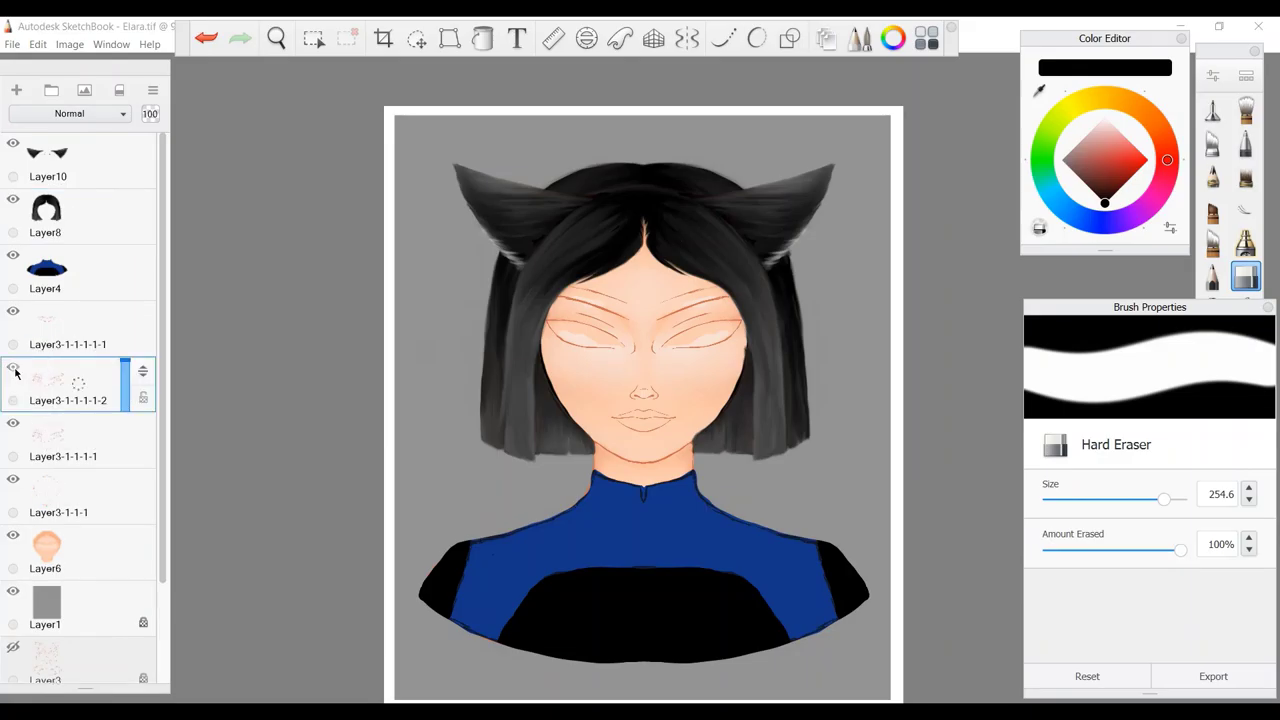
pyautogui.click(13, 367)
pyautogui.click(60, 440)
pyautogui.press('x')
pyautogui.moveTo(551, 288)
pyautogui.mouseDown()
pyautogui.moveTo(638, 311)
pyautogui.moveTo(550, 343)
pyautogui.mouseUp()
pyautogui.click(13, 367)
pyautogui.click(13, 423)
pyautogui.click(60, 384)
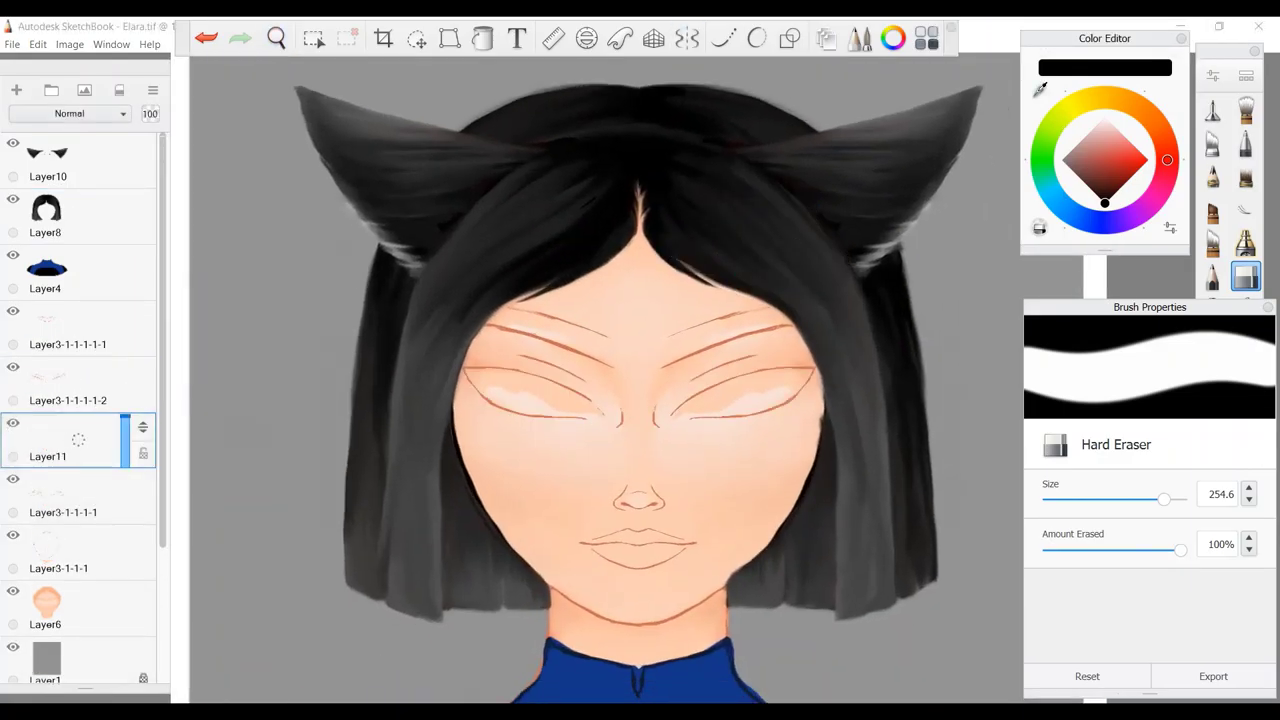
# Paint both eyebrows symmetrically on Layer11, black at the outer ends blending into dark grey at the inner ends.
pyautogui.press('x')
pyautogui.moveTo(494, 322)
pyautogui.mouseDown()
pyautogui.moveTo(560, 334)
pyautogui.moveTo(524, 313)
pyautogui.moveTo(552, 340)
pyautogui.moveTo(574, 336)
pyautogui.mouseUp()
pyautogui.keyDown('alt'); pyautogui.click(591, 300); pyautogui.keyUp('alt')
pyautogui.press('space')
pyautogui.moveTo(649, 243); pyautogui.dragTo(649, 200)
pyautogui.click(1212, 242)
pyautogui.moveTo(500, 305); pyautogui.dragTo(565, 320)
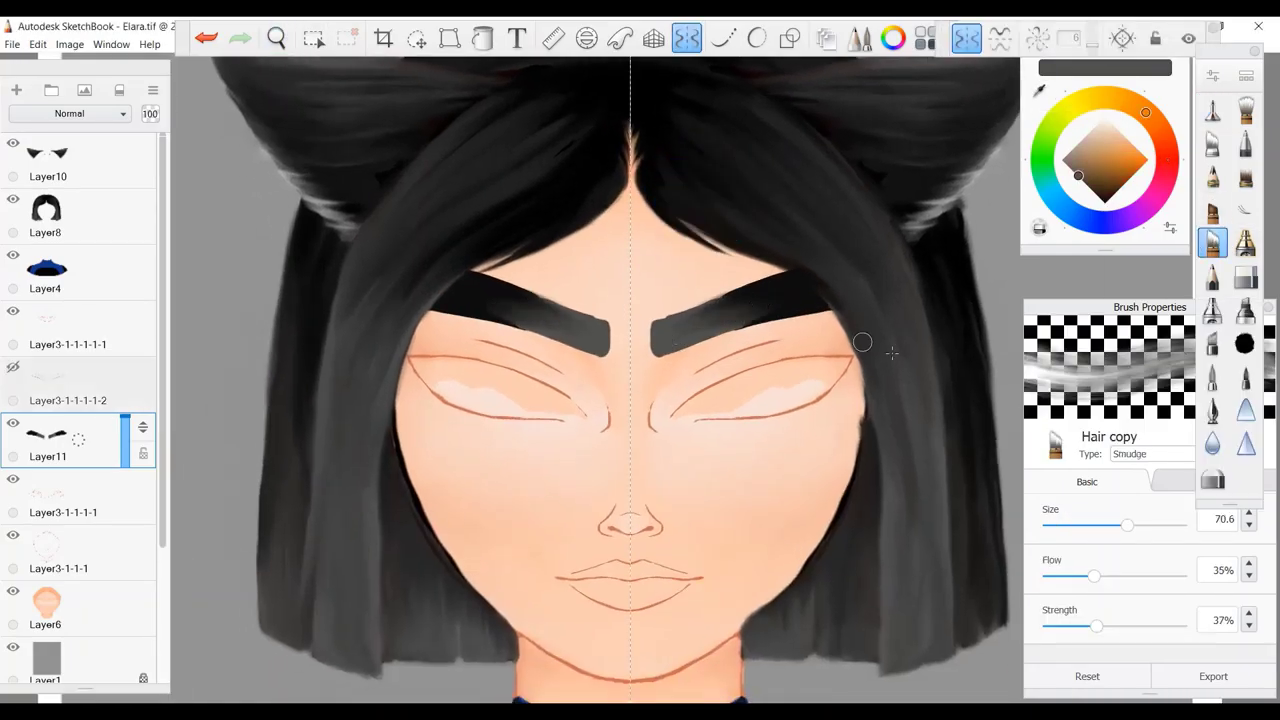
# Smudge hair-like strokes along the eyebrow edges with the Hair copy brush at size 22.7, flow 37% and strength 45%.
pyautogui.moveTo(465, 264)
pyautogui.mouseDown()
pyautogui.moveTo(595, 309)
pyautogui.moveTo(598, 363)
pyautogui.moveTo(524, 326)
pyautogui.moveTo(603, 352)
pyautogui.moveTo(505, 320)
pyautogui.mouseUp()
pyautogui.moveTo(1097, 525); pyautogui.dragTo(1078, 525)
pyautogui.moveTo(1079, 576); pyautogui.dragTo(1097, 576)
pyautogui.moveTo(1075, 626); pyautogui.dragTo(1107, 626)
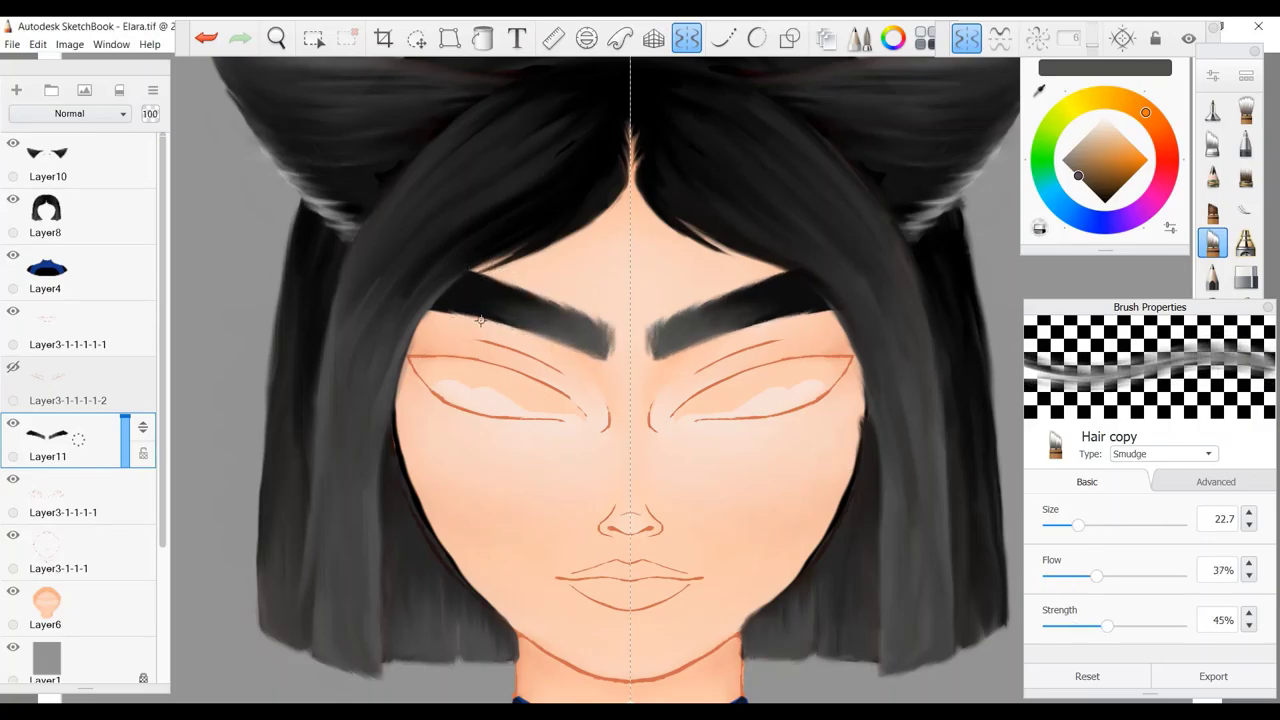
pyautogui.moveTo(435, 312)
pyautogui.mouseDown()
pyautogui.moveTo(470, 308)
pyautogui.moveTo(605, 360)
pyautogui.mouseUp()
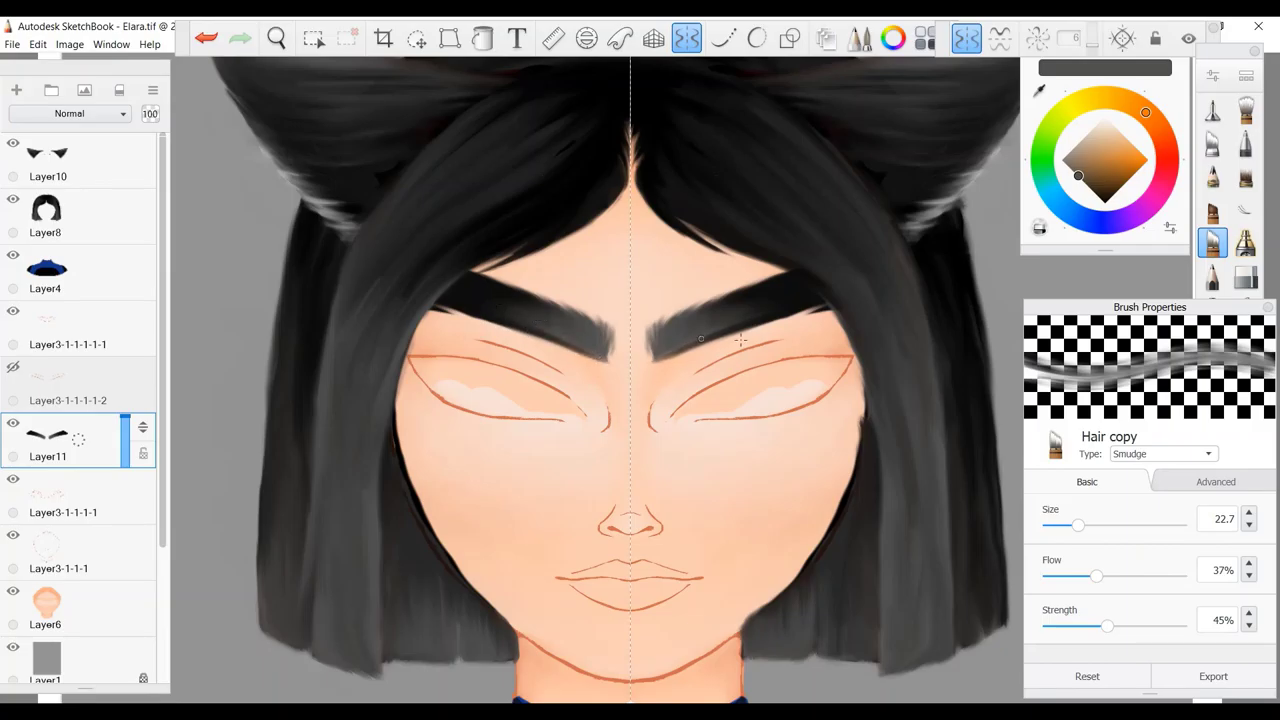
pyautogui.moveTo(507, 318); pyautogui.dragTo(600, 360)
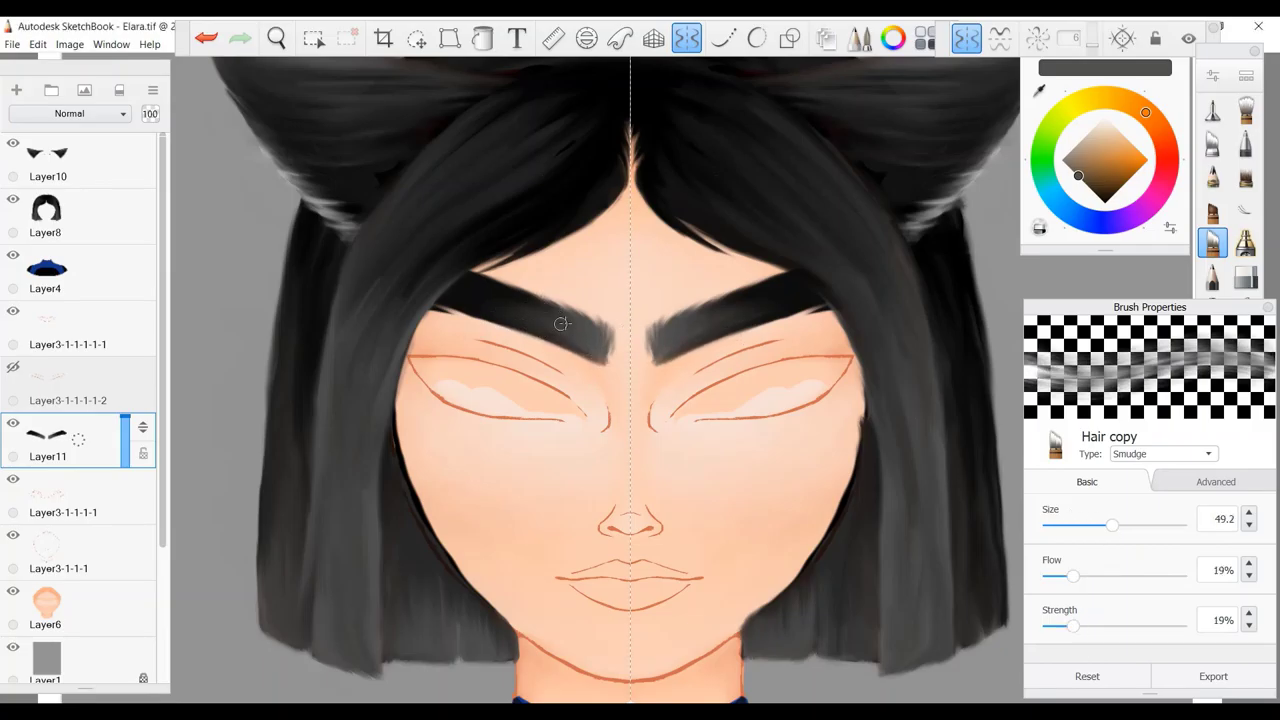
# Soften the inner ends of the eyebrows with the Hair copy brush at size 49.2, flow 19% and strength 19%.
pyautogui.moveTo(650, 302); pyautogui.dragTo(668, 300)
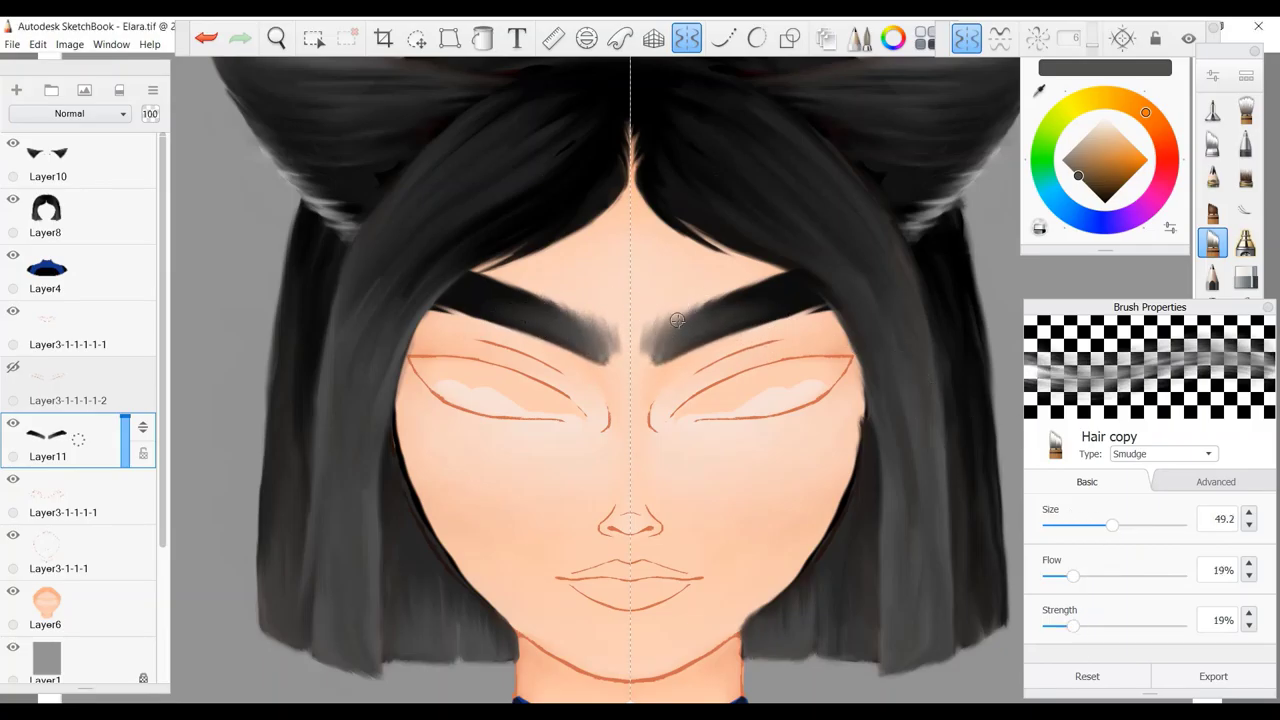
pyautogui.moveTo(1200, 250)
pyautogui.moveTo(694, 374)
pyautogui.mouseDown()
pyautogui.moveTo(607, 362)
pyautogui.moveTo(591, 314)
pyautogui.moveTo(600, 354)
pyautogui.moveTo(500, 278)
pyautogui.mouseUp()
# Blend the inner eyebrow ends with the Wash smudge brush and trim their lower corners with the Hard Eraser.
pyautogui.click(1245, 110)
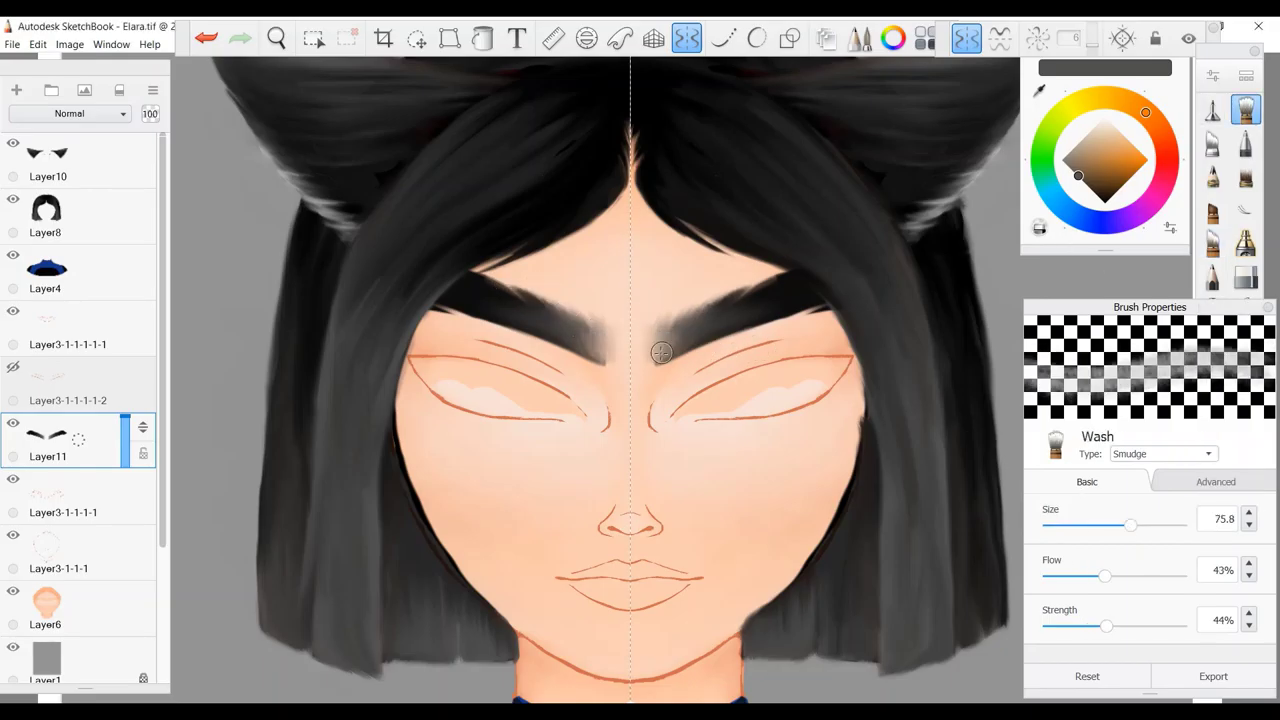
pyautogui.press('e')
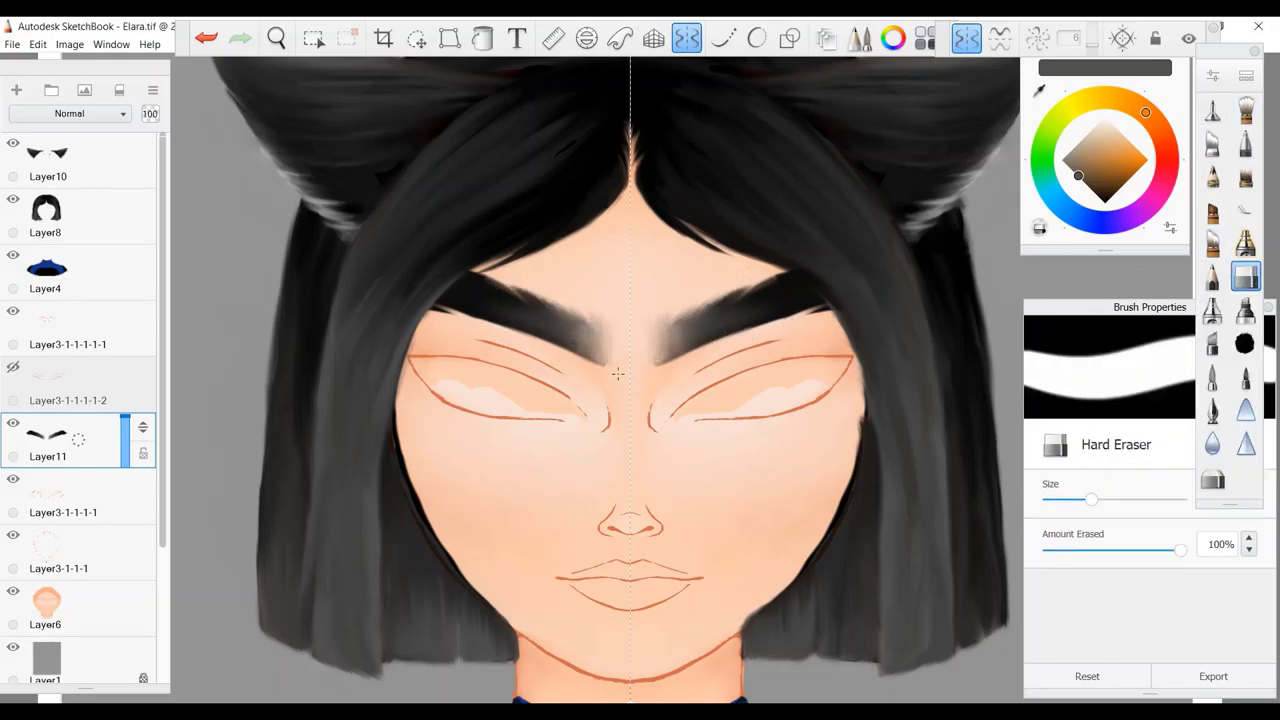
pyautogui.moveTo(620, 366)
pyautogui.mouseDown()
pyautogui.moveTo(581, 364)
pyautogui.moveTo(610, 375)
pyautogui.mouseUp()
pyautogui.press('e')
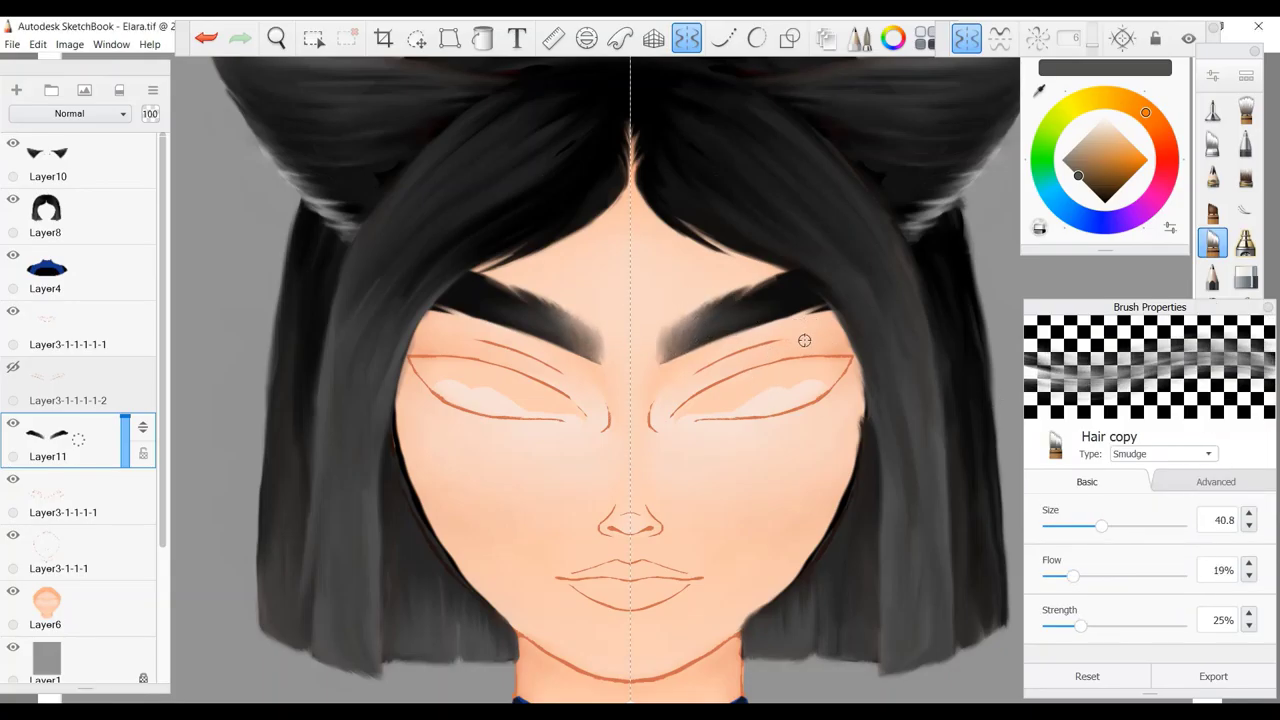
# Smudge finer hair strokes into both eyebrows with the Hair copy brush at size 32.4, flow 19% and strength 25%.
pyautogui.moveTo(1101, 526); pyautogui.dragTo(1090, 526)
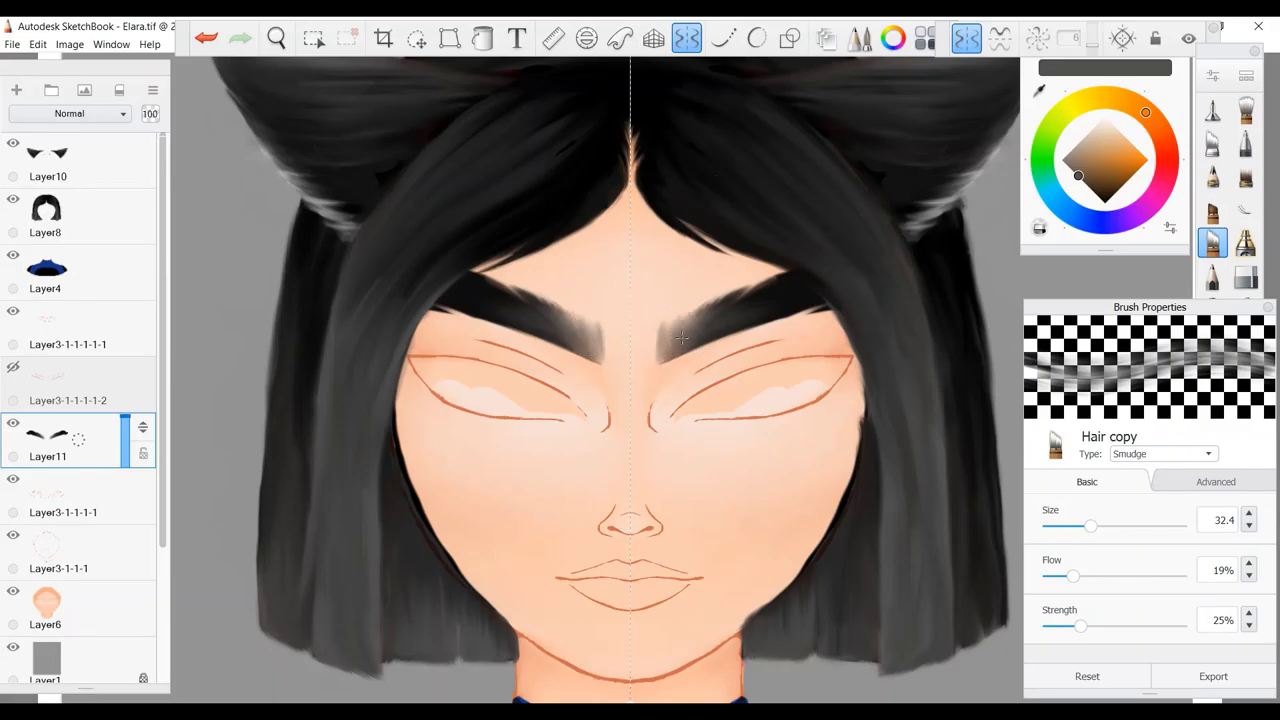
pyautogui.moveTo(680, 338)
pyautogui.mouseDown()
pyautogui.moveTo(810, 312)
pyautogui.moveTo(800, 318)
pyautogui.mouseUp()
pyautogui.moveTo(555, 300); pyautogui.dragTo(569, 322)
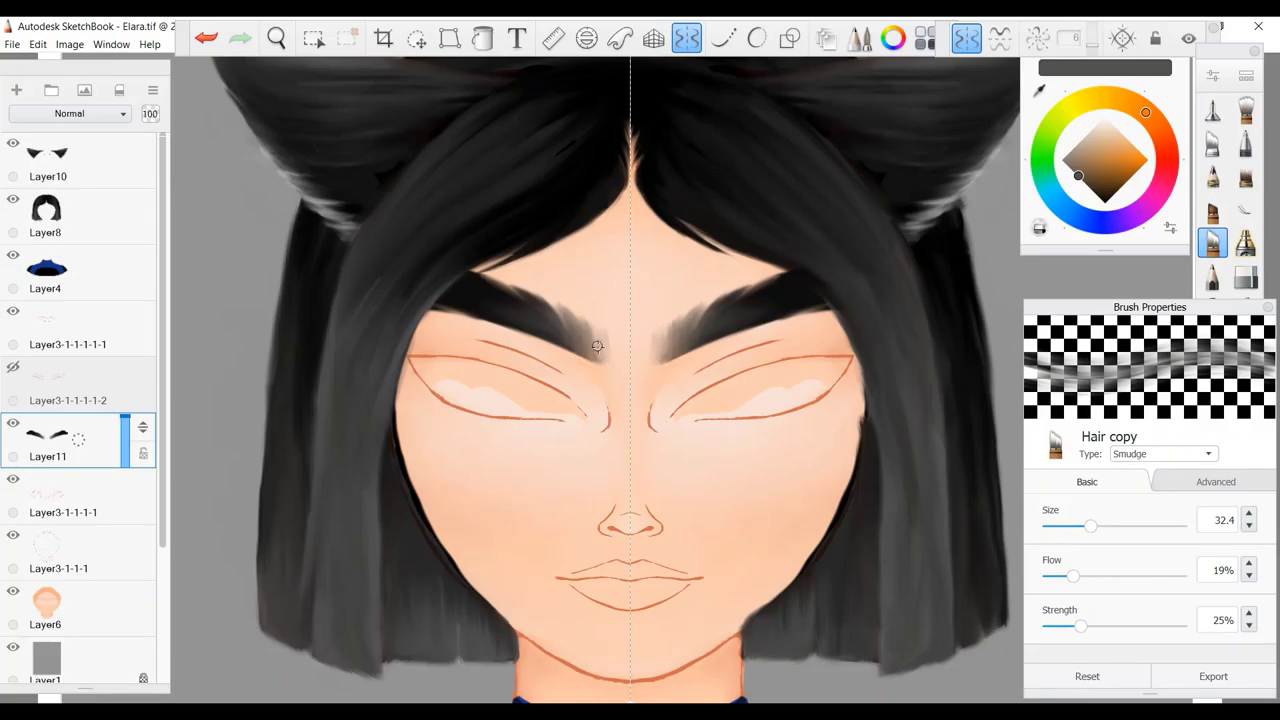
pyautogui.press('e')
pyautogui.press('e')
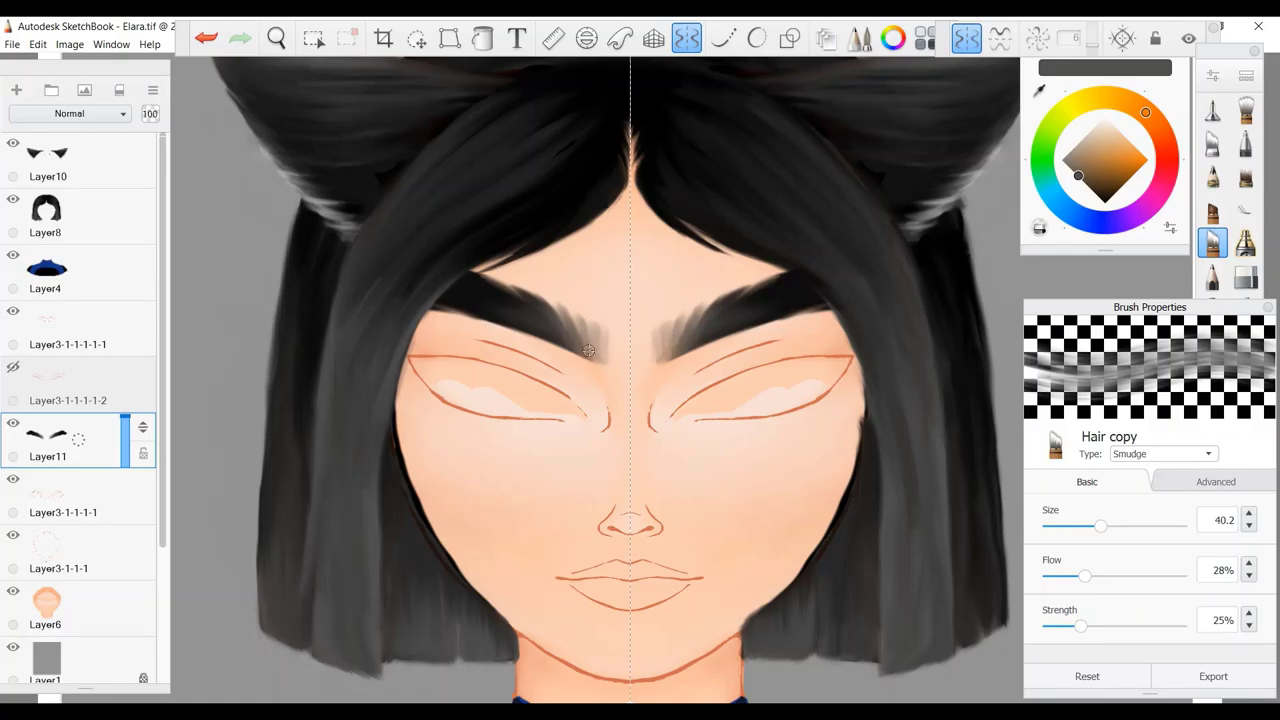
# Feather the upper inner eyebrow edges with the Hair copy brush at size 40.2, flow 28% and strength 25%.
pyautogui.moveTo(572, 335); pyautogui.dragTo(525, 290)
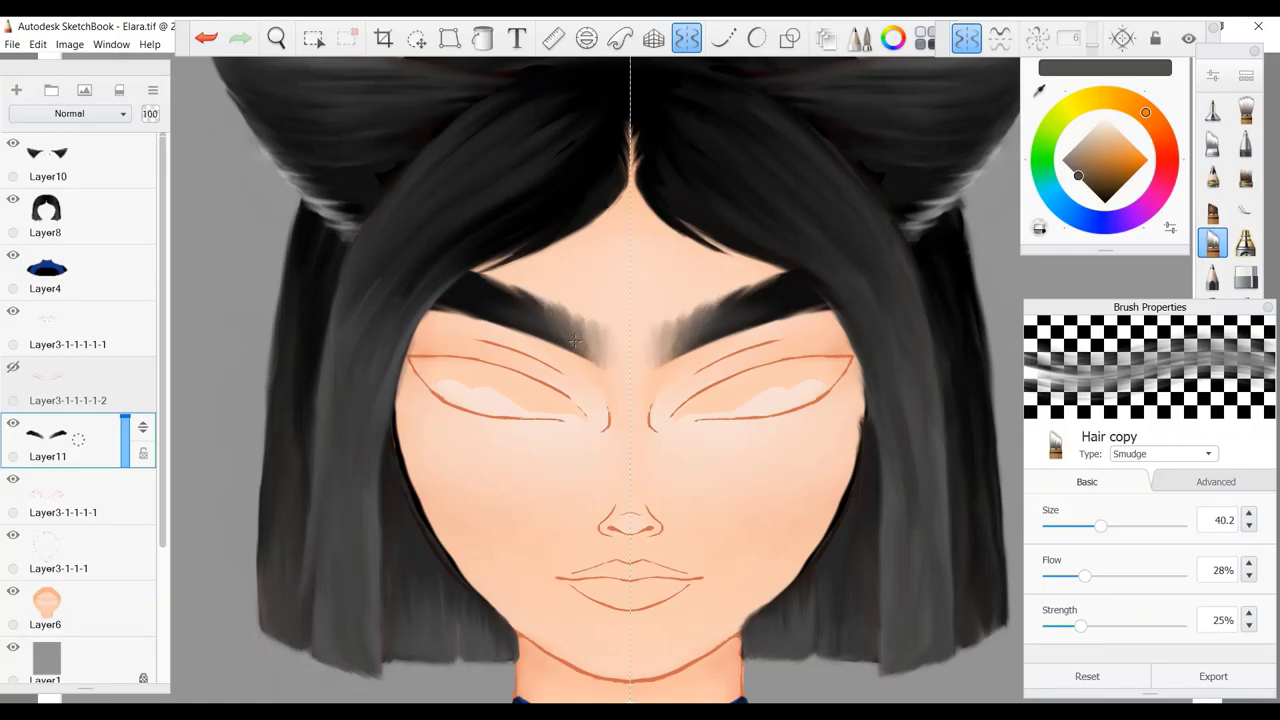
pyautogui.press('e')
pyautogui.press('e')
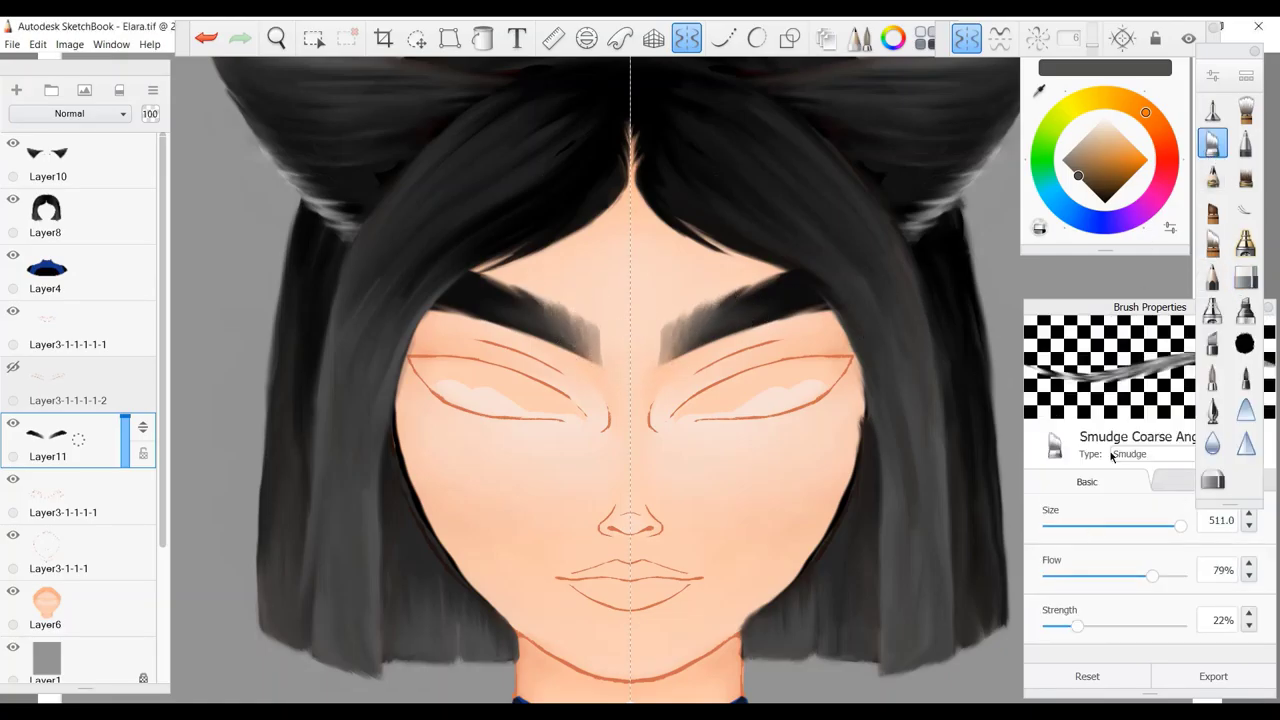
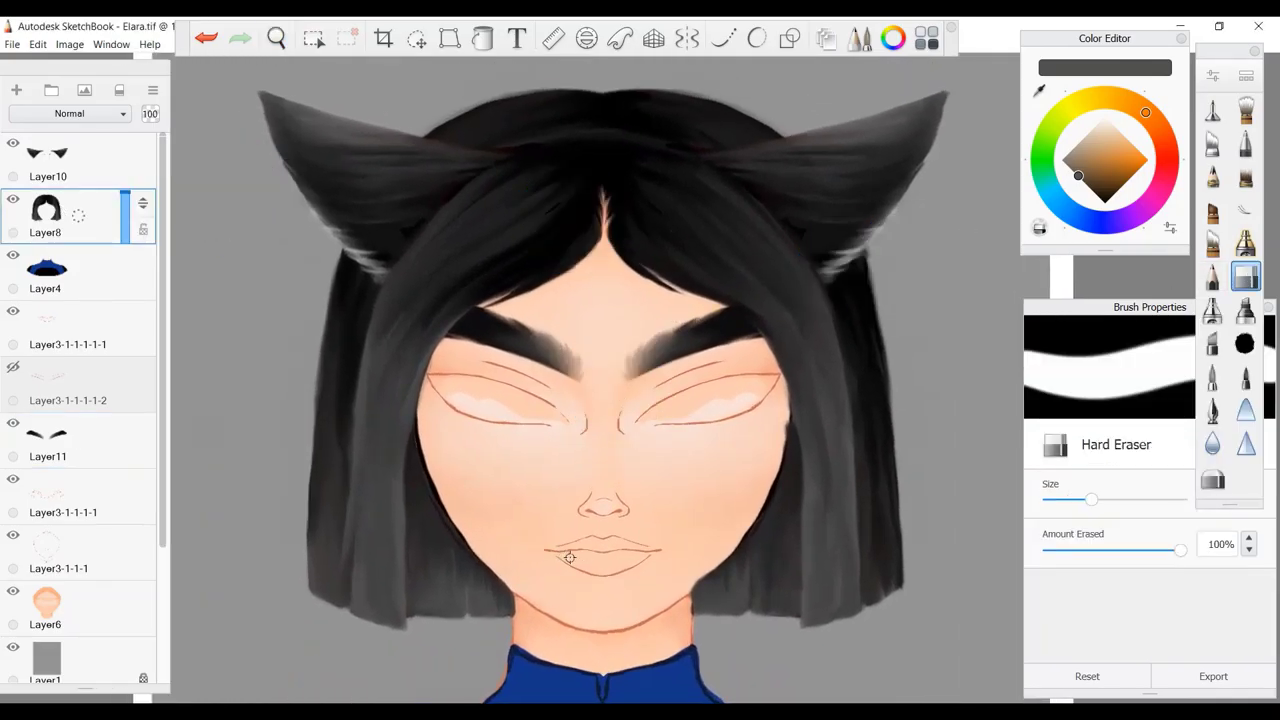
# Lower Layer8 to 56% opacity, erase hair overlapping the face contour on both sides, restore 100% opacity and save the drawing.
pyautogui.moveTo(129, 226); pyautogui.dragTo(129, 213)
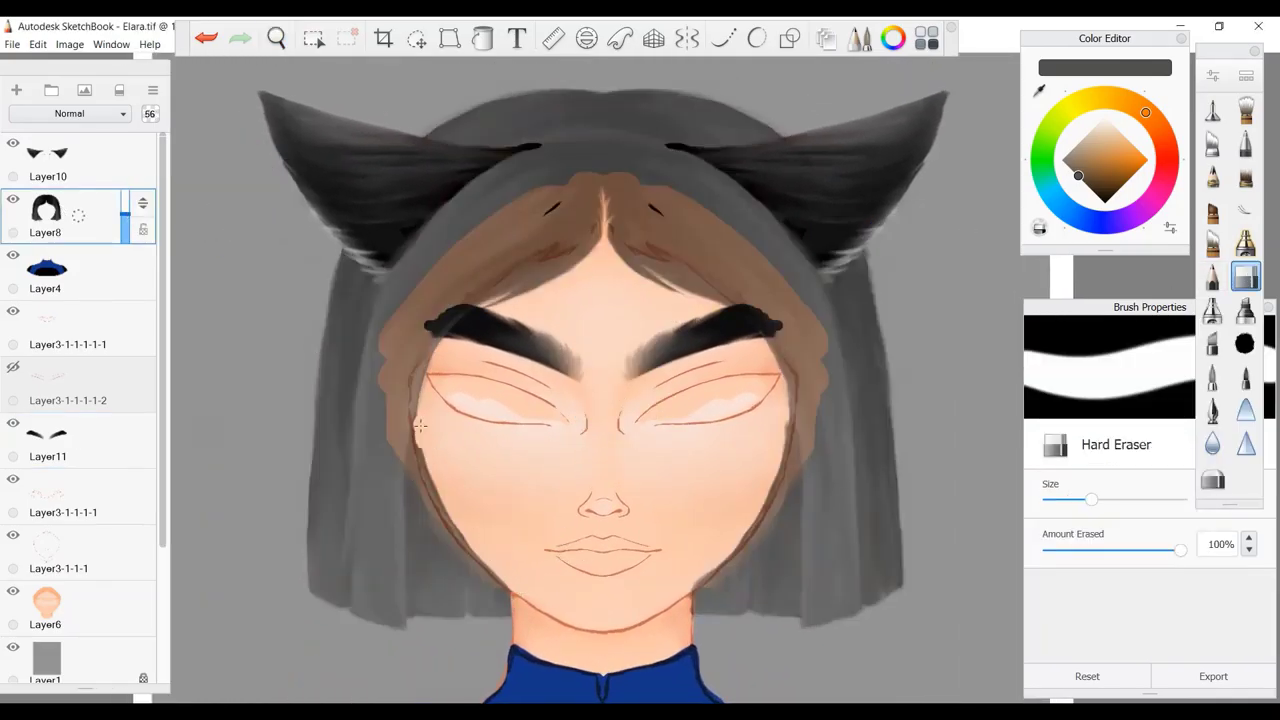
pyautogui.moveTo(423, 457)
pyautogui.mouseDown()
pyautogui.moveTo(505, 585)
pyautogui.moveTo(460, 527)
pyautogui.mouseUp()
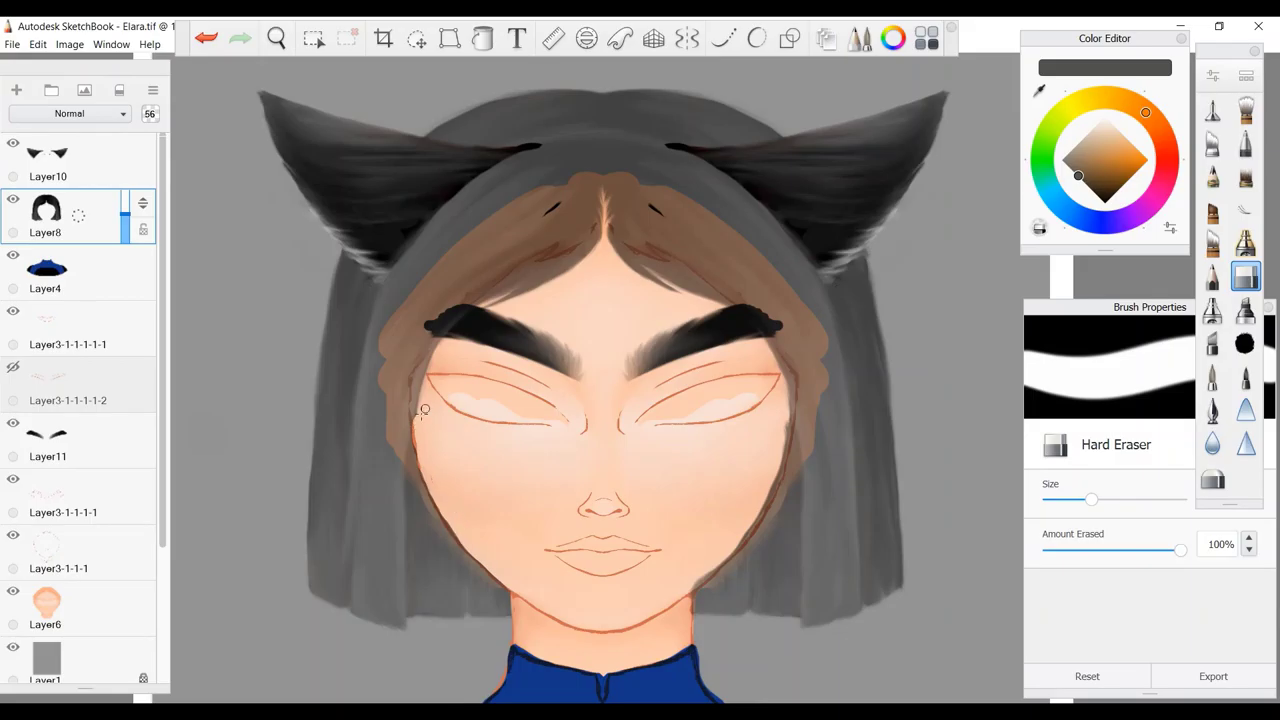
pyautogui.moveTo(692, 590); pyautogui.dragTo(775, 490)
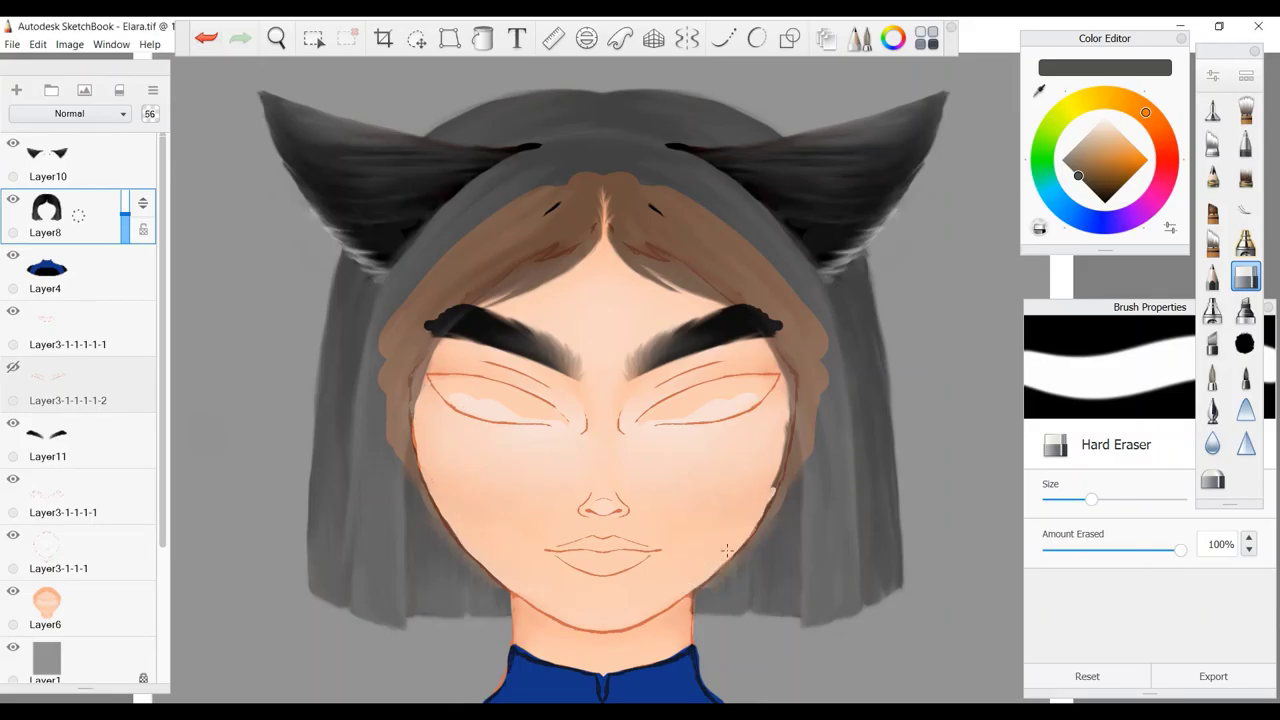
pyautogui.moveTo(124, 213); pyautogui.dragTo(124, 190)
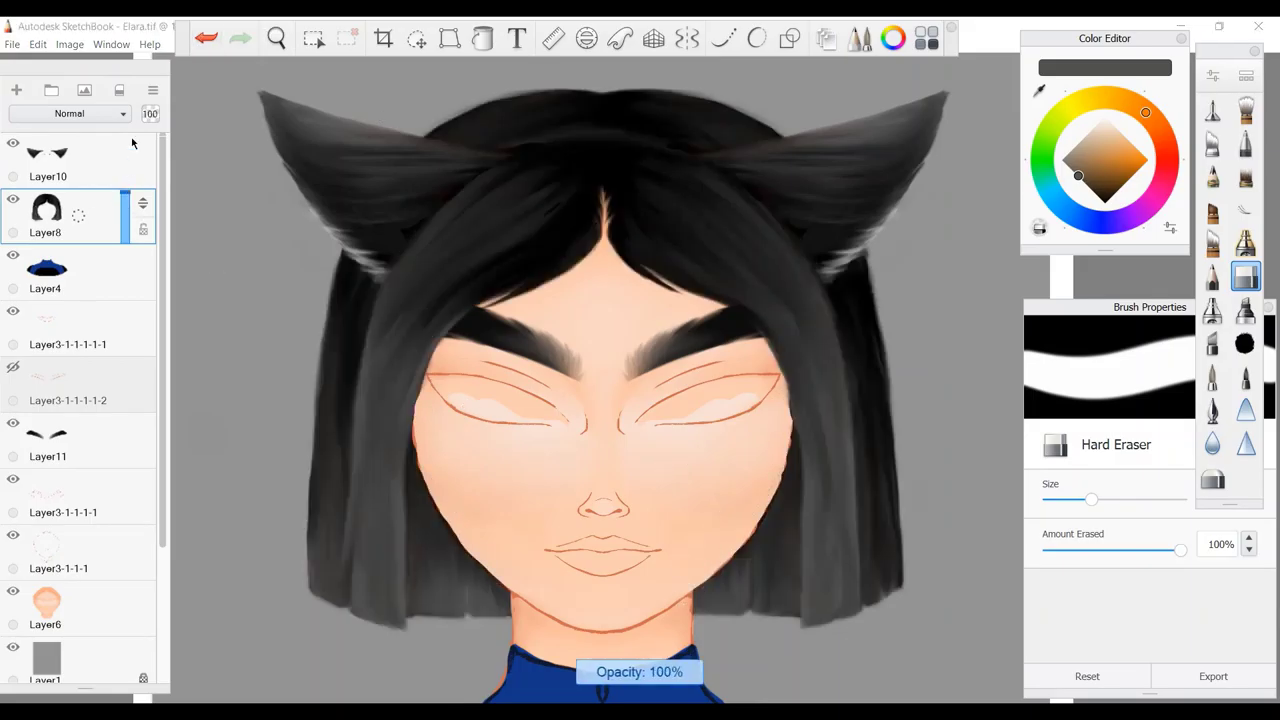
pyautogui.click(12, 44)
pyautogui.click(40, 128)
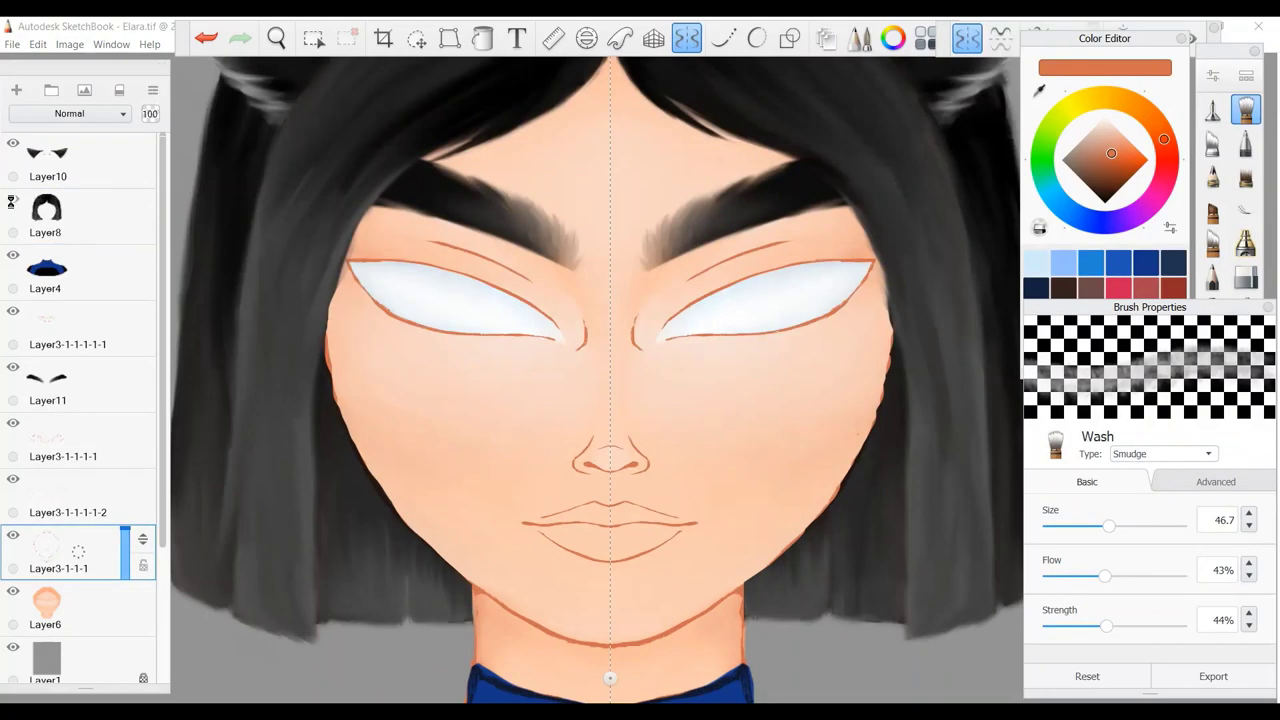
# With the hair layer temporarily hidden, blend the face outline and hairline on Layer3-1-1-1 into the skin using the Wash brush.
pyautogui.click(13, 199)
pyautogui.moveTo(333, 268)
pyautogui.mouseDown()
pyautogui.moveTo(362, 480)
pyautogui.moveTo(440, 556)
pyautogui.moveTo(477, 662)
pyautogui.mouseUp()
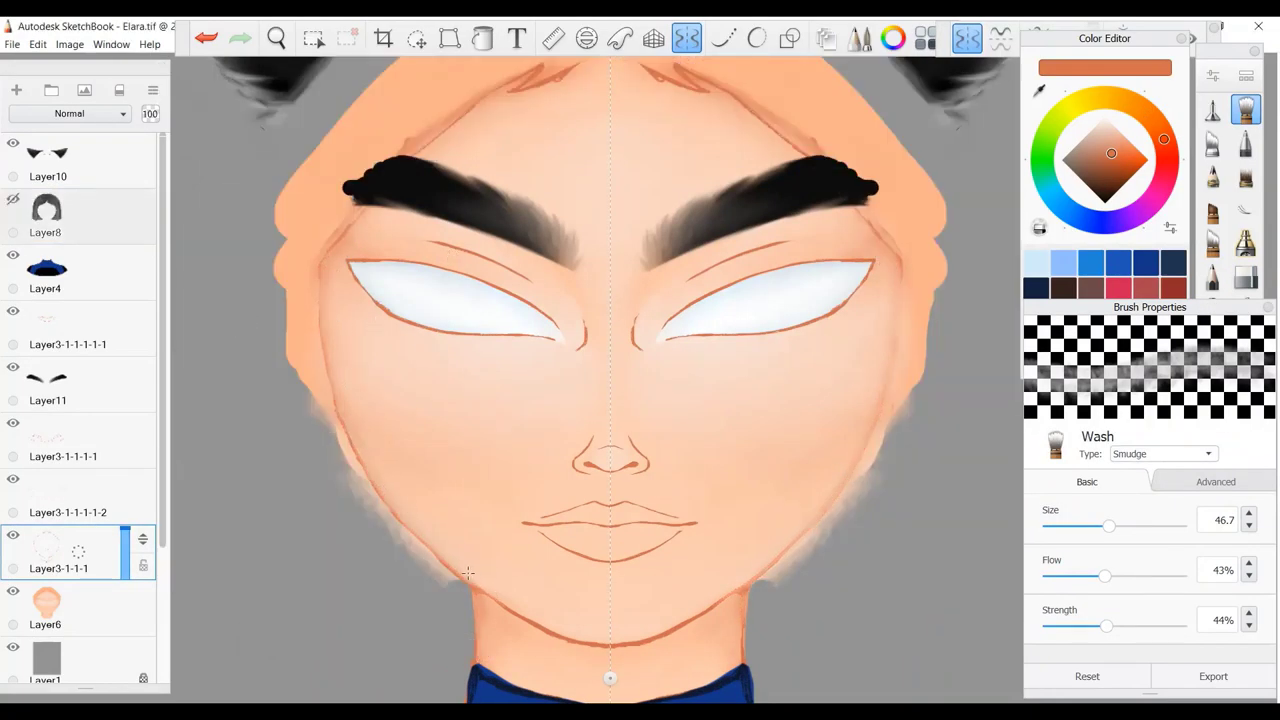
pyautogui.moveTo(467, 572); pyautogui.dragTo(553, 624)
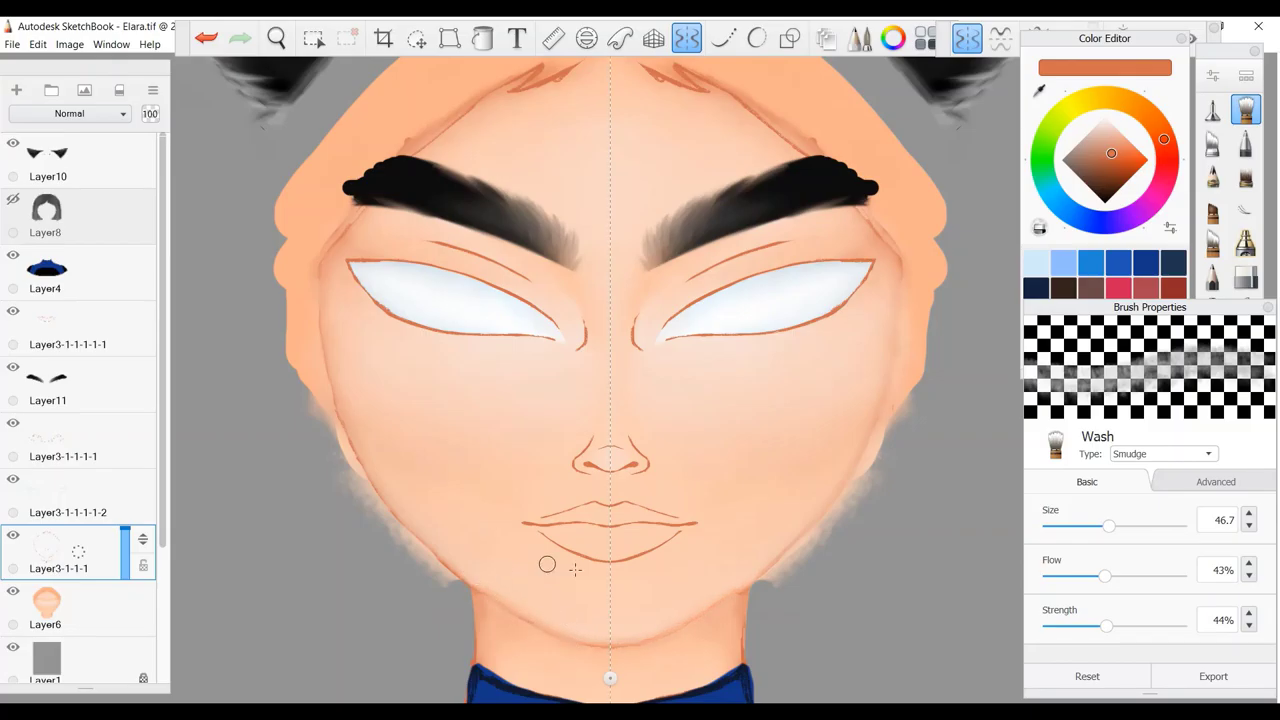
pyautogui.keyDown('ctrl'); pyautogui.keyDown('alt'); pyautogui.click(590, 634); pyautogui.keyUp('alt'); pyautogui.keyUp('ctrl')
pyautogui.click(144, 551)
pyautogui.moveTo(499, 97); pyautogui.dragTo(555, 114)
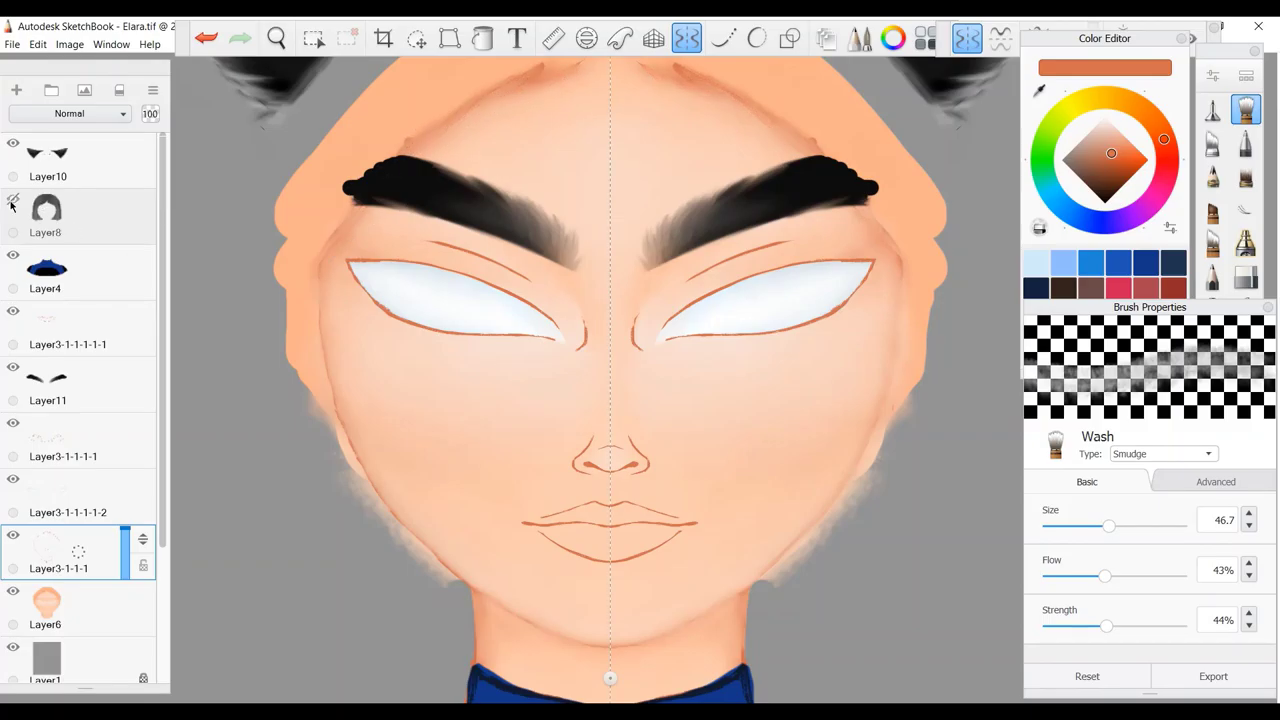
pyautogui.click(12, 204)
# With symmetry off, smooth the hair edges around the face on Layer8 using the Hair copy brush at size 31.1.
pyautogui.click(60, 215)
pyautogui.click(1212, 242)
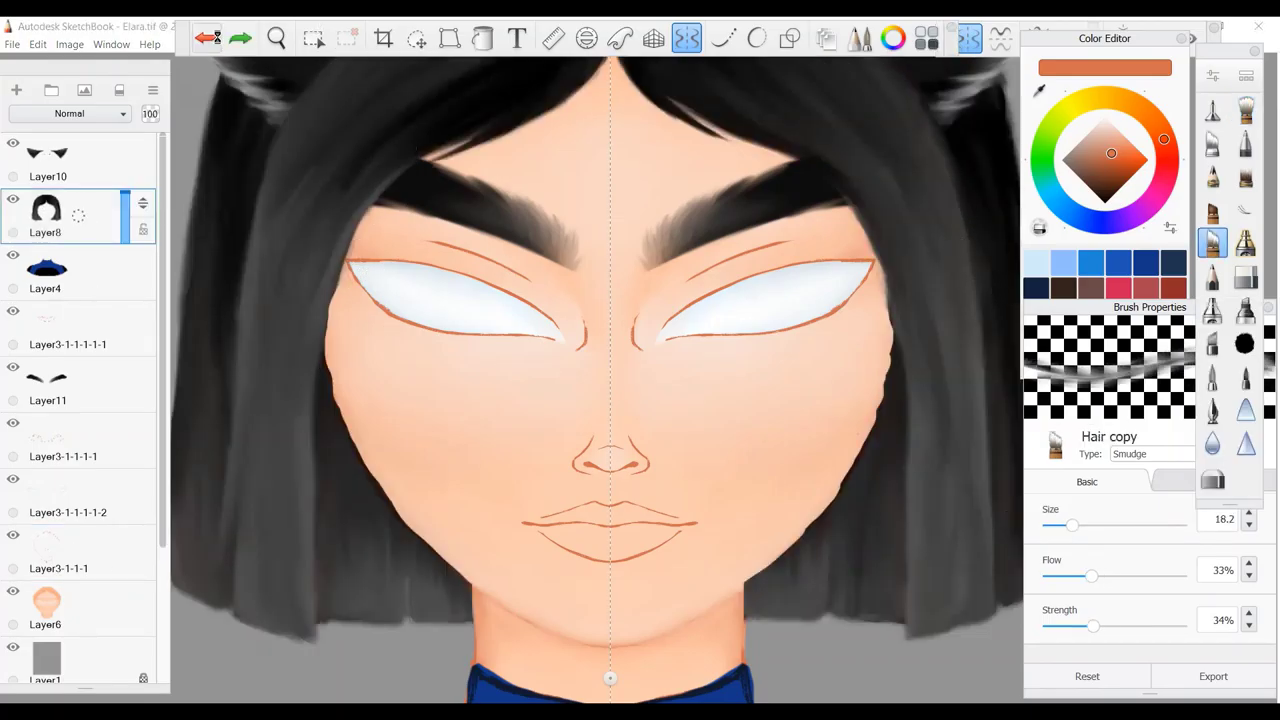
pyautogui.click(206, 38)
pyautogui.click(240, 38)
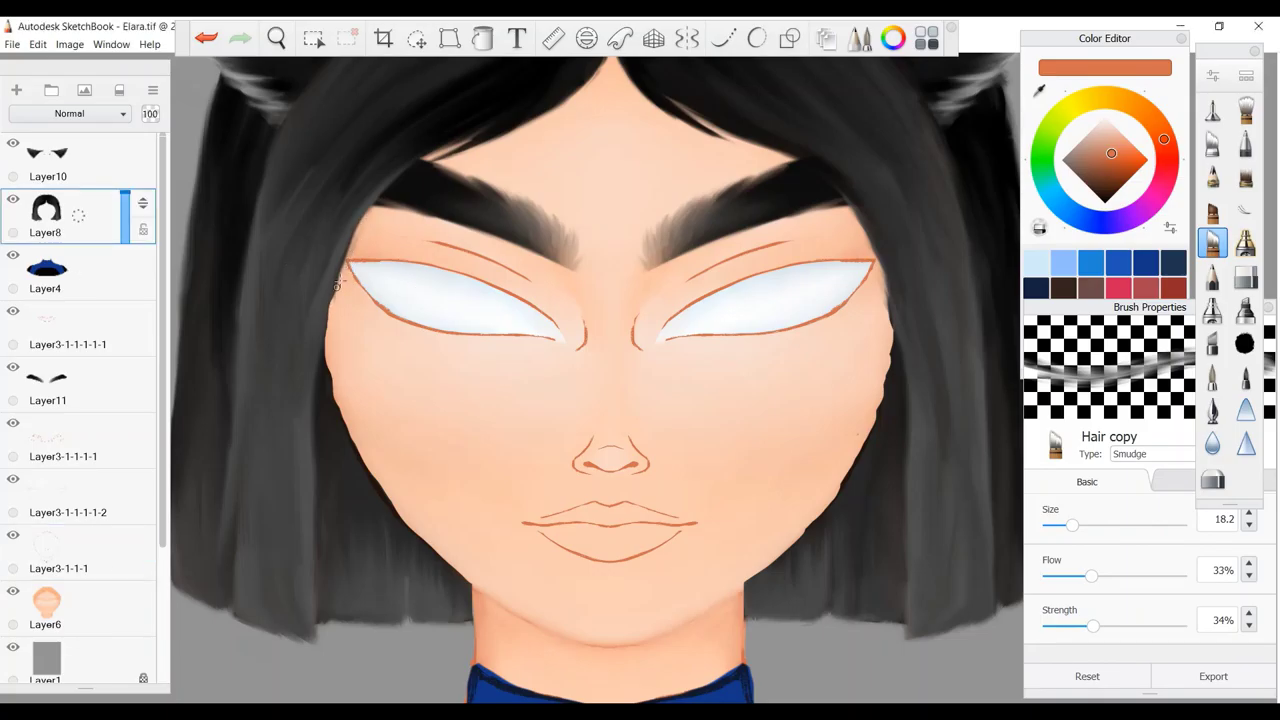
pyautogui.press(']')
pyautogui.press(']')
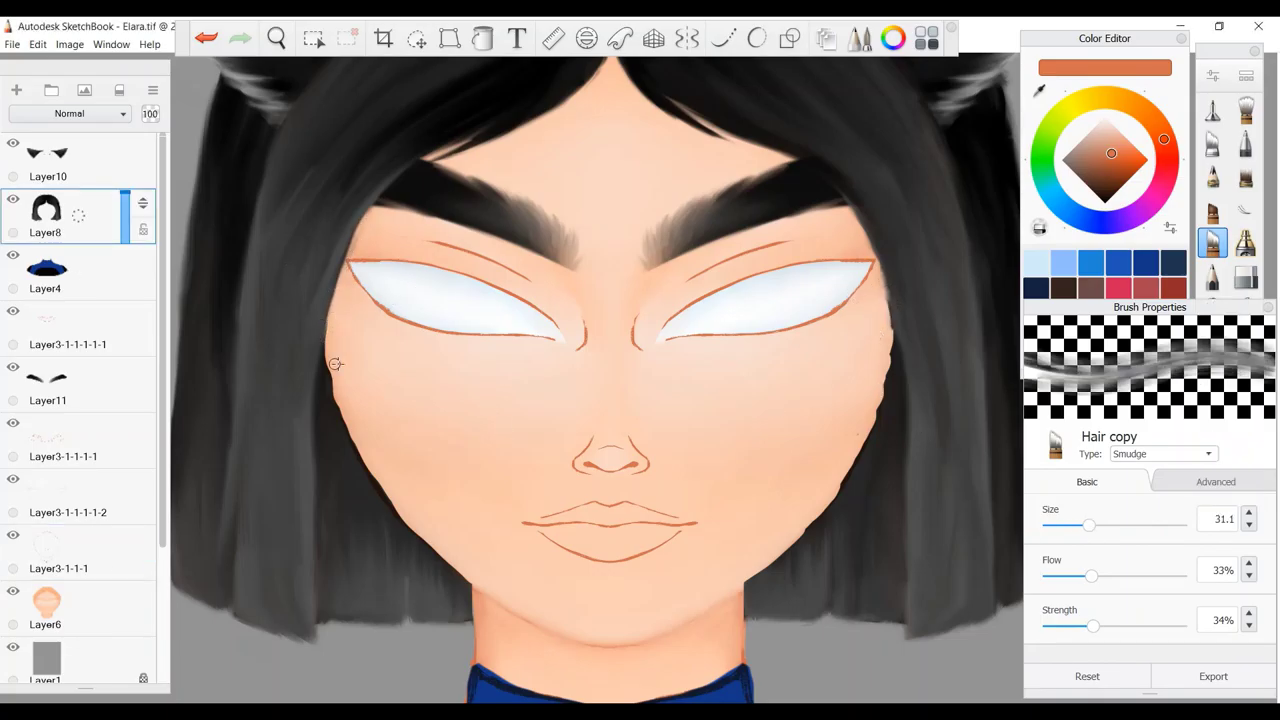
pyautogui.moveTo(723, 580)
pyautogui.mouseDown()
pyautogui.moveTo(815, 518)
pyautogui.moveTo(880, 388)
pyautogui.mouseUp()
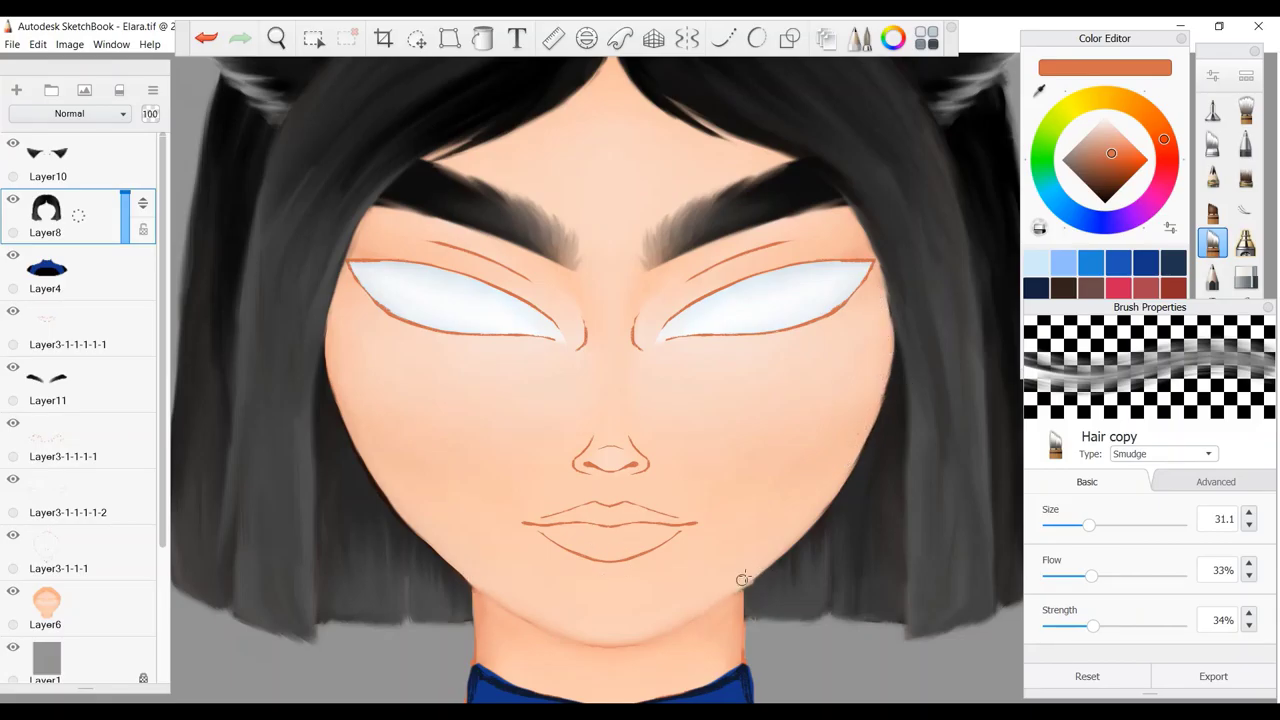
# Blend the upper nose lines on Layer3-1-1-1 symmetrically with the Wash brush at size 17.6.
pyautogui.click(60, 560)
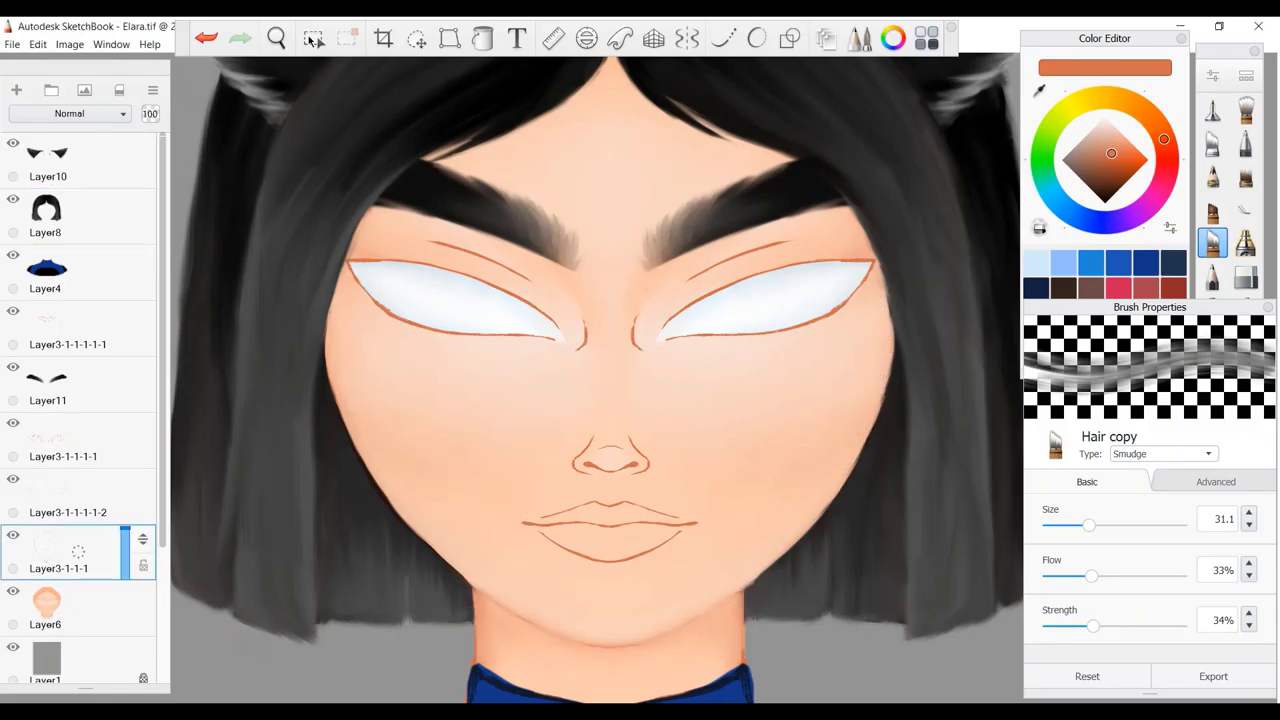
pyautogui.scroll(6, 648, 377)
pyautogui.click(686, 38)
pyautogui.click(1245, 110)
pyautogui.moveTo(1089, 525); pyautogui.dragTo(1066, 527)
pyautogui.click(1073, 527)
pyautogui.moveTo(448, 500)
pyautogui.mouseDown()
pyautogui.moveTo(494, 451)
pyautogui.moveTo(524, 374)
pyautogui.moveTo(540, 400)
pyautogui.mouseUp()
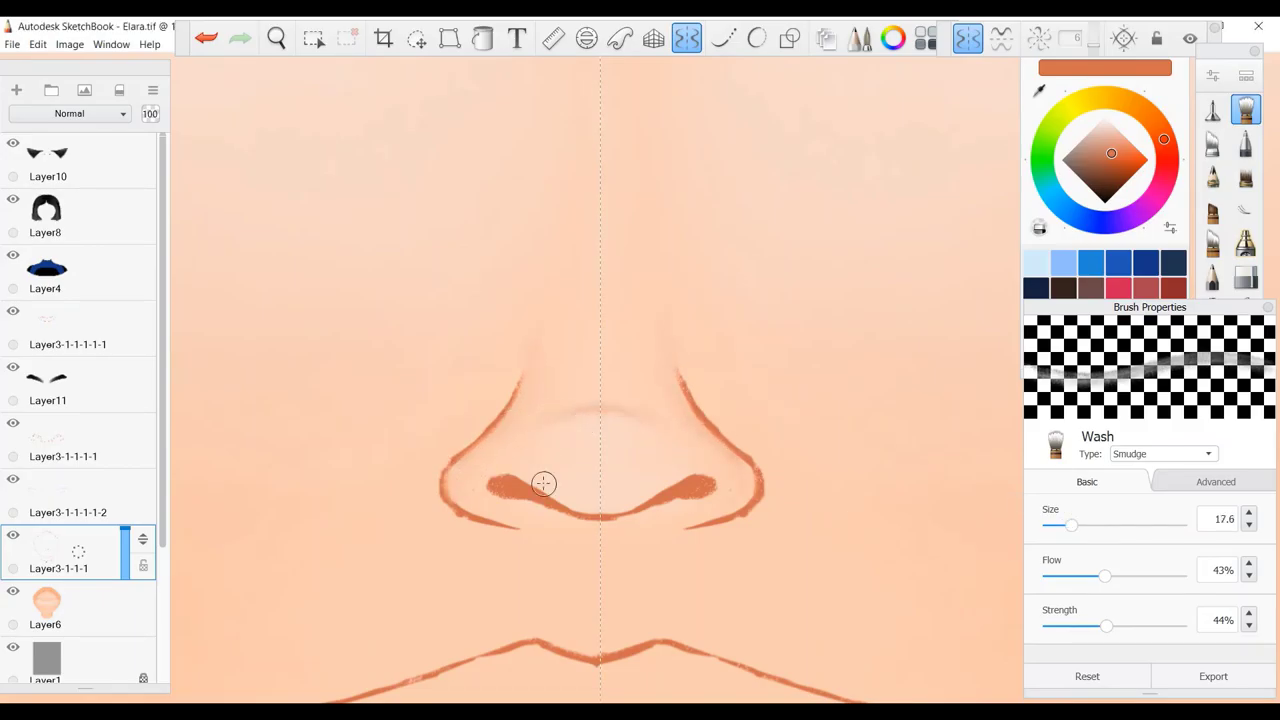
# Soften the line under the nose tip and the nose wing outlines with the Wash brush at size 11.1.
pyautogui.press('[')
pyautogui.moveTo(537, 477); pyautogui.dragTo(561, 499)
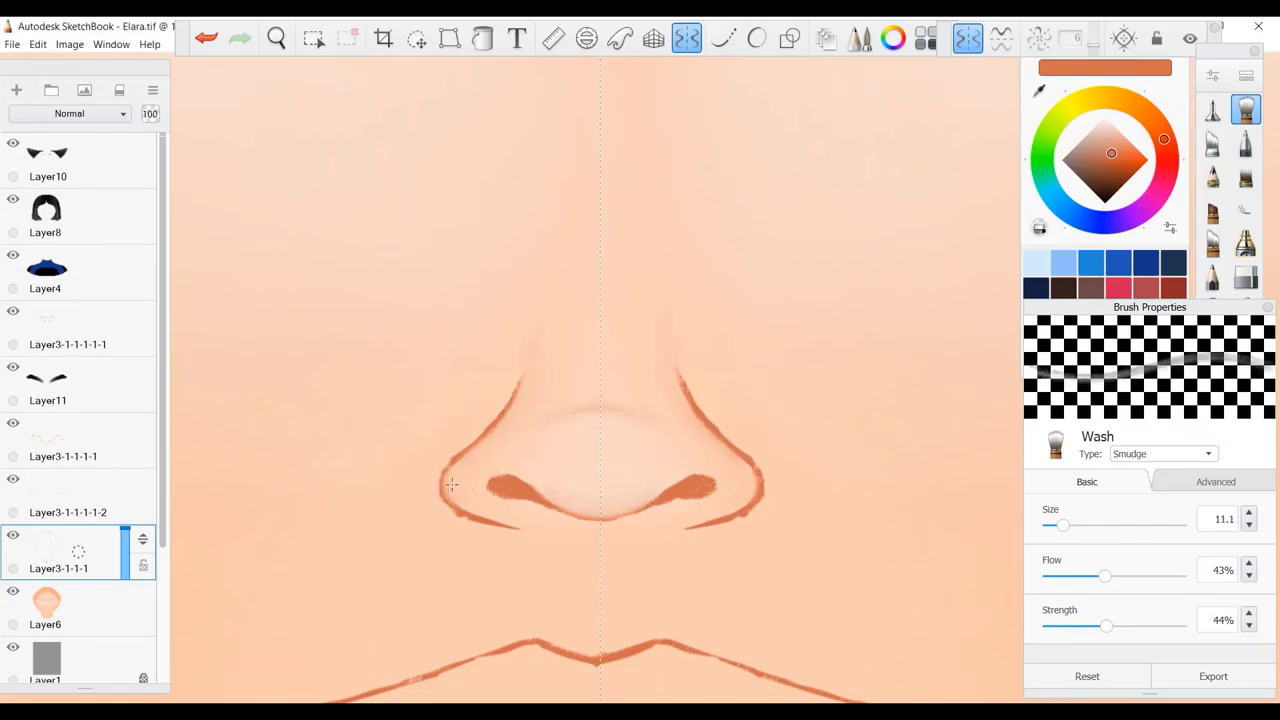
pyautogui.moveTo(452, 485)
pyautogui.mouseDown()
pyautogui.moveTo(443, 500)
pyautogui.moveTo(516, 386)
pyautogui.mouseUp()
# Clean the outer nose contour with the Hard Eraser at size 9.7, then blend it with the Wash brush at size 7.2.
pyautogui.press('e')
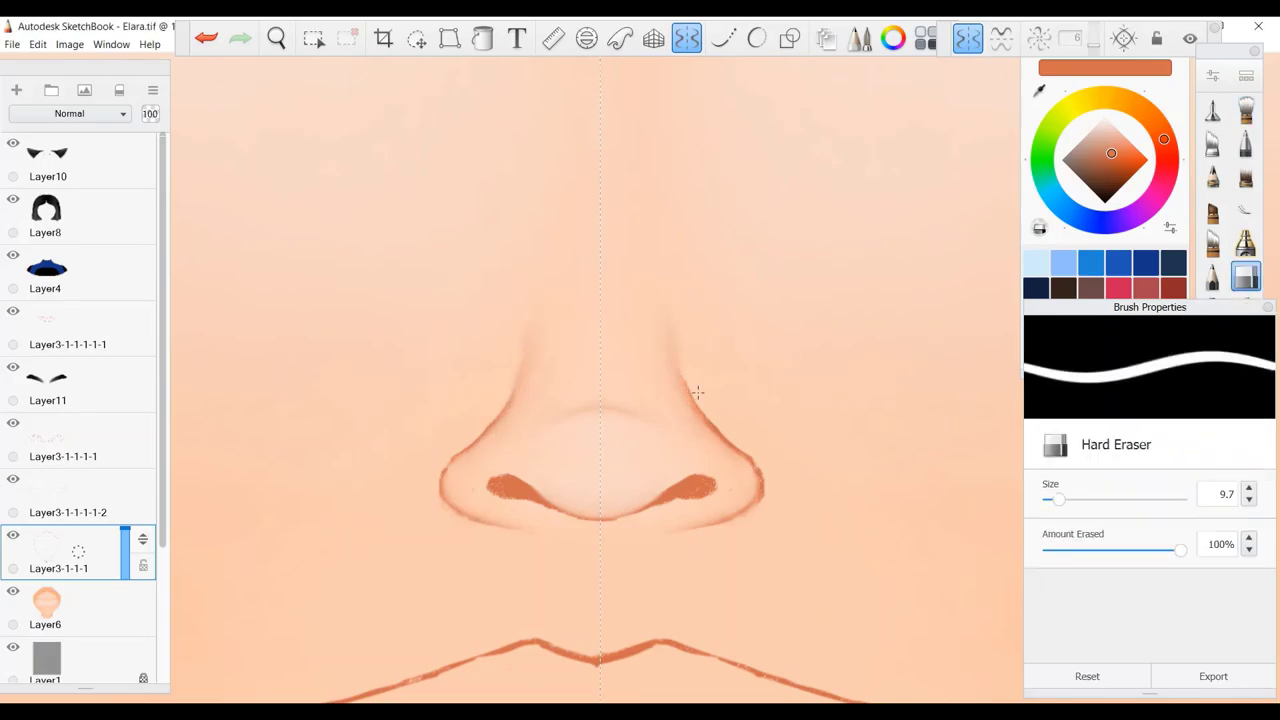
pyautogui.moveTo(685, 357); pyautogui.dragTo(686, 390)
pyautogui.press('e')
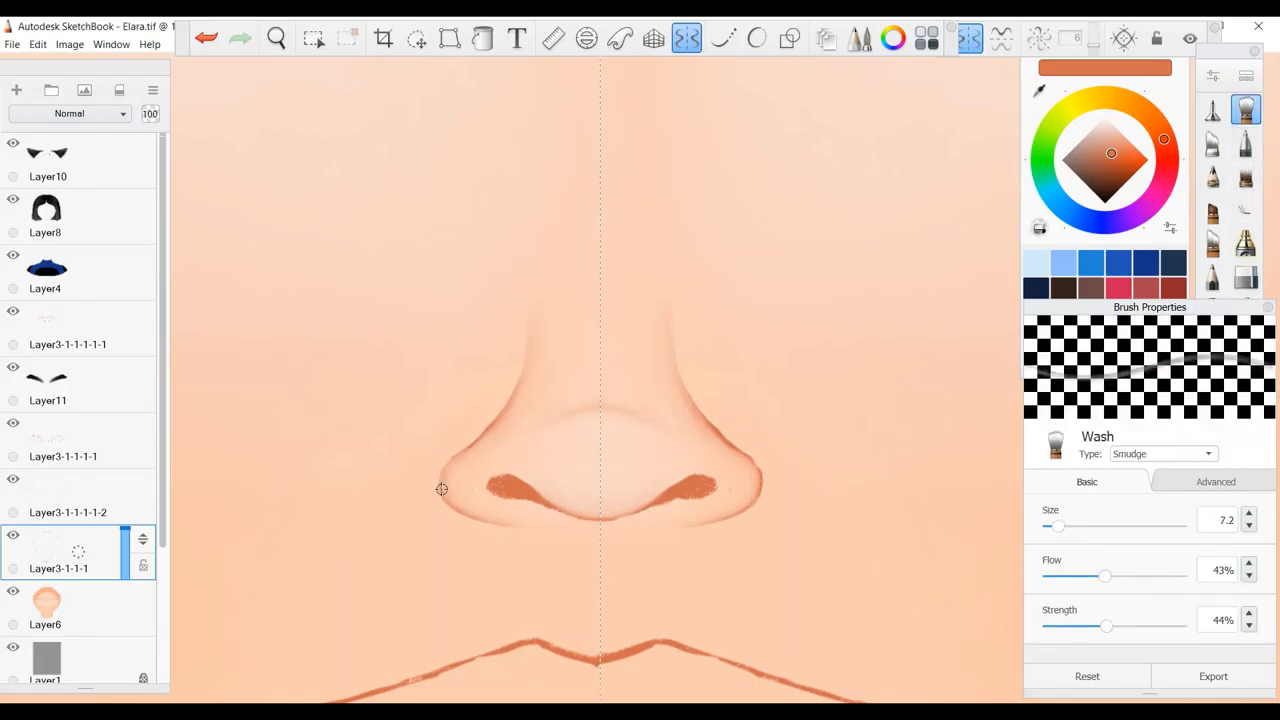
pyautogui.moveTo(441, 489); pyautogui.dragTo(558, 499)
# Darken and blend the nostril outlines with dark brown, and merge Layer3-1-1-1 down into the skin layer Layer6.
pyautogui.click(1212, 276)
pyautogui.click(1146, 345)
pyautogui.moveTo(480, 480); pyautogui.dragTo(544, 504)
pyautogui.press('e')
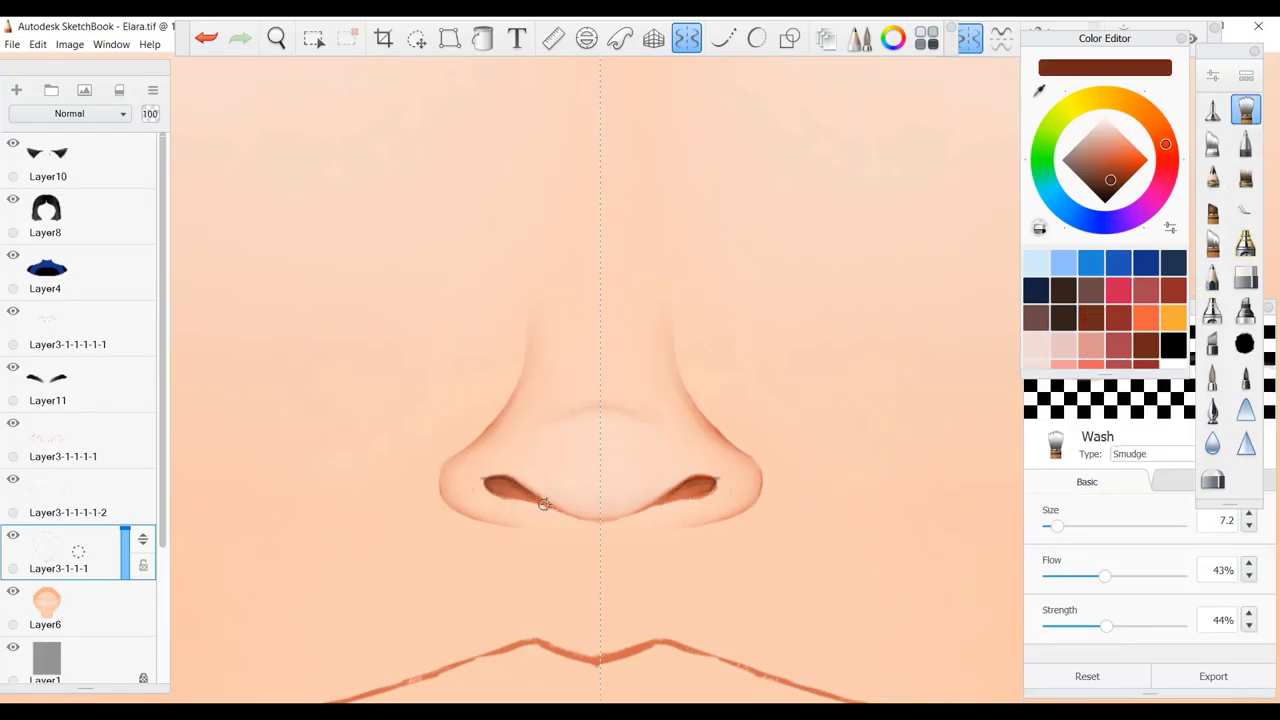
pyautogui.hotkey('ctrl', 'e')
pyautogui.scroll(-5, 566, 500)
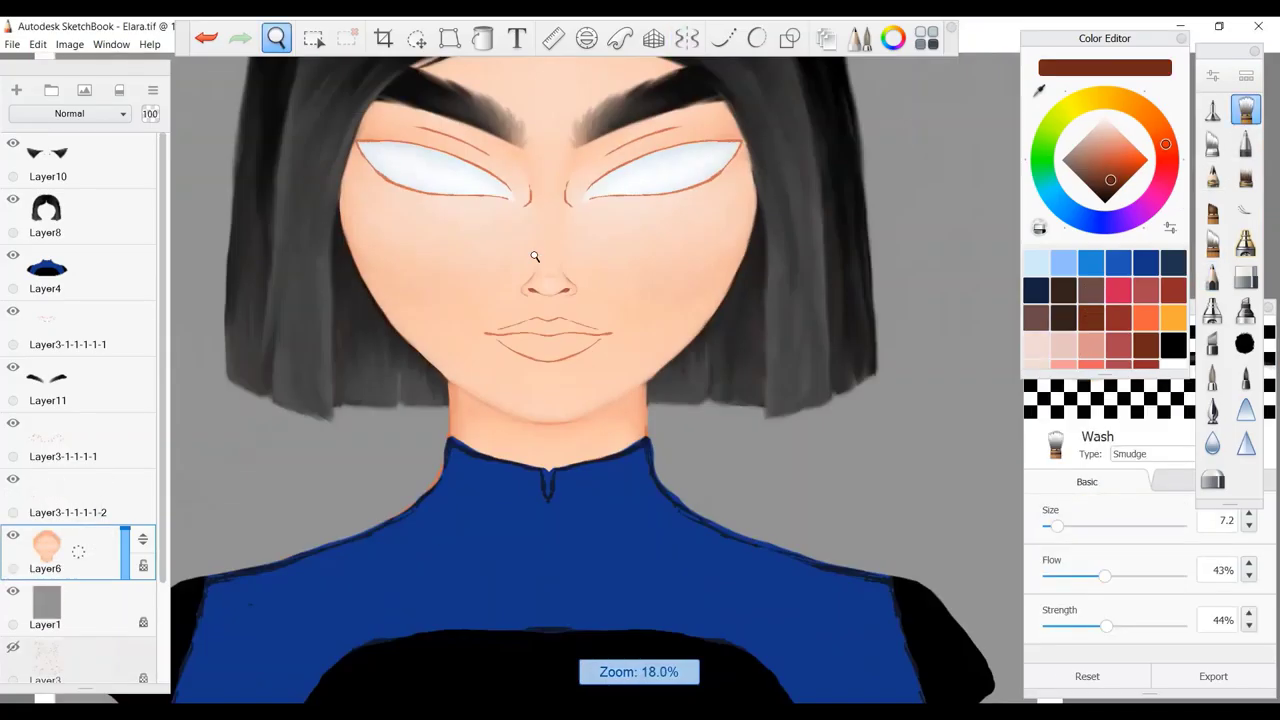
# Paint a light highlight on the nose bridge with the Felt Pen and blend it with the Wash brush at size 35.7.
pyautogui.scroll(2, 723, 357)
pyautogui.moveTo(786, 366)
pyautogui.mouseDown()
pyautogui.moveTo(776, 326)
pyautogui.moveTo(662, 307)
pyautogui.moveTo(631, 333)
pyautogui.moveTo(630, 436)
pyautogui.moveTo(690, 418)
pyautogui.moveTo(625, 356)
pyautogui.mouseUp()
pyautogui.click(416, 37)
pyautogui.click(772, 349)
pyautogui.click(1212, 108)
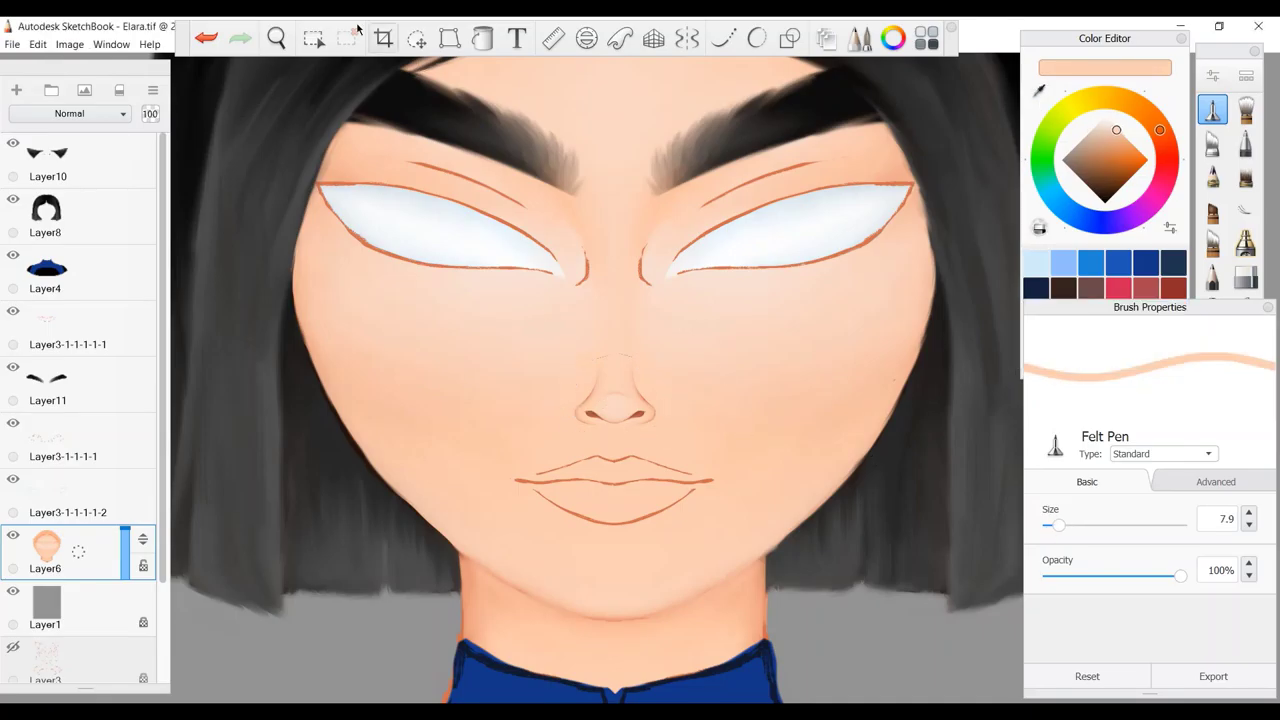
pyautogui.moveTo(629, 380); pyautogui.dragTo(660, 372)
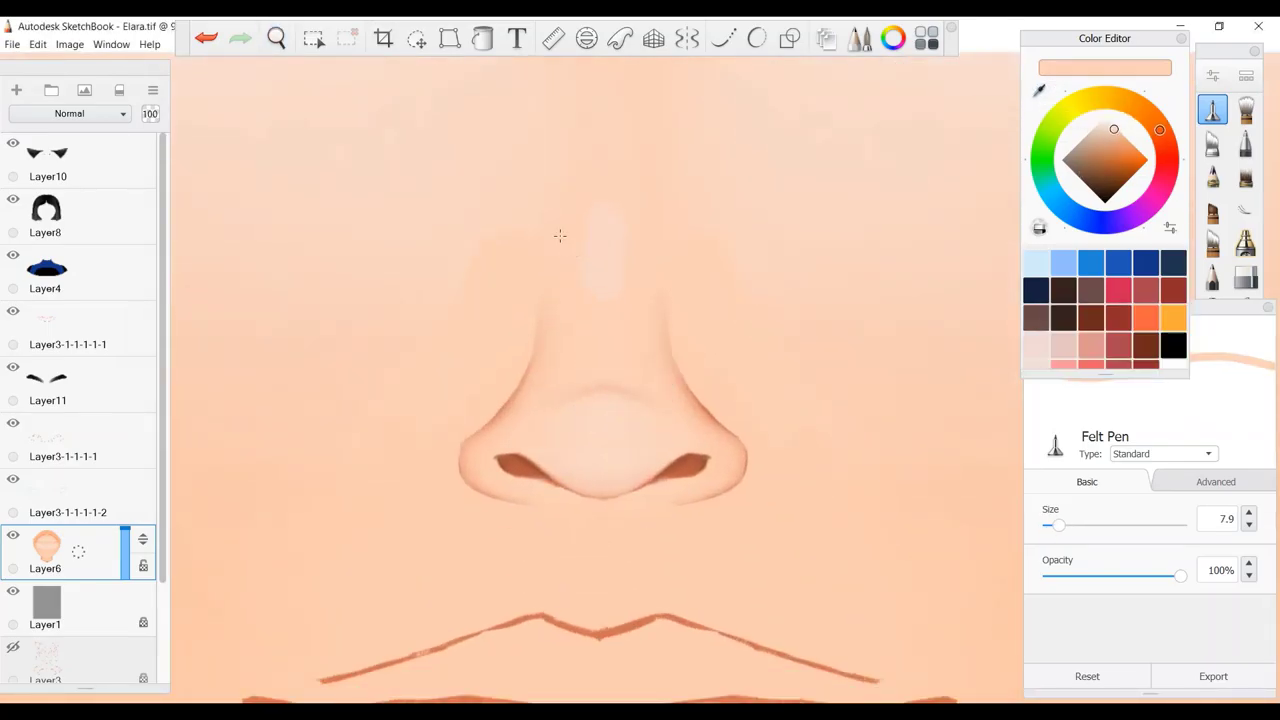
pyautogui.click(1246, 108)
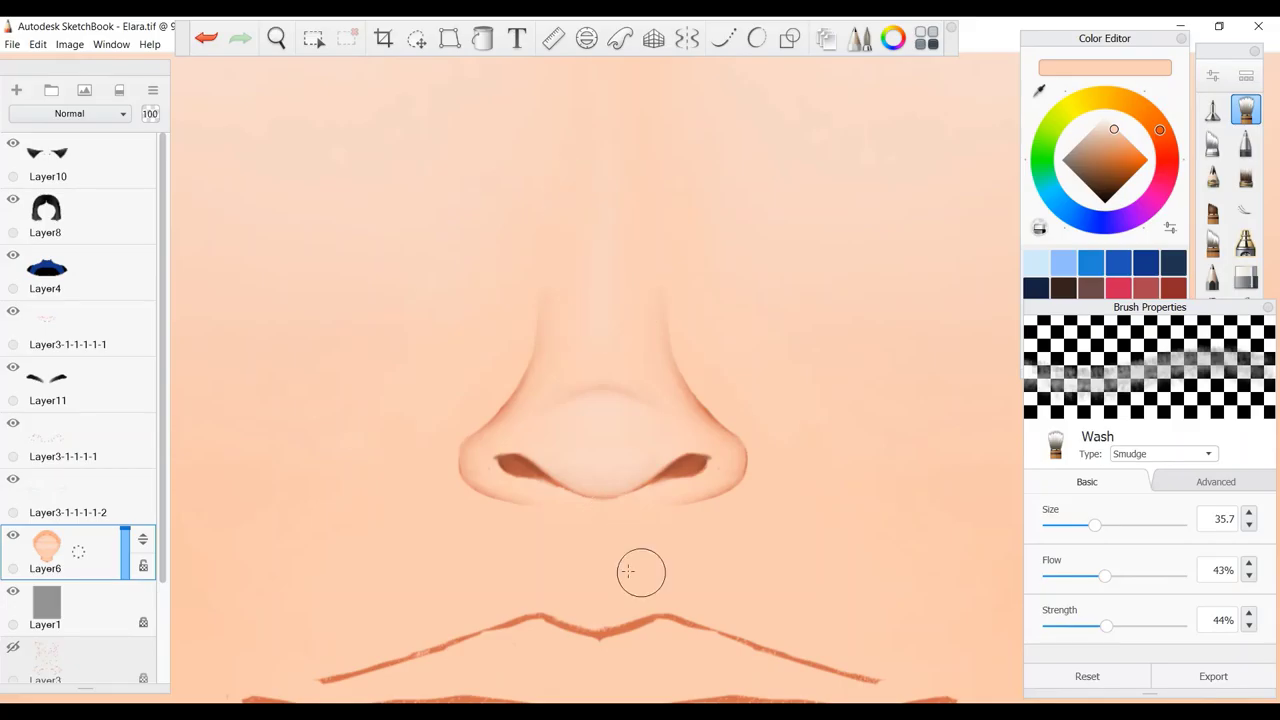
# Darken both nostrils symmetrically with the Pencil in the brown sampled from the nostril.
pyautogui.click(1213, 277)
pyautogui.scroll(5, 610, 490)
pyautogui.press('x')
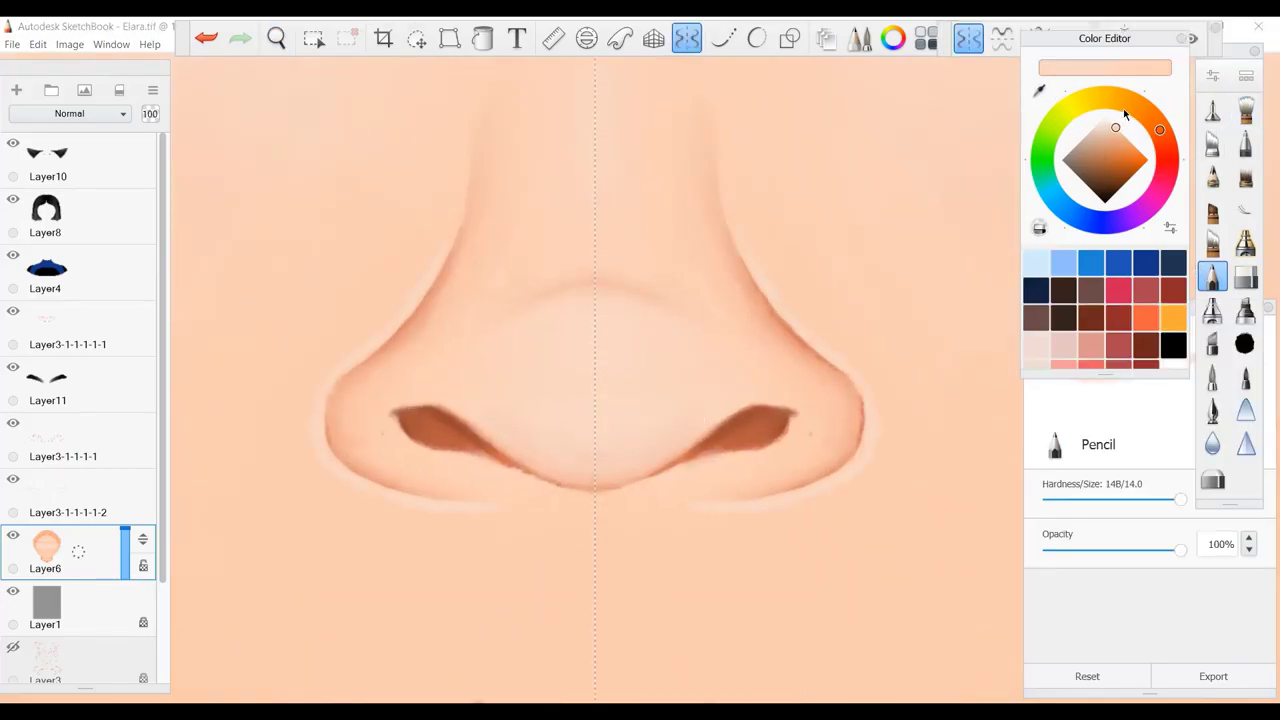
pyautogui.click(1040, 92)
pyautogui.click(460, 430)
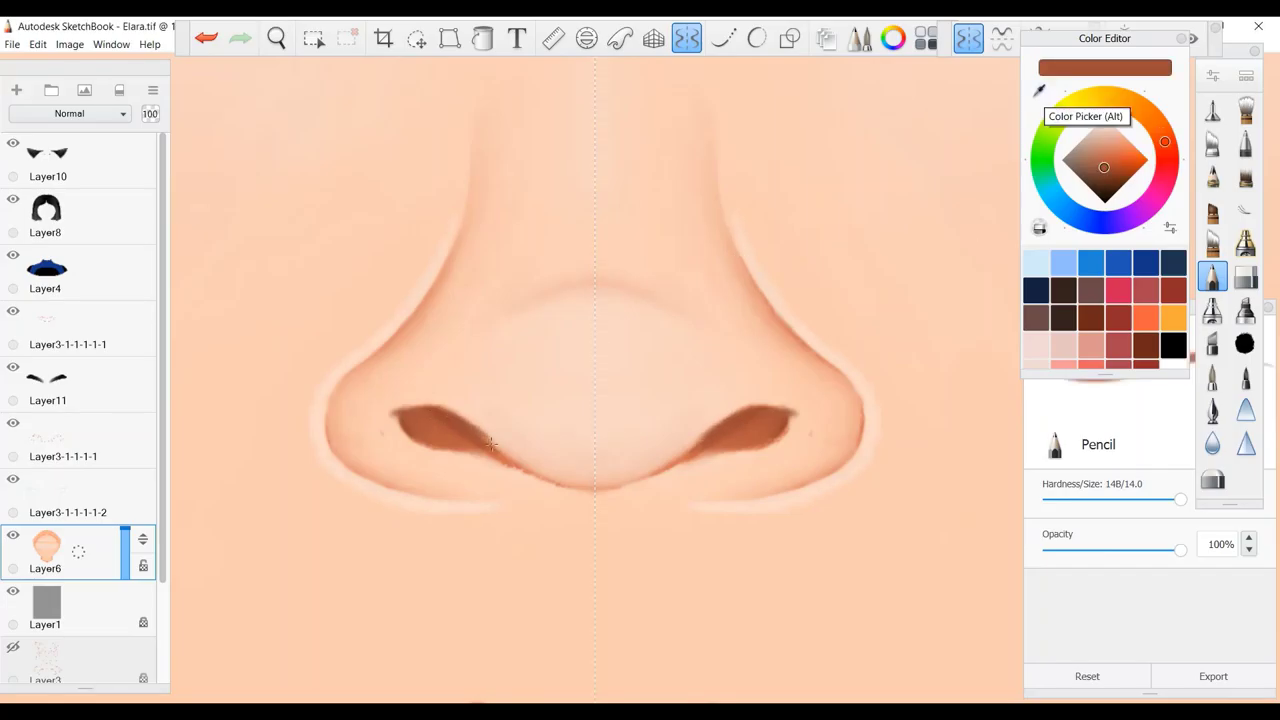
pyautogui.moveTo(440, 410); pyautogui.dragTo(495, 450)
pyautogui.moveTo(400, 412)
pyautogui.mouseDown()
pyautogui.moveTo(470, 445)
pyautogui.moveTo(460, 420)
pyautogui.moveTo(465, 436)
pyautogui.moveTo(450, 432)
pyautogui.mouseUp()
# Blend the nostril edges and nose tip with the Wash brush at sizes 7.9 and 18.2, retouching with a skin-coloured Felt Pen at size 4.0.
pyautogui.keyDown('alt'); pyautogui.click(540, 330); pyautogui.keyUp('alt')
pyautogui.click(1245, 110)
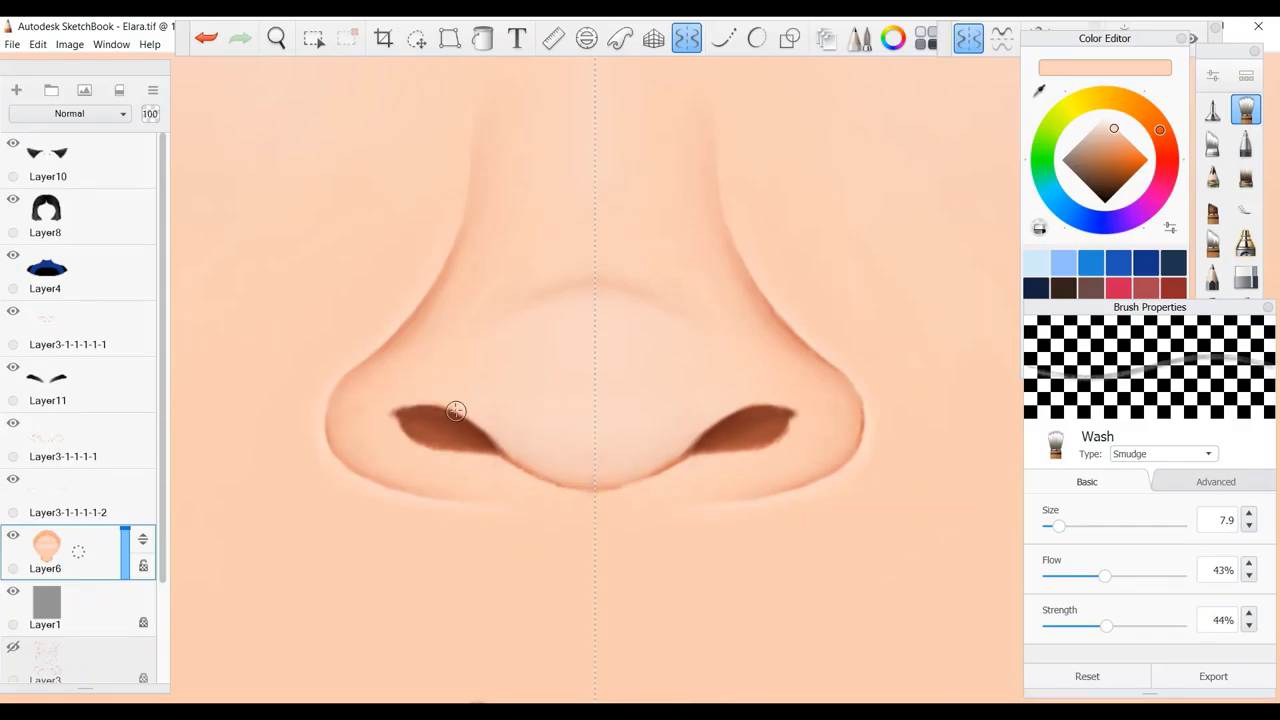
pyautogui.moveTo(366, 409); pyautogui.dragTo(472, 404)
pyautogui.press(']')
pyautogui.press(']')
pyautogui.press(']')
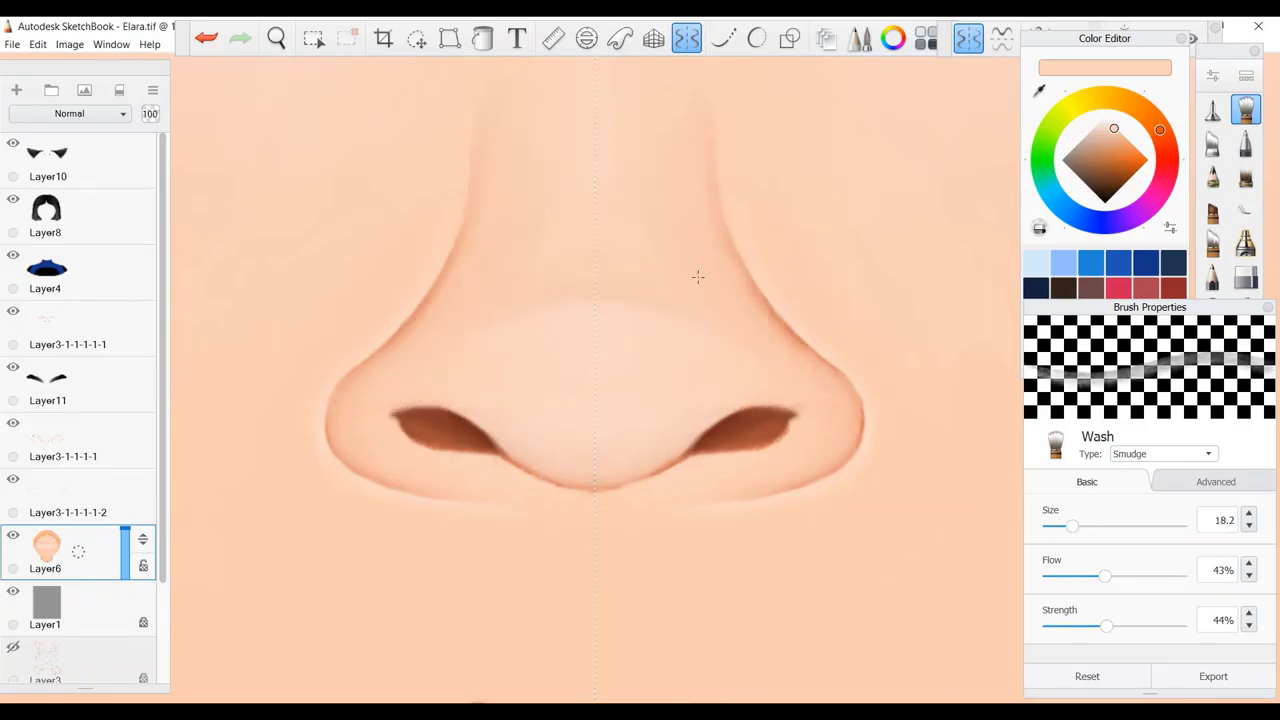
pyautogui.click(1212, 109)
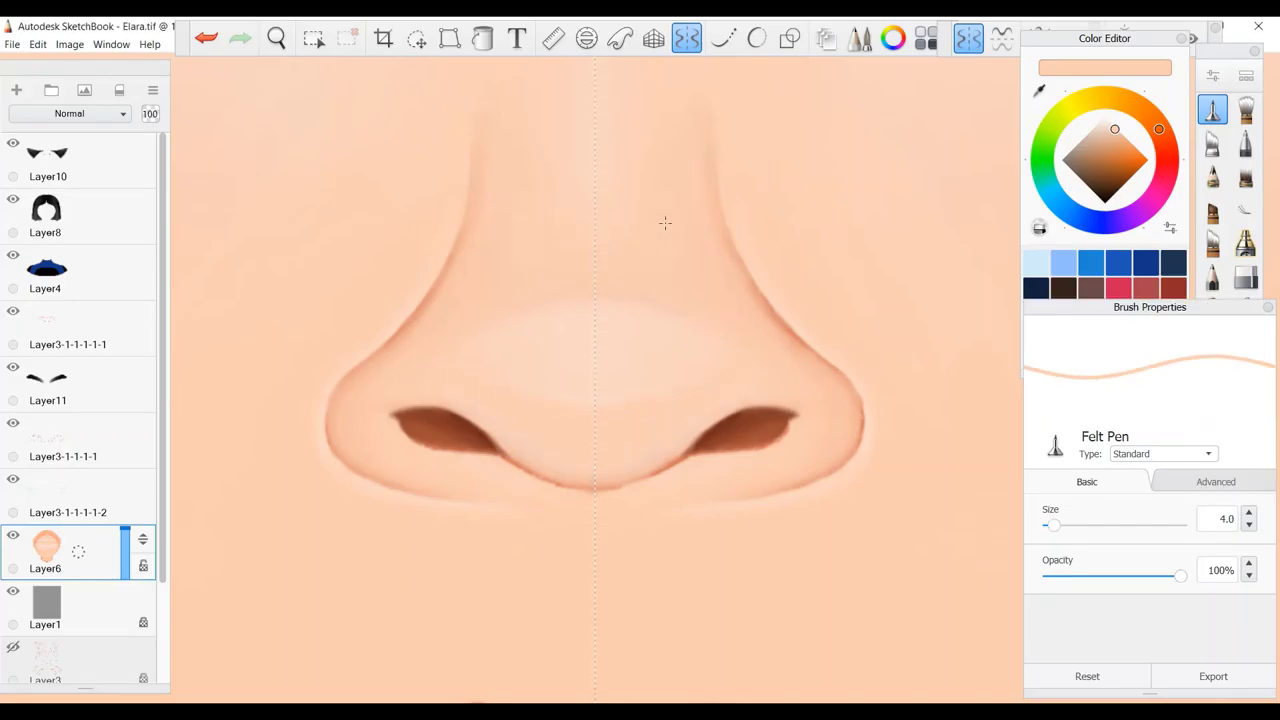
pyautogui.press('s')
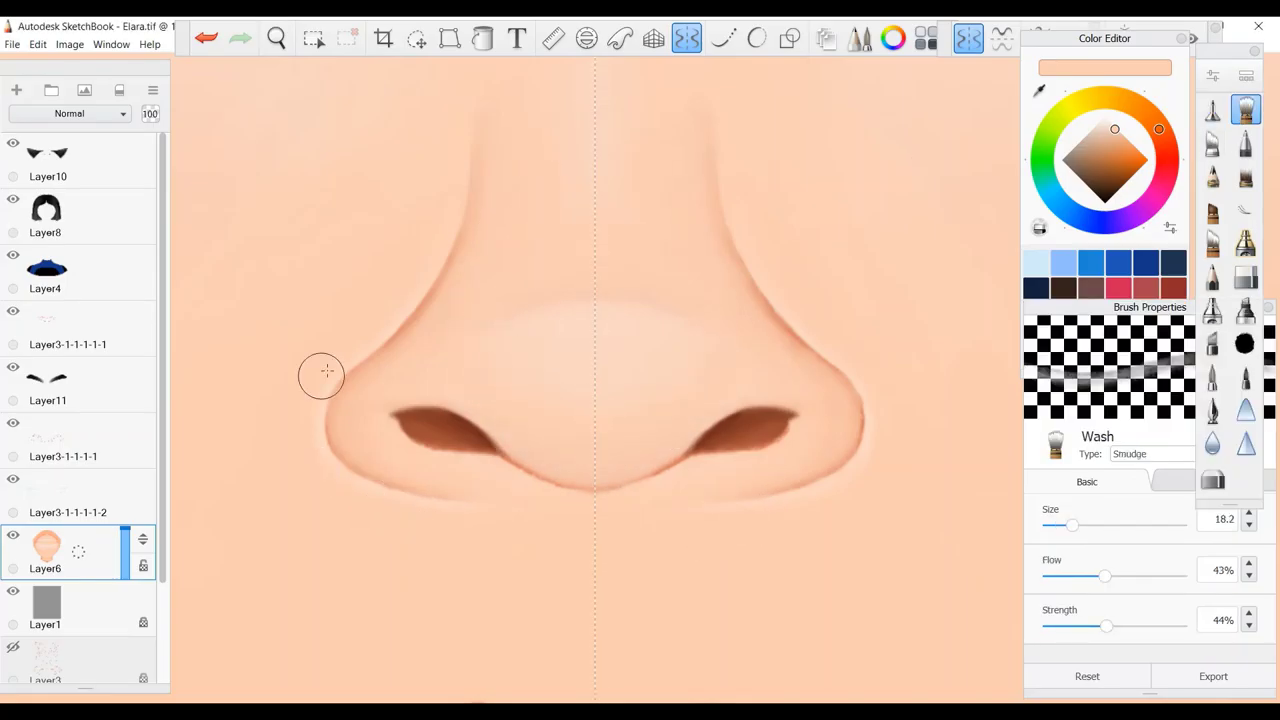
# Smooth the shading along the nose bridge with the Wash brush at sizes 29.2 and 49.2.
pyautogui.press('space')
pyautogui.moveTo(503, 385); pyautogui.dragTo(518, 323)
pyautogui.moveTo(677, 340)
pyautogui.mouseDown()
pyautogui.moveTo(734, 289)
pyautogui.moveTo(420, 357)
pyautogui.mouseUp()
pyautogui.click(1086, 525)
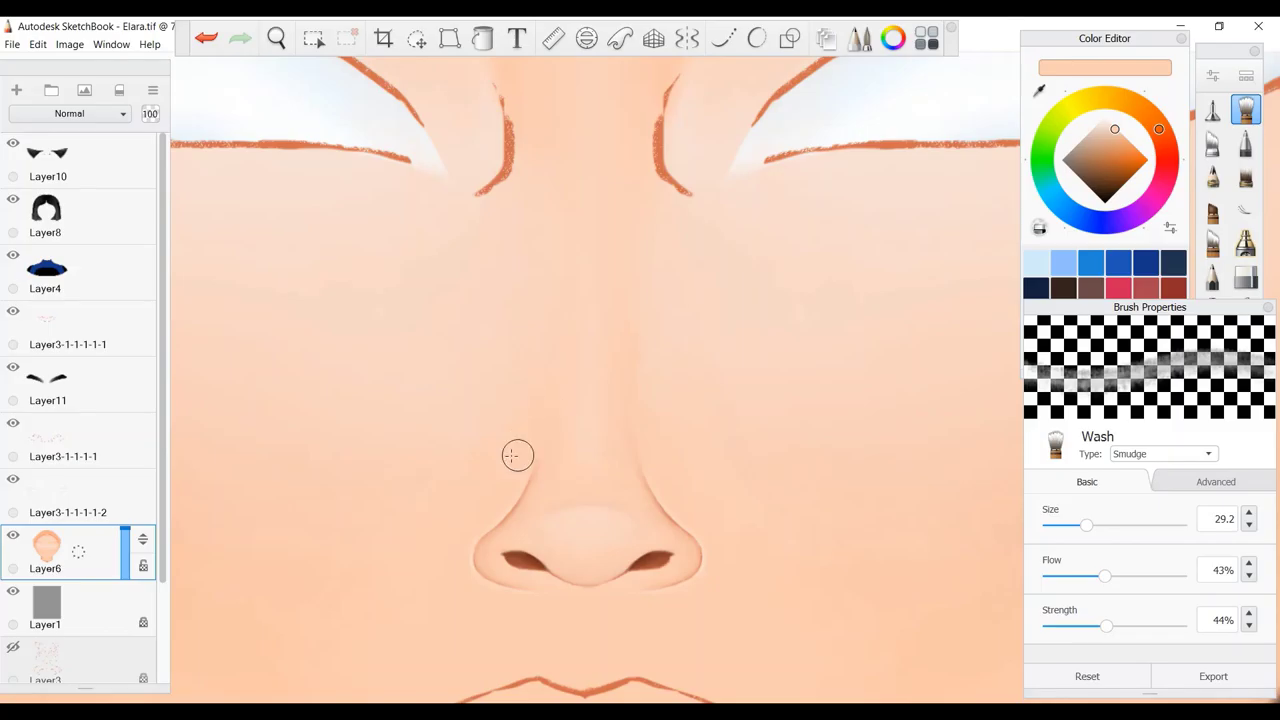
pyautogui.press(']')
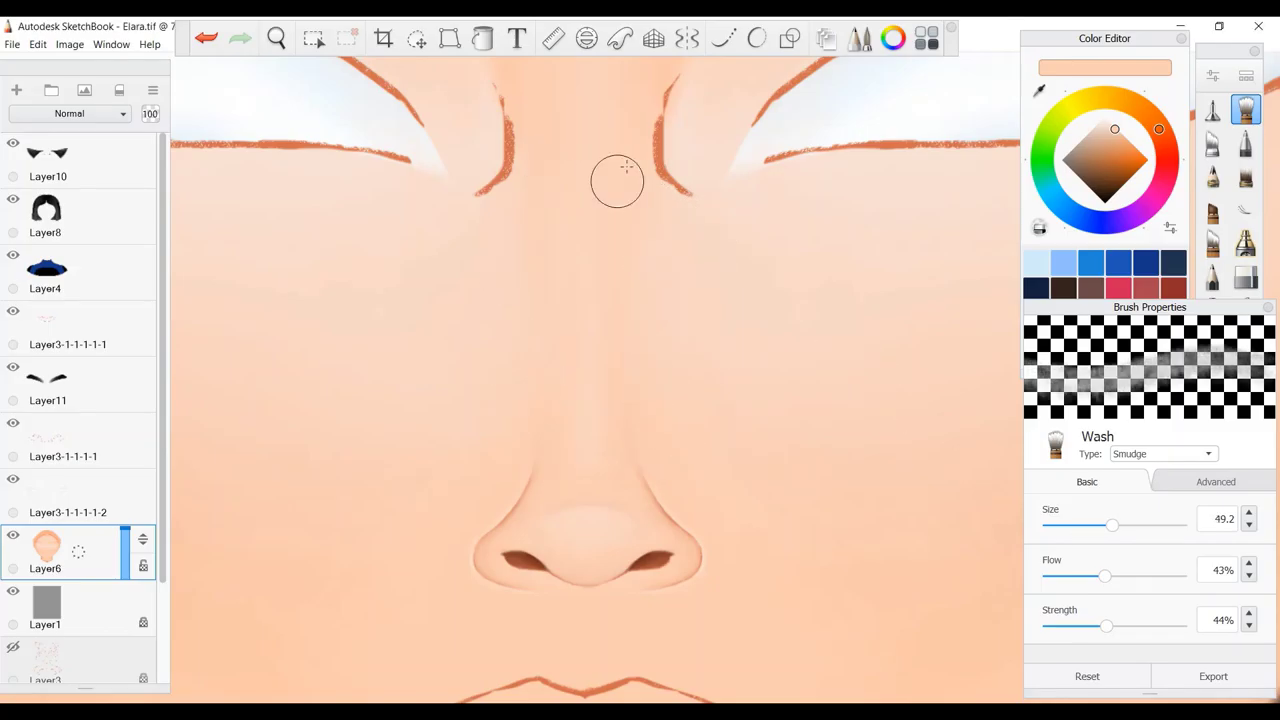
pyautogui.press('space')
pyautogui.scroll(-3, 630, 422)
pyautogui.moveTo(630, 422); pyautogui.dragTo(637, 368)
pyautogui.press('x')
pyautogui.press('e')
pyautogui.hotkey('ctrl', 'z')
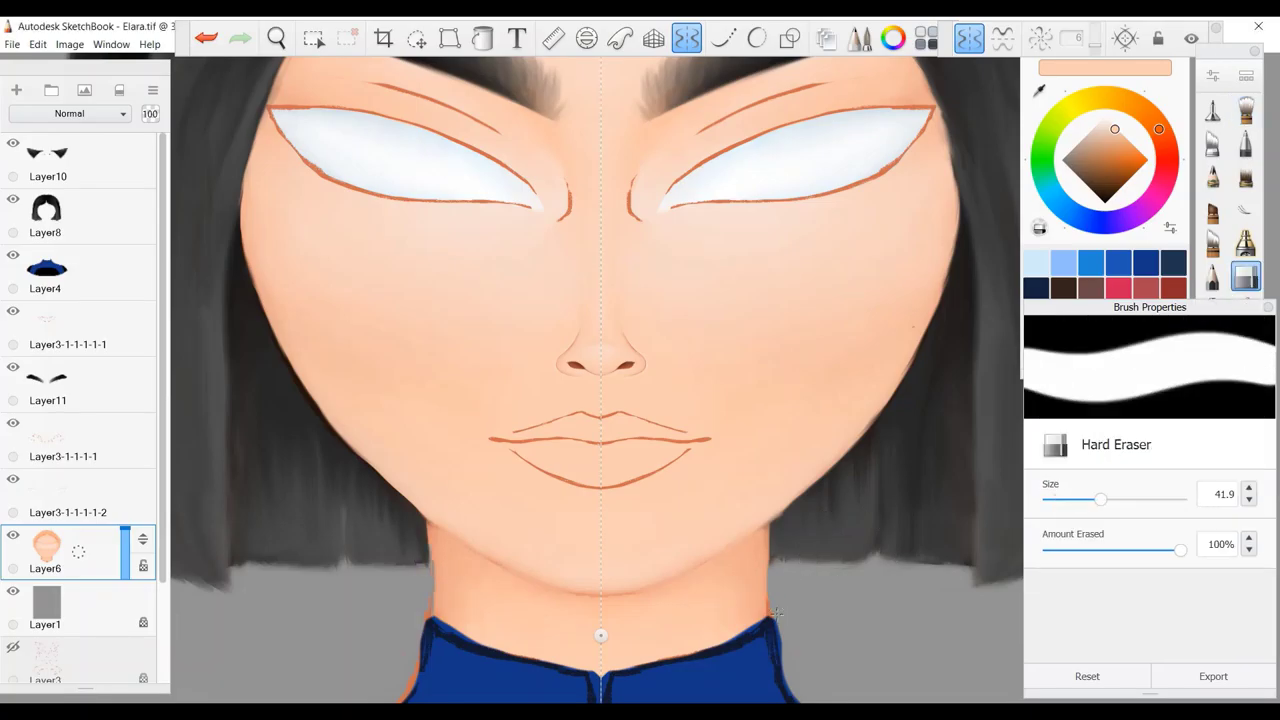
pyautogui.press('x')
pyautogui.scroll(-3, 697, 357)
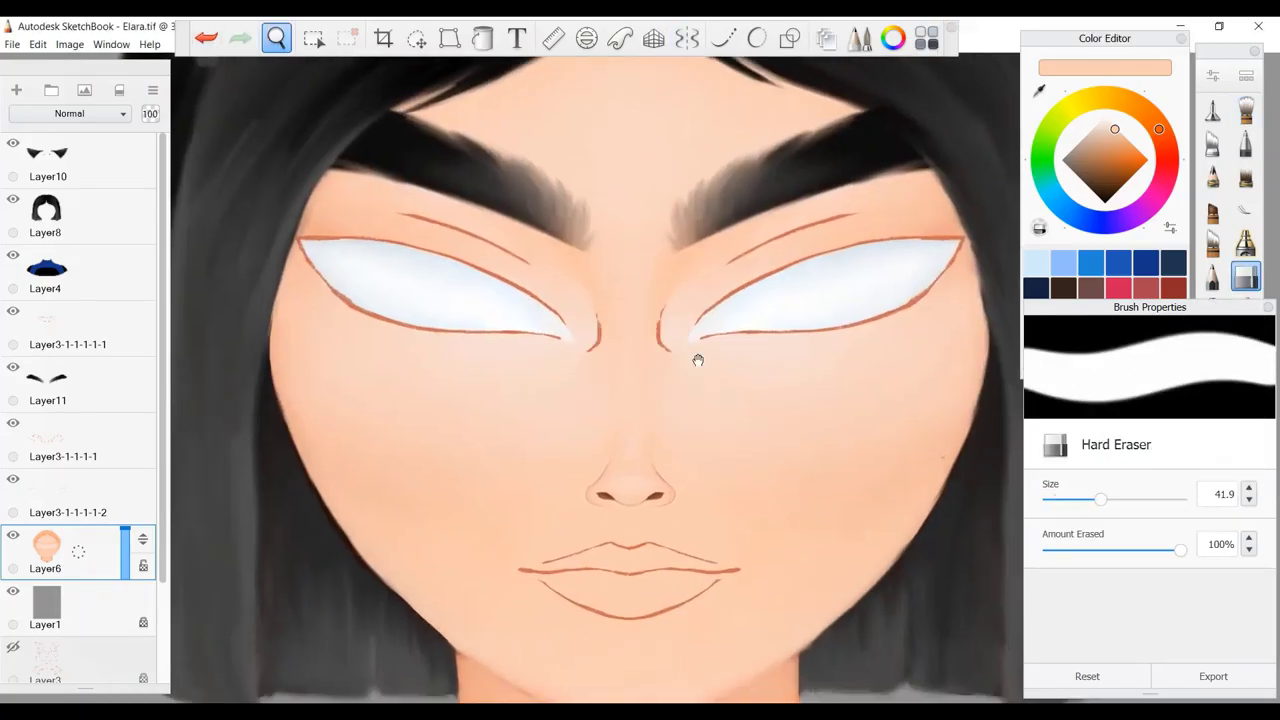
pyautogui.press('space')
pyautogui.scroll(5, 794, 380)
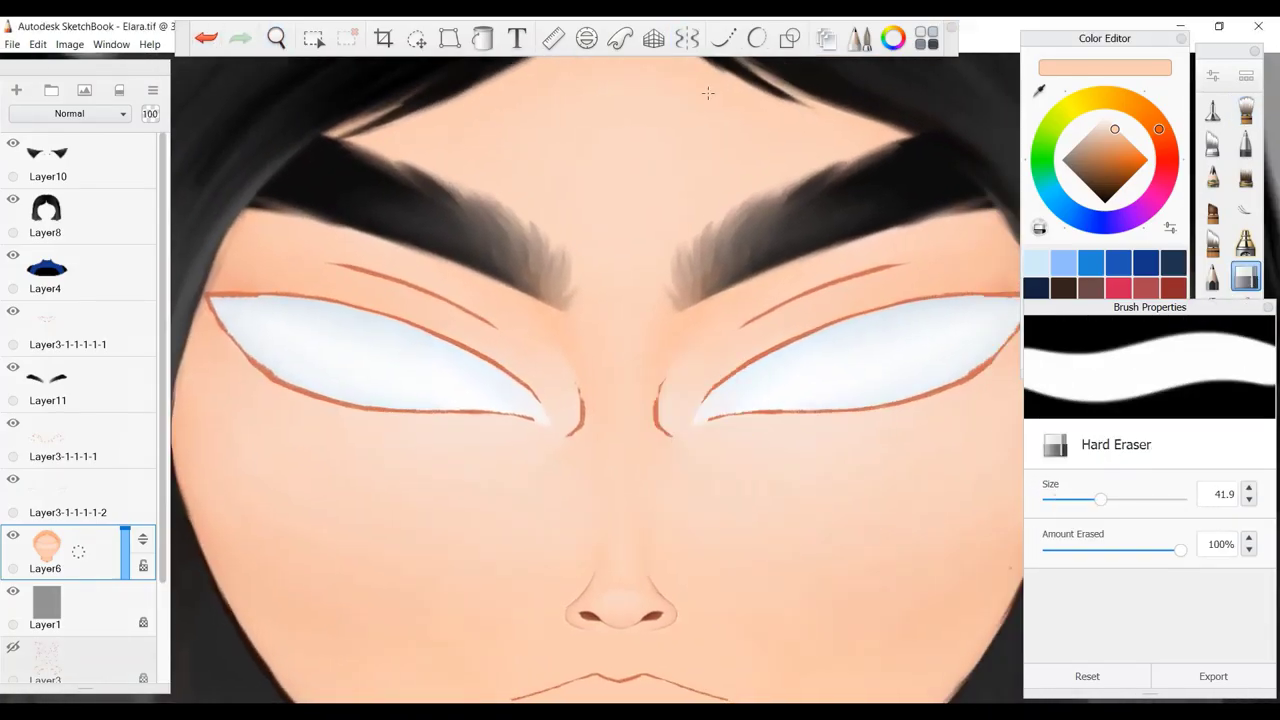
# Try to redraw the inner eye-corner lines symmetrically in orange-red on Layer3-1-1-1 and blend them with the Wash brush.
pyautogui.press('x')
pyautogui.press('e')
pyautogui.click(100, 443)
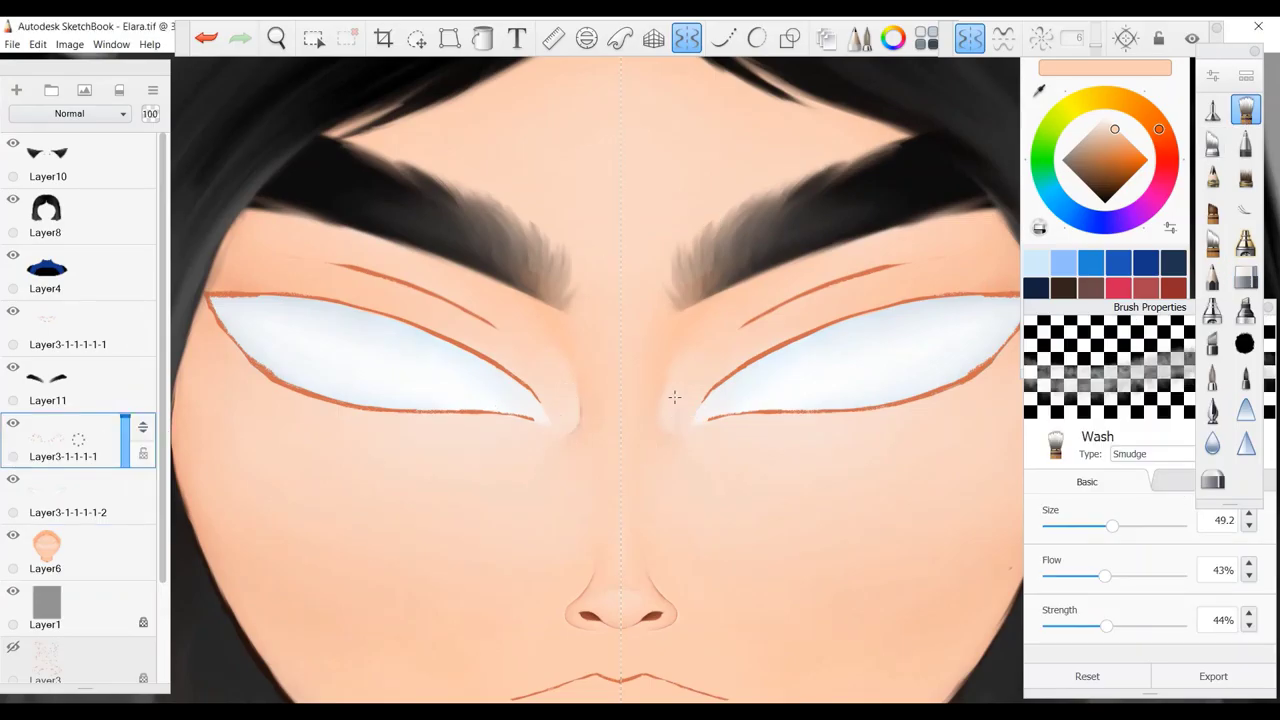
pyautogui.click(1212, 176)
pyautogui.hotkey('ctrl', 'z')
pyautogui.click(1246, 110)
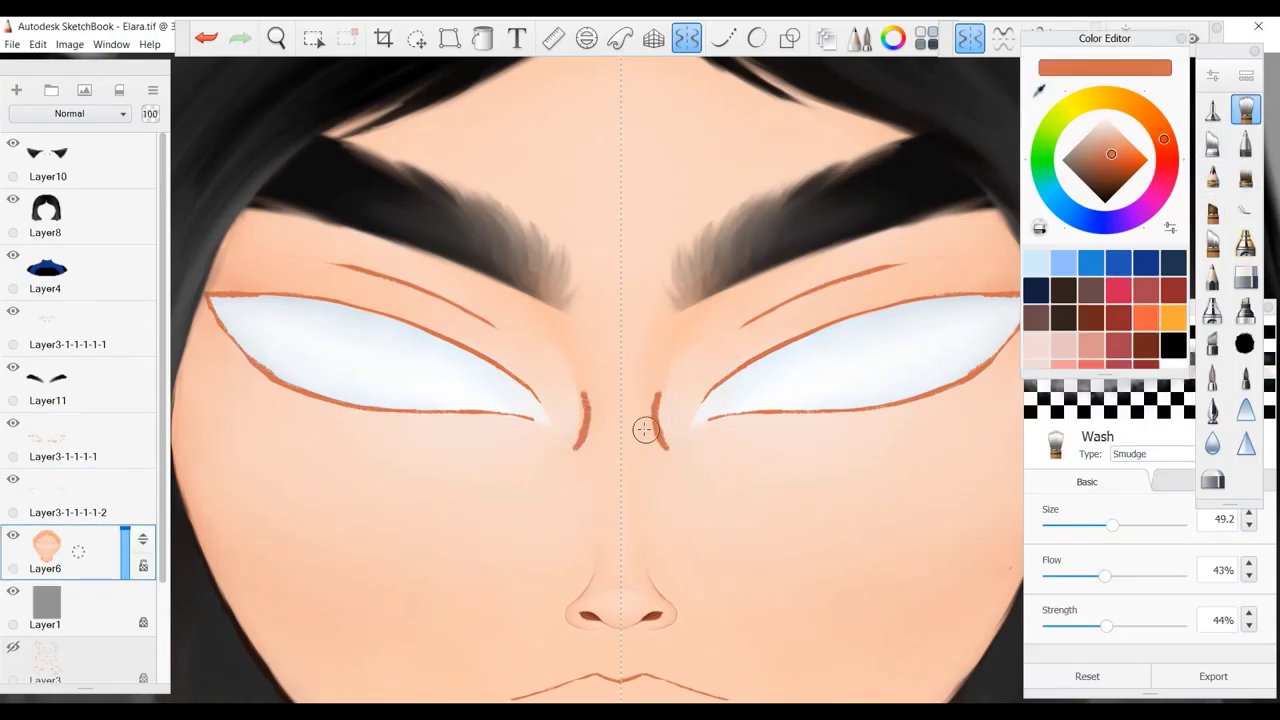
pyautogui.hotkey('ctrl', 'z')
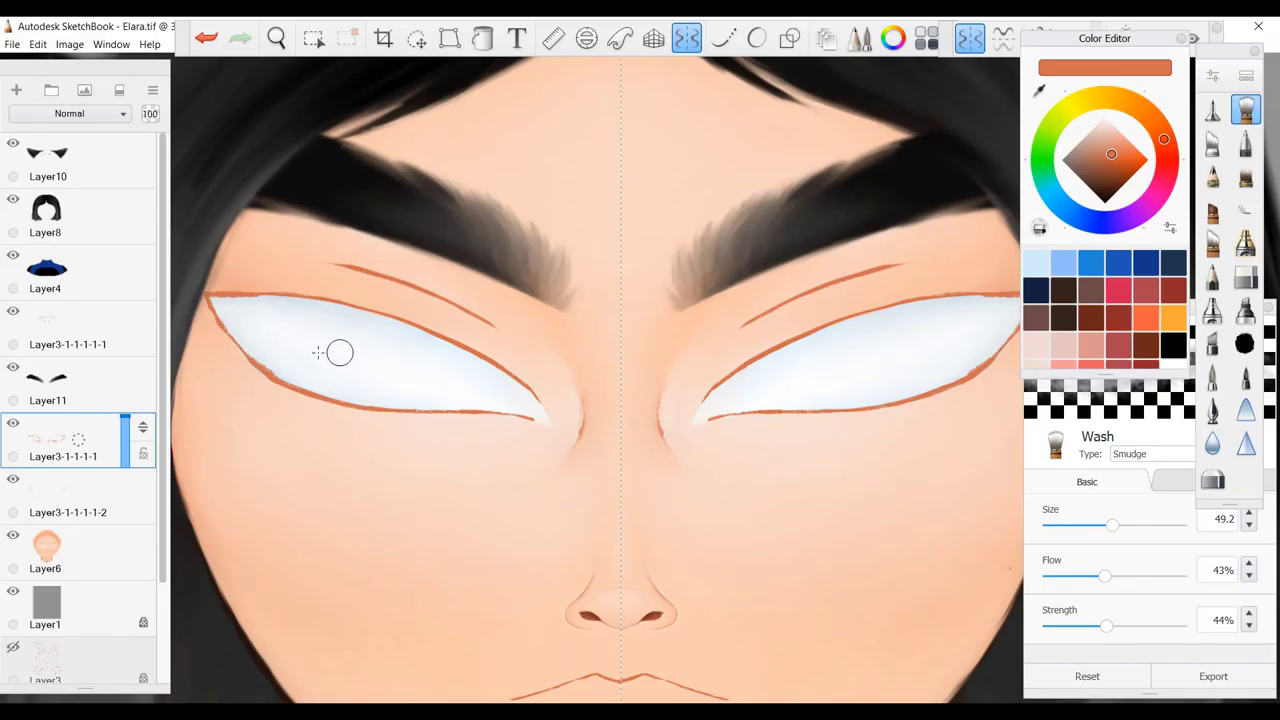
pyautogui.hotkey('ctrl', 'z')
# Erase the inner eye-corner lines and smooth the skin beside the nose bridge on Layer6 with the Wash brush at sizes 35.7 and 78.4.
pyautogui.moveTo(666, 335); pyautogui.dragTo(597, 260)
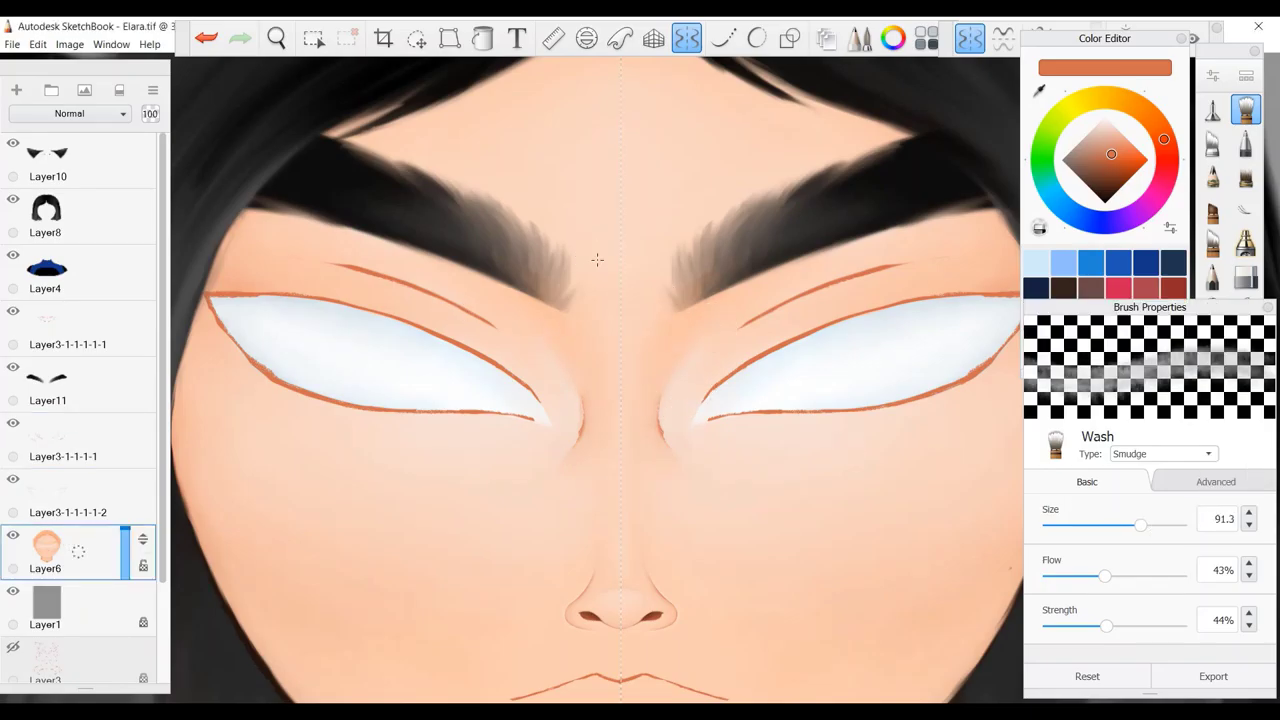
pyautogui.hotkey('ctrl', 'z')
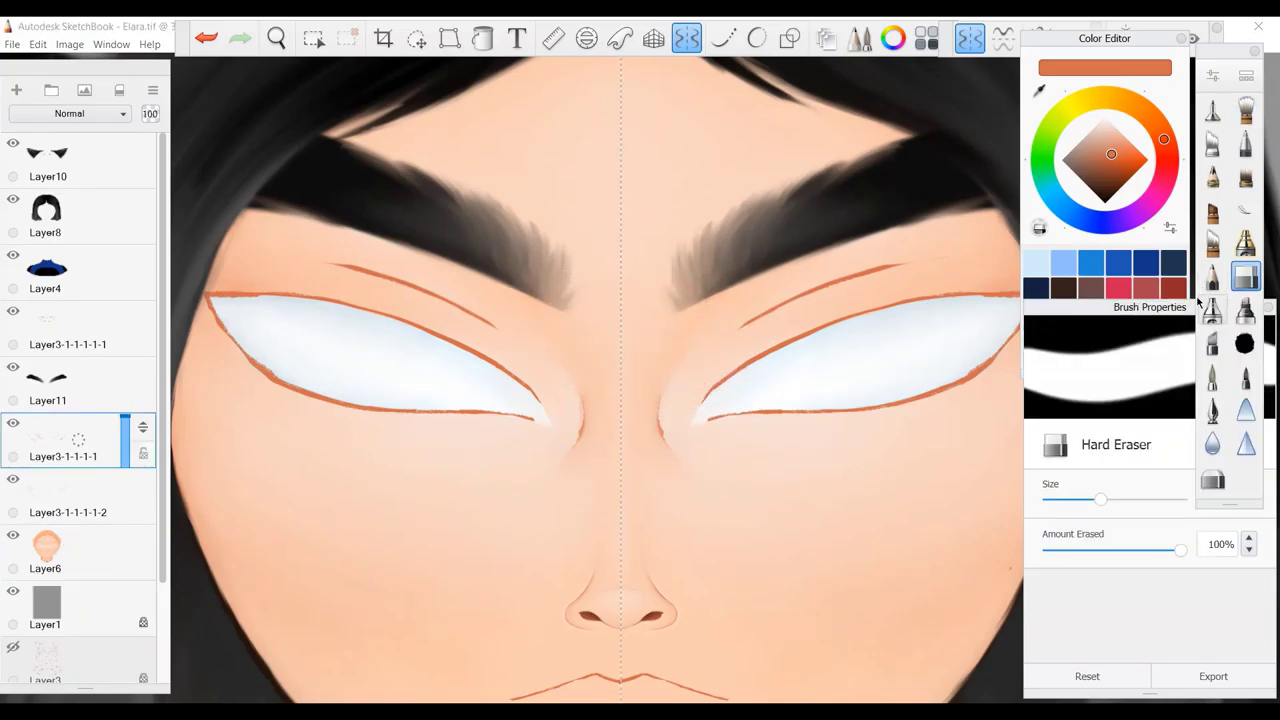
pyautogui.press('e')
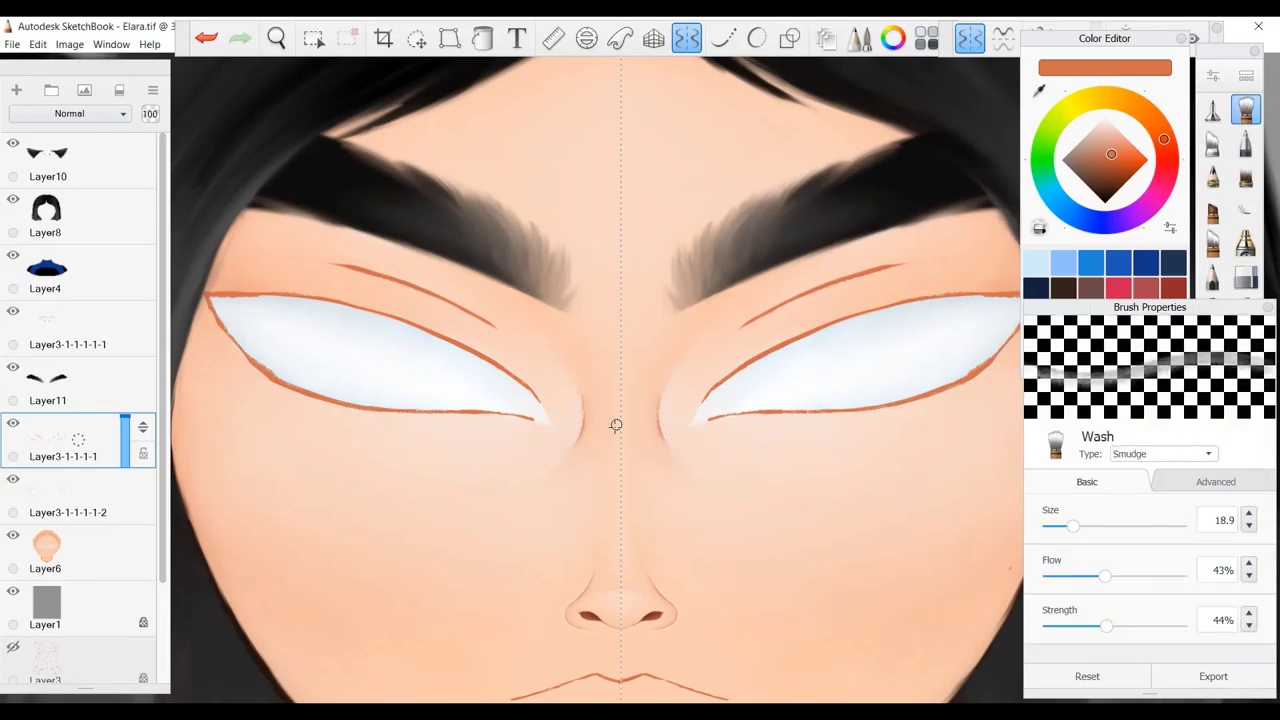
pyautogui.moveTo(471, 220)
pyautogui.mouseDown()
pyautogui.moveTo(591, 266)
pyautogui.moveTo(620, 206)
pyautogui.mouseUp()
pyautogui.hotkey('ctrl', 'z')
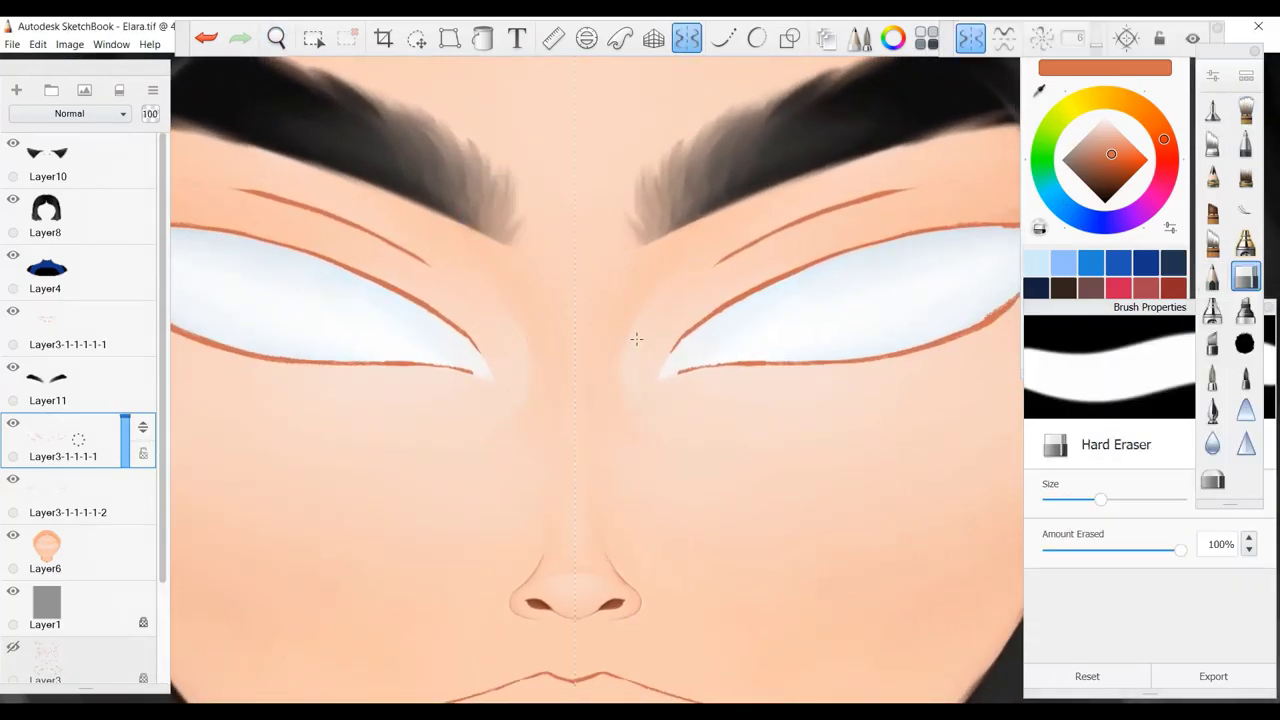
pyautogui.hotkey('ctrl', 'z')
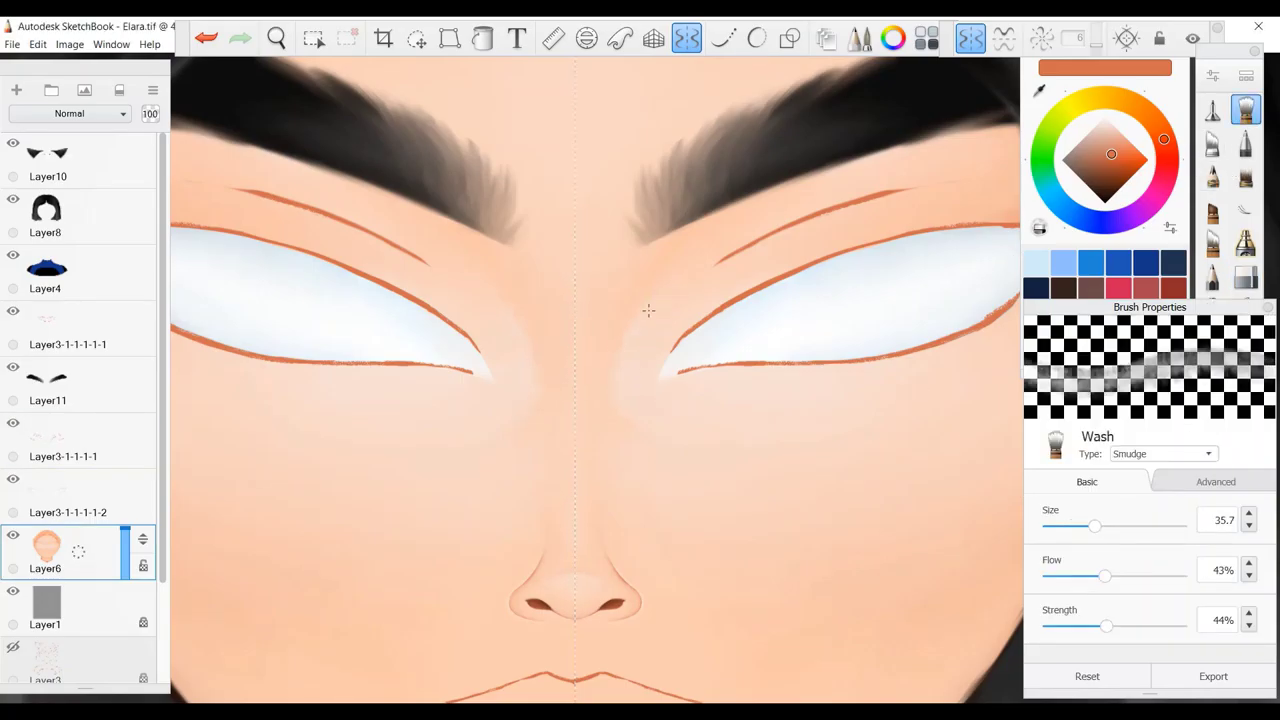
pyautogui.click(1131, 526)
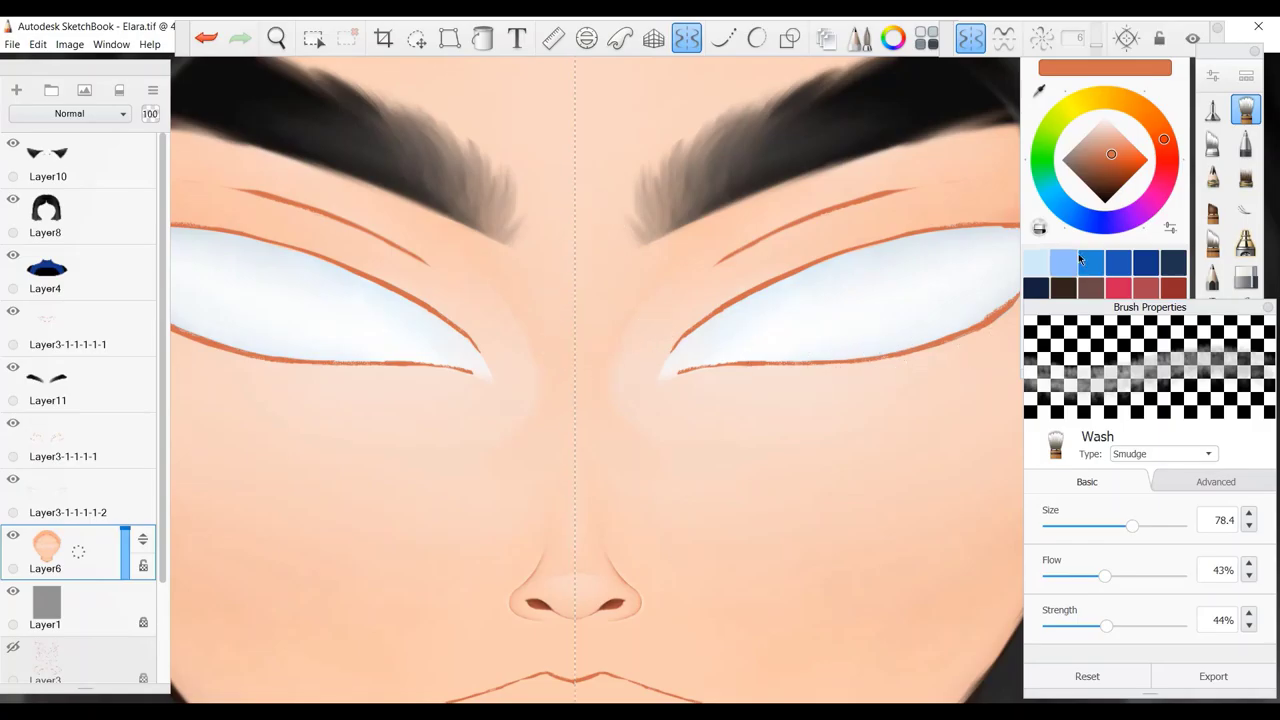
# Draw new orange-red inner eye-corner creases symmetrically on Layer3-1-1-1 and soften them with the Wash brush at size 40.2.
pyautogui.click(1212, 176)
pyautogui.click(63, 440)
pyautogui.moveTo(603, 372); pyautogui.dragTo(631, 426)
pyautogui.moveTo(621, 332)
pyautogui.mouseDown()
pyautogui.moveTo(603, 370)
pyautogui.moveTo(517, 294)
pyautogui.mouseUp()
pyautogui.press('w')
pyautogui.moveTo(560, 410); pyautogui.dragTo(525, 425)
pyautogui.moveTo(545, 375); pyautogui.dragTo(540, 413)
pyautogui.press('e')
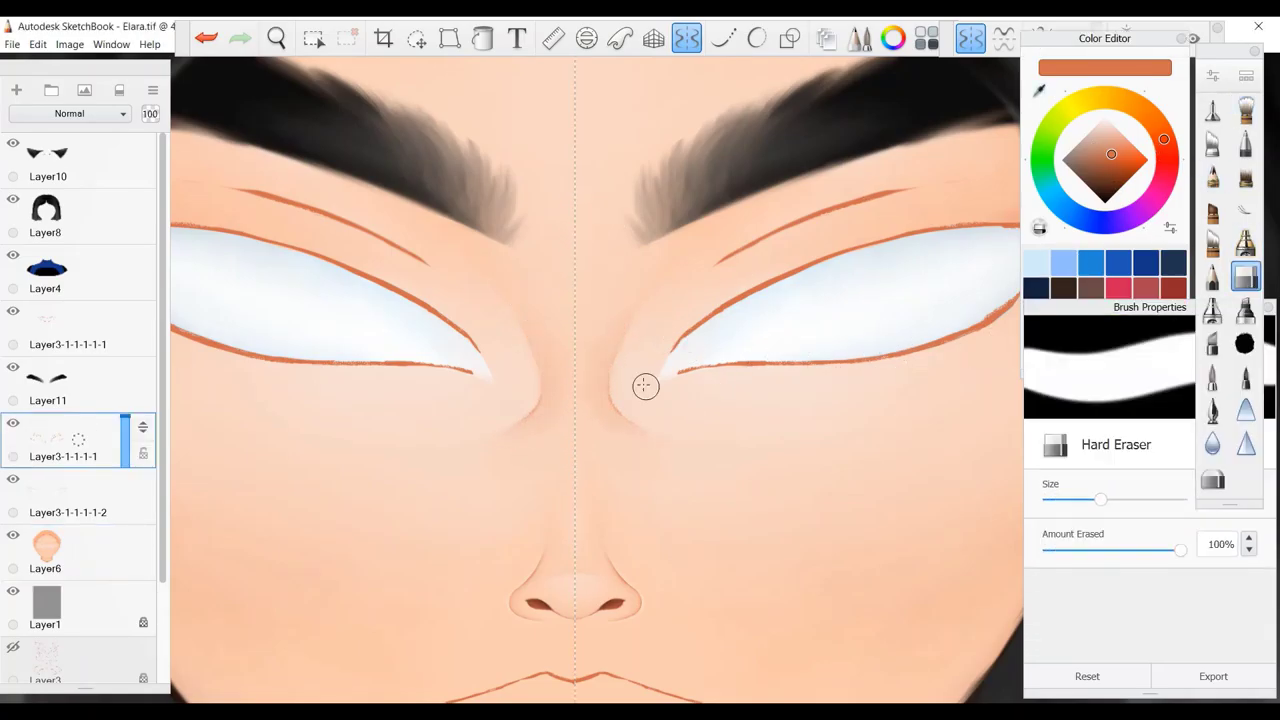
pyautogui.press('e')
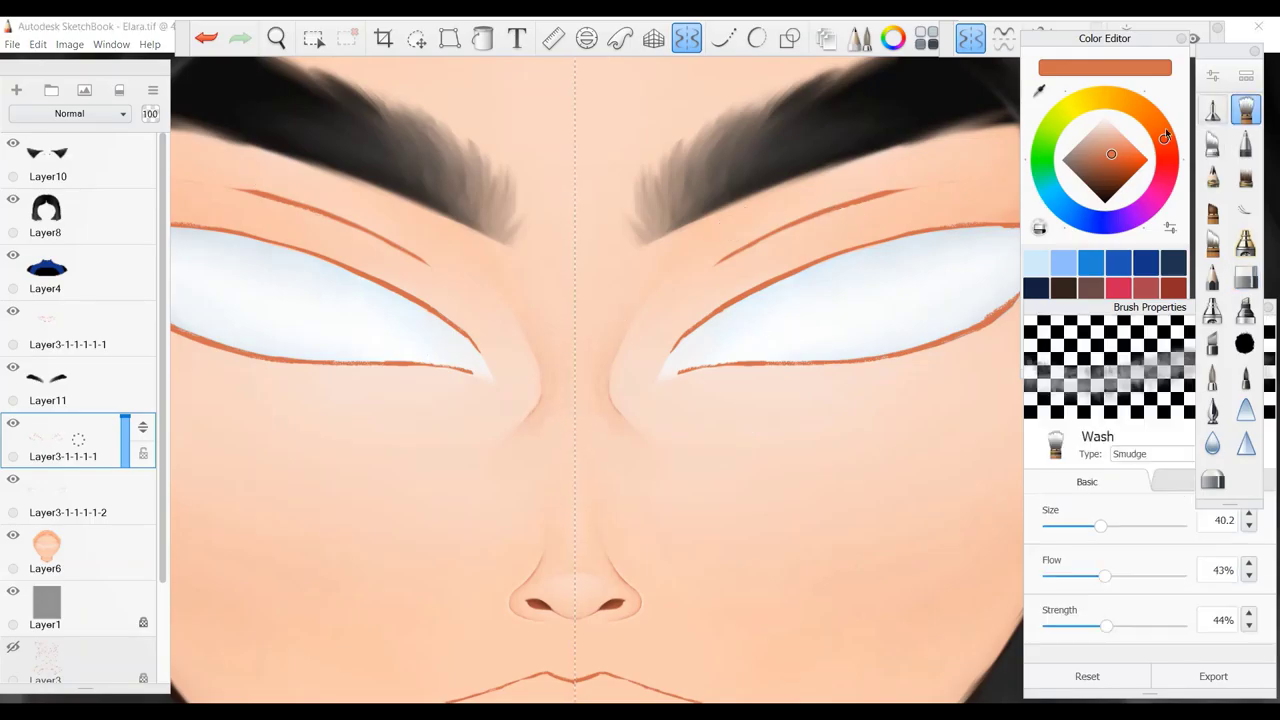
# Add light skin tone to the nose bridge on Layer6 with the Felt Pen at size 4.0 and blend it with the Wash brush at size 52.5.
pyautogui.keyDown('alt'); pyautogui.click(557, 236); pyautogui.keyUp('alt')
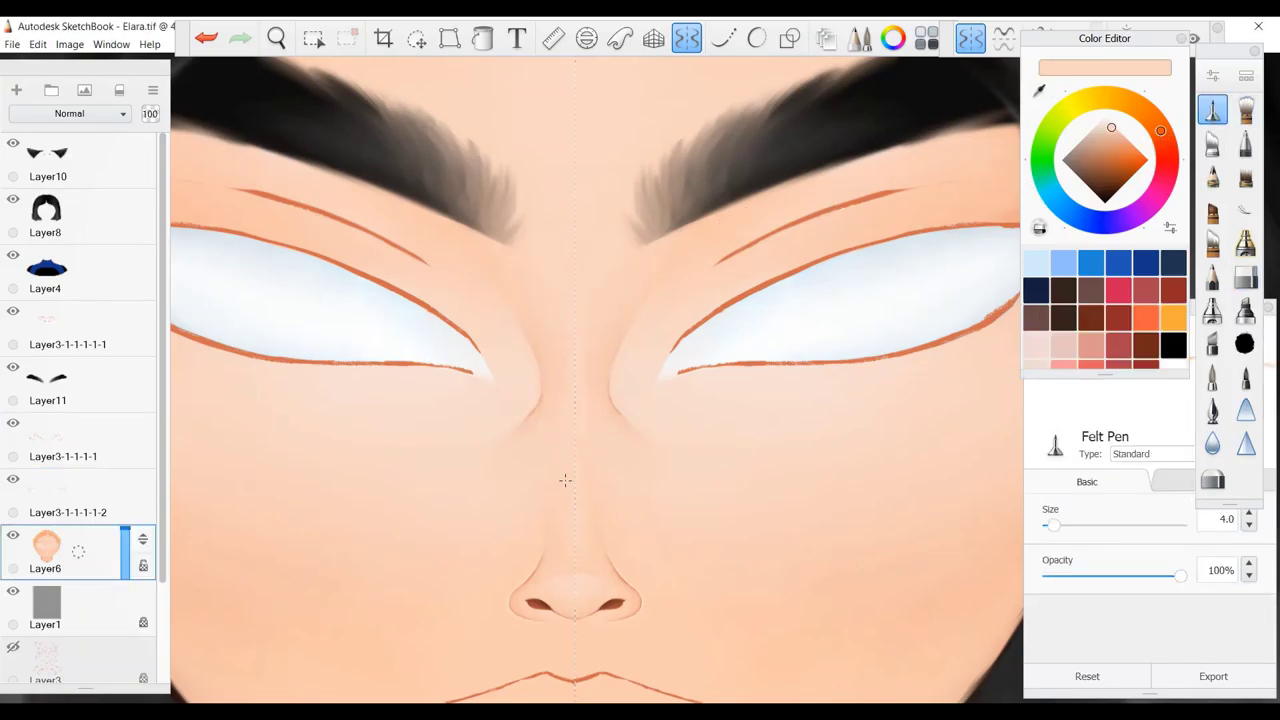
pyautogui.press('s')
pyautogui.press(']')
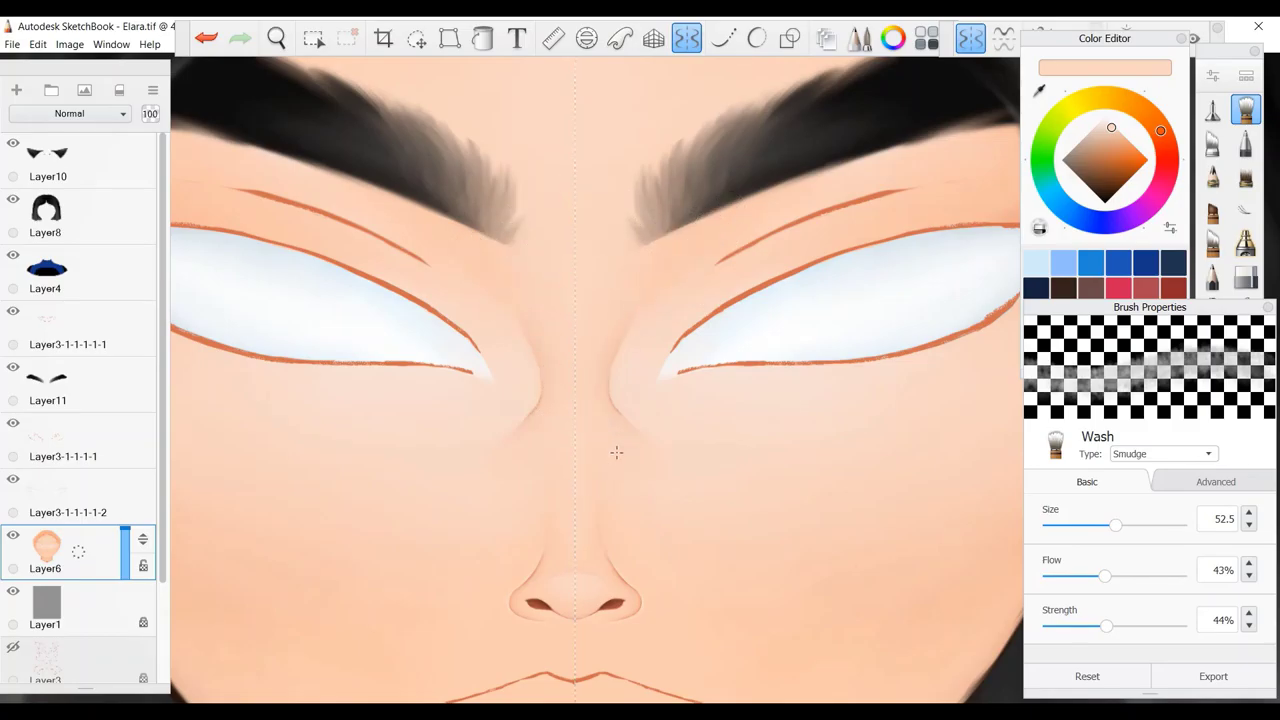
pyautogui.press('e')
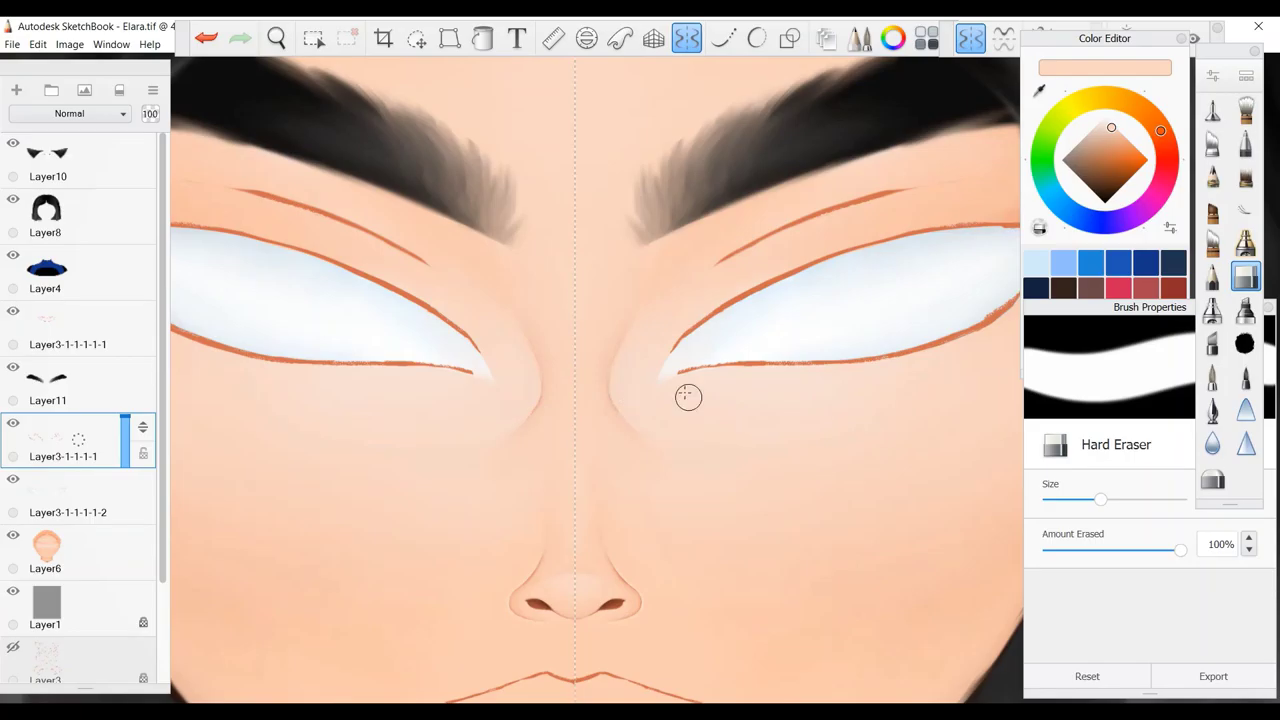
pyautogui.click(58, 530)
pyautogui.press('e')
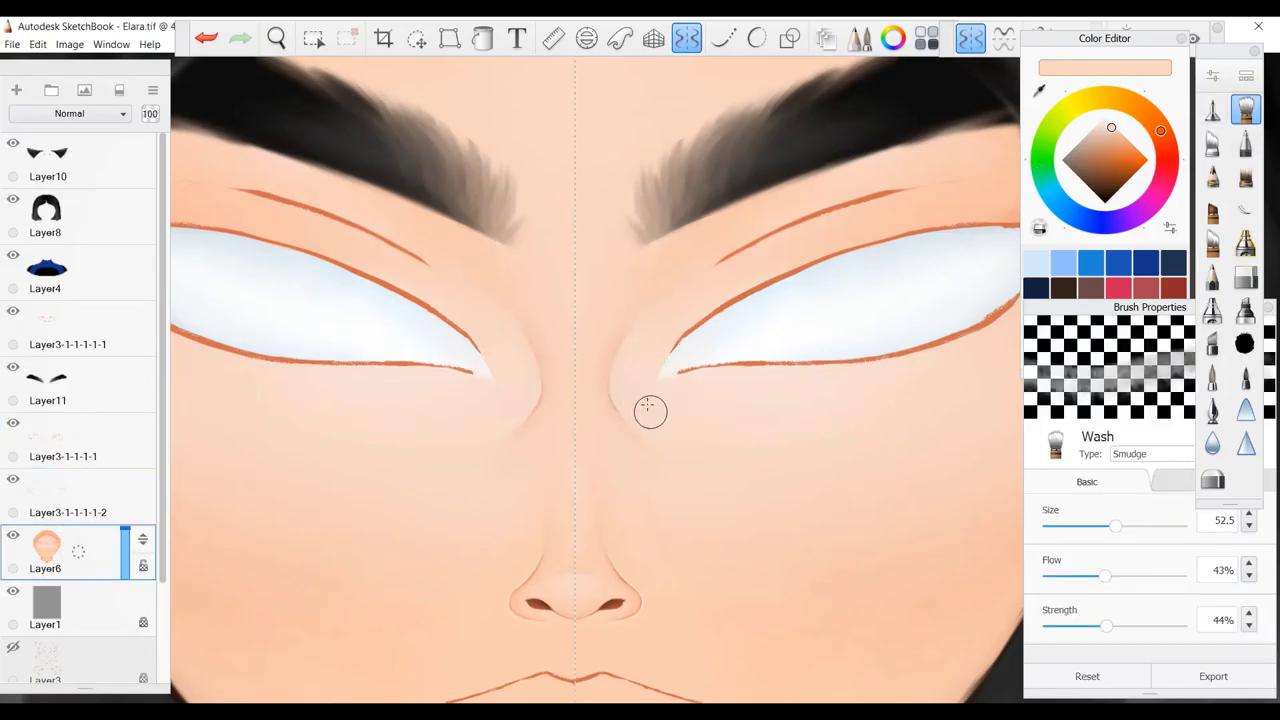
# Refine the inner eyebrow ends on Layer11 symmetrically with the Hard Eraser and smudge them with the Hair copy brush at size 31.1.
pyautogui.click(276, 38)
pyautogui.scroll(-5, 552, 427)
pyautogui.scroll(3, 552, 427)
pyautogui.click(48, 390)
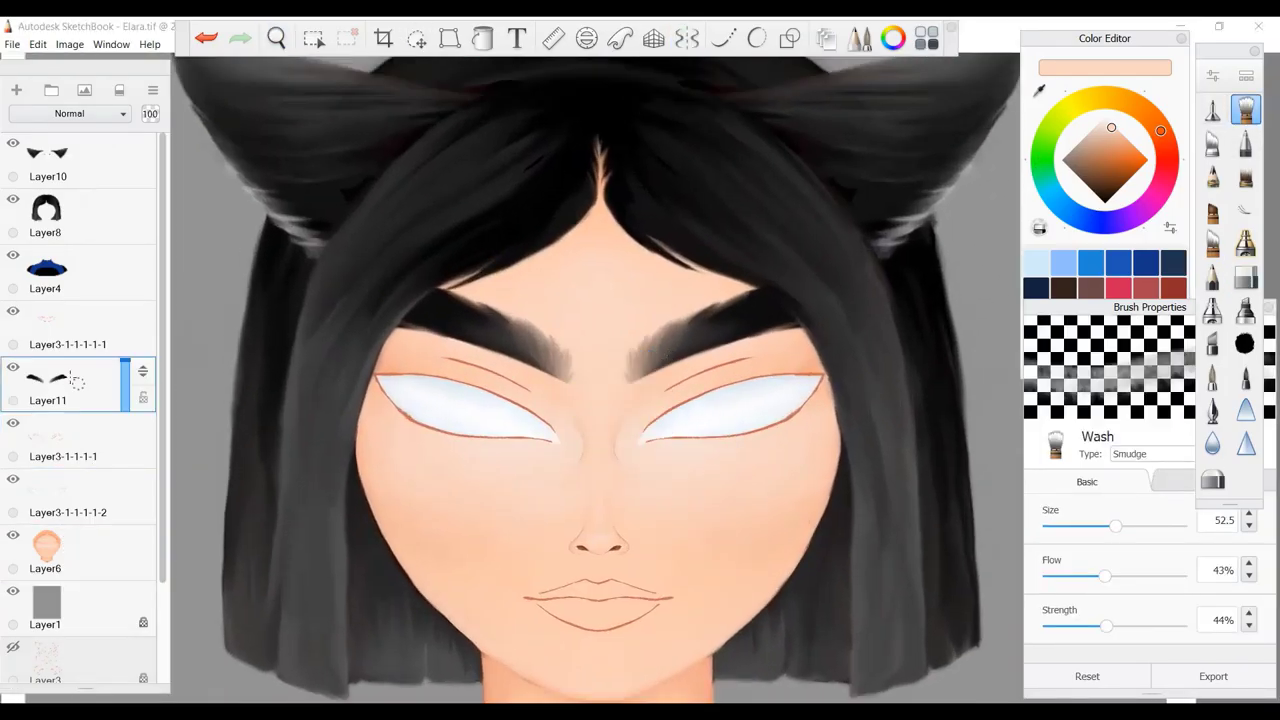
pyautogui.click(416, 38)
pyautogui.press('e')
pyautogui.click(686, 38)
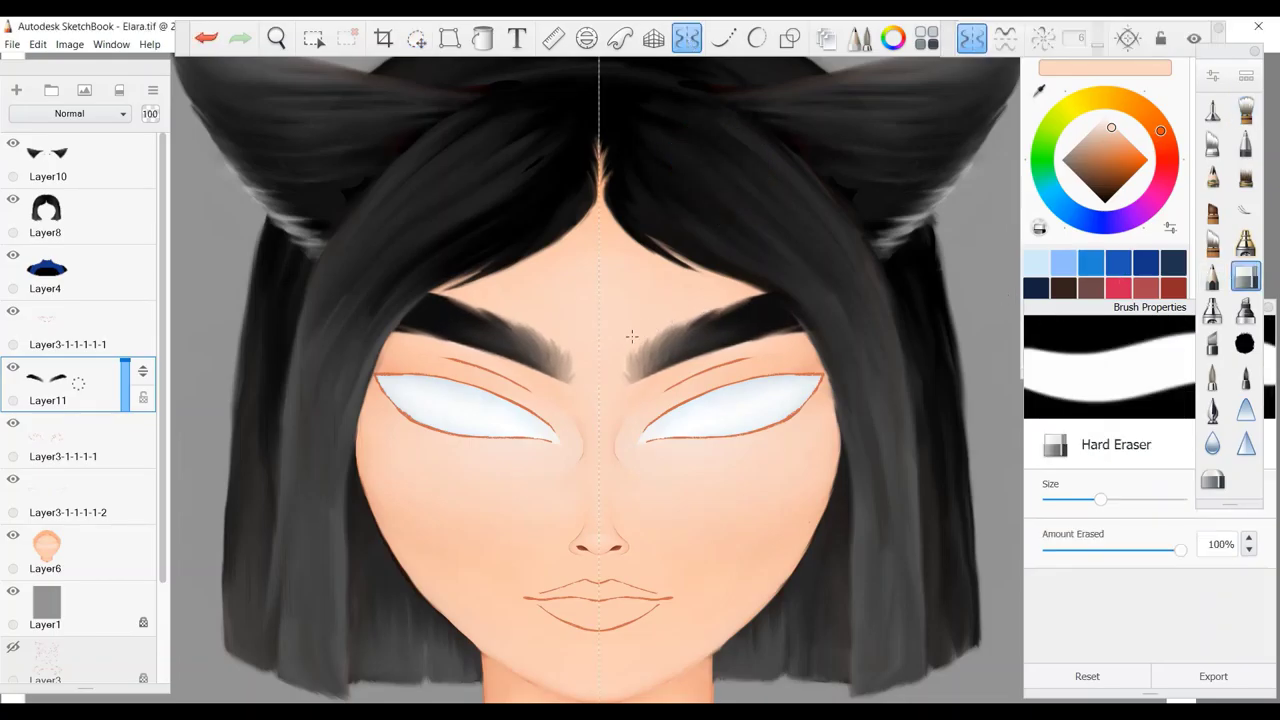
pyautogui.press('e')
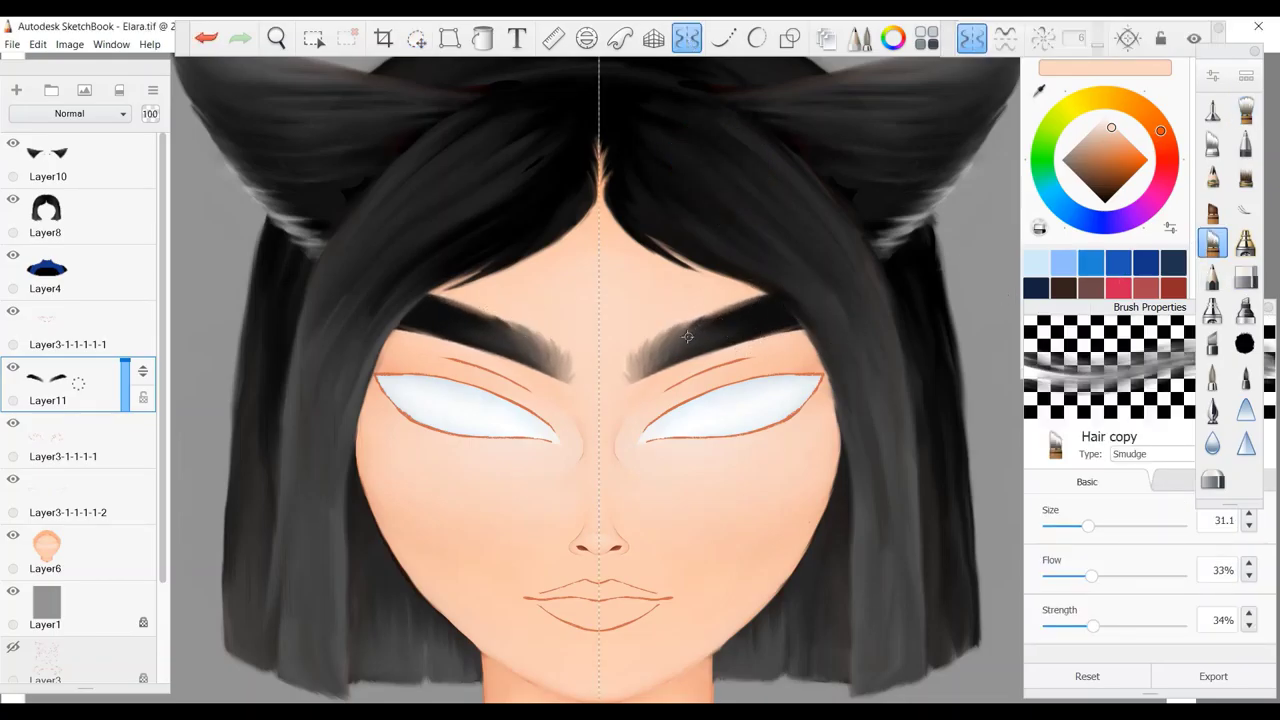
pyautogui.moveTo(687, 337); pyautogui.dragTo(645, 376)
pyautogui.click(686, 38)
pyautogui.moveTo(589, 314); pyautogui.dragTo(589, 229)
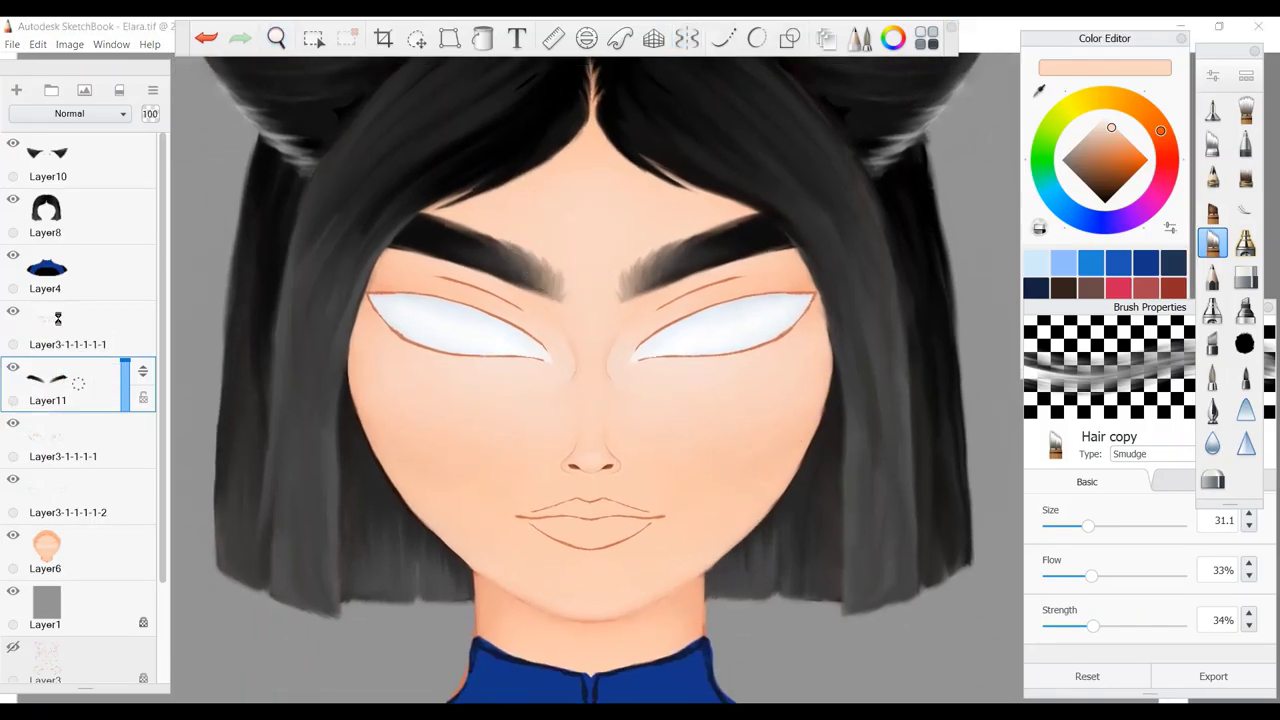
# Add a new layer above Layer11 and paint a skin-tone base over the lips with the Felt Pen at size 34.4.
pyautogui.click(16, 90)
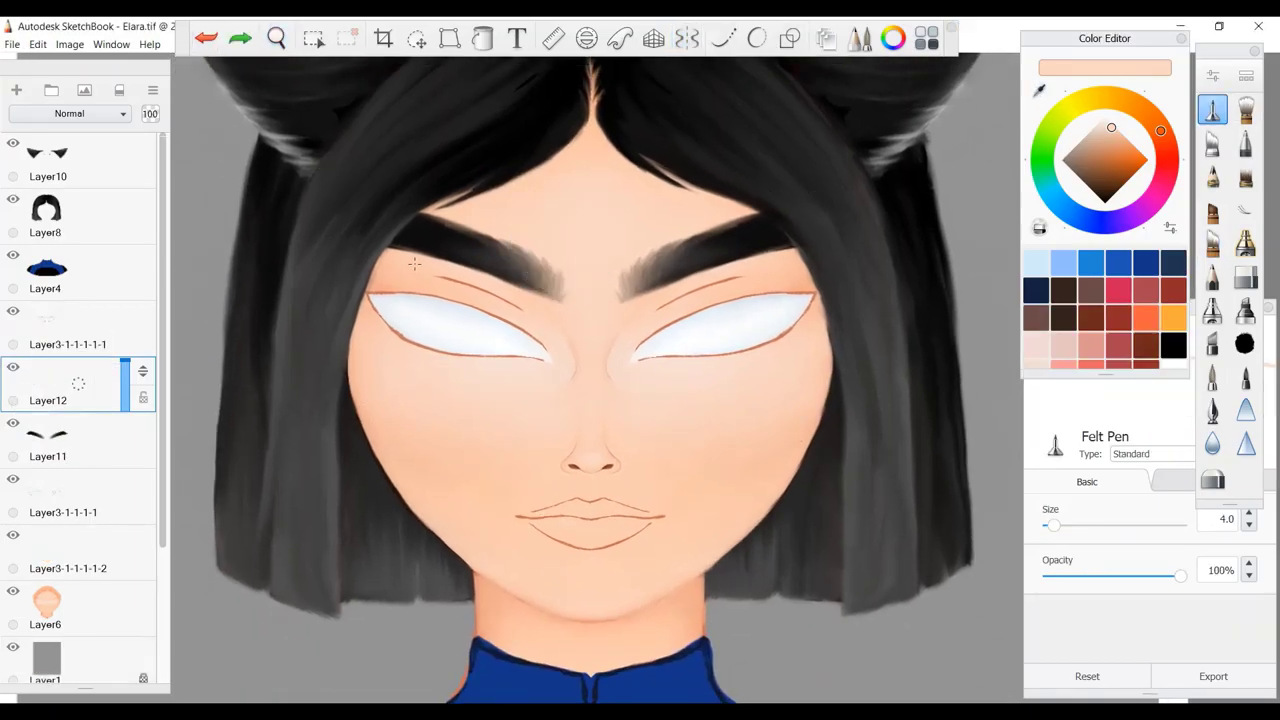
pyautogui.moveTo(1053, 525); pyautogui.dragTo(1093, 525)
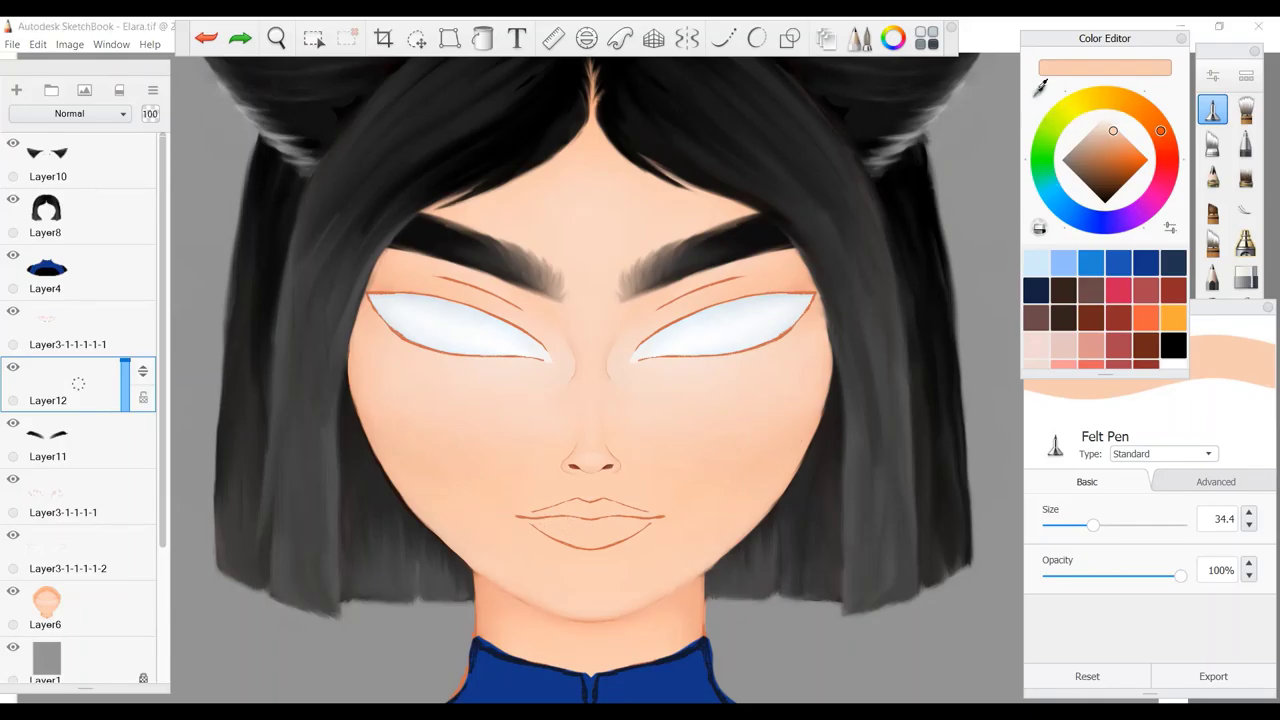
pyautogui.moveTo(515, 508)
pyautogui.mouseDown()
pyautogui.moveTo(590, 522)
pyautogui.moveTo(662, 506)
pyautogui.mouseUp()
pyautogui.press('e')
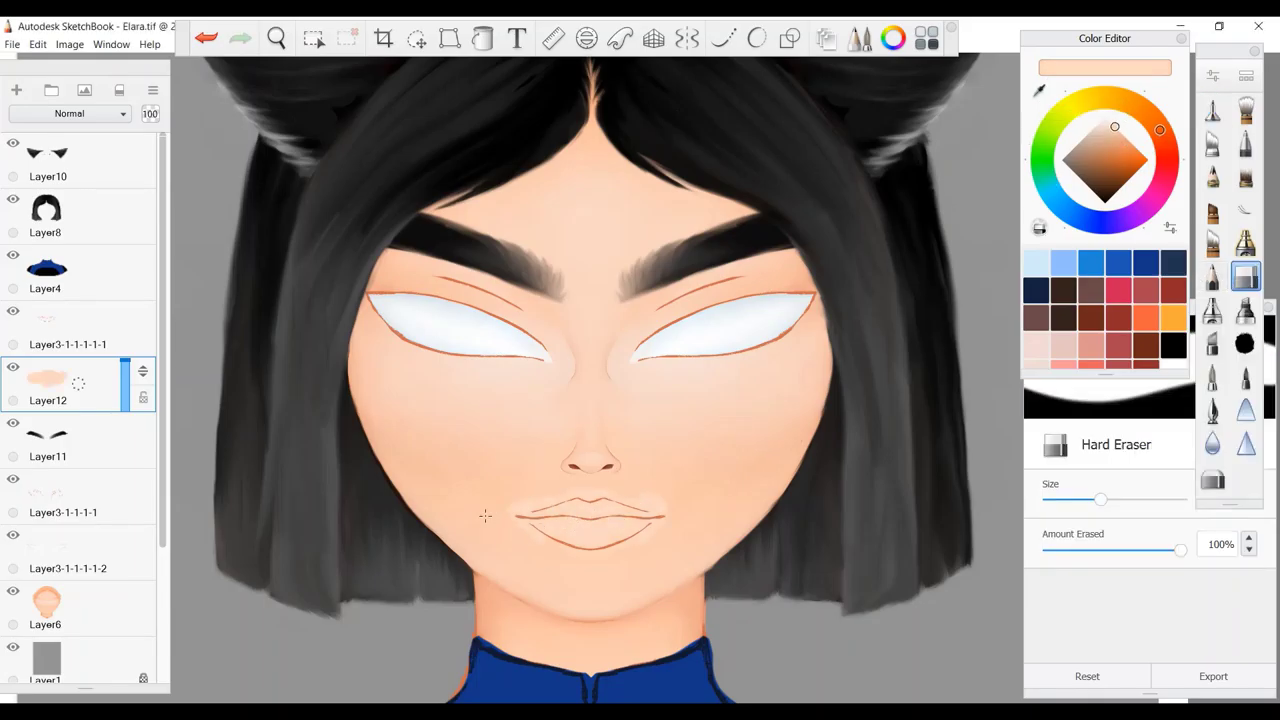
# Repaint the lip base on Layer12 in a slightly darker skin tone and trim it symmetrically to the lip outline with the Hard Eraser.
pyautogui.press('x')
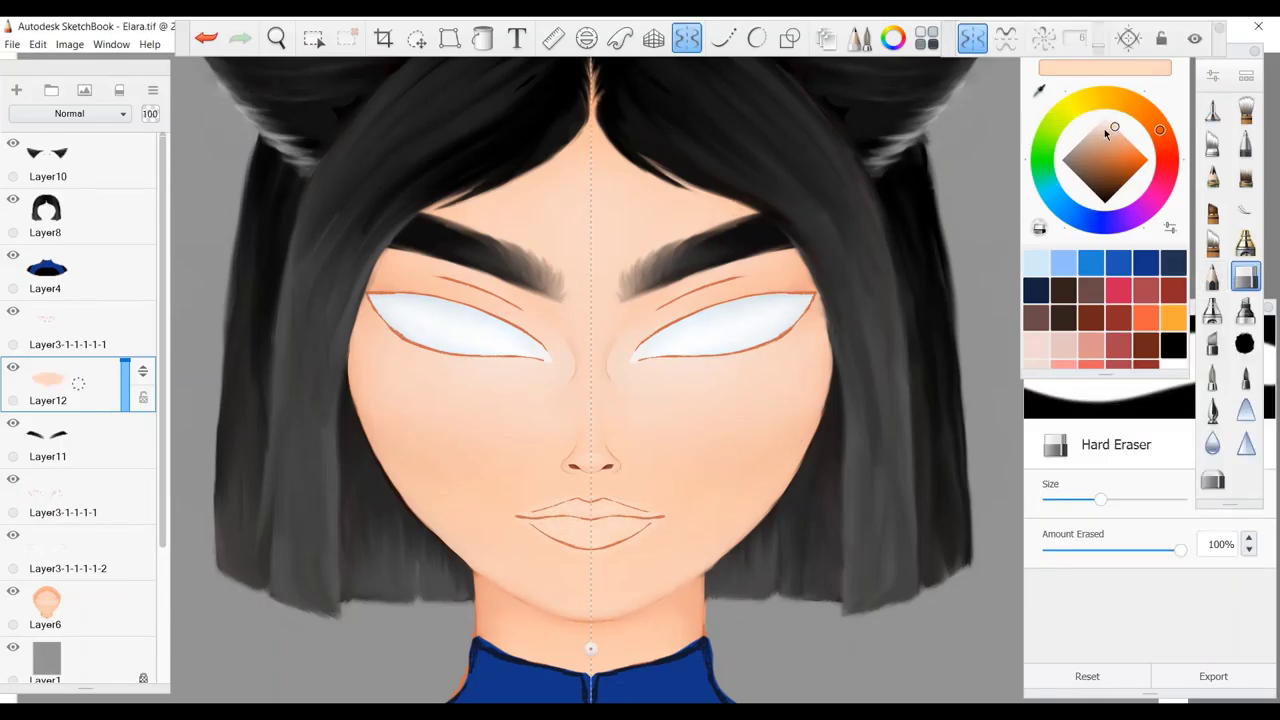
pyautogui.press('e')
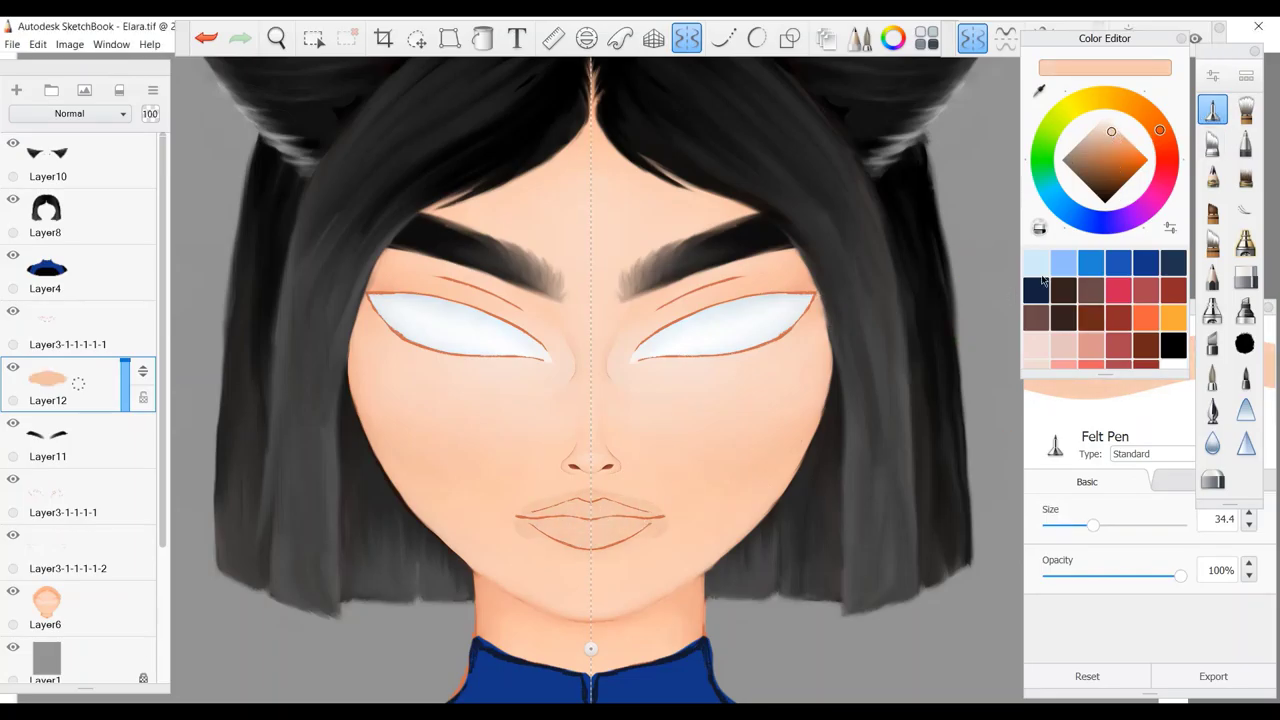
pyautogui.press('e')
pyautogui.press('e')
pyautogui.hotkey('ctrl', 'z')
pyautogui.press('e')
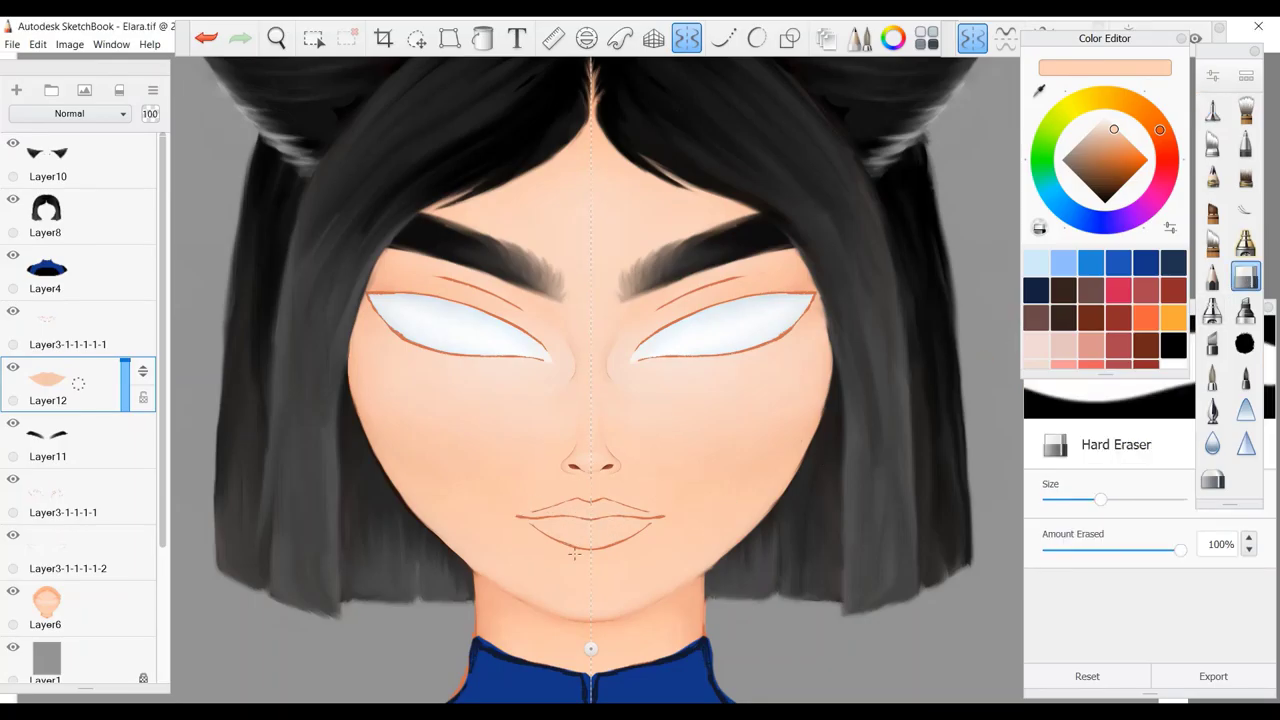
# Soften the upper lip outline symmetrically on the lip line layer with the Wash brush and clean its edges with the Hard Eraser at size 12.3.
pyautogui.moveTo(571, 243); pyautogui.dragTo(586, 257)
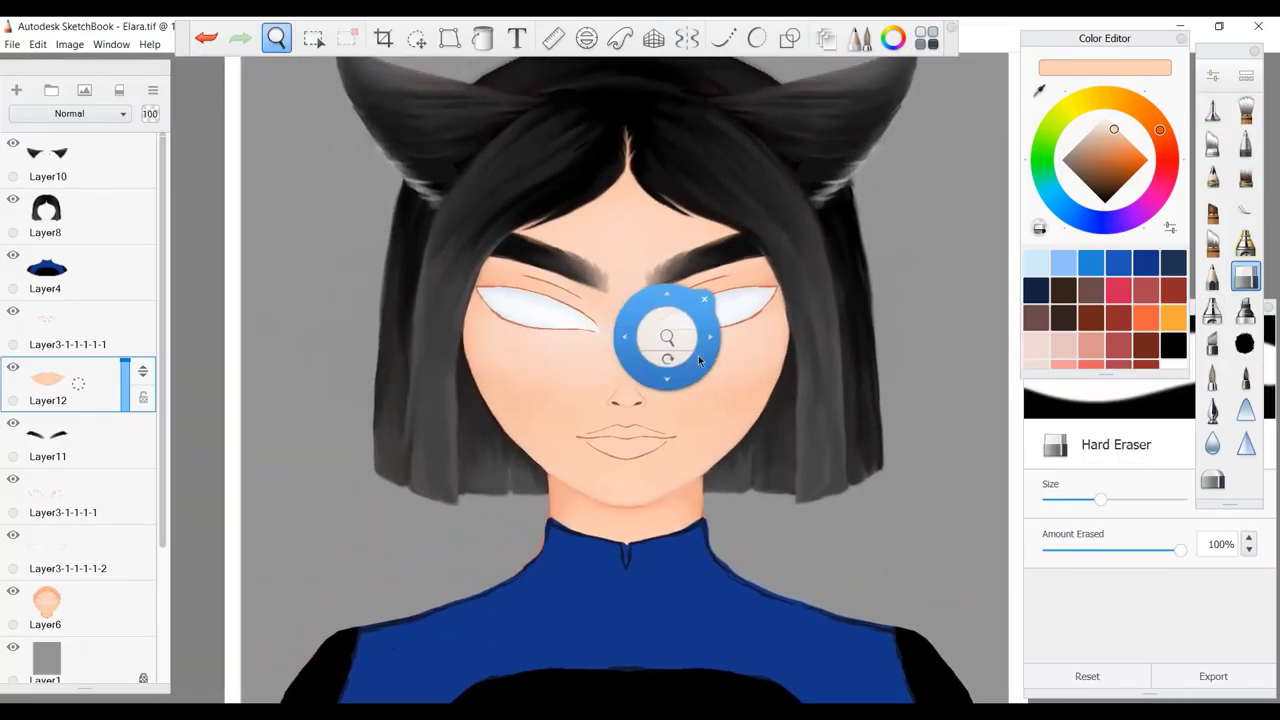
pyautogui.moveTo(663, 337); pyautogui.dragTo(650, 330)
pyautogui.scroll(5, 686, 509)
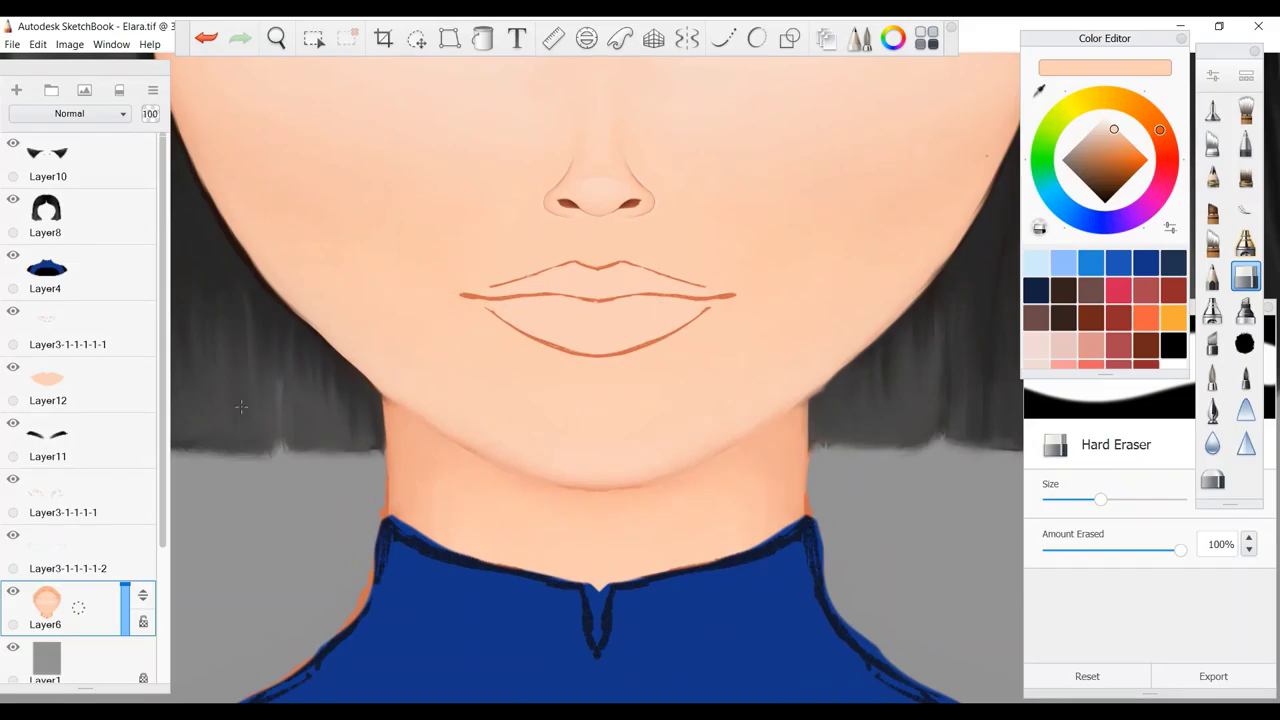
pyautogui.press('Up')
pyautogui.moveTo(614, 471); pyautogui.dragTo(773, 400)
pyautogui.press('Down')
pyautogui.press('x')
pyautogui.press('w')
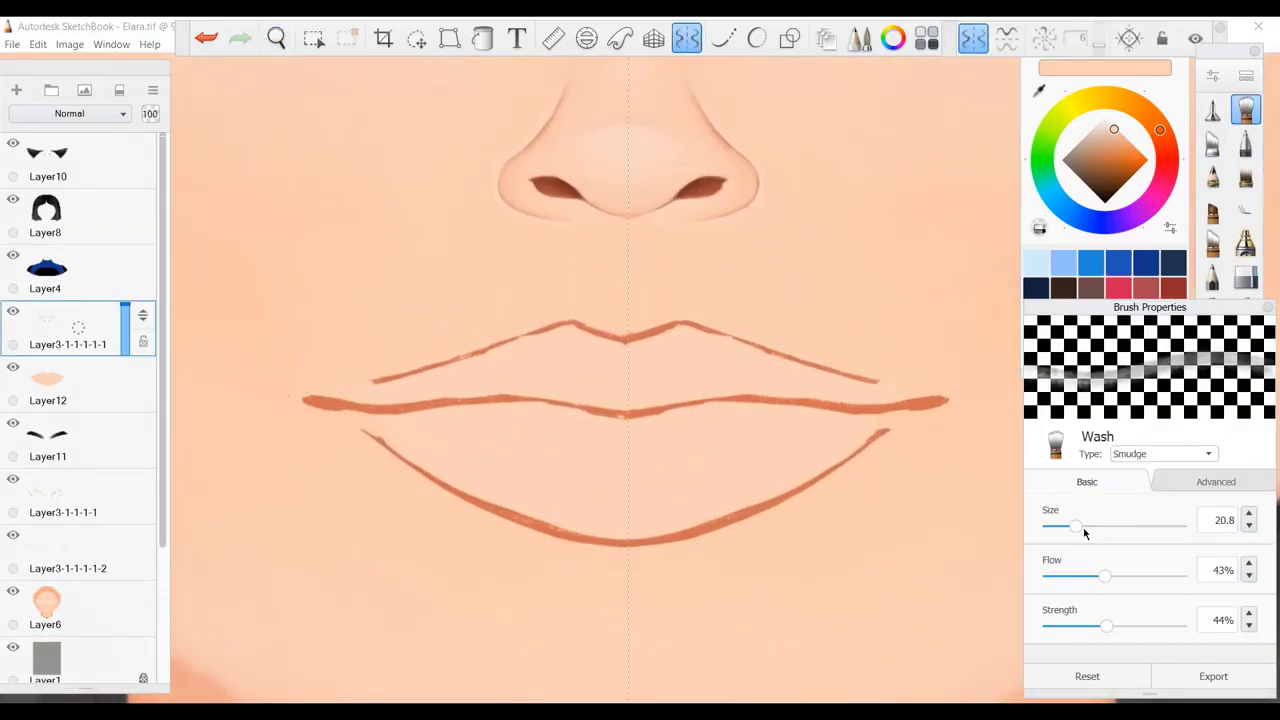
pyautogui.moveTo(600, 332)
pyautogui.mouseDown()
pyautogui.moveTo(872, 382)
pyautogui.moveTo(654, 343)
pyautogui.mouseUp()
pyautogui.press('e')
pyautogui.moveTo(882, 382); pyautogui.dragTo(869, 374)
pyautogui.press('Down')
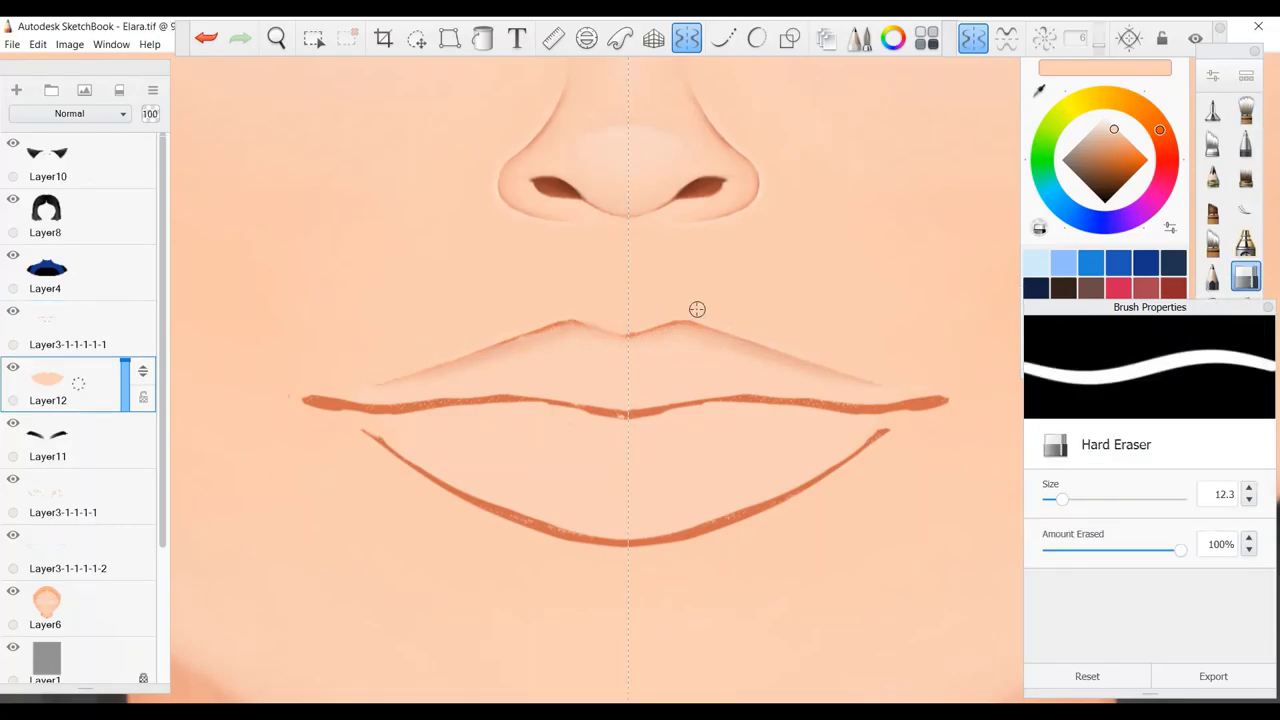
# Smudge the lower lip outline symmetrically with the Wash brush at size 16.3 and thin its outer ends with the Hard Eraser.
pyautogui.press('Up')
pyautogui.press('w')
pyautogui.moveTo(634, 529)
pyautogui.mouseDown()
pyautogui.moveTo(362, 426)
pyautogui.moveTo(429, 446)
pyautogui.moveTo(548, 519)
pyautogui.moveTo(526, 493)
pyautogui.mouseUp()
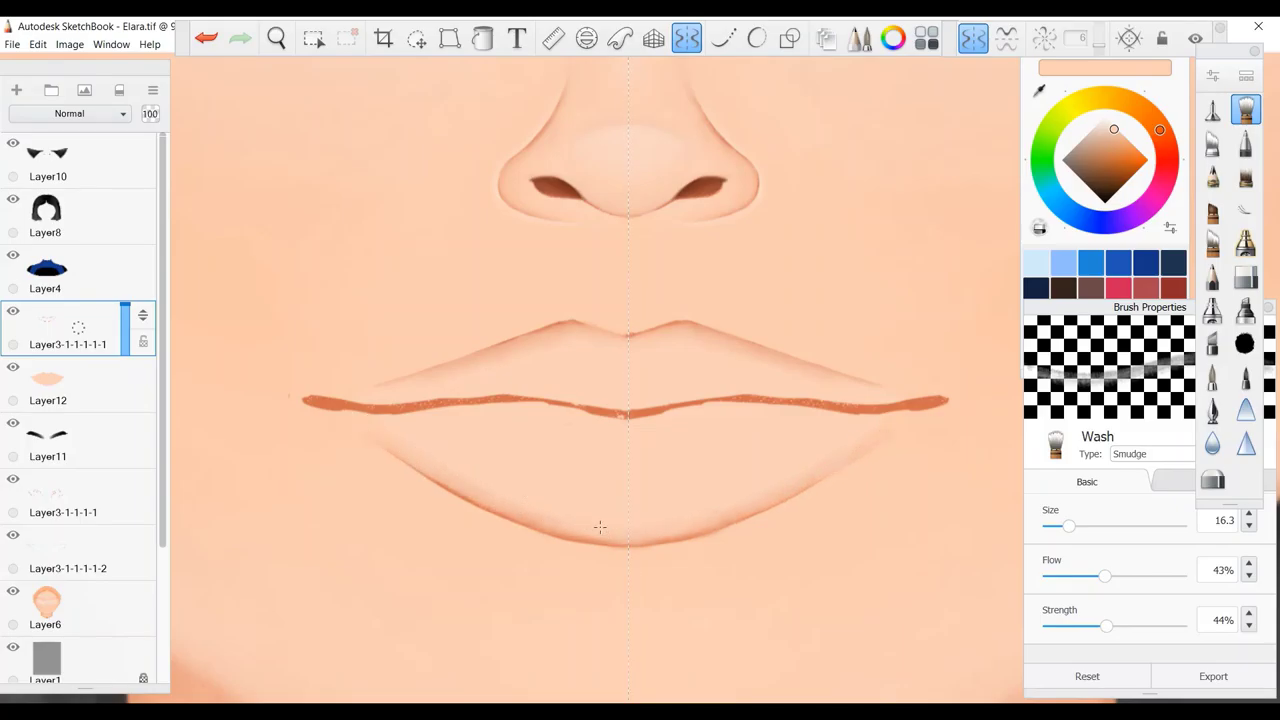
pyautogui.press('e')
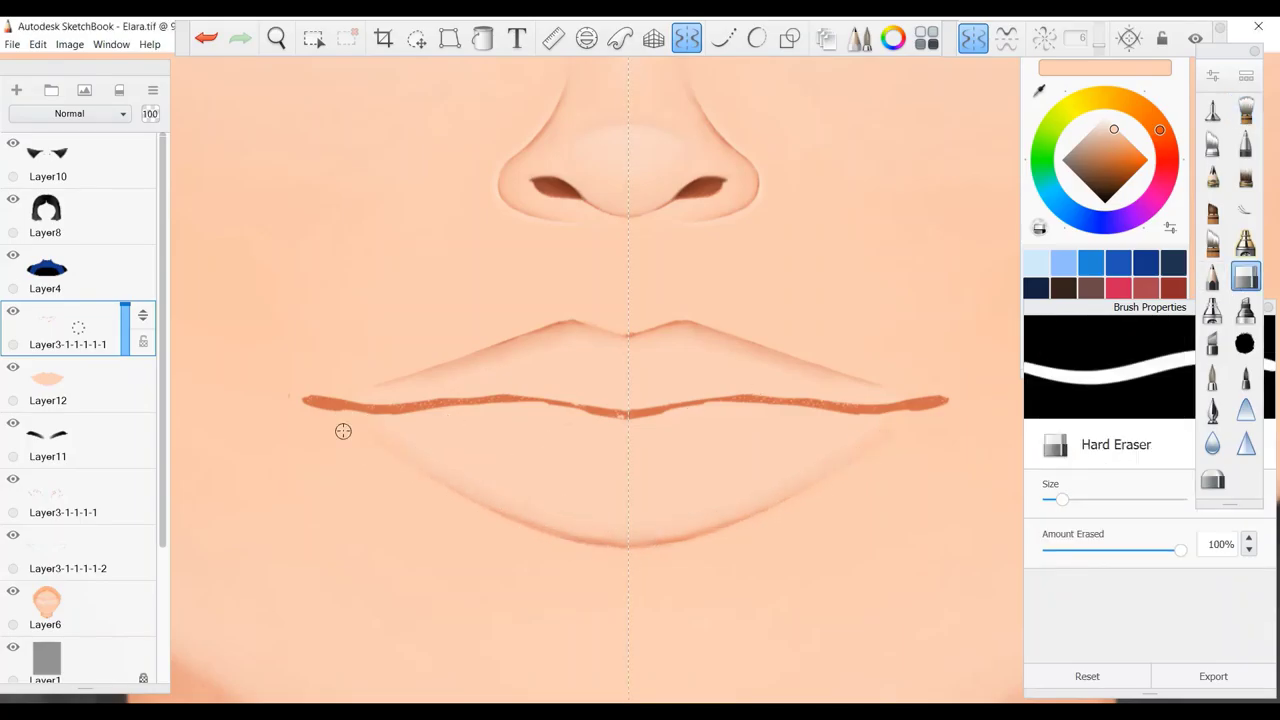
pyautogui.press('w')
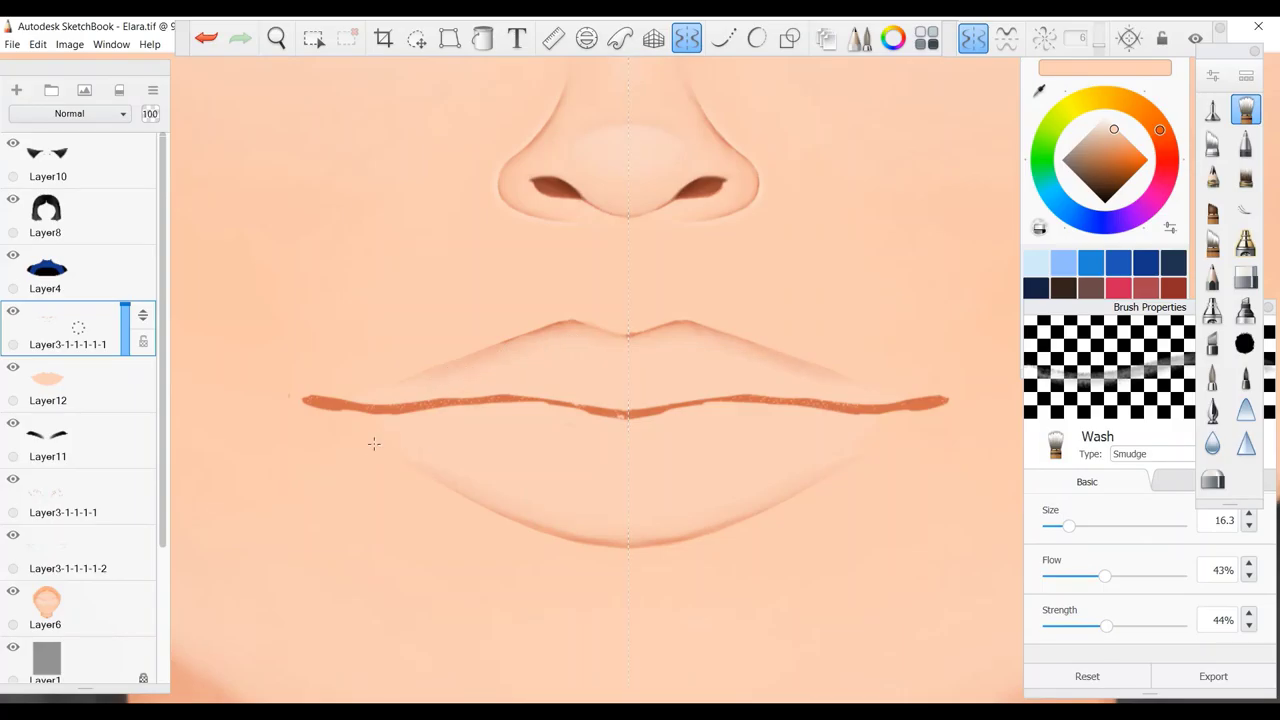
# Blend the line between the lips with the Wash brush at size 16.3 and trim the mouth corners with the Hard Eraser.
pyautogui.moveTo(590, 405)
pyautogui.mouseDown()
pyautogui.moveTo(563, 391)
pyautogui.moveTo(804, 391)
pyautogui.mouseUp()
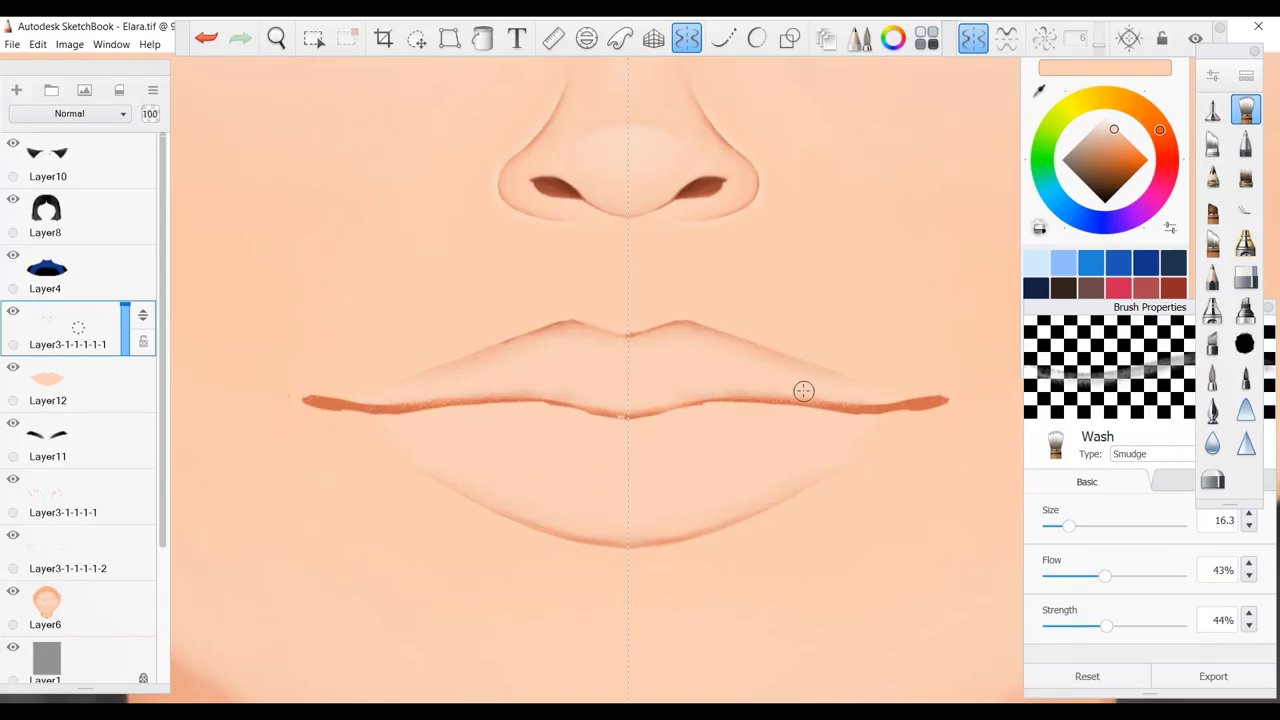
pyautogui.moveTo(622, 423)
pyautogui.mouseDown()
pyautogui.moveTo(784, 406)
pyautogui.moveTo(369, 396)
pyautogui.moveTo(941, 426)
pyautogui.moveTo(897, 425)
pyautogui.moveTo(938, 399)
pyautogui.moveTo(854, 410)
pyautogui.mouseUp()
pyautogui.press('e')
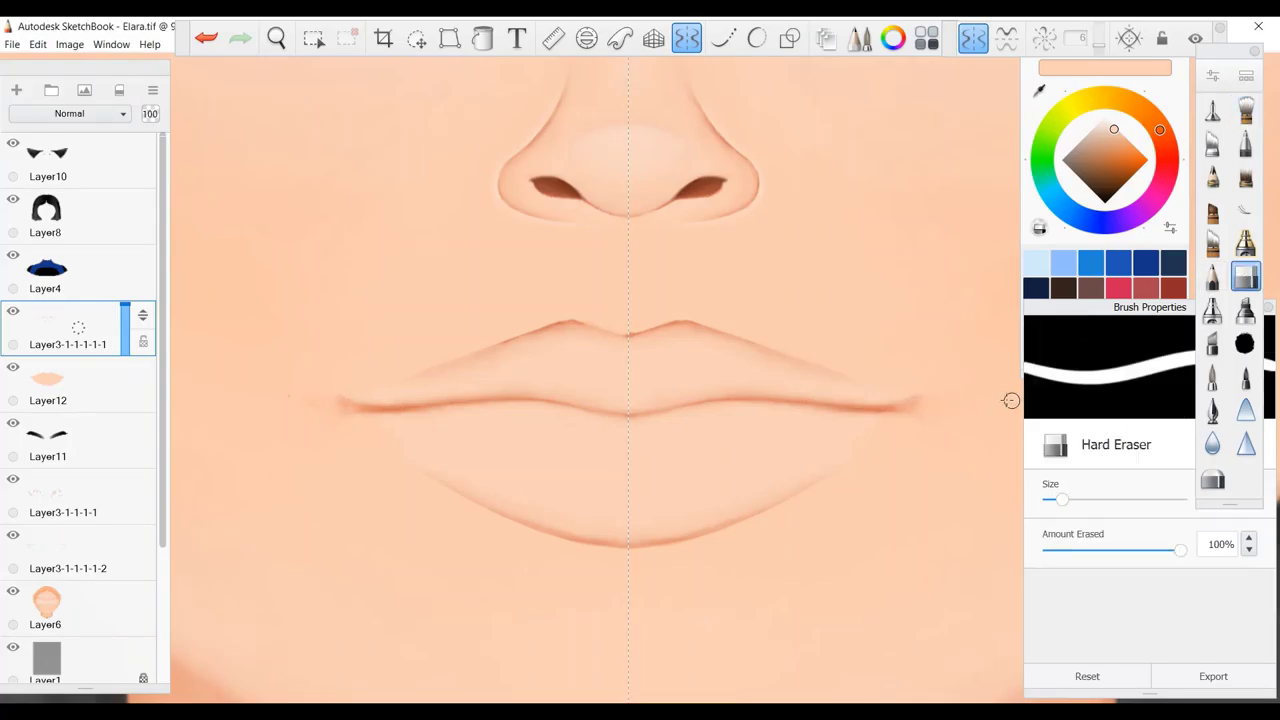
pyautogui.press('e')
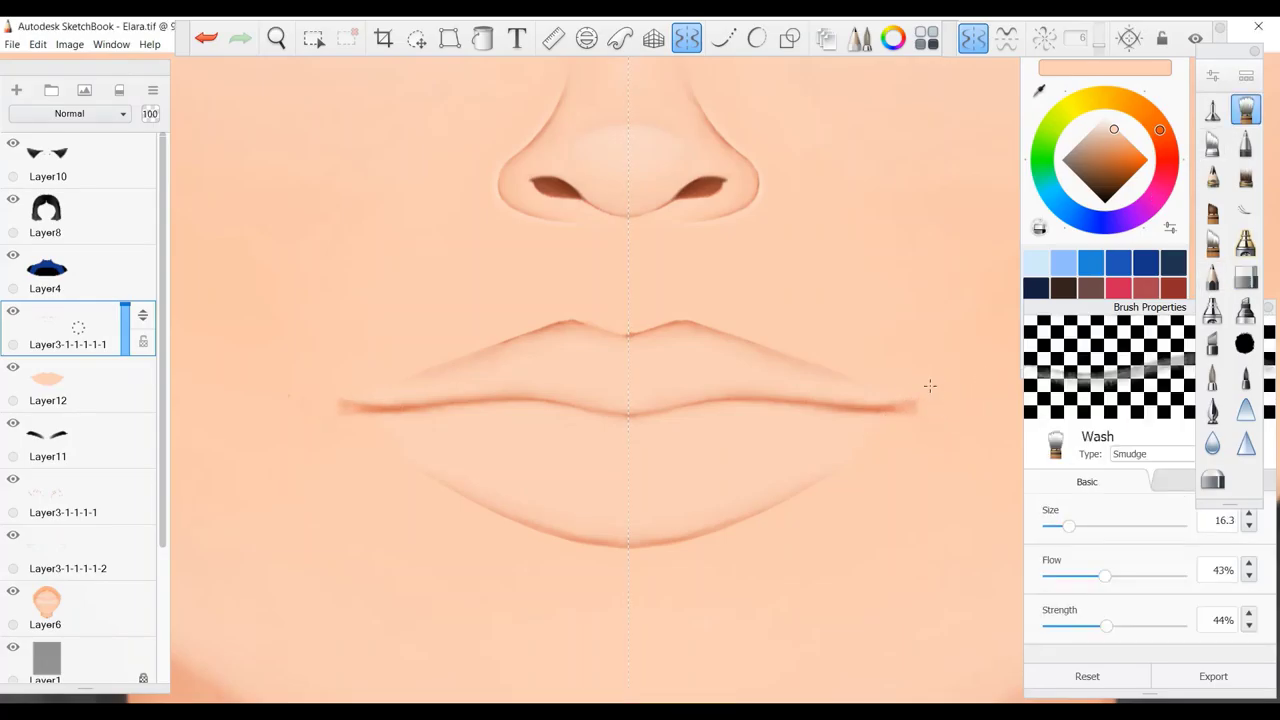
# Recolour the lip base on Layer12 in a deeper skin tone with the Felt Pen at size 34.4 and erase the overflow.
pyautogui.click(62, 400)
pyautogui.press('b')
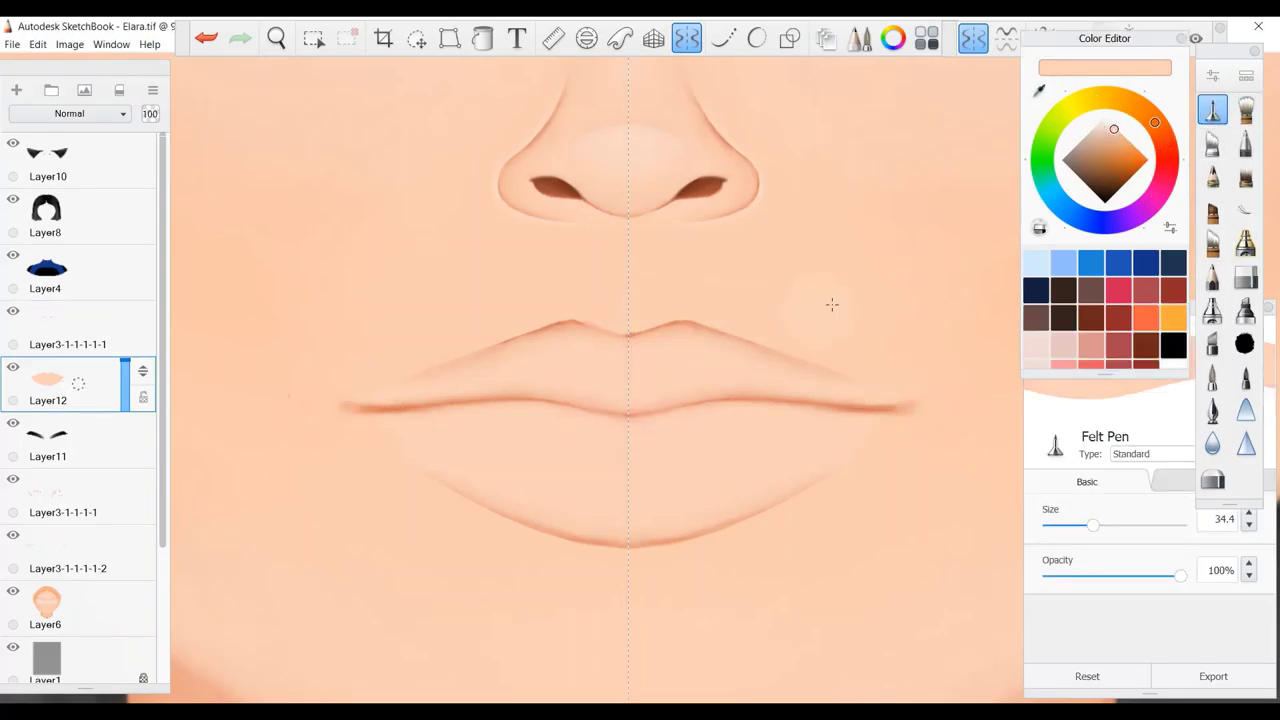
pyautogui.press('e')
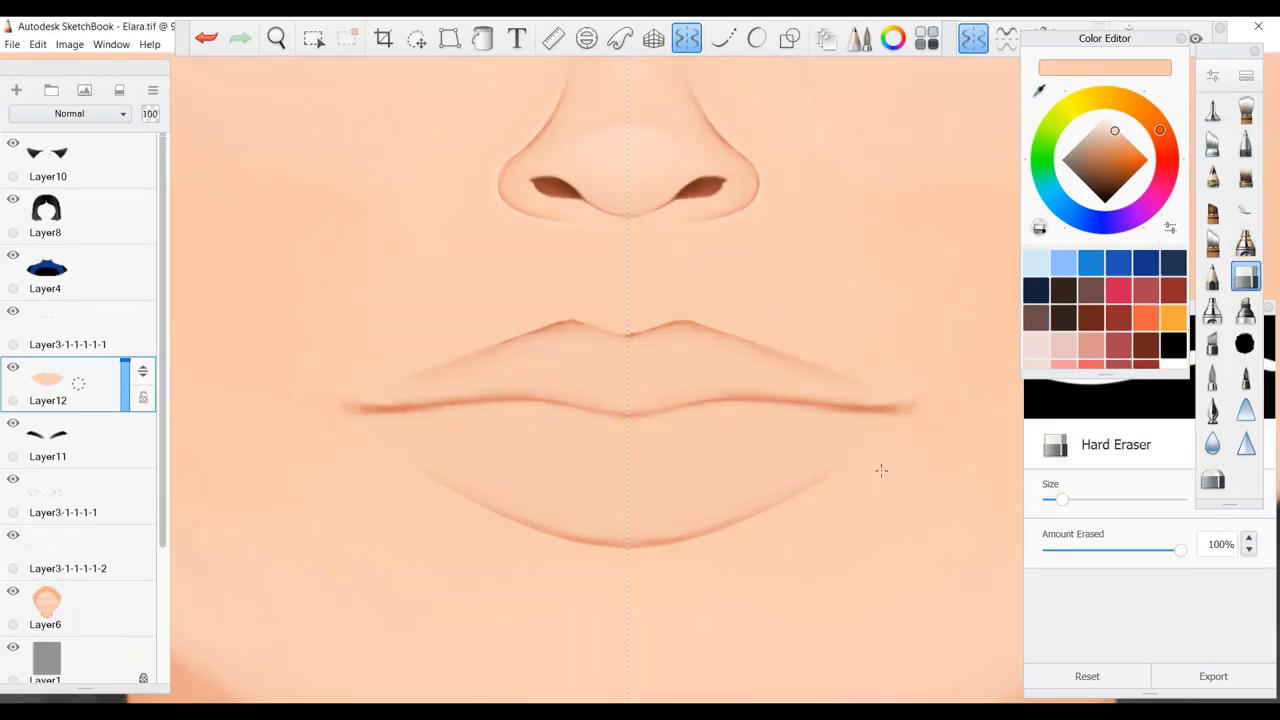
pyautogui.press('b')
# Refine the upper lip contour with the Wash brush and Hard Eraser, and smooth the lip colour on Layer12 with the Wash brush at size 38.3.
pyautogui.press('Up')
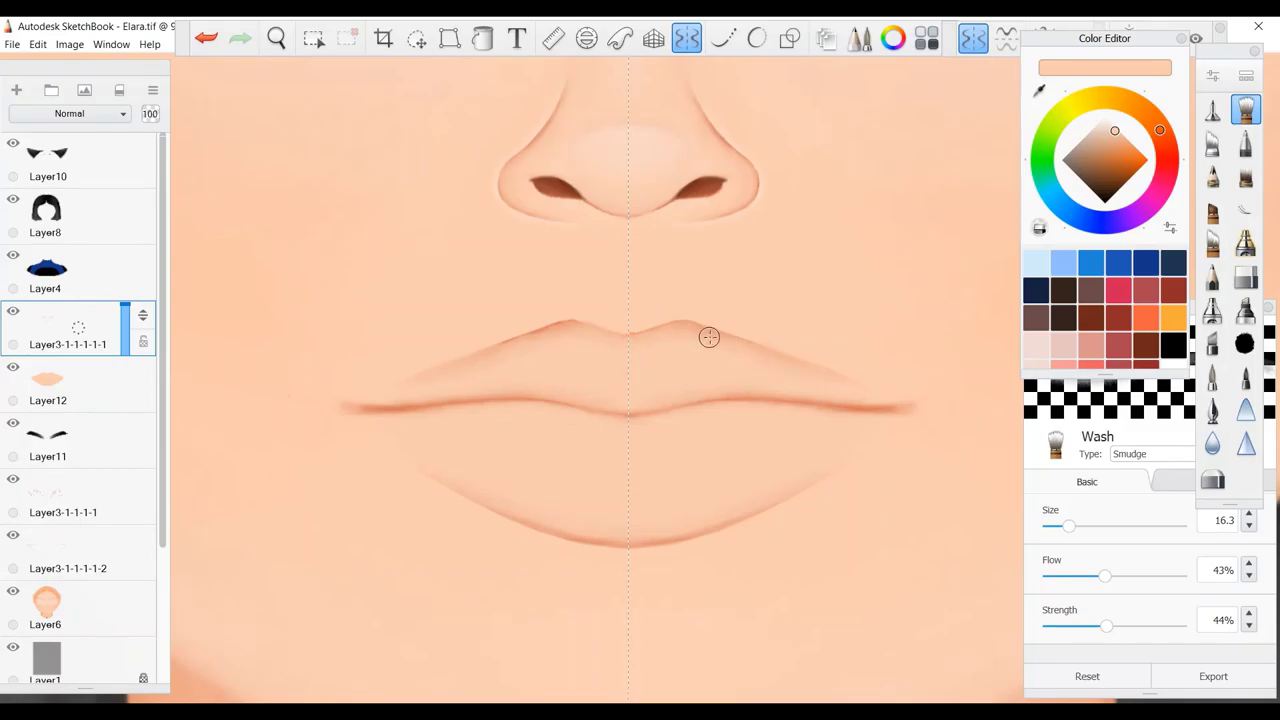
pyautogui.press('e')
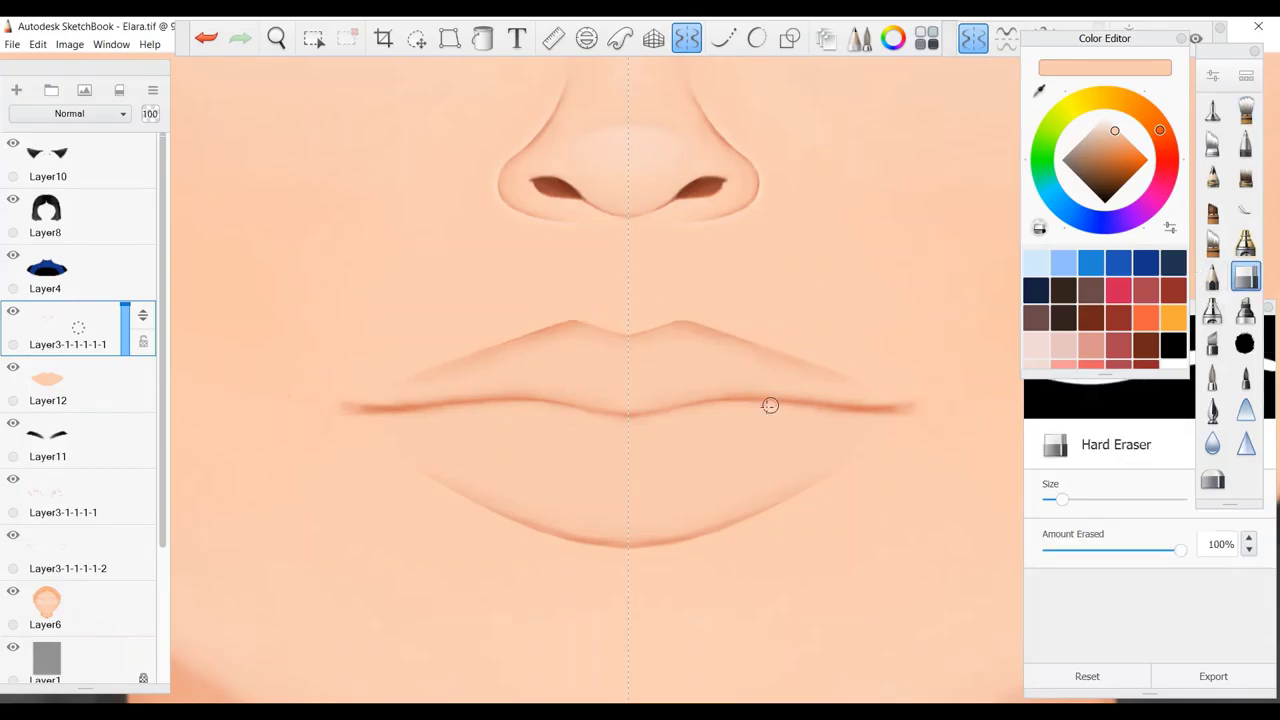
pyautogui.press('b')
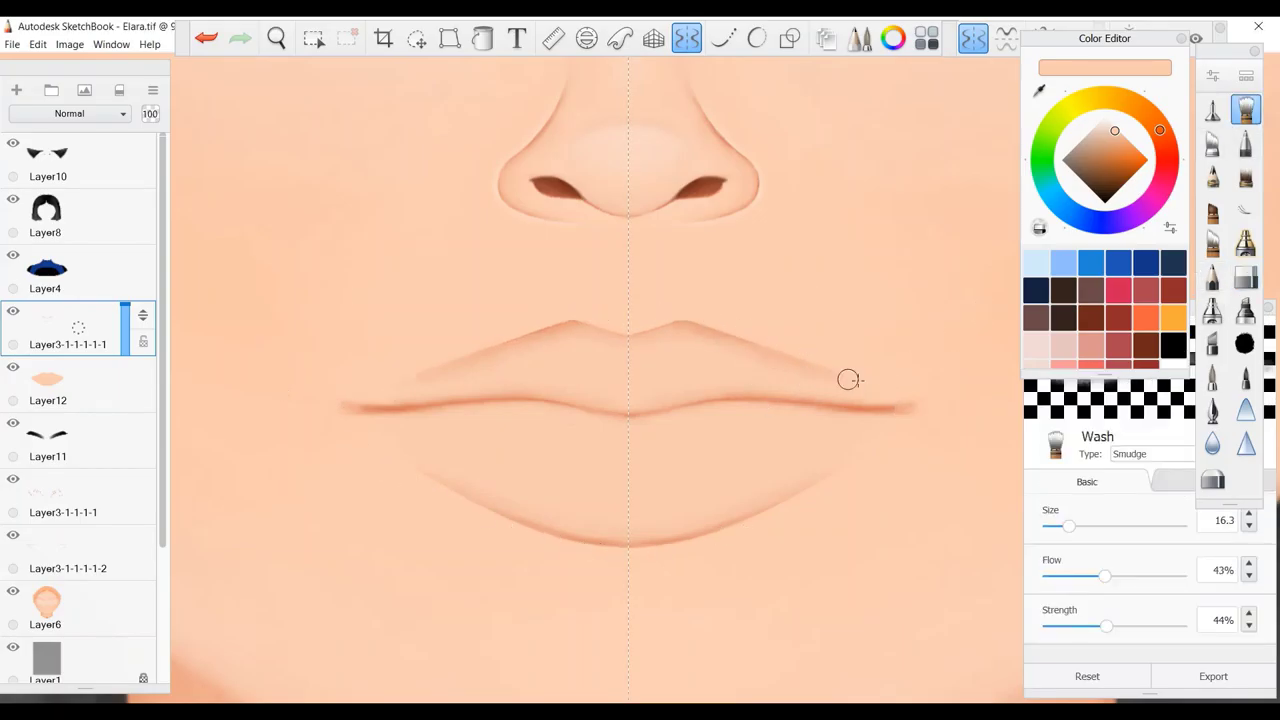
pyautogui.press('Down')
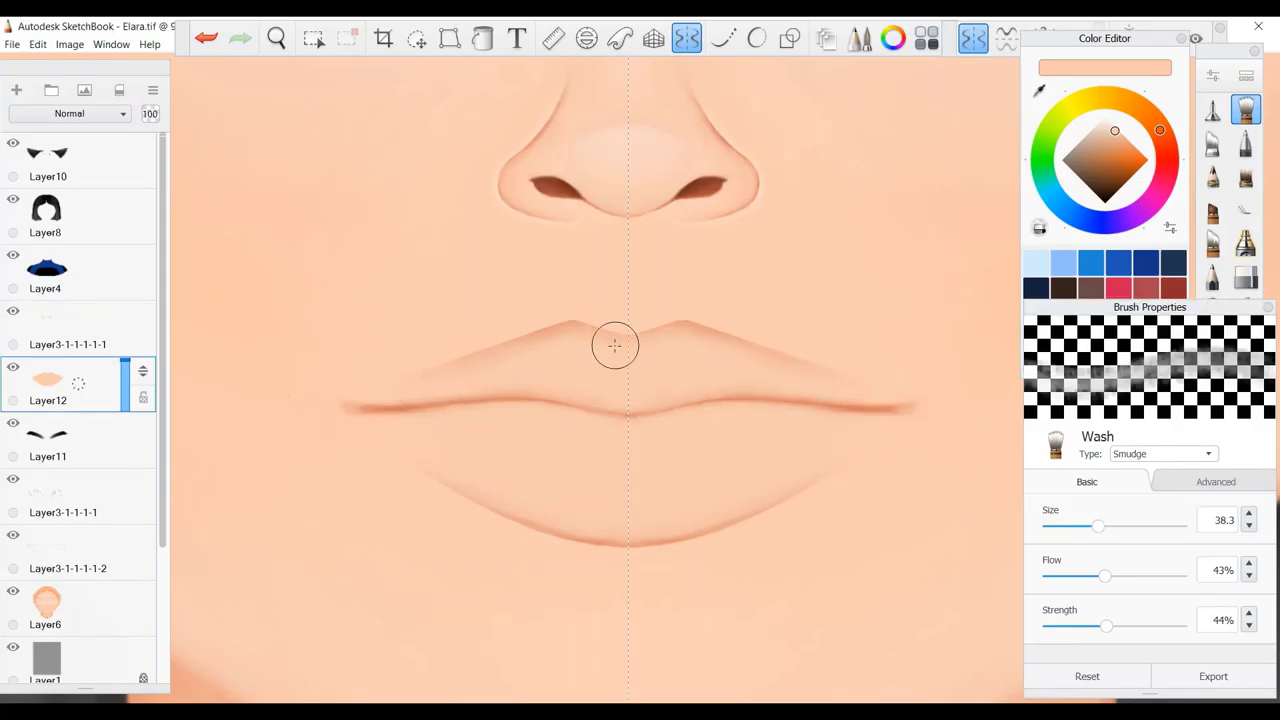
# Add light skin-tone highlights to both lips on the lip line layer with the Pencil and blend them with the Wash brush at size 28.6.
pyautogui.press('Up')
pyautogui.press('b')
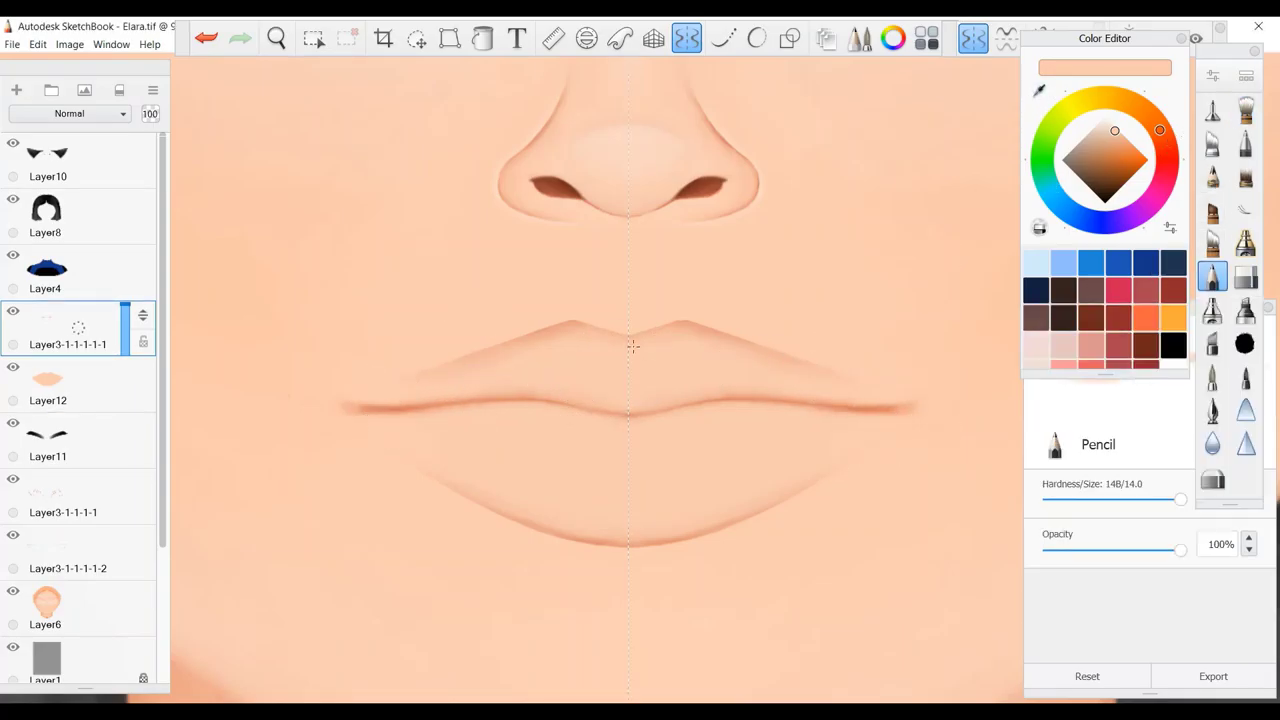
pyautogui.keyDown('alt'); pyautogui.click(547, 406); pyautogui.keyUp('alt')
pyautogui.moveTo(605, 372); pyautogui.dragTo(650, 372)
pyautogui.moveTo(570, 465); pyautogui.dragTo(657, 460)
pyautogui.press('b')
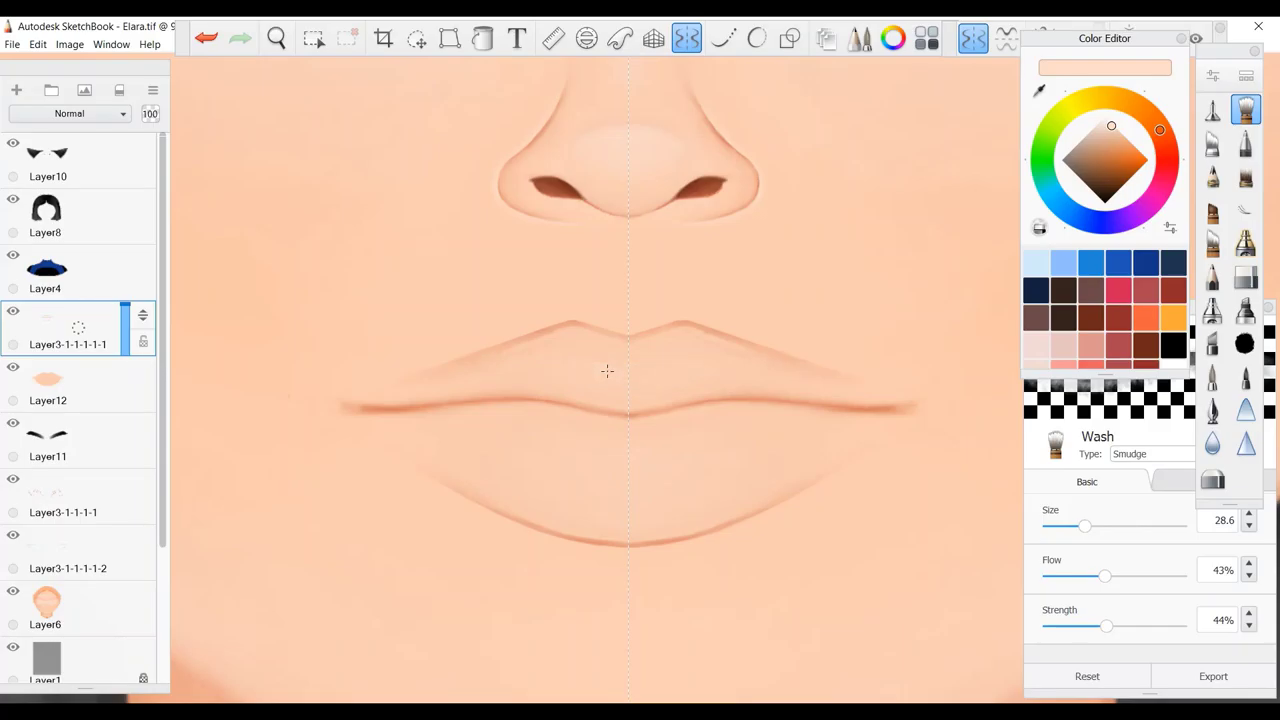
pyautogui.moveTo(650, 375); pyautogui.dragTo(614, 557)
# Merge the lip line layer into Layer12 and widen the lips slightly with a transform.
pyautogui.hotkey('ctrl', 'e')
pyautogui.press('m')
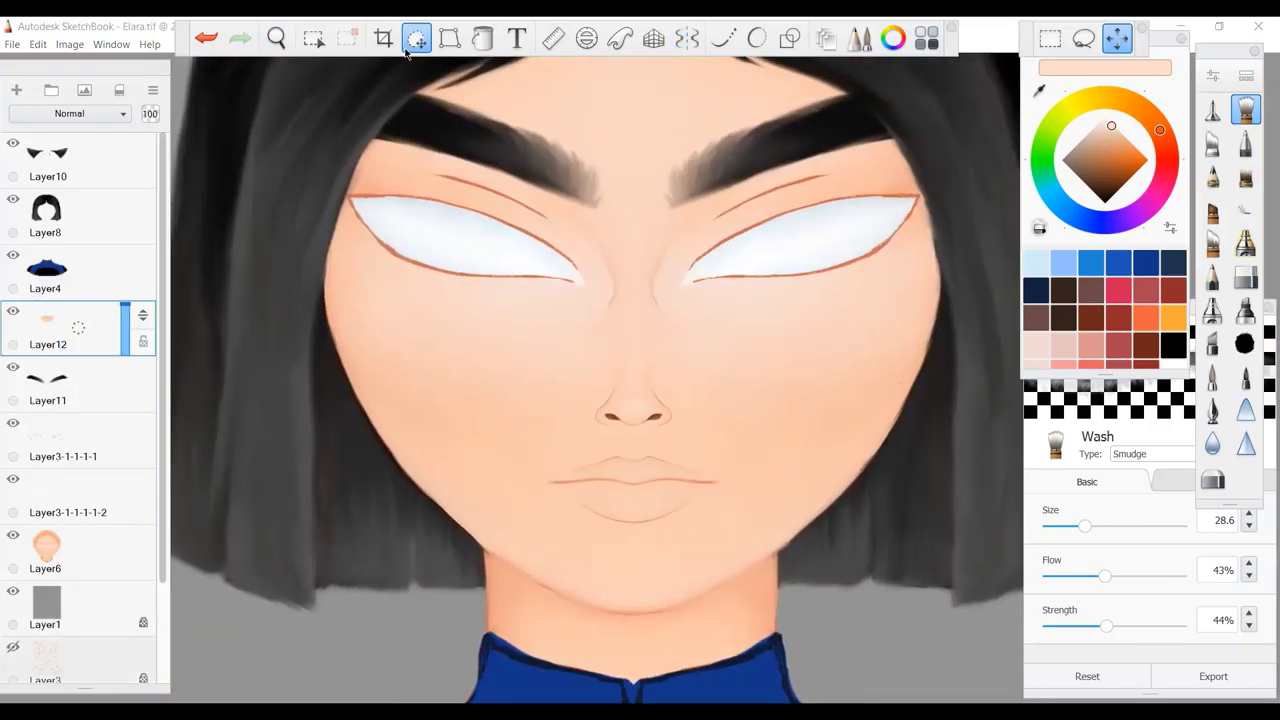
pyautogui.press('Return')
# Add a Multiply layer at 66% opacity above Layer12 and paint peach over the mouth with the Felt Pen at size 34.4.
pyautogui.hotkey('ctrl', 'shift', 'n')
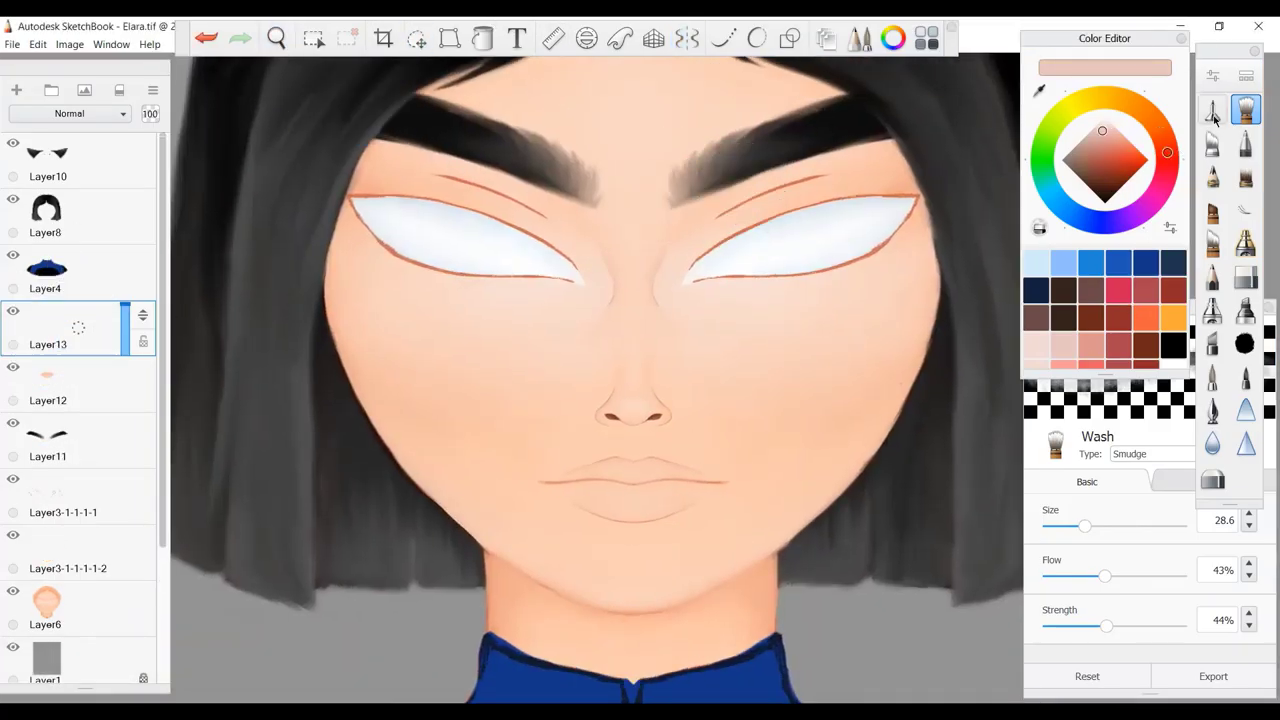
pyautogui.press('b')
pyautogui.moveTo(545, 472); pyautogui.dragTo(725, 490)
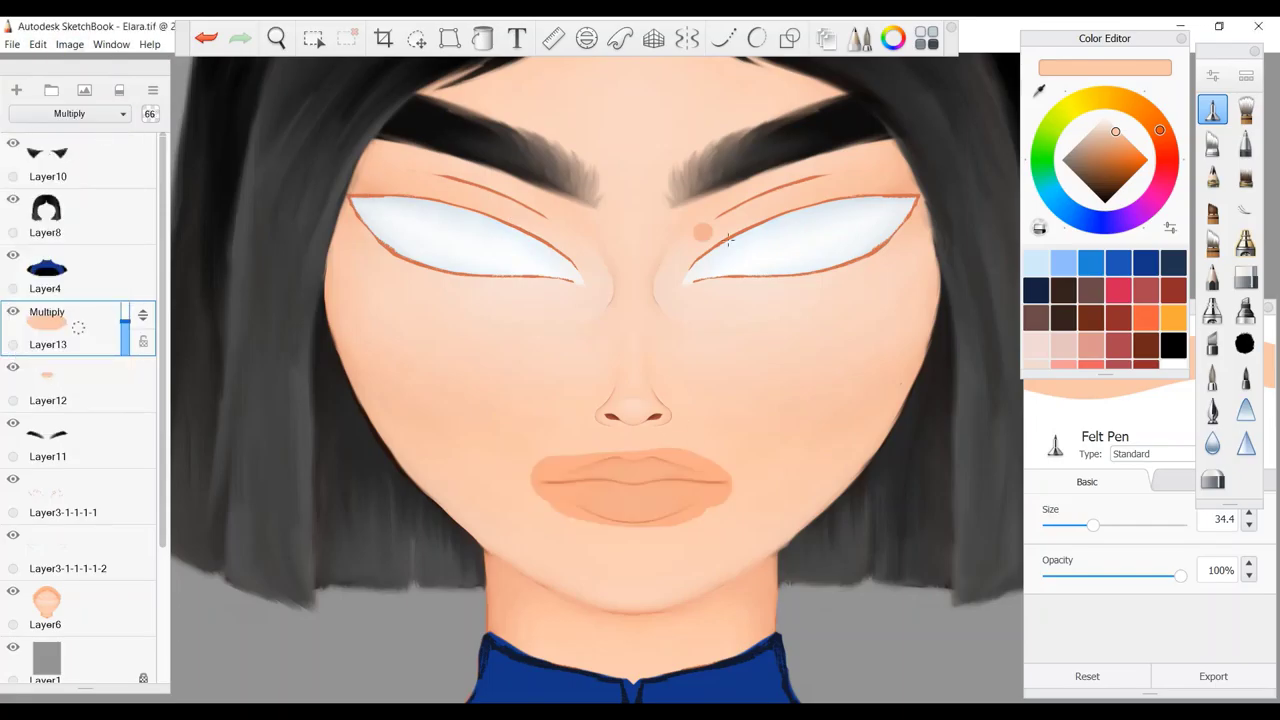
# Repaint the lips on Layer13 with a deeper peach swatch, erase around them, and lower the layer's opacity to 22%.
pyautogui.click(1077, 351)
pyautogui.click(1105, 374)
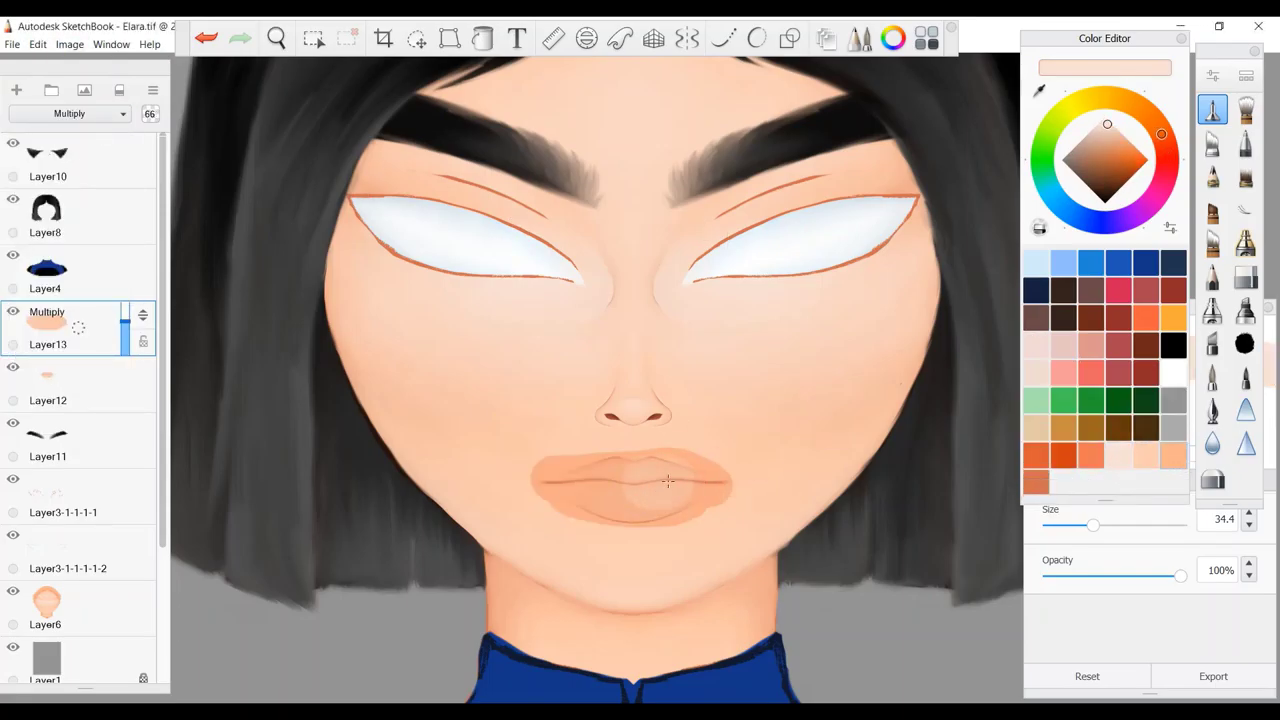
pyautogui.click(1173, 455)
pyautogui.moveTo(142, 325); pyautogui.dragTo(150, 345)
pyautogui.press('e')
pyautogui.moveTo(735, 460)
pyautogui.mouseDown()
pyautogui.moveTo(480, 467)
pyautogui.moveTo(640, 530)
pyautogui.moveTo(735, 495)
pyautogui.mouseUp()
pyautogui.hotkey('ctrl', 'z')
pyautogui.moveTo(529, 474)
pyautogui.mouseDown()
pyautogui.moveTo(520, 510)
pyautogui.moveTo(651, 531)
pyautogui.moveTo(735, 490)
pyautogui.mouseUp()
pyautogui.press('e')
pyautogui.moveTo(122, 334); pyautogui.dragTo(125, 344)
# Repaint the lips on Layer13 in a lighter peach, trim the colour symmetrically to the outline, and blend it with the Wash brush at size 28.6.
pyautogui.moveTo(1196, 265)
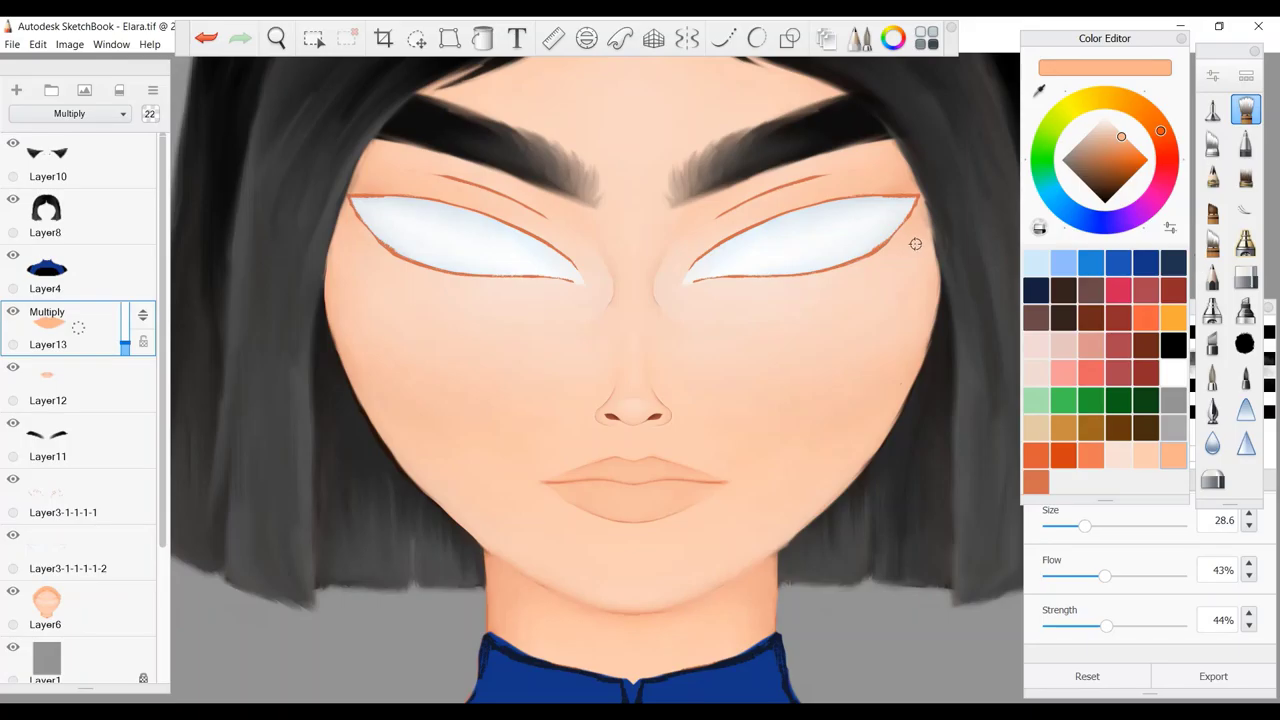
pyautogui.click(1212, 109)
pyautogui.hotkey('ctrl', 'z')
pyautogui.click(1119, 456)
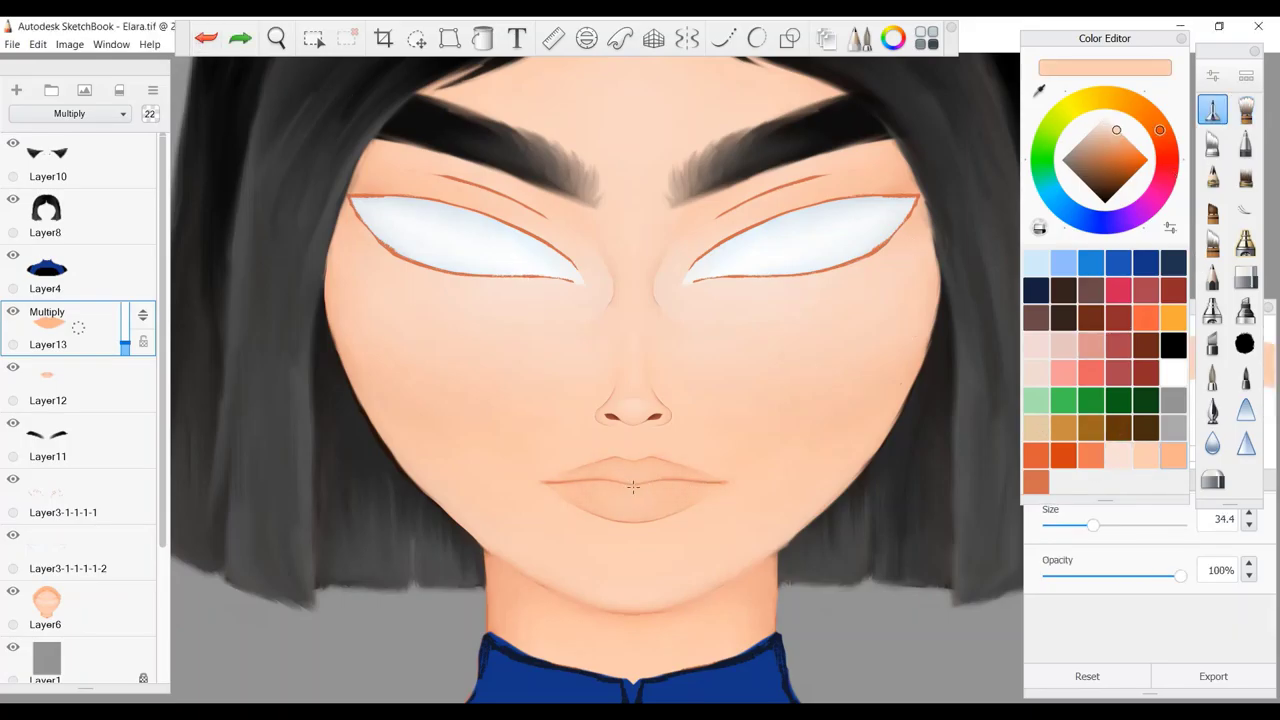
pyautogui.scroll(5, 560, 477)
pyautogui.press('y')
pyautogui.press('e')
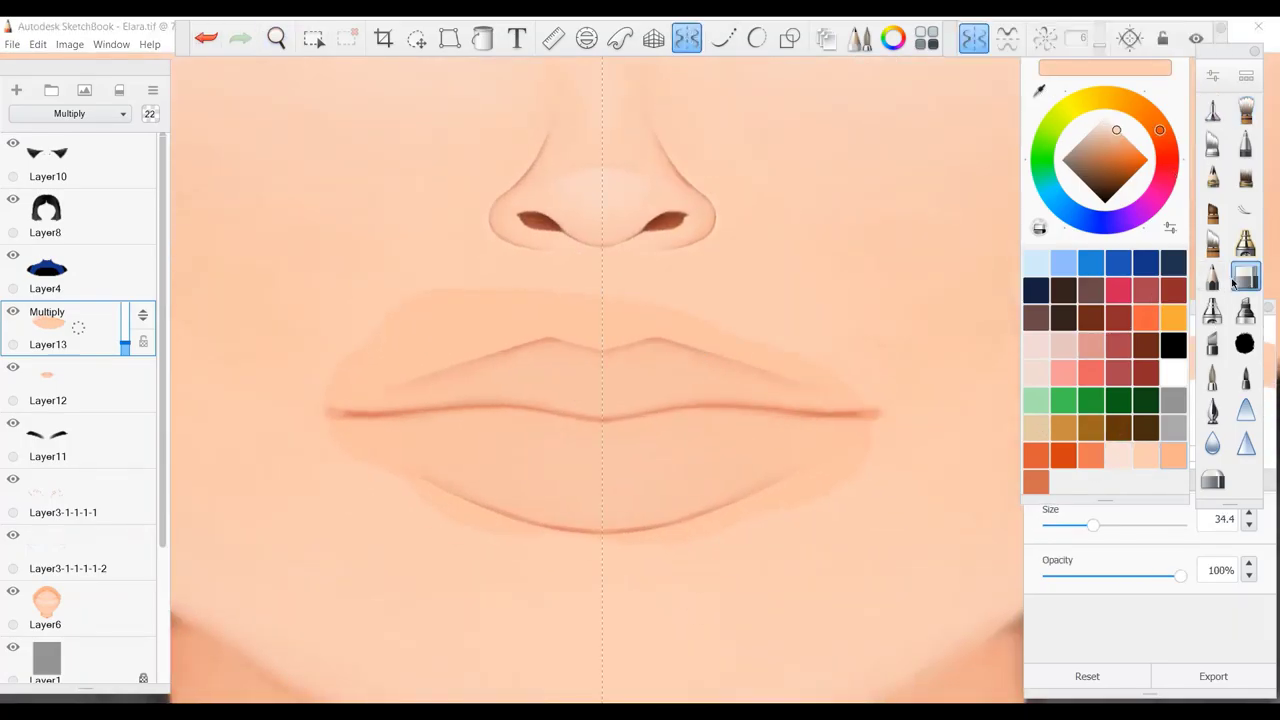
pyautogui.press('b')
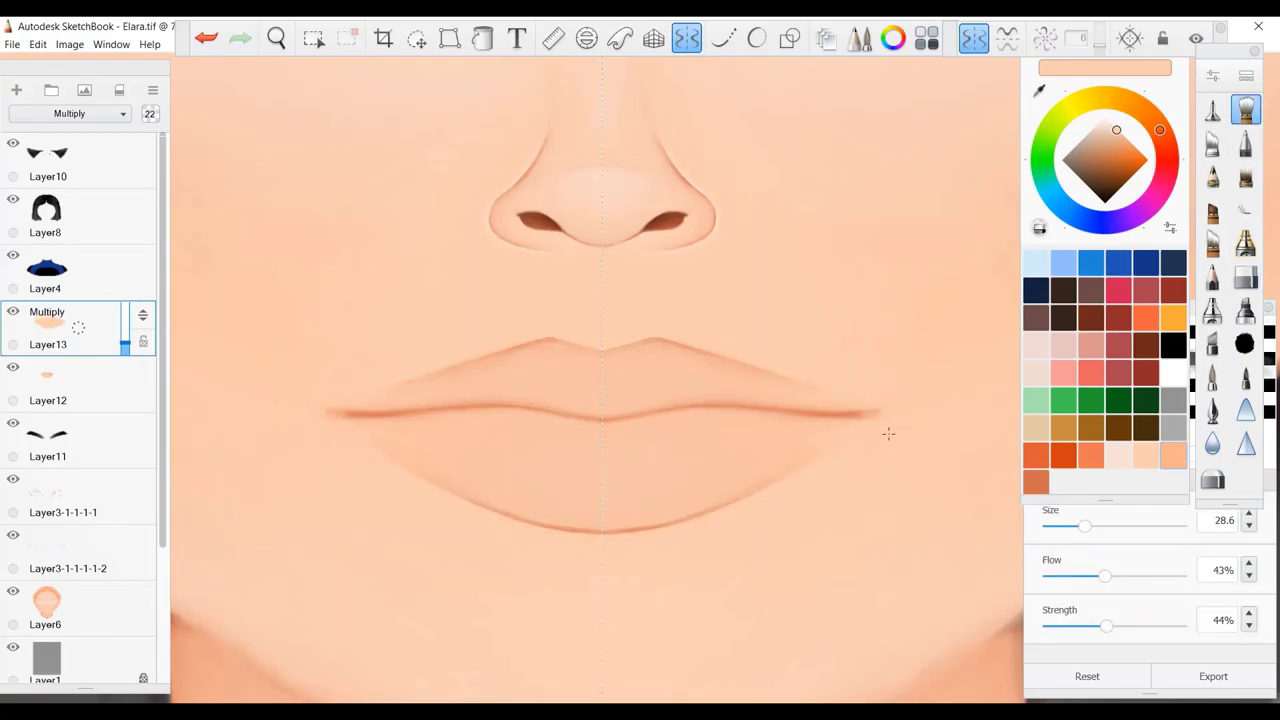
# Merge the Multiply layer into Layer12 and draw pale highlights symmetrically along the inner lip edges and centre with the Pencil.
pyautogui.hotkey('ctrl', 'e')
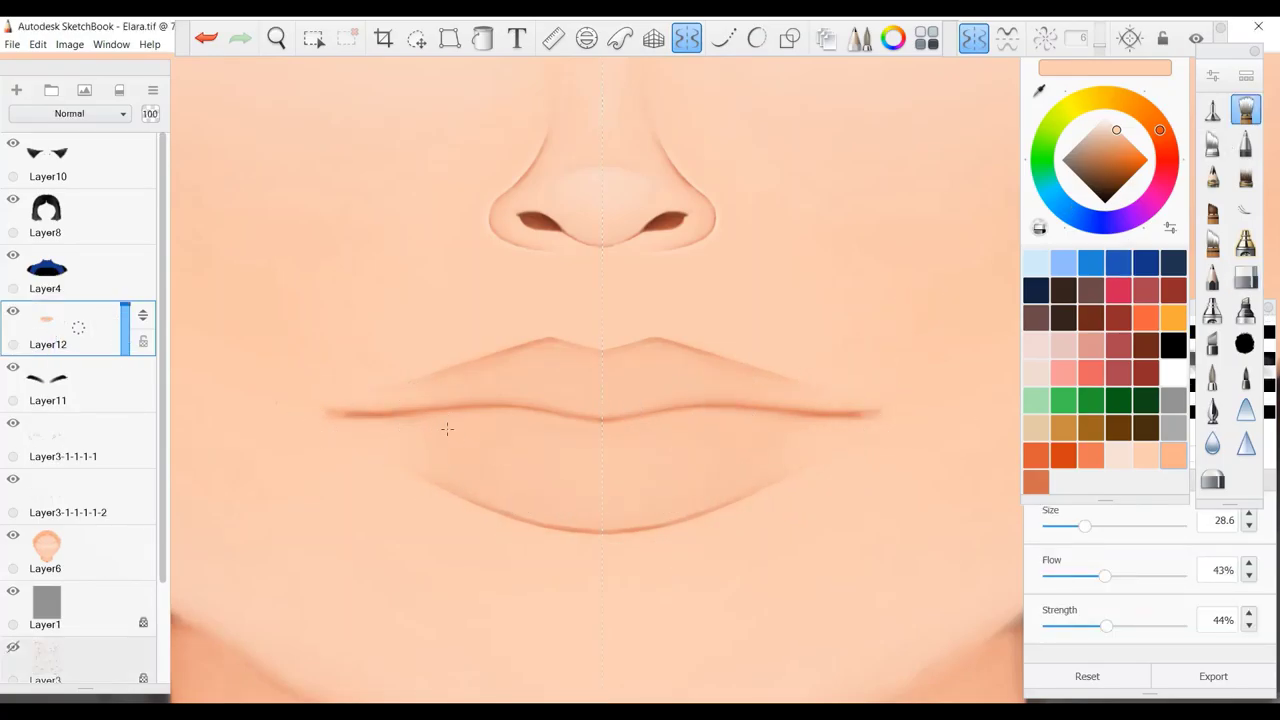
pyautogui.click(1212, 277)
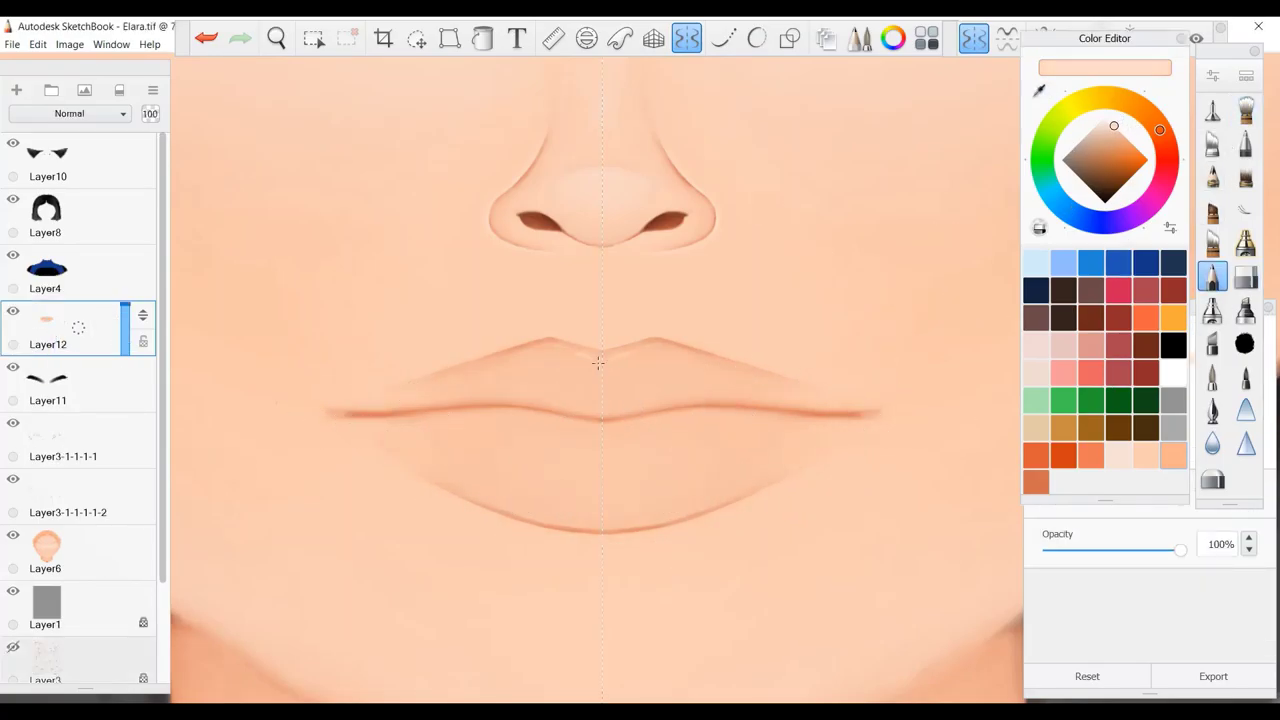
pyautogui.moveTo(548, 417); pyautogui.dragTo(531, 517)
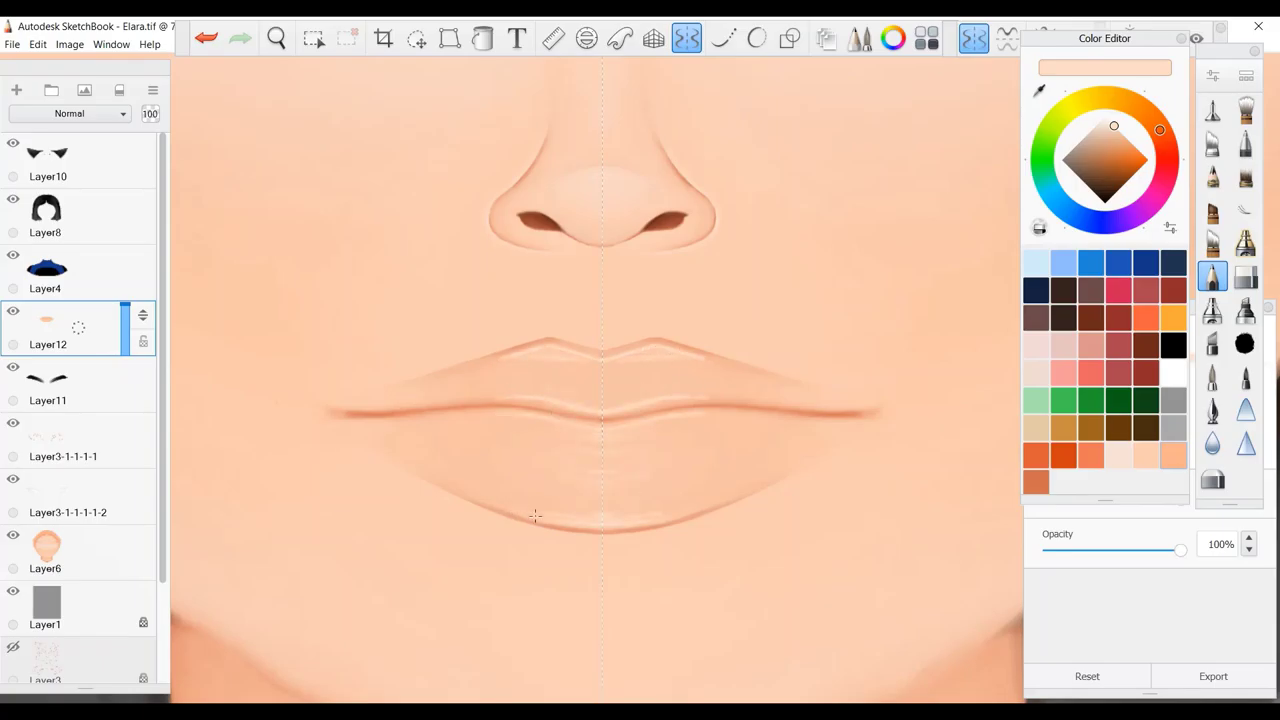
# Blend the pale highlights on both lips smoothly into the surrounding colour with the Wash brush at size 28.6.
pyautogui.press('b')
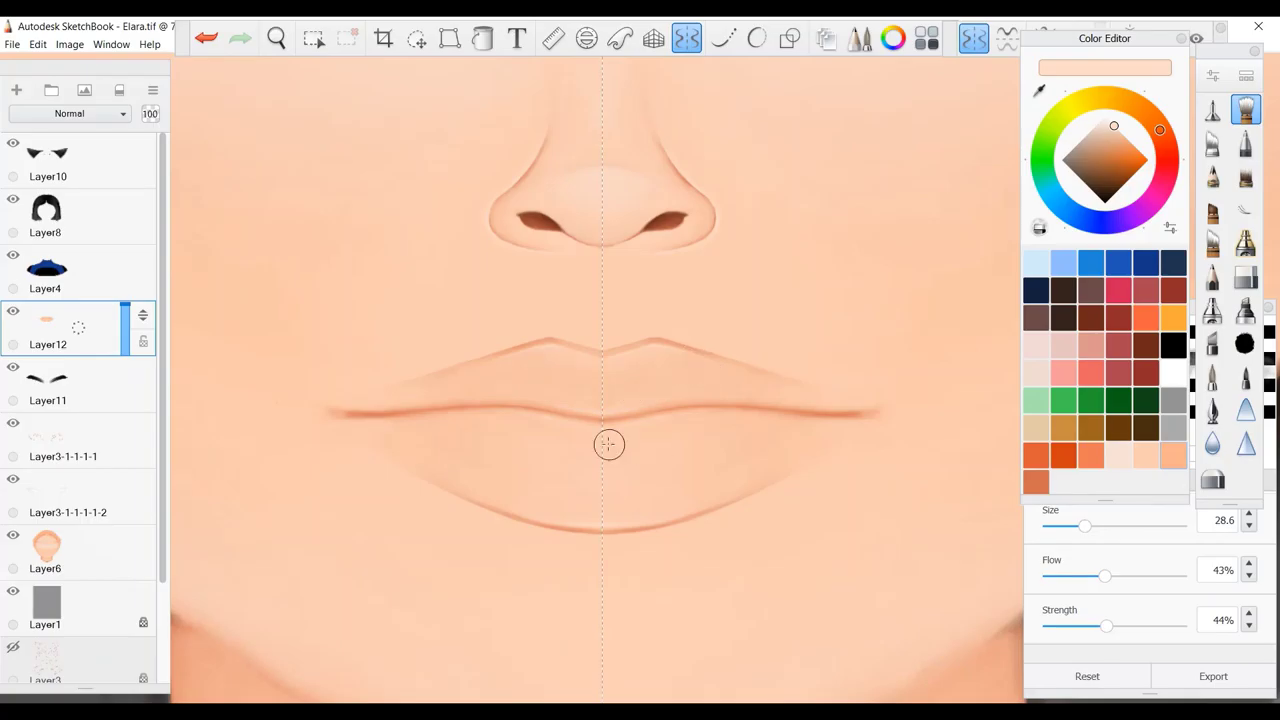
pyautogui.press('space')
pyautogui.moveTo(763, 377); pyautogui.dragTo(693, 240)
pyautogui.press('x')
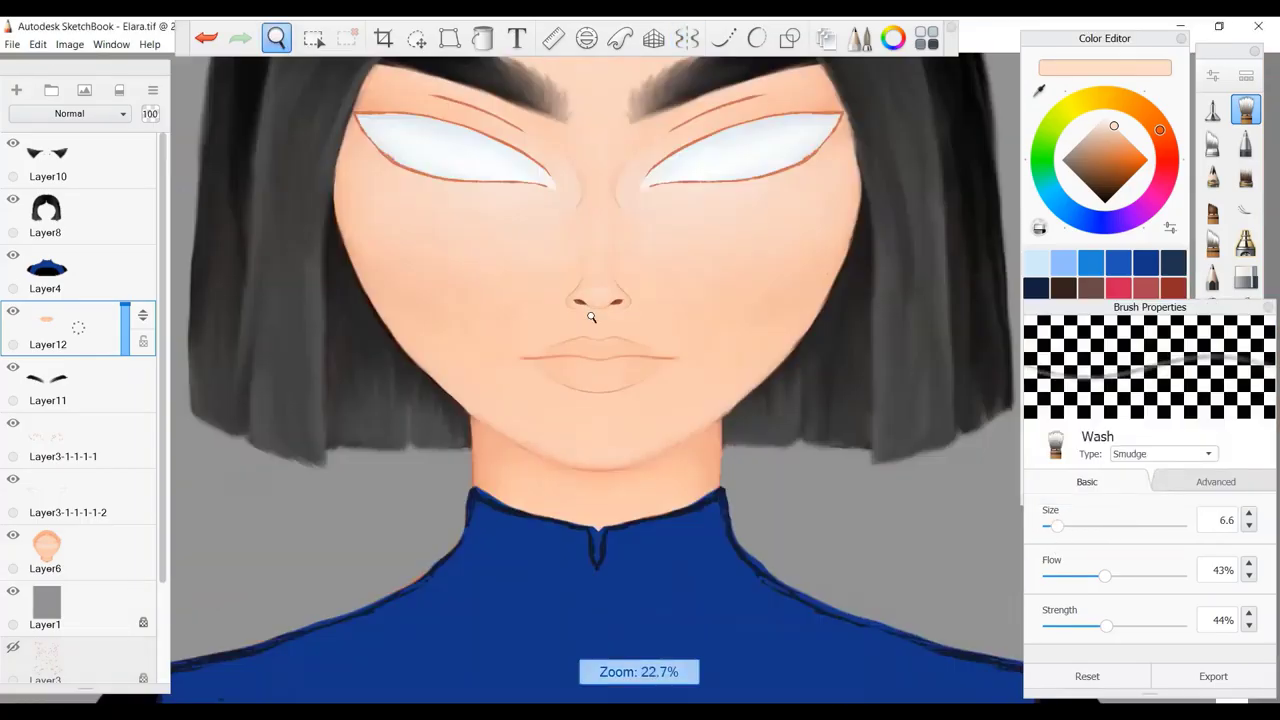
pyautogui.press('space')
pyautogui.moveTo(757, 371); pyautogui.dragTo(757, 291)
pyautogui.press('e')
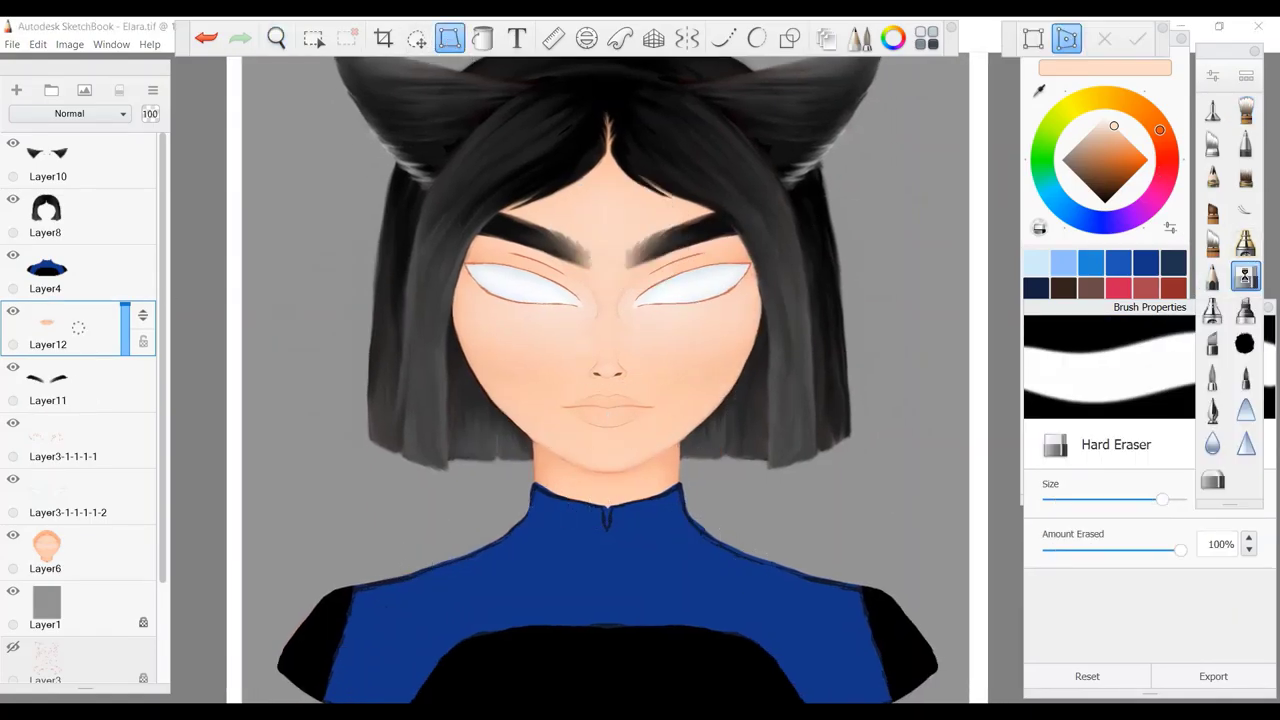
pyautogui.click(60, 385)
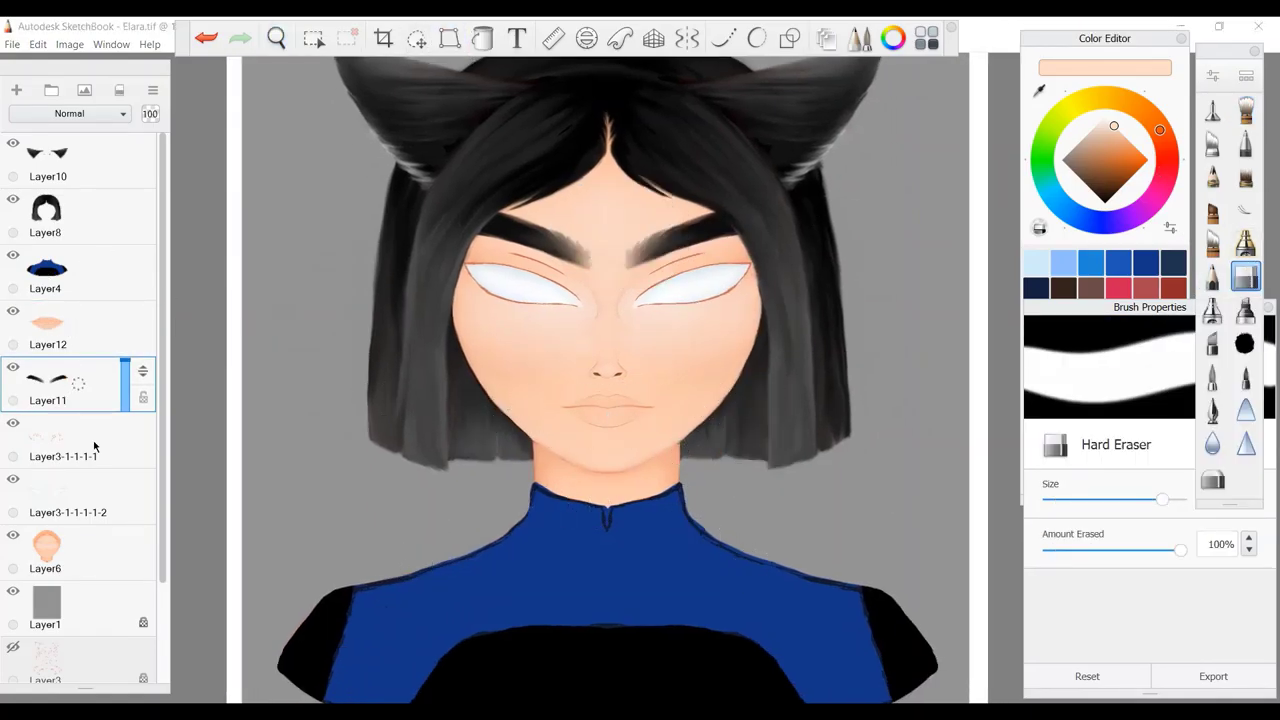
pyautogui.click(60, 440)
pyautogui.click(1245, 110)
# Paint light peach patches symmetrically between the nose bridge and inner eye corners on Layer6 with the Felt Pen at size 7.9.
pyautogui.scroll(5, 610, 300)
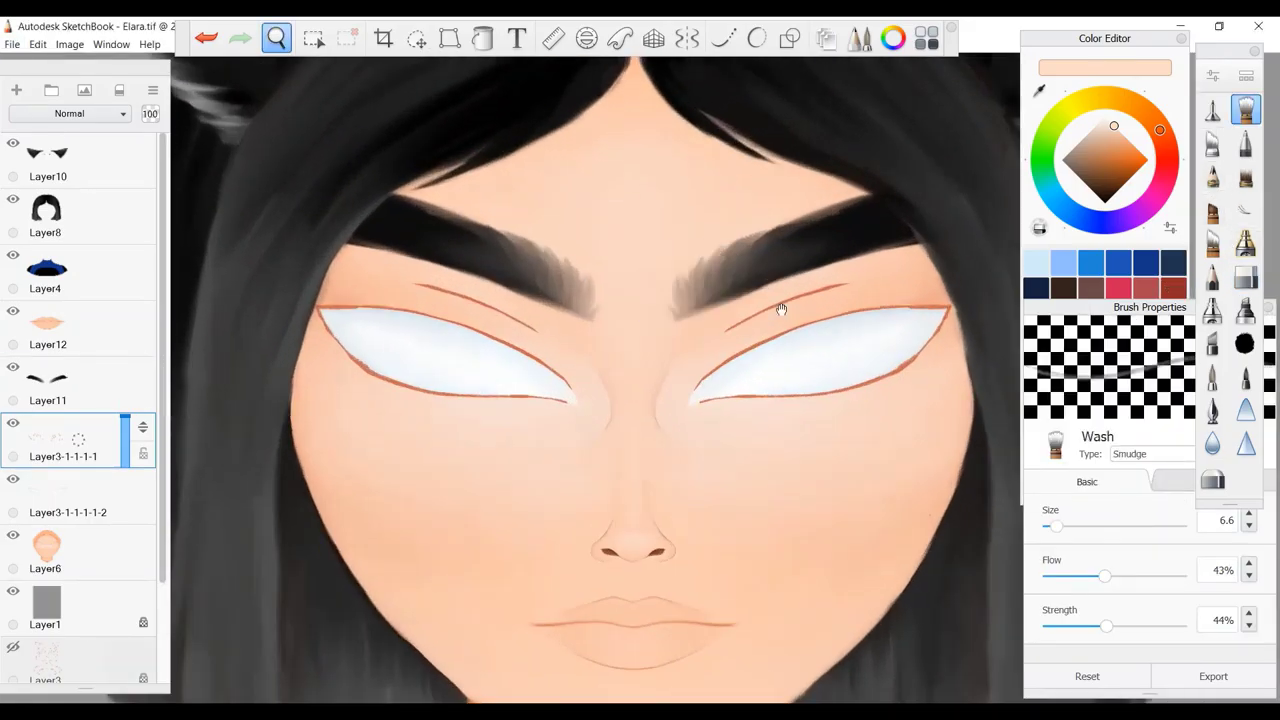
pyautogui.click(1212, 108)
pyautogui.click(60, 550)
pyautogui.click(1111, 123)
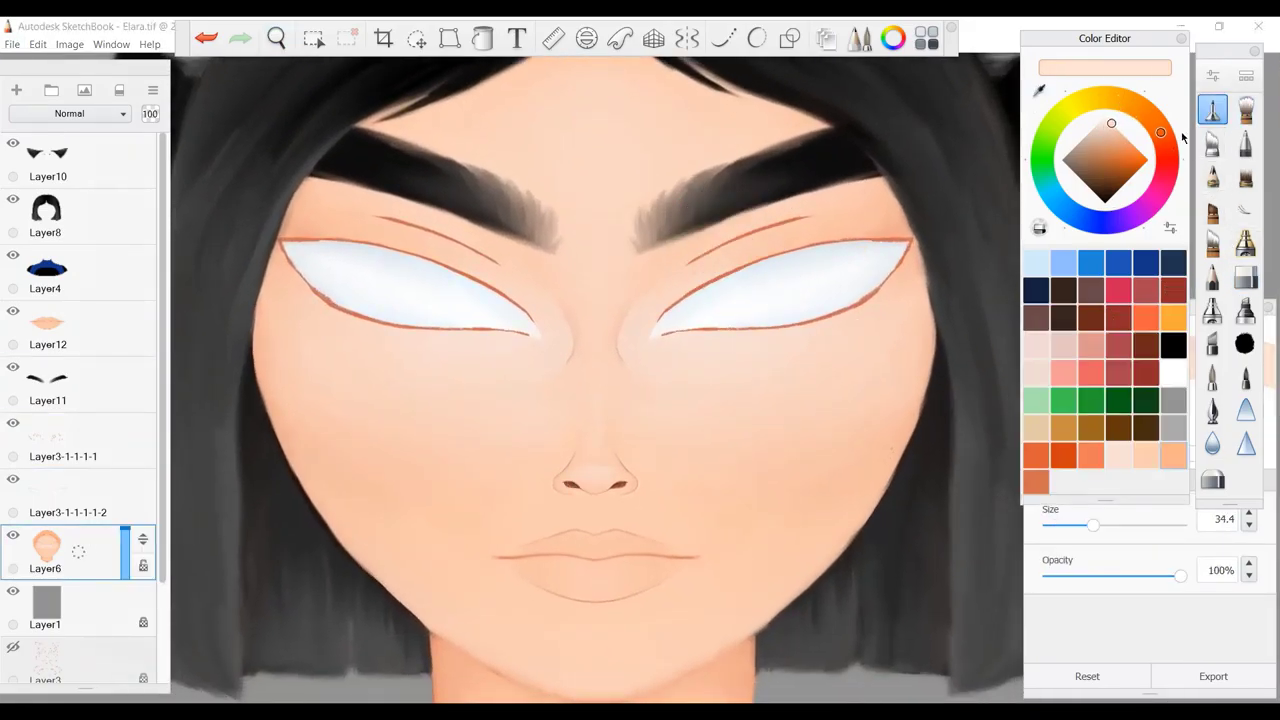
pyautogui.scroll(5, 714, 457)
pyautogui.press('x')
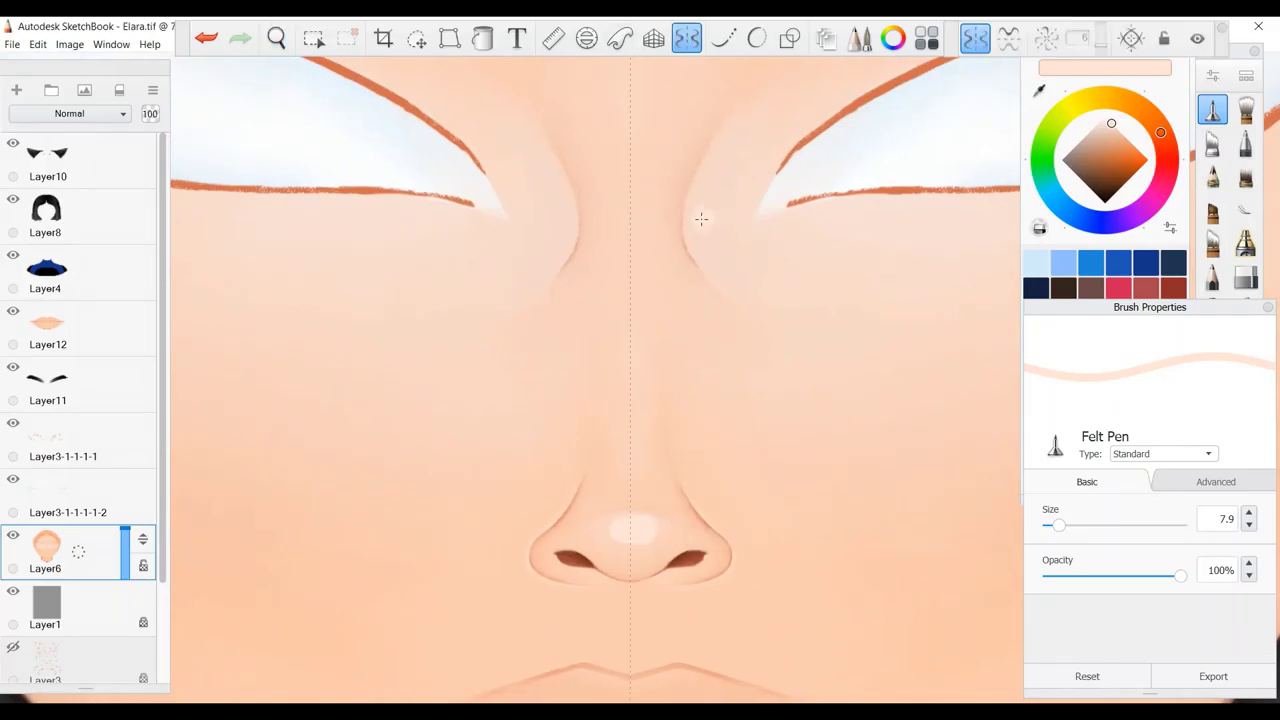
pyautogui.moveTo(700, 217)
pyautogui.mouseDown()
pyautogui.moveTo(694, 243)
pyautogui.moveTo(720, 230)
pyautogui.mouseUp()
# Blend the light patches beside the nose bridge into the skin with the Wash brush at sizes 26.6 and 47.3.
pyautogui.click(1245, 110)
pyautogui.click(1082, 527)
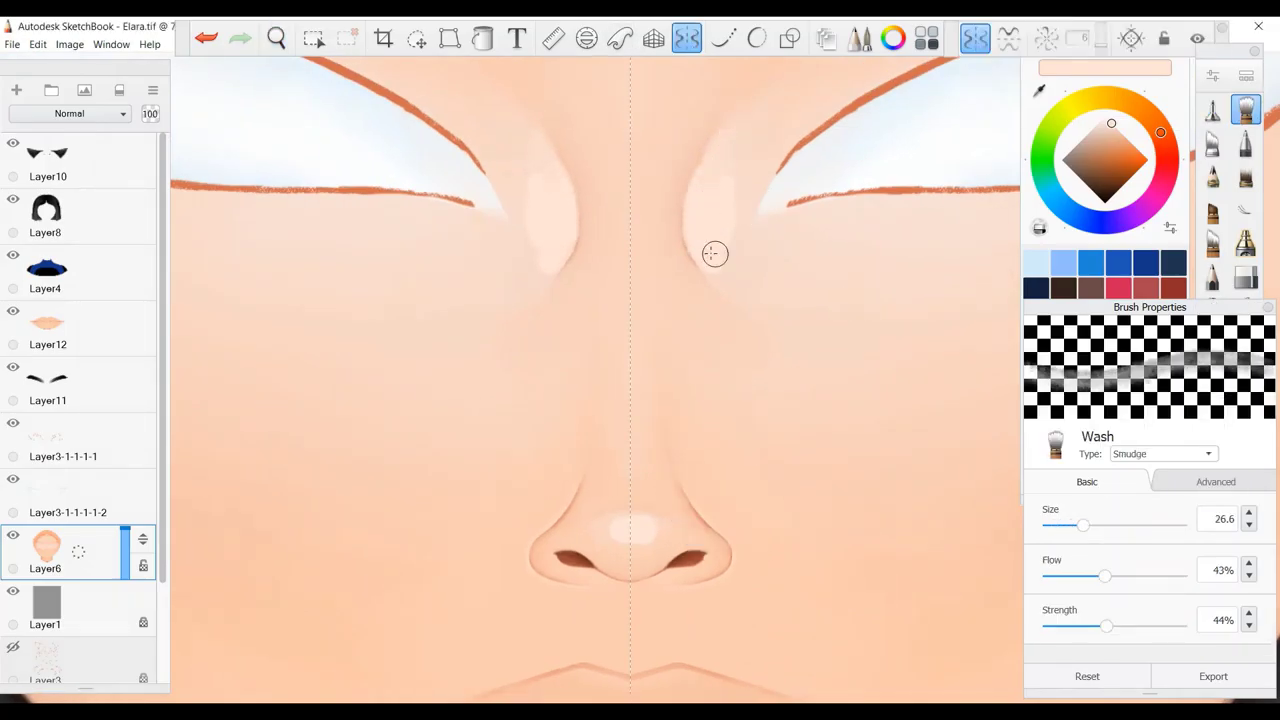
pyautogui.press(']')
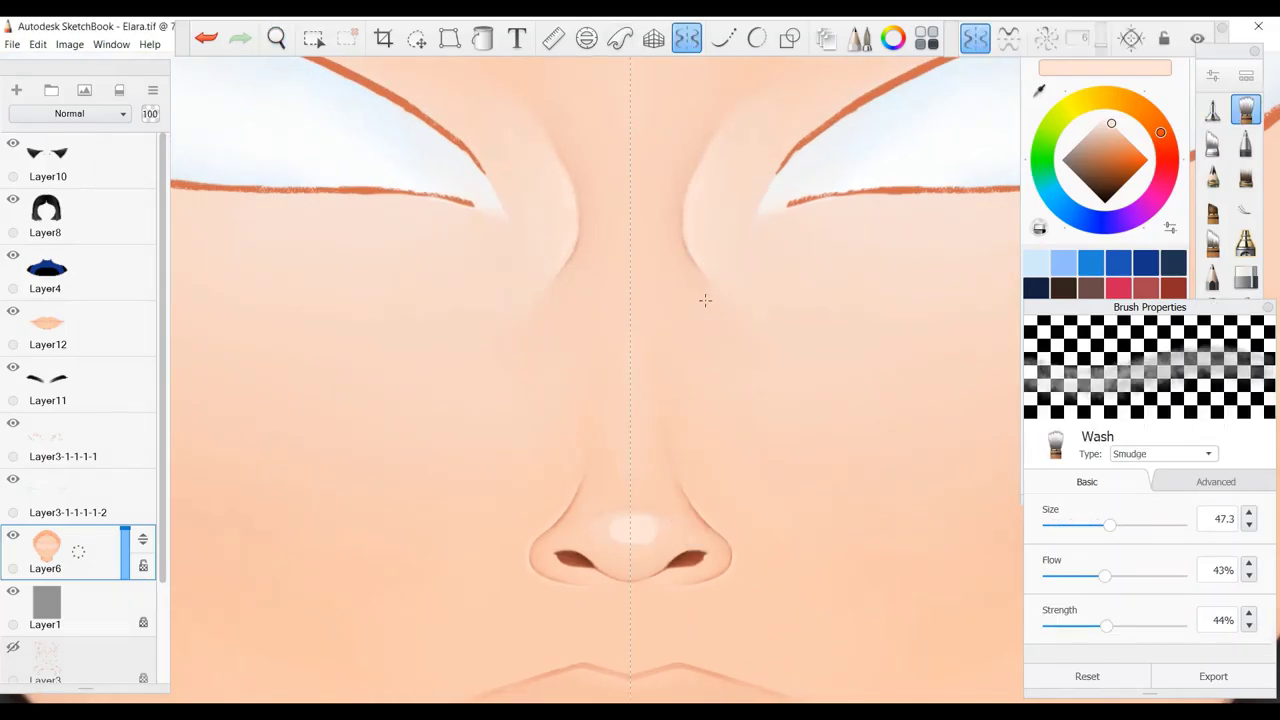
# Draw a pale Pencil highlight down the nose bridge and blend it and the nose-tip highlight with the Wash brush at size 24.0.
pyautogui.click(1212, 276)
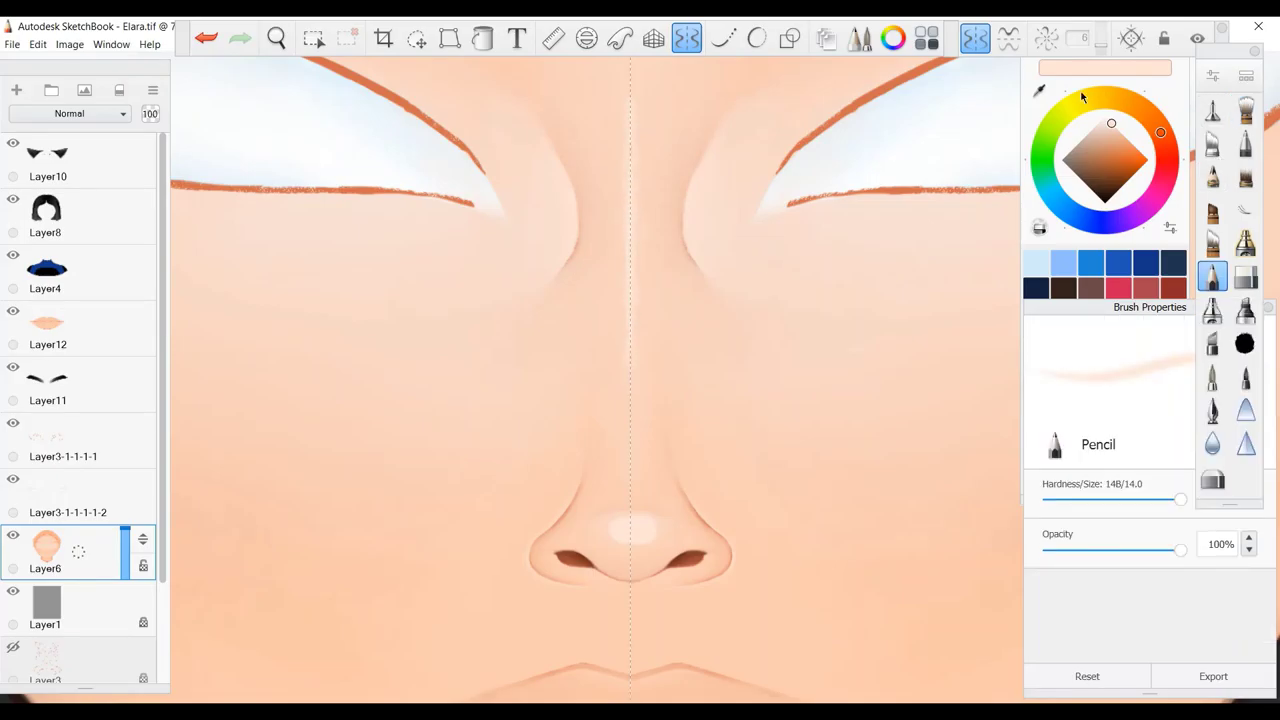
pyautogui.press('b')
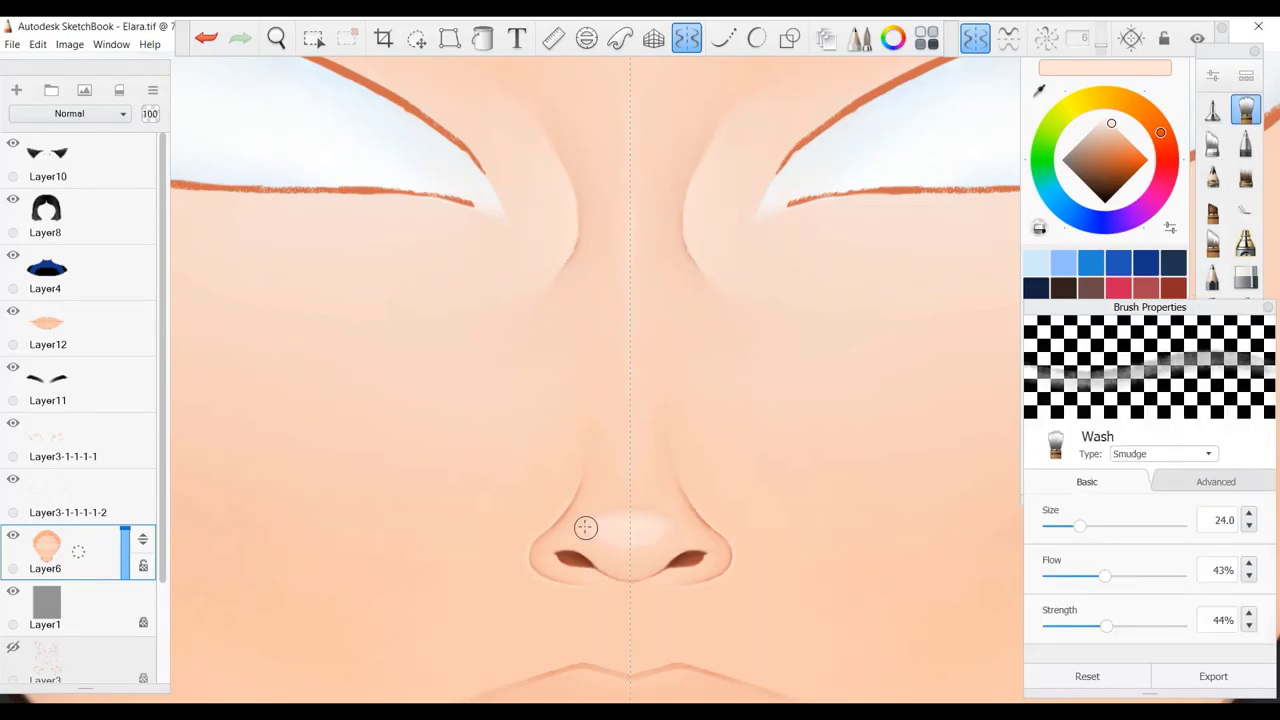
pyautogui.press('x')
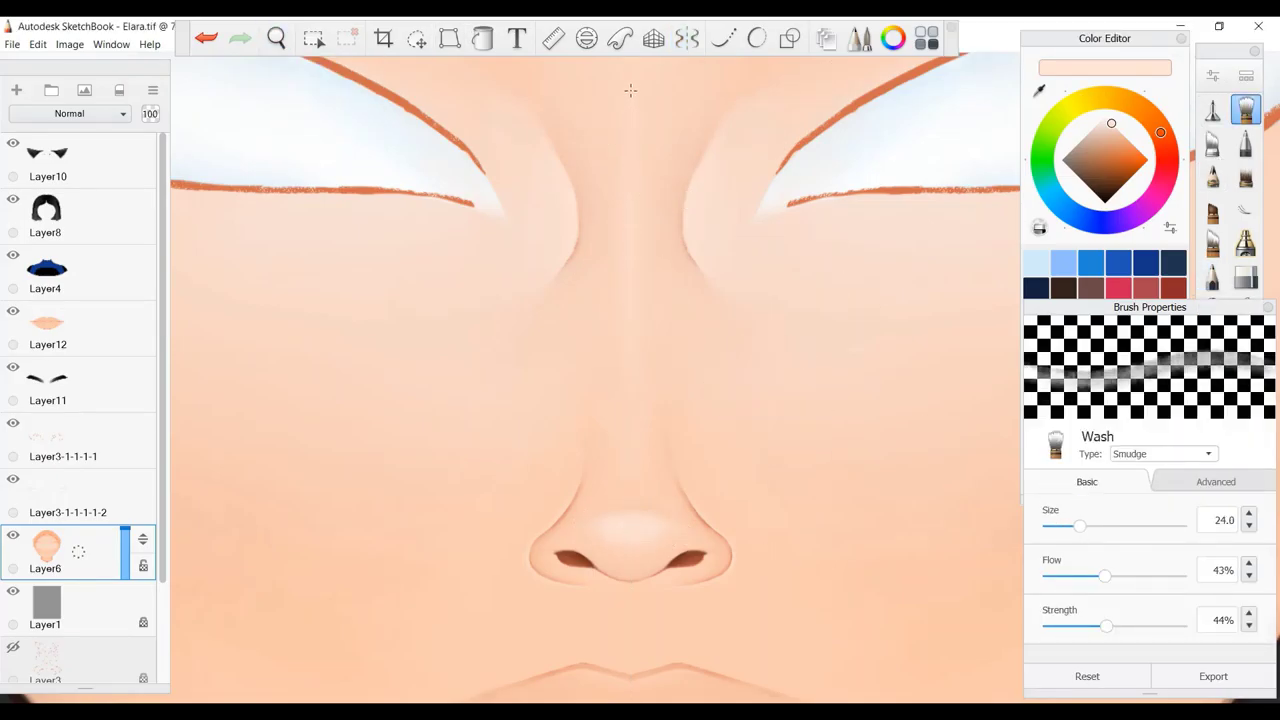
pyautogui.scroll(-5, 643, 303)
# Smudge the eyelid crease lines on Layer3-1-1-1-1 symmetrically with the Wash brush at sizes 24.0 and 36.3.
pyautogui.scroll(1, 643, 303)
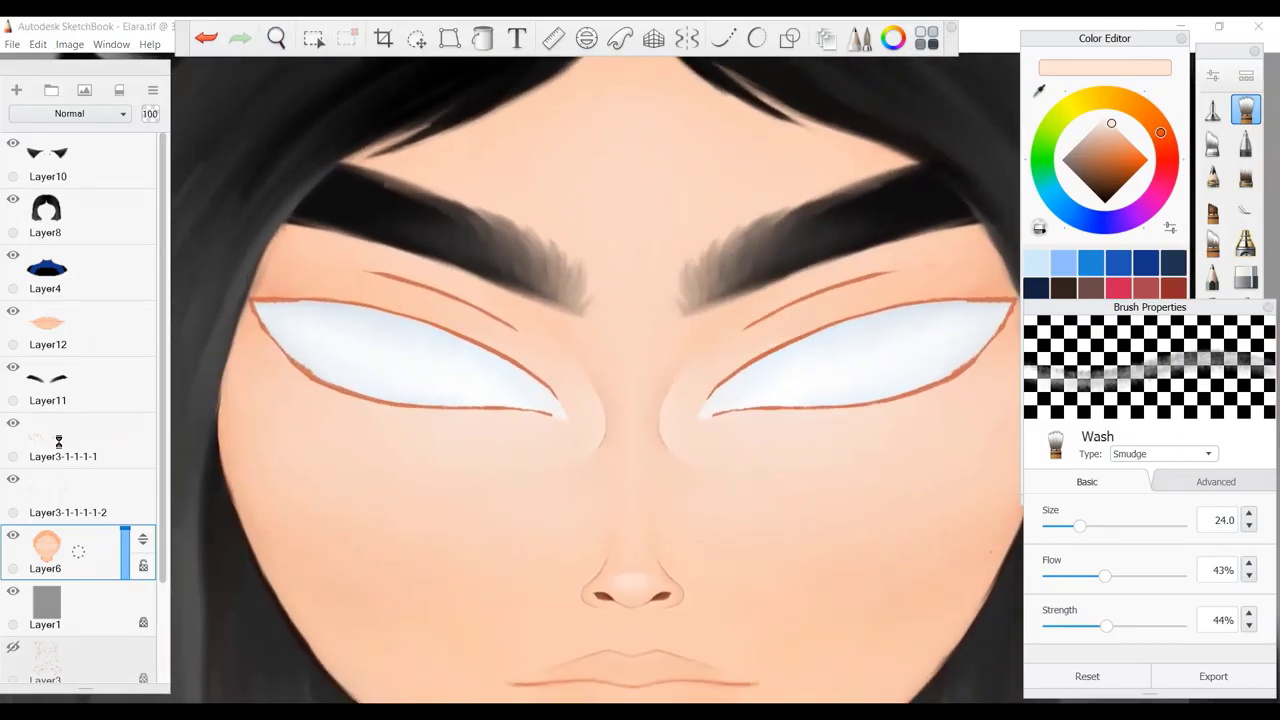
pyautogui.press('x')
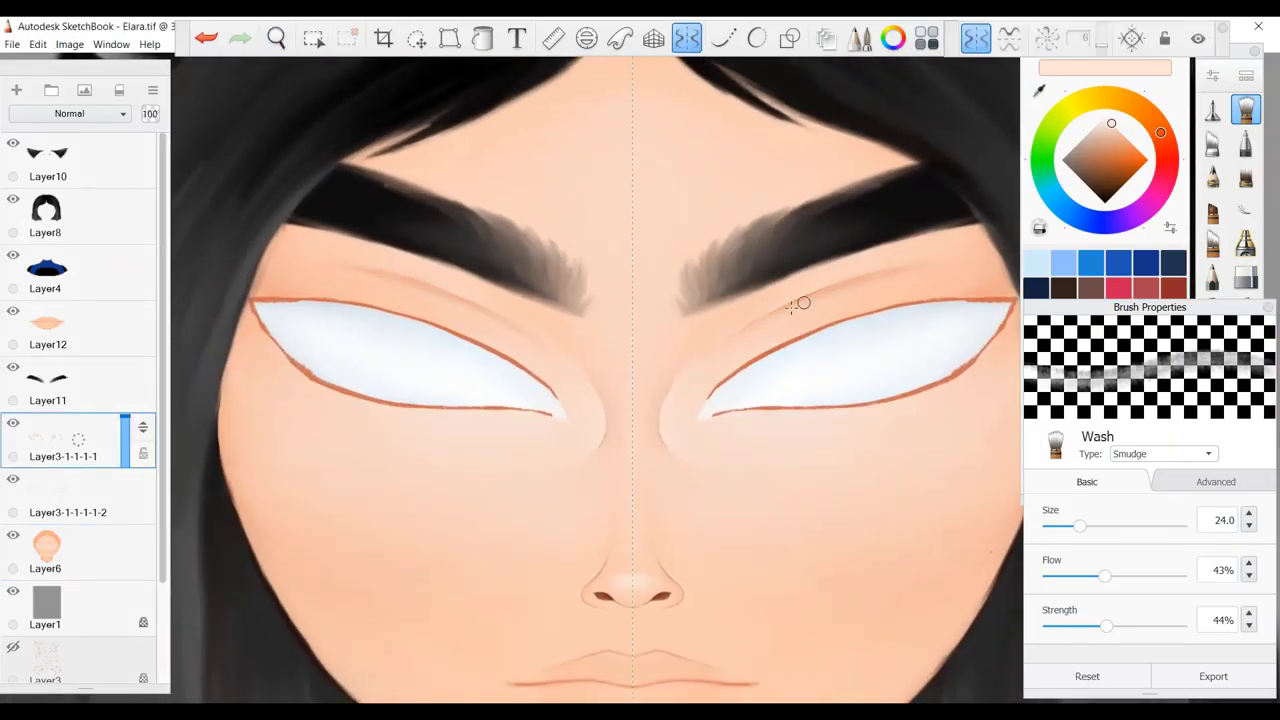
pyautogui.moveTo(792, 307); pyautogui.dragTo(848, 300)
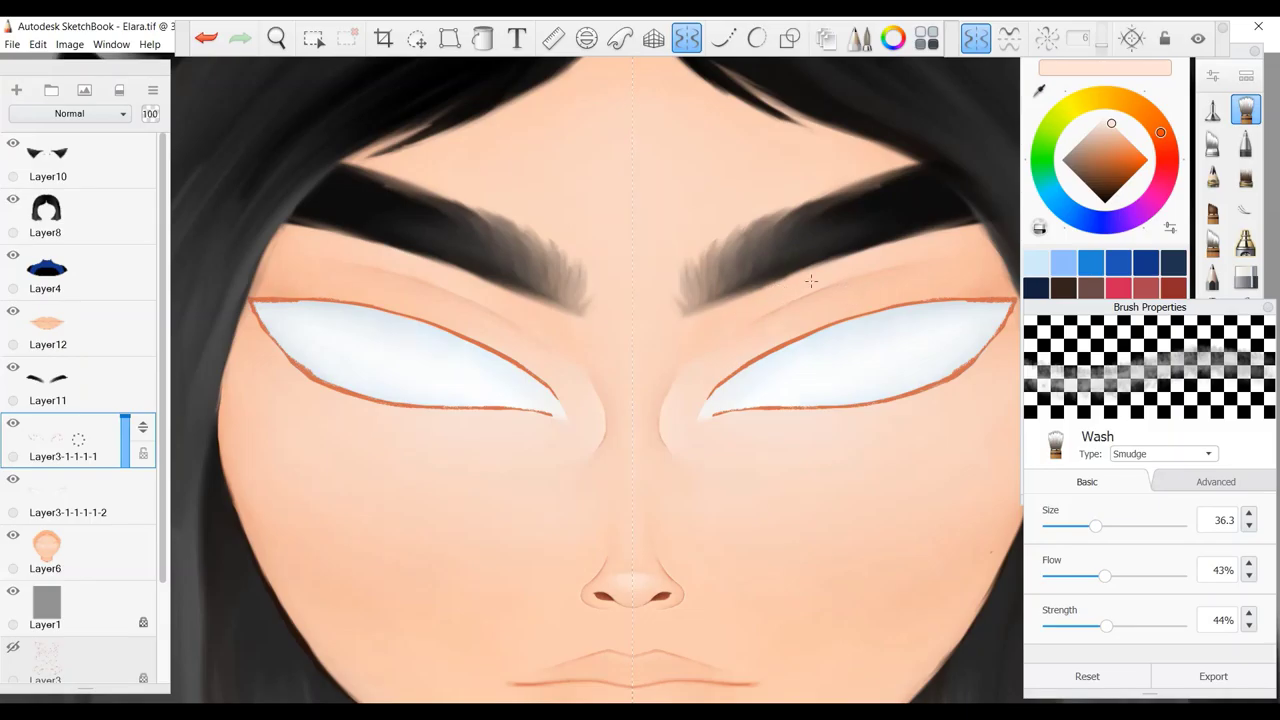
# Redraw the eyelid creases with the Pencil in orange sampled from the eye outline, and erase them with the Hard Eraser at size 46.5.
pyautogui.keyDown('alt'); pyautogui.click(790, 331); pyautogui.keyUp('alt')
pyautogui.moveTo(894, 268); pyautogui.dragTo(808, 300)
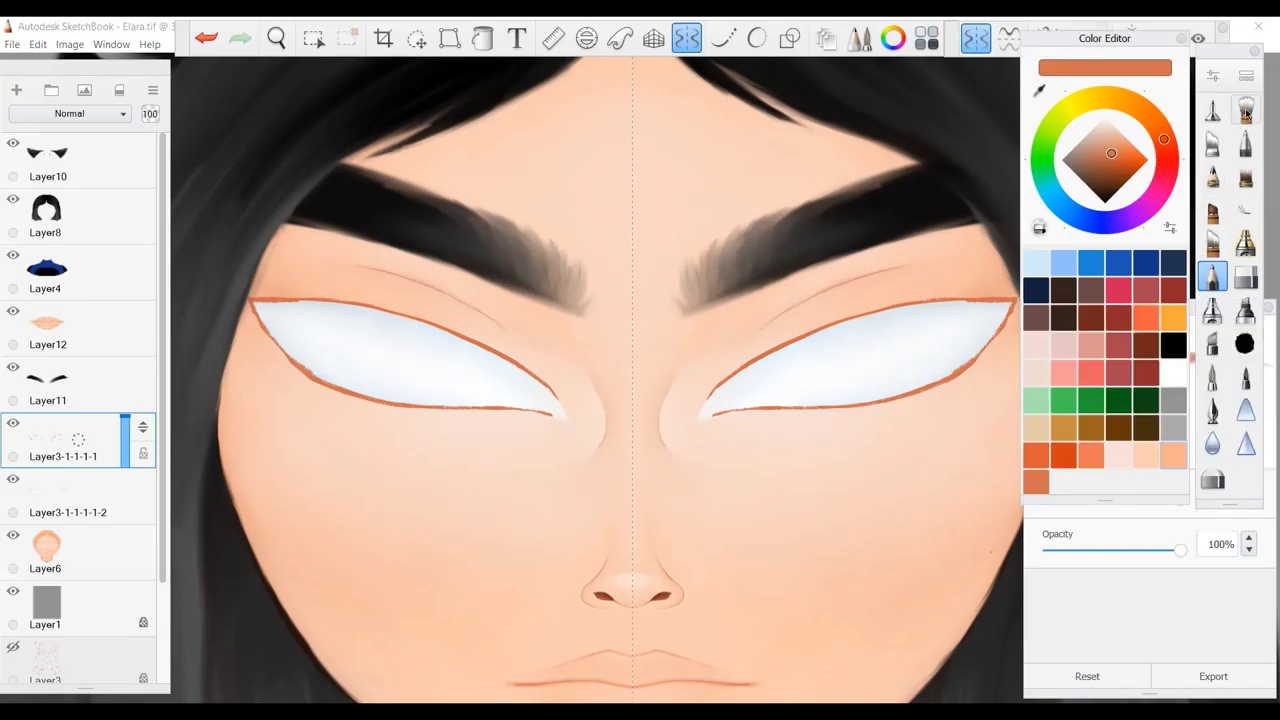
pyautogui.press('e')
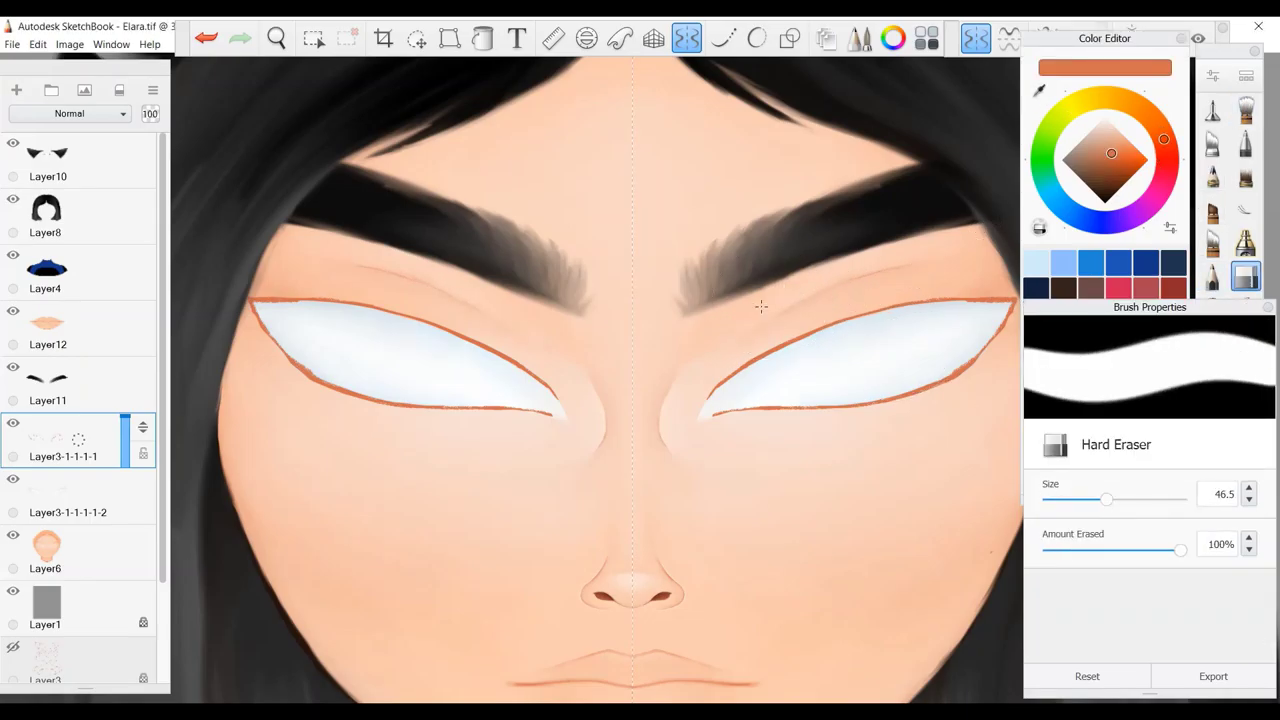
pyautogui.press('e')
pyautogui.press('e')
pyautogui.moveTo(912, 288); pyautogui.dragTo(871, 269)
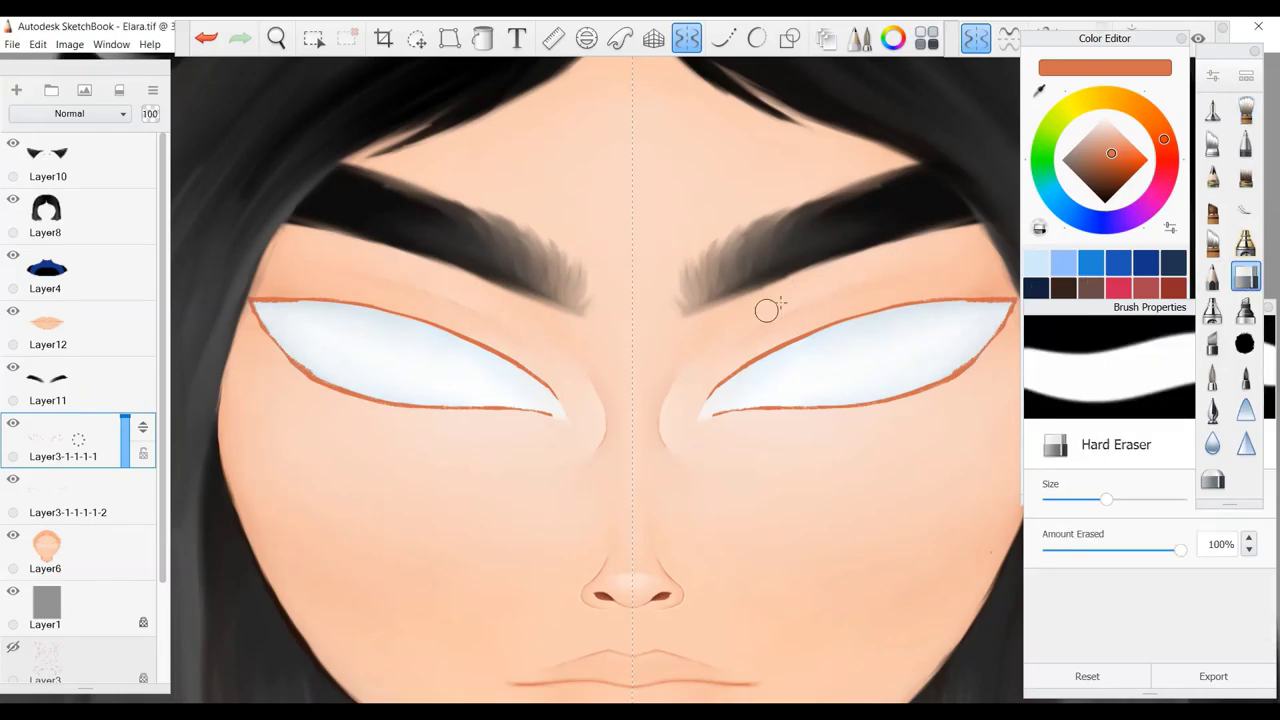
pyautogui.press('e')
# Draw longer eyelid creases symmetrically from the outer to the inner eye area and soften them with the Wash brush at size 36.3.
pyautogui.moveTo(965, 268)
pyautogui.mouseDown()
pyautogui.moveTo(778, 312)
pyautogui.moveTo(732, 348)
pyautogui.mouseUp()
pyautogui.press('e')
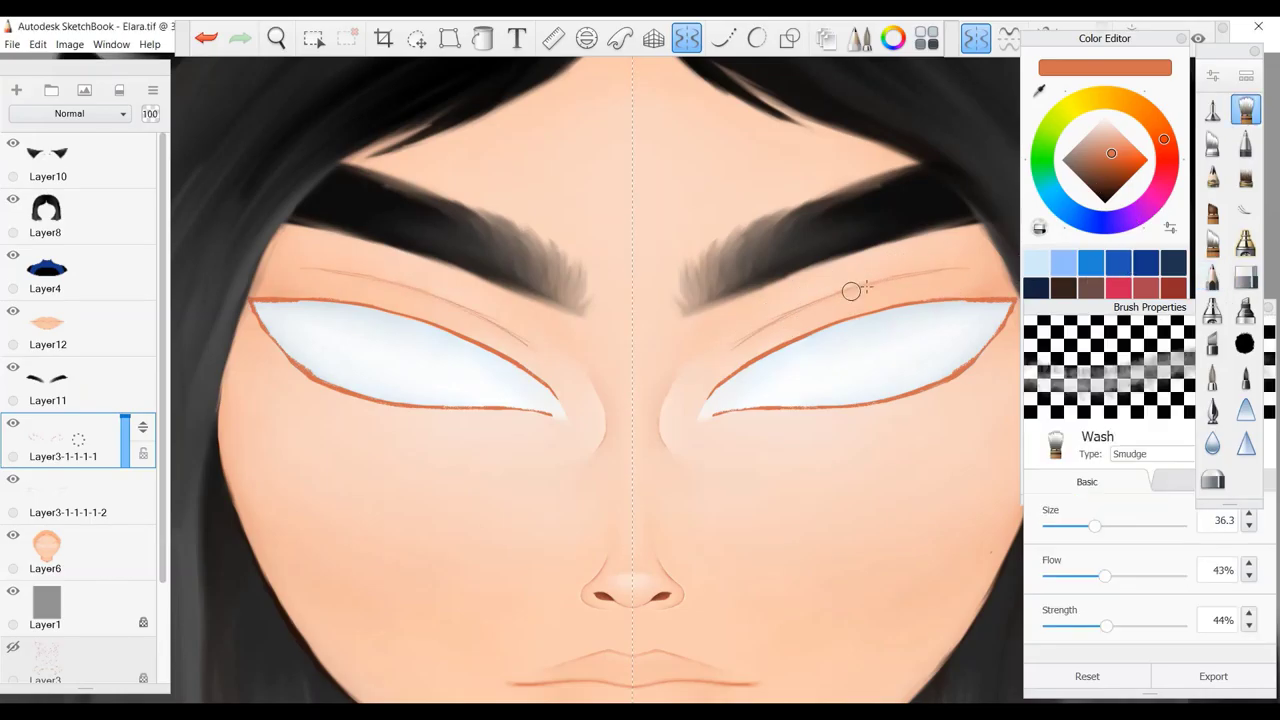
pyautogui.press('e')
pyautogui.press('e')
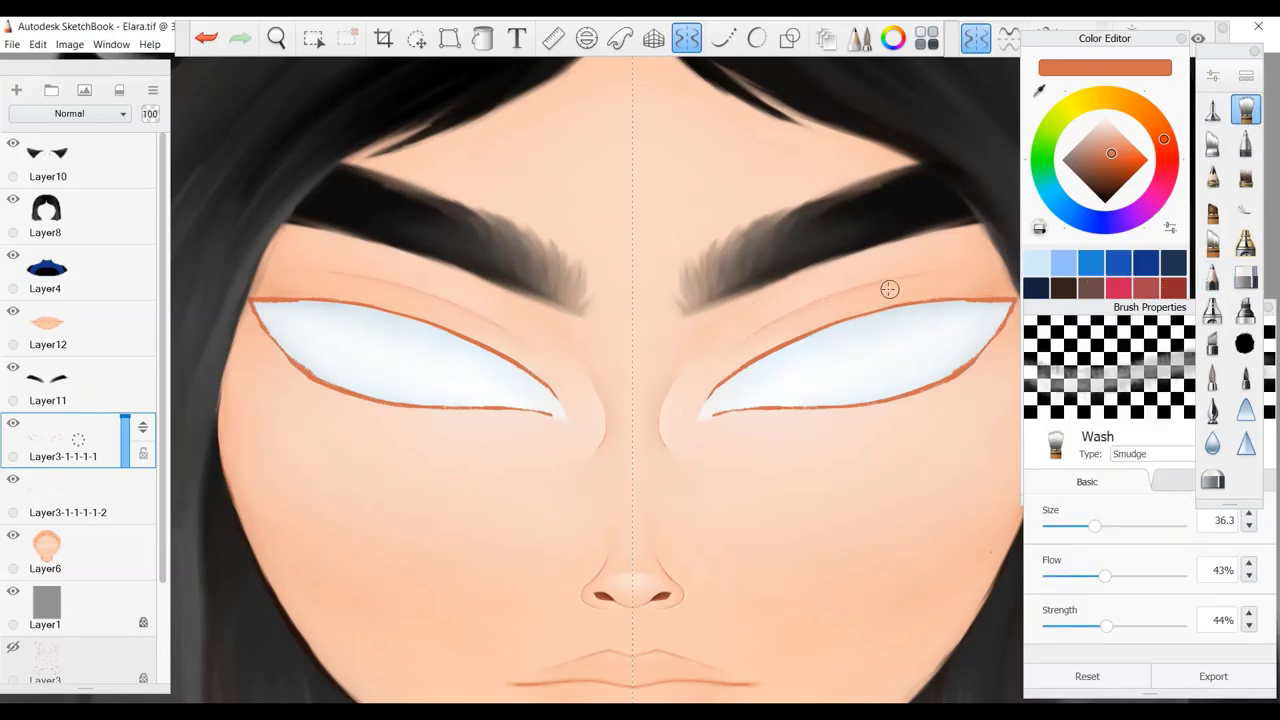
# Soften the orange lower and upper eye outlines symmetrically with the Wash brush at size 36.3, cleaning their edges with the Hard Eraser.
pyautogui.moveTo(716, 416)
pyautogui.mouseDown()
pyautogui.moveTo(872, 410)
pyautogui.moveTo(984, 357)
pyautogui.mouseUp()
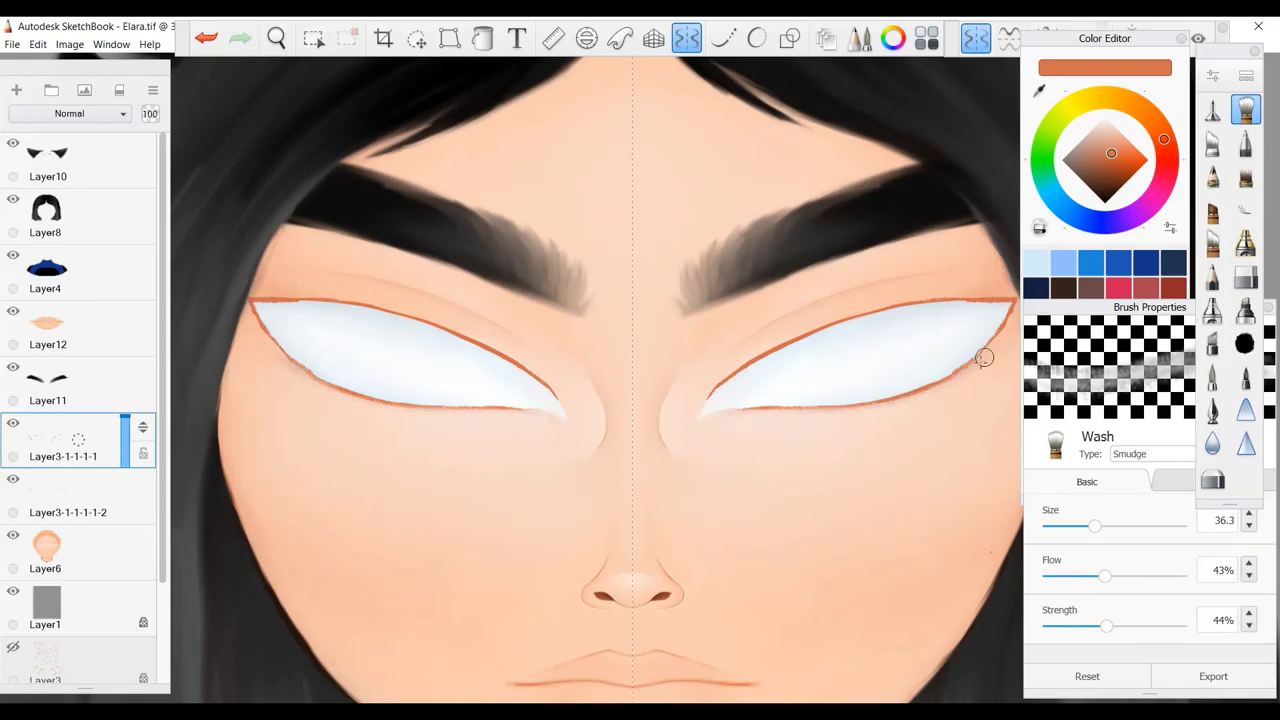
pyautogui.press('e')
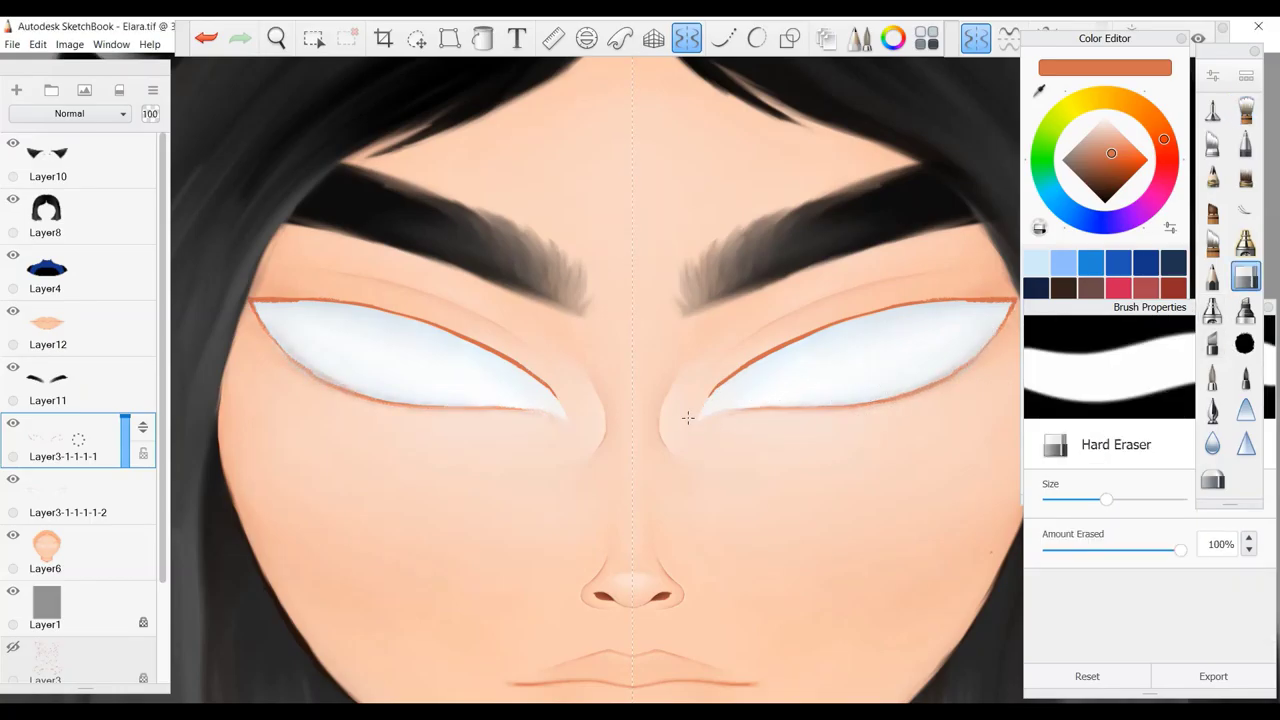
pyautogui.press('e')
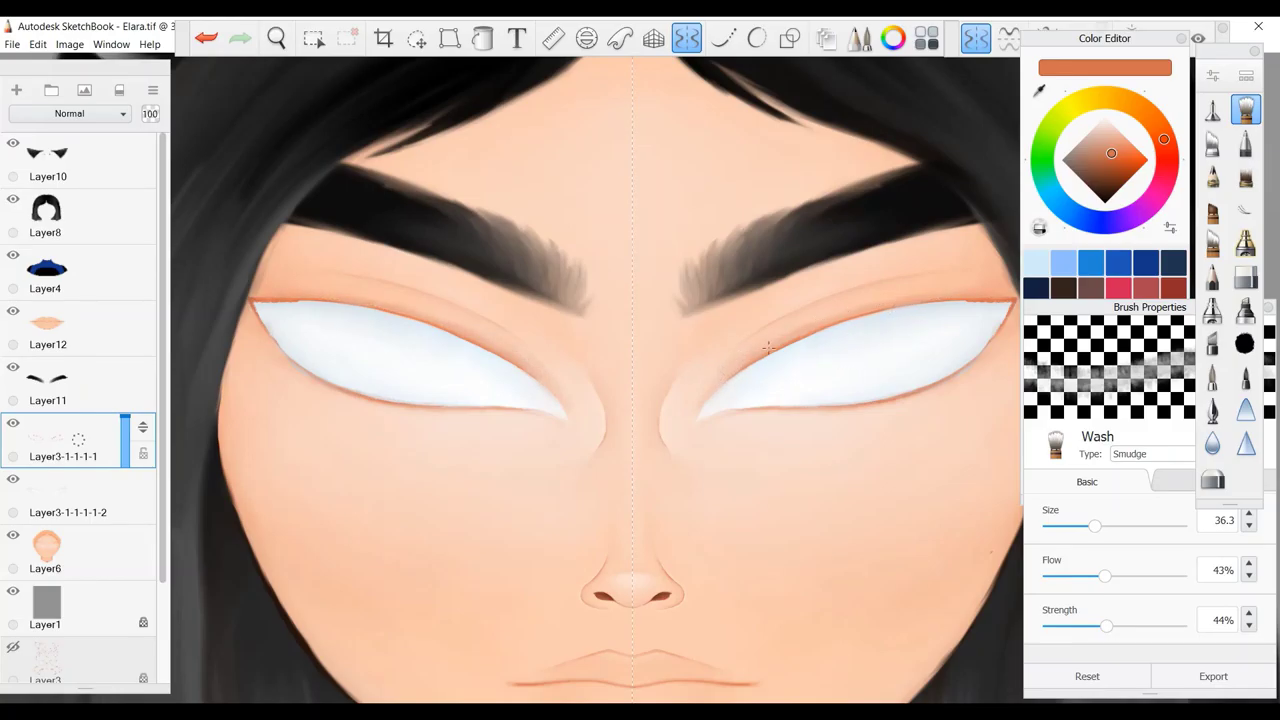
pyautogui.press('e')
pyautogui.press('e')
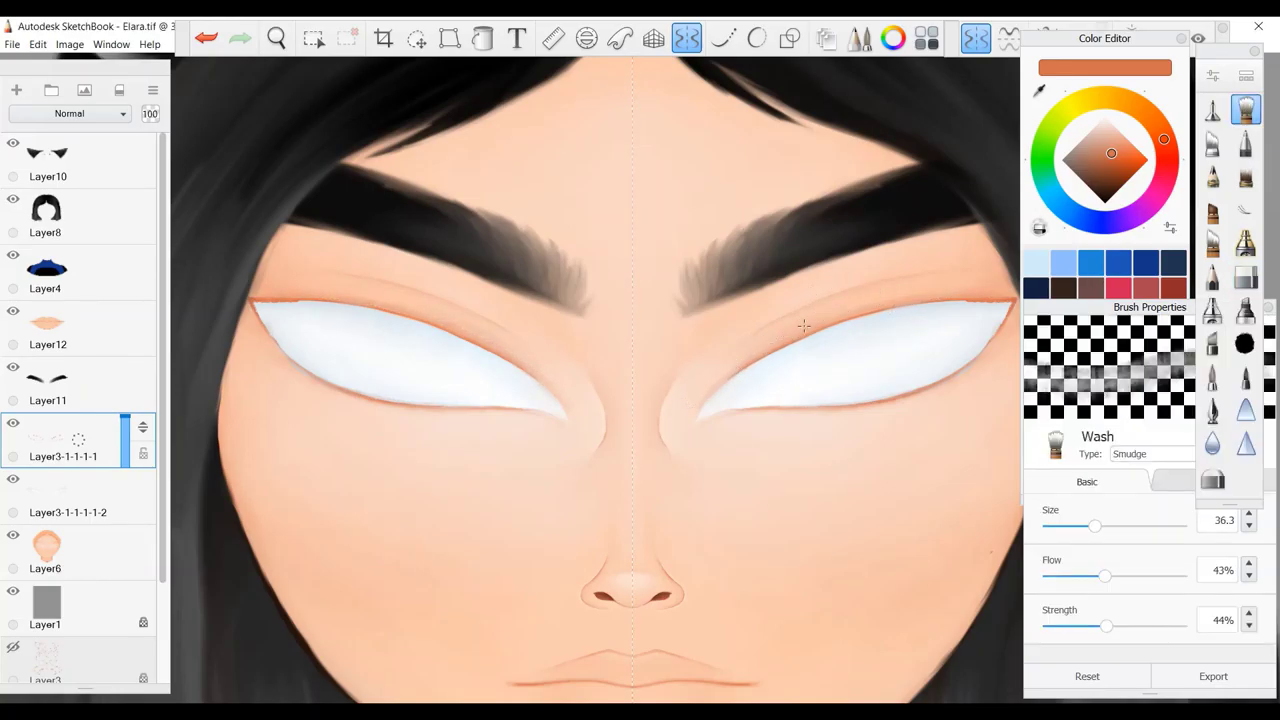
pyautogui.press('e')
pyautogui.press('e')
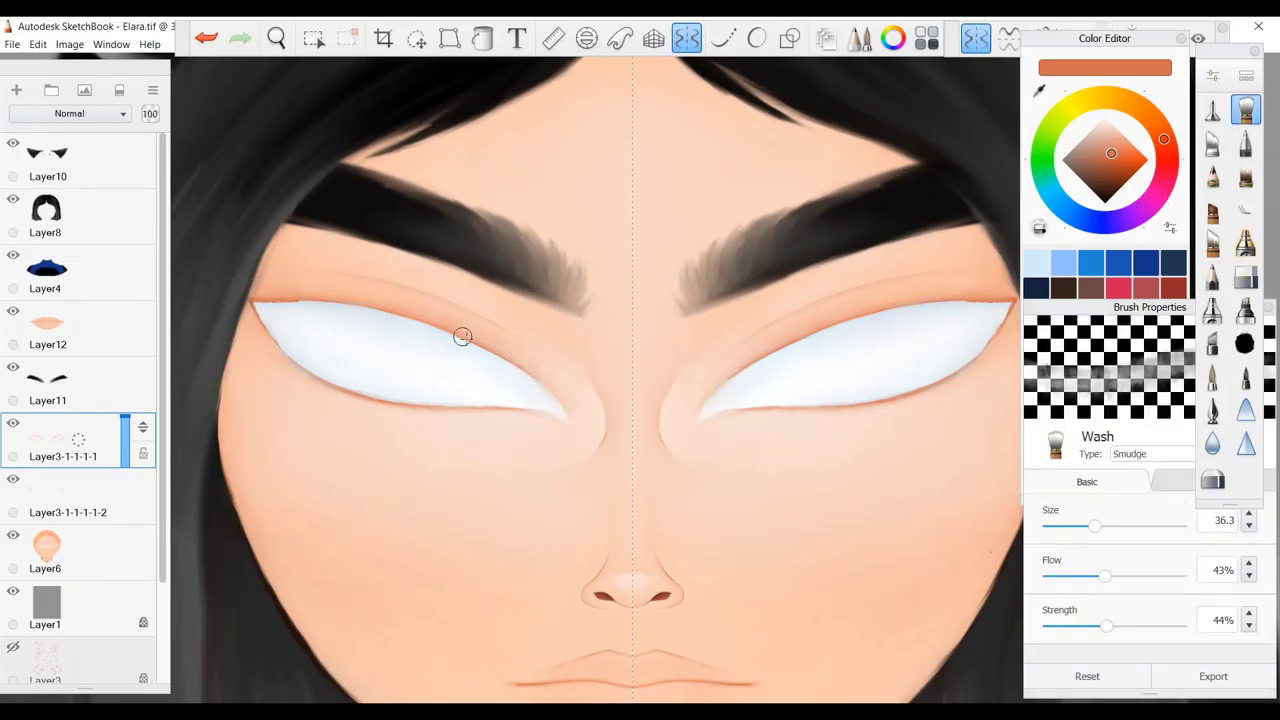
# Trim the outline ends at the outer eye corners on Layer3-1-1-1-1 with the Hard Eraser and smooth them with the Wash brush.
pyautogui.press('Down')
pyautogui.press('e')
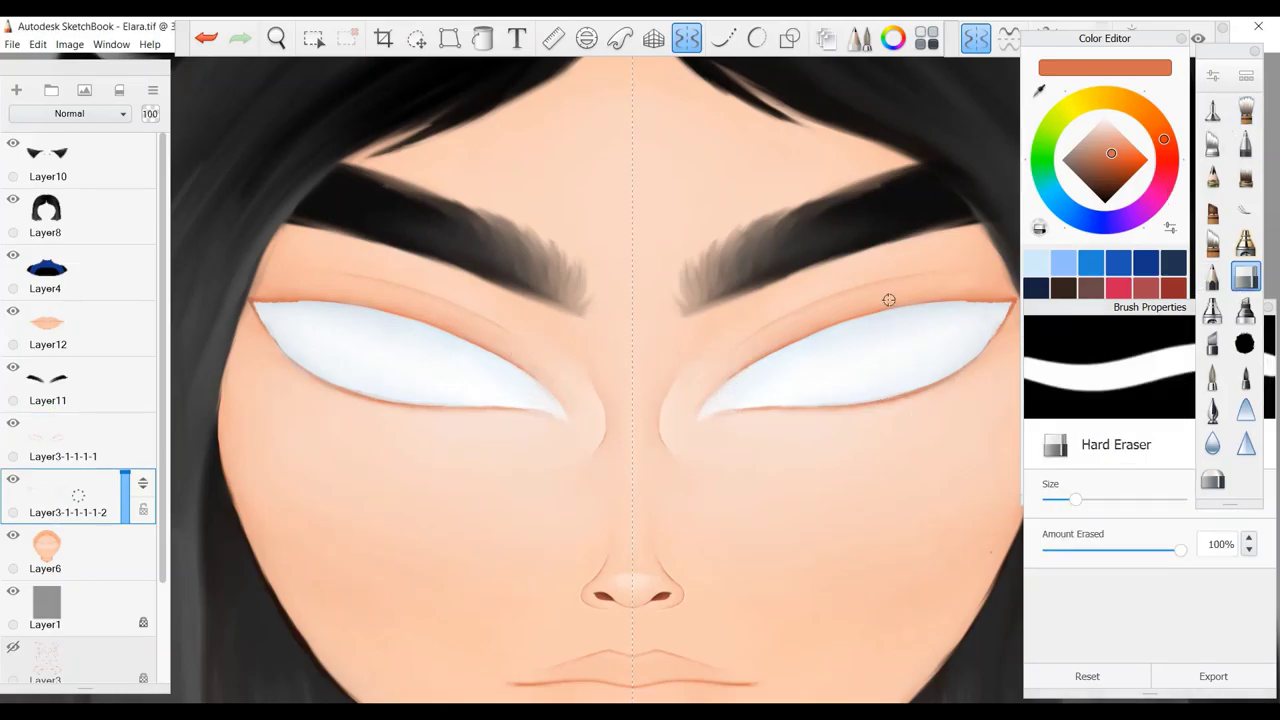
pyautogui.click(85, 440)
pyautogui.press('e')
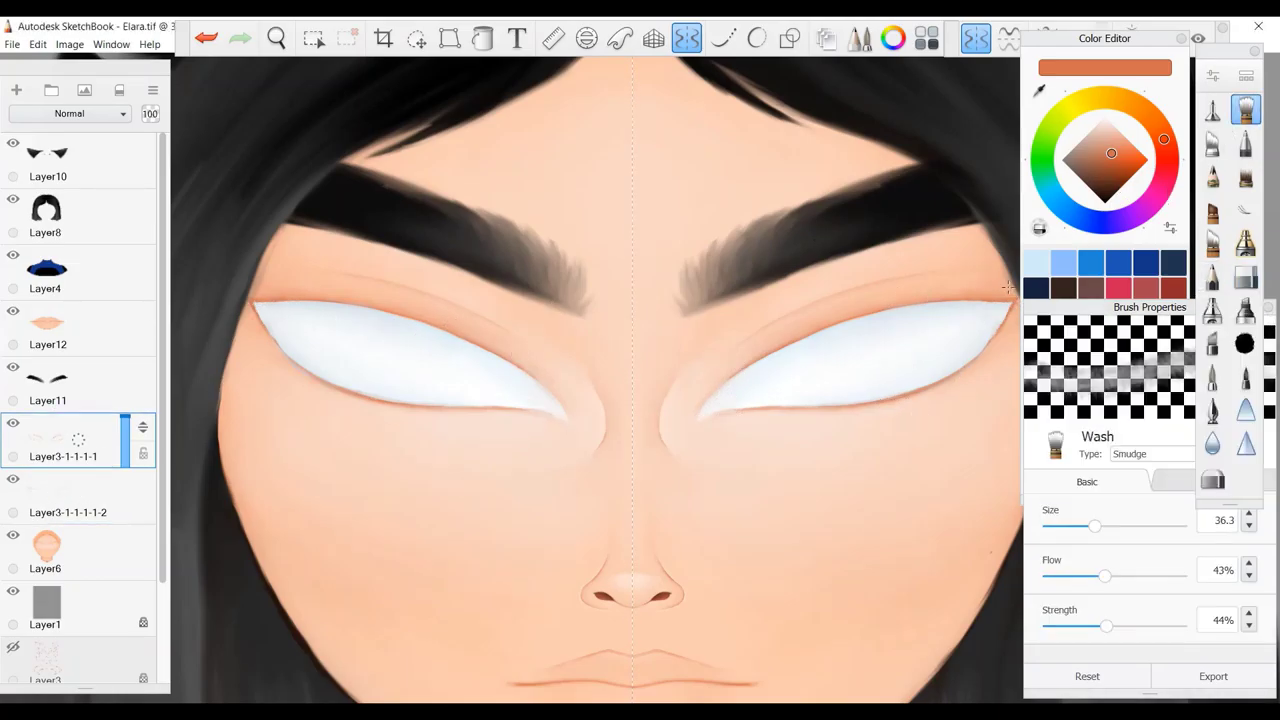
# Add a layer above Layer3-1-1-1-1 and create symmetrical solid mid-grey iris circles over both eyes, using the Felt Pen at size 4.6.
pyautogui.hotkey('ctrl', 'shift', 'n')
pyautogui.click(1175, 431)
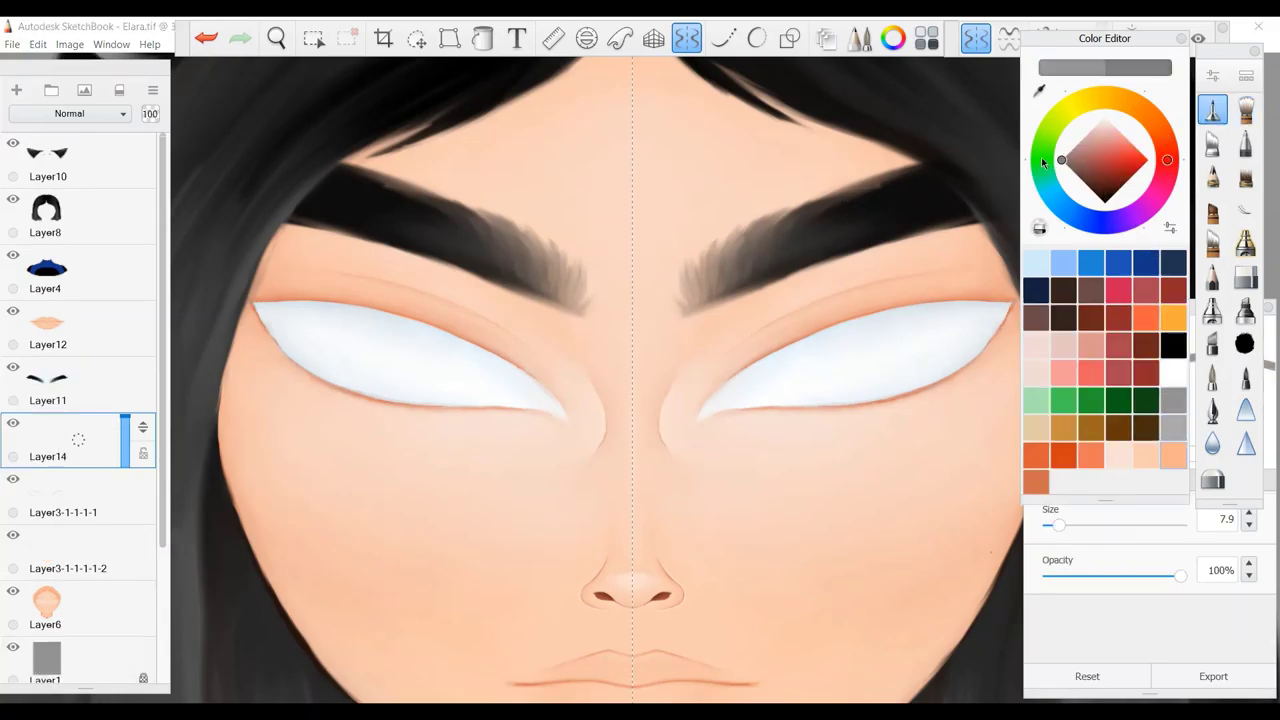
pyautogui.moveTo(1055, 529); pyautogui.dragTo(1050, 527)
pyautogui.press('o')
pyautogui.moveTo(861, 358); pyautogui.dragTo(915, 422)
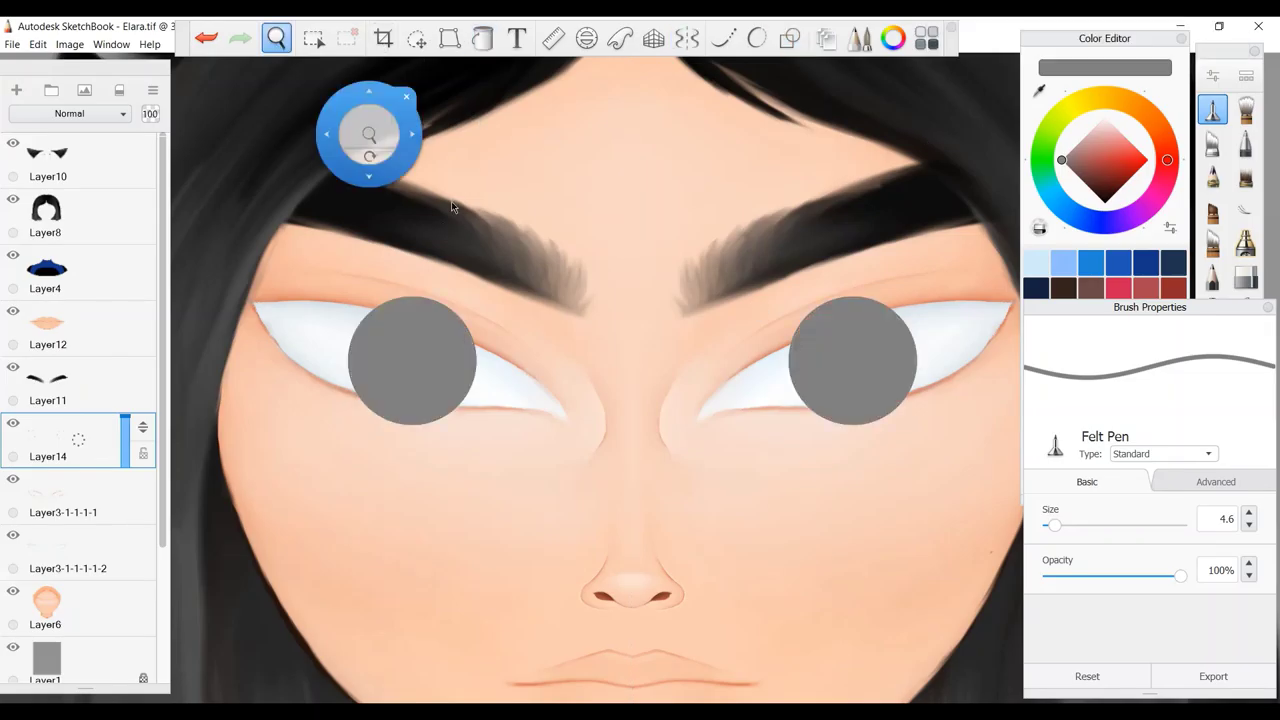
# Try to trim the grey iris circles to the upper and lower eyelid edges with the Hard Eraser at size 51.0.
pyautogui.moveTo(366, 129); pyautogui.dragTo(400, 135)
pyautogui.press('e')
pyautogui.moveTo(875, 302); pyautogui.dragTo(789, 326)
pyautogui.moveTo(820, 395); pyautogui.dragTo(905, 395)
pyautogui.moveTo(360, 190); pyautogui.dragTo(380, 196)
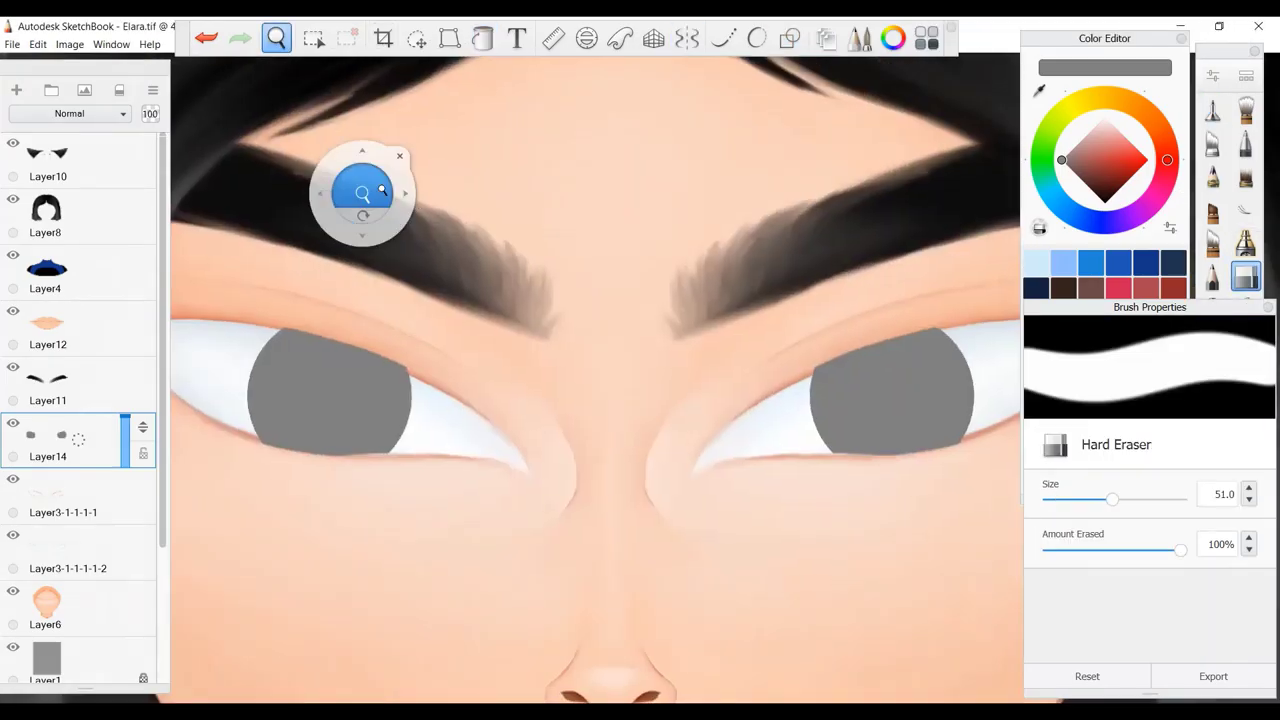
pyautogui.hotkey('ctrl', 'z')
pyautogui.hotkey('ctrl', 'z')
# Fill the inside of both iris circles with a lighter grey using the Felt Pen at size 31.1, leaving a darker rim.
pyautogui.click(1212, 108)
pyautogui.click(1079, 140)
pyautogui.click(830, 372)
pyautogui.moveTo(830, 372); pyautogui.dragTo(860, 400)
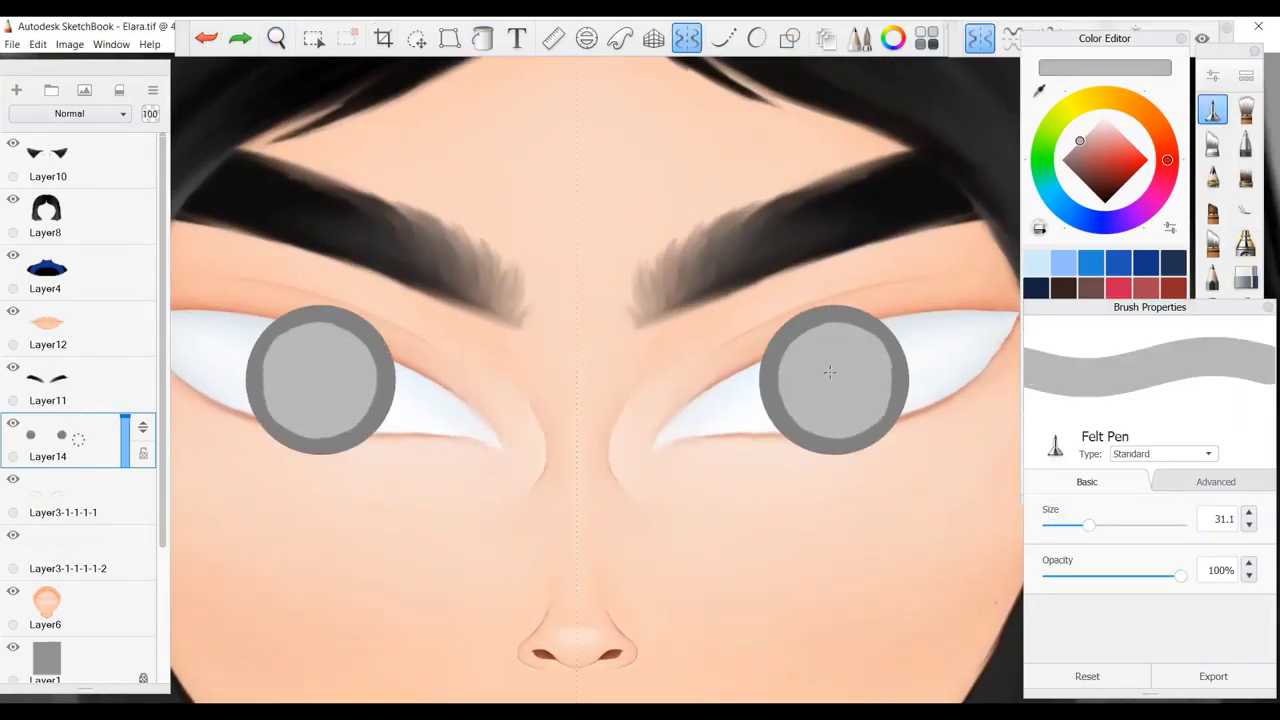
# Blend the light grey iris fill into the darker rim symmetrically with the Wash brush at size 44.1.
pyautogui.click(1245, 108)
pyautogui.moveTo(776, 360)
pyautogui.mouseDown()
pyautogui.moveTo(834, 427)
pyautogui.moveTo(864, 419)
pyautogui.moveTo(887, 389)
pyautogui.moveTo(778, 380)
pyautogui.moveTo(798, 341)
pyautogui.moveTo(838, 332)
pyautogui.mouseUp()
pyautogui.moveTo(814, 406)
pyautogui.mouseDown()
pyautogui.moveTo(845, 420)
pyautogui.moveTo(890, 387)
pyautogui.moveTo(876, 346)
pyautogui.mouseUp()
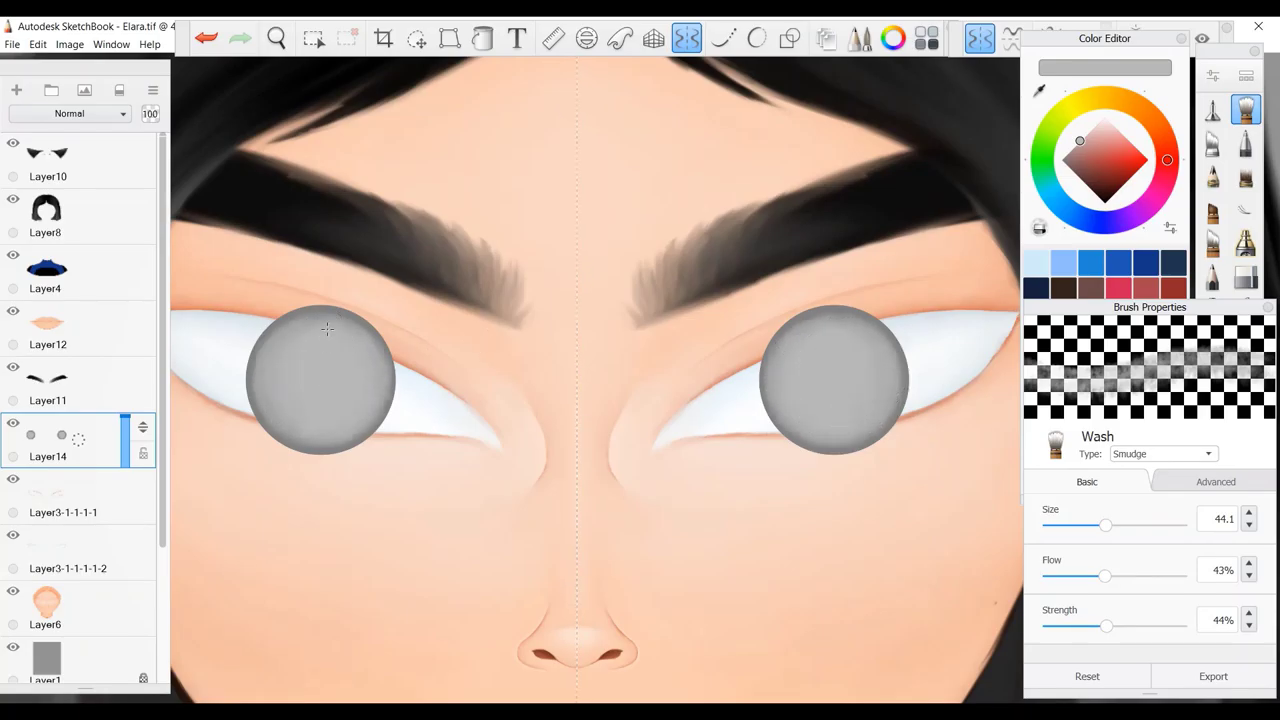
# Paint an even lighter grey centre in both irises and blend it outward with the Wash brush at sizes 62.9, 53.8 and 80.9.
pyautogui.moveTo(810, 360)
pyautogui.mouseDown()
pyautogui.moveTo(850, 400)
pyautogui.moveTo(825, 382)
pyautogui.moveTo(846, 380)
pyautogui.moveTo(811, 349)
pyautogui.moveTo(834, 409)
pyautogui.moveTo(866, 426)
pyautogui.mouseUp()
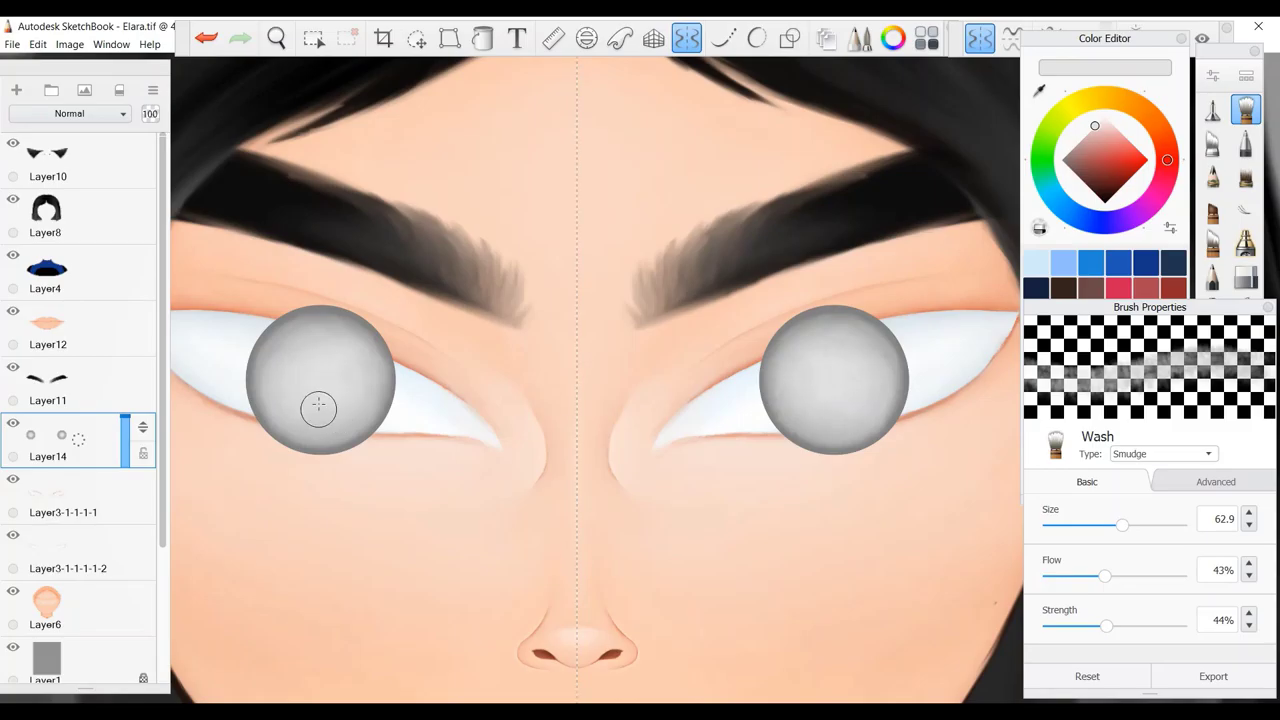
pyautogui.moveTo(1122, 524); pyautogui.dragTo(1116, 524)
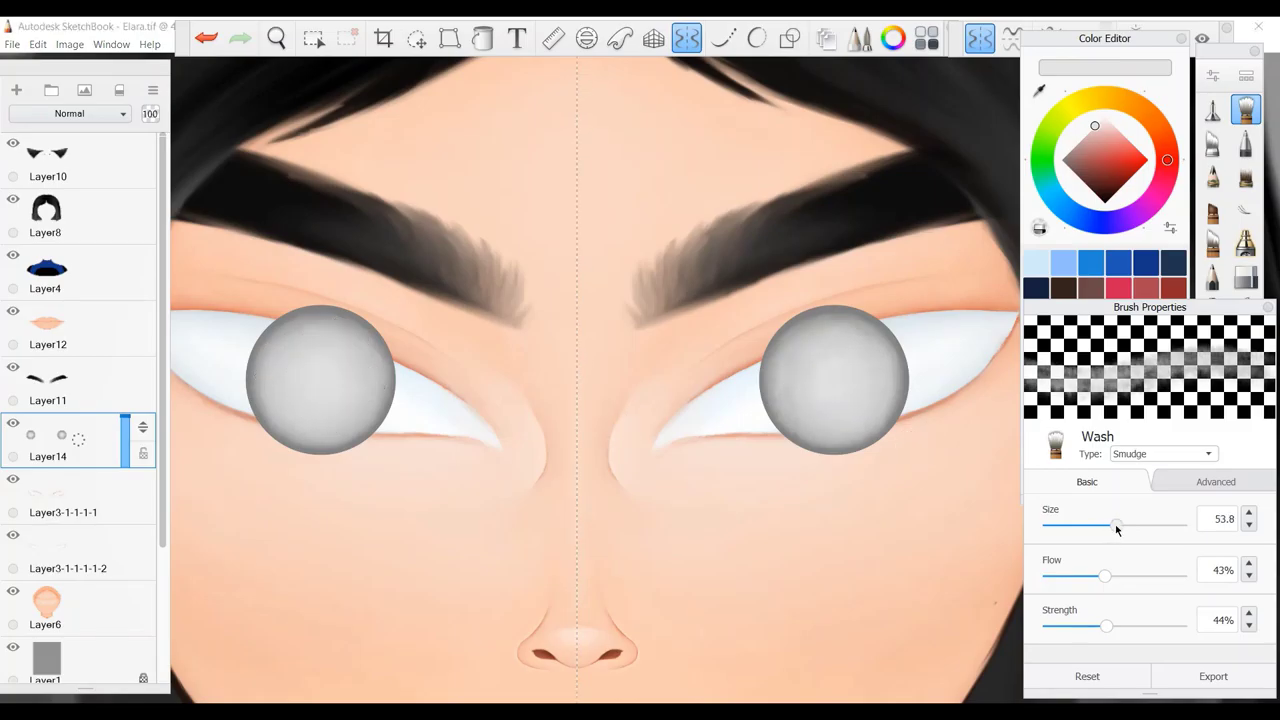
pyautogui.moveTo(737, 405); pyautogui.dragTo(814, 421)
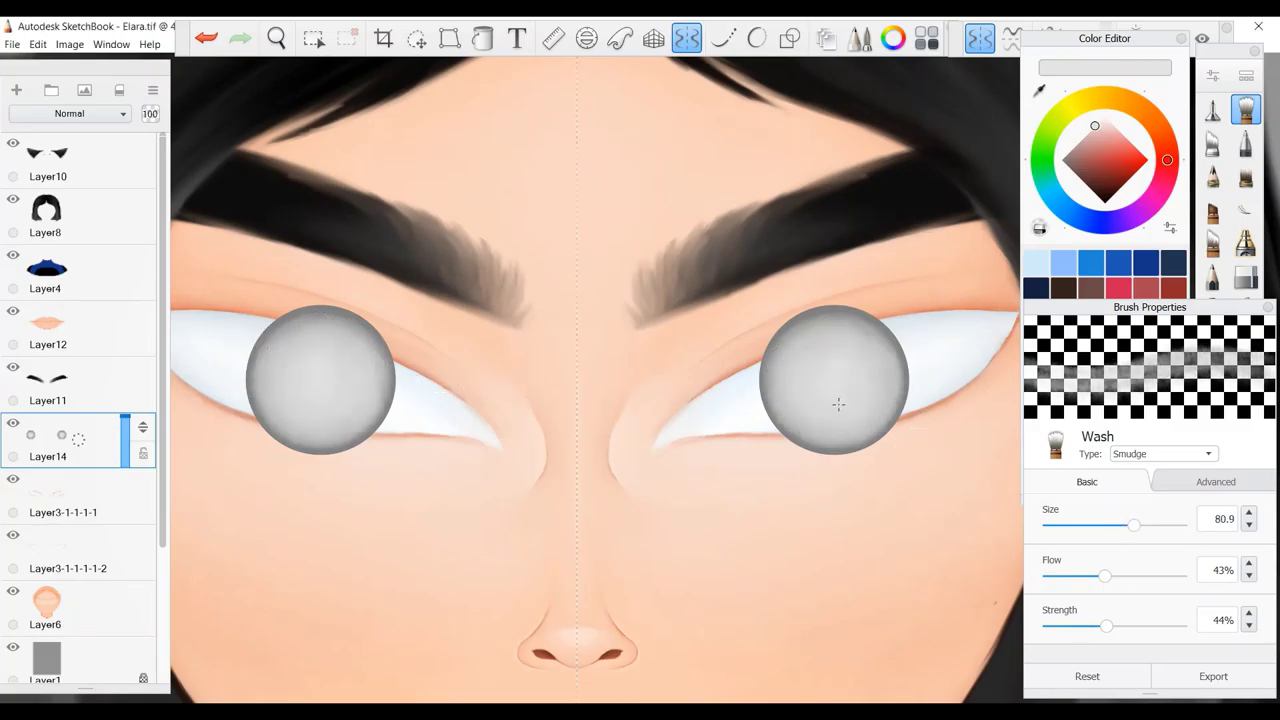
pyautogui.click(1245, 275)
pyautogui.moveTo(856, 316)
pyautogui.mouseDown()
pyautogui.moveTo(780, 322)
pyautogui.moveTo(760, 345)
pyautogui.mouseUp()
pyautogui.click(205, 38)
# Paint round black pupils in the centre of both irises with the Felt Pen, finishing at size 40.2.
pyautogui.click(1213, 108)
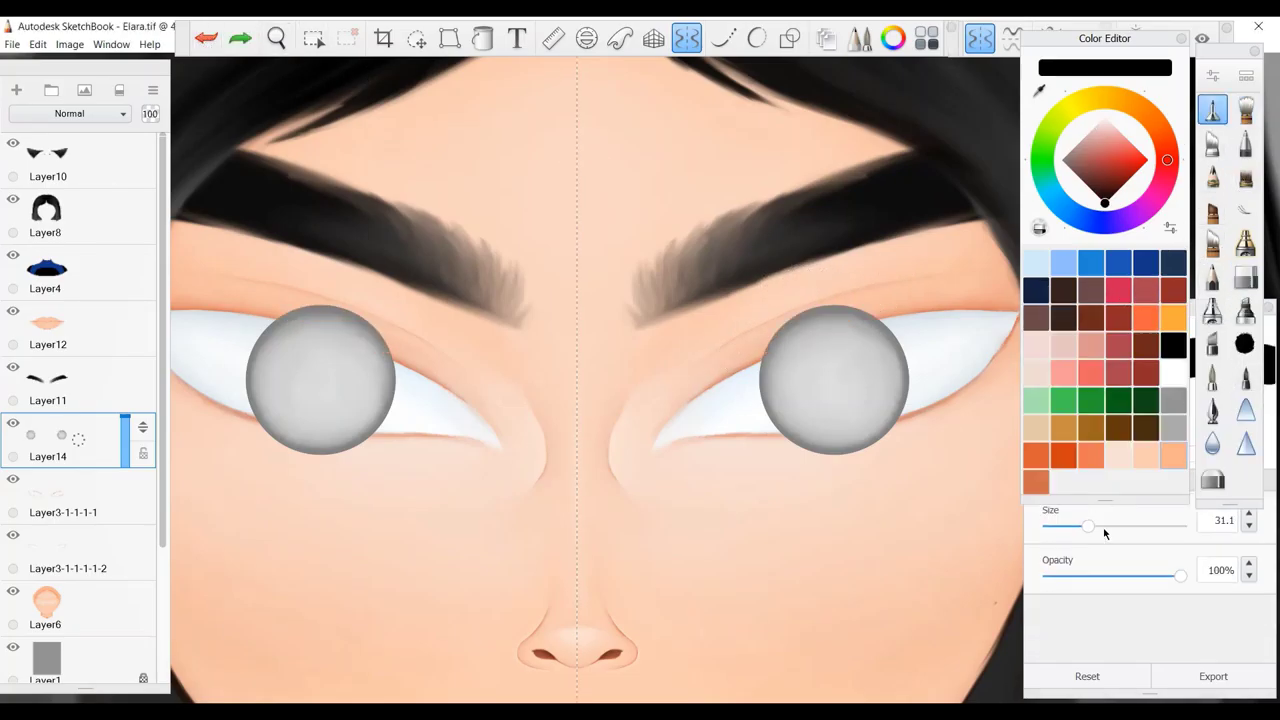
pyautogui.click(834, 380)
pyautogui.click(826, 377)
pyautogui.hotkey('ctrl', 'z')
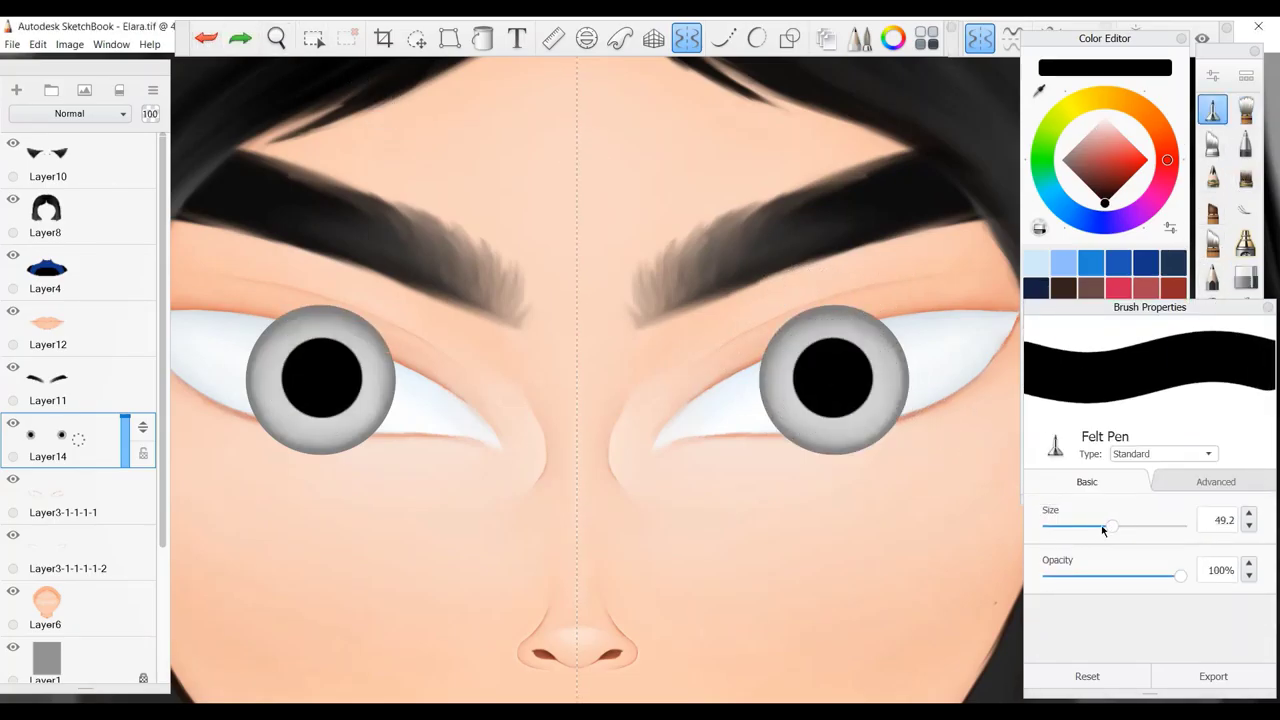
pyautogui.click(894, 431)
pyautogui.click(205, 38)
pyautogui.click(205, 38)
pyautogui.click(831, 377)
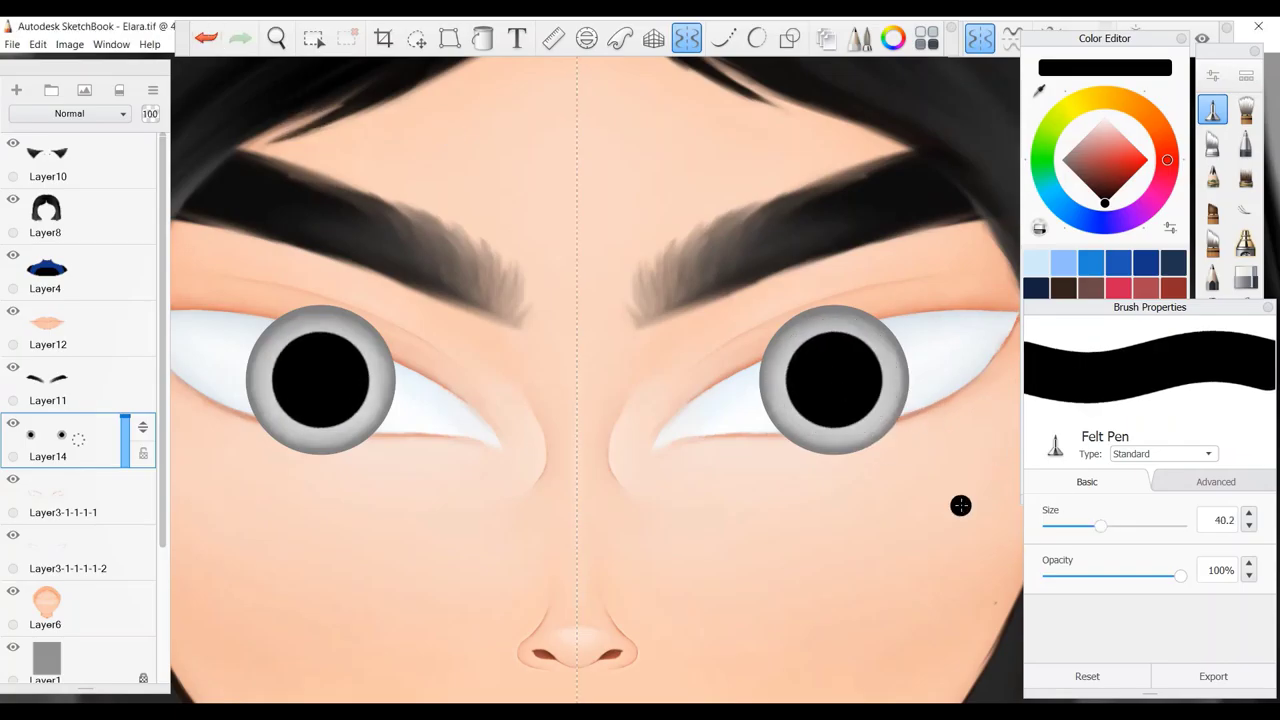
# Trim both irises to the upper and lower eyelid edges with the Hard Eraser and lower the iris layer's opacity to 85%.
pyautogui.click(1245, 275)
pyautogui.moveTo(740, 337); pyautogui.dragTo(890, 315)
pyautogui.moveTo(790, 450); pyautogui.dragTo(895, 436)
pyautogui.scroll(-3, 758, 294)
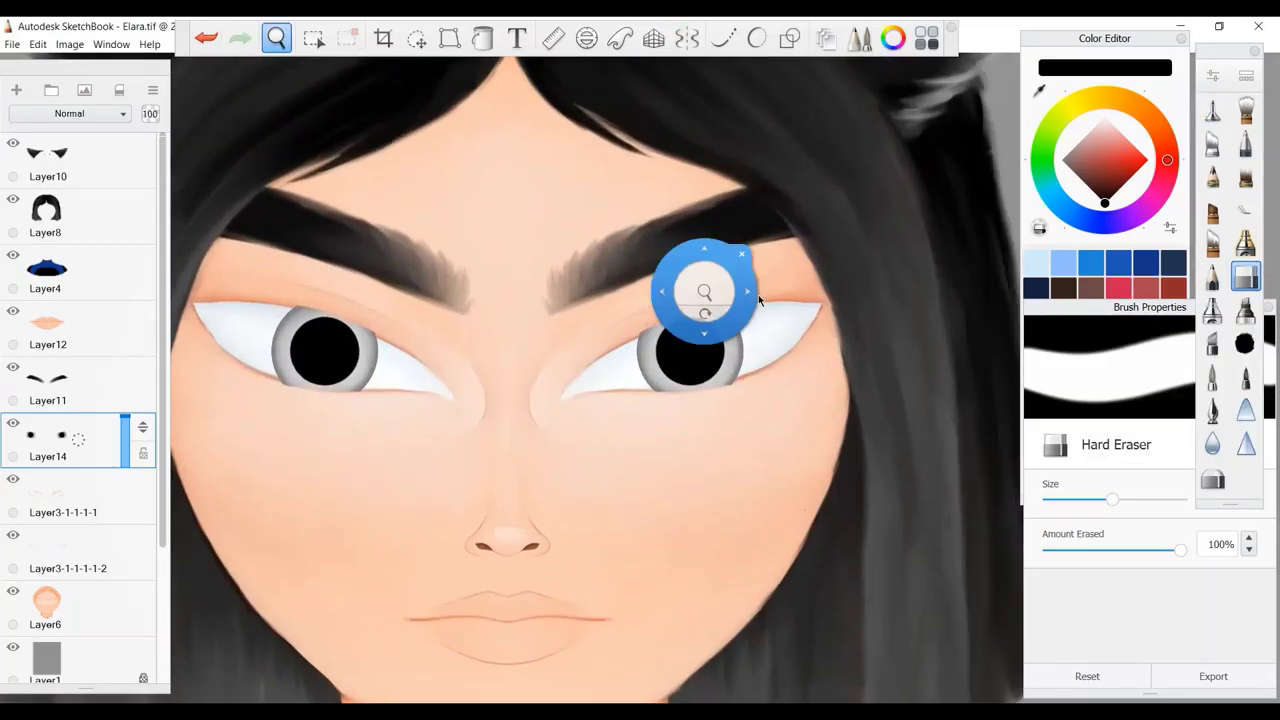
pyautogui.scroll(5, 700, 360)
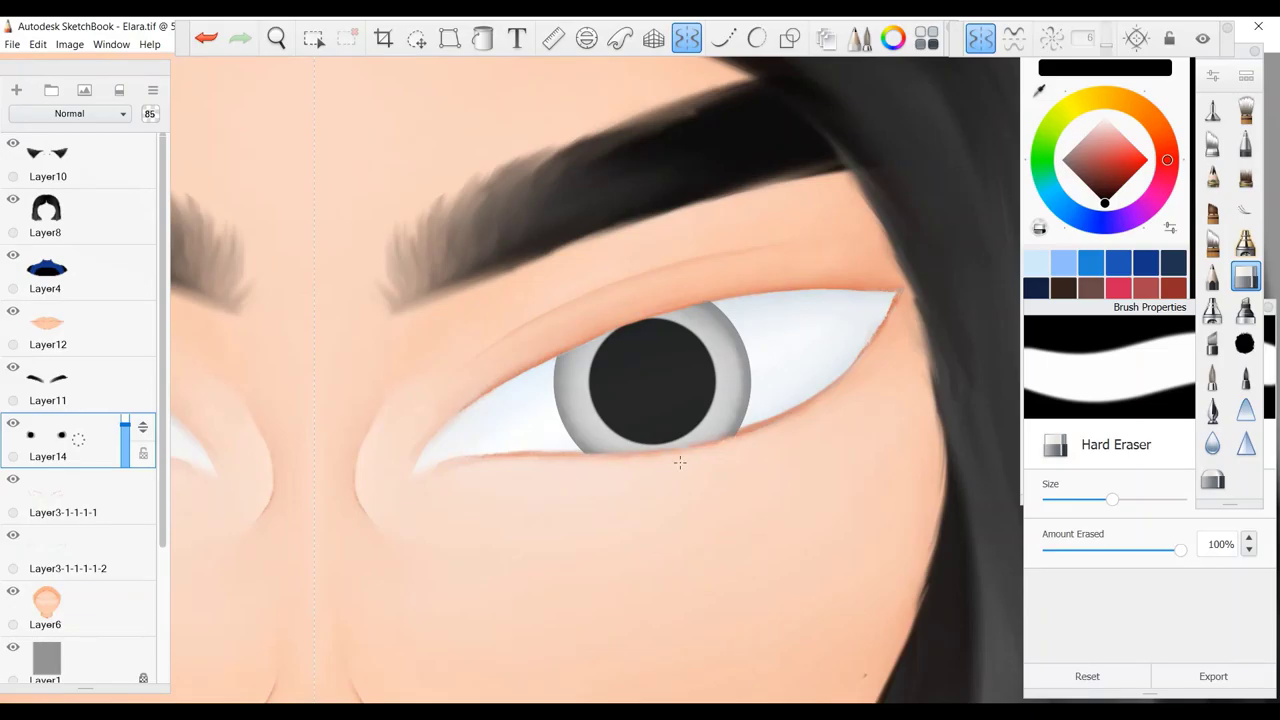
# Merge the two eyelid and eye-white layers beneath the irises and soften the eye edges with the Wash brush at size 40.8.
pyautogui.click(60, 550)
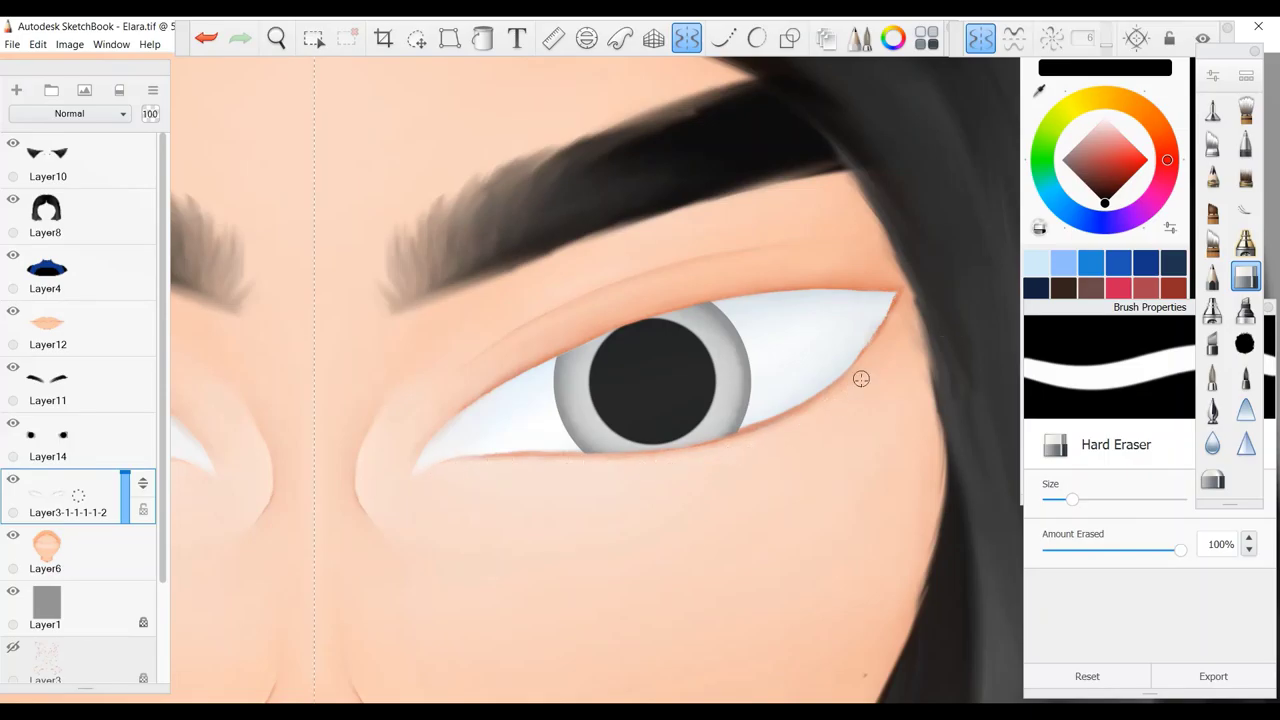
pyautogui.click(1242, 113)
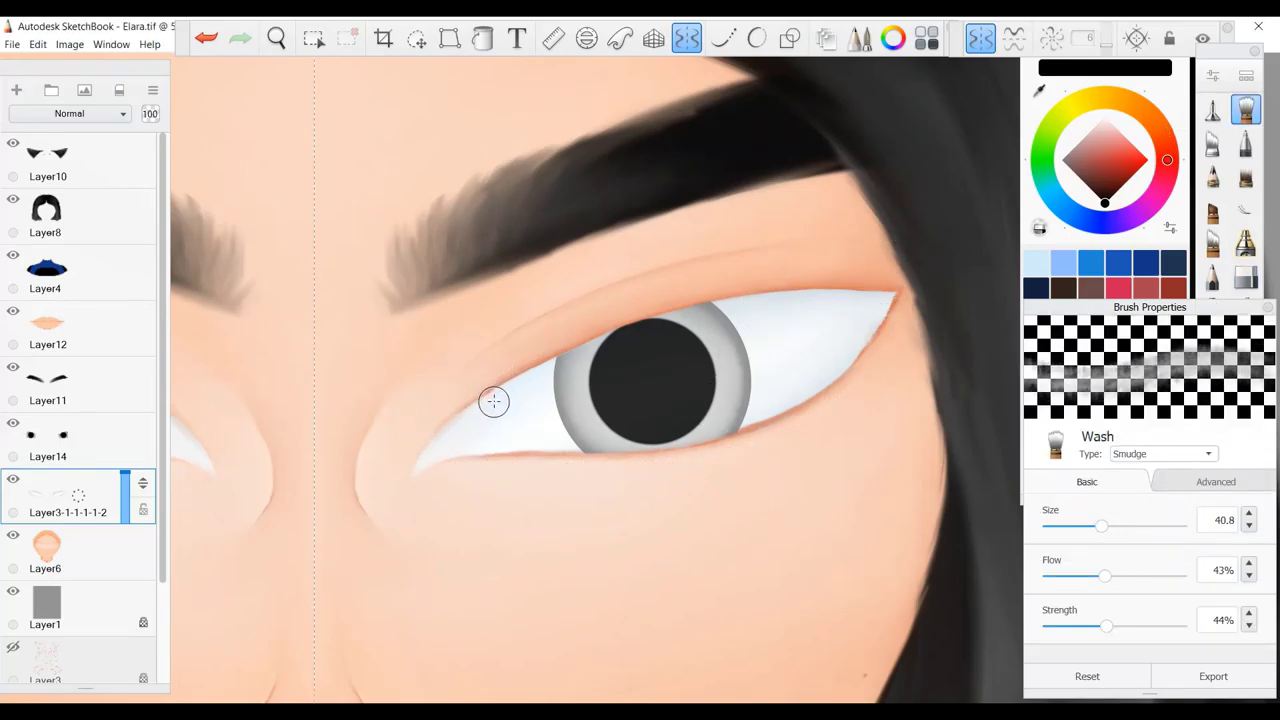
# On a new layer above the irises, paint a black band along both upper eyelids and start smudging it with the Wash brush at size 97.8.
pyautogui.click(16, 90)
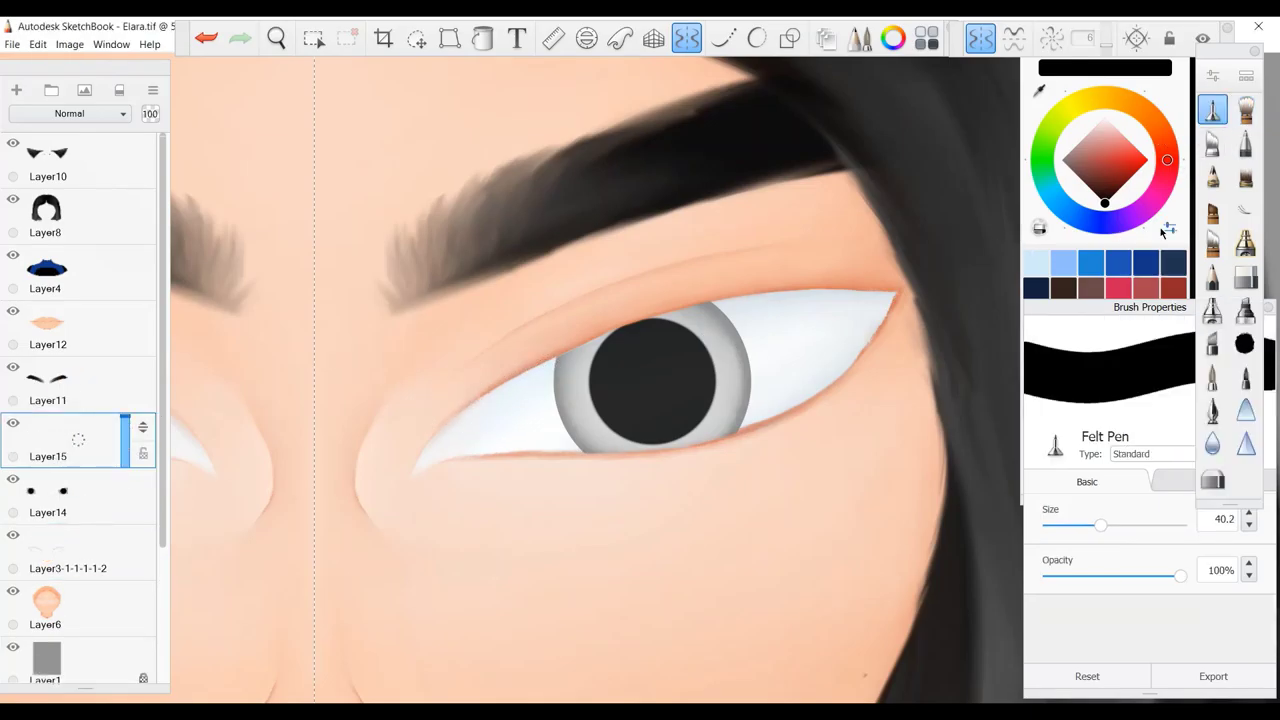
pyautogui.moveTo(840, 290); pyautogui.dragTo(614, 329)
pyautogui.moveTo(1101, 526); pyautogui.dragTo(1145, 524)
pyautogui.moveTo(860, 300)
pyautogui.mouseDown()
pyautogui.moveTo(542, 352)
pyautogui.moveTo(760, 330)
pyautogui.moveTo(500, 360)
pyautogui.moveTo(820, 350)
pyautogui.moveTo(669, 404)
pyautogui.moveTo(771, 314)
pyautogui.moveTo(520, 380)
pyautogui.mouseUp()
# Blend the black eyelid band down into the eye whites with the Wash brush, ending at 35% flow and 36% strength.
pyautogui.moveTo(1104, 576); pyautogui.dragTo(1115, 576)
pyautogui.moveTo(1106, 625); pyautogui.dragTo(1070, 625)
pyautogui.moveTo(673, 367); pyautogui.dragTo(830, 310)
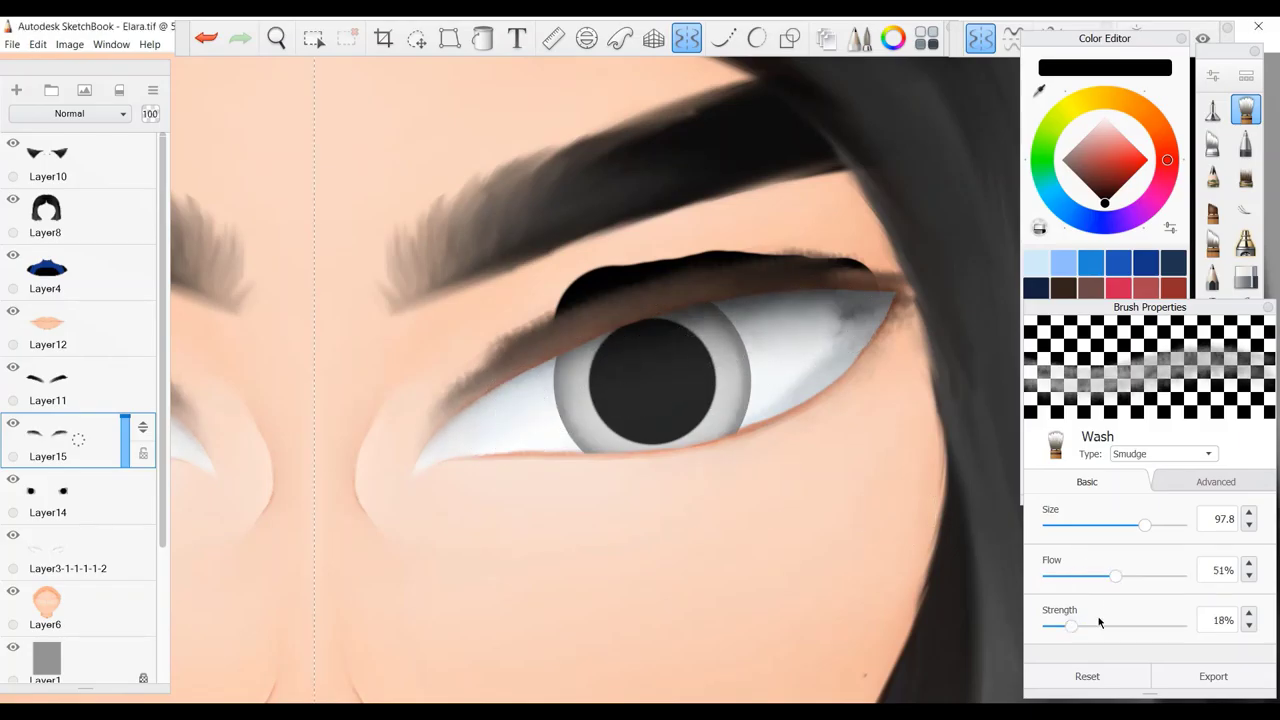
pyautogui.moveTo(1115, 576); pyautogui.dragTo(1094, 576)
pyautogui.moveTo(1070, 625); pyautogui.dragTo(1095, 625)
pyautogui.moveTo(760, 320)
pyautogui.mouseDown()
pyautogui.moveTo(800, 380)
pyautogui.moveTo(774, 337)
pyautogui.mouseUp()
# Erase the smudged black shadow outside the eye outlines with the Hard Eraser, using size 51.0 above the upper lids.
pyautogui.press('e')
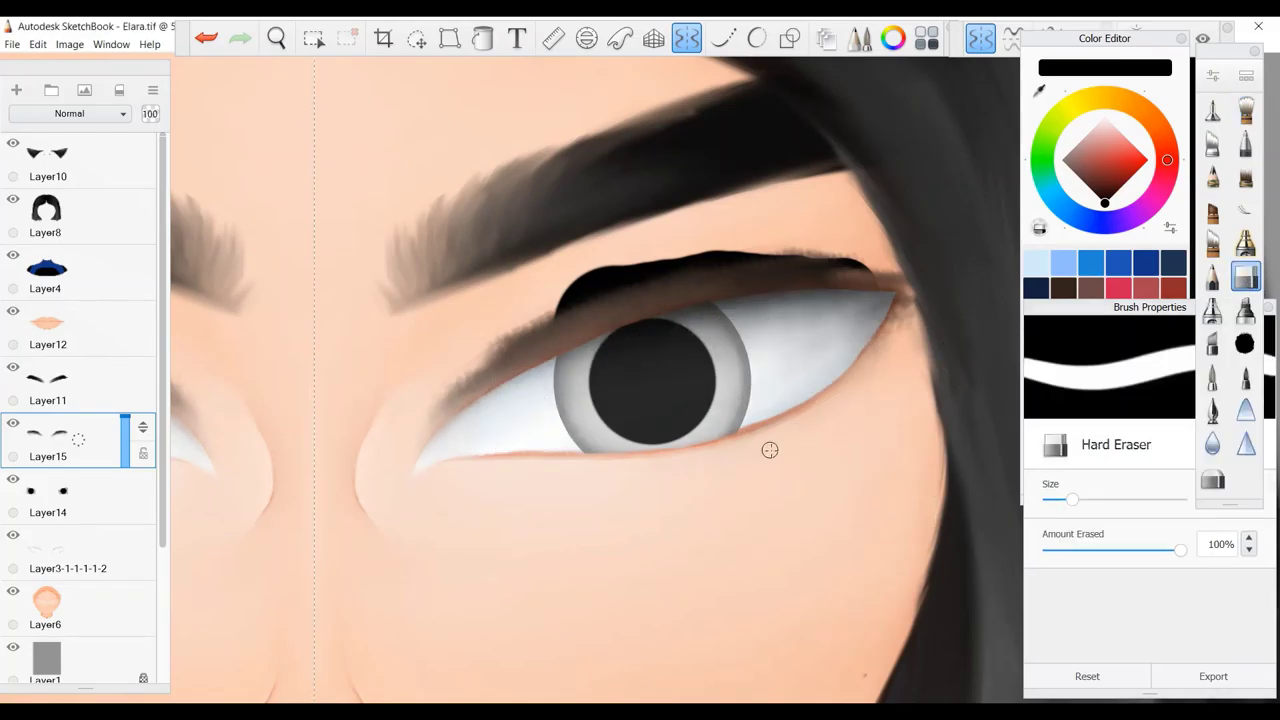
pyautogui.moveTo(905, 300); pyautogui.dragTo(870, 362)
pyautogui.moveTo(408, 416)
pyautogui.mouseDown()
pyautogui.moveTo(480, 337)
pyautogui.moveTo(429, 377)
pyautogui.moveTo(720, 300)
pyautogui.moveTo(880, 357)
pyautogui.moveTo(880, 330)
pyautogui.moveTo(673, 278)
pyautogui.mouseUp()
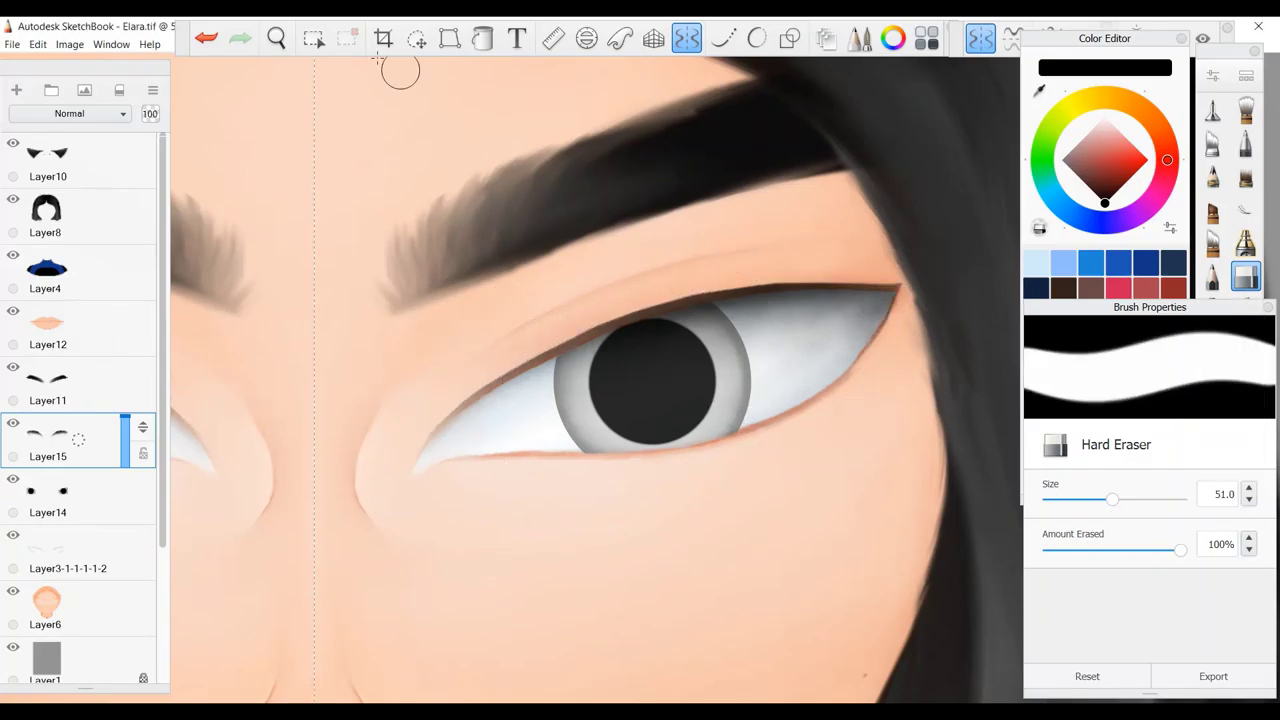
# Add black shading along both lower eyelids and blend it with the Wash brush at size 97.8, 35% flow and 36% strength.
pyautogui.scroll(-5, 400, 70)
pyautogui.scroll(4, 714, 391)
pyautogui.click(1245, 110)
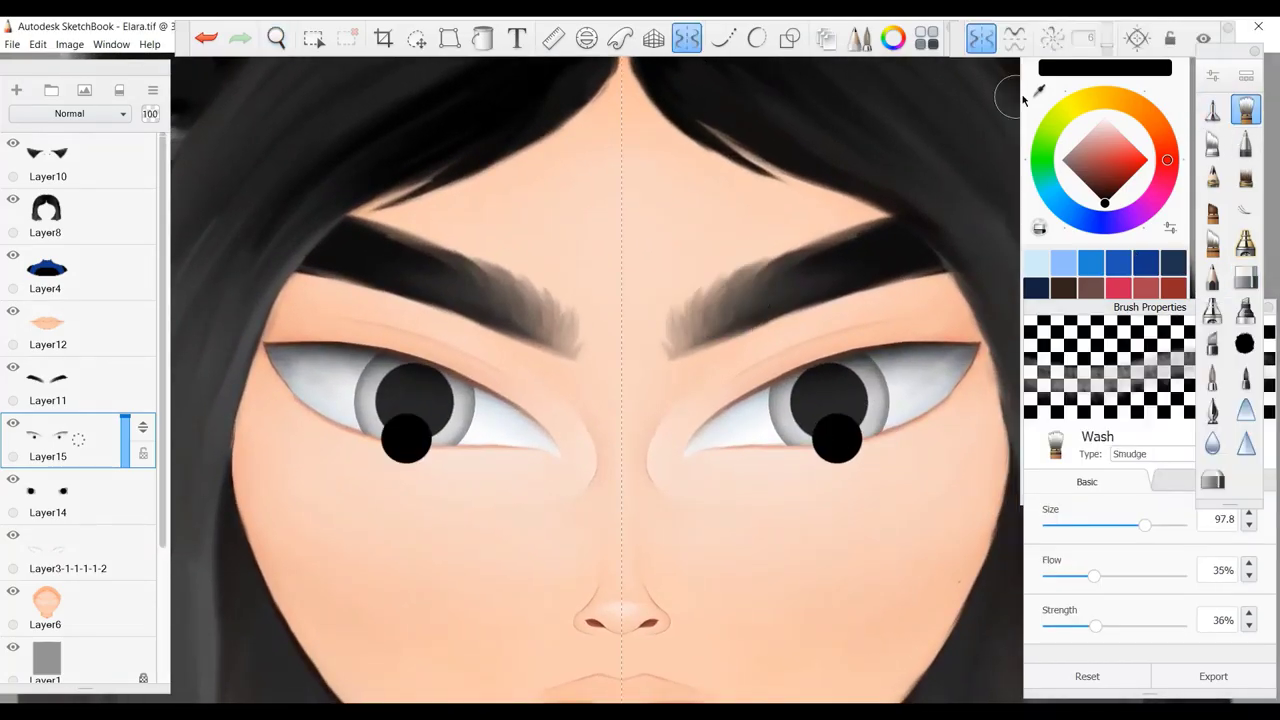
pyautogui.click(1245, 146)
pyautogui.click(1245, 110)
pyautogui.moveTo(740, 455)
pyautogui.mouseDown()
pyautogui.moveTo(910, 430)
pyautogui.moveTo(780, 445)
pyautogui.mouseUp()
pyautogui.moveTo(700, 455)
pyautogui.mouseDown()
pyautogui.moveTo(819, 427)
pyautogui.moveTo(783, 430)
pyautogui.moveTo(894, 392)
pyautogui.moveTo(867, 419)
pyautogui.moveTo(923, 397)
pyautogui.moveTo(844, 421)
pyautogui.moveTo(879, 373)
pyautogui.moveTo(937, 380)
pyautogui.mouseUp()
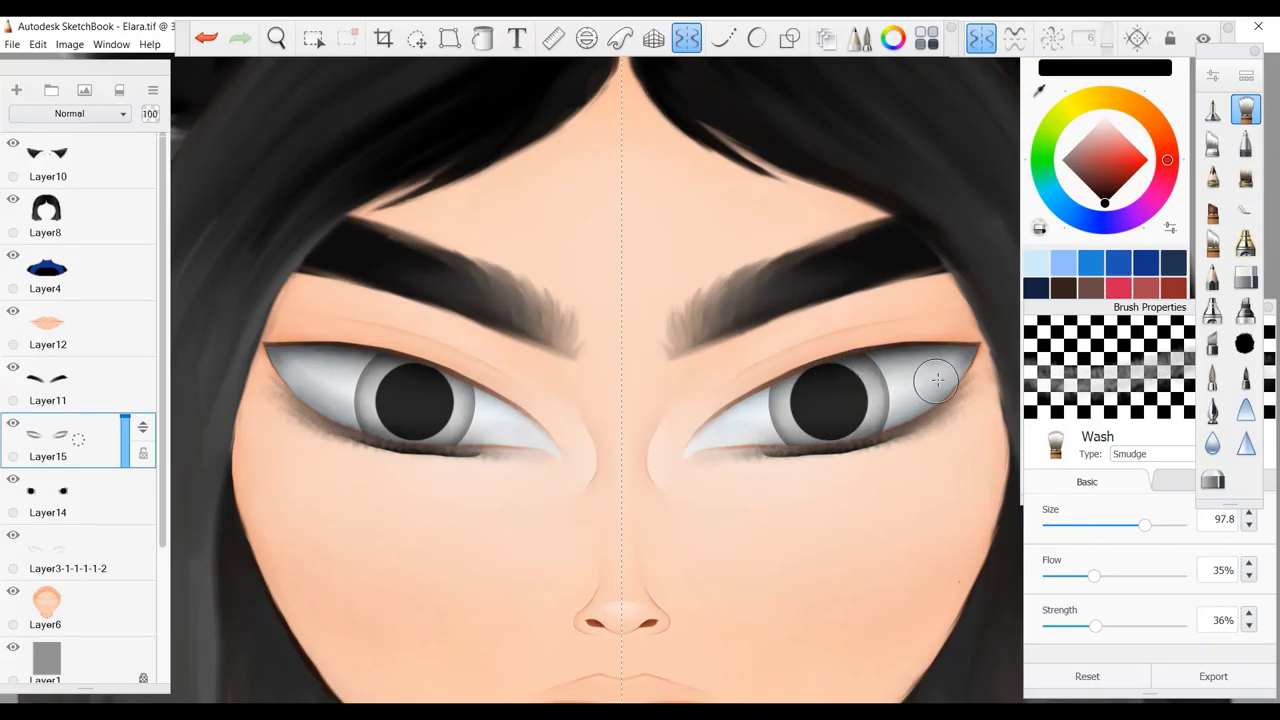
# Trim the dark shading that spills past the lower and upper eyelid edges with the Hard Eraser.
pyautogui.press('e')
pyautogui.moveTo(280, 406)
pyautogui.mouseDown()
pyautogui.moveTo(325, 429)
pyautogui.moveTo(414, 457)
pyautogui.mouseUp()
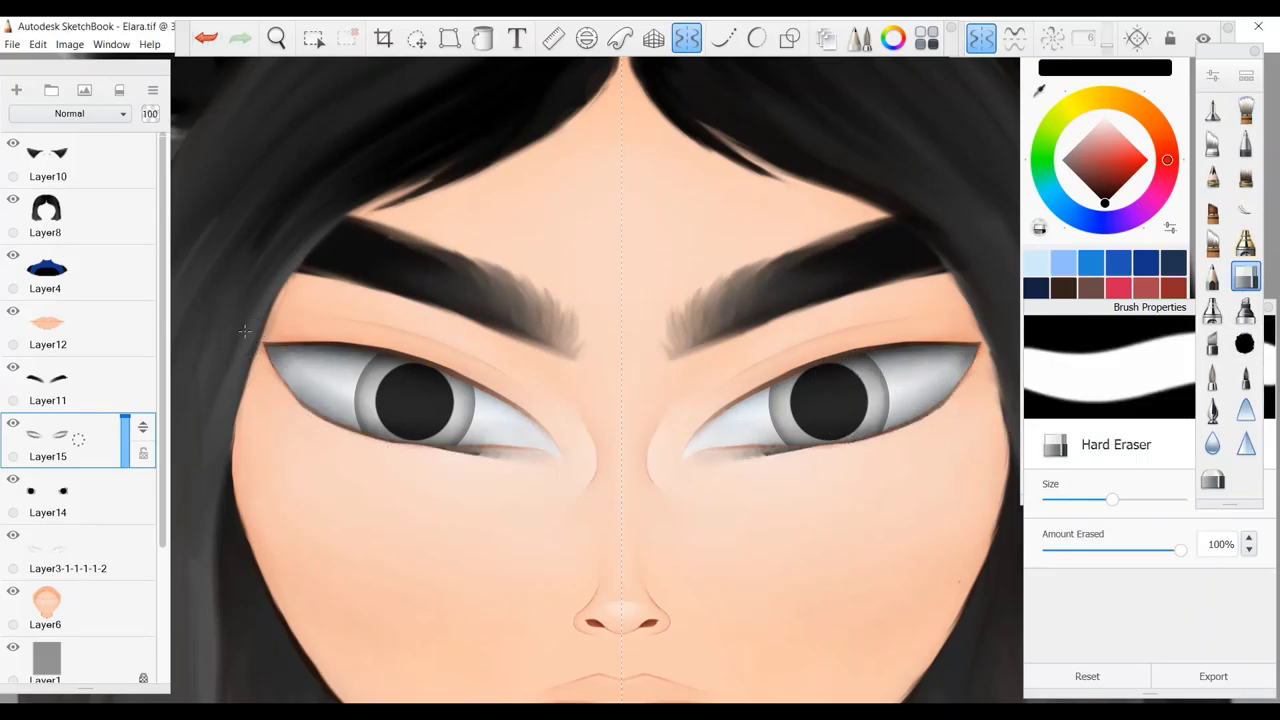
pyautogui.moveTo(262, 345); pyautogui.dragTo(445, 362)
pyautogui.moveTo(415, 457)
pyautogui.mouseDown()
pyautogui.moveTo(540, 458)
pyautogui.moveTo(560, 440)
pyautogui.mouseUp()
# Soften the remaining shading inside both eyes toward the inner corners with the Wash brush at size 56.4.
pyautogui.moveTo(310, 400)
pyautogui.mouseDown()
pyautogui.moveTo(350, 372)
pyautogui.moveTo(534, 440)
pyautogui.mouseUp()
pyautogui.moveTo(345, 400)
pyautogui.mouseDown()
pyautogui.moveTo(320, 373)
pyautogui.moveTo(370, 378)
pyautogui.moveTo(372, 390)
pyautogui.moveTo(315, 361)
pyautogui.moveTo(343, 425)
pyautogui.moveTo(390, 434)
pyautogui.mouseUp()
pyautogui.press('e')
pyautogui.press('[')
pyautogui.press('[')
pyautogui.press('[')
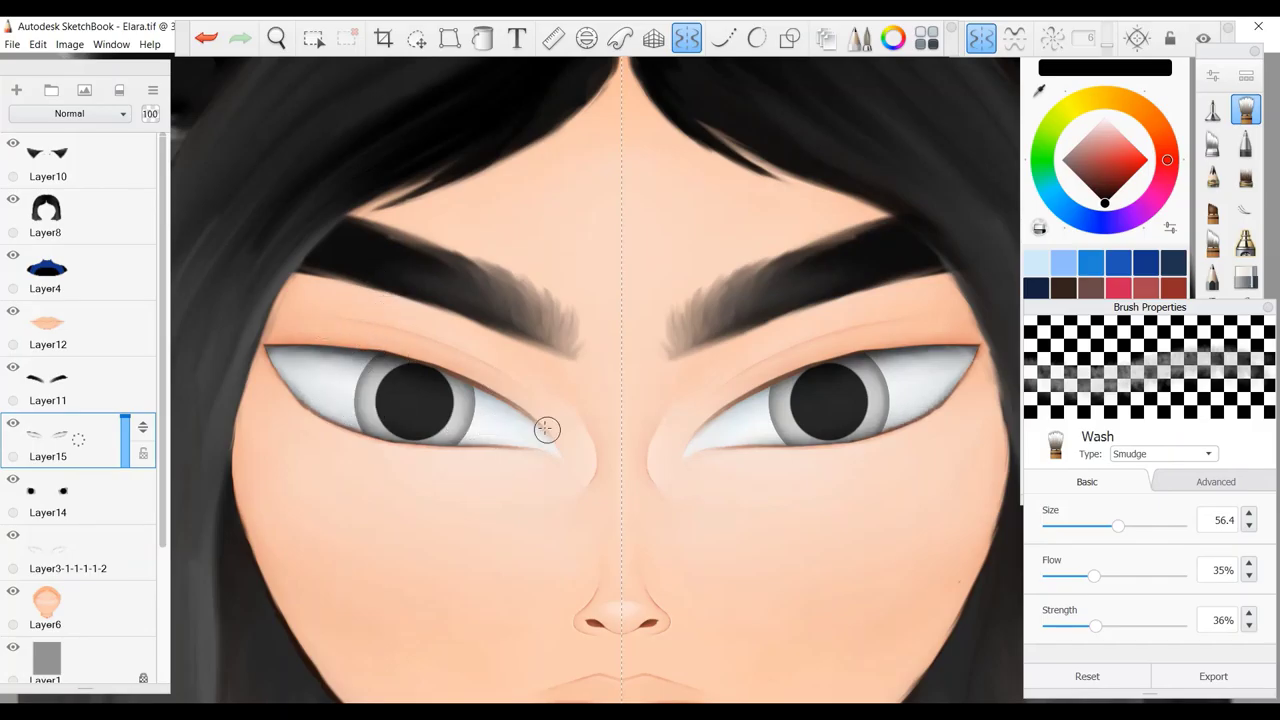
pyautogui.scroll(-1, 482, 243)
pyautogui.scroll(2, 482, 243)
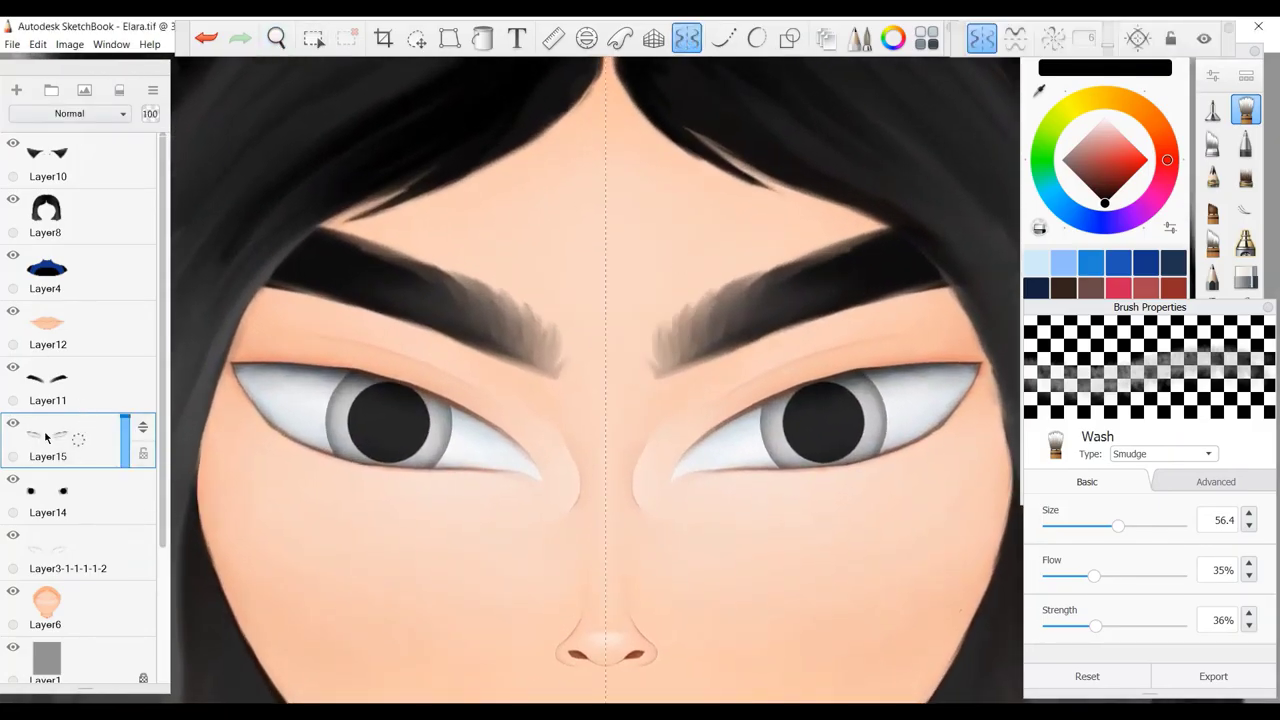
# Merge the eye shading layer into the iris layer and clean up the eyelid edges with the Hard Eraser at size 31.0.
pyautogui.moveTo(48, 440); pyautogui.dragTo(40, 484)
pyautogui.click(1230, 282)
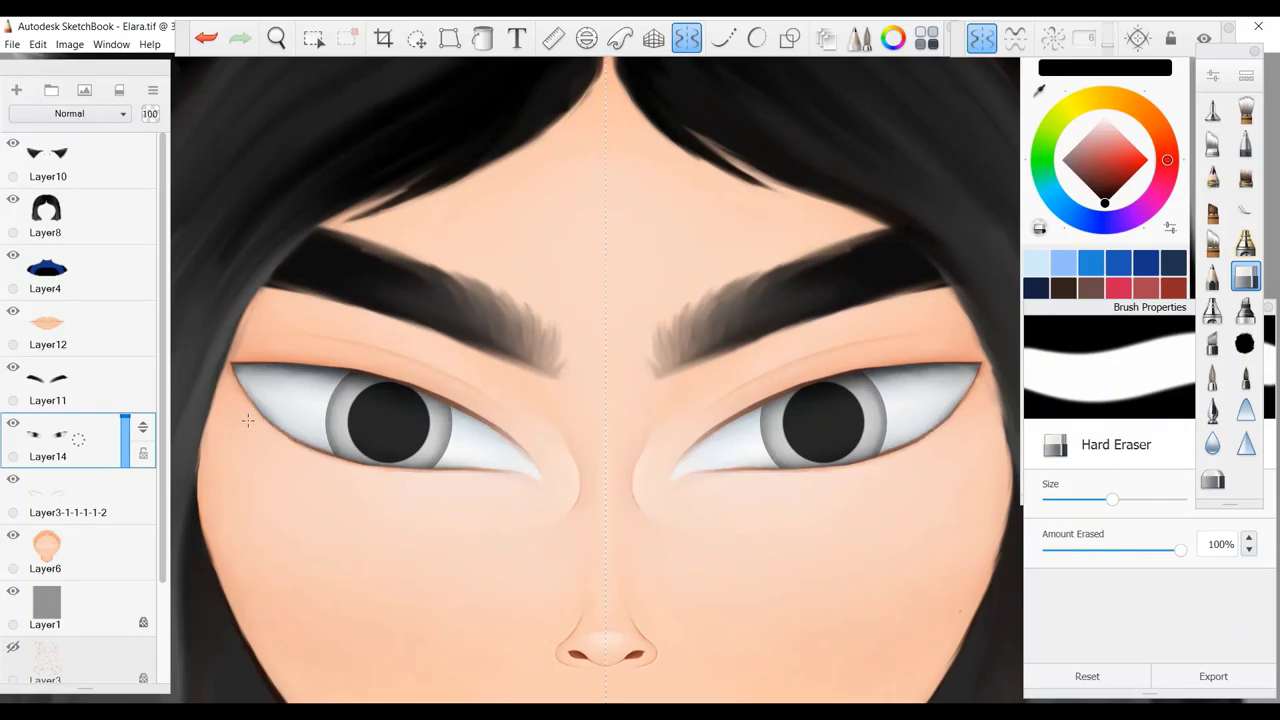
pyautogui.moveTo(247, 420); pyautogui.dragTo(330, 450)
pyautogui.hotkey('ctrl', 'z')
pyautogui.press('[')
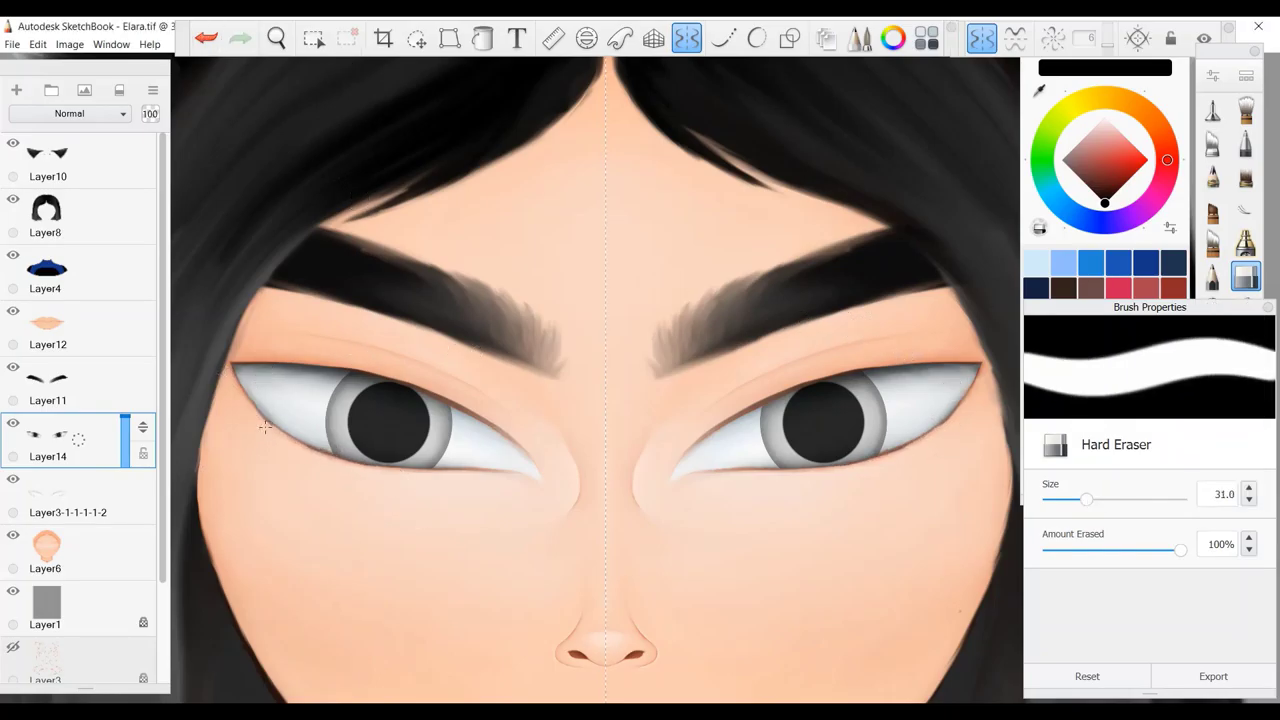
pyautogui.moveTo(412, 376); pyautogui.dragTo(512, 436)
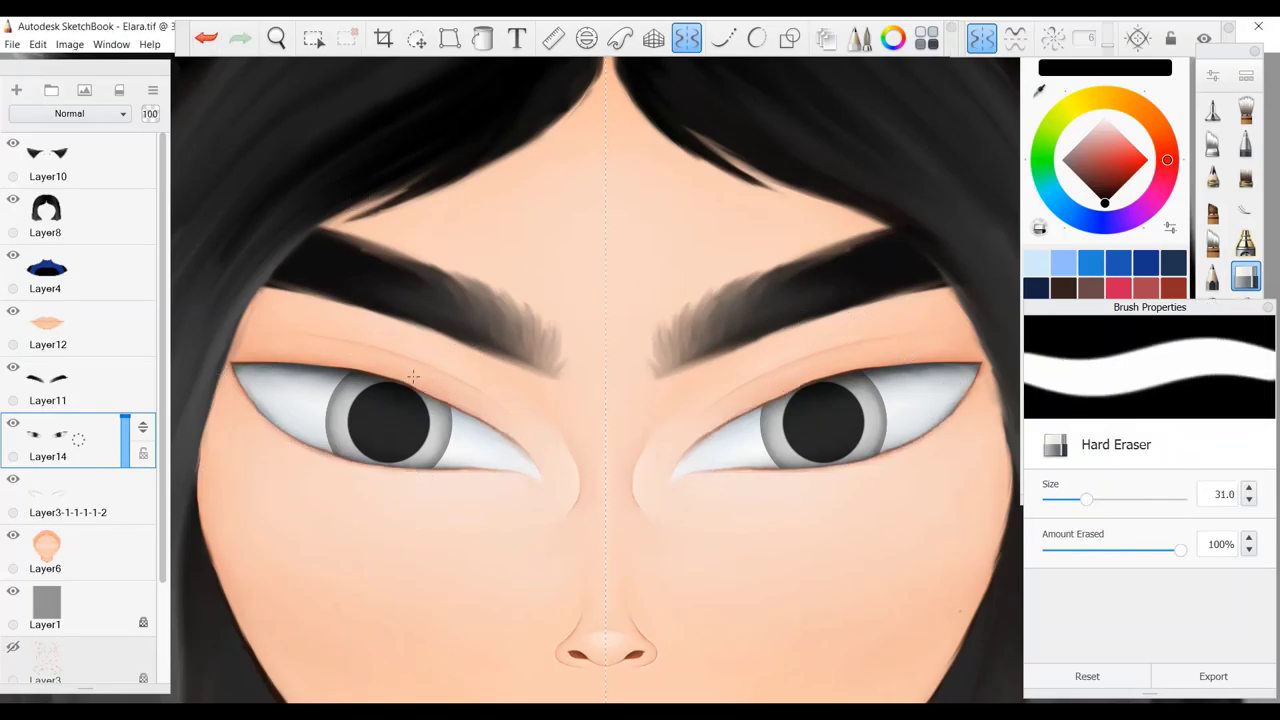
pyautogui.hotkey('ctrl', 'z')
pyautogui.press('e')
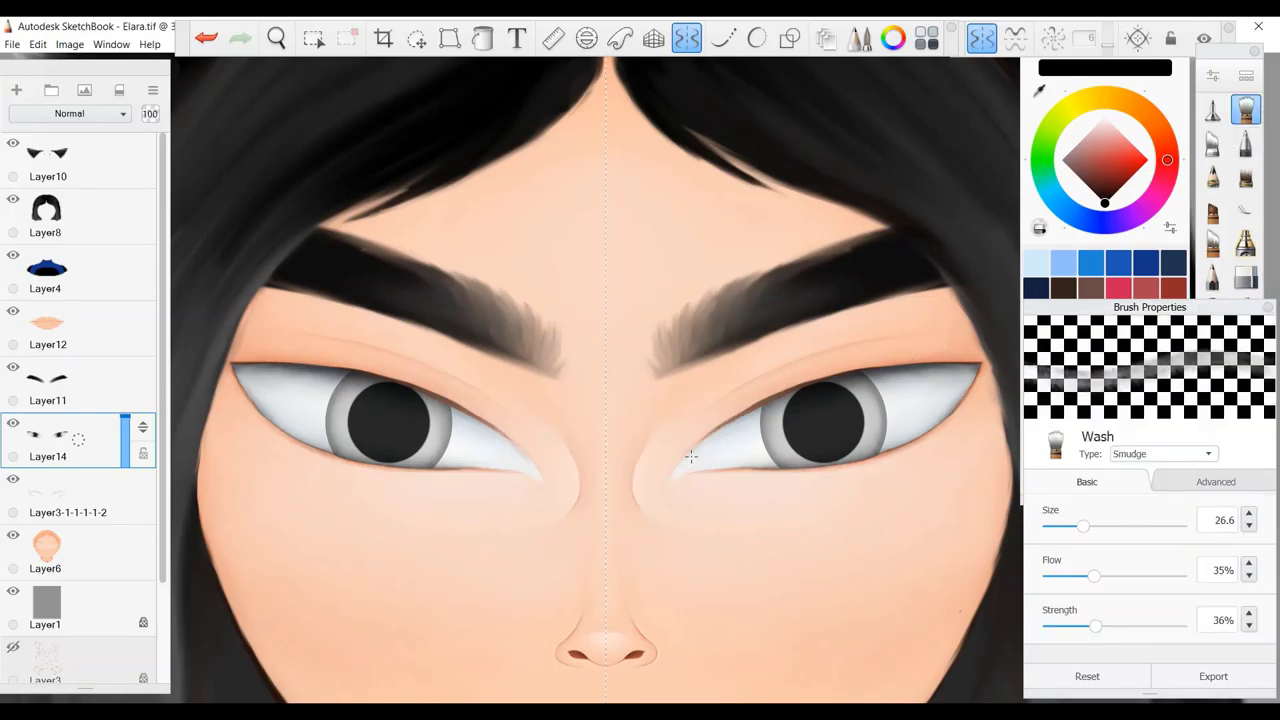
pyautogui.click(210, 39)
# Add a layer beneath the irises and draw reddish-brown strokes above the outer upper eyelids with the Pencil Pal at size 6.6.
pyautogui.click(1212, 176)
pyautogui.click(16, 90)
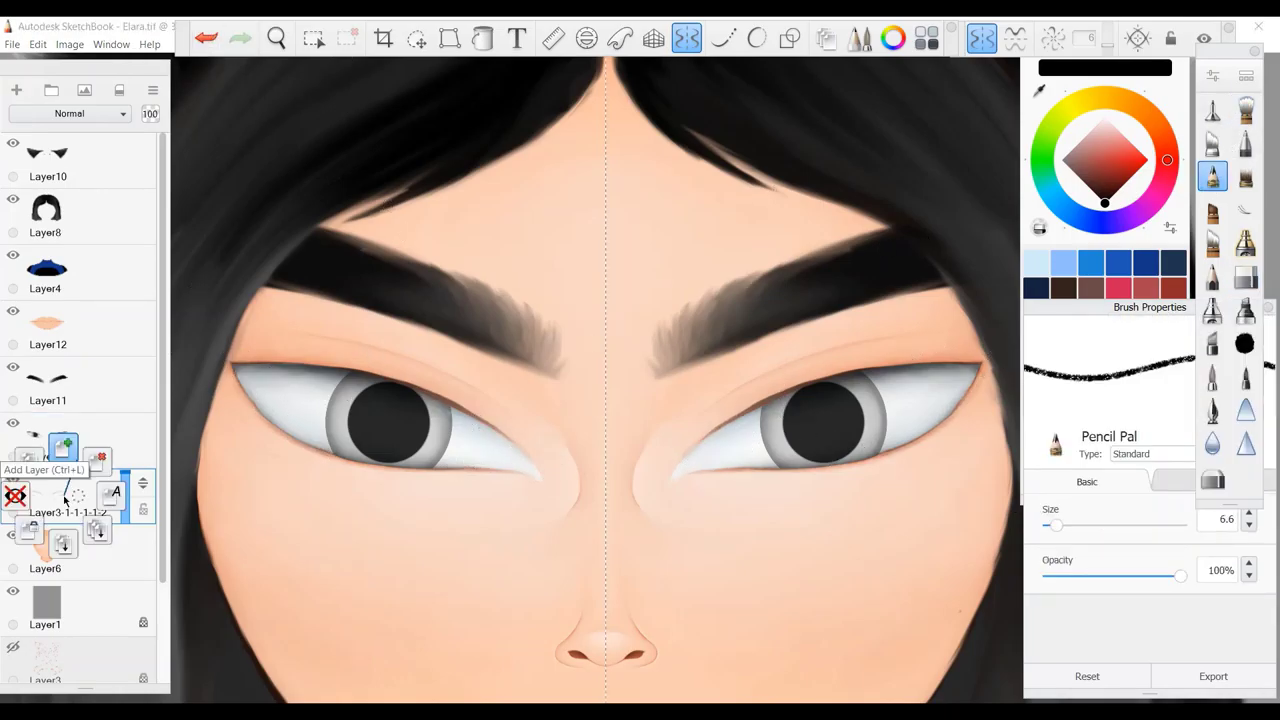
pyautogui.click(1104, 166)
pyautogui.moveTo(228, 354)
pyautogui.mouseDown()
pyautogui.moveTo(433, 395)
pyautogui.moveTo(296, 362)
pyautogui.moveTo(330, 366)
pyautogui.mouseUp()
# Blend the reddish-brown strokes upward across the upper eyelids with the Wash brush at sizes 26.6 and 44.1.
pyautogui.press('e')
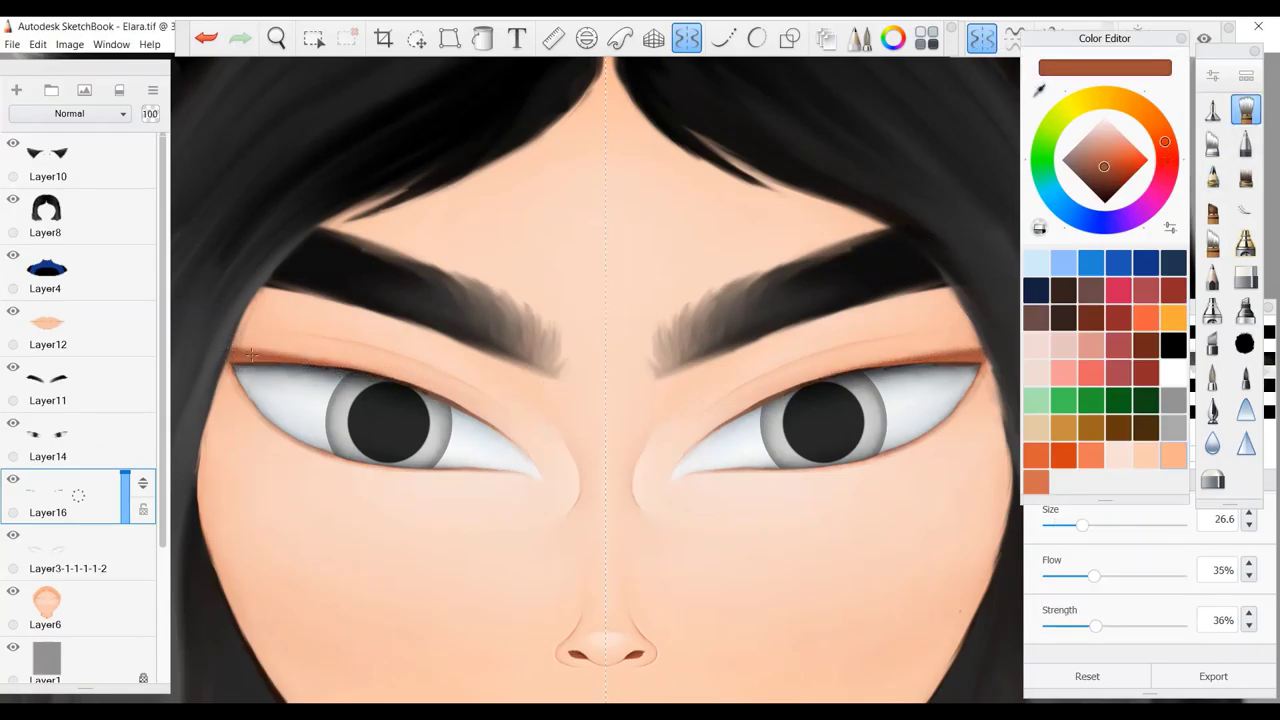
pyautogui.press('e')
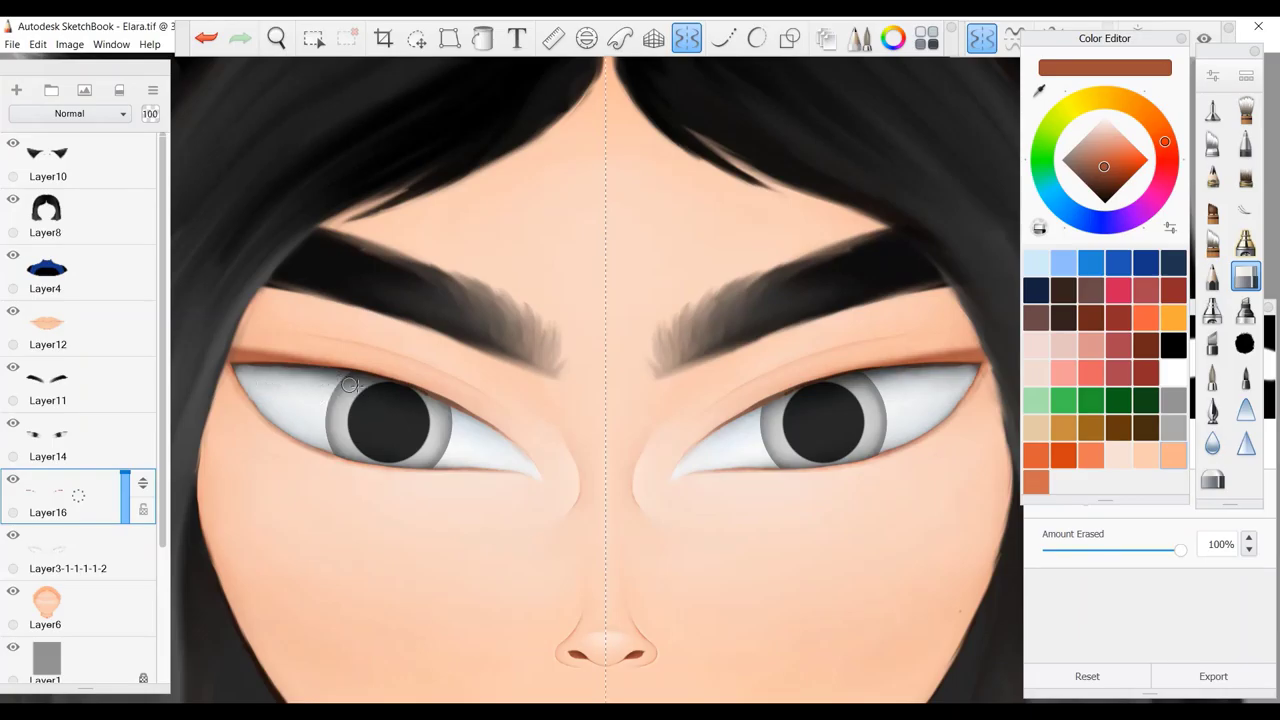
pyautogui.press('e')
pyautogui.moveTo(252, 346); pyautogui.dragTo(371, 362)
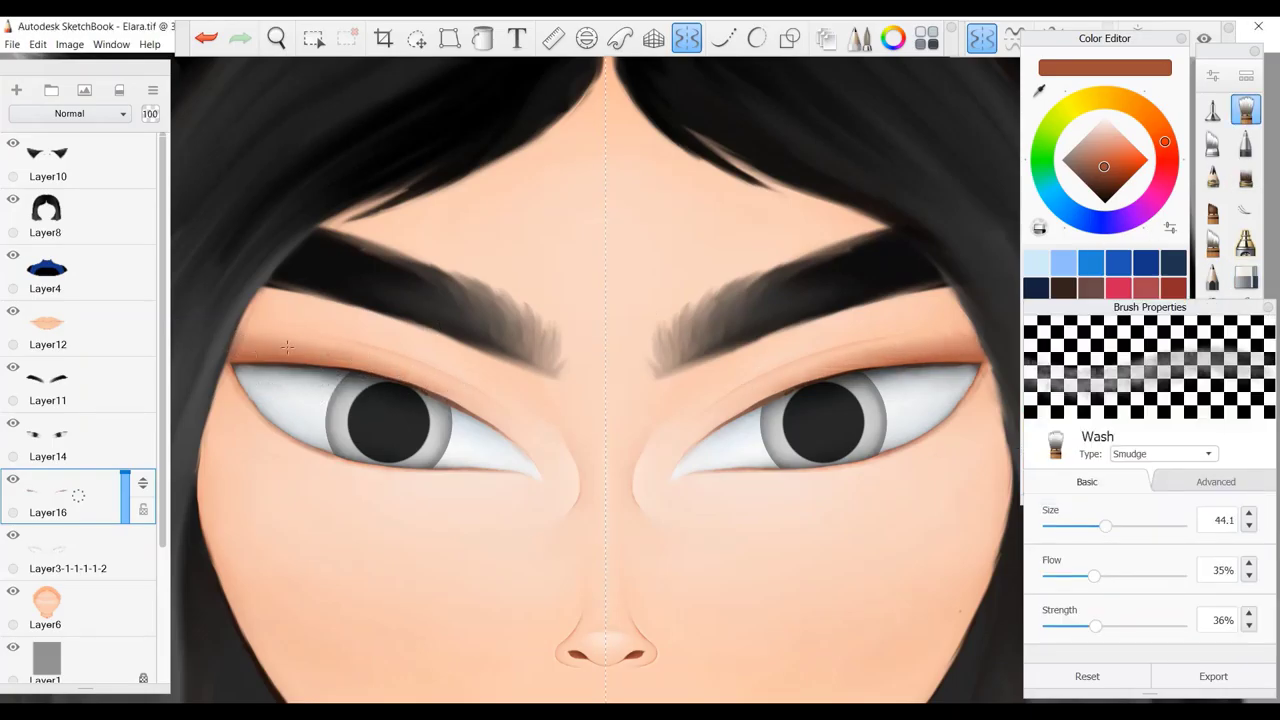
pyautogui.moveTo(242, 396); pyautogui.dragTo(218, 364)
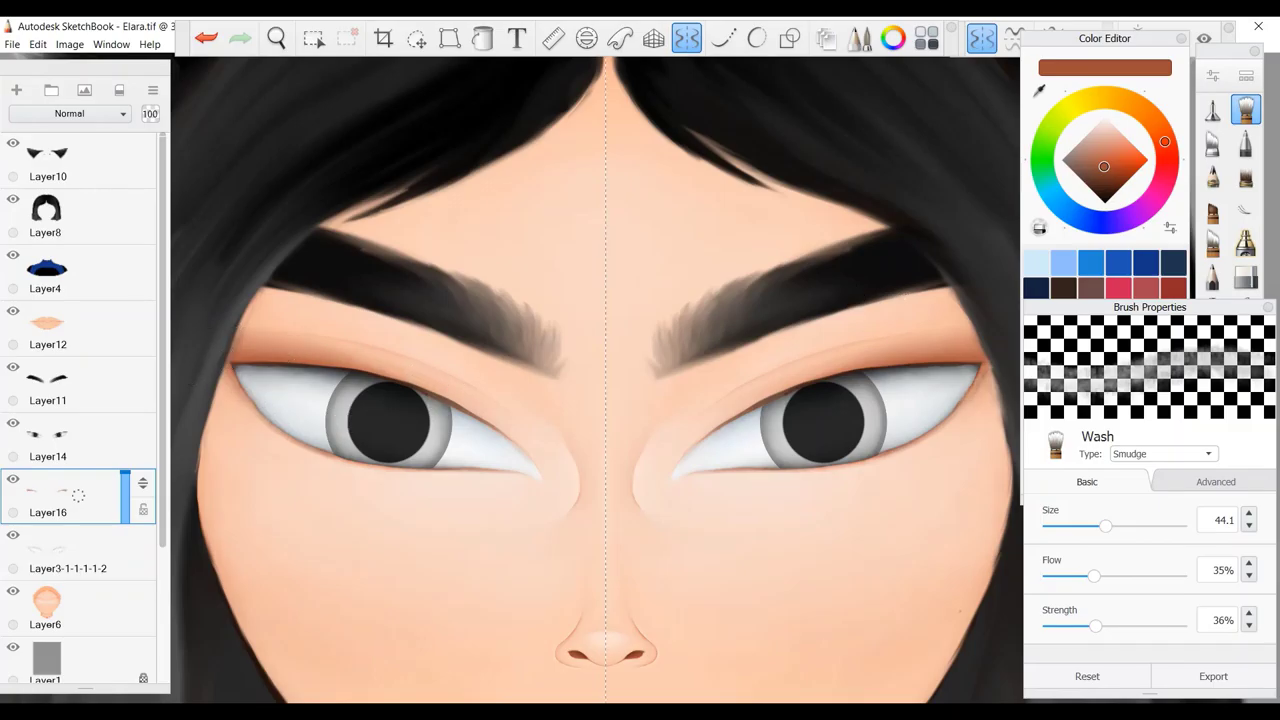
pyautogui.press('e')
# Reduce the opacity of the brown eyelid shading layer to about 57% and merge the eye layers into one.
pyautogui.scroll(-5, 557, 237)
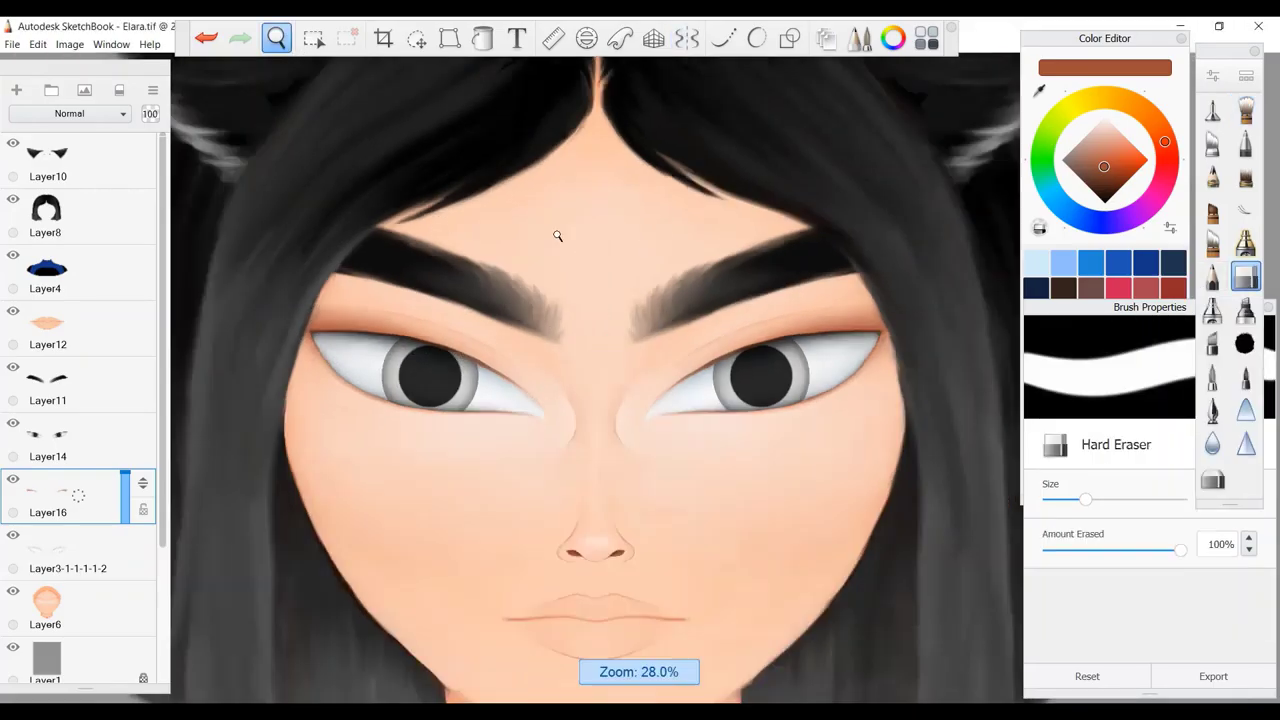
pyautogui.moveTo(614, 223); pyautogui.dragTo(690, 226)
pyautogui.moveTo(125, 474); pyautogui.dragTo(120, 496)
pyautogui.click(70, 495)
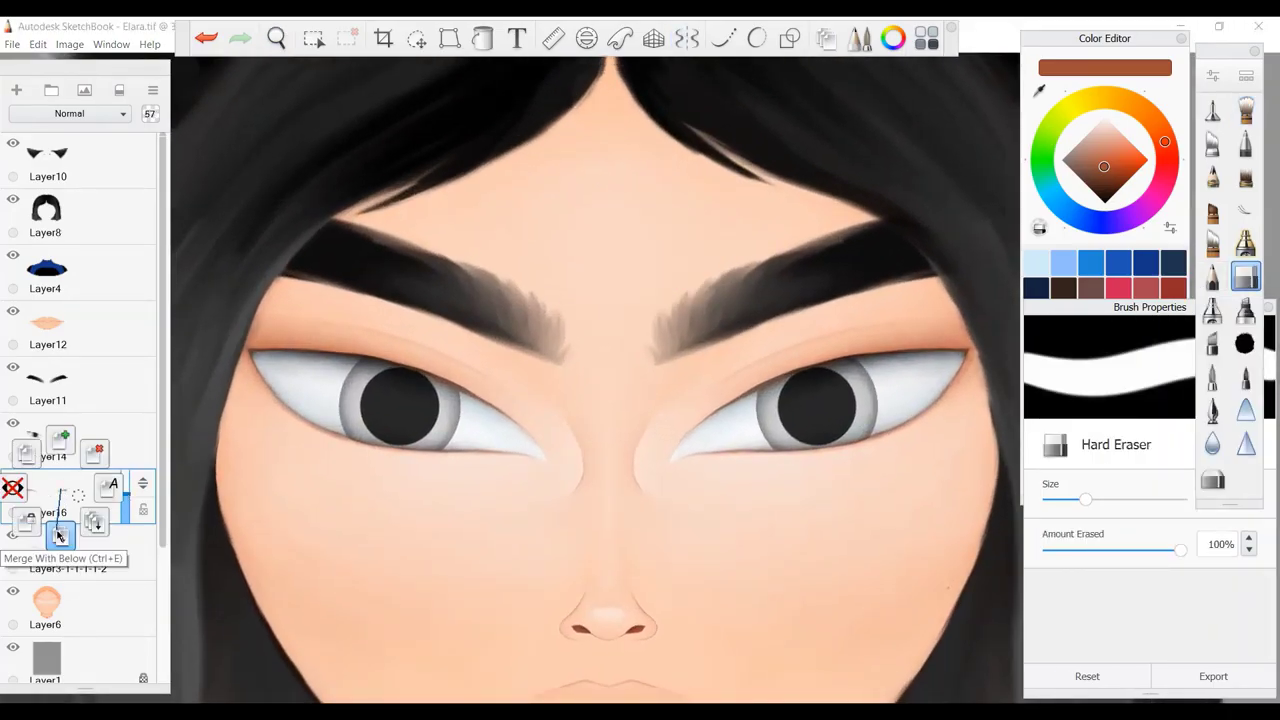
pyautogui.click(57, 531)
pyautogui.hotkey('ctrl', 'e')
# On a new layer, paint black shading over the tops of both irises symmetrically with the Felt Pen.
pyautogui.click(1174, 345)
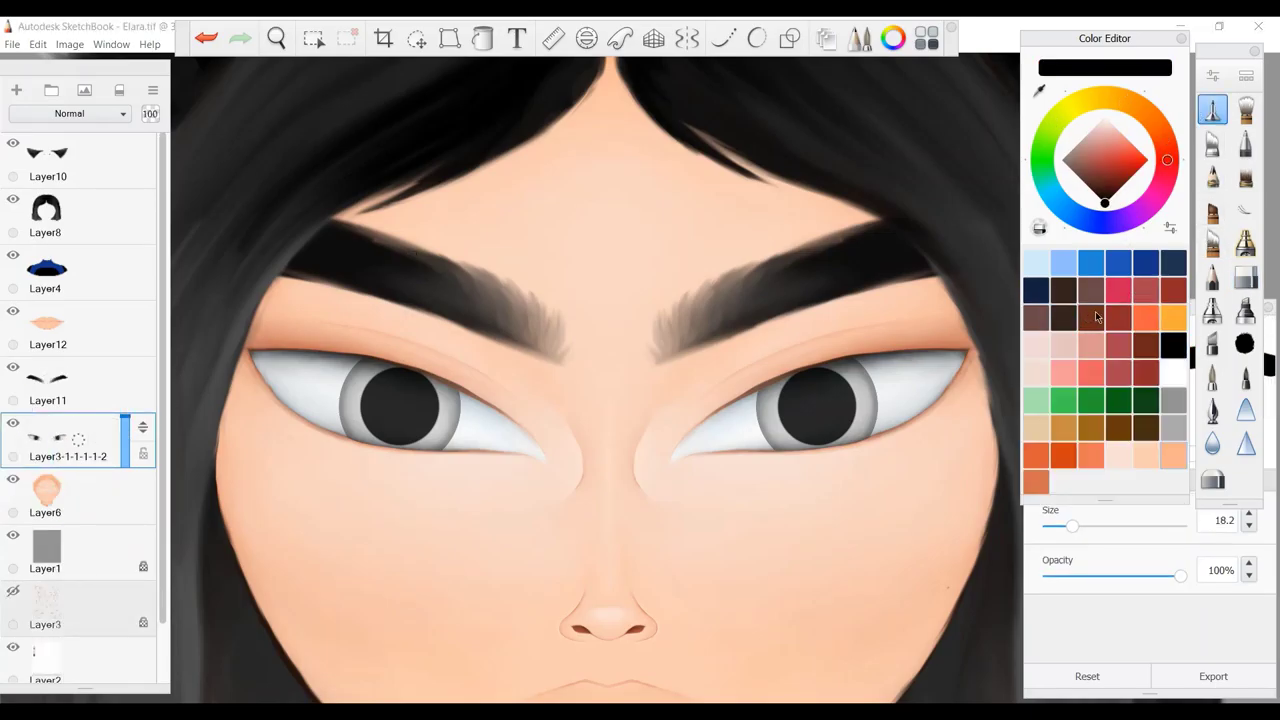
pyautogui.press('x')
pyautogui.hotkey('ctrl', 'shift', 'n')
pyautogui.moveTo(760, 372)
pyautogui.mouseDown()
pyautogui.moveTo(848, 363)
pyautogui.moveTo(760, 385)
pyautogui.moveTo(778, 426)
pyautogui.moveTo(785, 405)
pyautogui.moveTo(862, 395)
pyautogui.moveTo(788, 380)
pyautogui.mouseUp()
# Smudge the black iris shading with the Wash brush at size 65.4 and erase the overflow beyond the upper eyelids.
pyautogui.press('e')
pyautogui.press('e')
pyautogui.moveTo(440, 380)
pyautogui.mouseDown()
pyautogui.moveTo(466, 372)
pyautogui.moveTo(491, 393)
pyautogui.mouseUp()
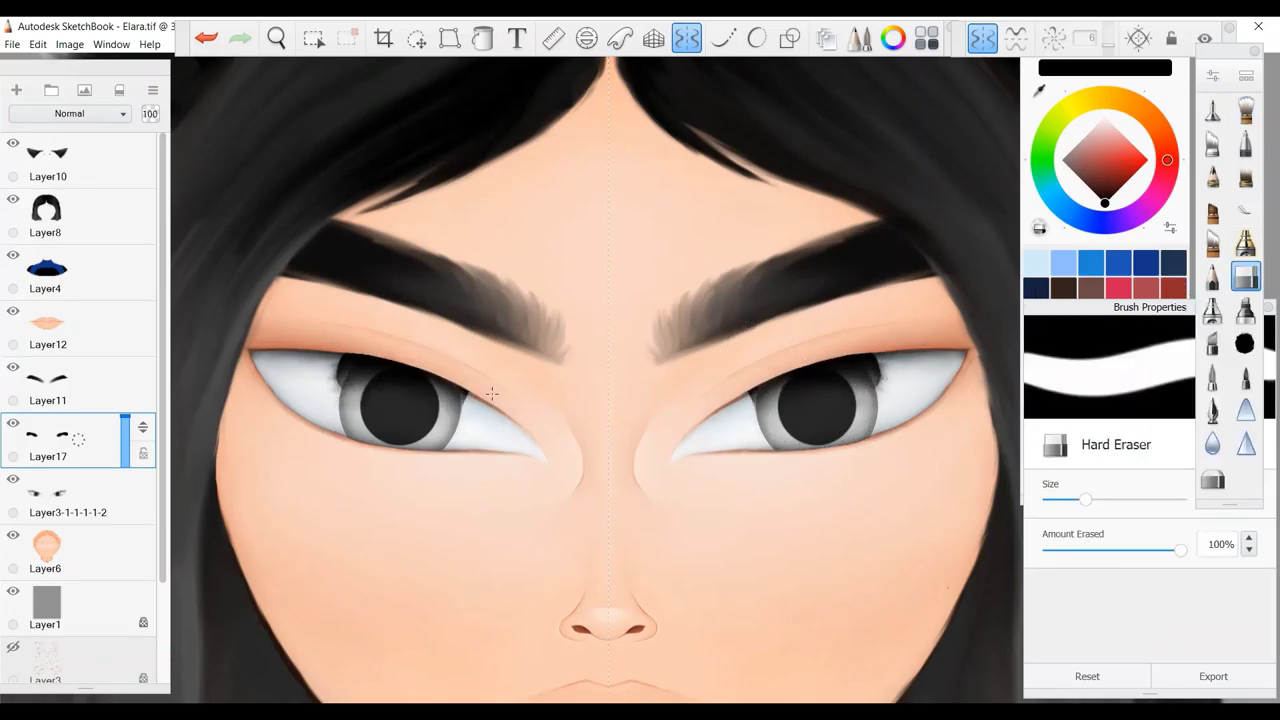
pyautogui.press('e')
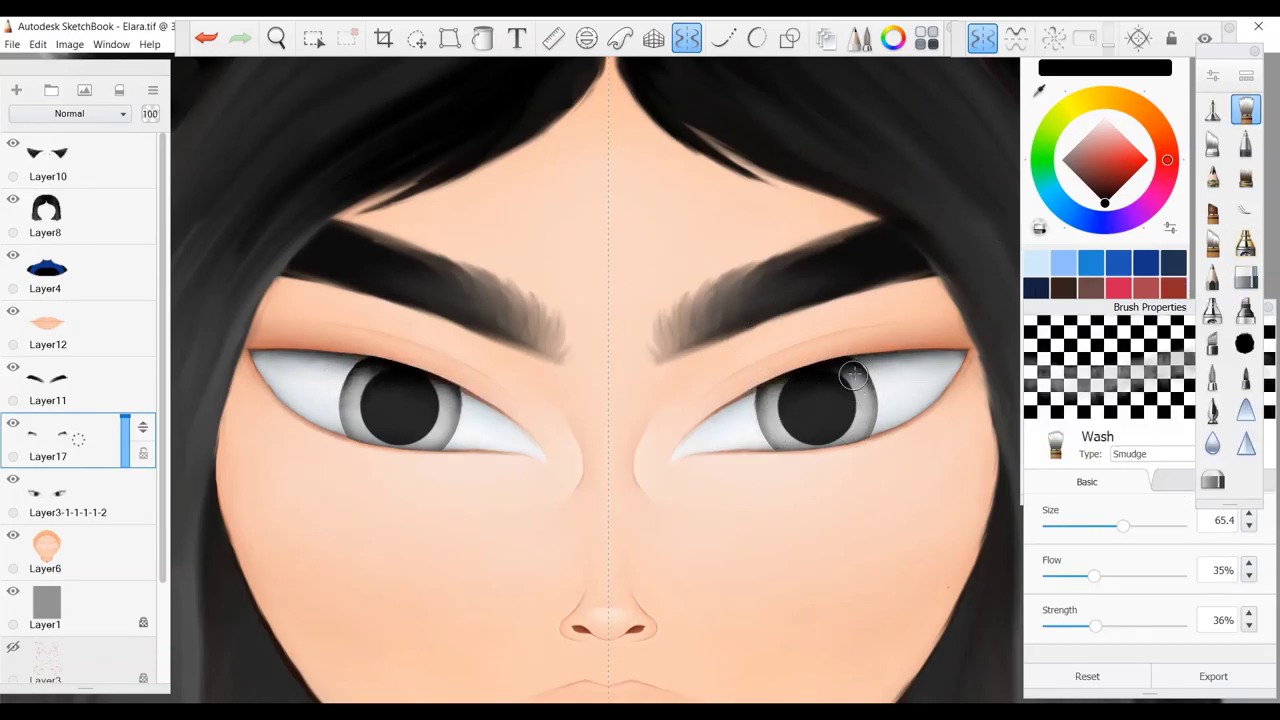
# Darken both pupils with black and soften their edges with the Wash brush at sizes 65.4 and 46.0.
pyautogui.press('b')
pyautogui.moveTo(824, 400); pyautogui.dragTo(809, 425)
pyautogui.press('b')
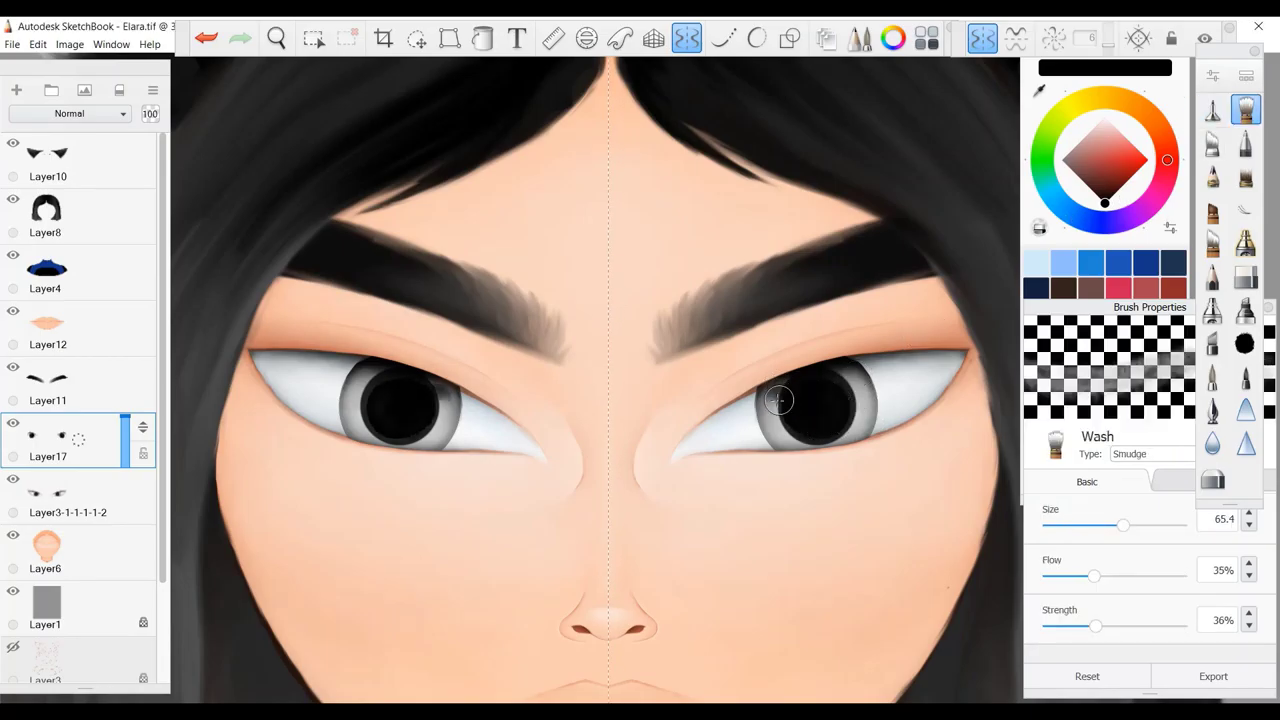
pyautogui.press('[')
# Reduce the opacity of the dark pupil shading layer to about 77% and merge it with the eye layer below.
pyautogui.moveTo(126, 428); pyautogui.dragTo(120, 391)
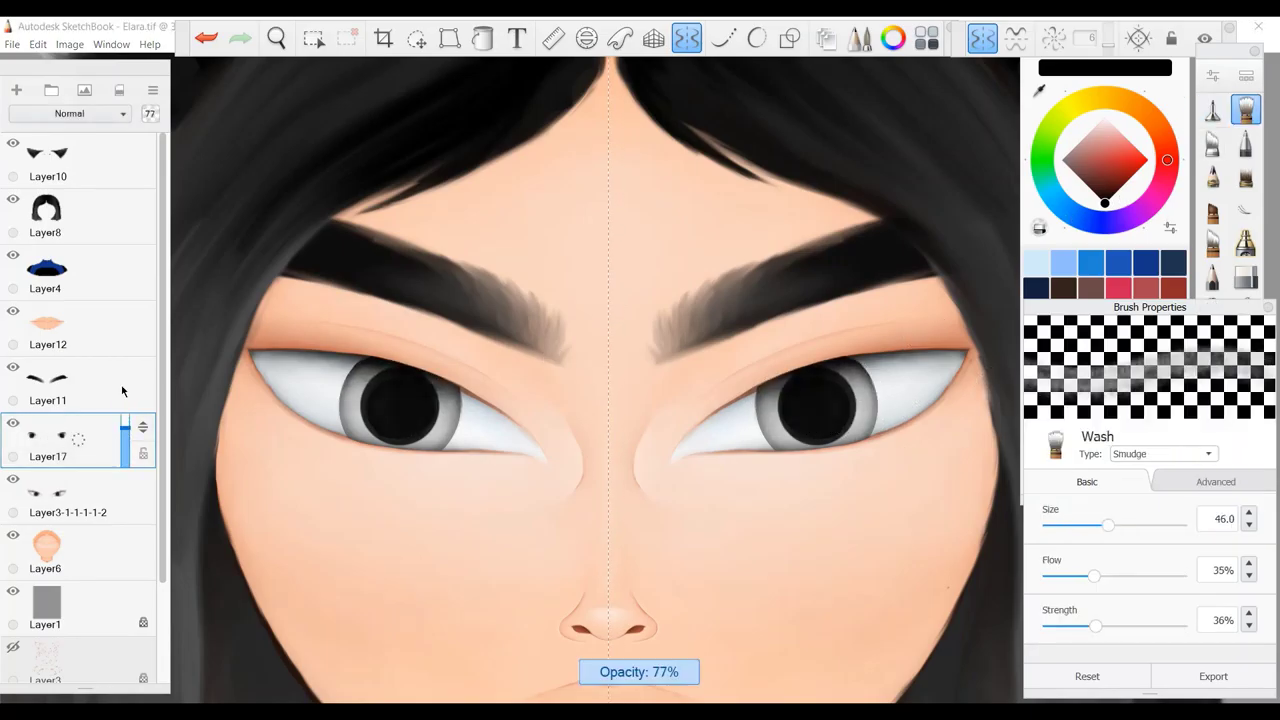
pyautogui.hotkey('ctrl', 'e')
# On a new layer, line the outer ends of the upper eyelids in black with the Pencil and merge it with the eye layer.
pyautogui.hotkey('ctrl', 'shift', 'n')
pyautogui.click(1212, 275)
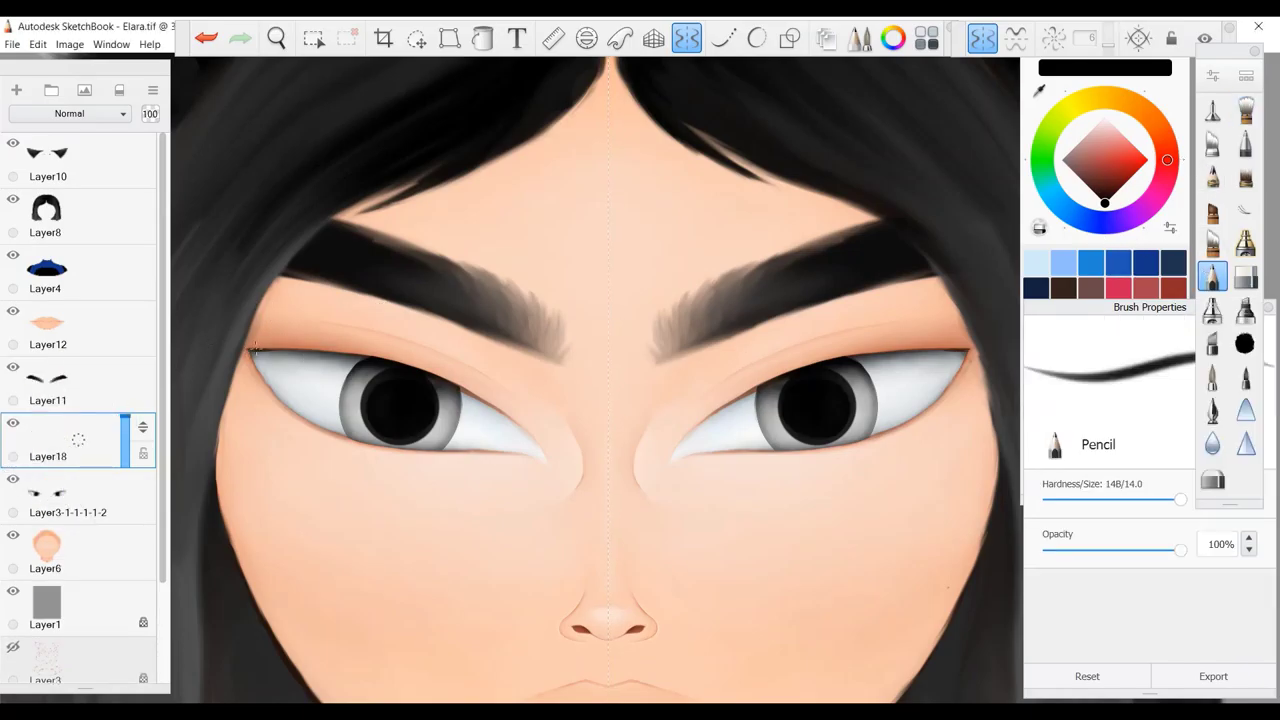
pyautogui.press('b')
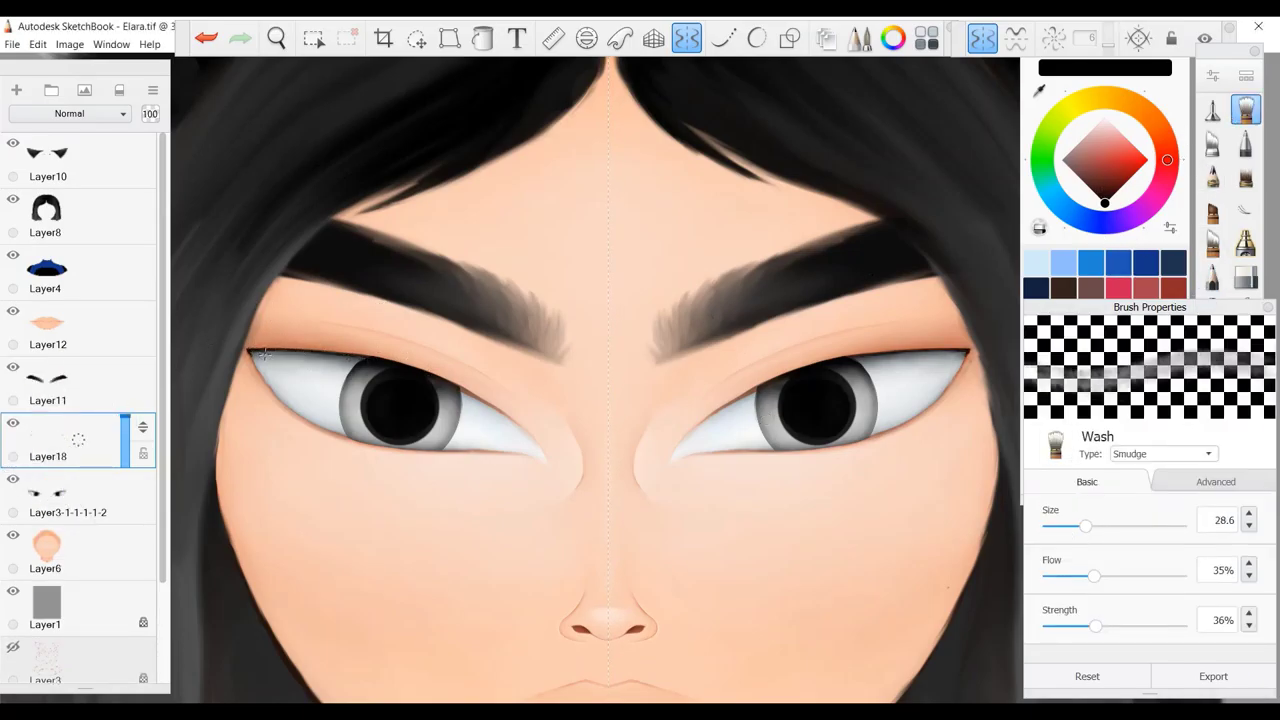
pyautogui.press('e')
pyautogui.hotkey('alt', '[')
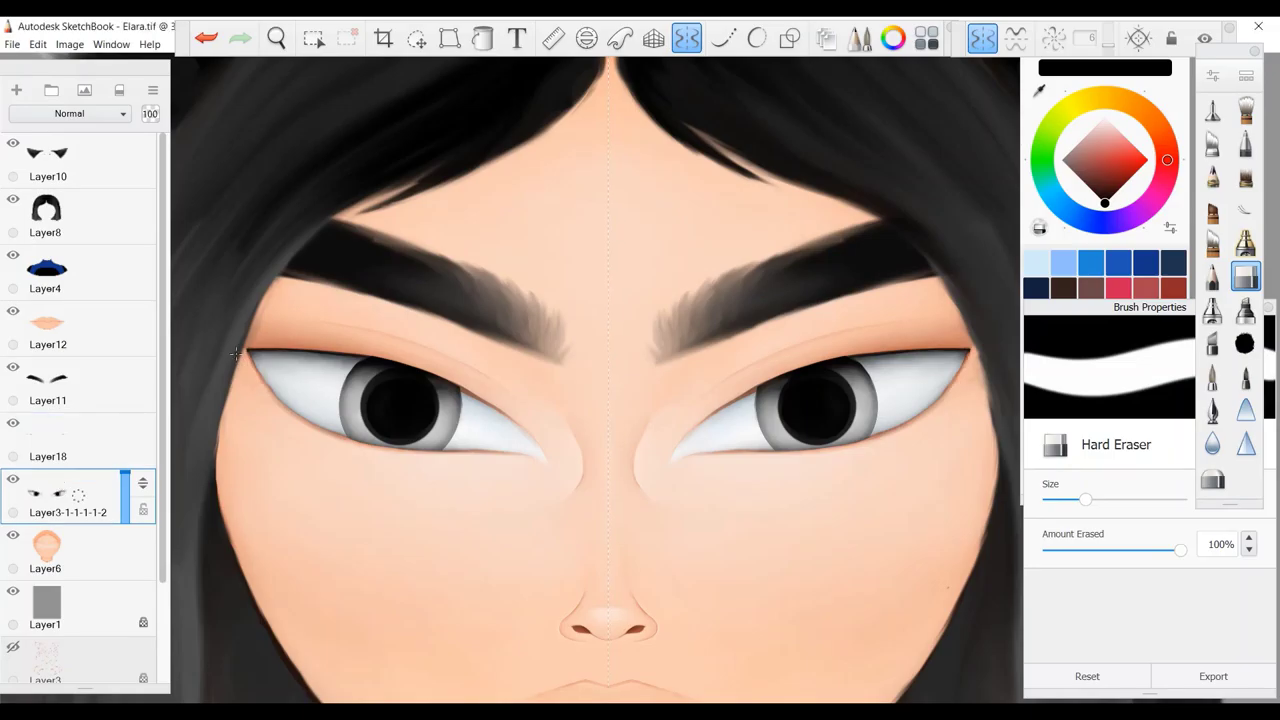
pyautogui.hotkey('ctrl', 'z')
pyautogui.moveTo(222, 396)
pyautogui.mouseDown()
pyautogui.moveTo(429, 486)
pyautogui.moveTo(529, 337)
pyautogui.mouseUp()
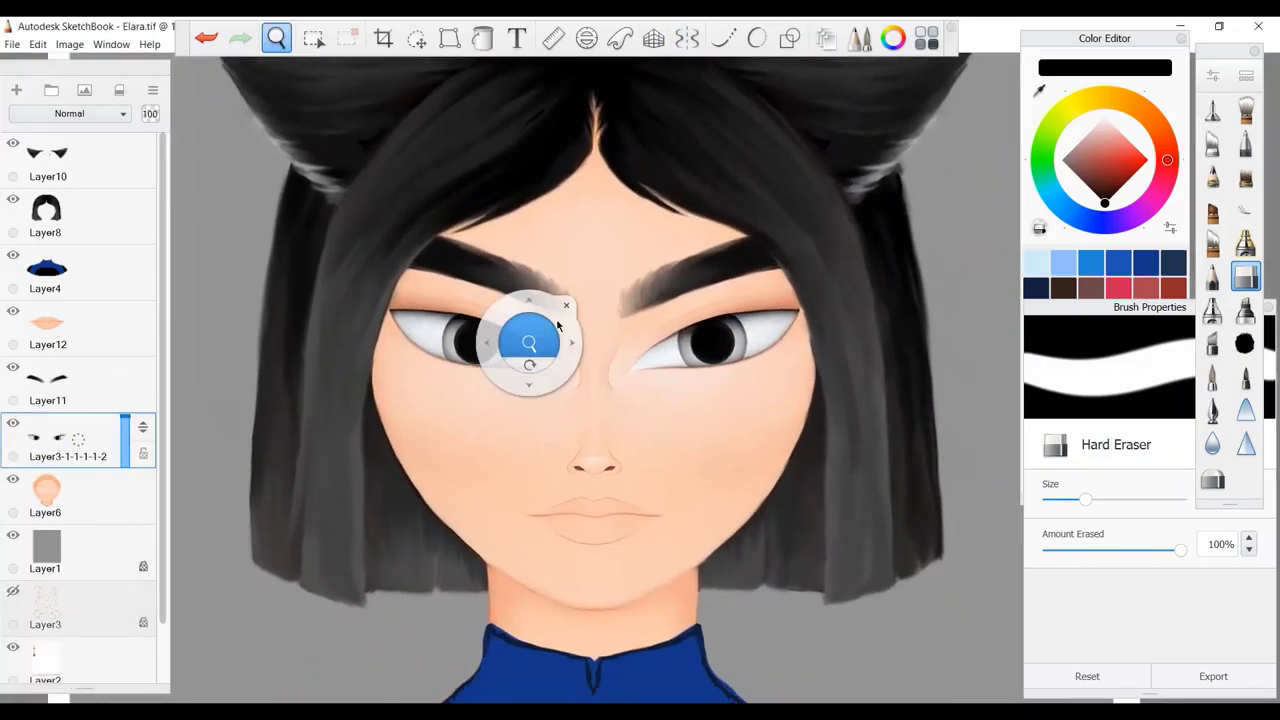
# On the face layer, shade the area above the mouth and highlight the upper lip's edge in pale peach with symmetry off.
pyautogui.click(88, 113)
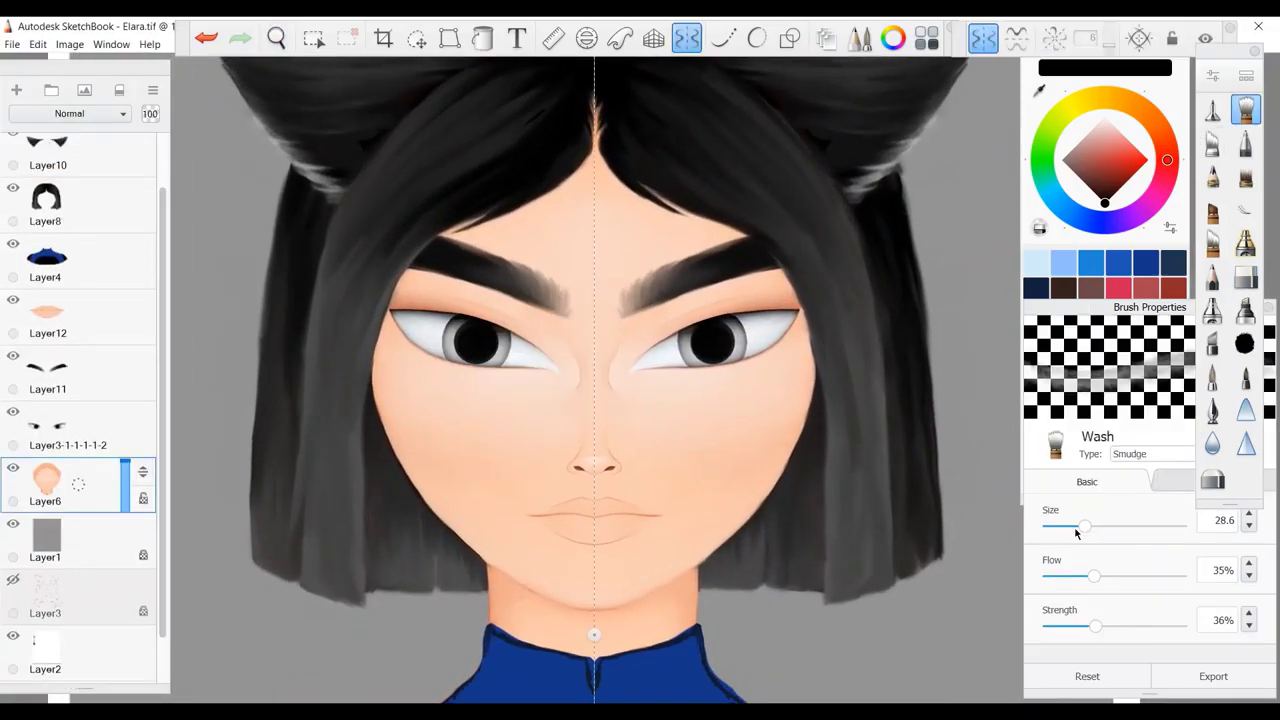
pyautogui.moveTo(1077, 530); pyautogui.dragTo(1156, 526)
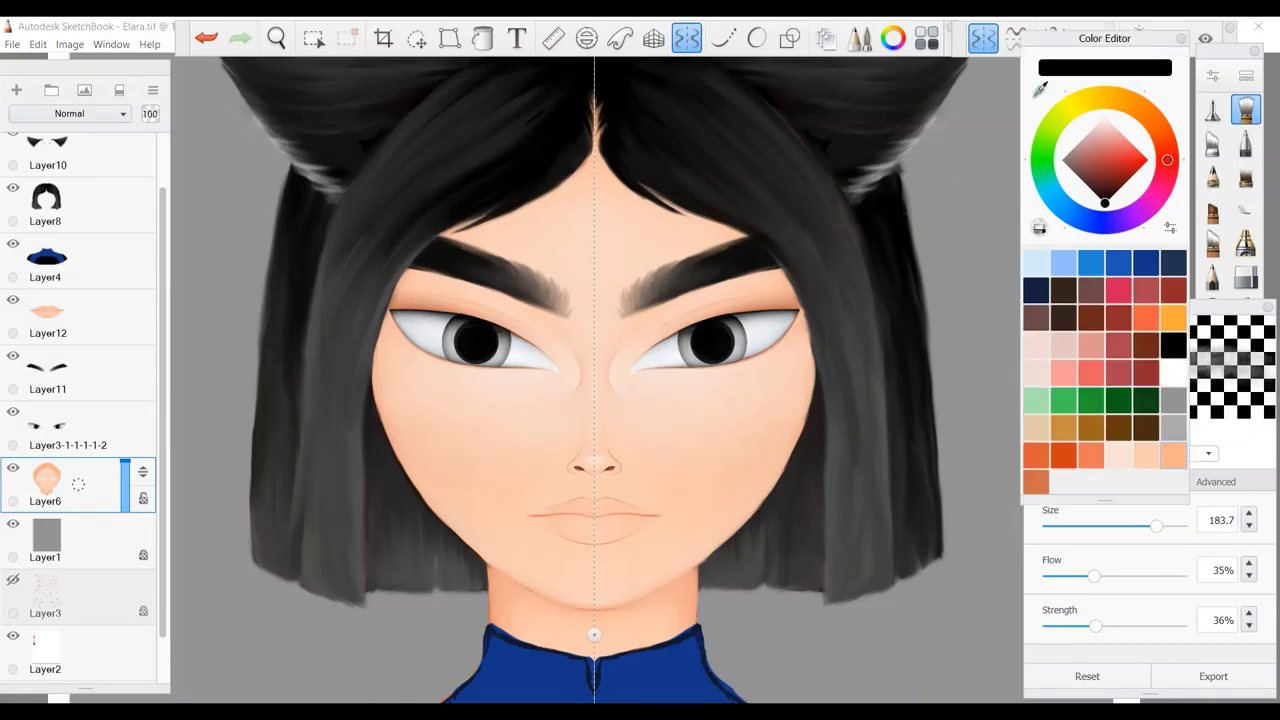
pyautogui.scroll(5, 583, 410)
pyautogui.moveTo(590, 428); pyautogui.dragTo(575, 446)
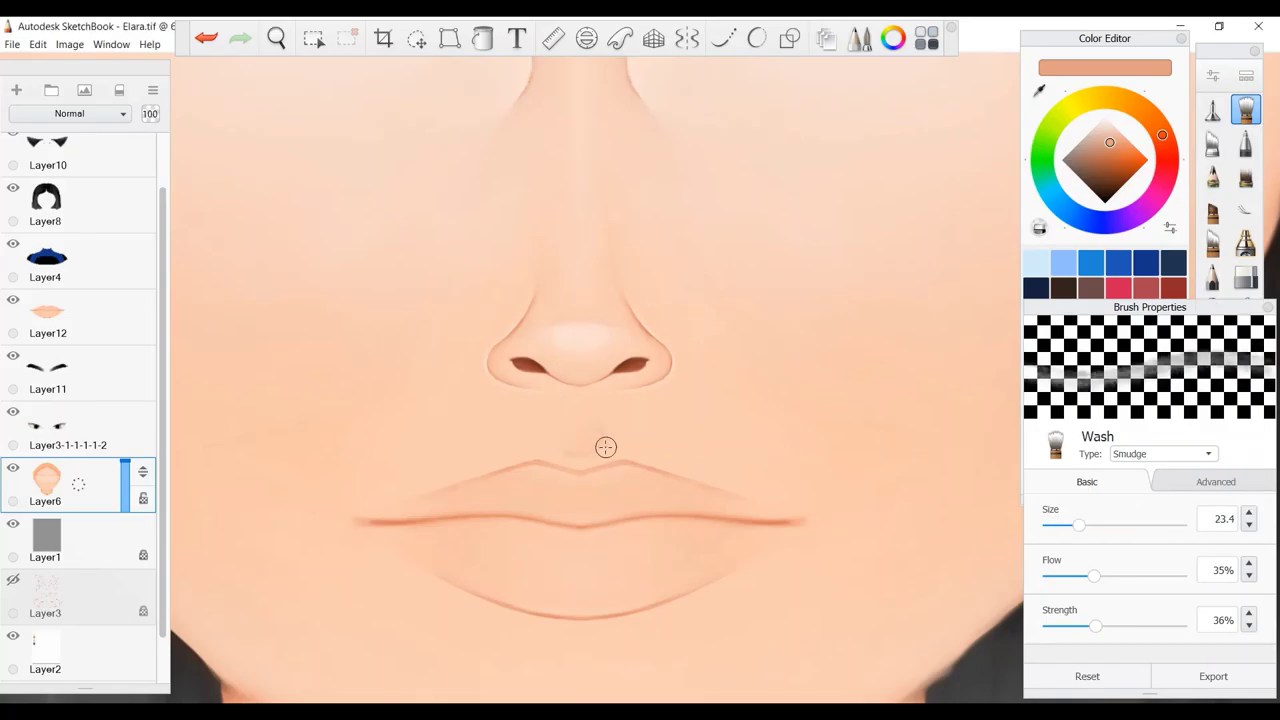
pyautogui.press('b')
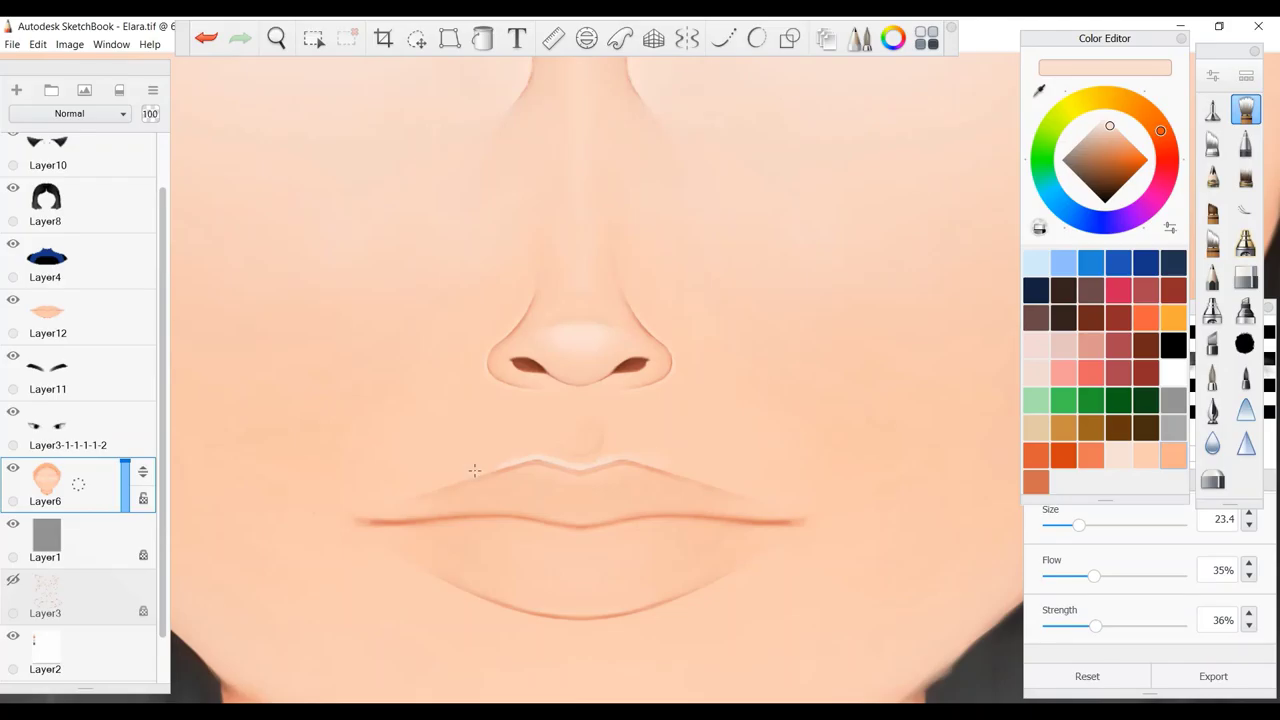
# Erase the blue inside the notch at the collar's centre with the Hard Eraser at size 11.7 and save the drawing.
pyautogui.scroll(-5, 672, 491)
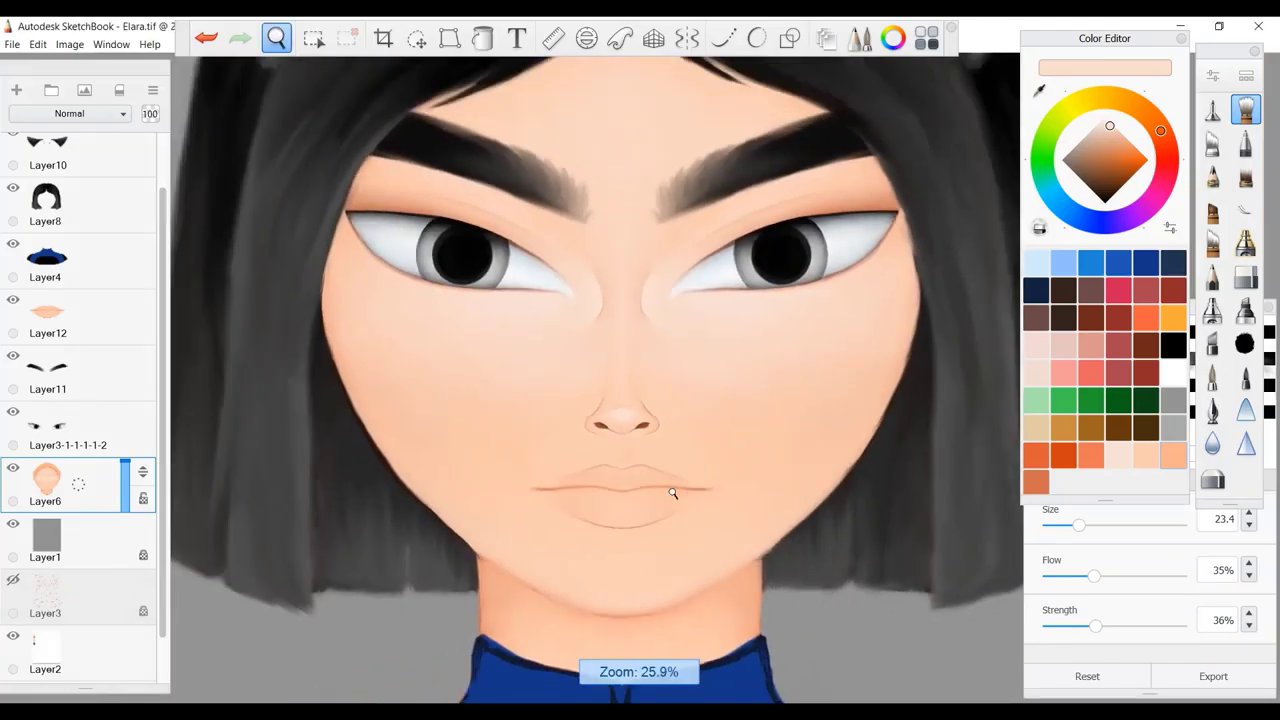
pyautogui.press('space')
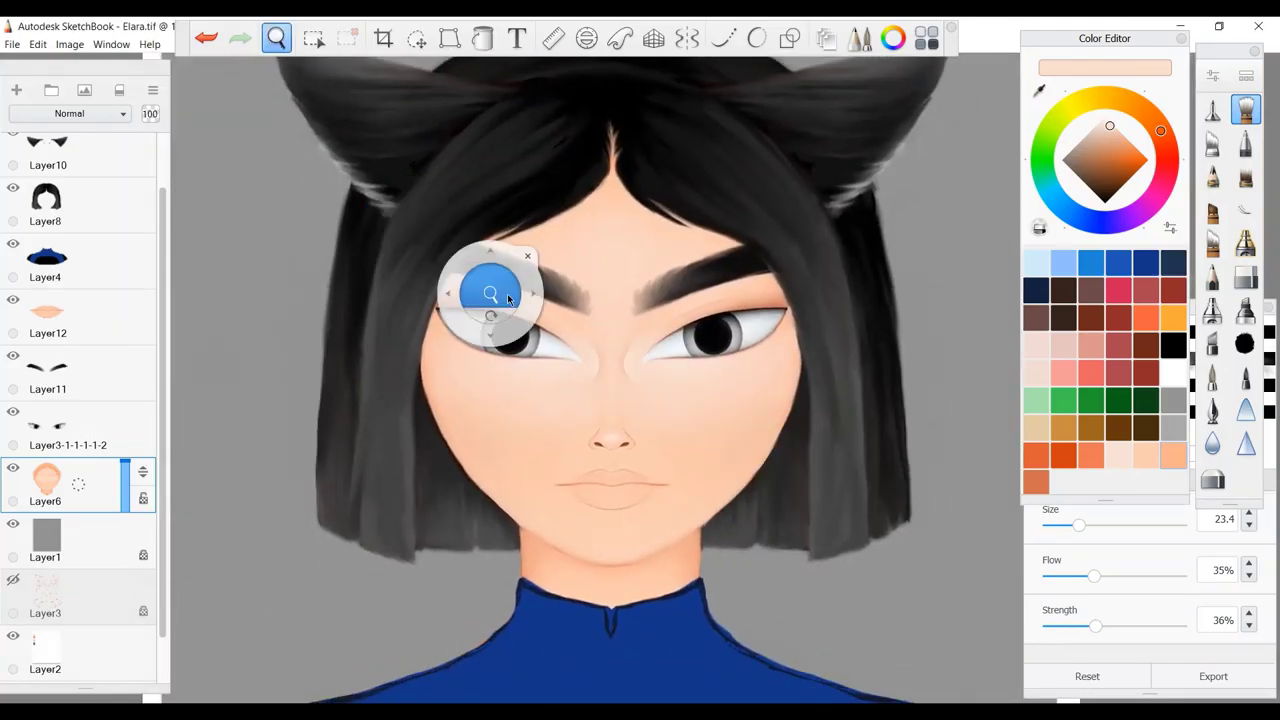
pyautogui.moveTo(489, 289); pyautogui.dragTo(751, 367)
pyautogui.click(47, 260)
pyautogui.press('e')
pyautogui.moveTo(634, 482); pyautogui.dragTo(624, 455)
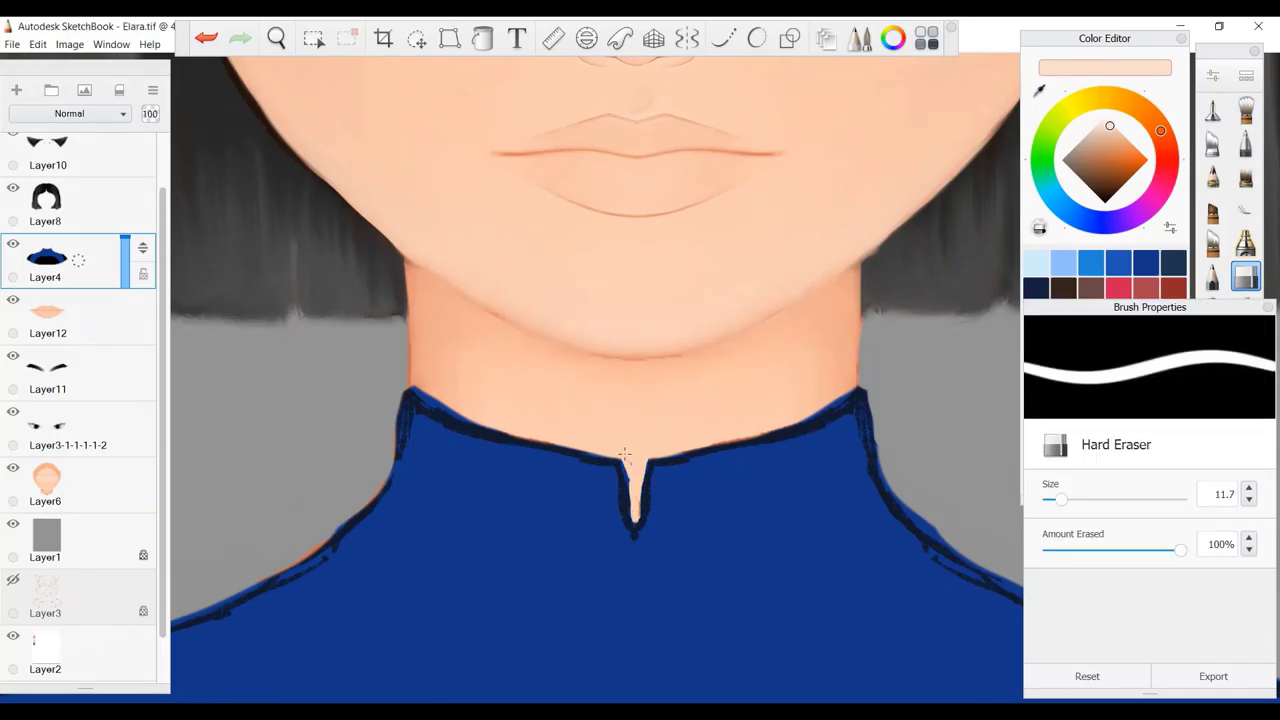
pyautogui.press('space')
pyautogui.moveTo(620, 263); pyautogui.dragTo(714, 486)
pyautogui.click(12, 44)
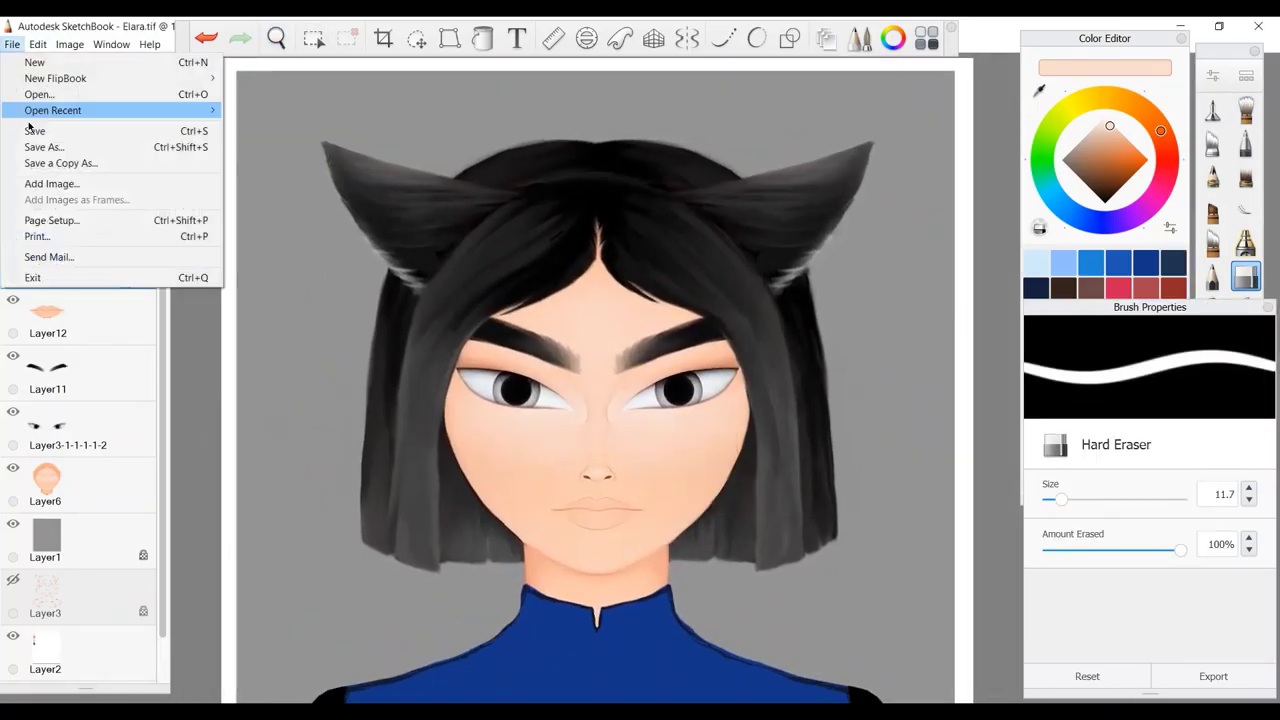
pyautogui.click(32, 129)
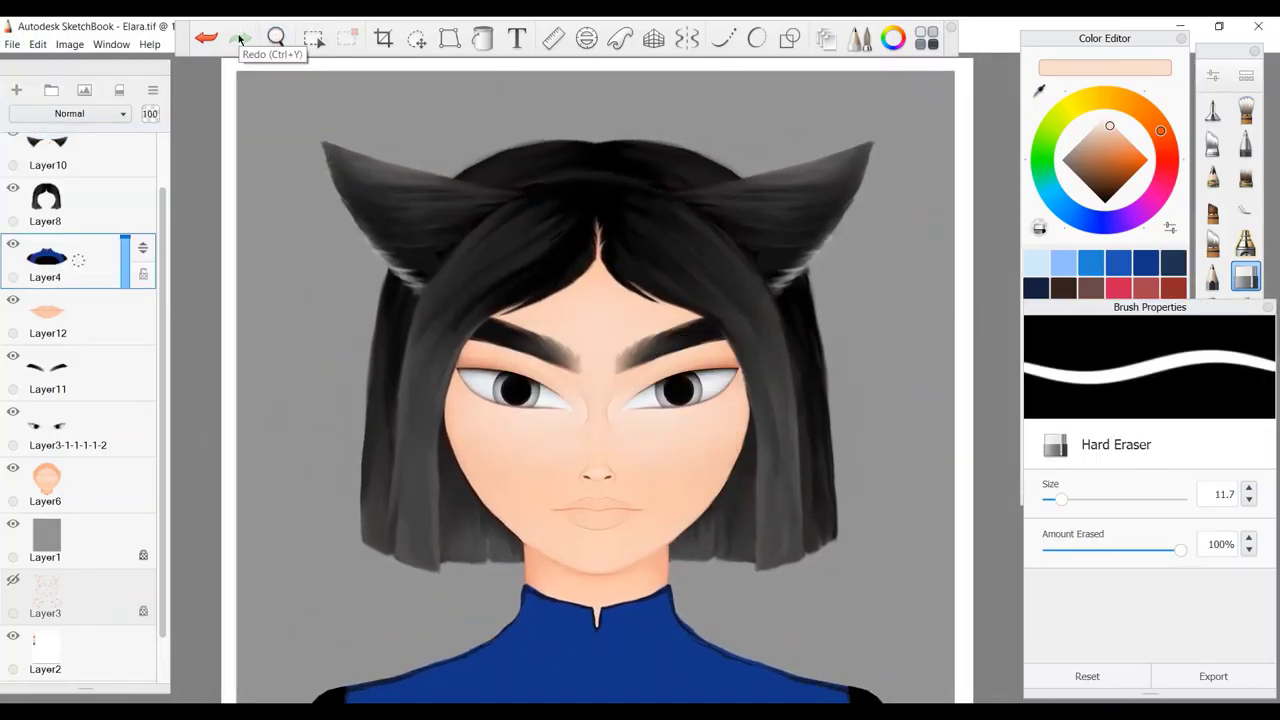
# On a new layer above the eyes, draw skin-tone Pencil strokes along the upper eyelids and blend them with the Wash brush at size 15.6.
pyautogui.scroll(5, 757, 264)
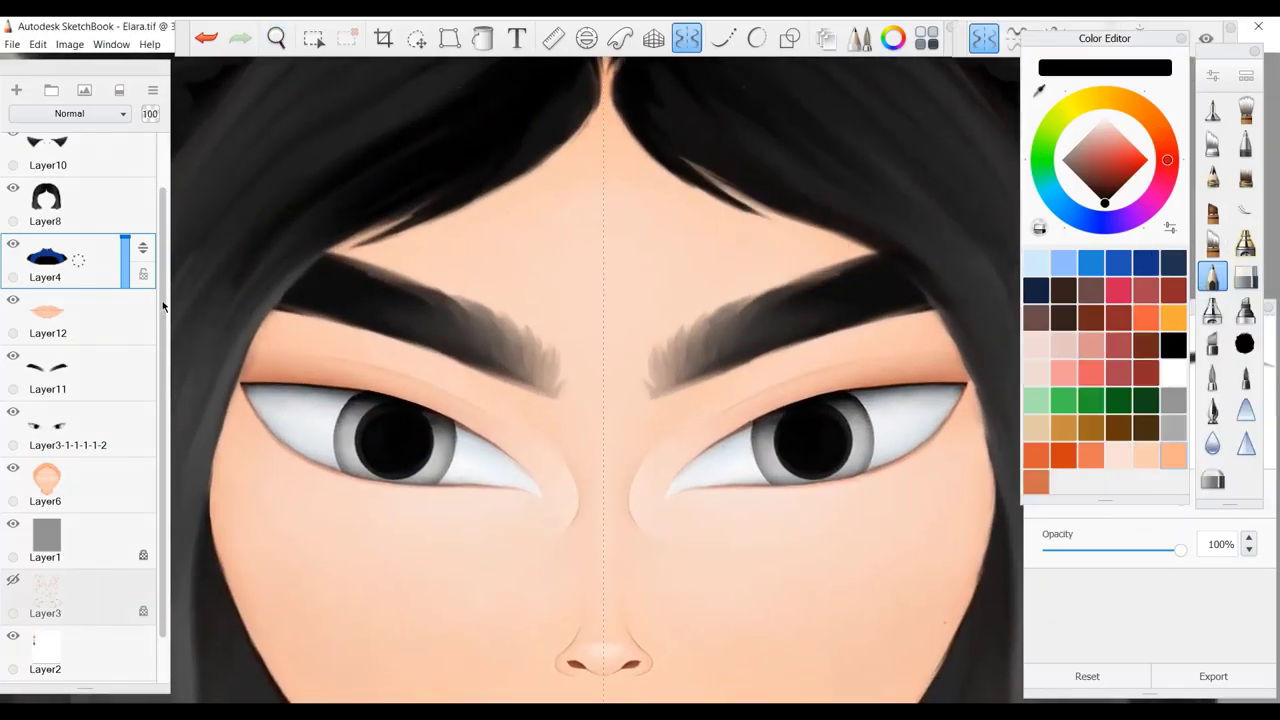
pyautogui.click(60, 430)
pyautogui.hotkey('ctrl', 'shift', 'n')
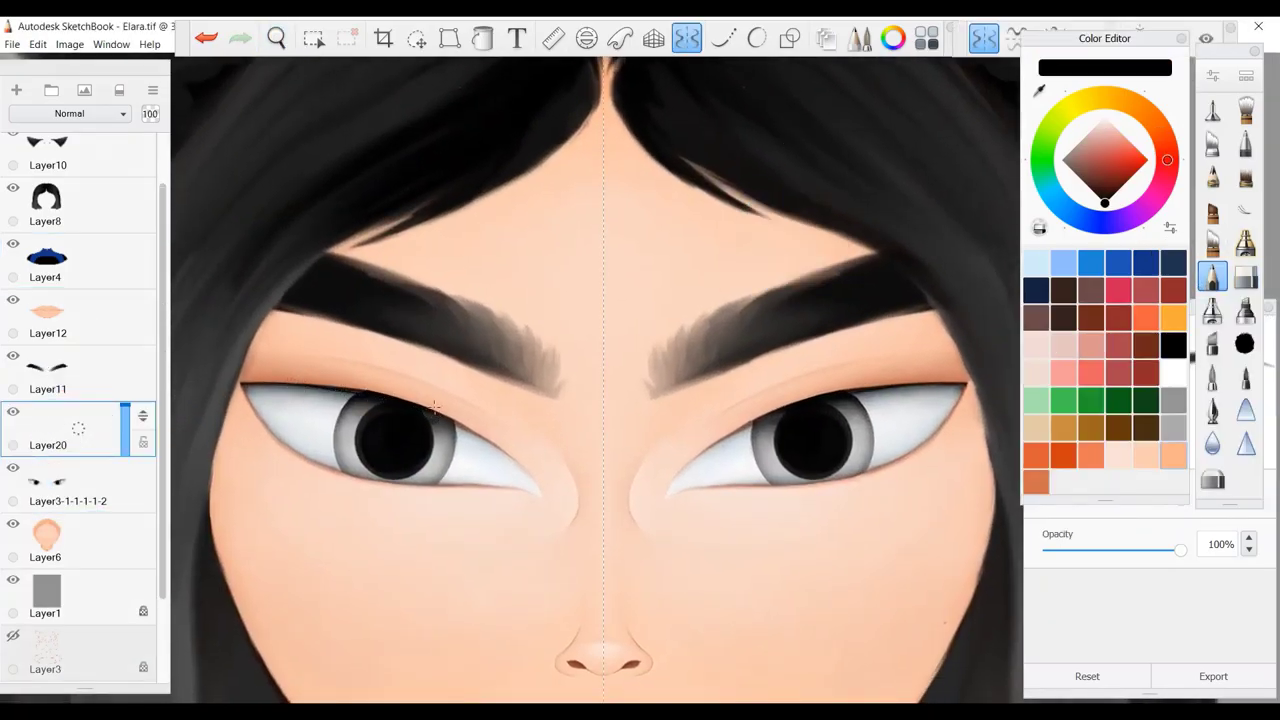
pyautogui.keyDown('alt'); pyautogui.click(283, 385); pyautogui.keyUp('alt')
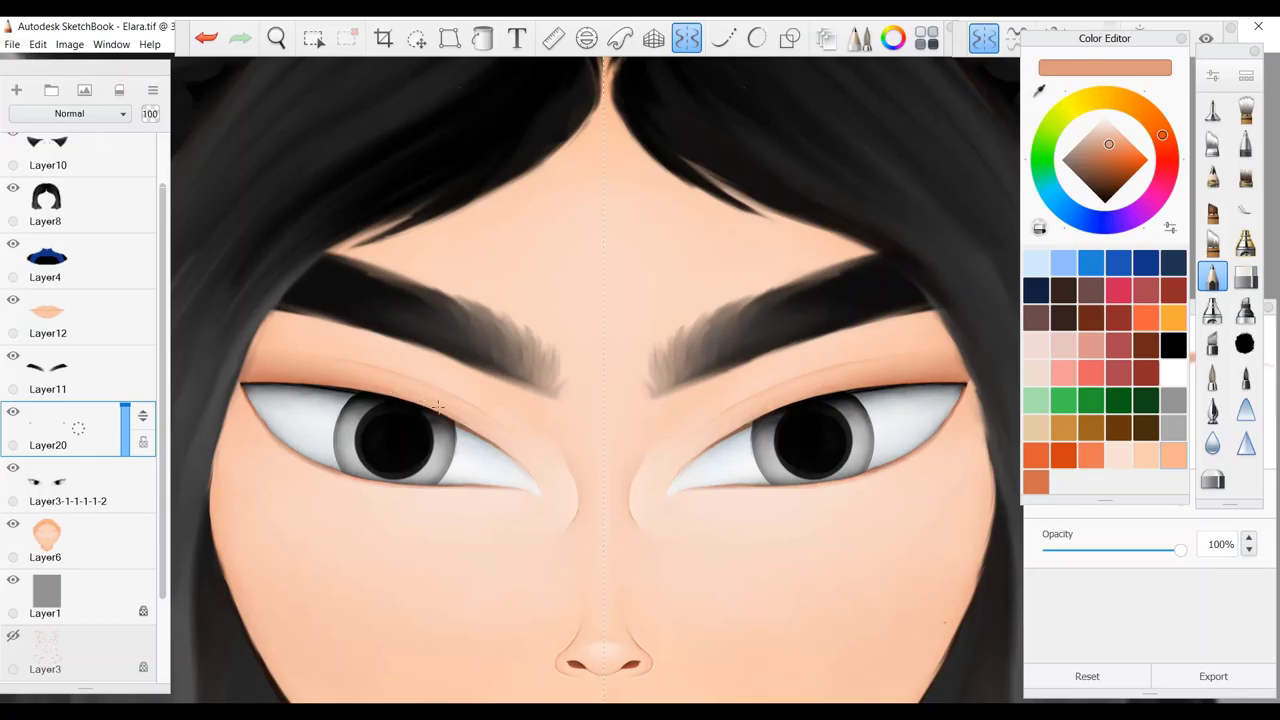
pyautogui.click(1245, 110)
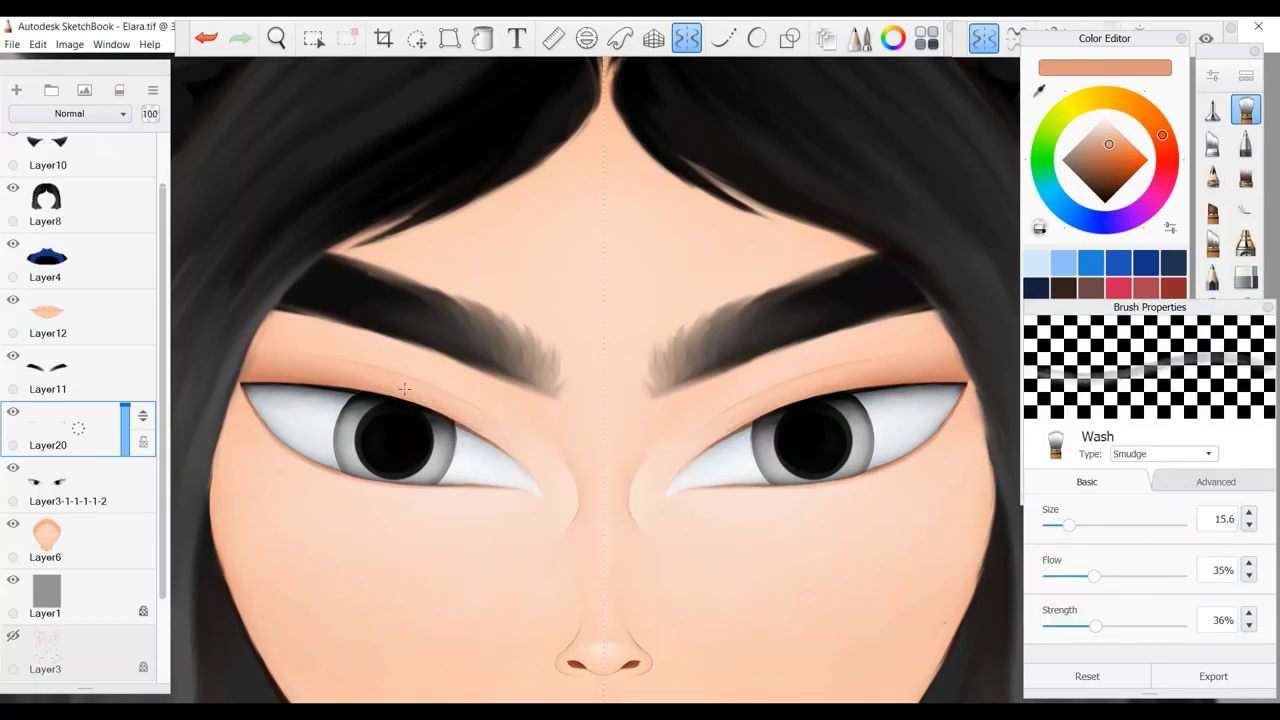
# Refine the upper eyelid edges with black and sampled skin-tone Pencil strokes, and clean up the overflow with the eraser.
pyautogui.press('b')
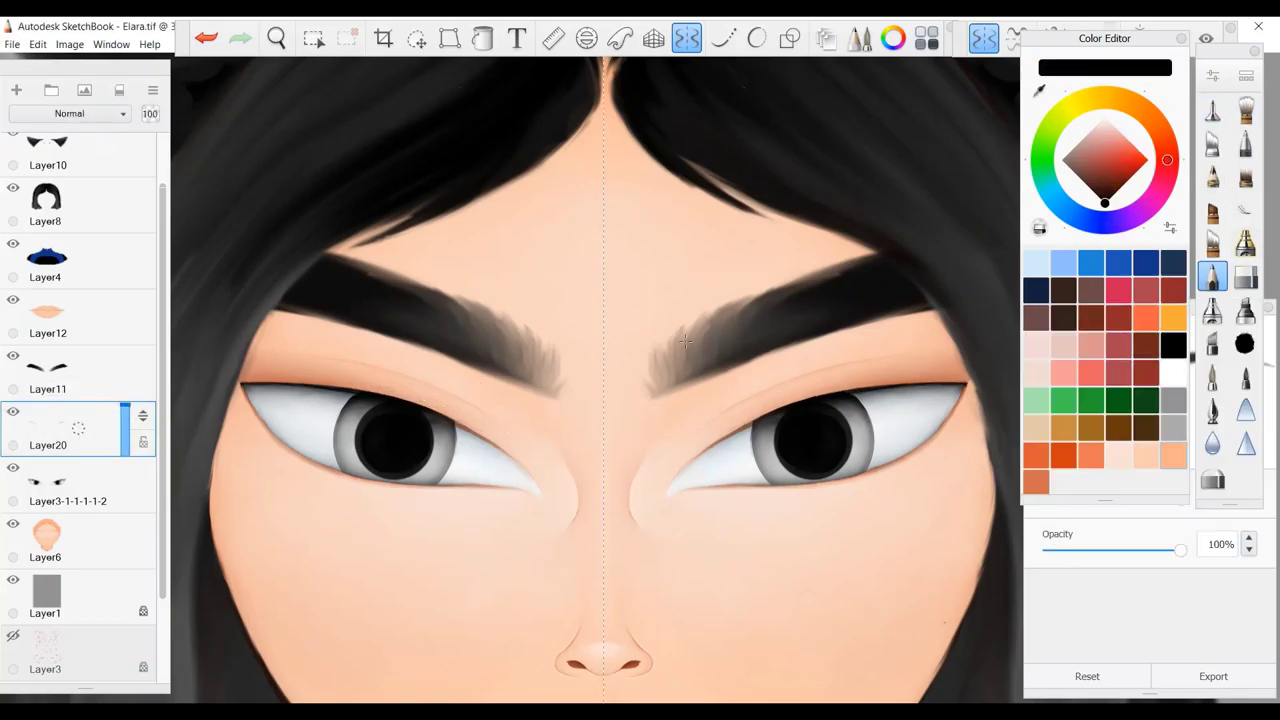
pyautogui.keyDown('alt'); pyautogui.click(430, 402); pyautogui.keyUp('alt')
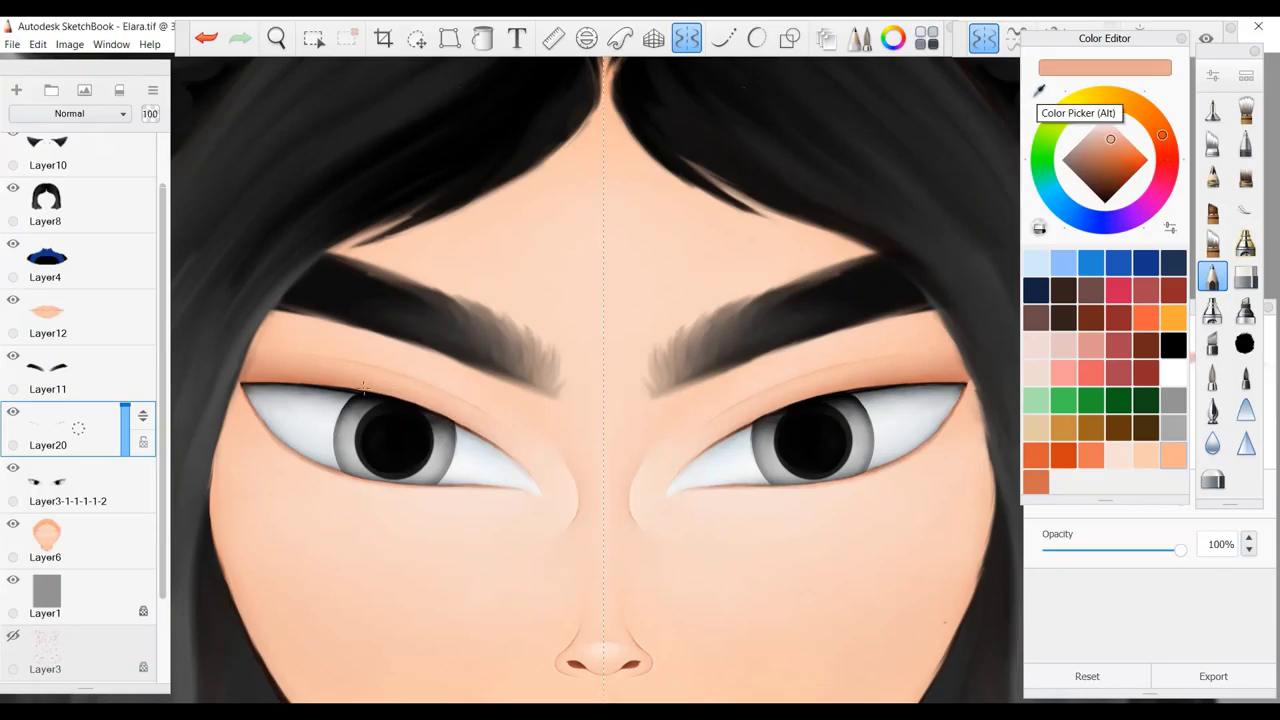
pyautogui.scroll(3, 363, 388)
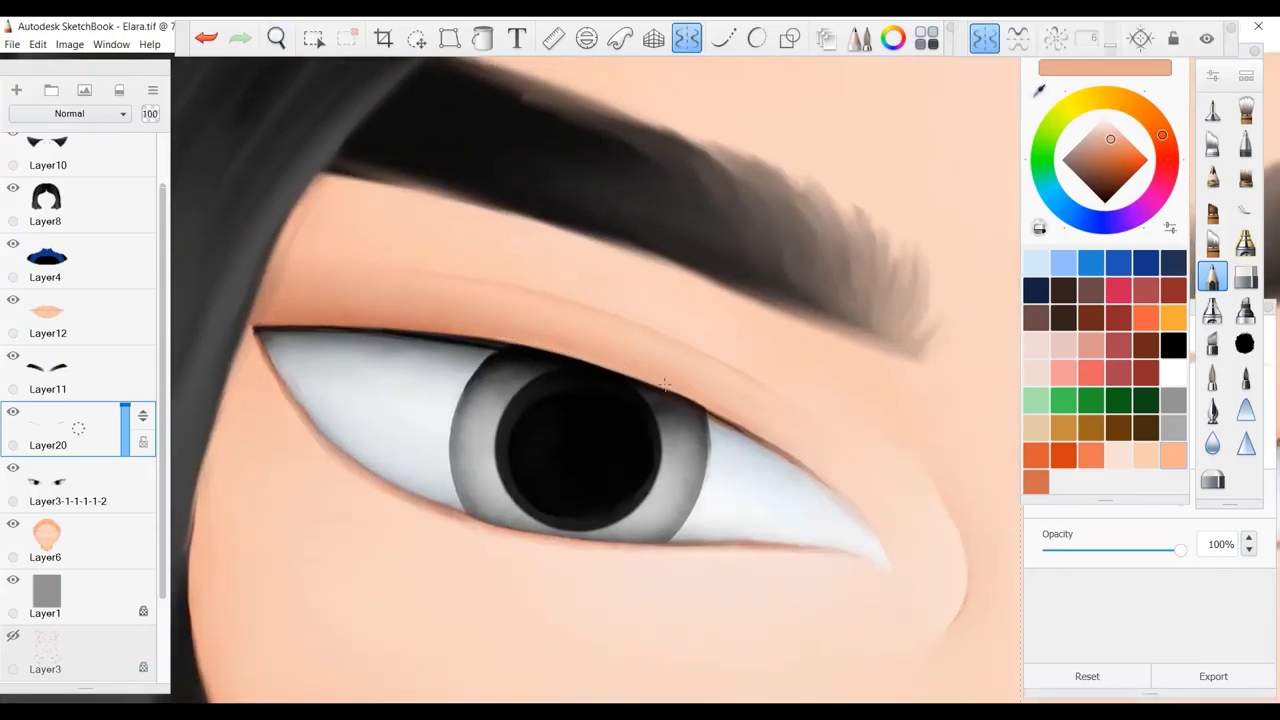
pyautogui.press('b')
pyautogui.press('e')
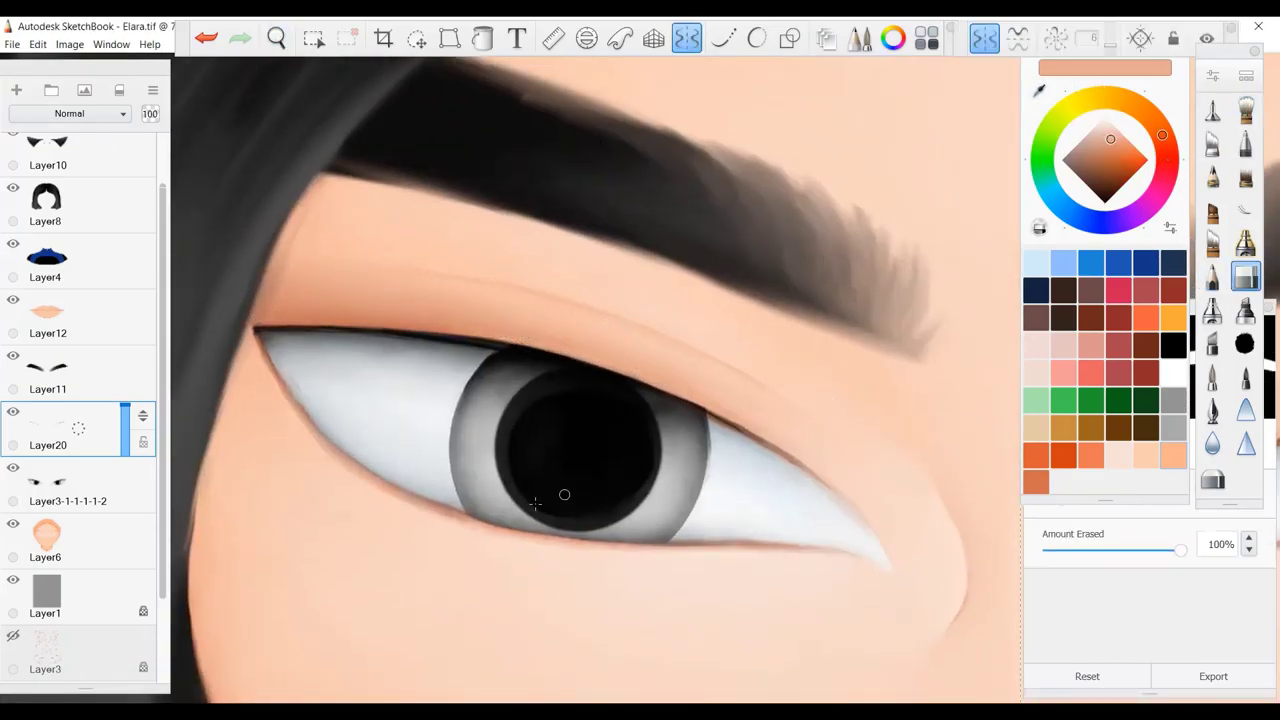
# Line the lower eyelid rims in pale pink on the eye layer, blended with Wash at size 15.6, and merge the upper eyelid layer into it.
pyautogui.click(65, 488)
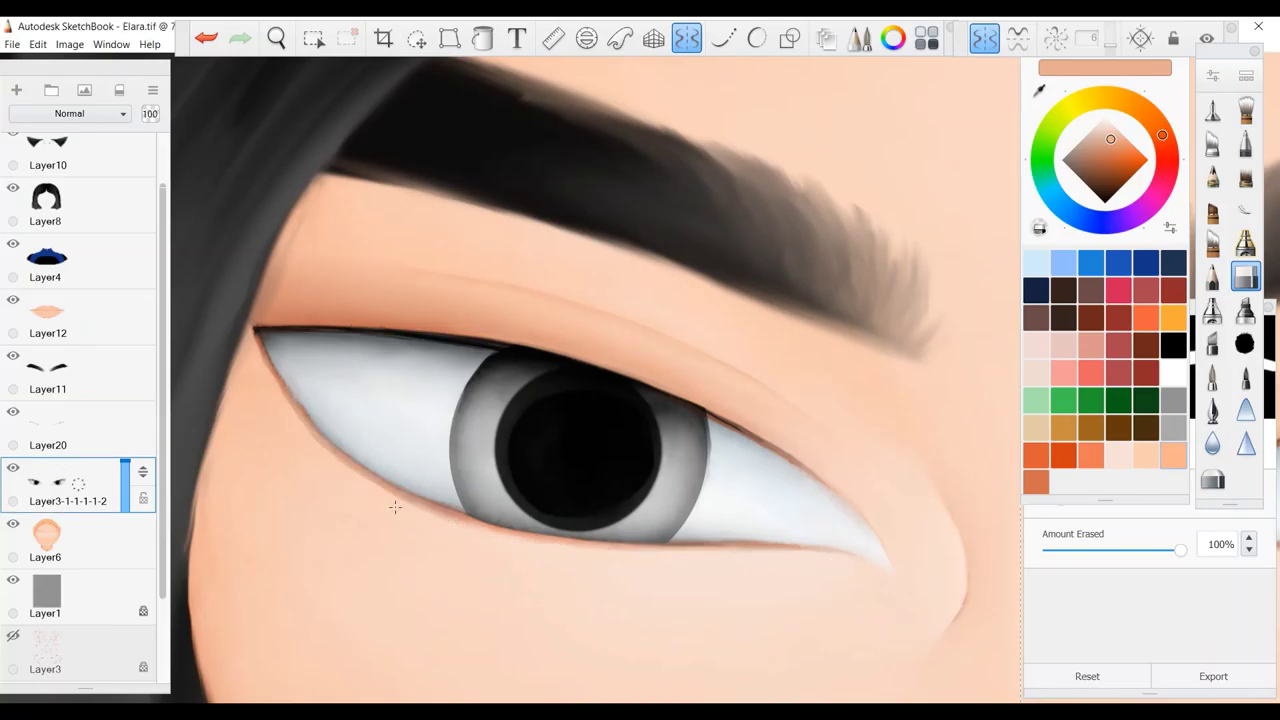
pyautogui.press('e')
pyautogui.press('b')
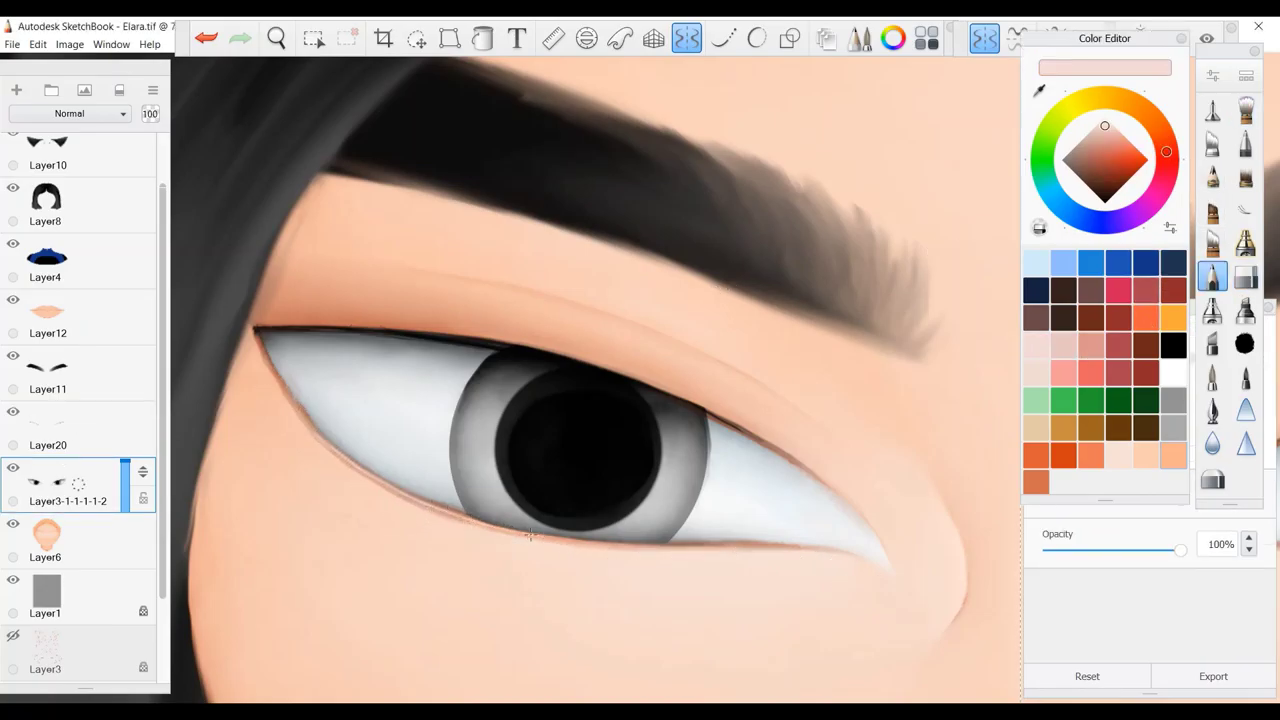
pyautogui.press('b')
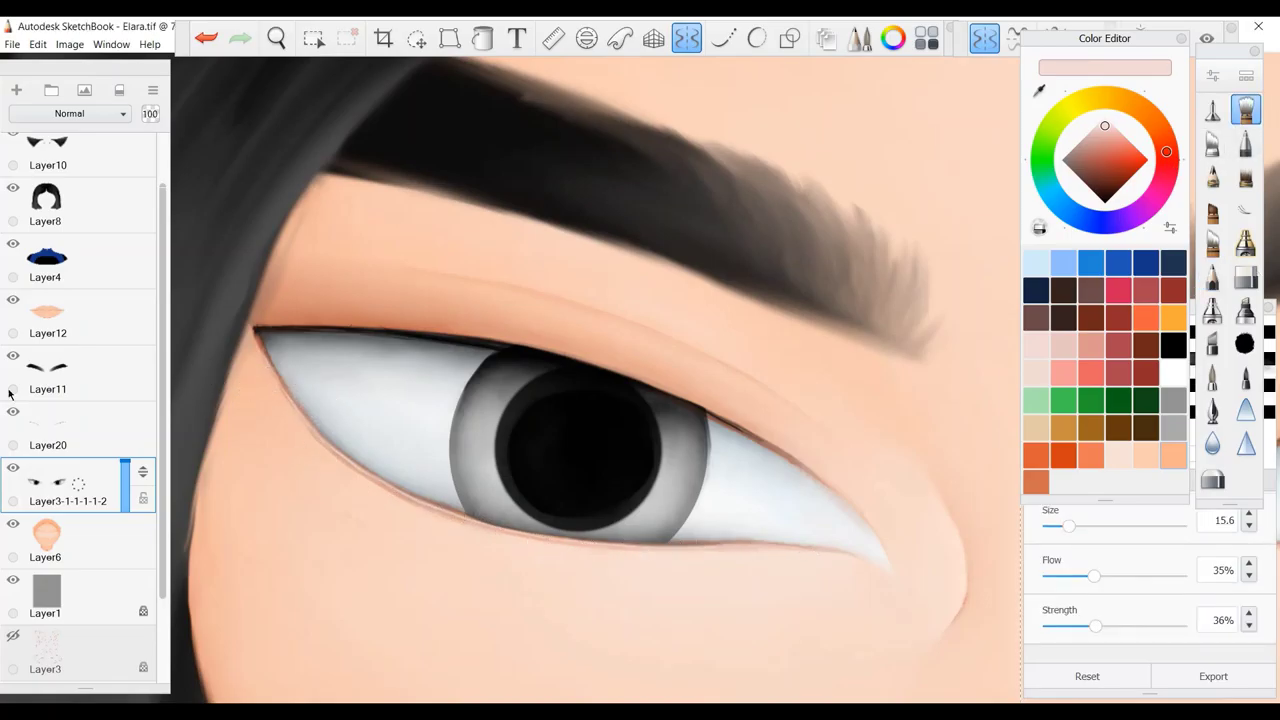
pyautogui.press('space')
pyautogui.moveTo(57, 443); pyautogui.dragTo(45, 475)
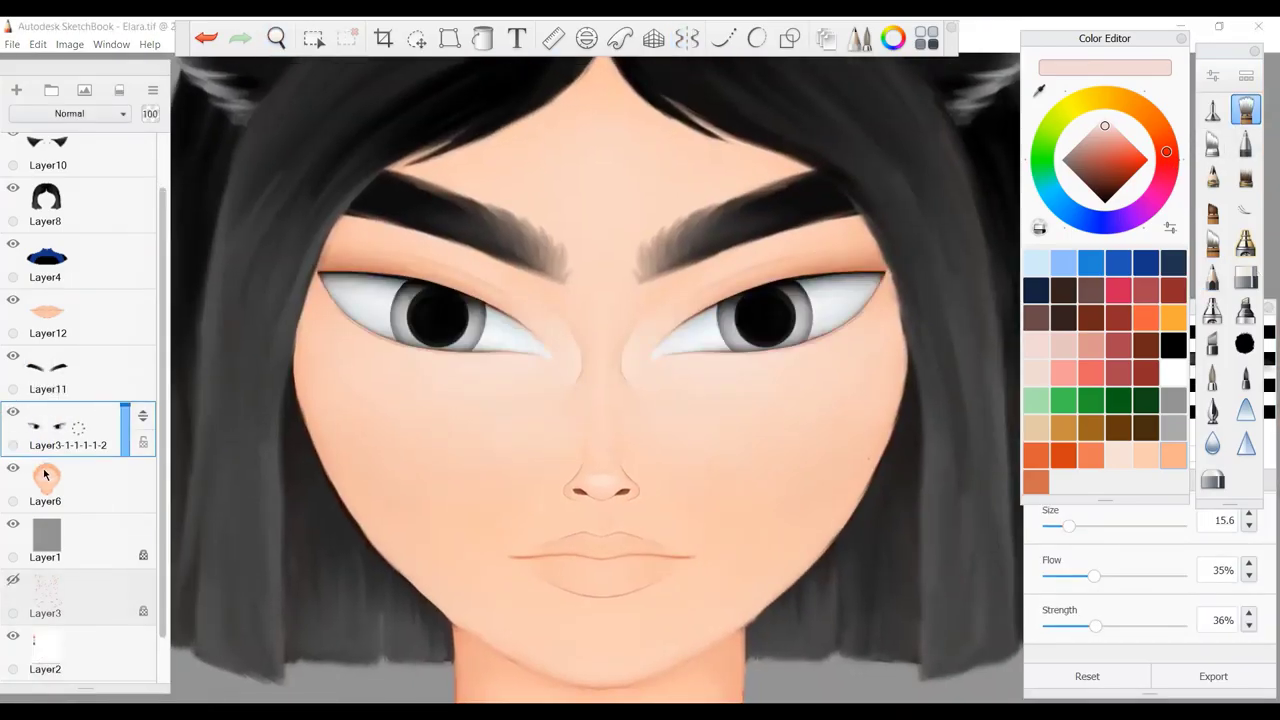
# On the Glow layer, paint symmetrical pale pink highlights at size 7.2 on the brow bones, inner eye corners, nose tip and between the brows.
pyautogui.scroll(-5, 534, 471)
pyautogui.scroll(2, 534, 471)
pyautogui.scroll(1, 86, 300)
pyautogui.click(60, 160)
pyautogui.press('b')
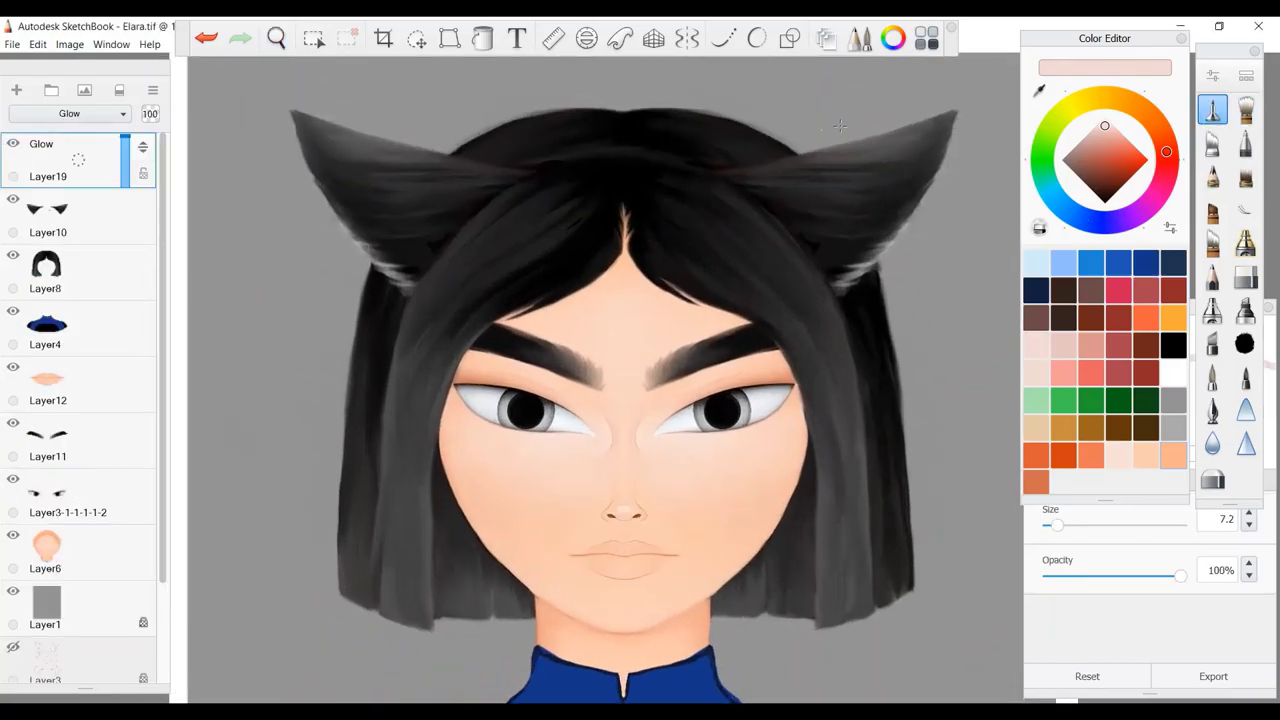
pyautogui.click(686, 38)
pyautogui.moveTo(604, 428); pyautogui.dragTo(604, 448)
pyautogui.click(624, 352)
# Paint light blue reflections over the lower halves of both irises on the Glow layer and smudge them with the Wash brush.
pyautogui.click(1036, 262)
pyautogui.moveTo(508, 412); pyautogui.dragTo(540, 422)
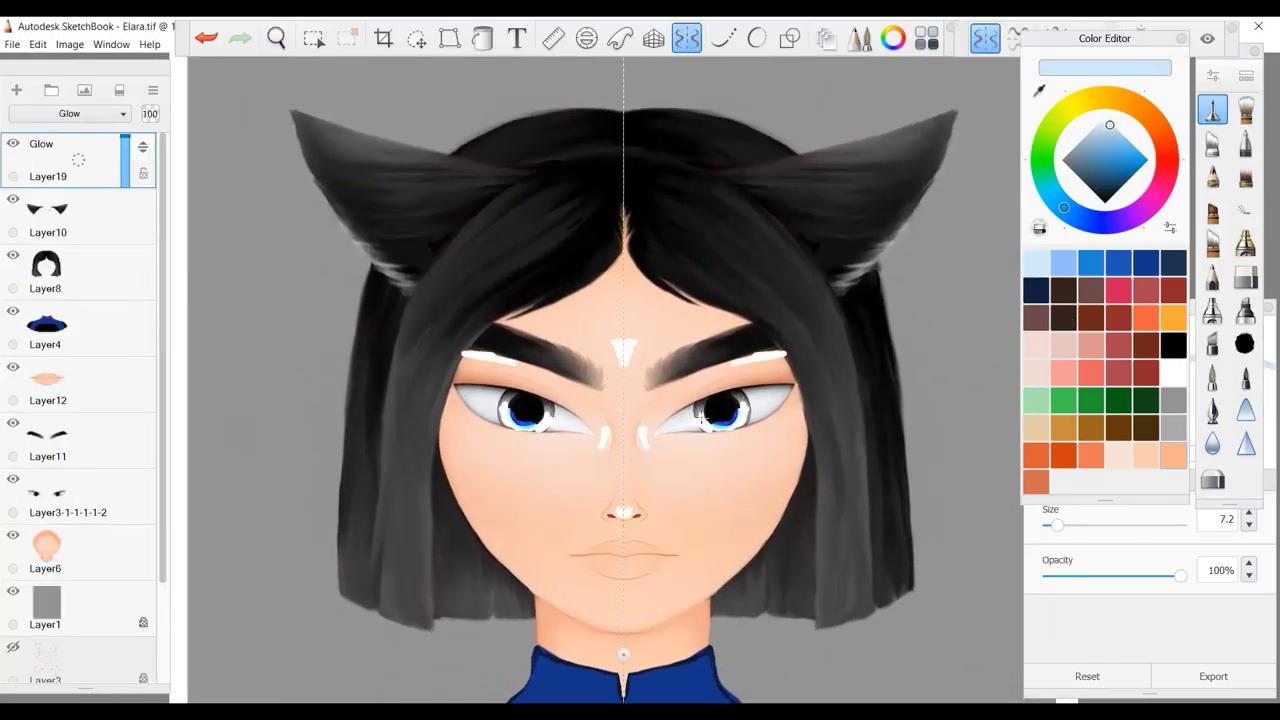
pyautogui.click(1245, 109)
pyautogui.click(1112, 525)
pyautogui.moveTo(700, 414)
pyautogui.mouseDown()
pyautogui.moveTo(725, 424)
pyautogui.moveTo(744, 393)
pyautogui.moveTo(722, 415)
pyautogui.mouseUp()
# Blend the brow bone, inner eye corner and forehead highlights into the skin with the Wash brush at sizes 99.1 and 83.5.
pyautogui.press(']')
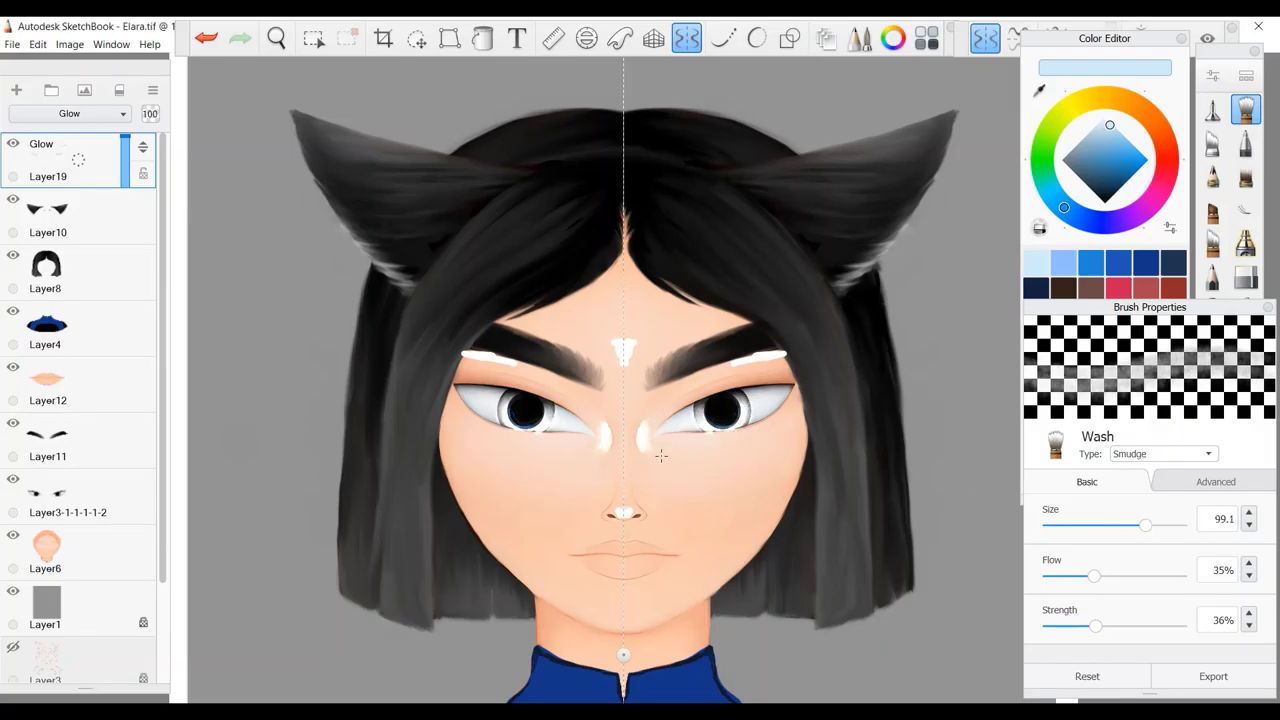
pyautogui.moveTo(700, 368); pyautogui.dragTo(782, 355)
pyautogui.moveTo(624, 375)
pyautogui.mouseDown()
pyautogui.moveTo(615, 328)
pyautogui.moveTo(628, 342)
pyautogui.mouseUp()
pyautogui.press(']')
pyautogui.press('[')
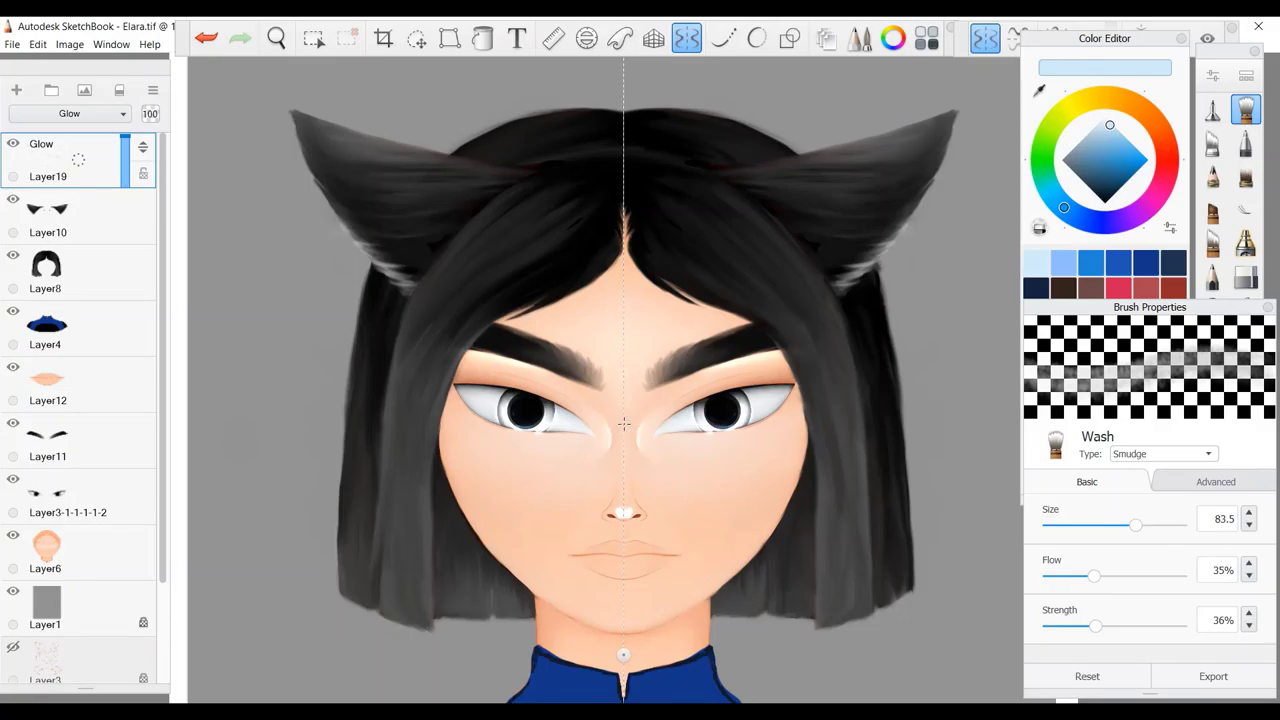
# Trim the glow around the nose tip and the lower edges of the irises with the Hard Eraser at size 30.3.
pyautogui.scroll(3, 605, 502)
pyautogui.press('e')
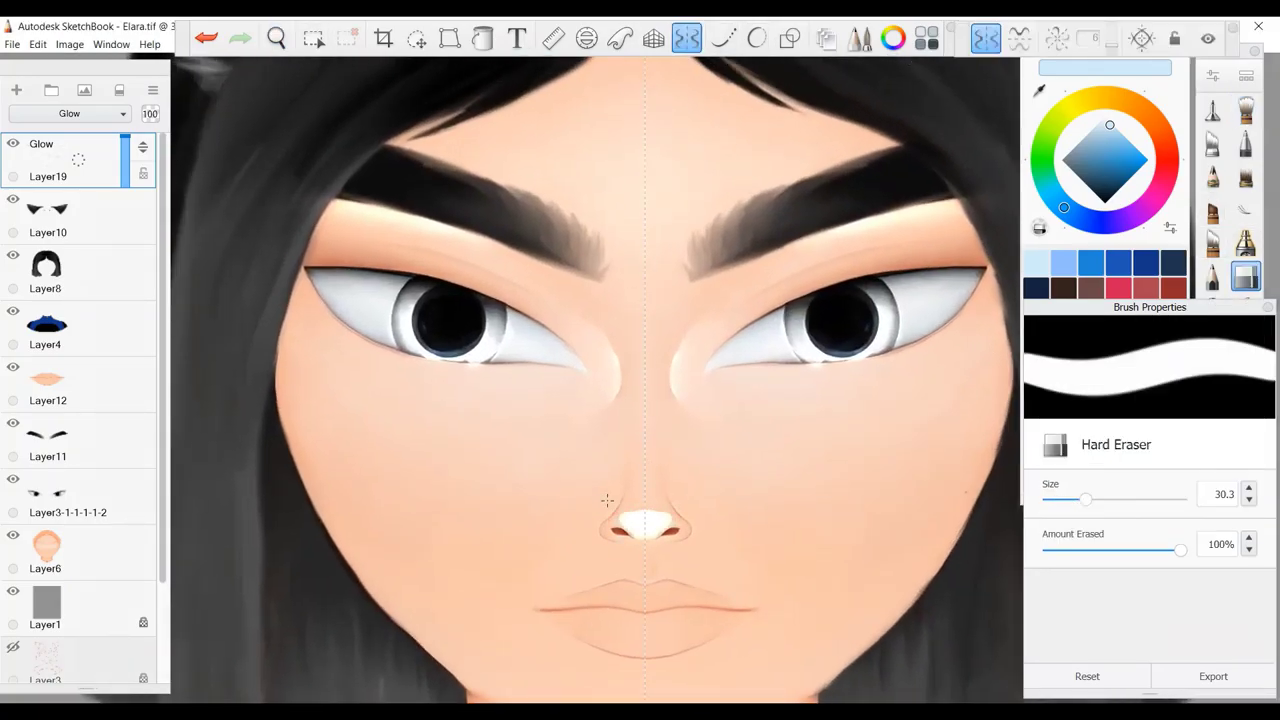
pyautogui.moveTo(607, 500); pyautogui.dragTo(650, 522)
pyautogui.moveTo(782, 318)
pyautogui.mouseDown()
pyautogui.moveTo(790, 350)
pyautogui.moveTo(860, 365)
pyautogui.moveTo(908, 306)
pyautogui.mouseUp()
pyautogui.press('e')
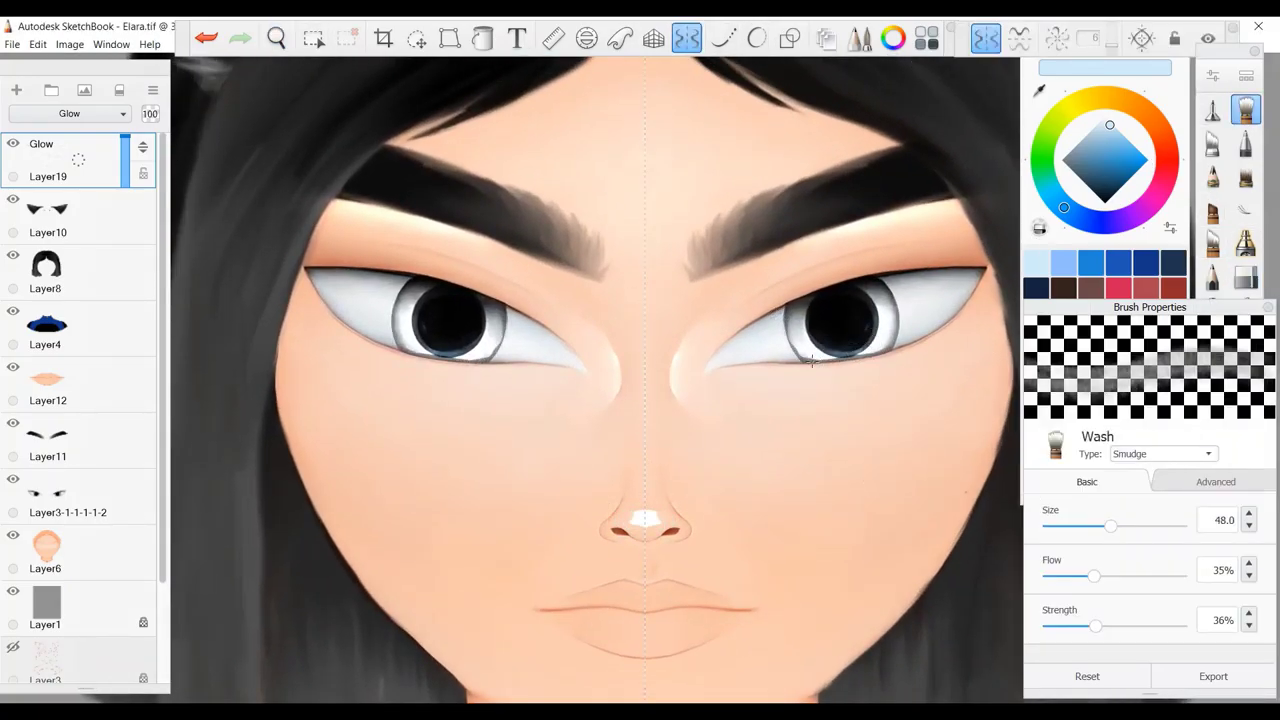
pyautogui.moveTo(812, 362)
pyautogui.mouseDown()
pyautogui.moveTo(849, 341)
pyautogui.moveTo(816, 354)
pyautogui.moveTo(887, 345)
pyautogui.moveTo(866, 295)
pyautogui.moveTo(898, 350)
pyautogui.mouseUp()
pyautogui.press('e')
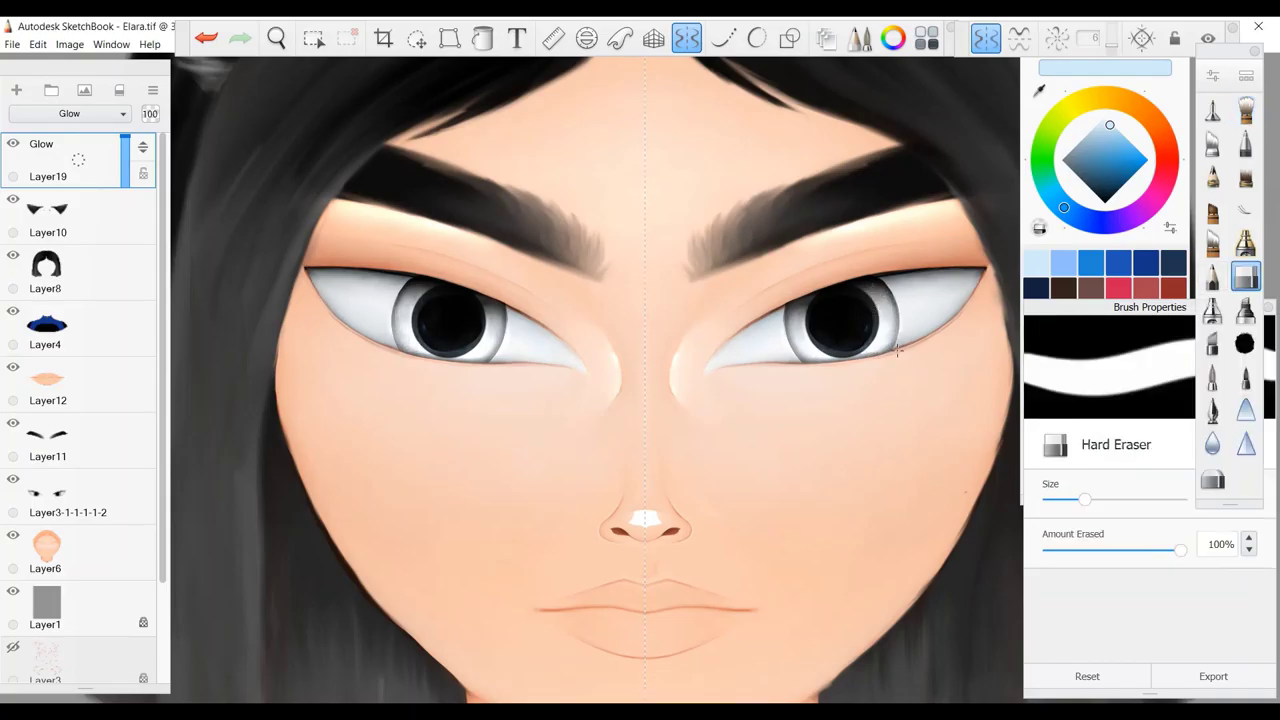
# Soften the nose tip highlight with the Wash brush at size 48.0.
pyautogui.click(1246, 112)
pyautogui.moveTo(630, 520); pyautogui.dragTo(665, 520)
pyautogui.press('e')
pyautogui.press('e')
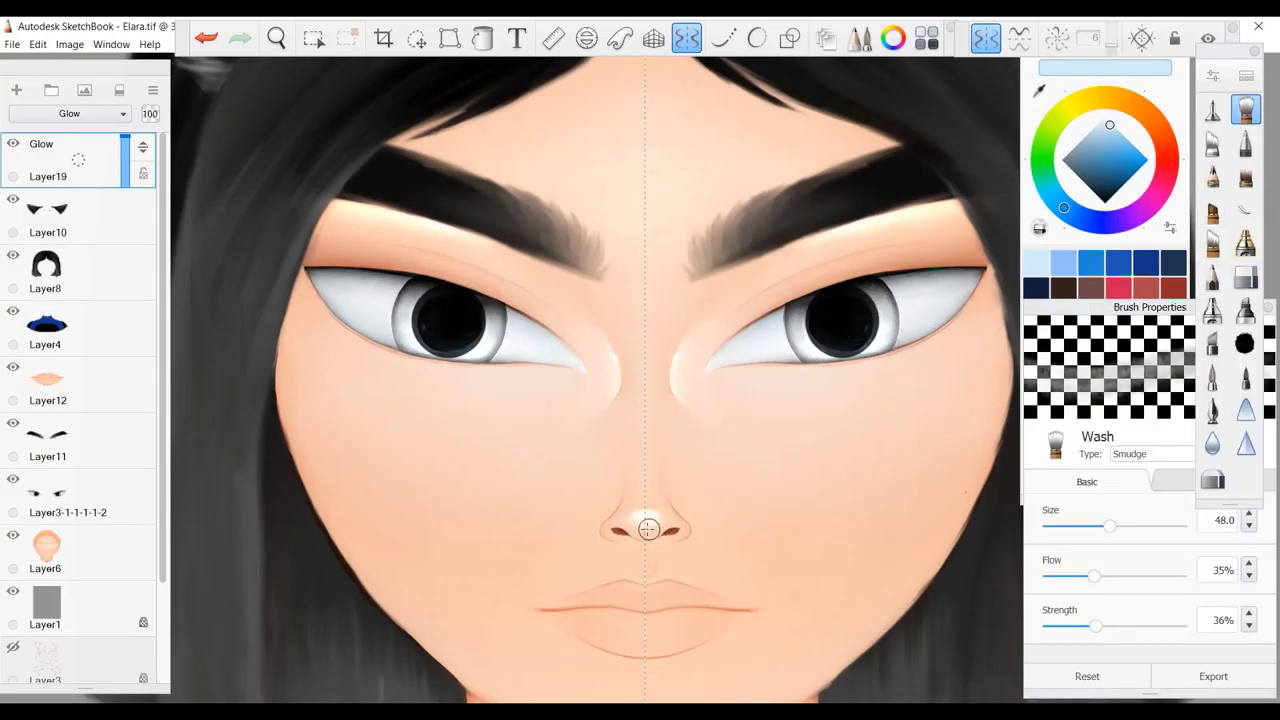
# Paint pale pink highlights along the upper lip's edge and on the lower lip, and blend them with Wash at size 48.0.
pyautogui.press('b')
pyautogui.keyDown('alt'); pyautogui.click(652, 586); pyautogui.keyUp('alt')
pyautogui.moveTo(666, 635); pyautogui.dragTo(633, 638)
pyautogui.press('b')
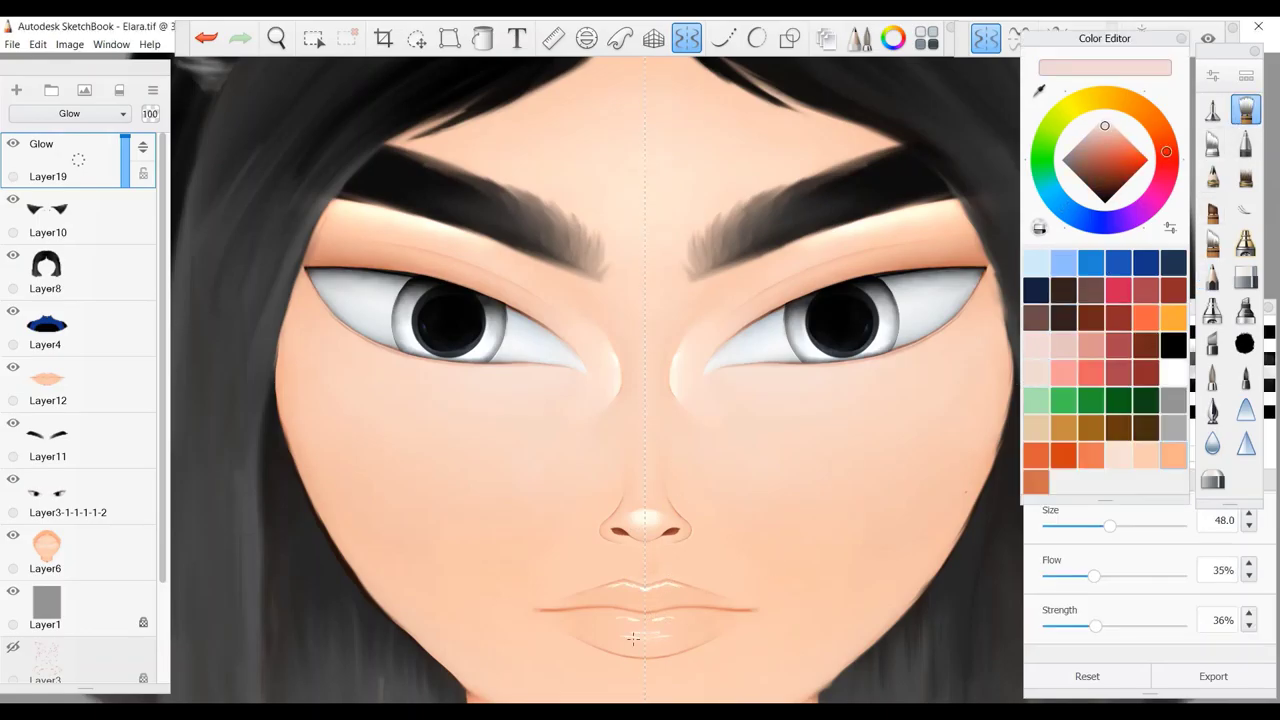
pyautogui.click(1247, 278)
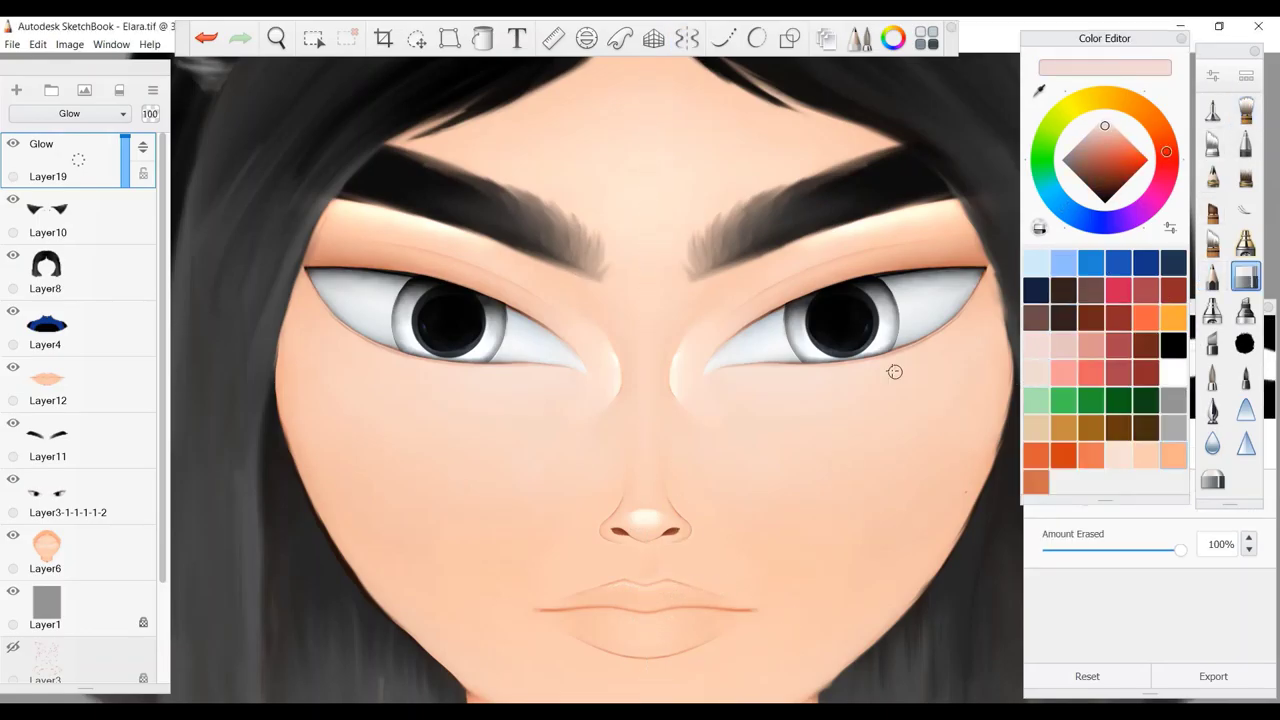
# Merge the eye layer into the face layer Layer6 and add a new empty layer above it.
pyautogui.press('b')
pyautogui.press('e')
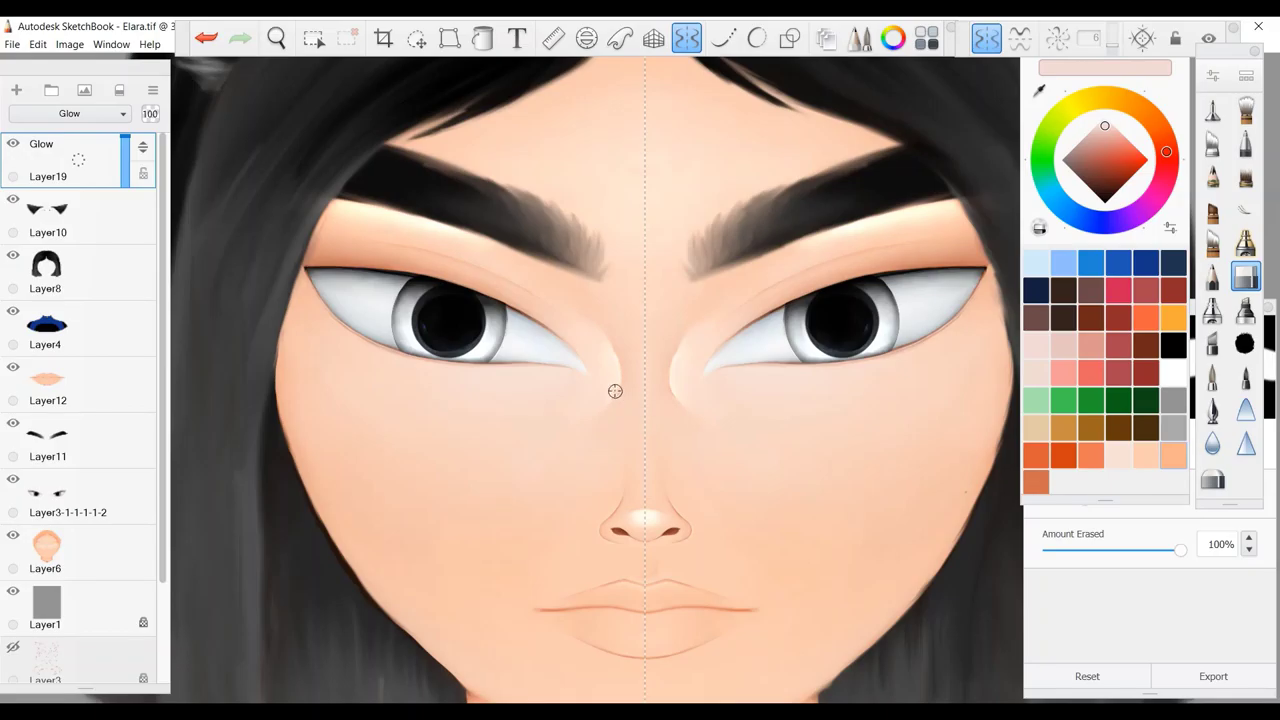
pyautogui.press('b')
pyautogui.click(60, 496)
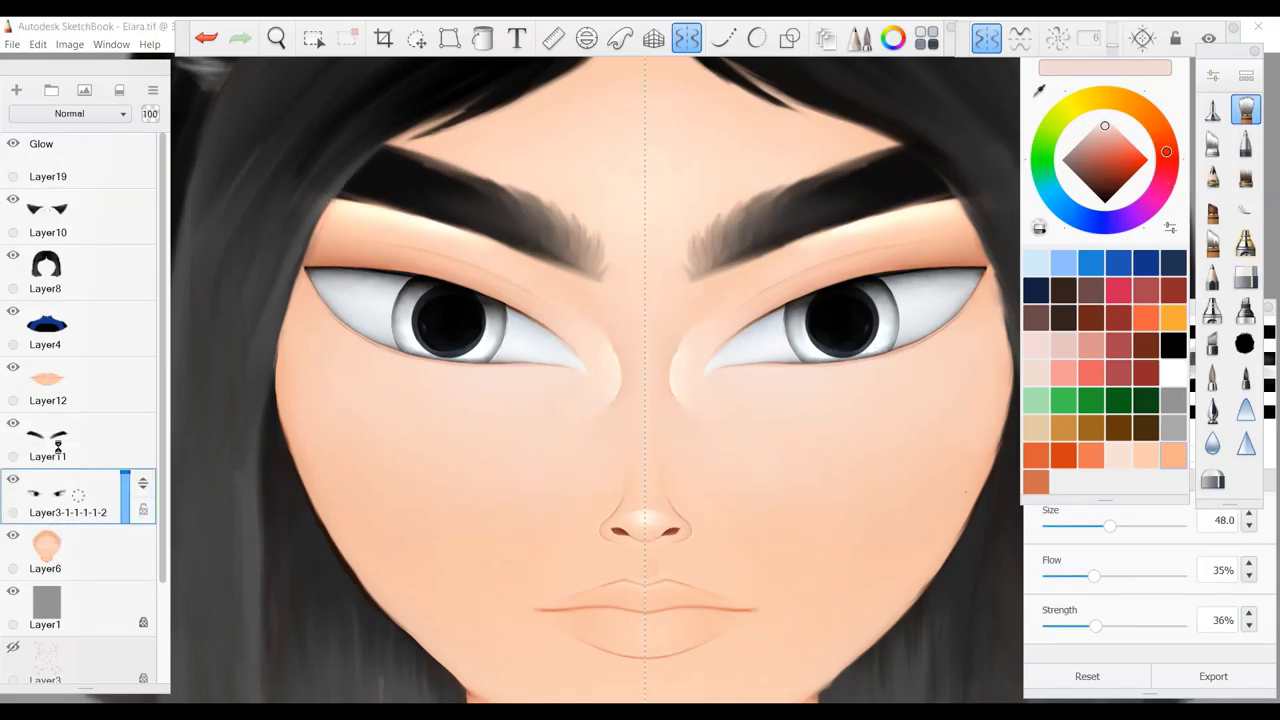
pyautogui.click(16, 90)
pyautogui.hotkey('ctrl', 'e')
# Paint white reflection streaks across the upper part of both pupils with the Pencil on the new layer.
pyautogui.click(1169, 373)
pyautogui.click(1212, 275)
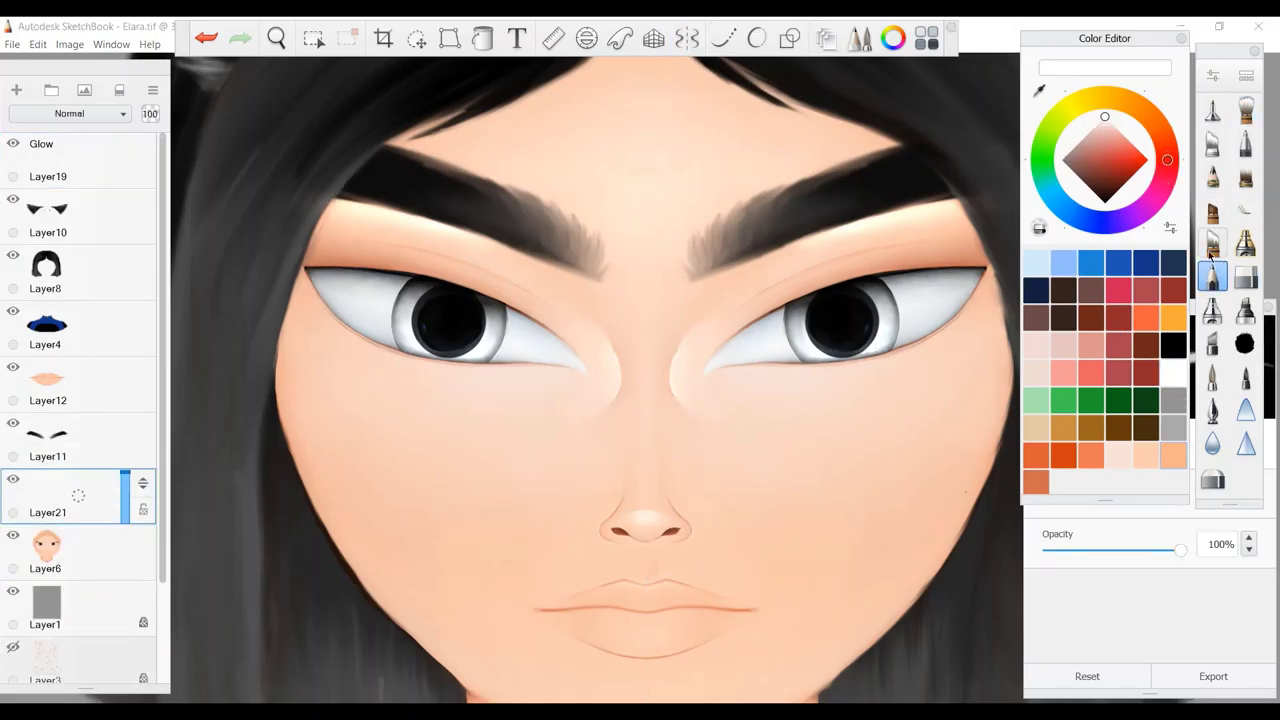
pyautogui.press('b')
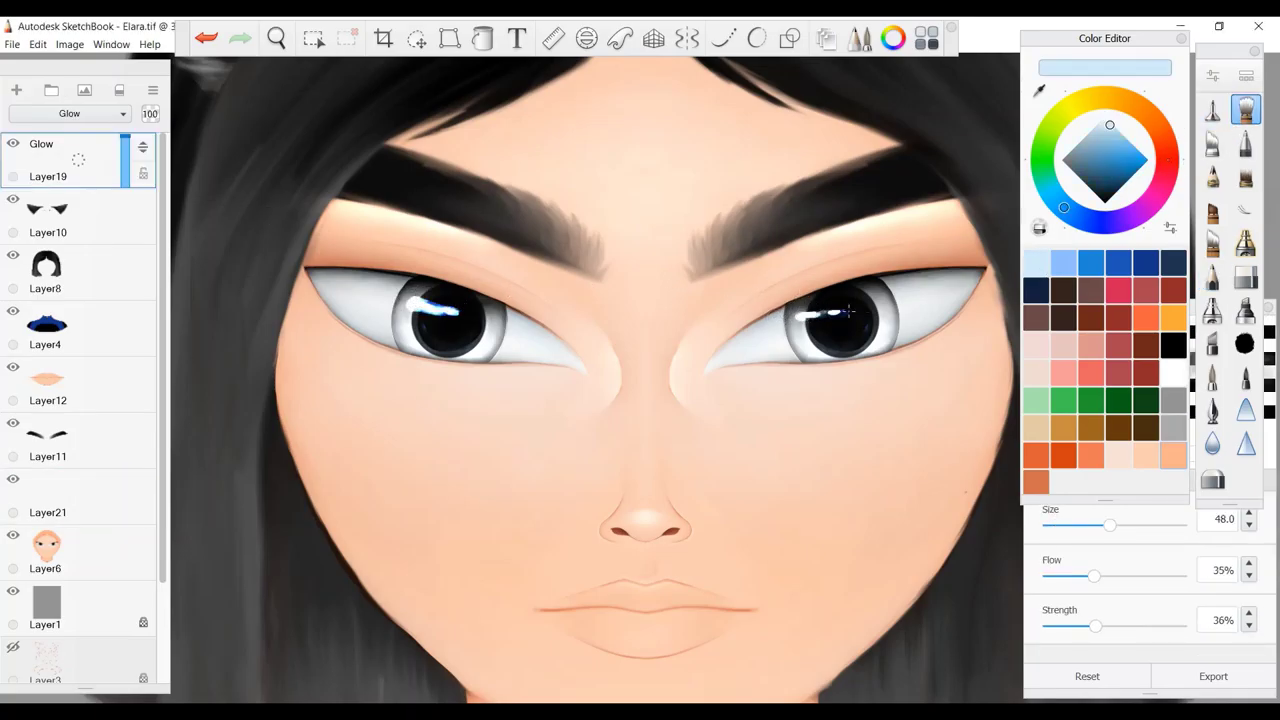
# Undo the light blue glow strokes over the eye reflections and soften the white streaks with Wash at size 26.0.
pyautogui.moveTo(432, 300); pyautogui.dragTo(454, 311)
pyautogui.hotkey('ctrl', 'z')
pyautogui.hotkey('ctrl', 'z')
pyautogui.click(206, 38)
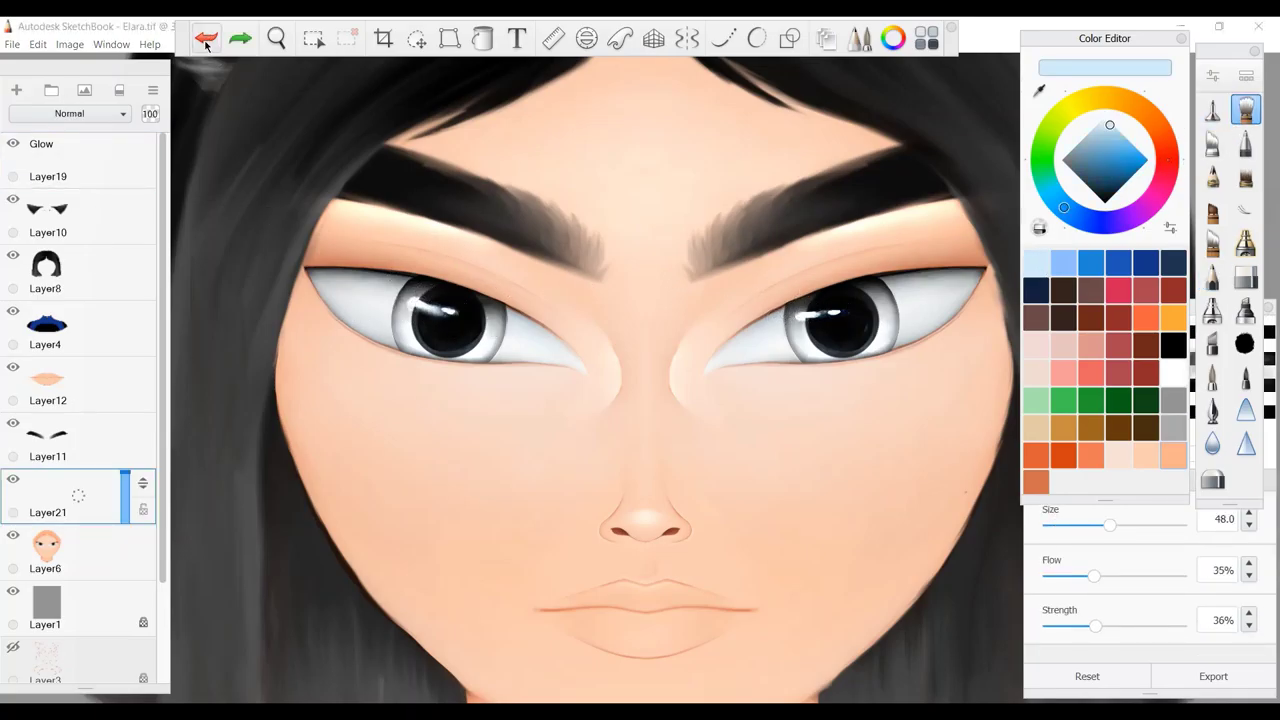
pyautogui.click(206, 38)
pyautogui.moveTo(825, 312); pyautogui.dragTo(843, 311)
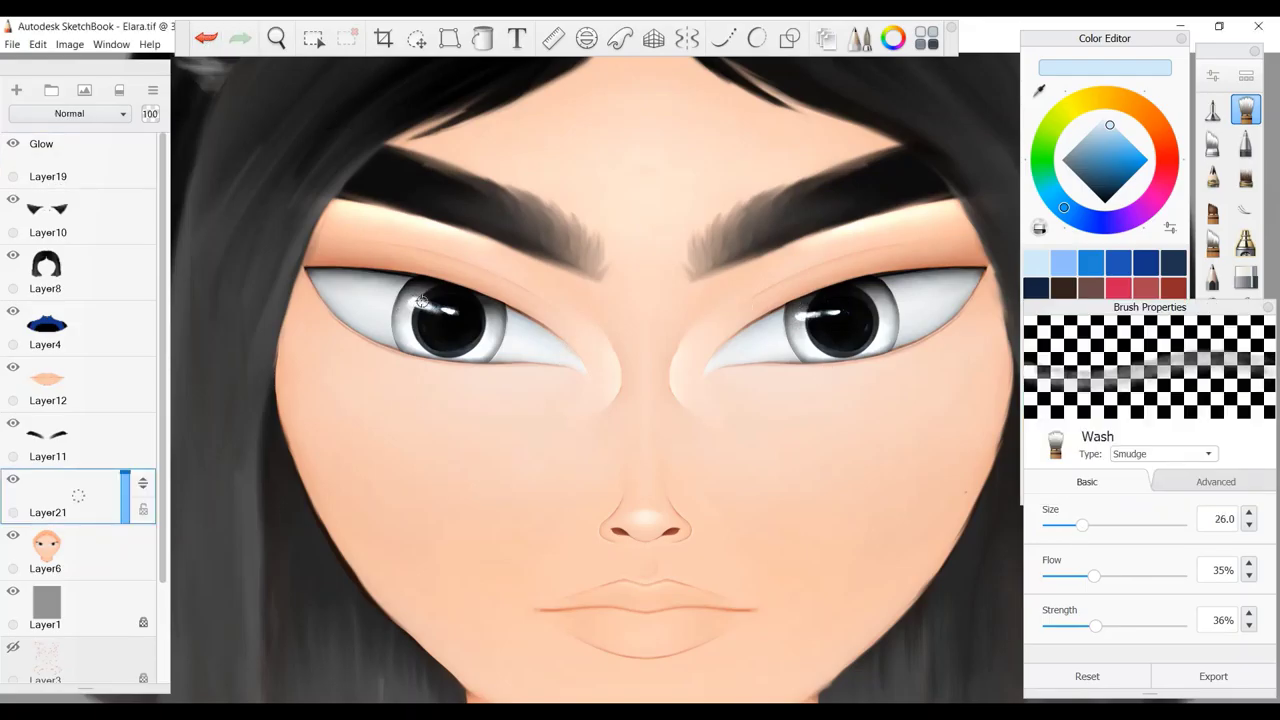
pyautogui.moveTo(422, 300); pyautogui.dragTo(456, 311)
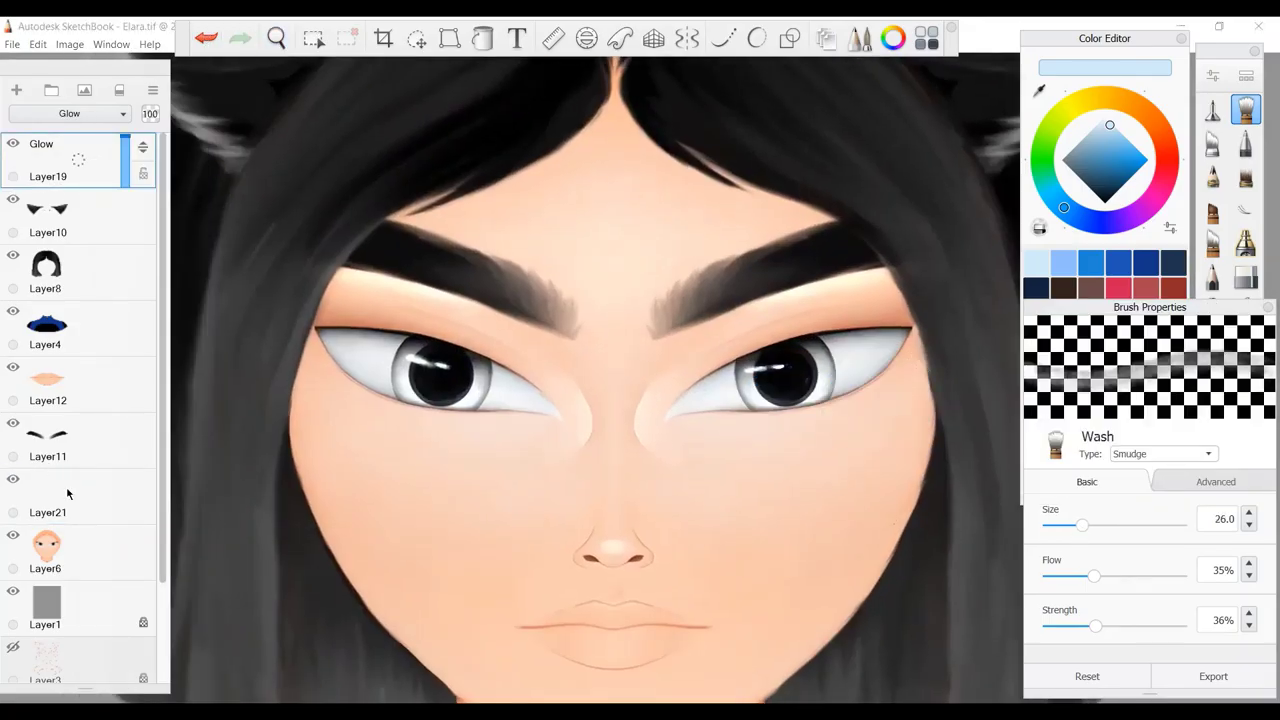
# Lasso the reflection in the left-hand eye on Layer21 and on the Glow layer, and rotate the glow part by -10°.
pyautogui.click(416, 38)
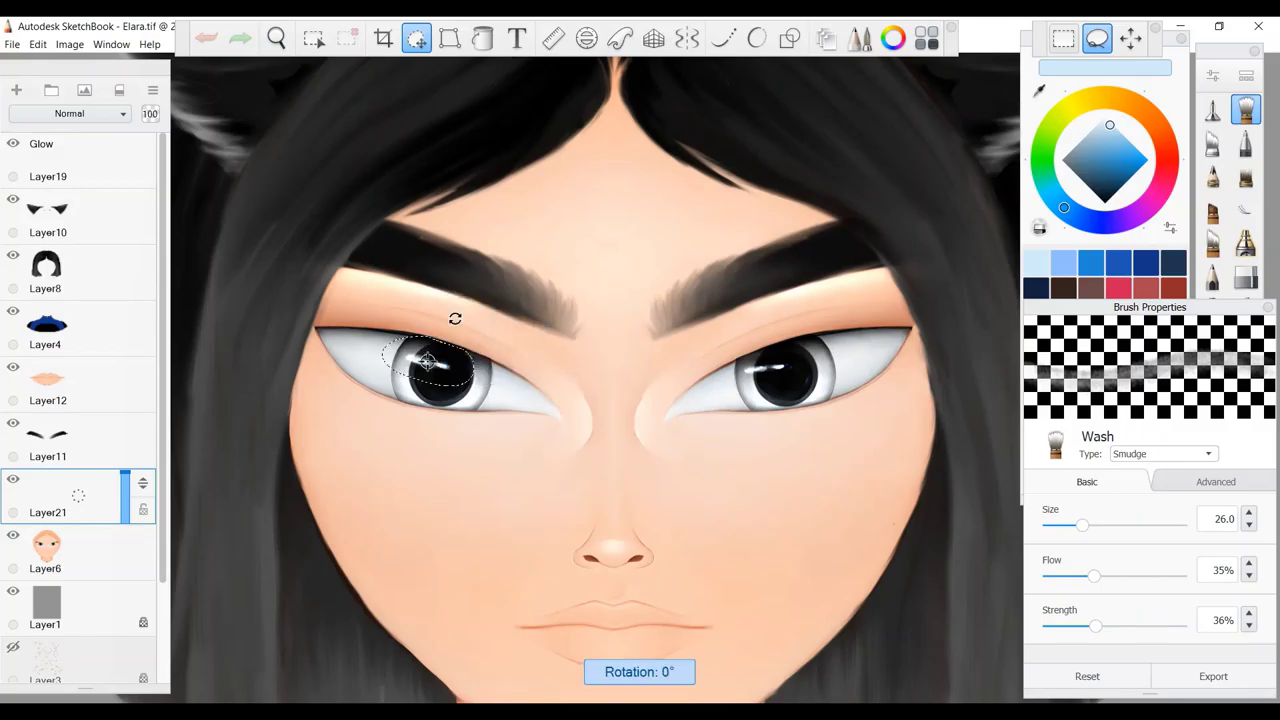
pyautogui.moveTo(455, 318); pyautogui.dragTo(454, 317)
pyautogui.moveTo(563, 277); pyautogui.dragTo(511, 314)
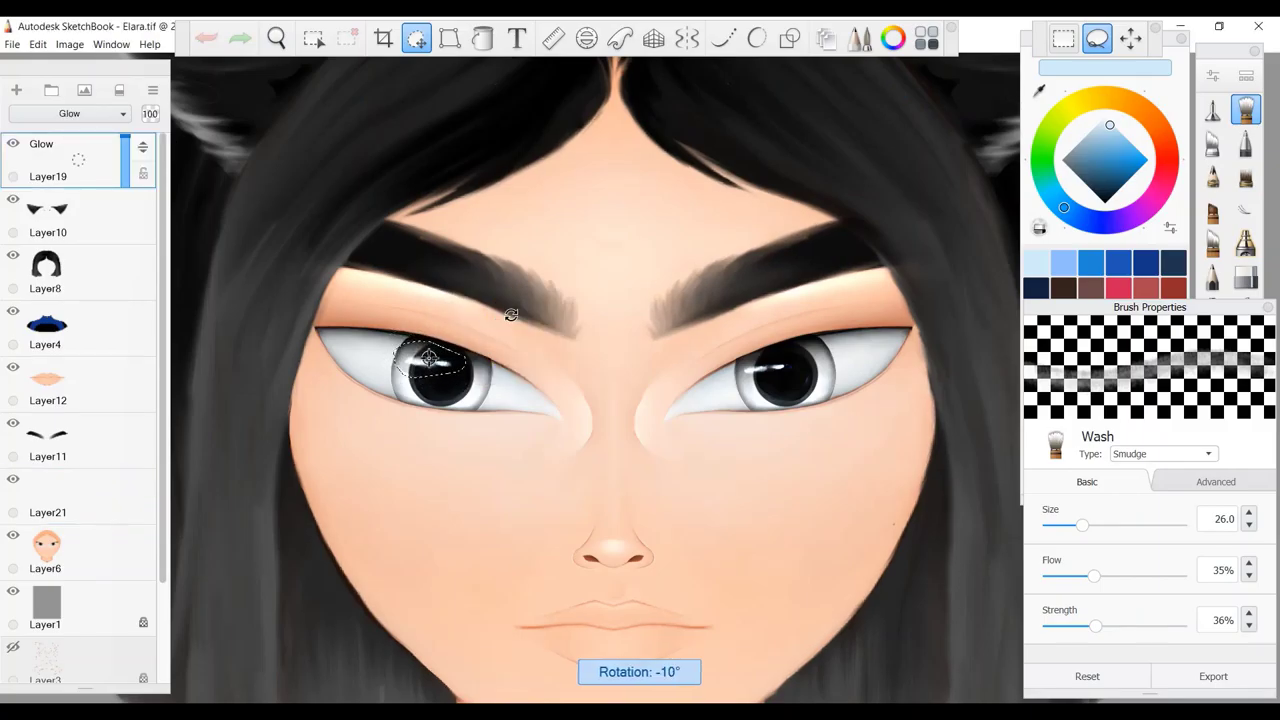
pyautogui.press('Return')
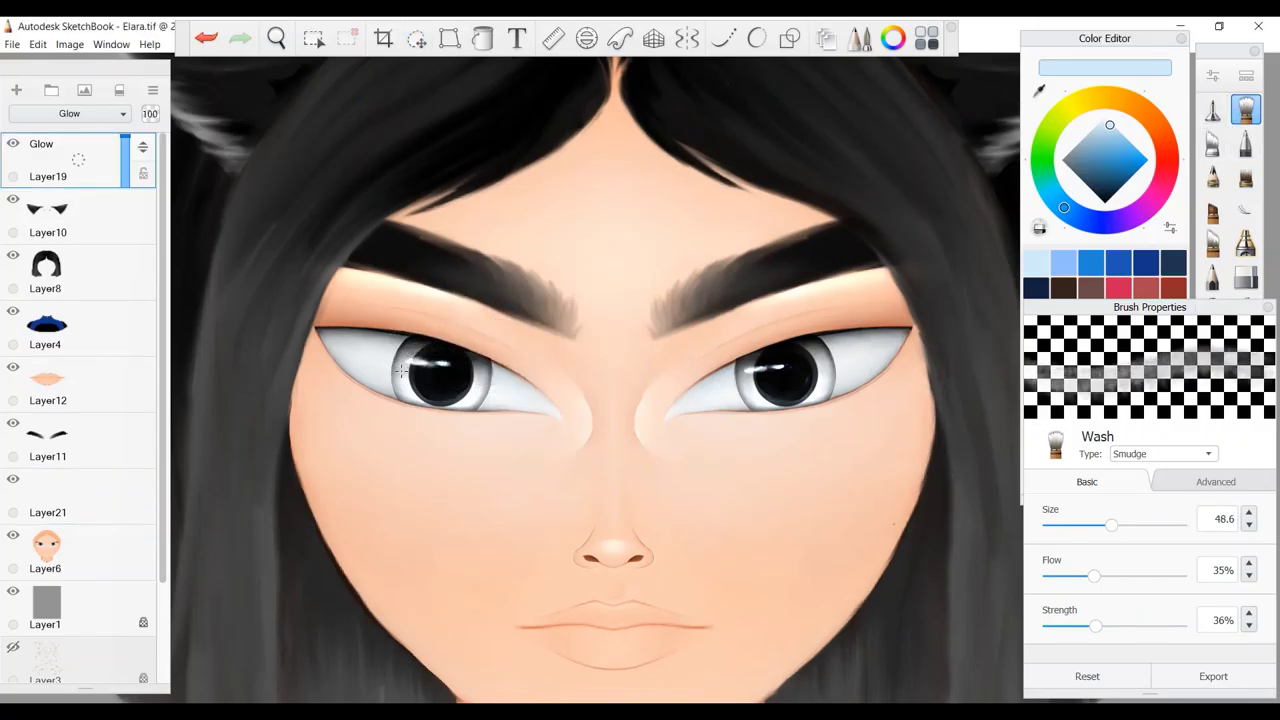
pyautogui.press('space')
pyautogui.moveTo(623, 206); pyautogui.dragTo(968, 368)
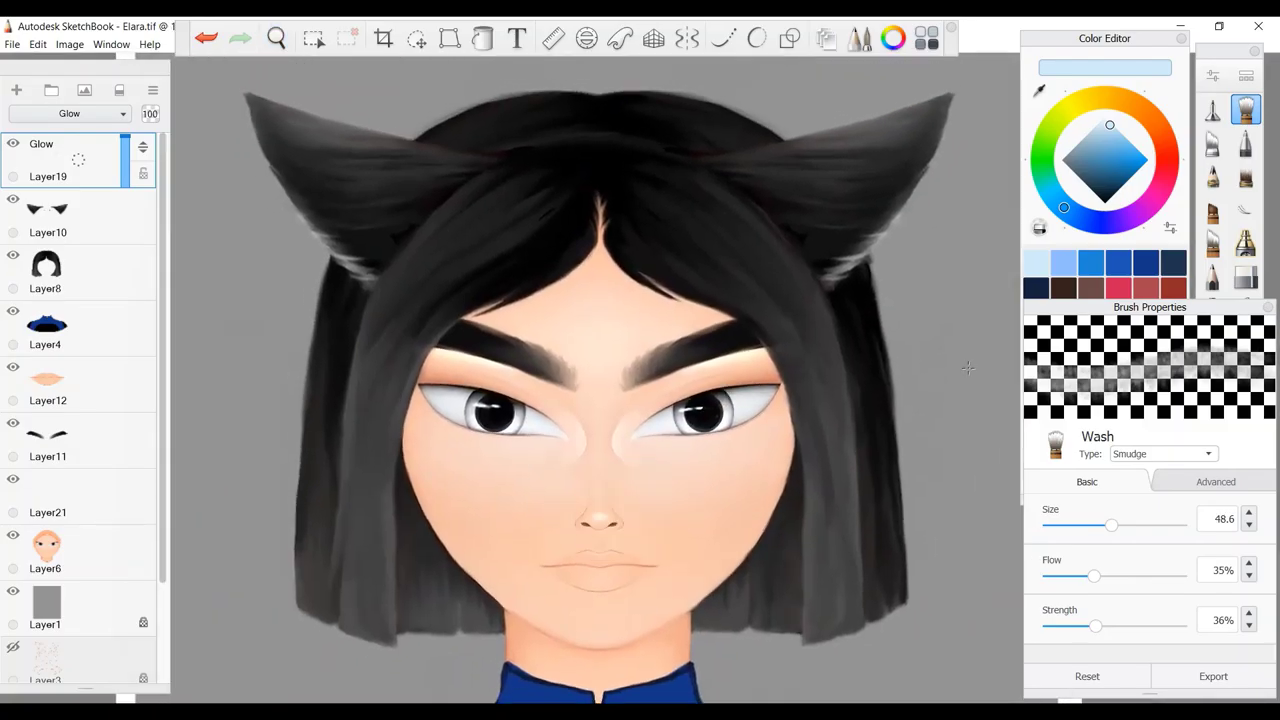